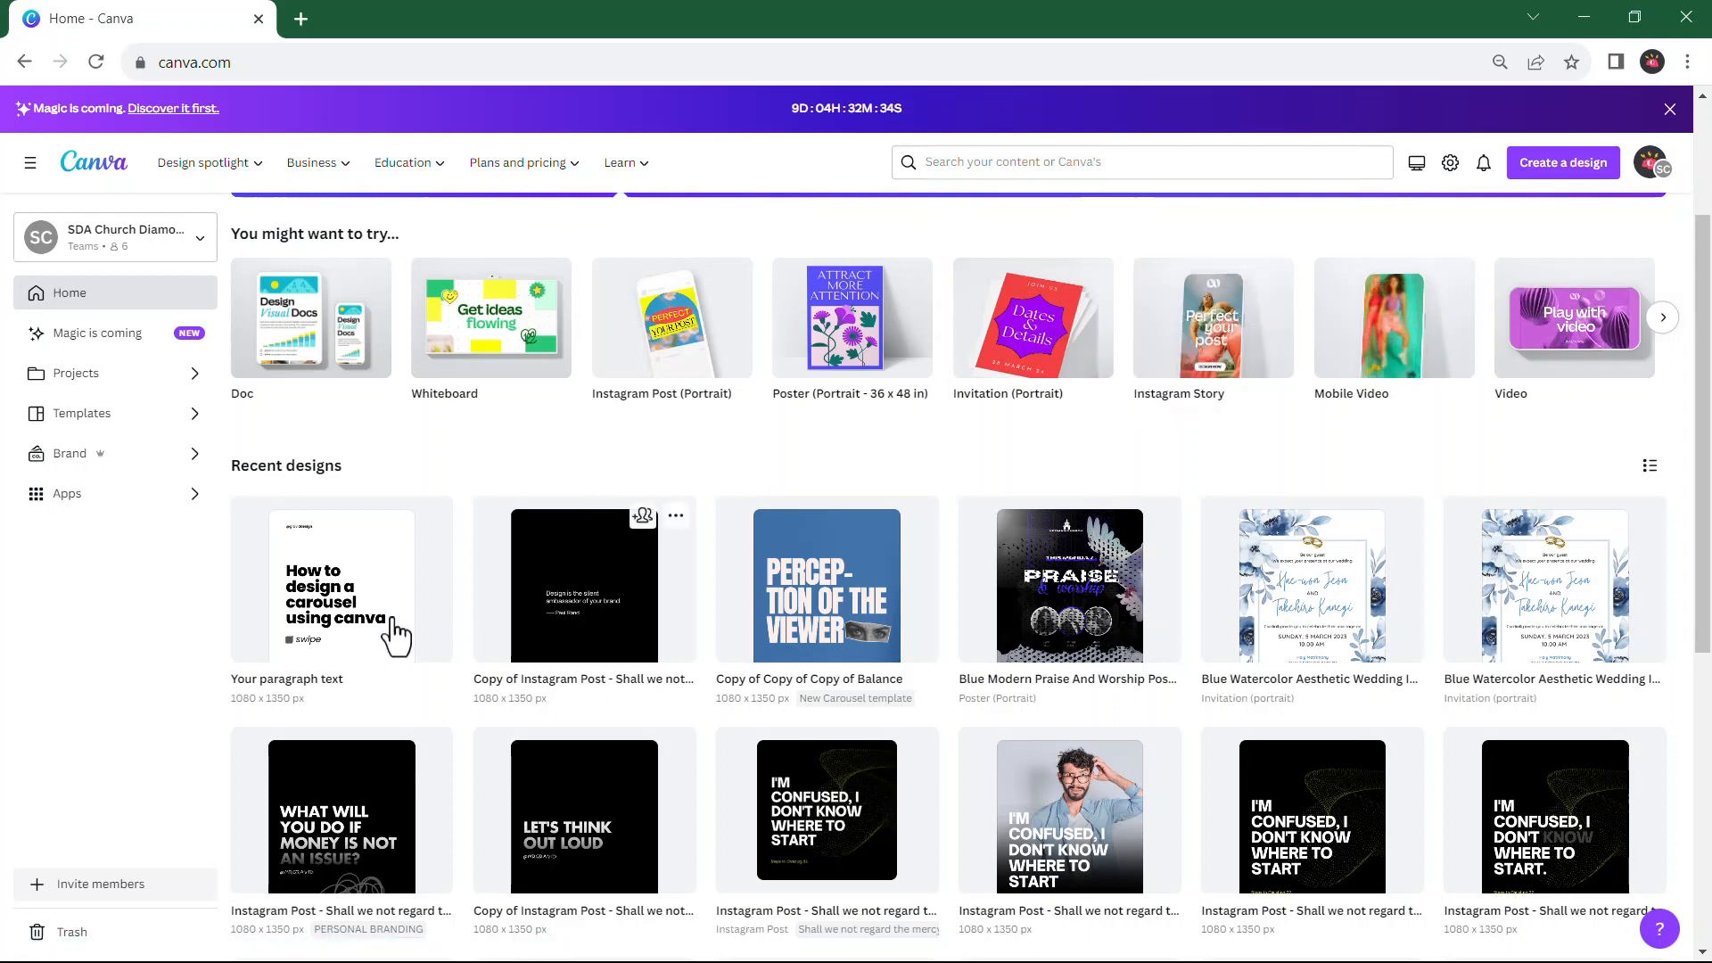
Open the recent design "Your paragraph text" and look through the first pages of the example carousel
left_click(365, 615)
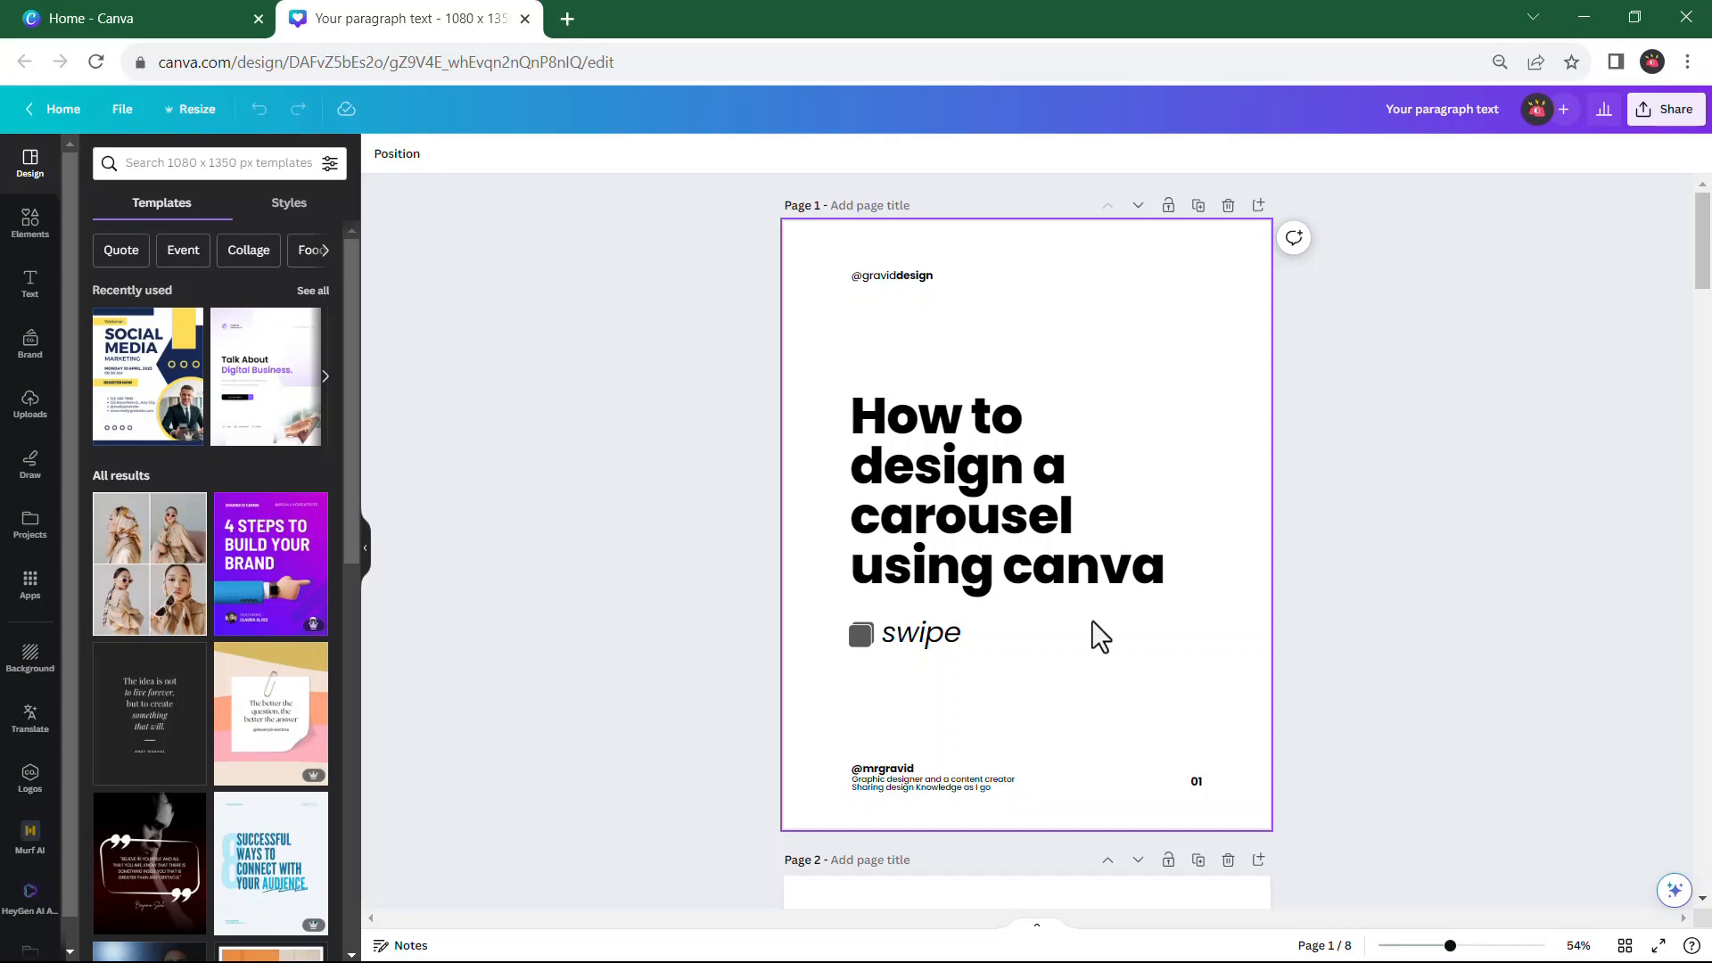
scroll(1120, 639, "down", 7)
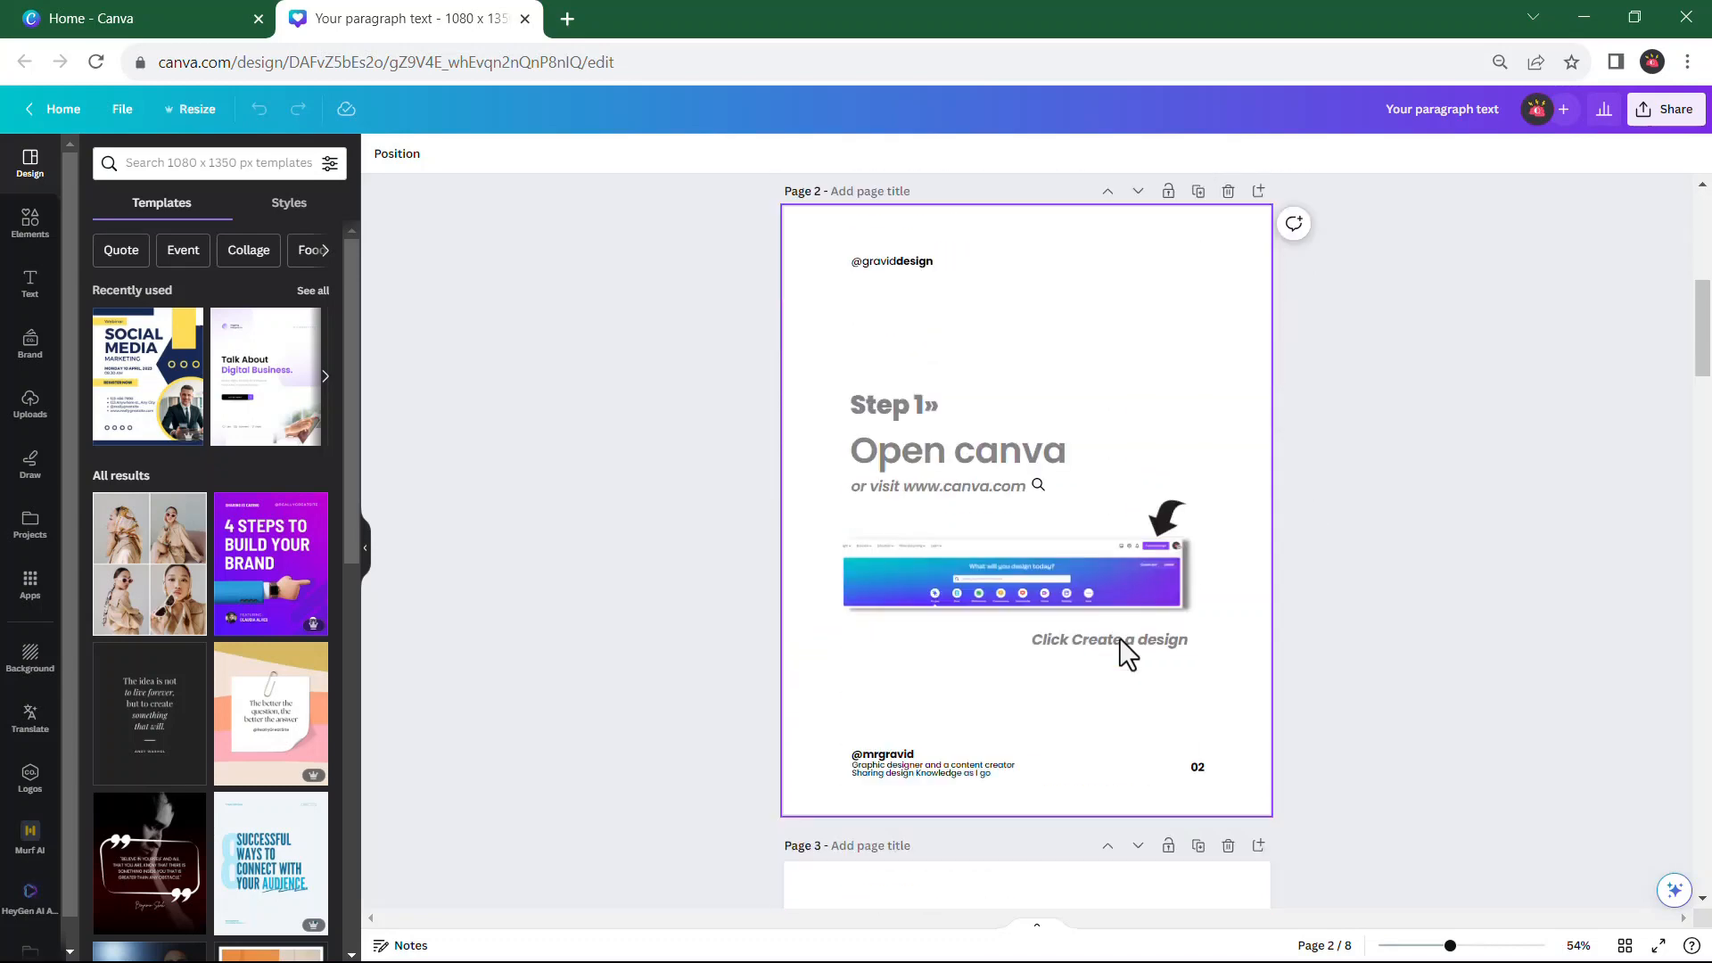
scroll(1120, 638, "down", 8)
scroll(1120, 639, "up", 7)
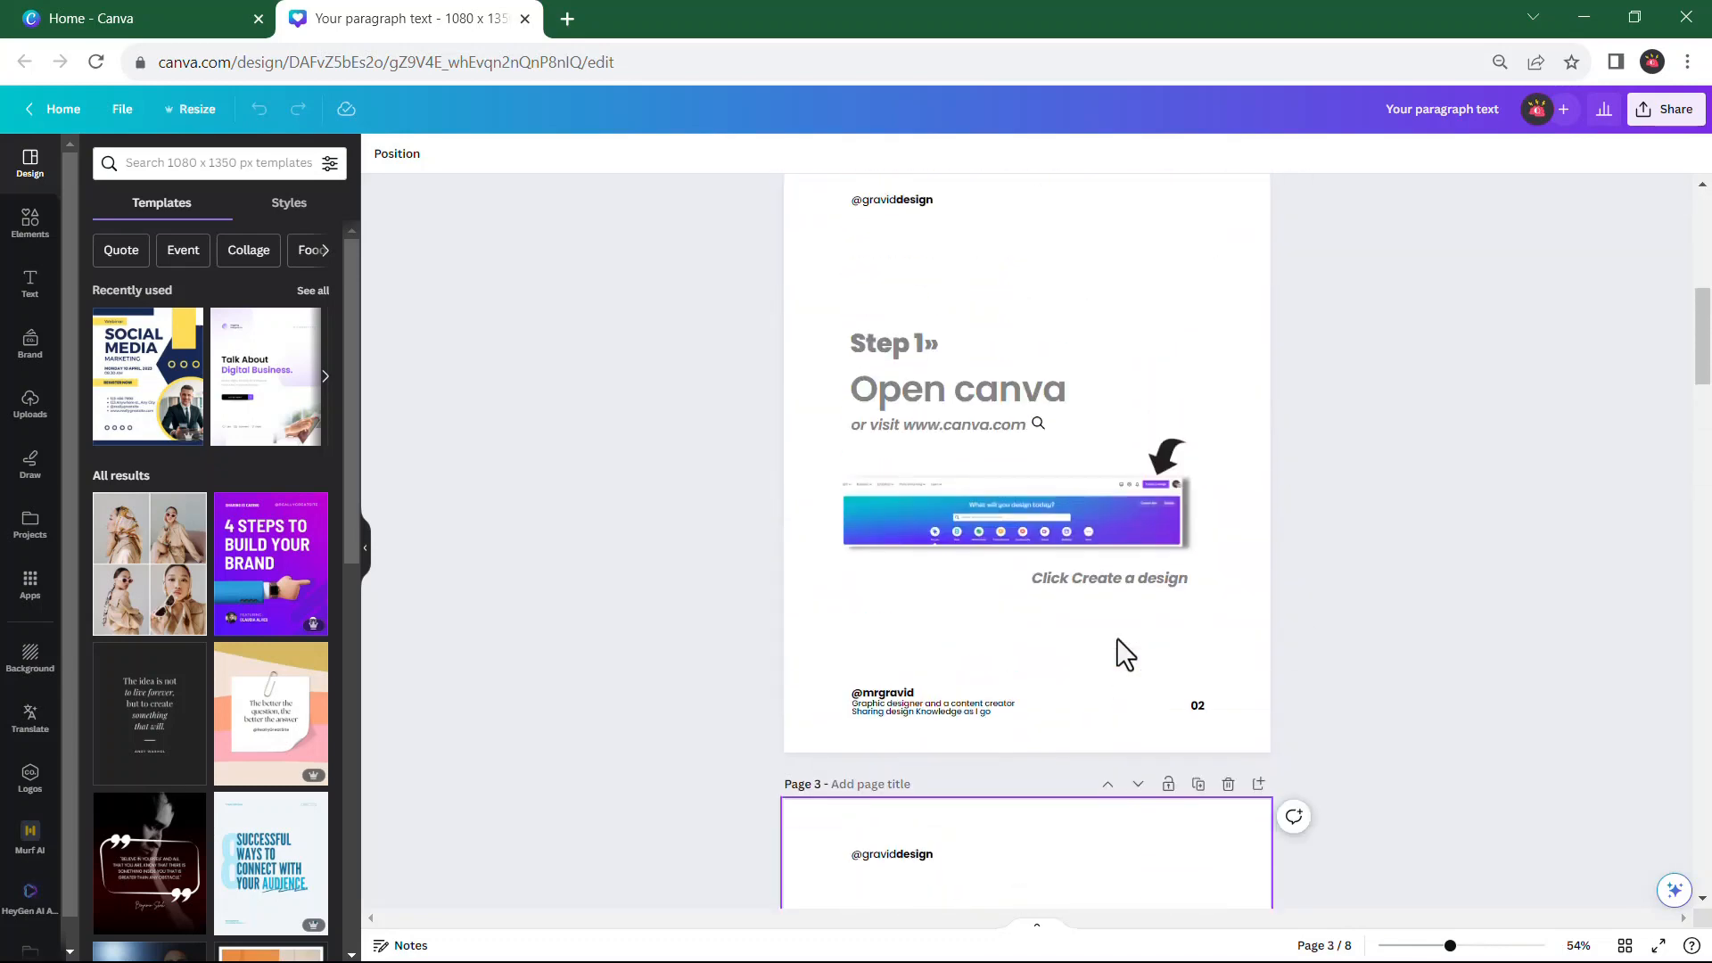
scroll(1116, 638, "up", 8)
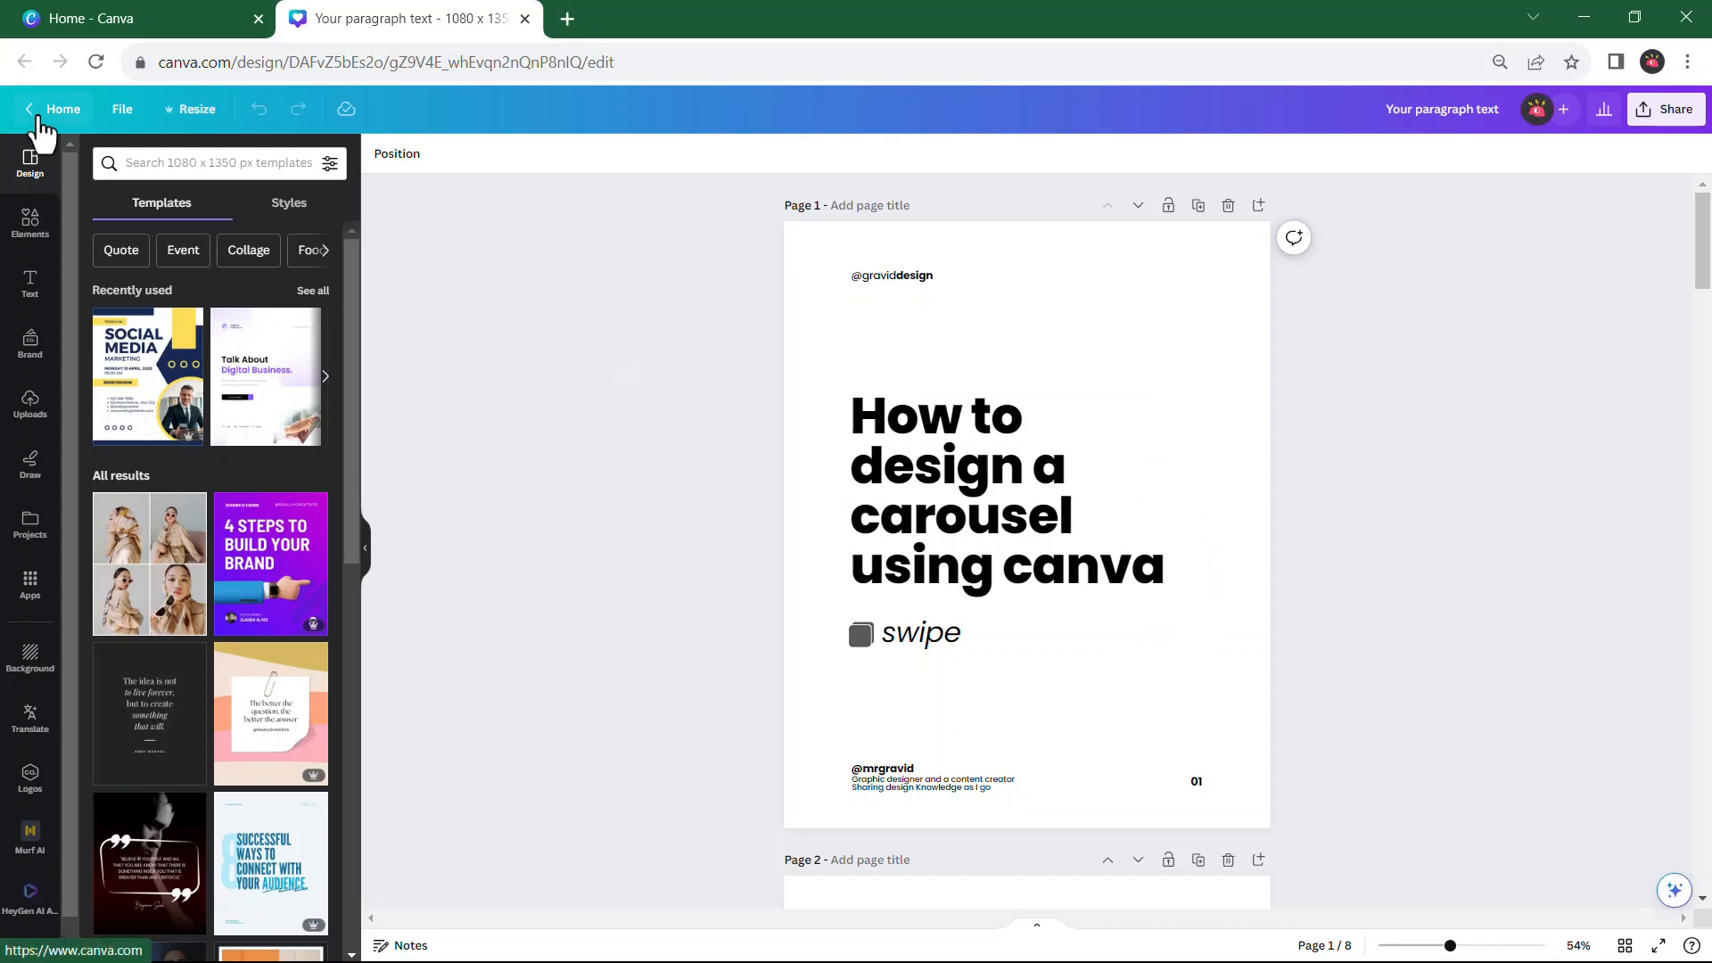
Return to the Canva home page and create a blank Instagram Post (Portrait) design at 1080 × 1350 px
left_click(124, 23)
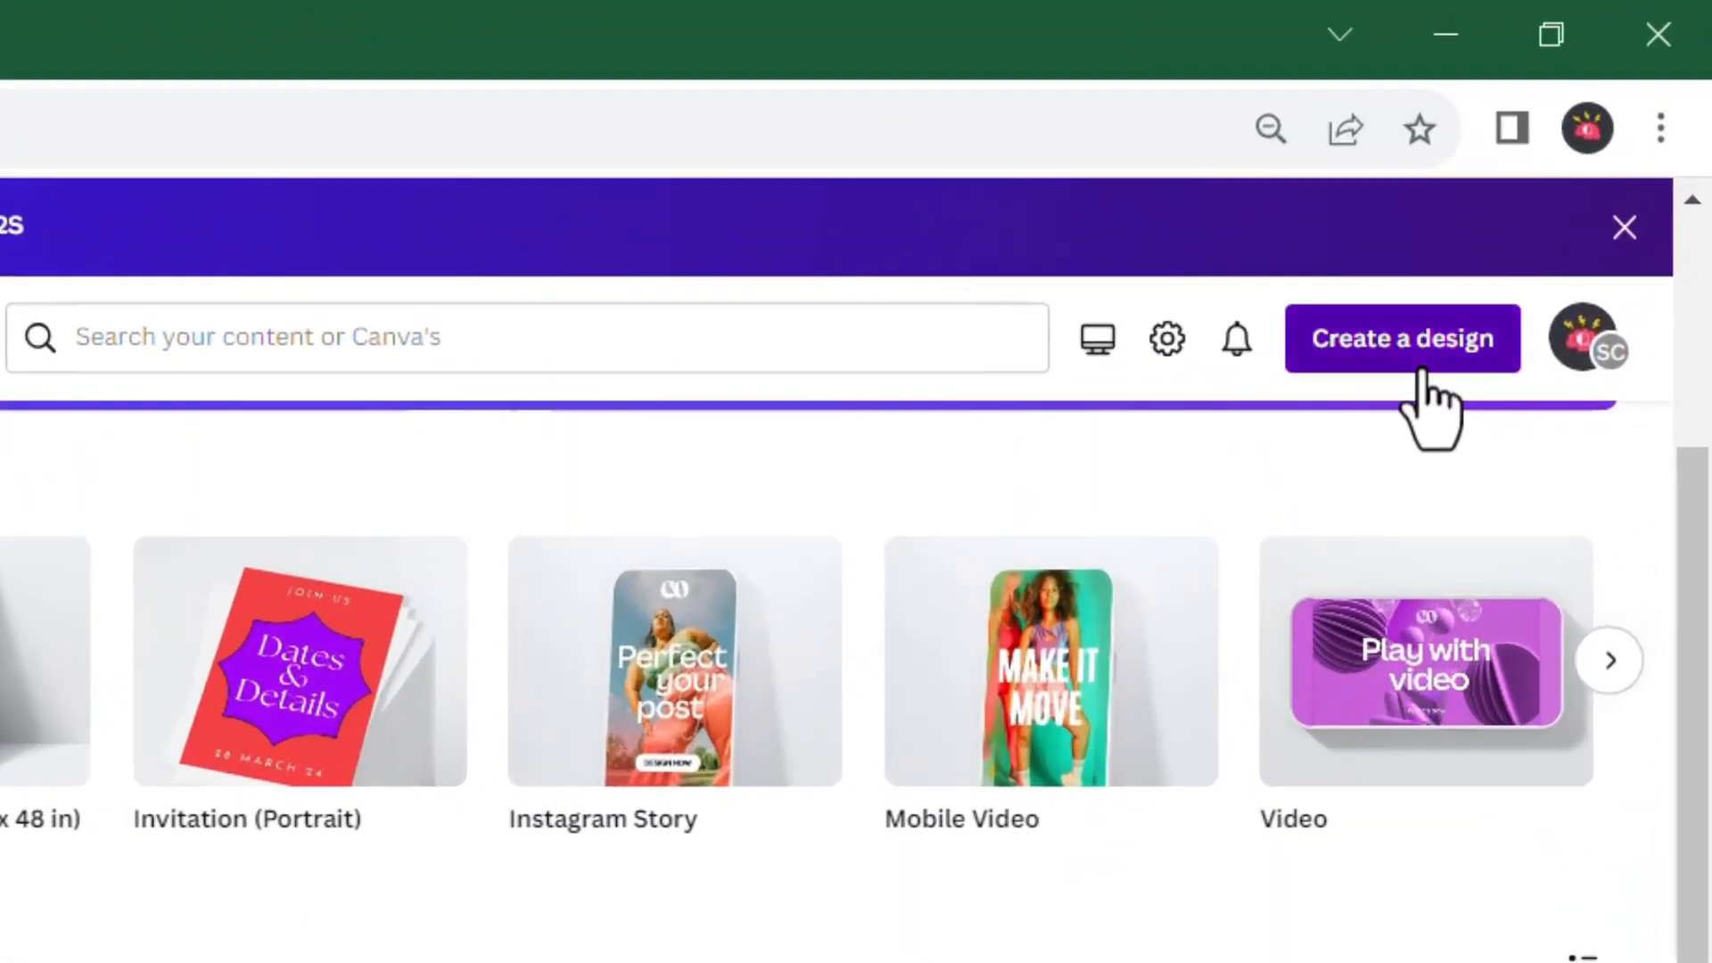
left_click(1570, 174)
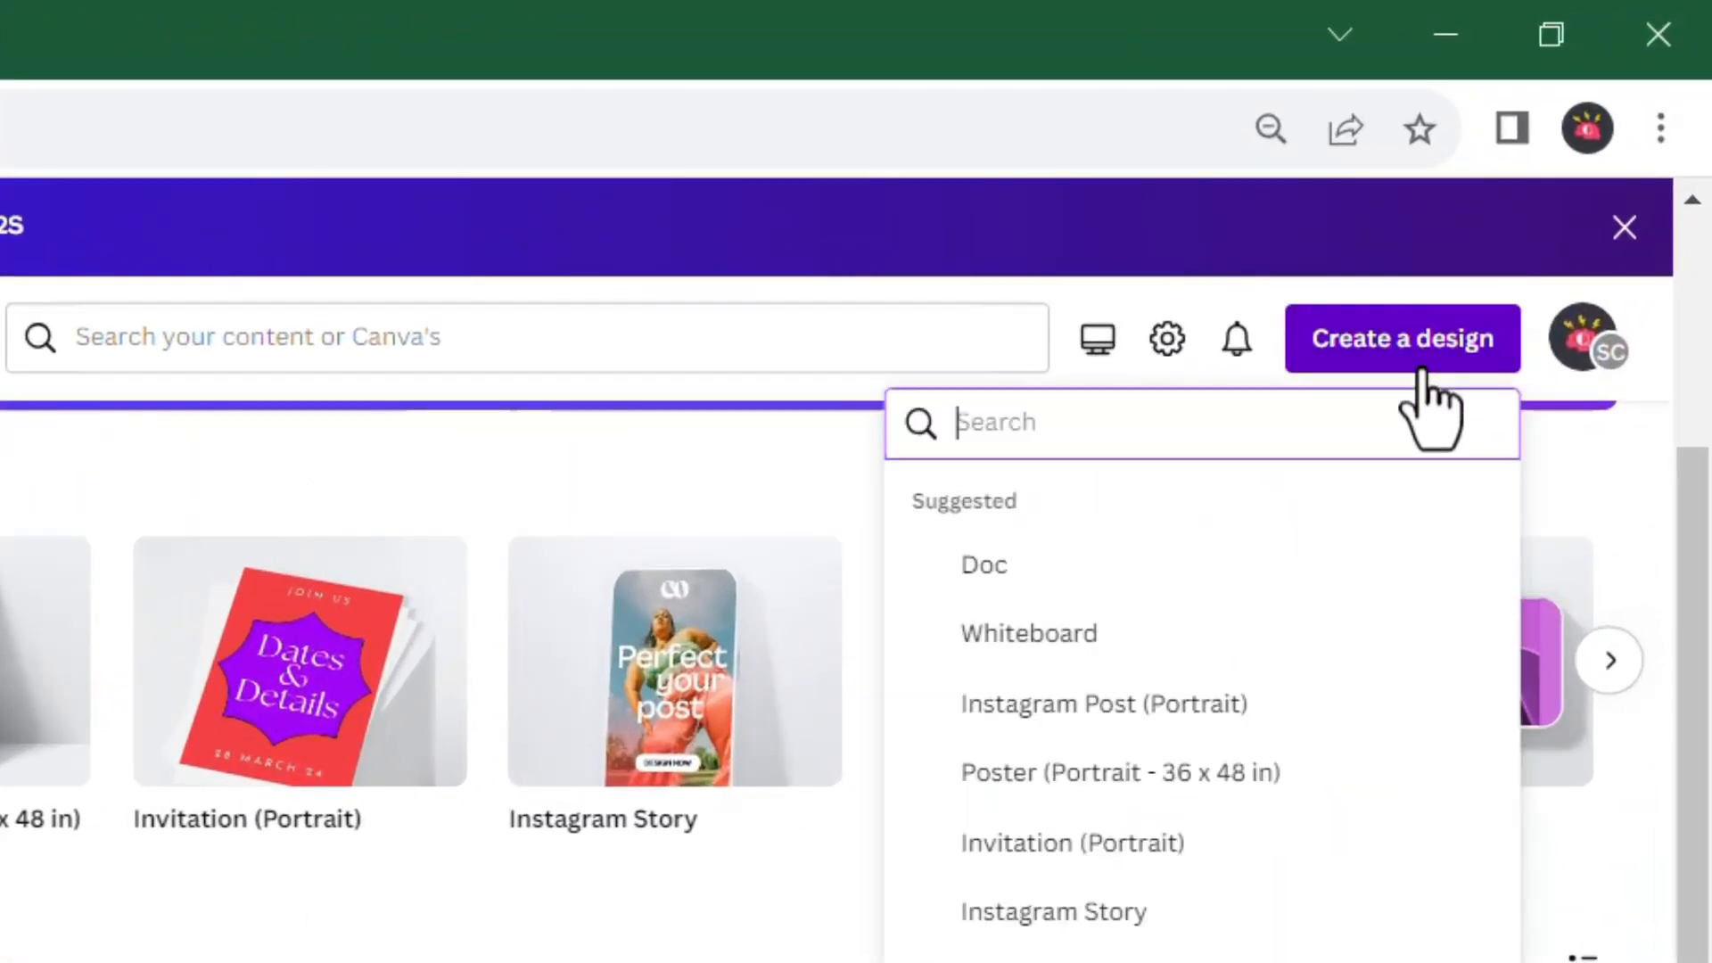
scroll(1141, 580, "down", 5)
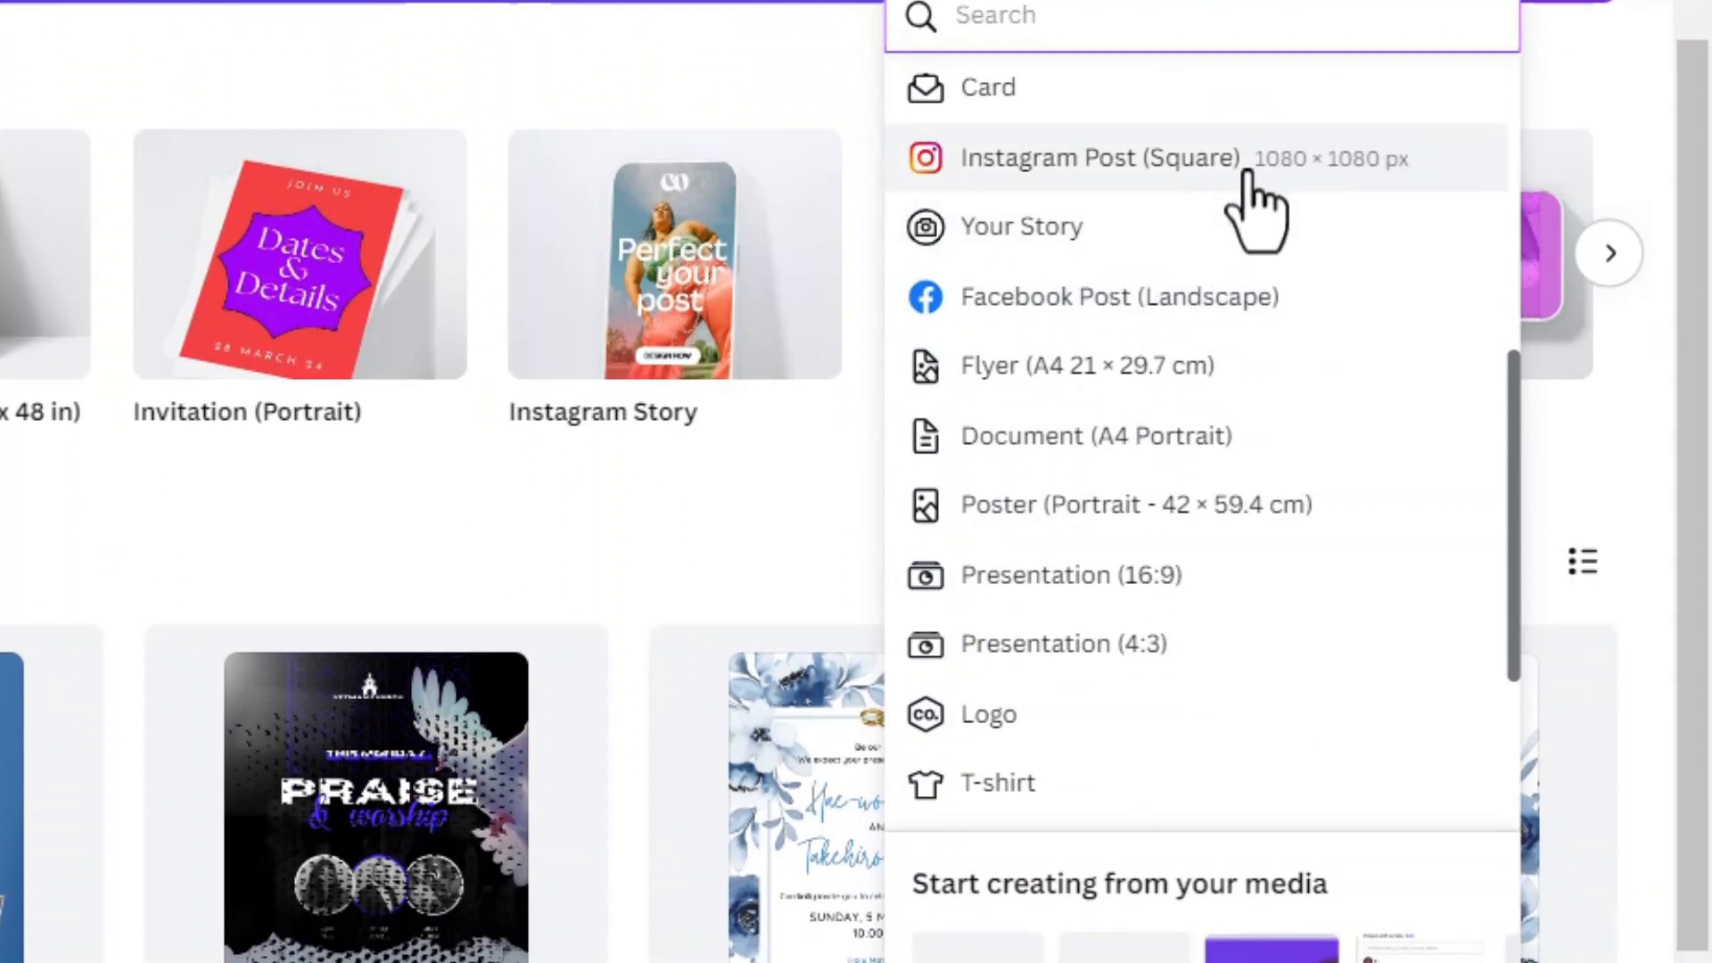
scroll(1207, 324, "down", 5)
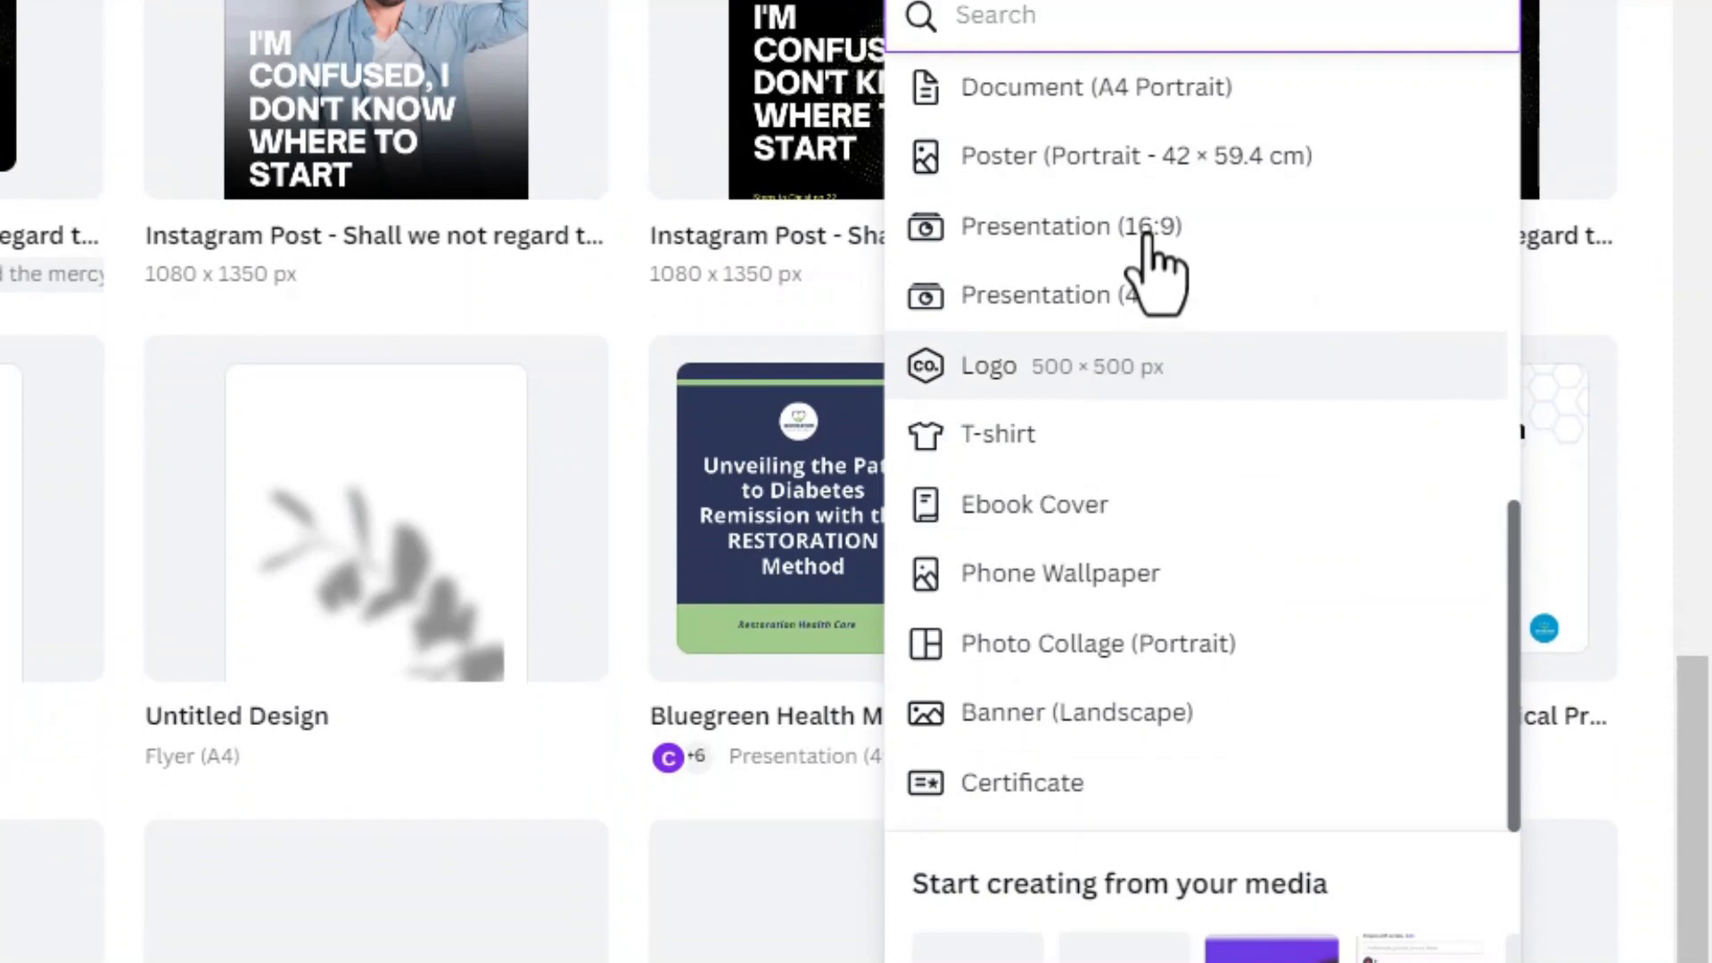
scroll(1245, 171, "up", 10)
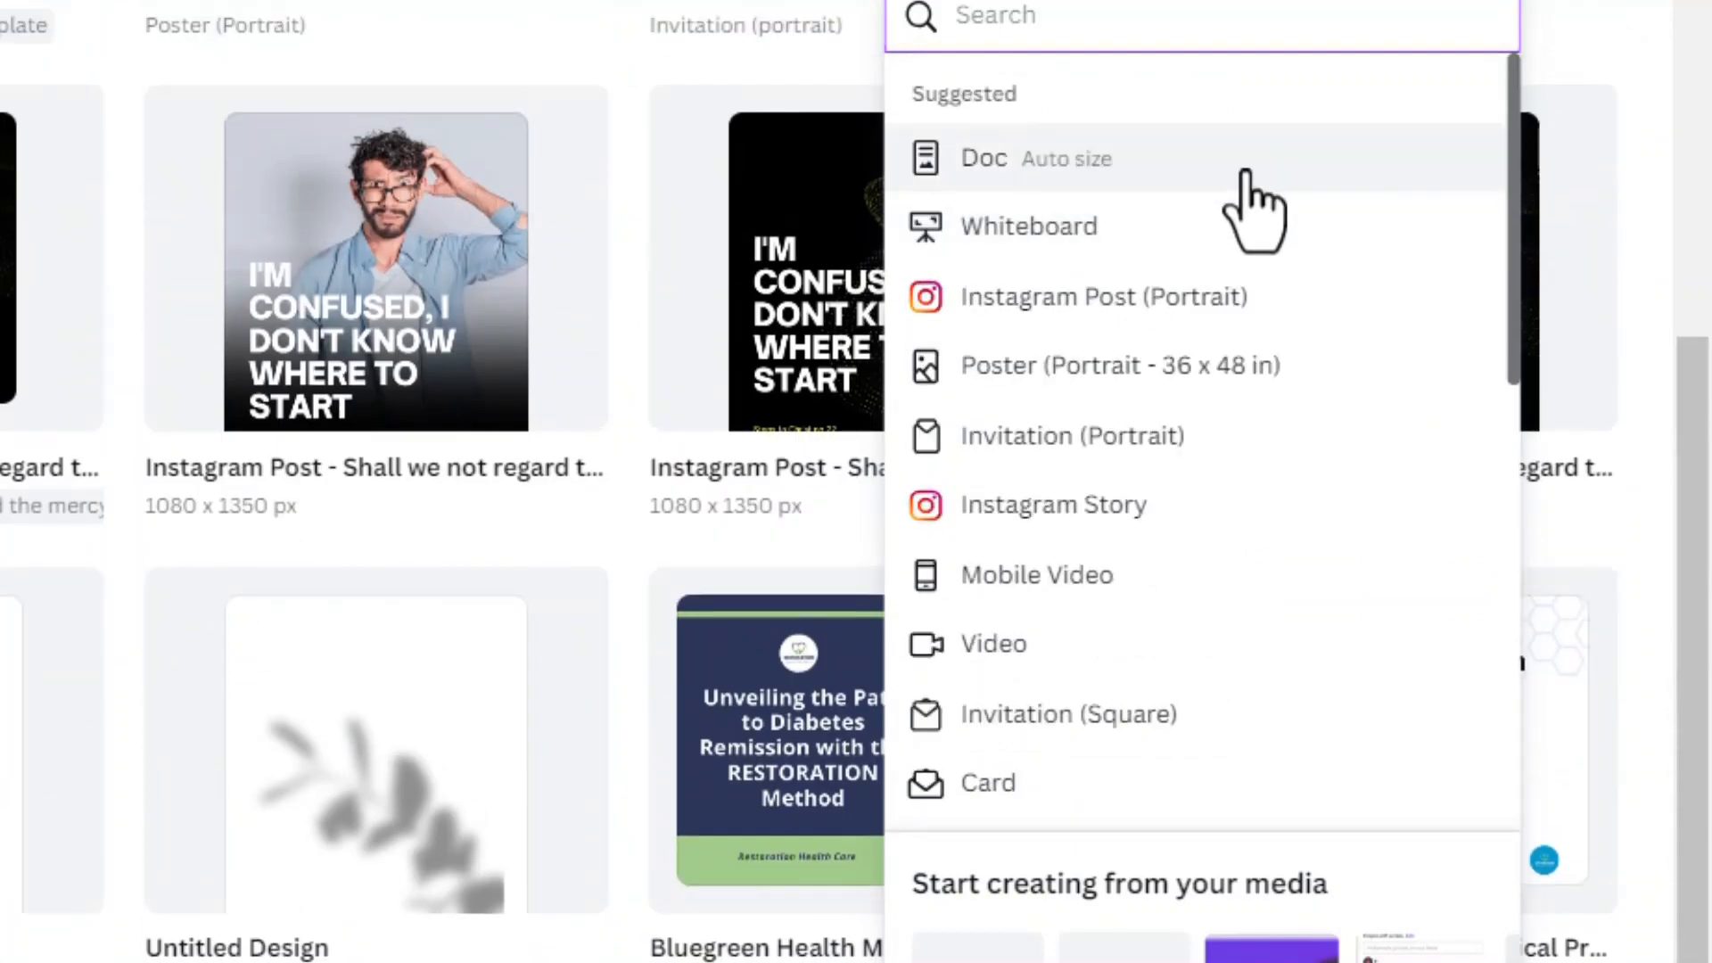
scroll(1246, 171, "up", 5)
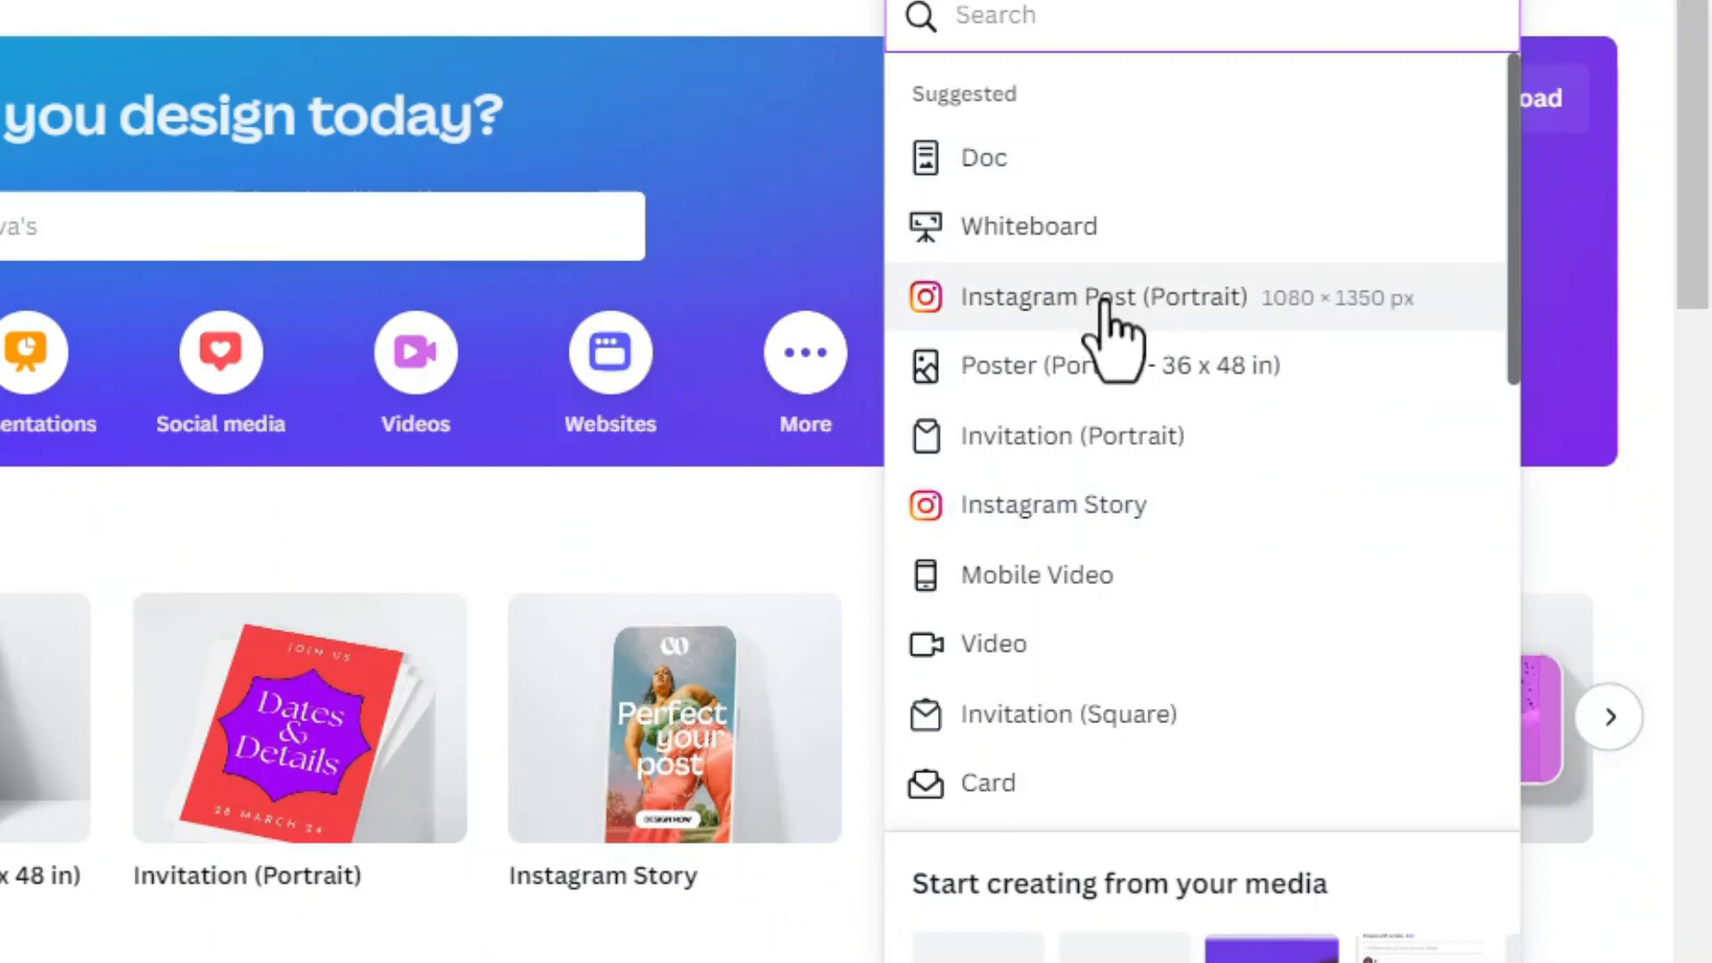
left_click(1157, 317)
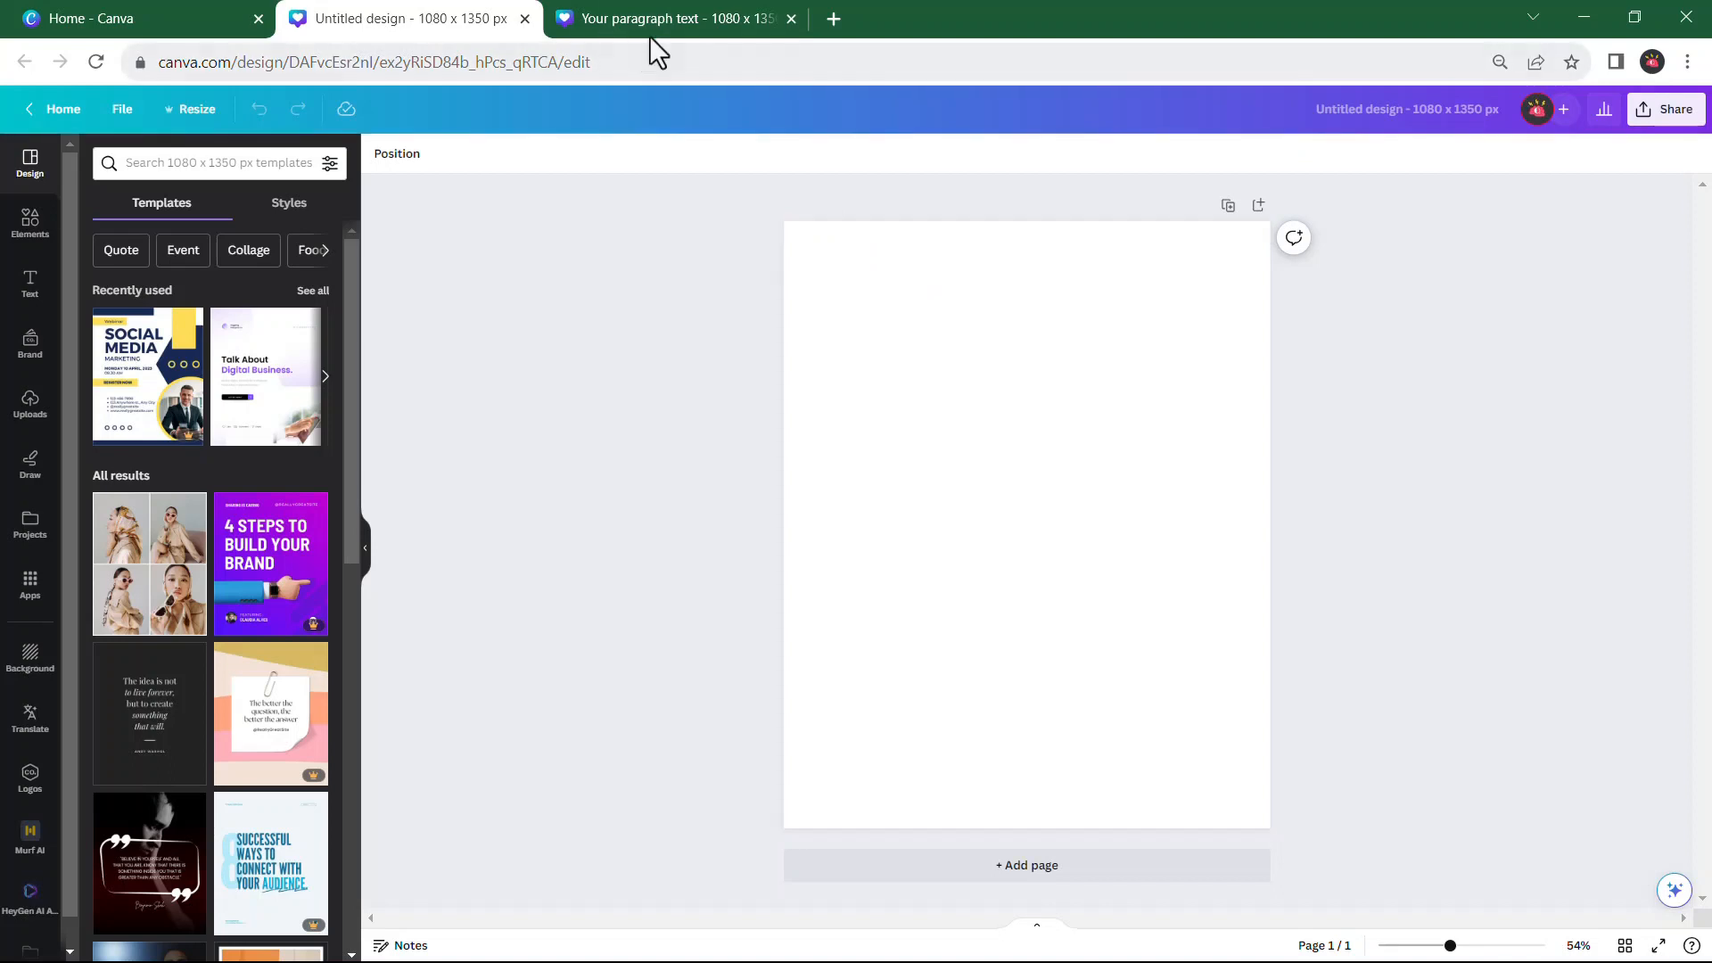
Check the cover headline's text formatting in the example carousel, and return to the blank design
left_click(672, 23)
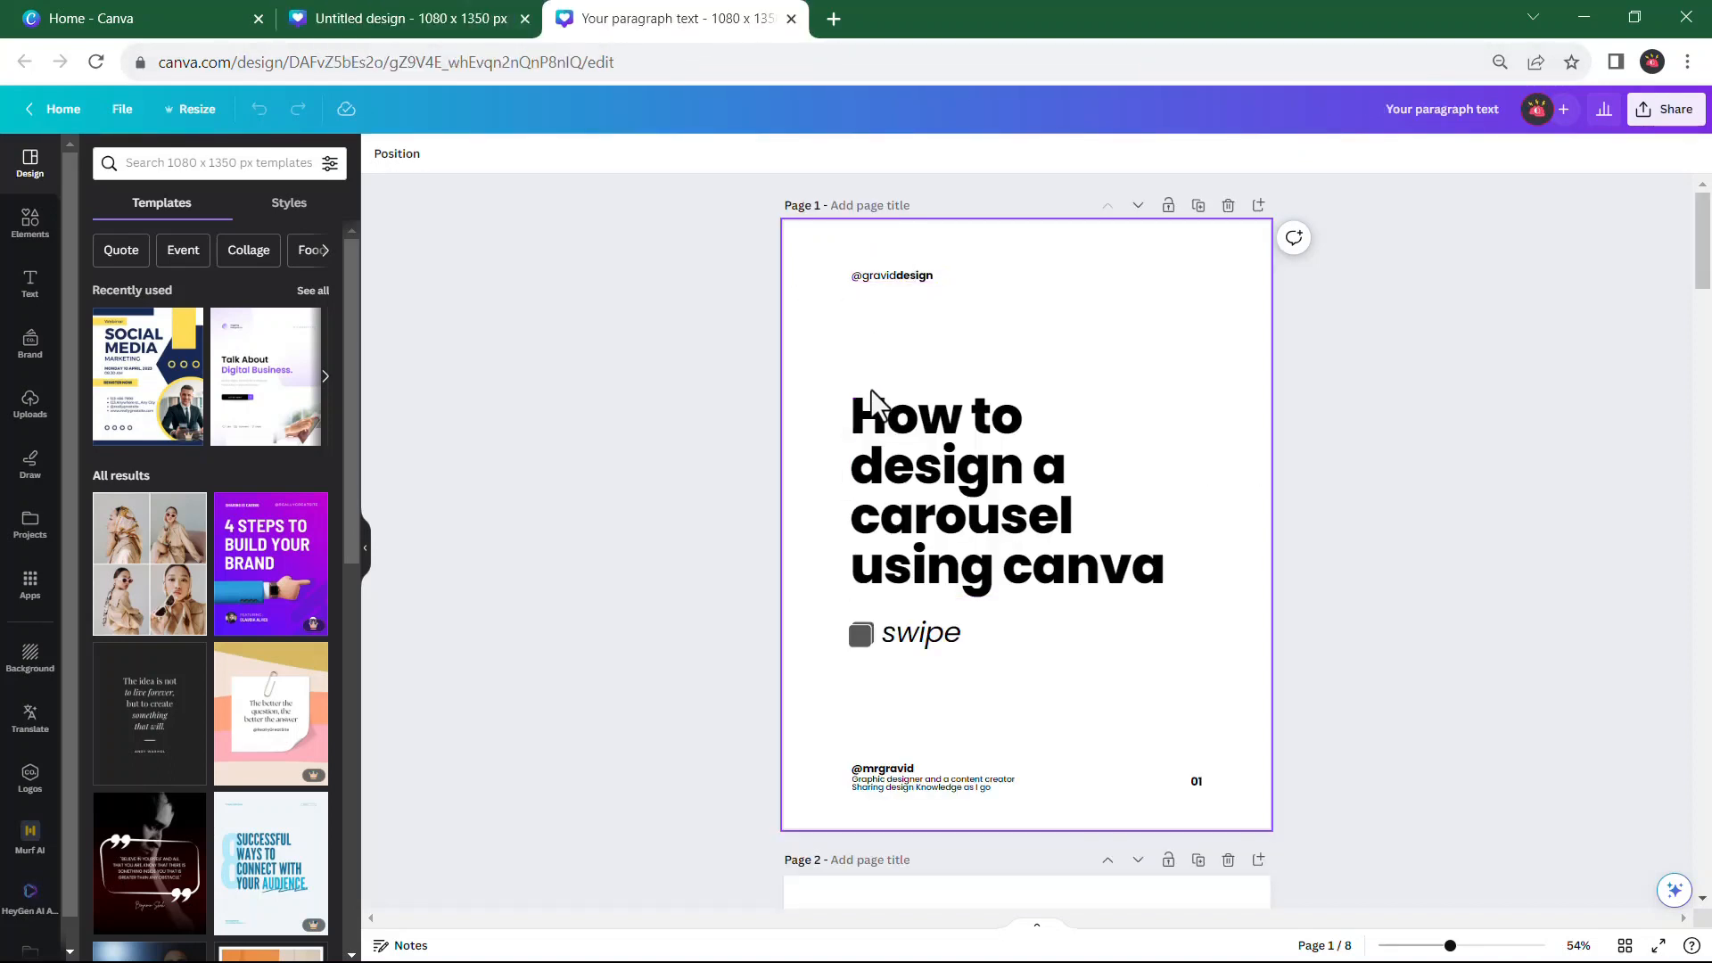
left_click(932, 490)
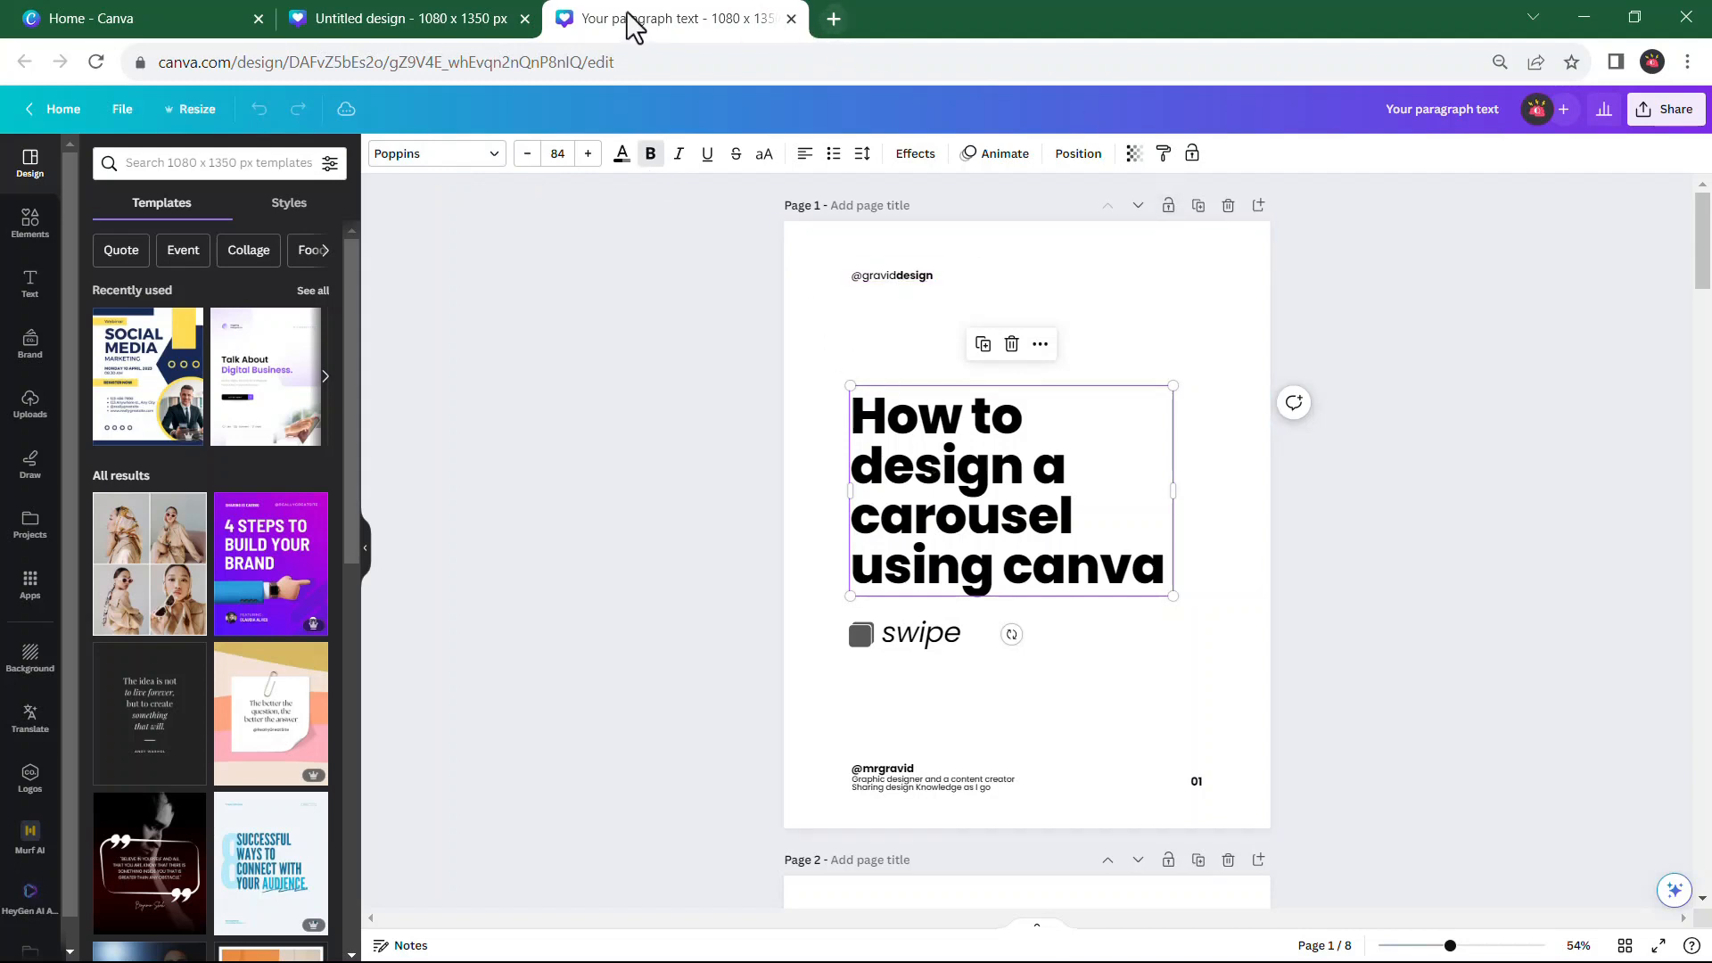
left_click(387, 13)
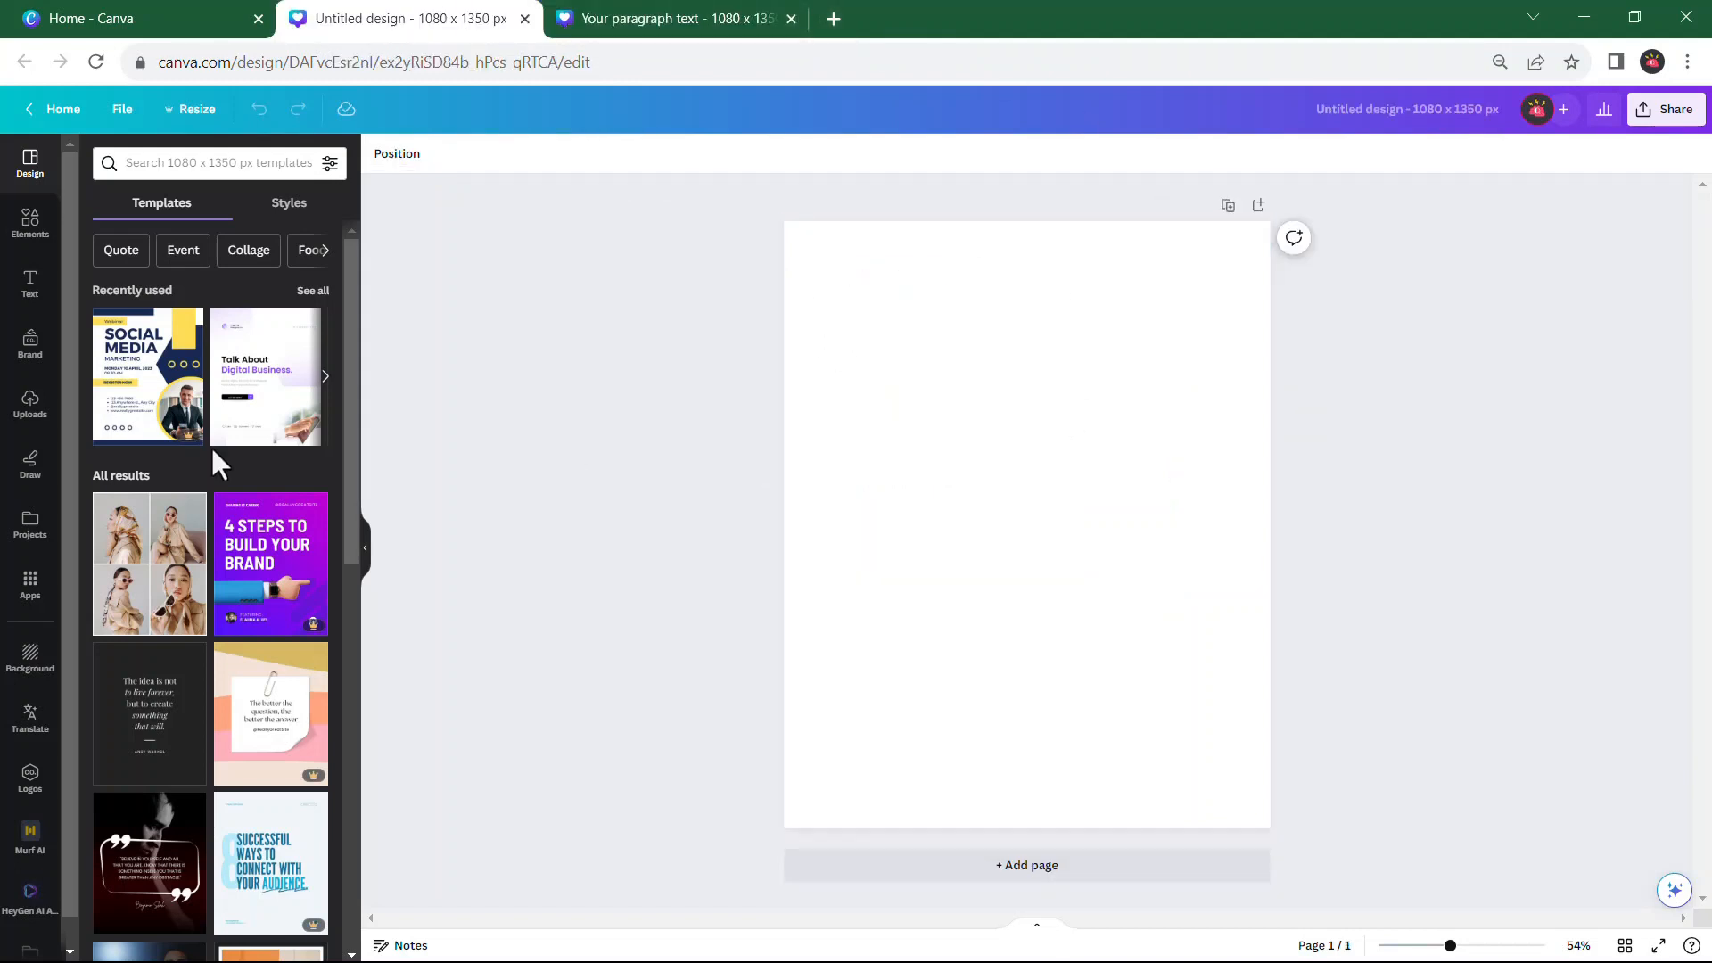
Add a text box to the blank page reading "How to design a carousel using canva"
left_click(29, 283)
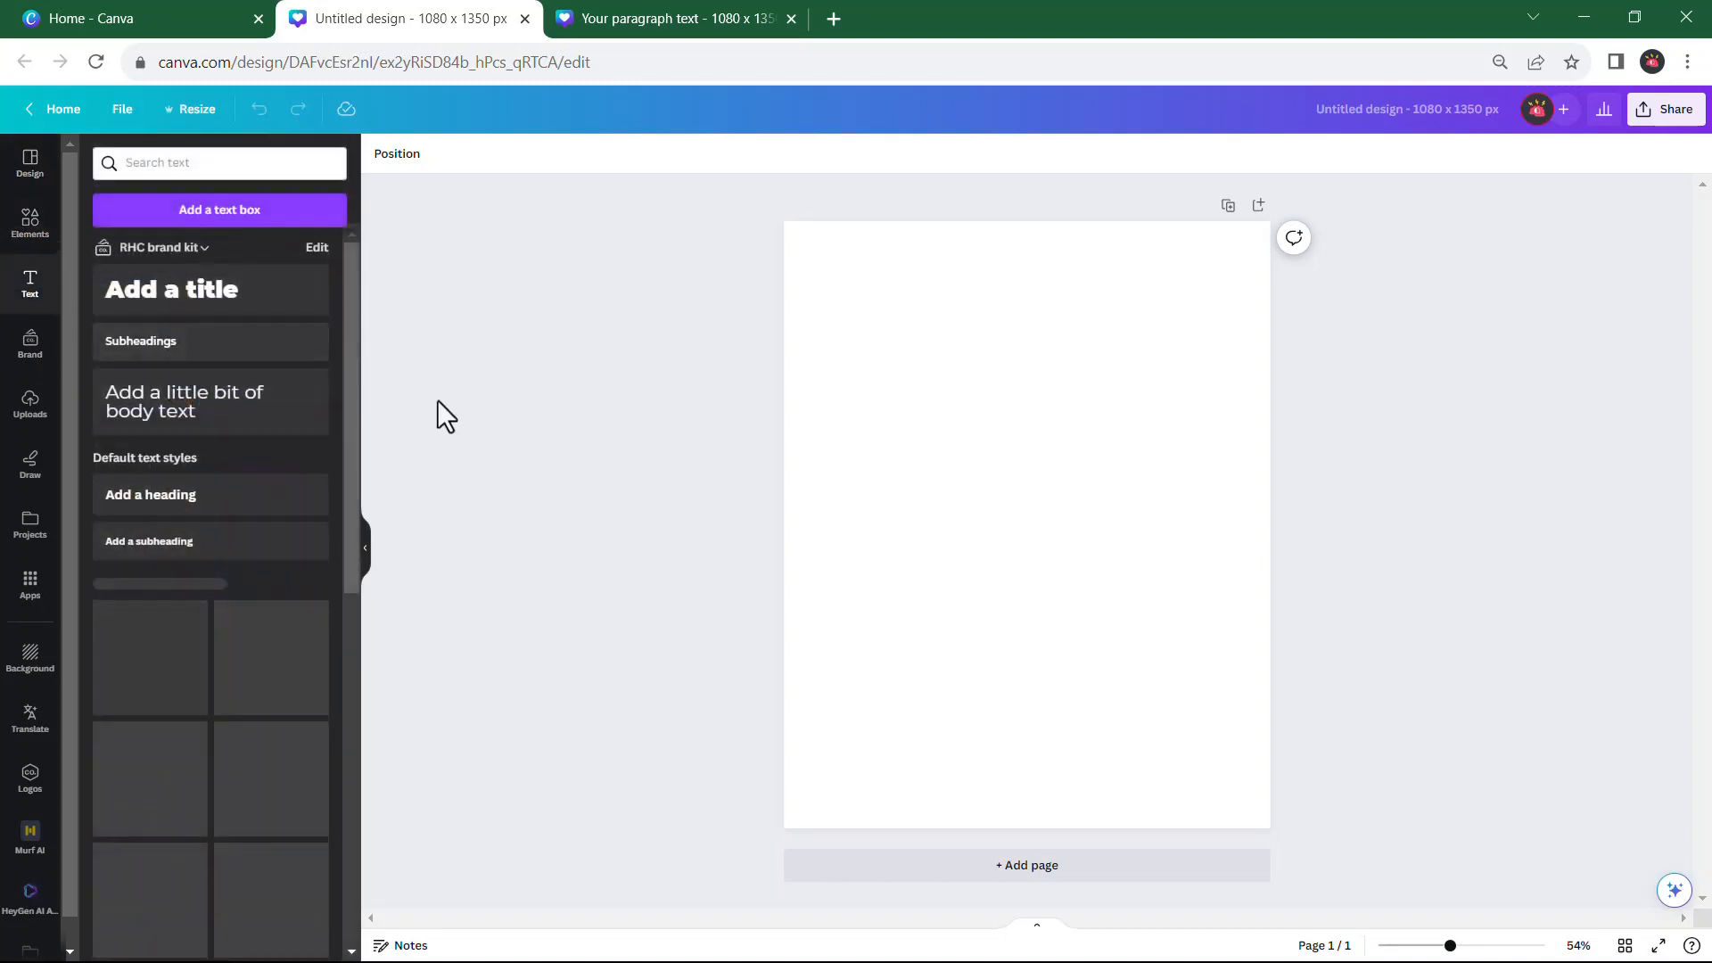
left_click(241, 210)
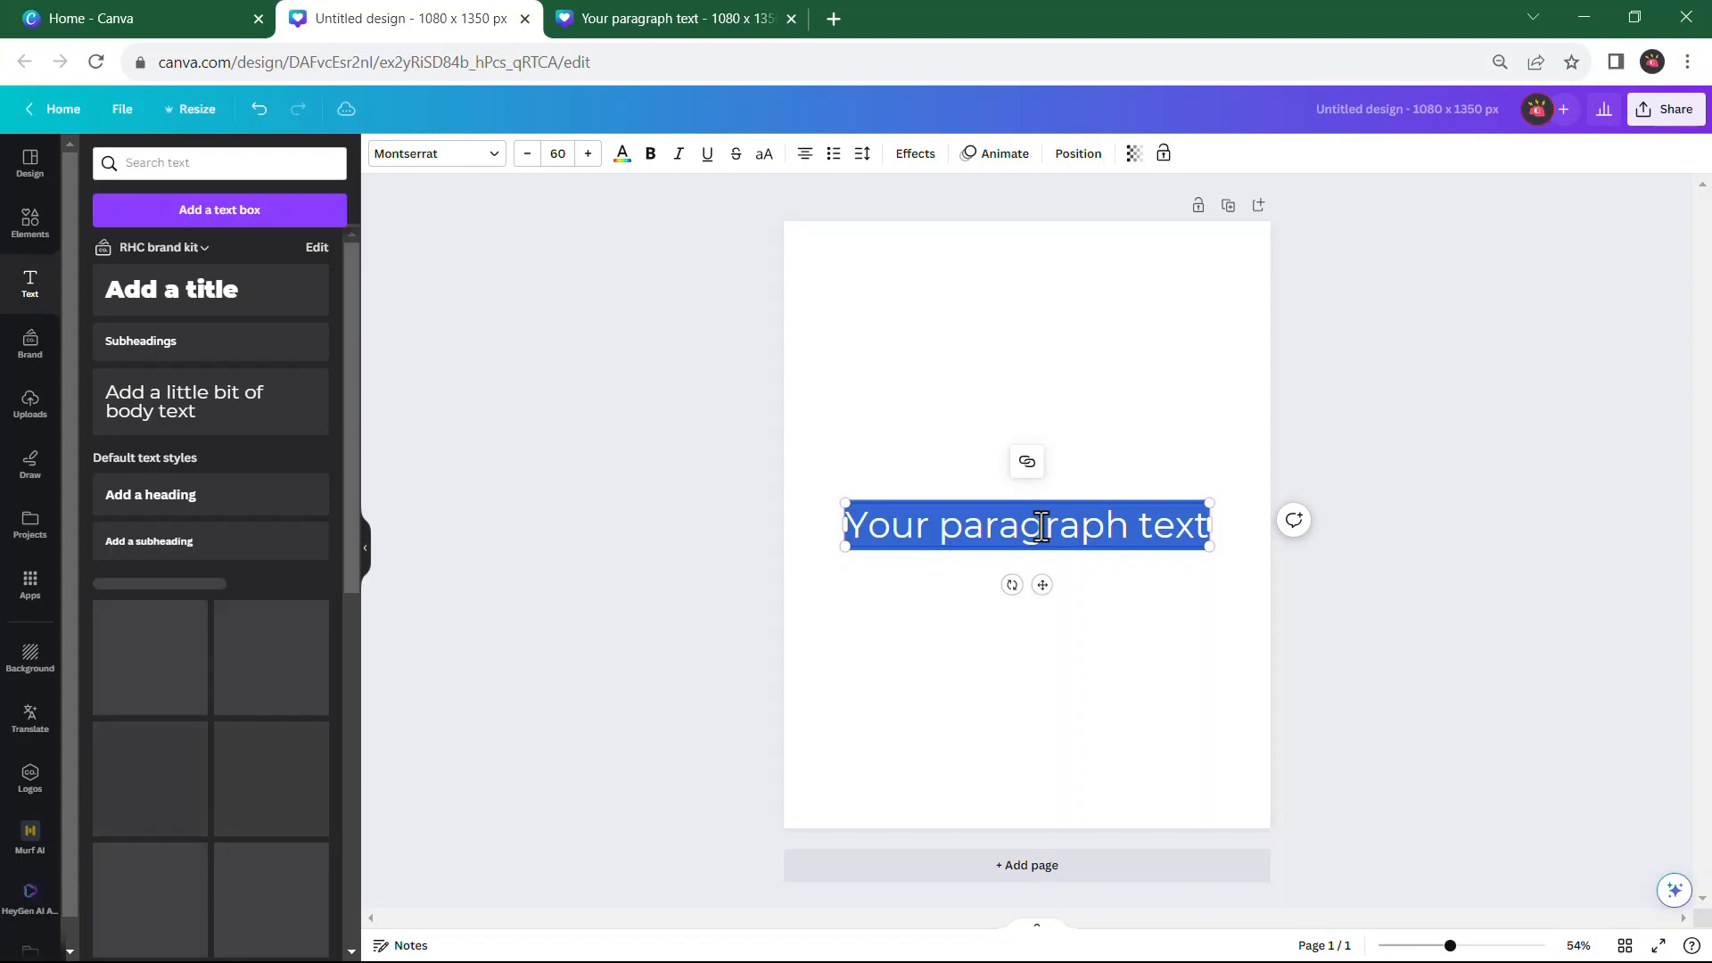
type("H")
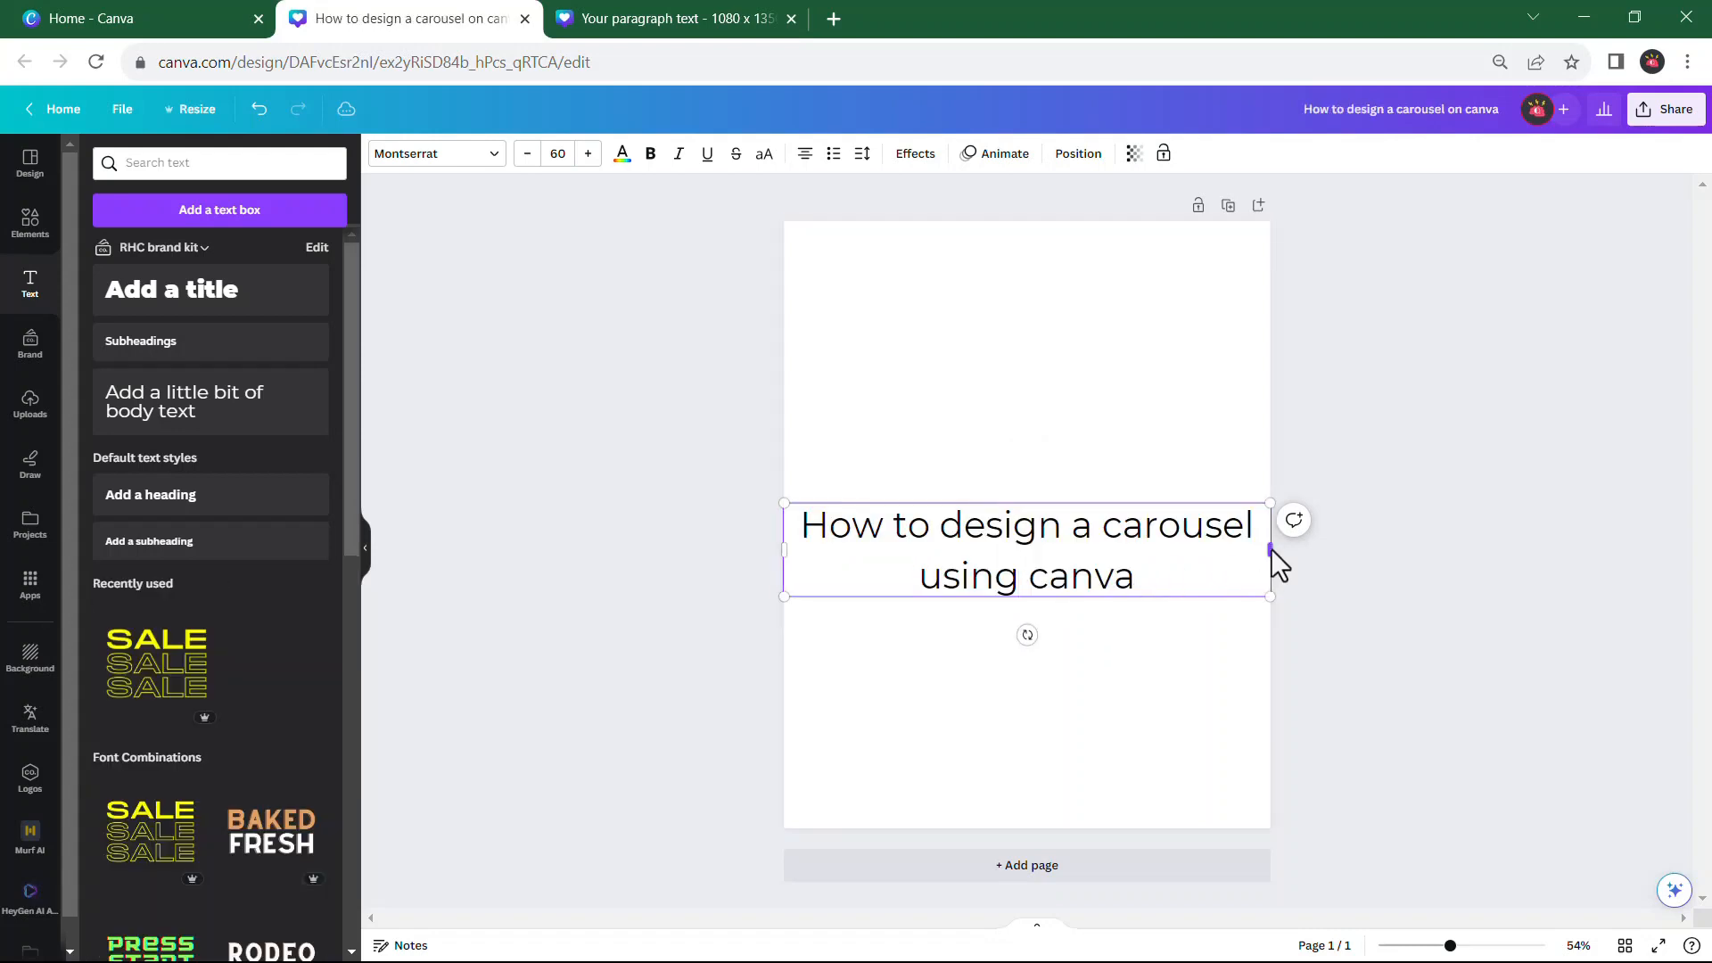
Narrow the headline's text box so the text wraps onto three lines, and left-align it
left_click_drag(1271, 551, 1234, 547)
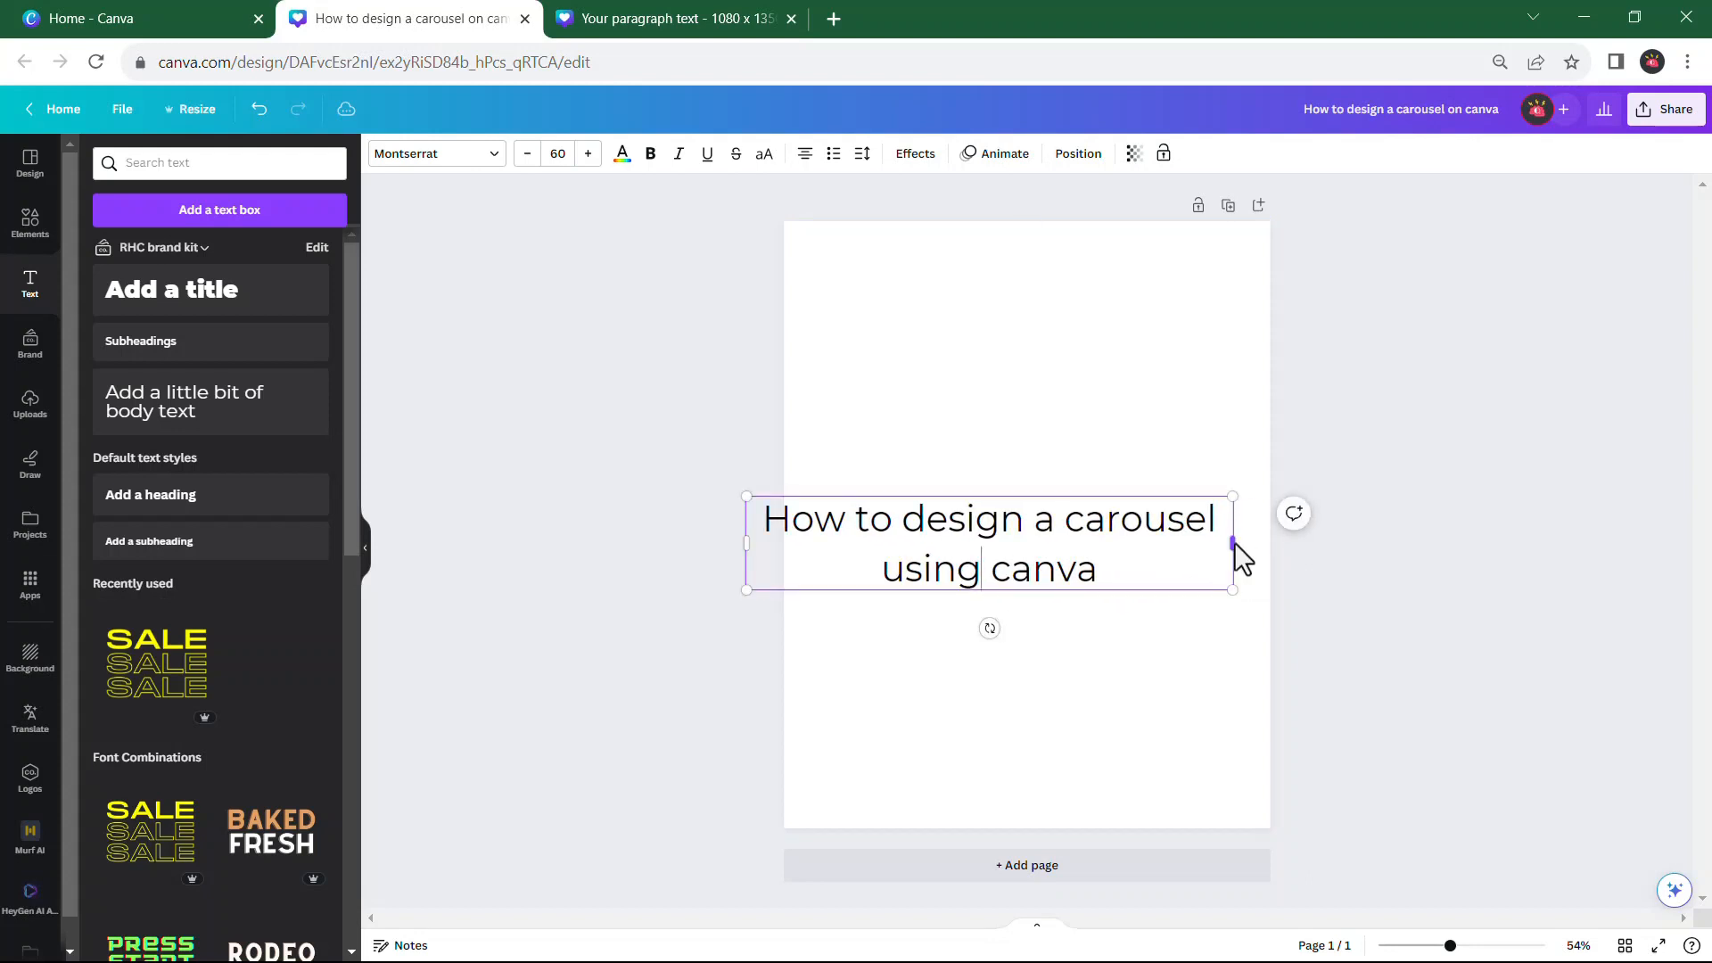
left_click_drag(1218, 542, 1039, 544)
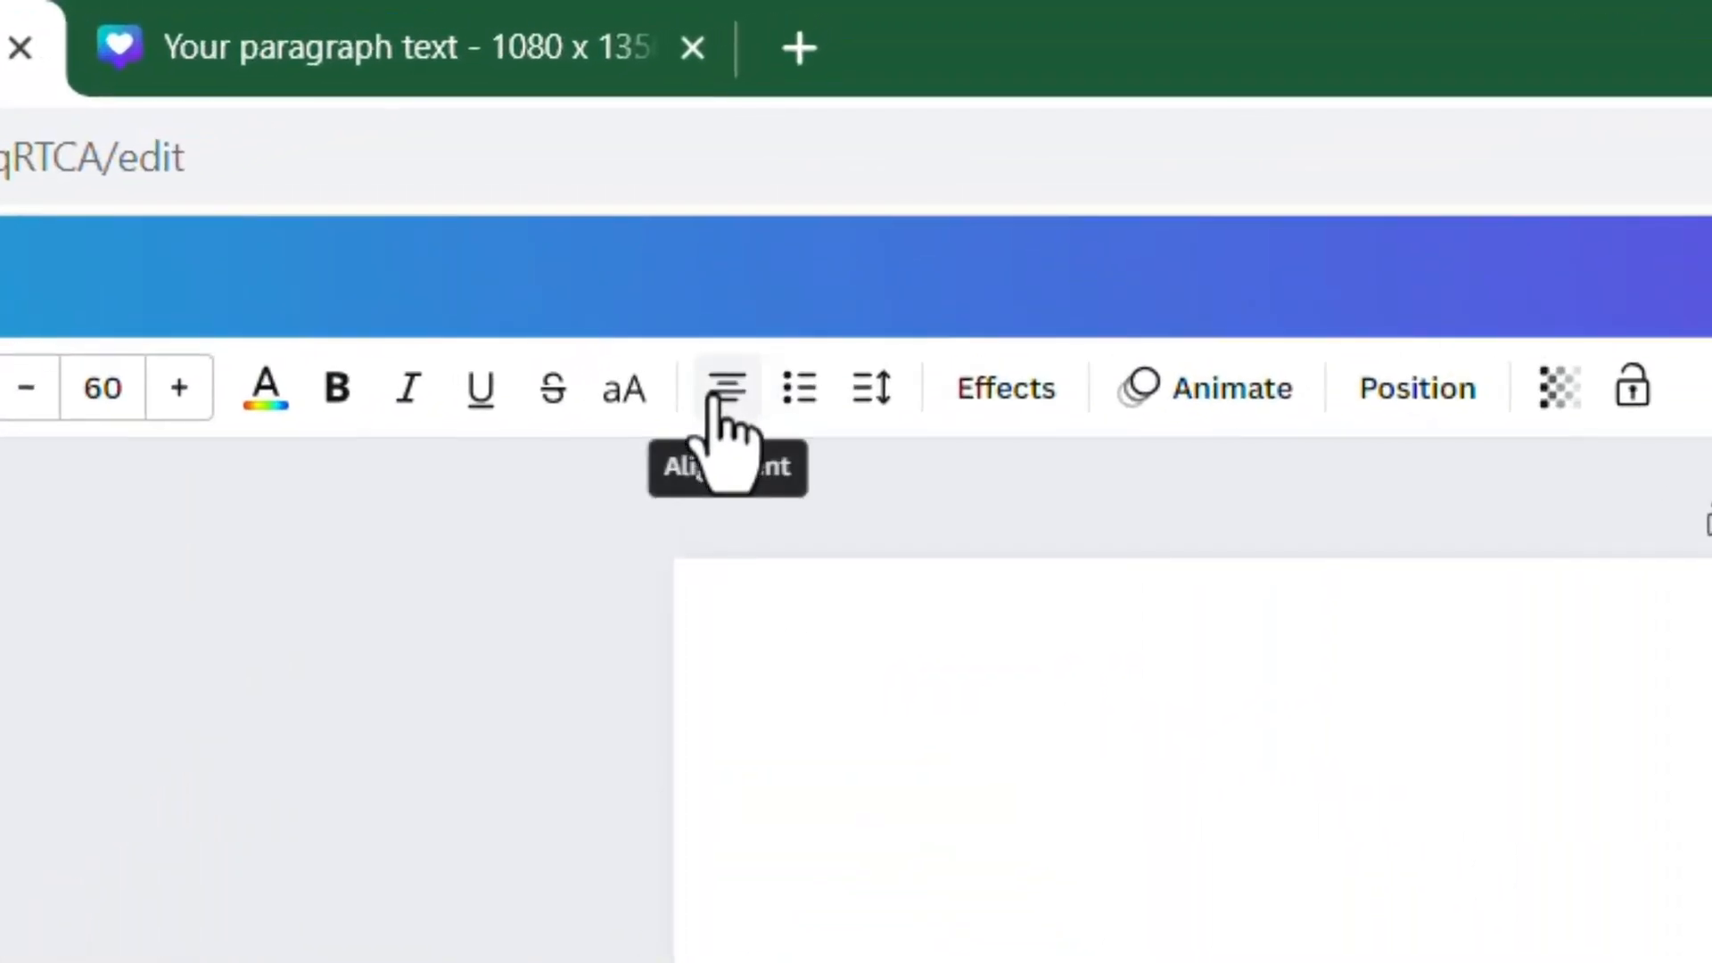
left_click(715, 394)
left_click(715, 394)
left_click(715, 395)
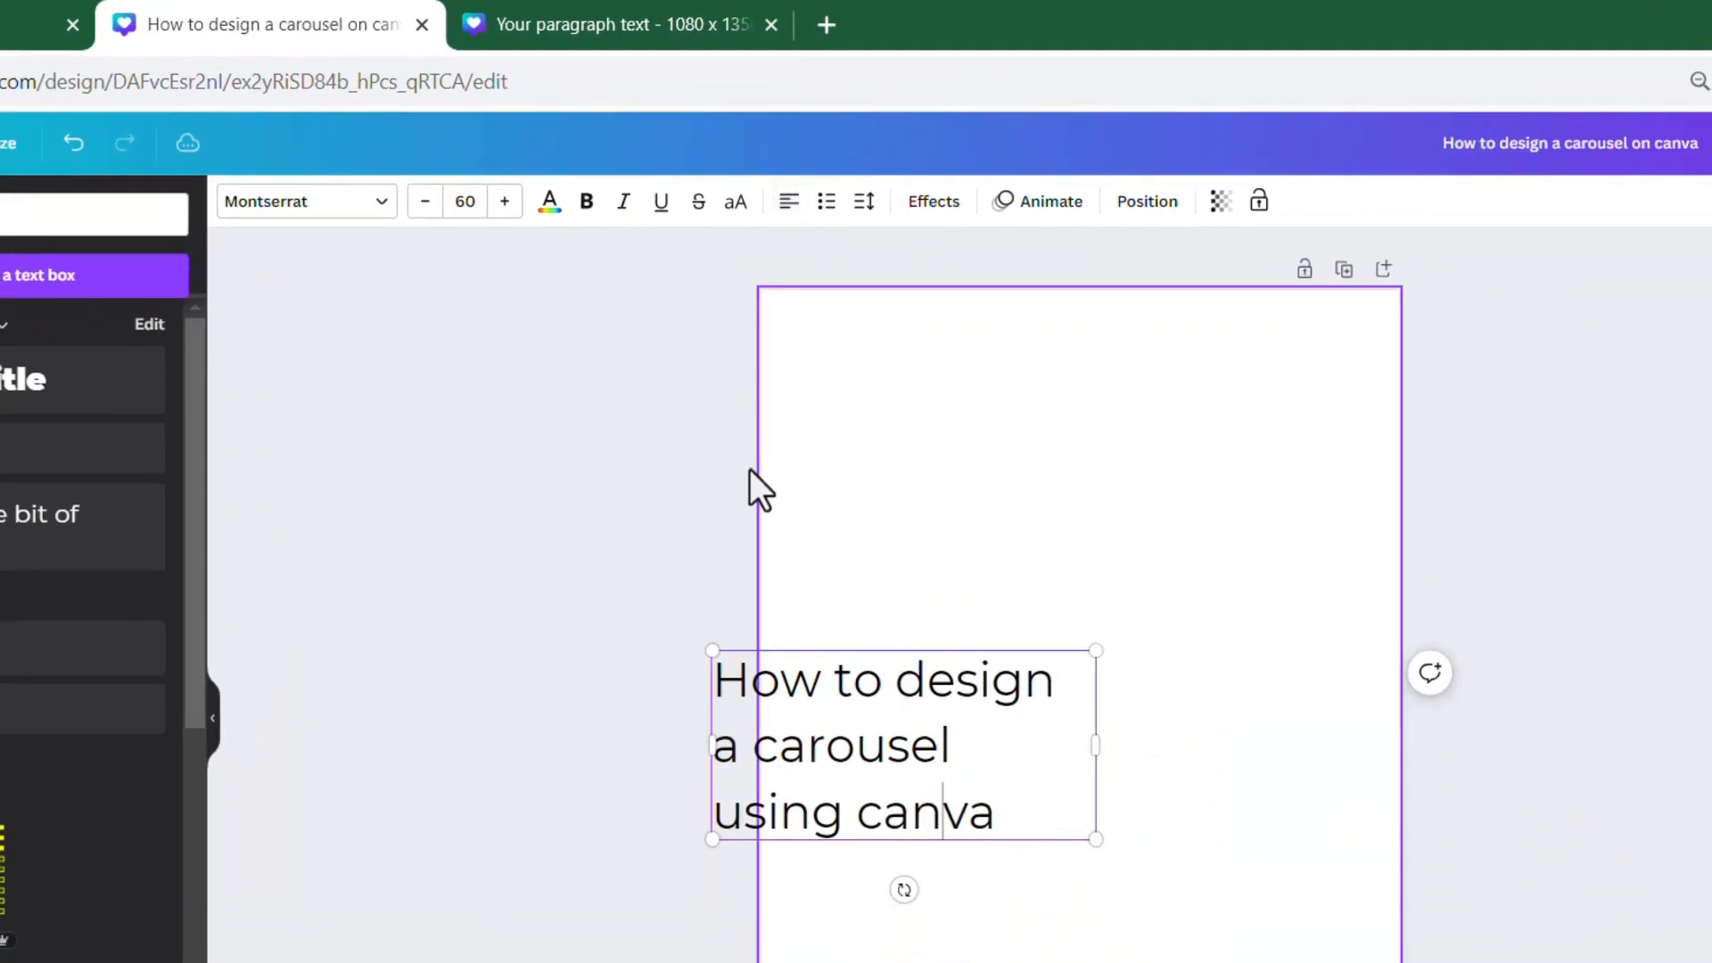
Change the font of the whole headline to Poppins ExtraBold
left_click(379, 207)
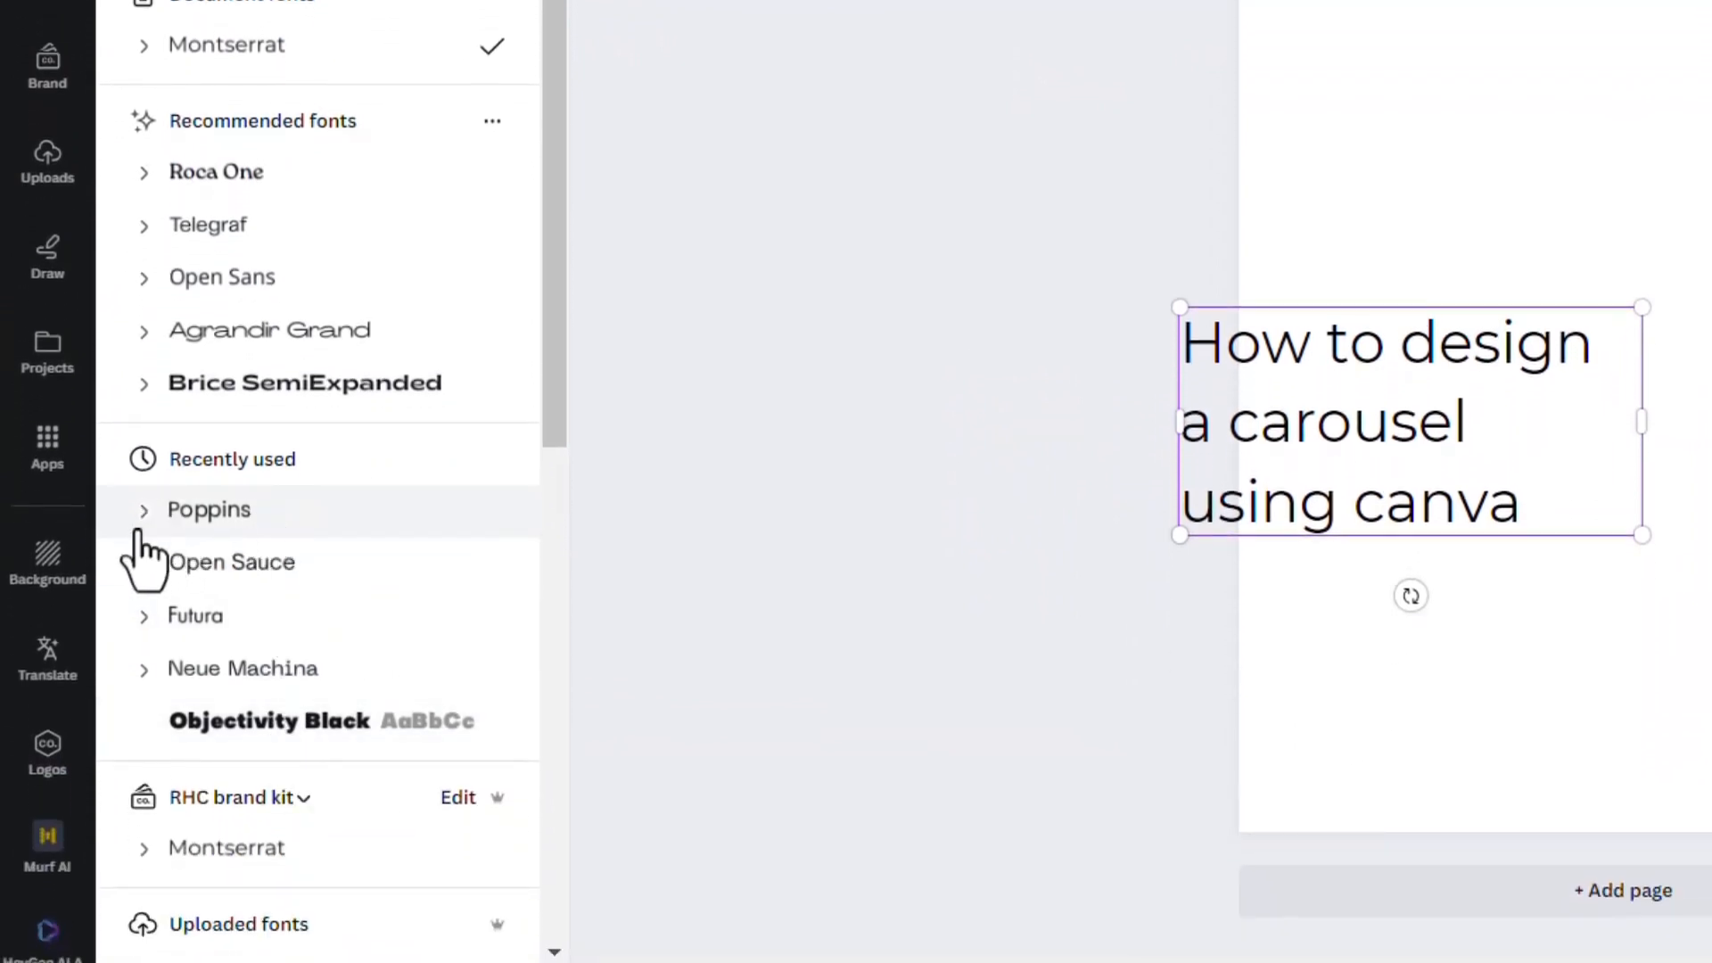
left_click(183, 510)
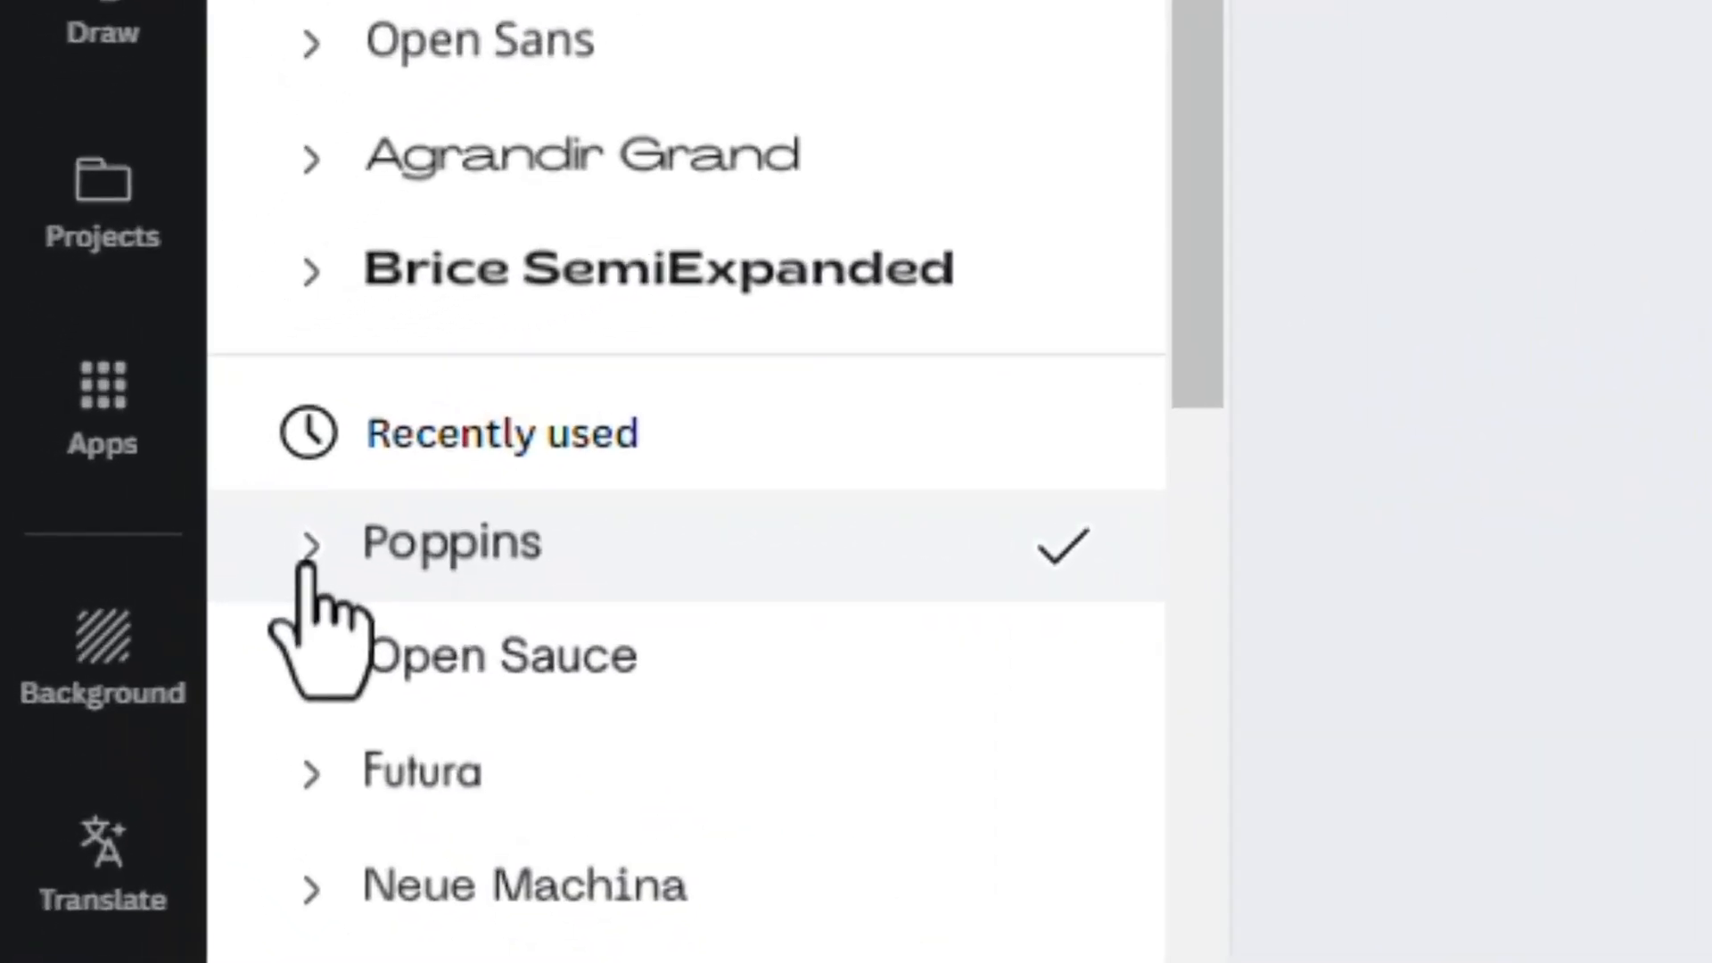
left_click(308, 555)
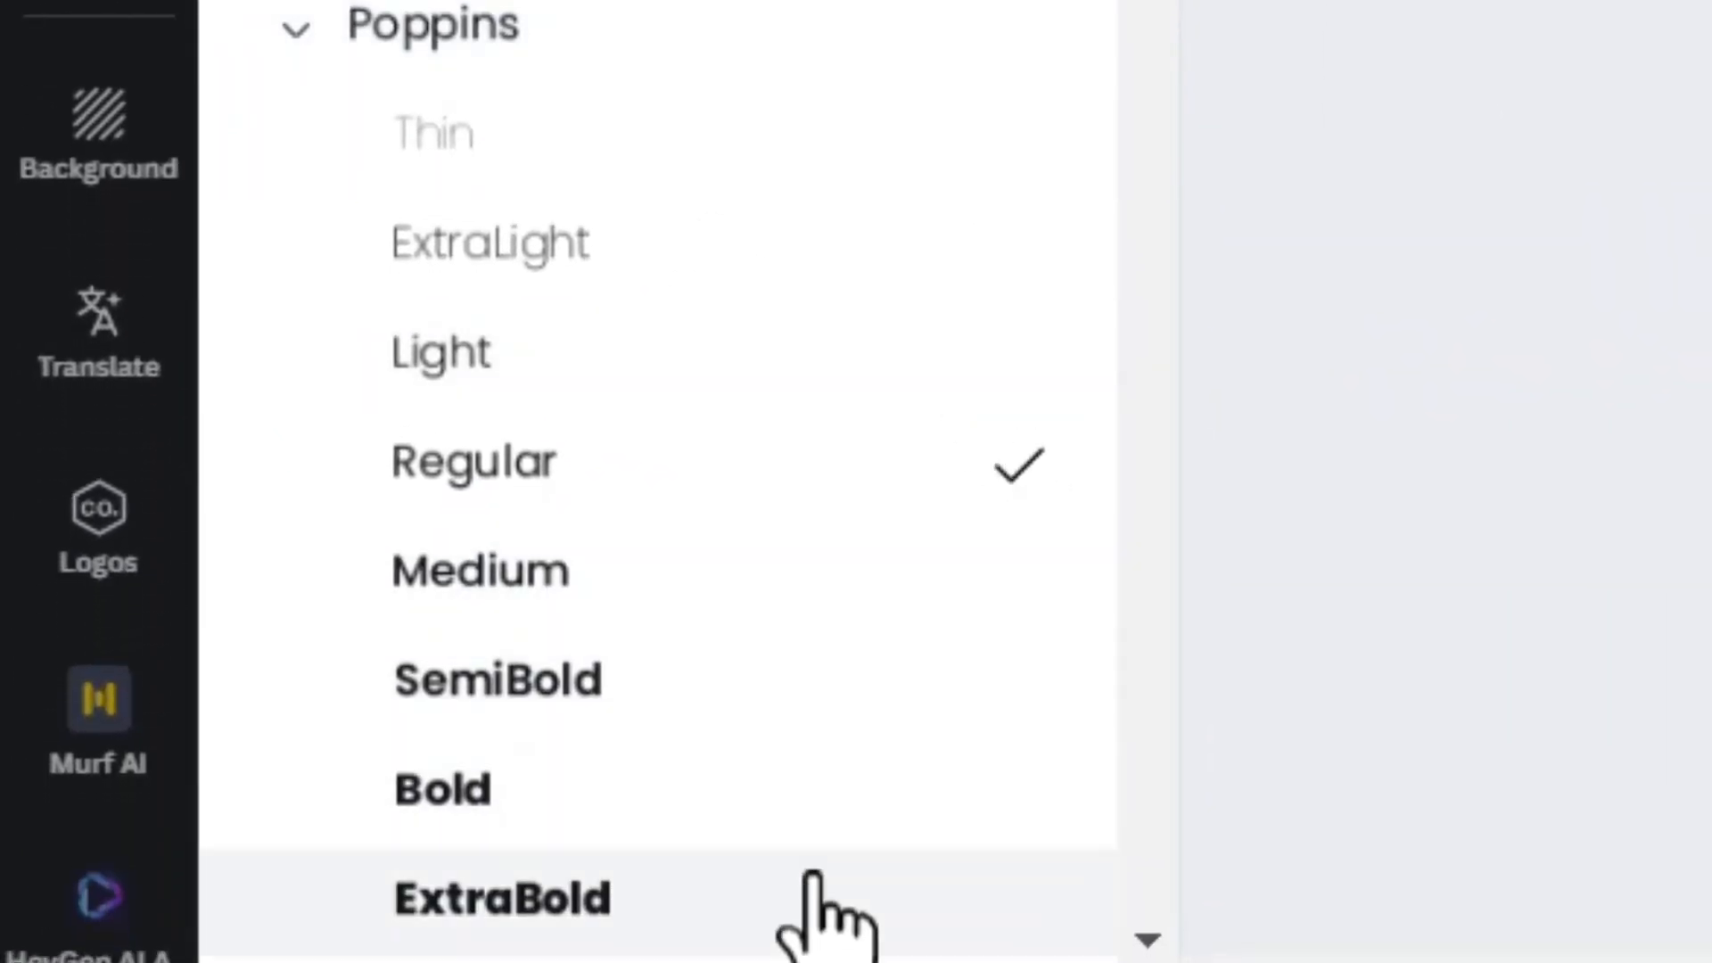
left_click(813, 876)
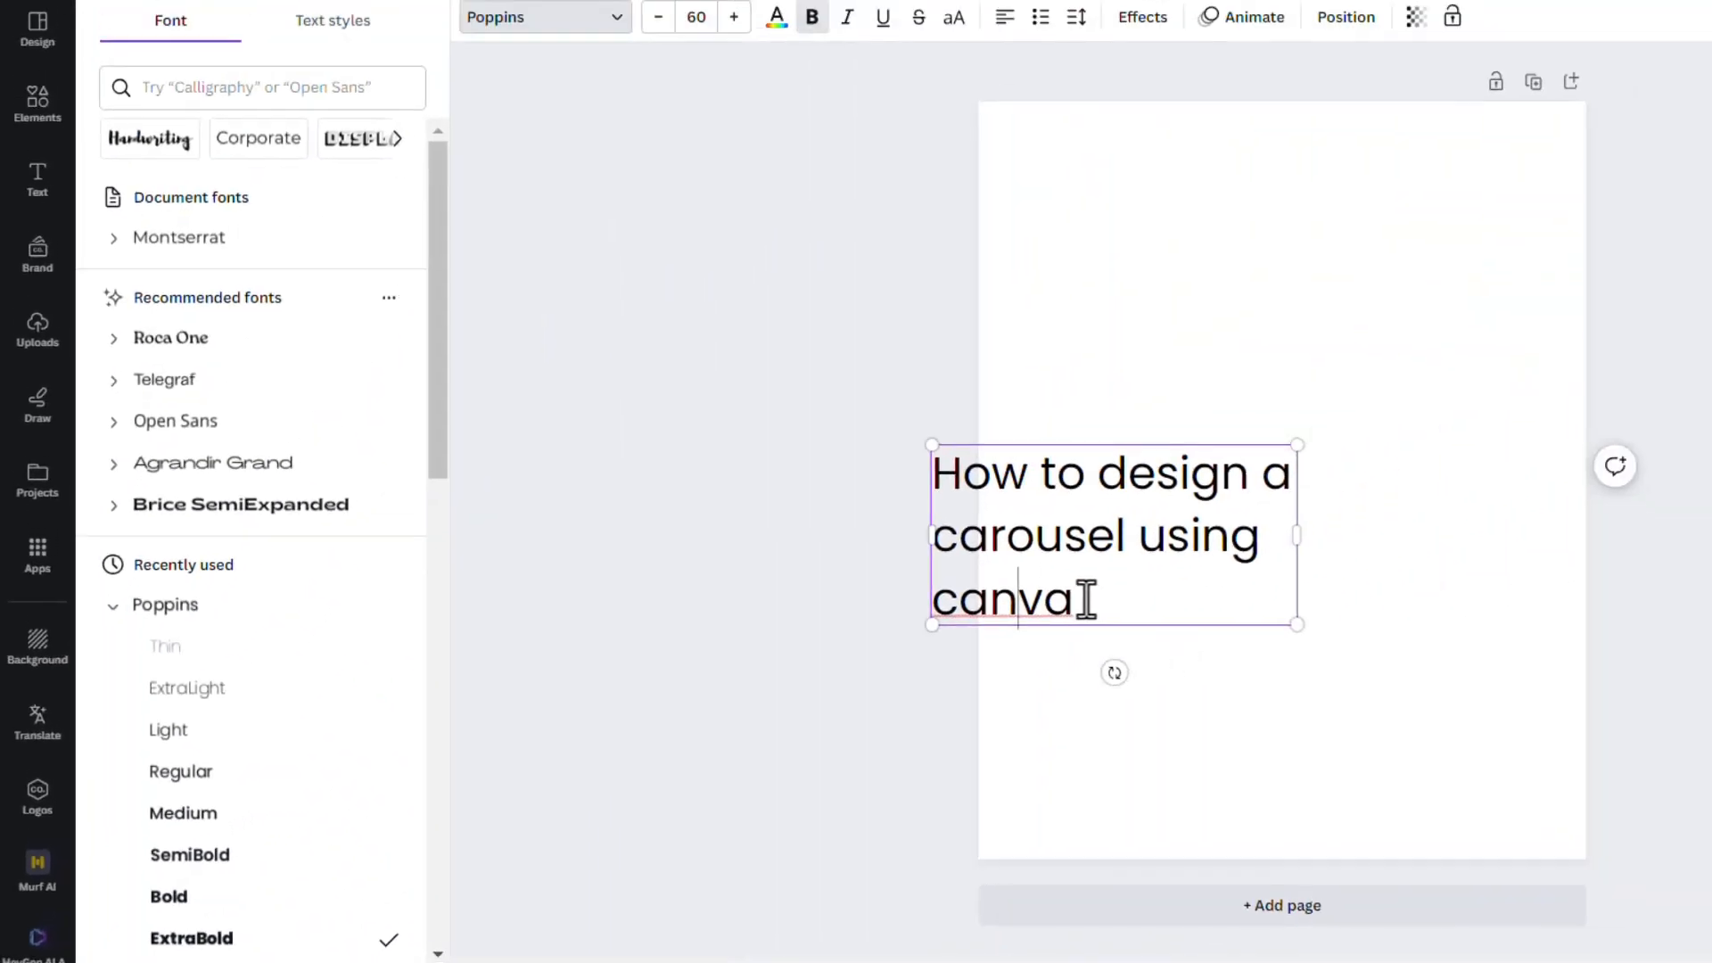
double_click(1654, 392)
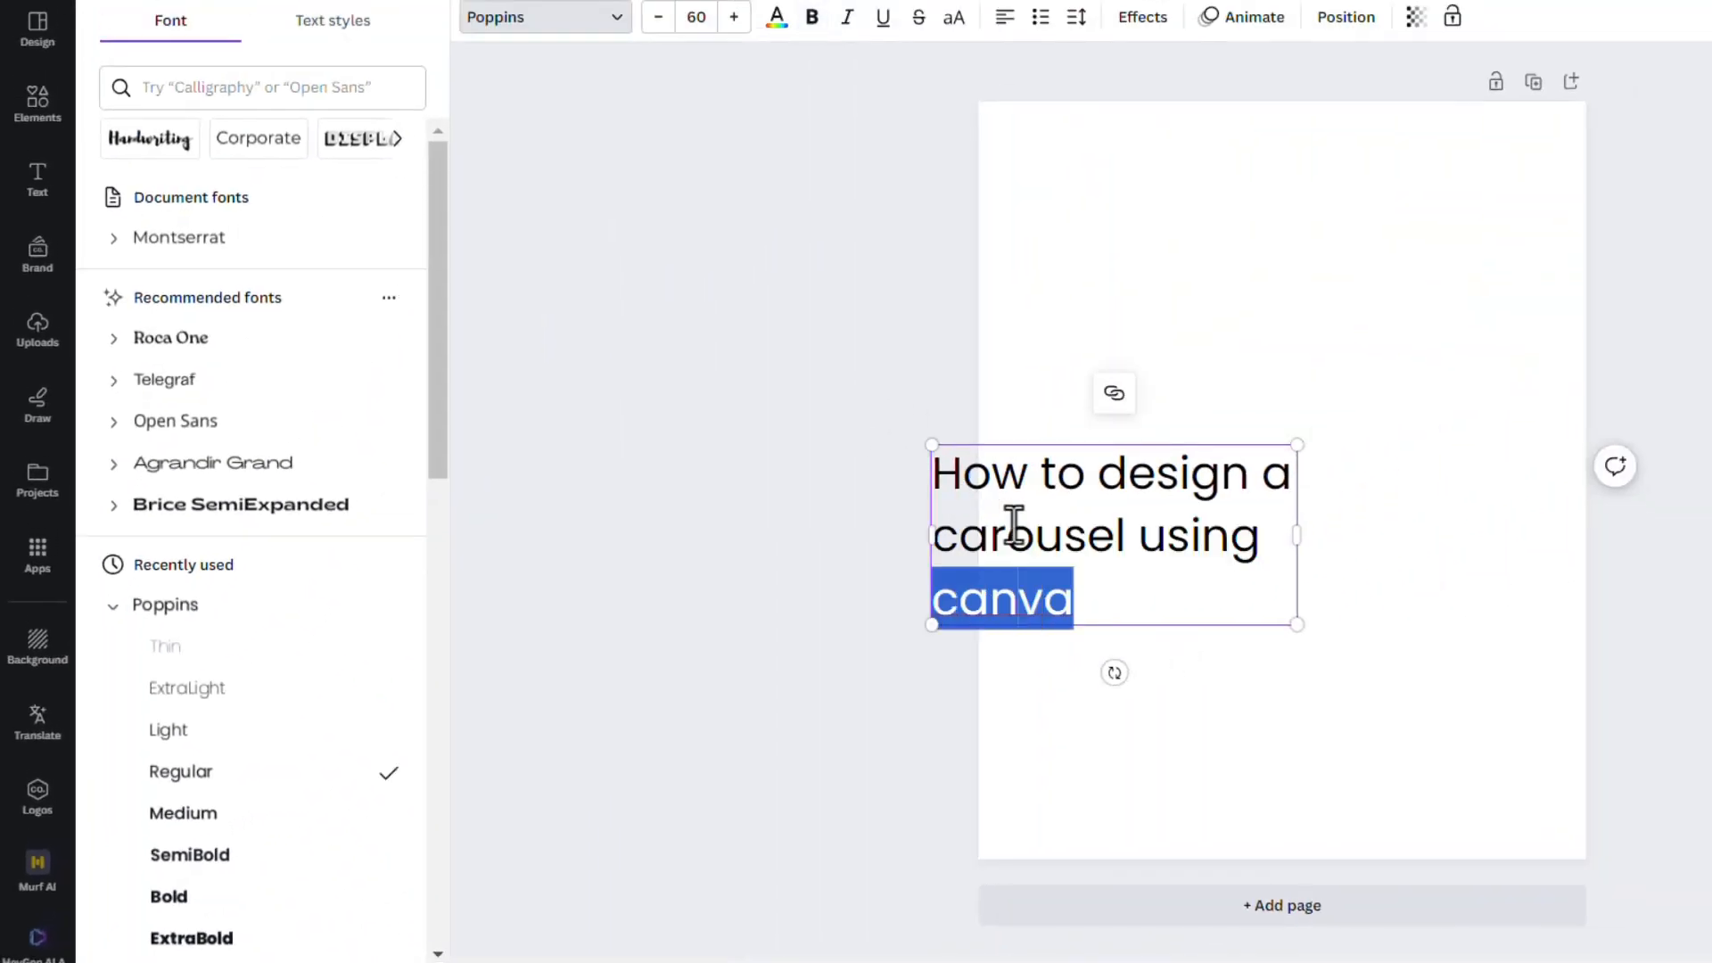
key("ctrl+a")
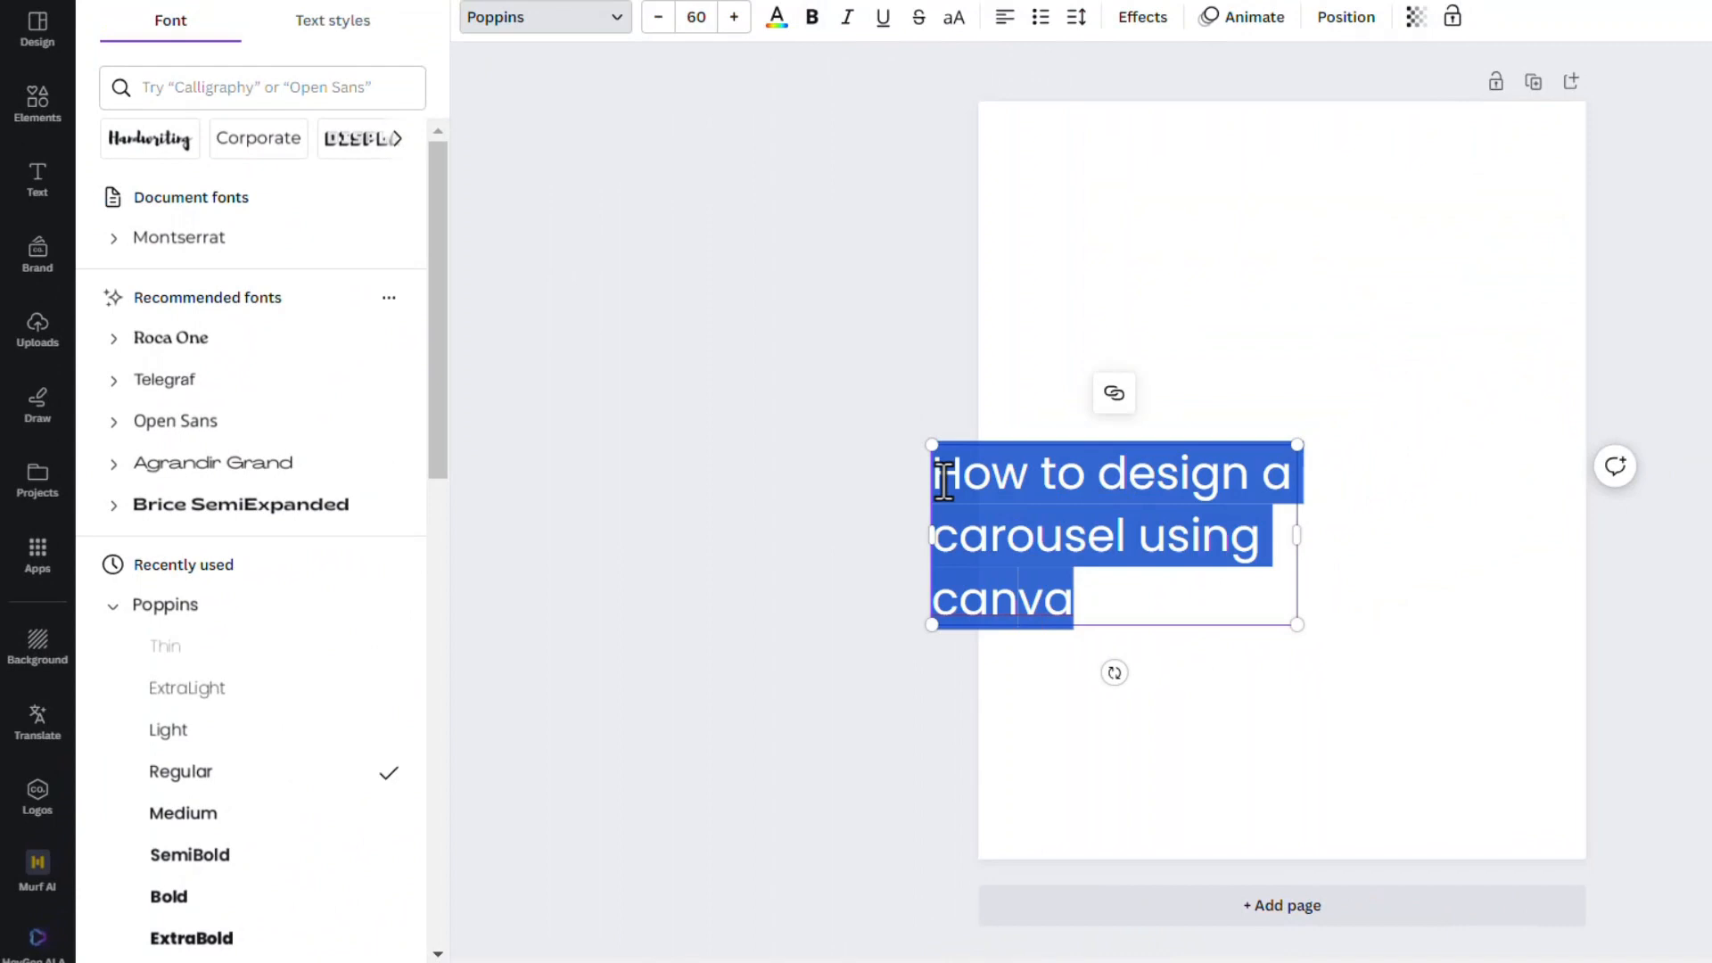
left_click(233, 938)
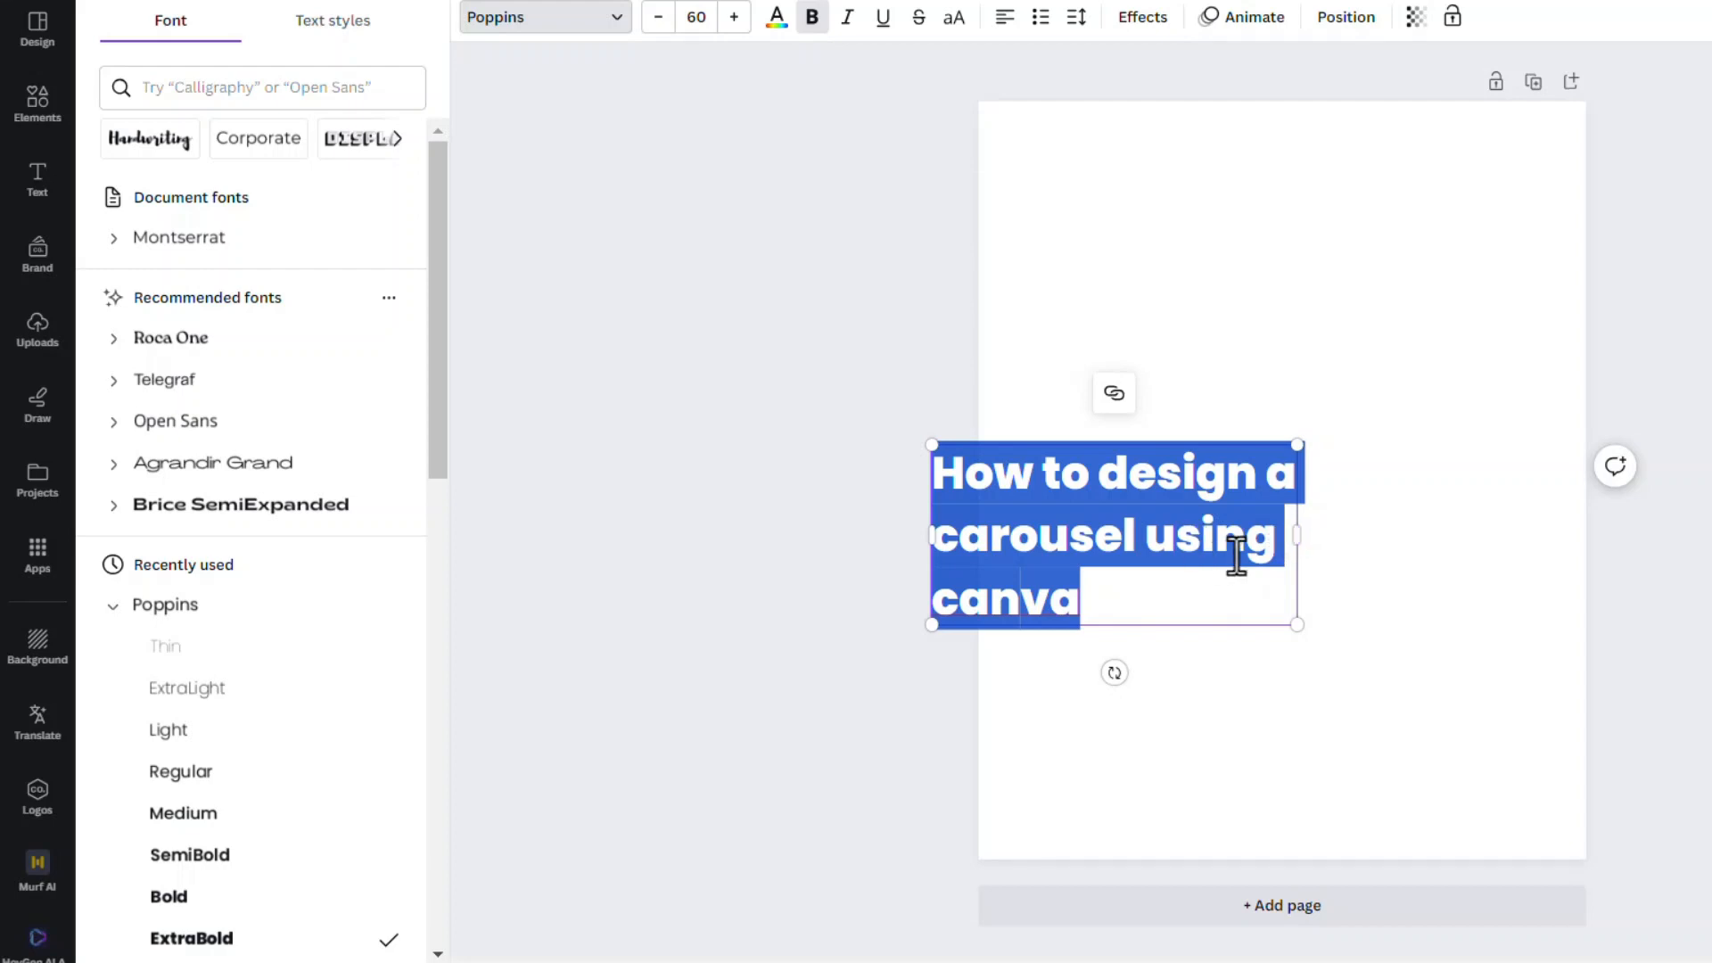
Set the headline's font size to 80 and adjust its text box width so it wraps onto three lines
left_click_drag(1297, 535, 1282, 535)
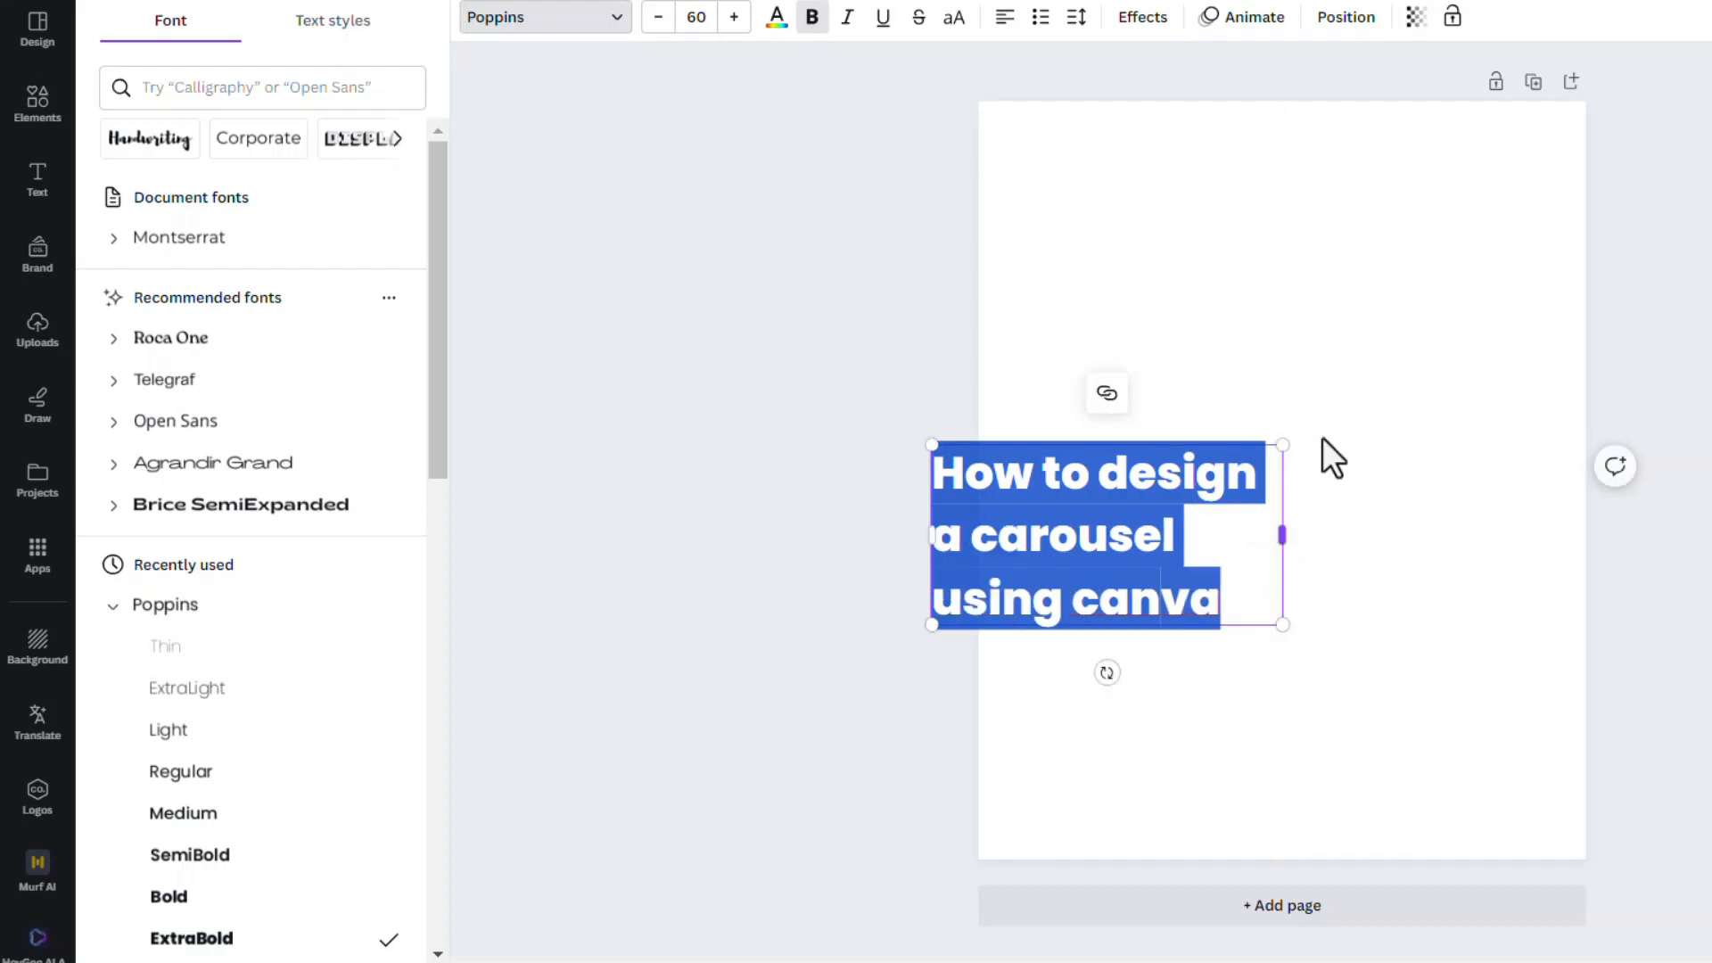
left_click(696, 17)
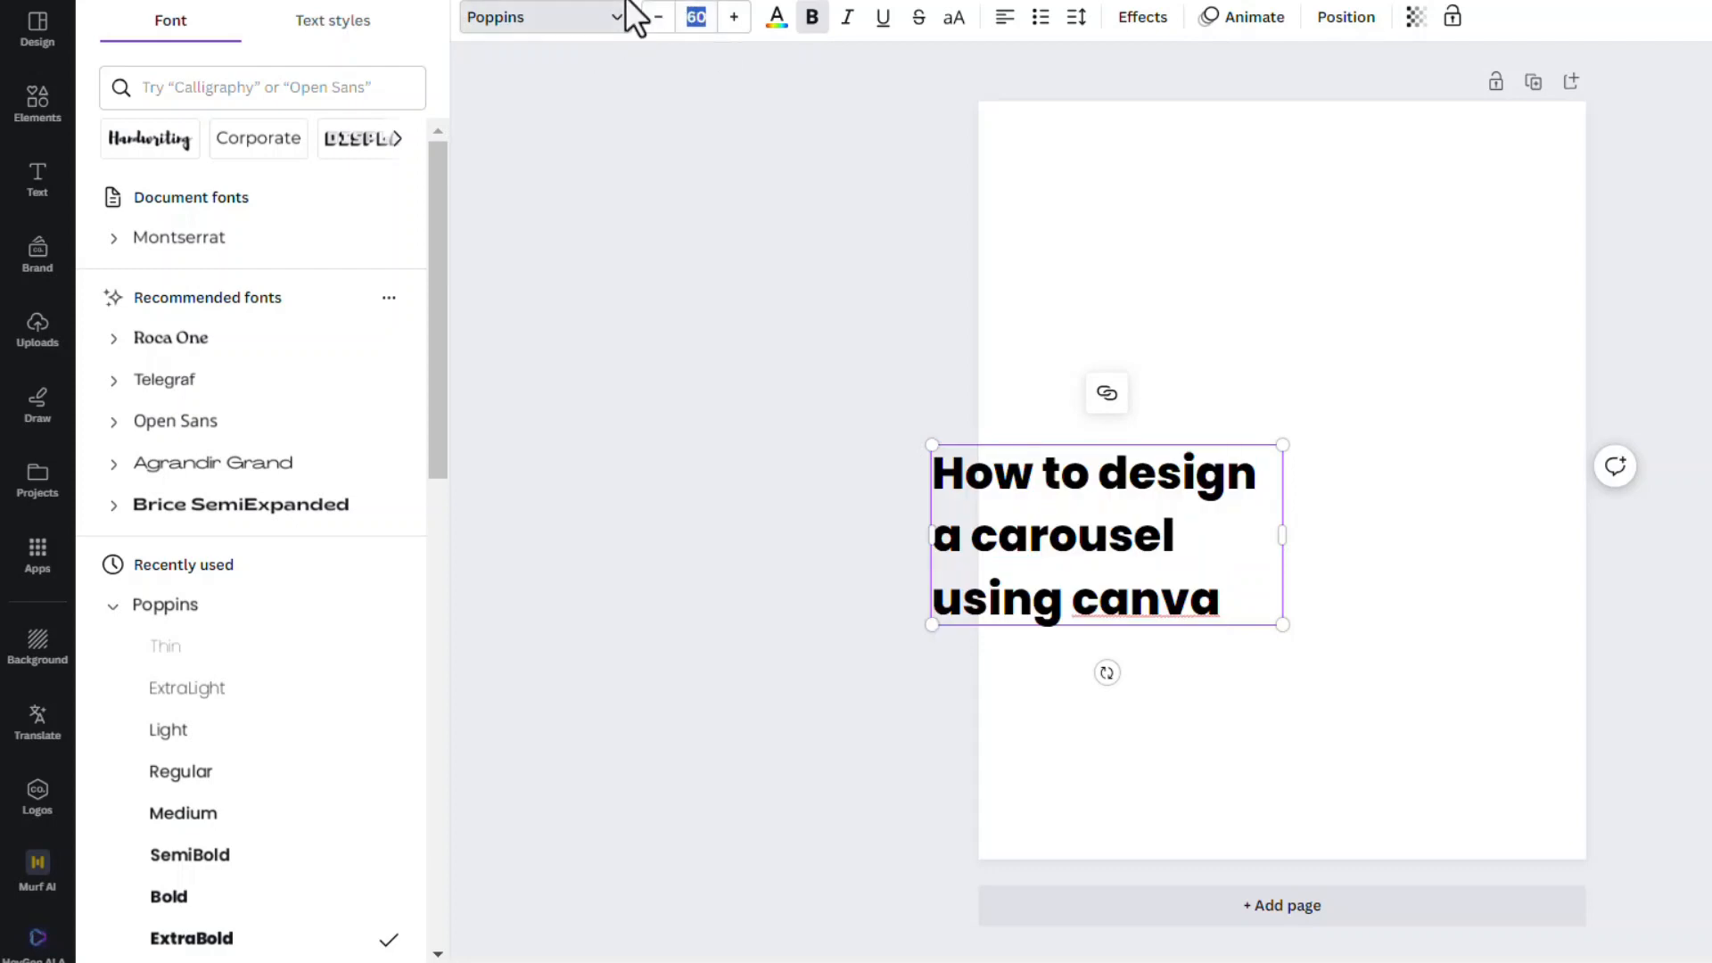
type("80")
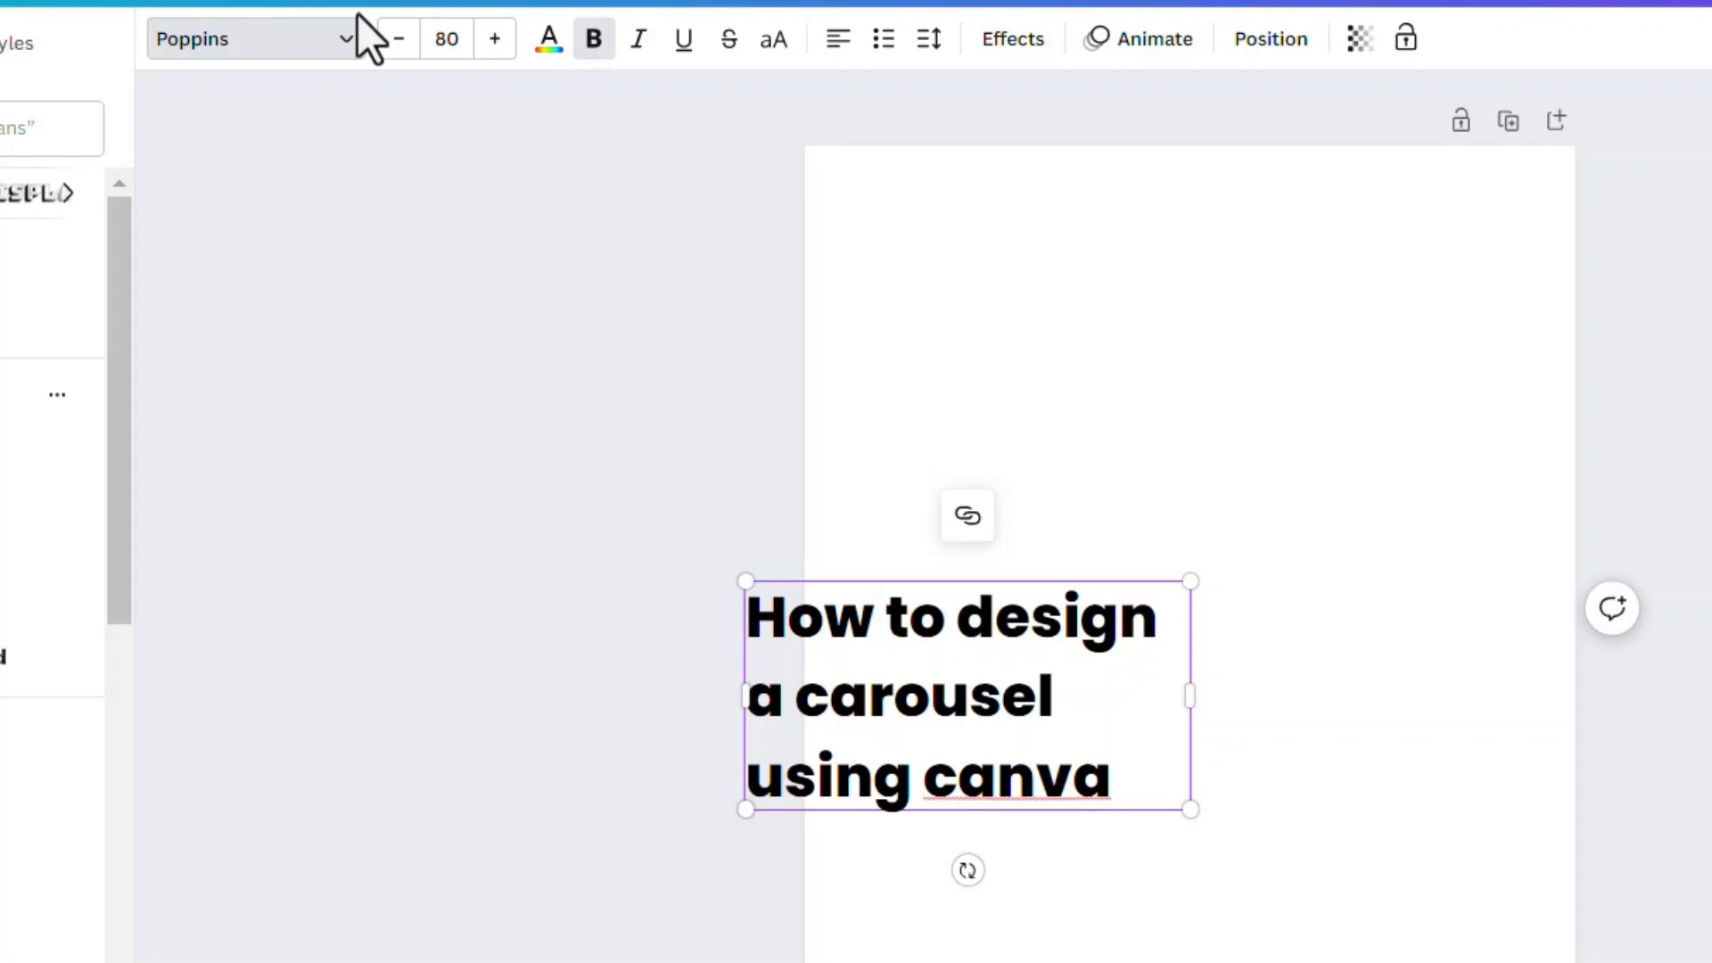
key("Return")
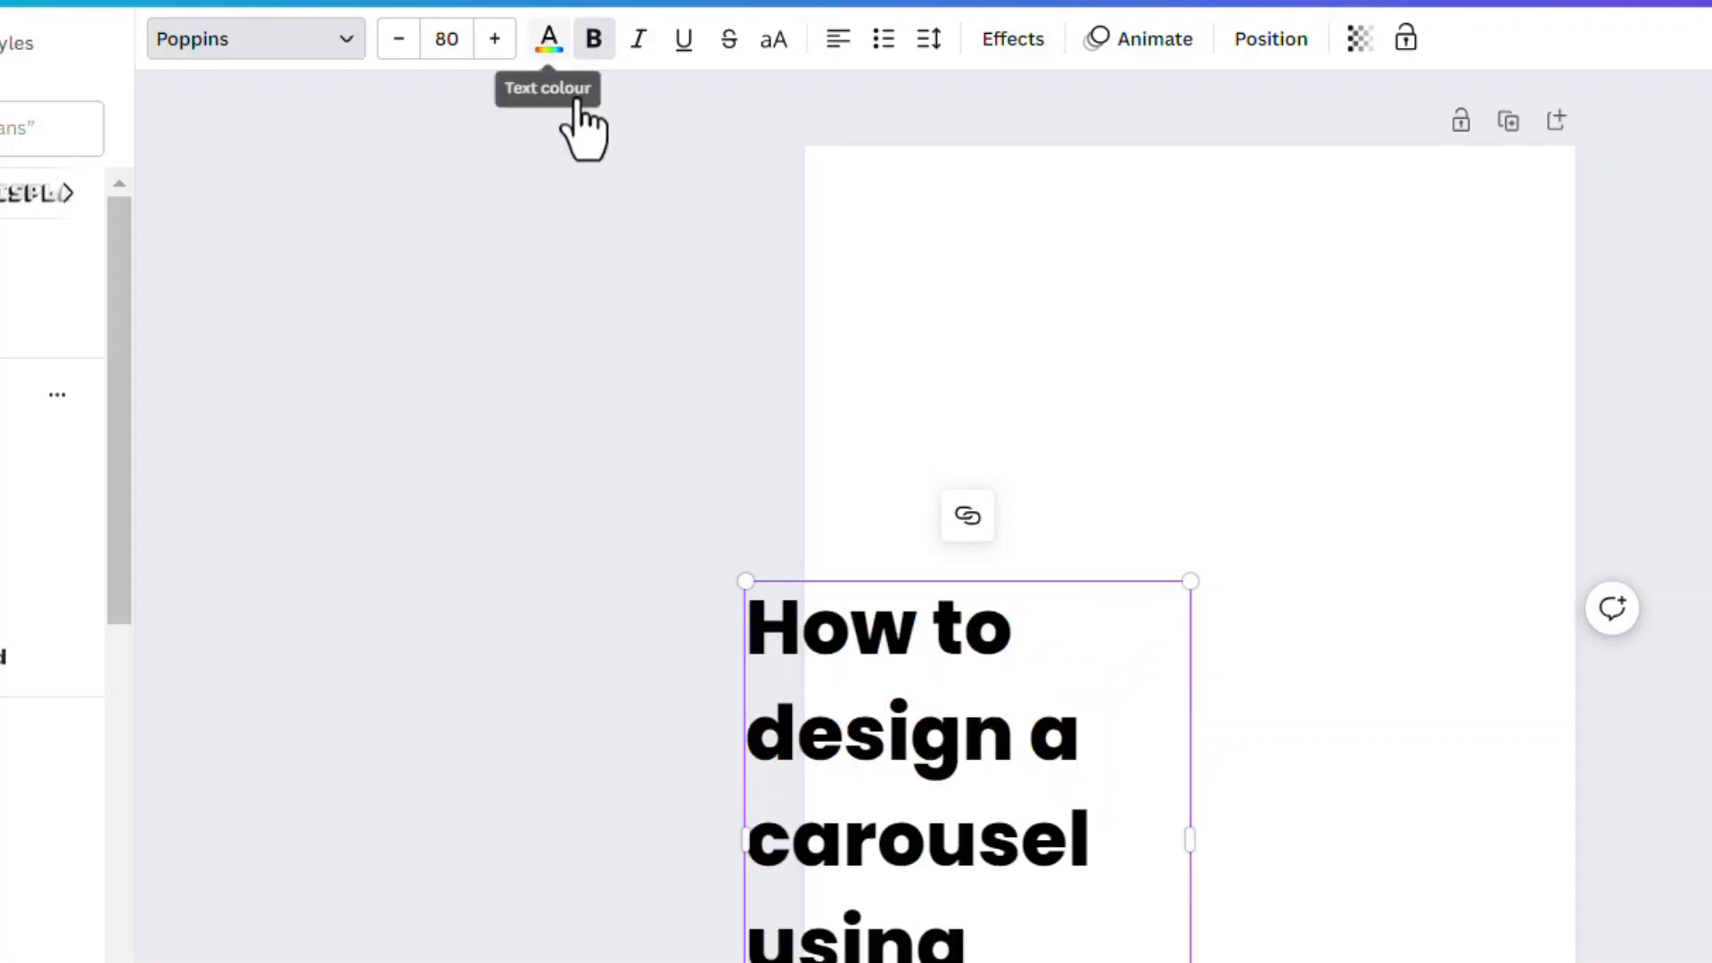
left_click_drag(1195, 840, 1371, 819)
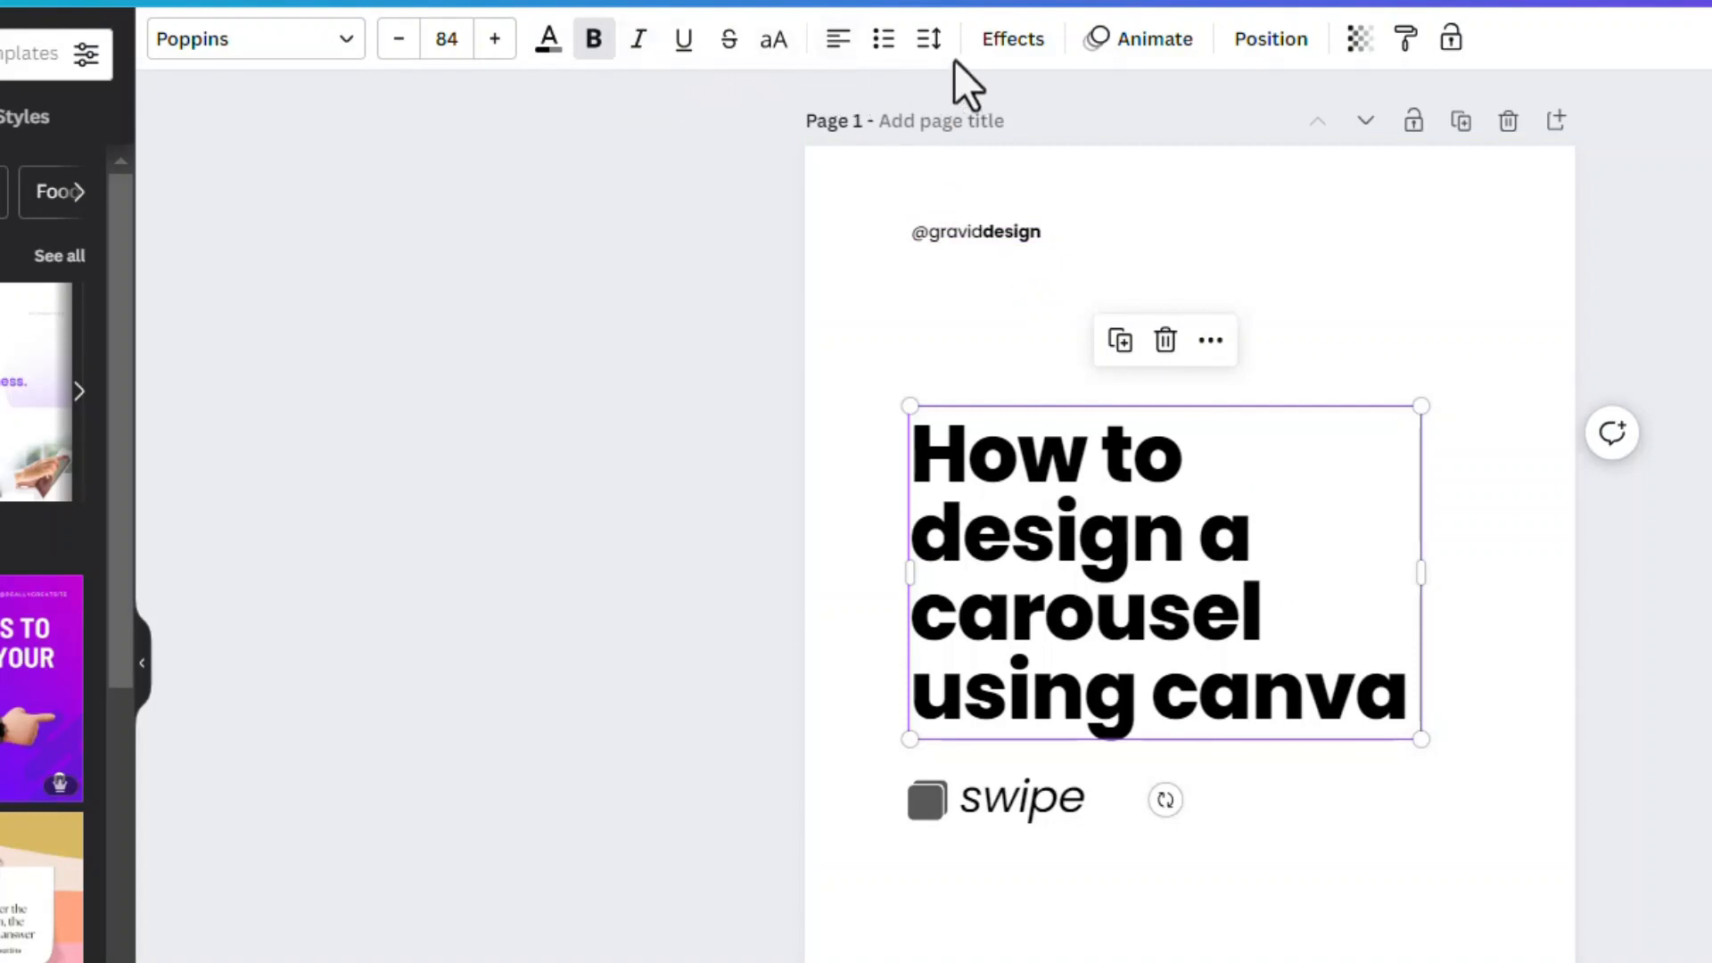
Check the reference headline's spacing, and set the new headline's line spacing to 0.99 and letter spacing to -14
left_click(923, 55)
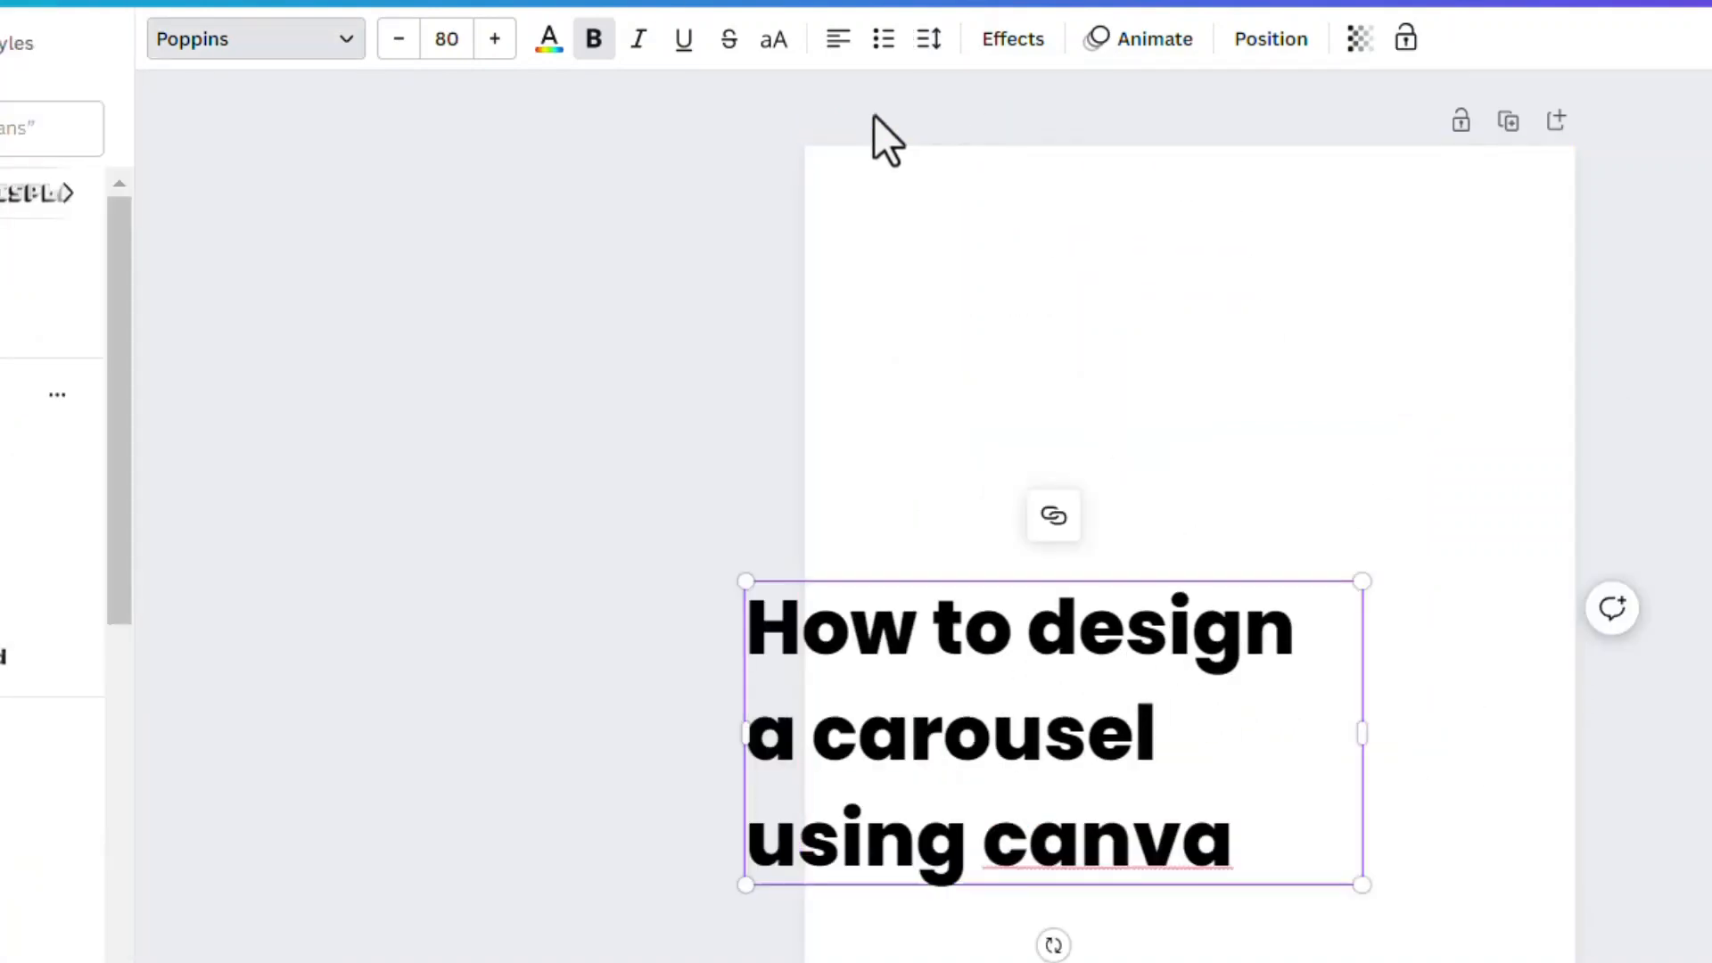
double_click(1040, 714)
triple_click(1005, 600)
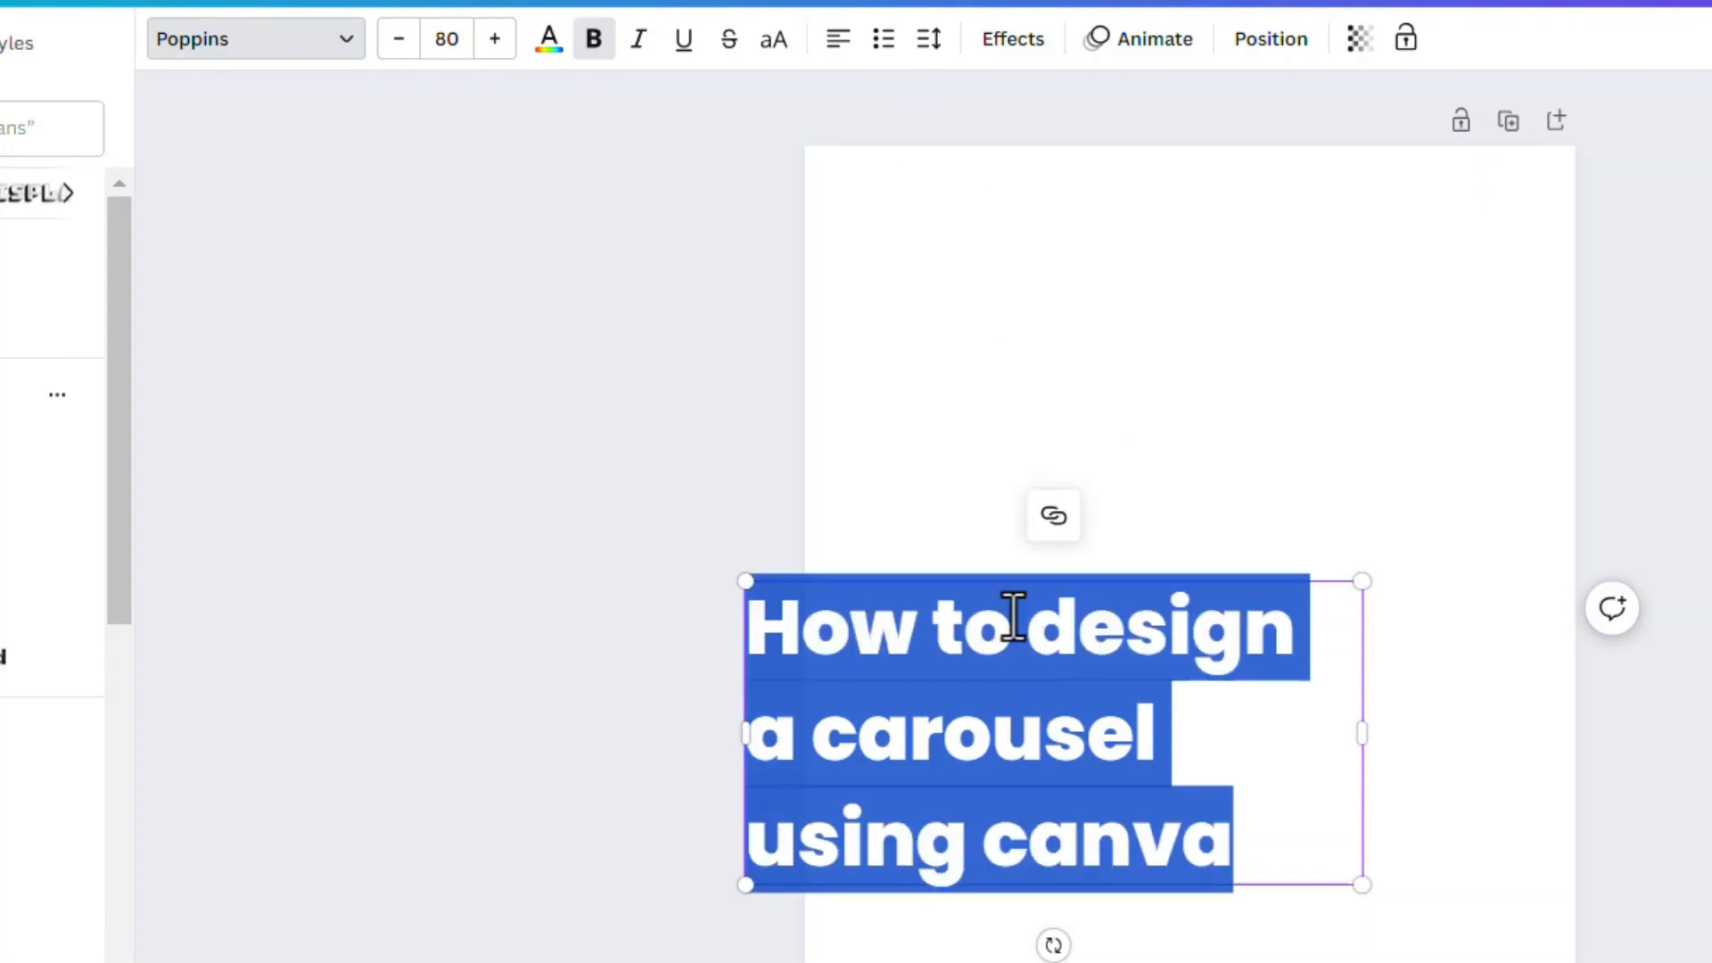
left_click(928, 40)
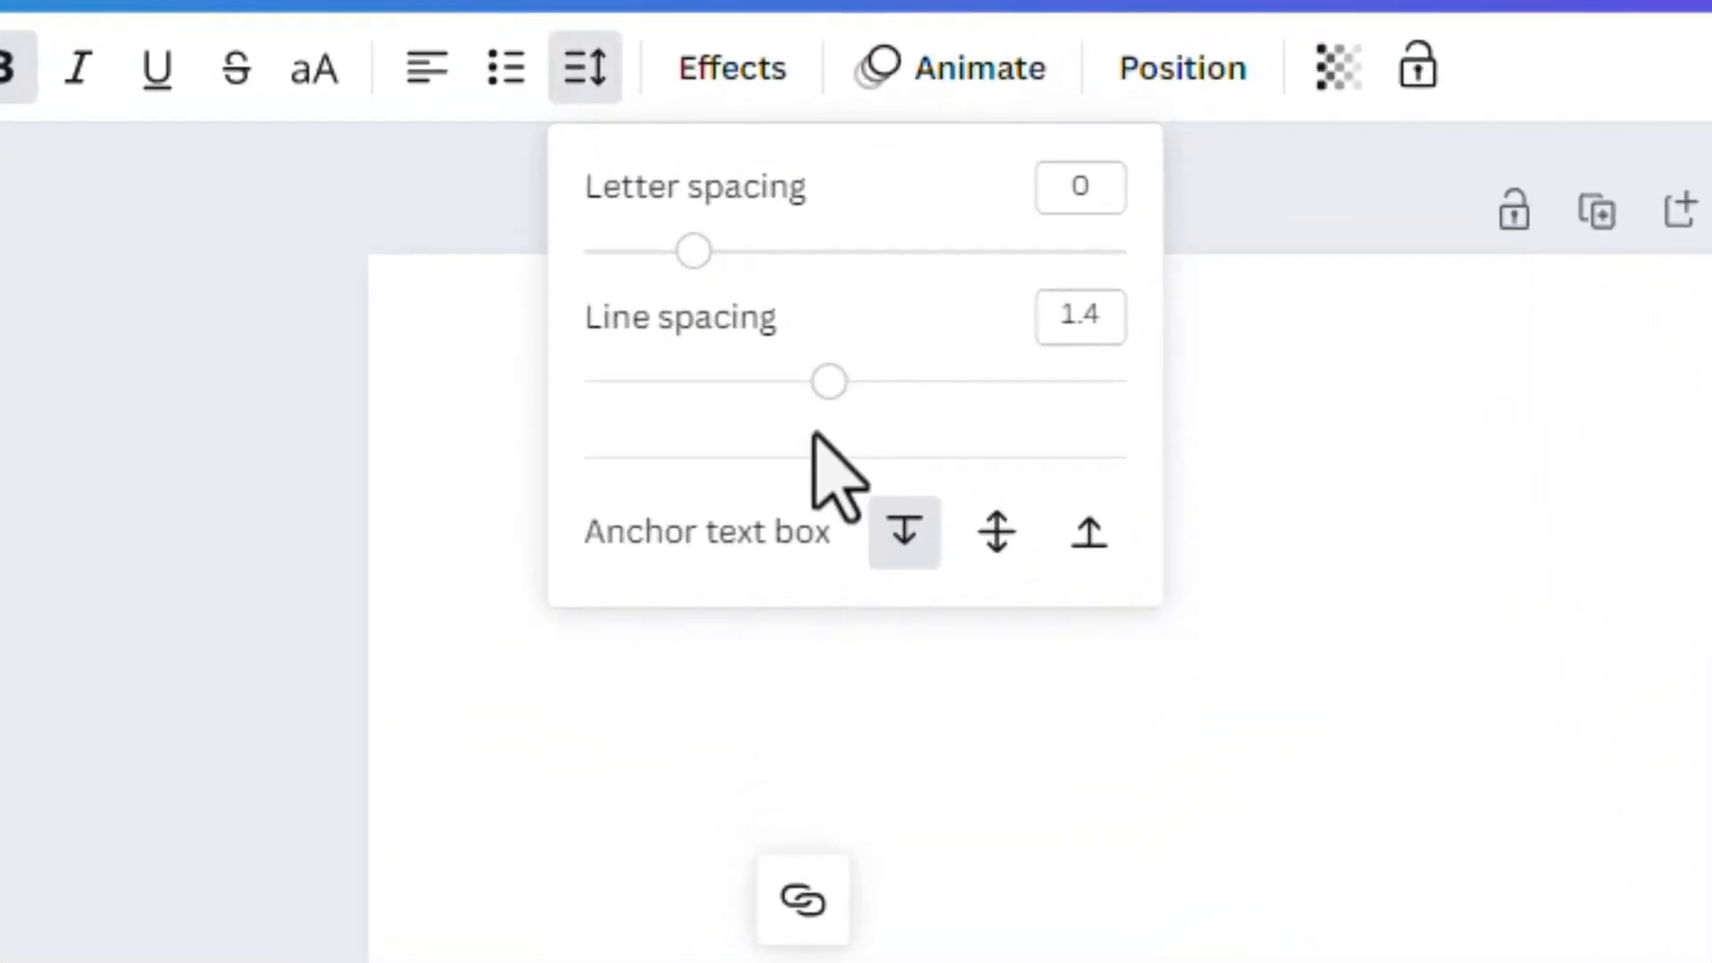
left_click(1115, 312)
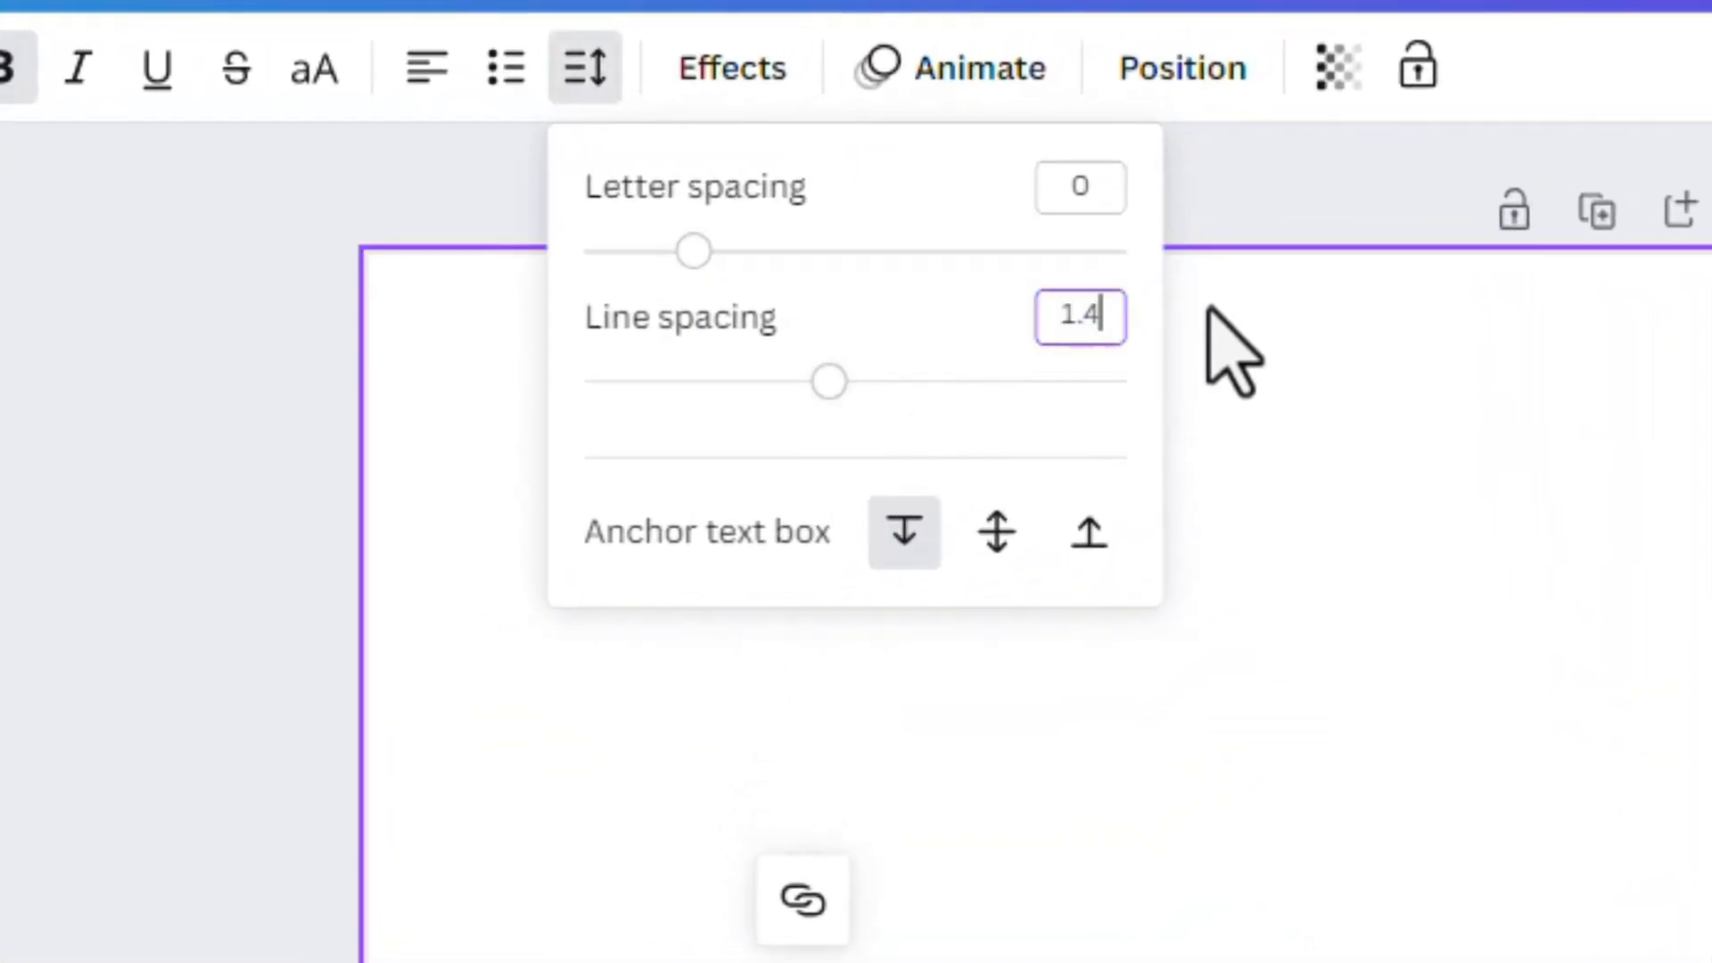
double_click(1066, 330)
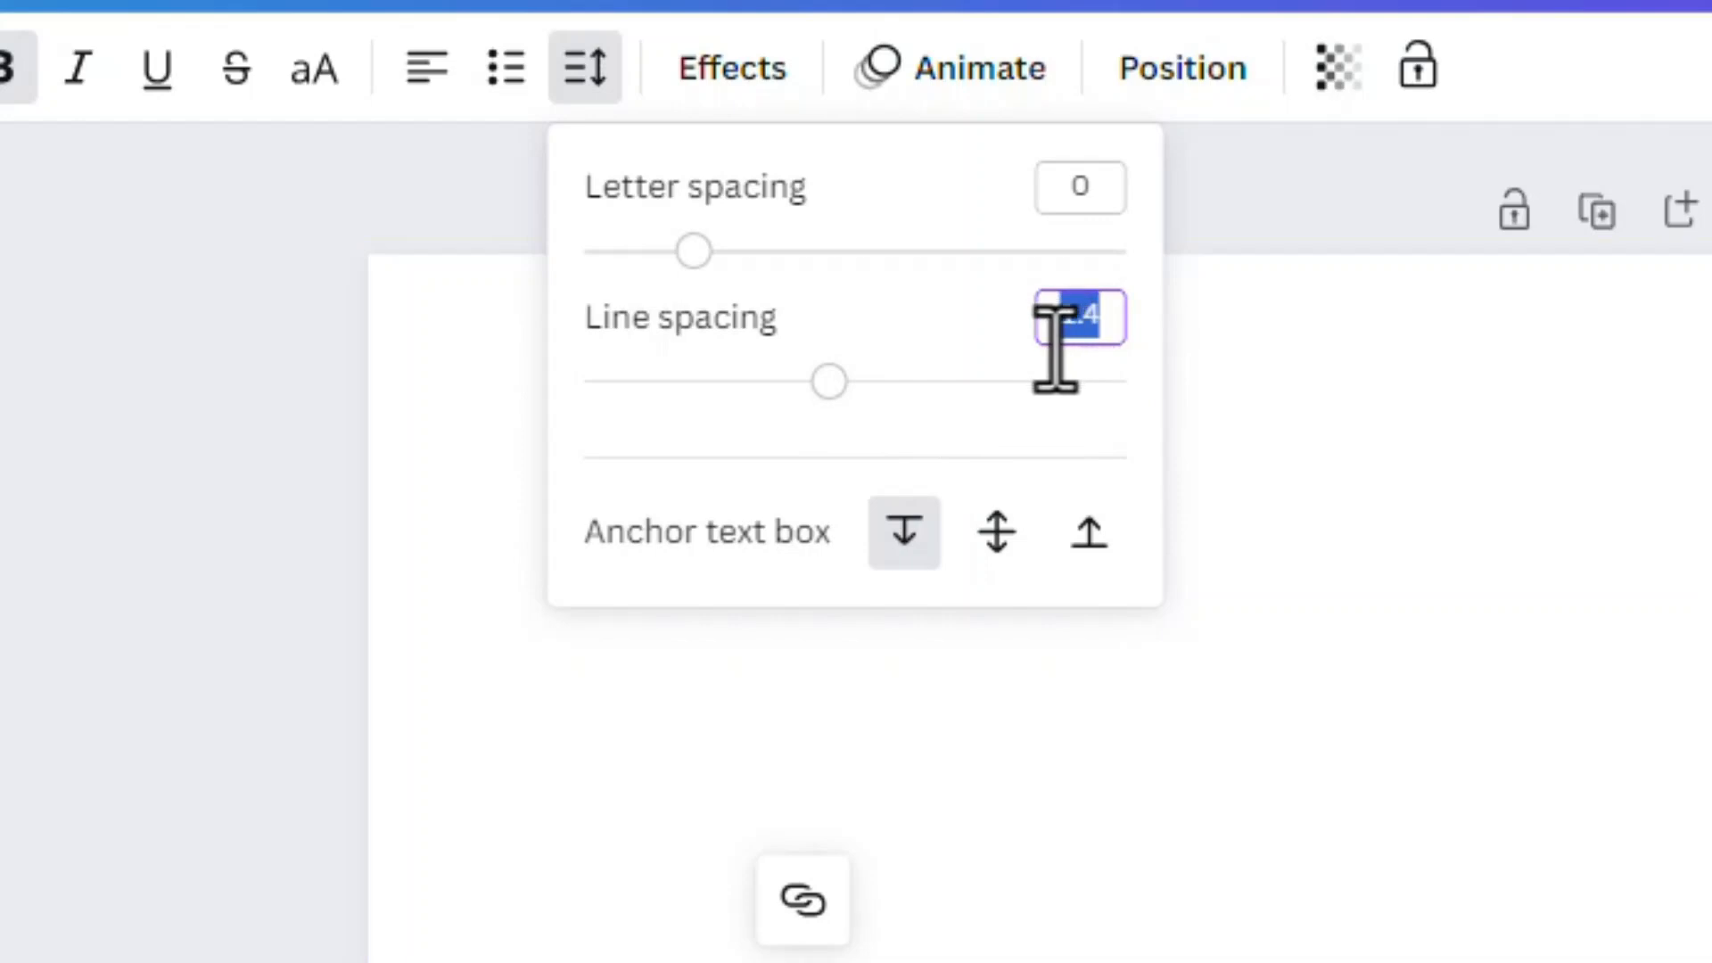
type("0.99")
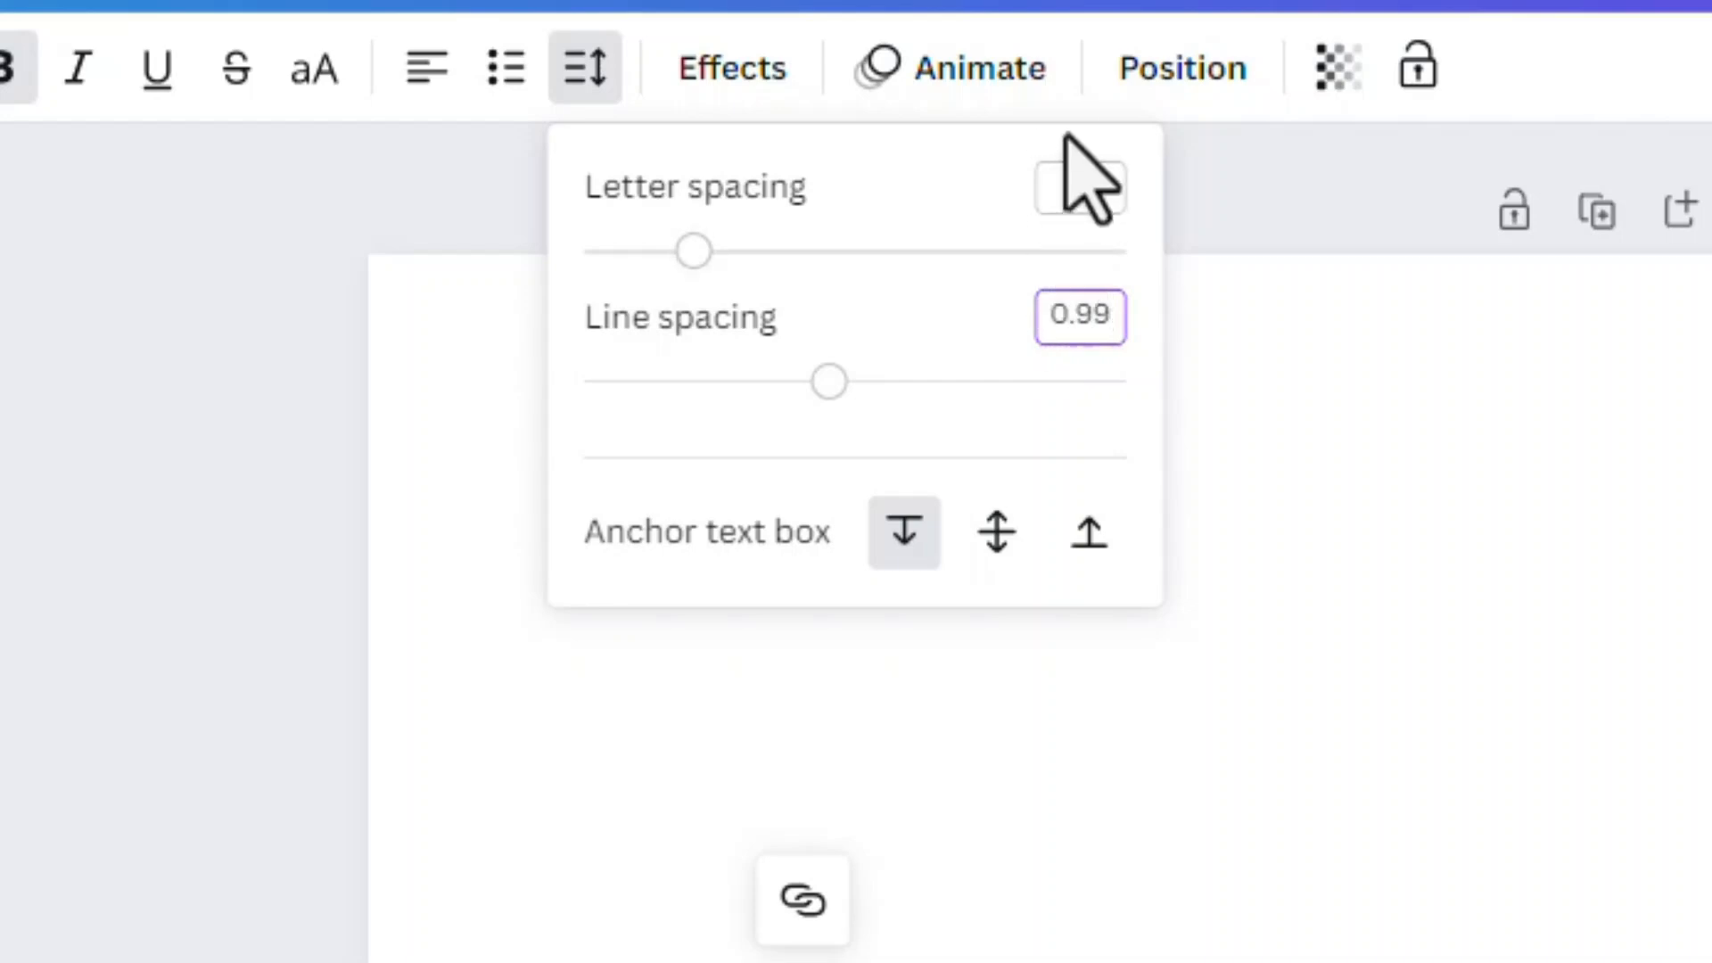
double_click(1090, 186)
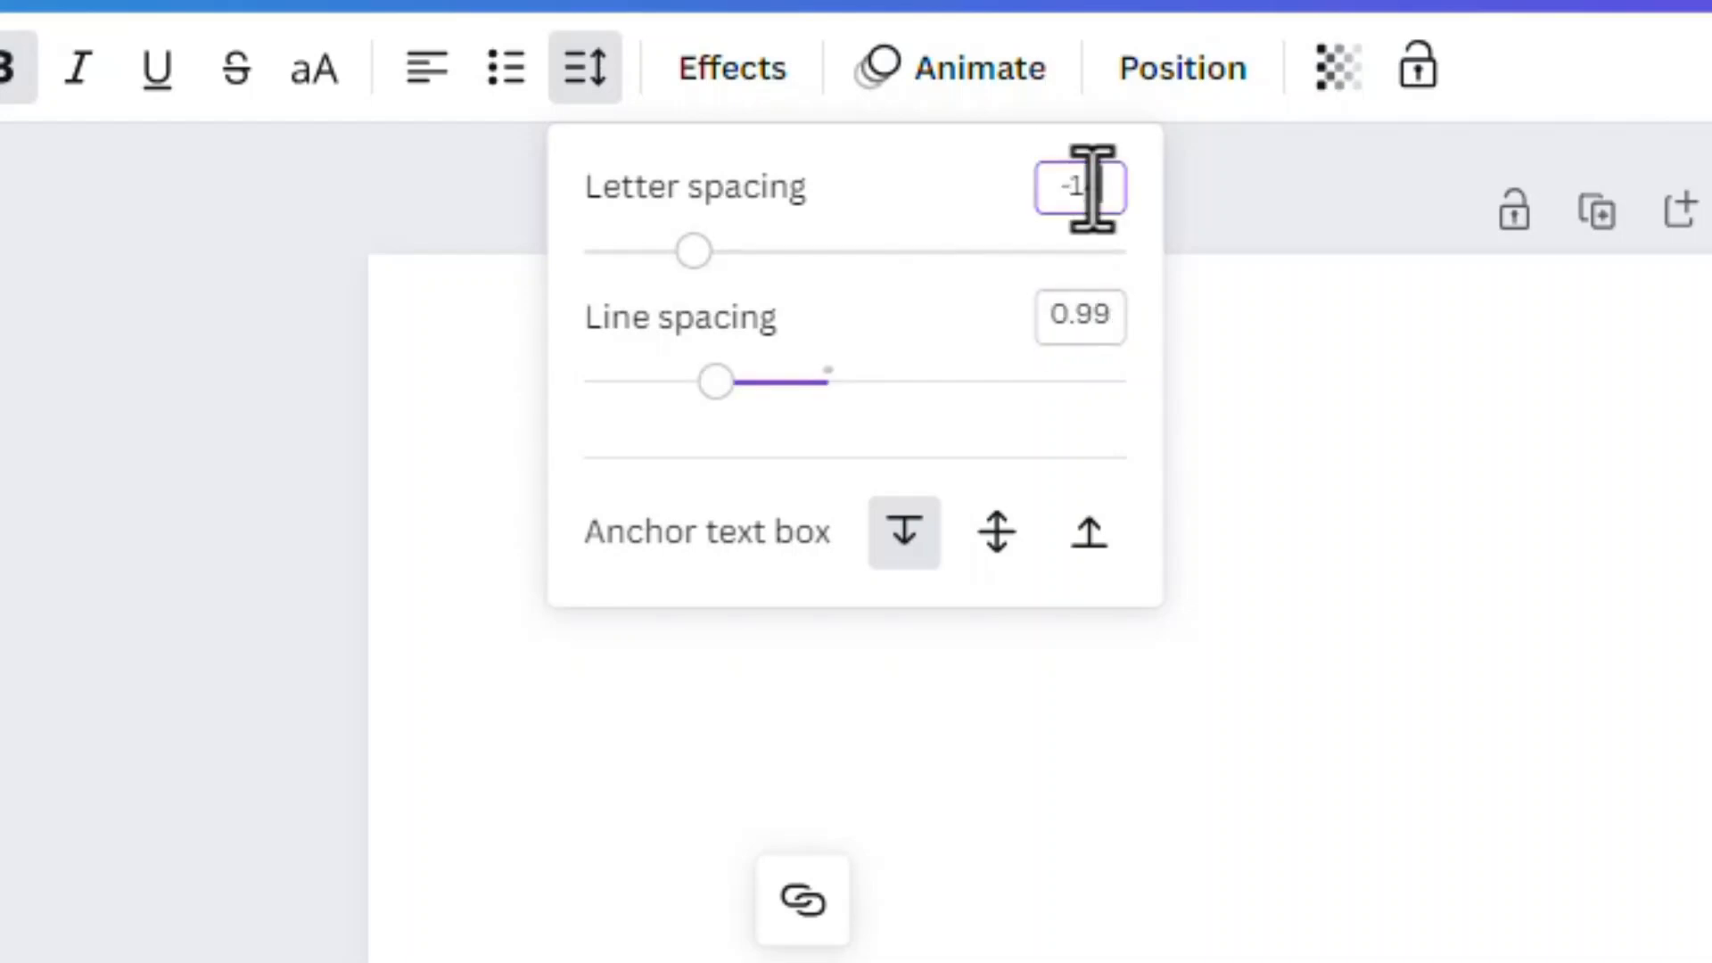
key("Return")
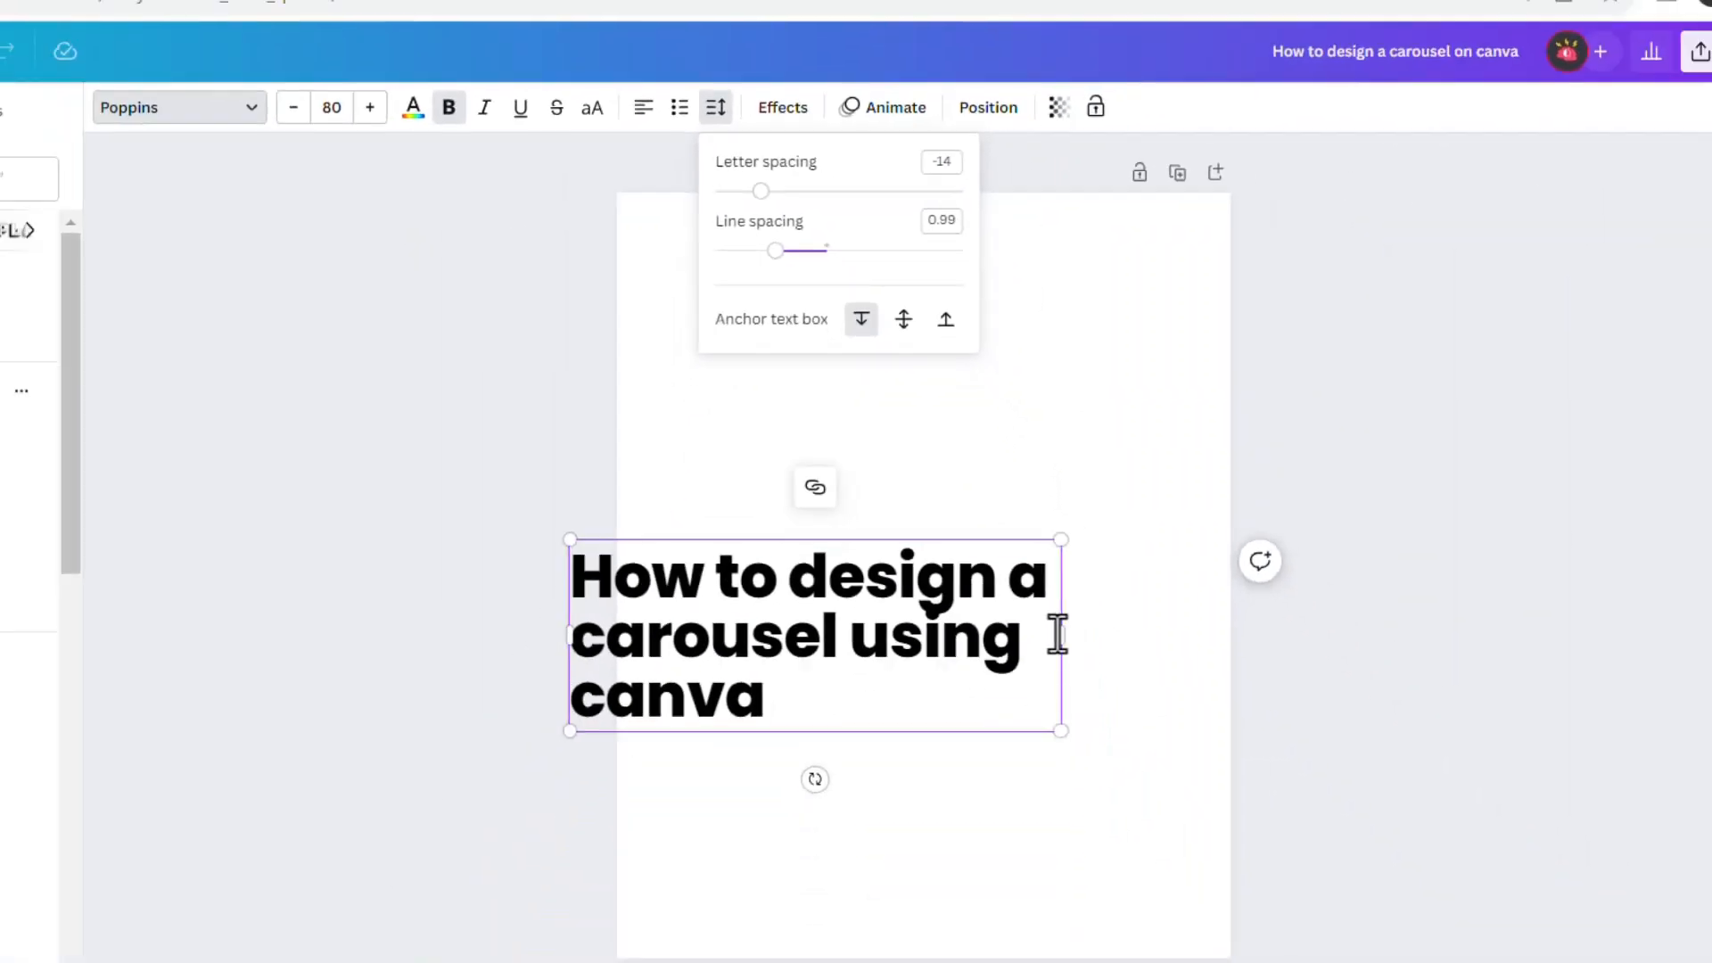
Narrow the headline's text box so it wraps as "How to design / a carousel / using canva", and centre it on the page
left_click_drag(1061, 634, 1046, 630)
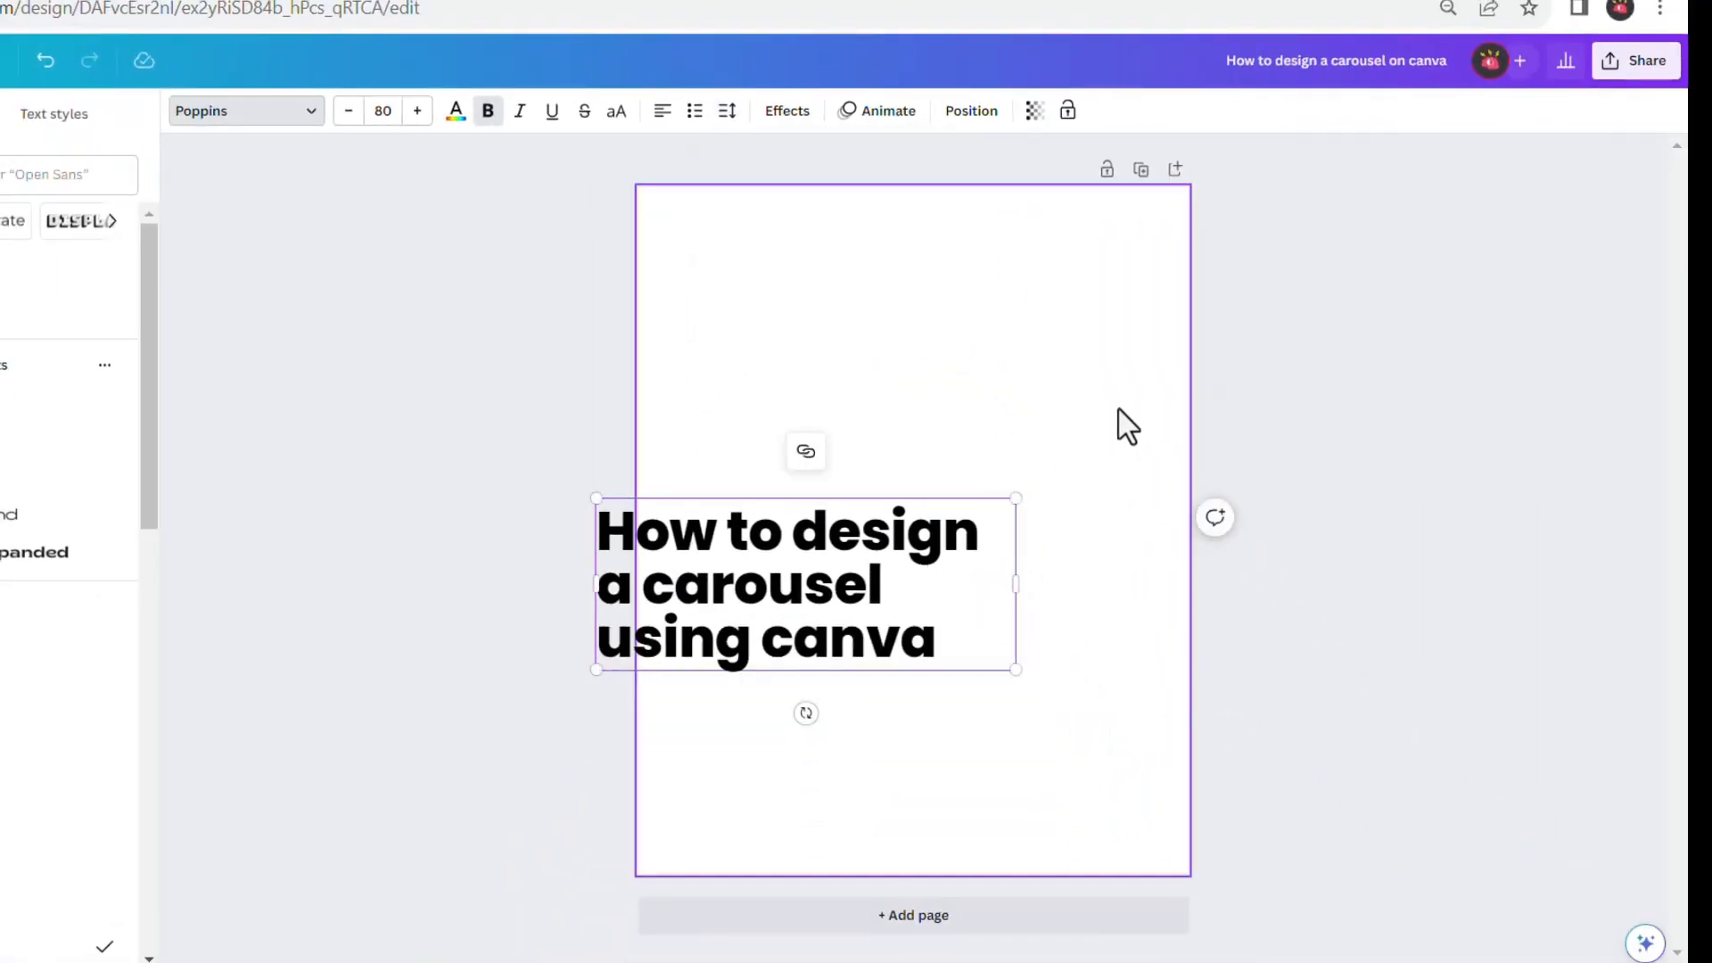
double_click(878, 593)
left_click(1110, 353)
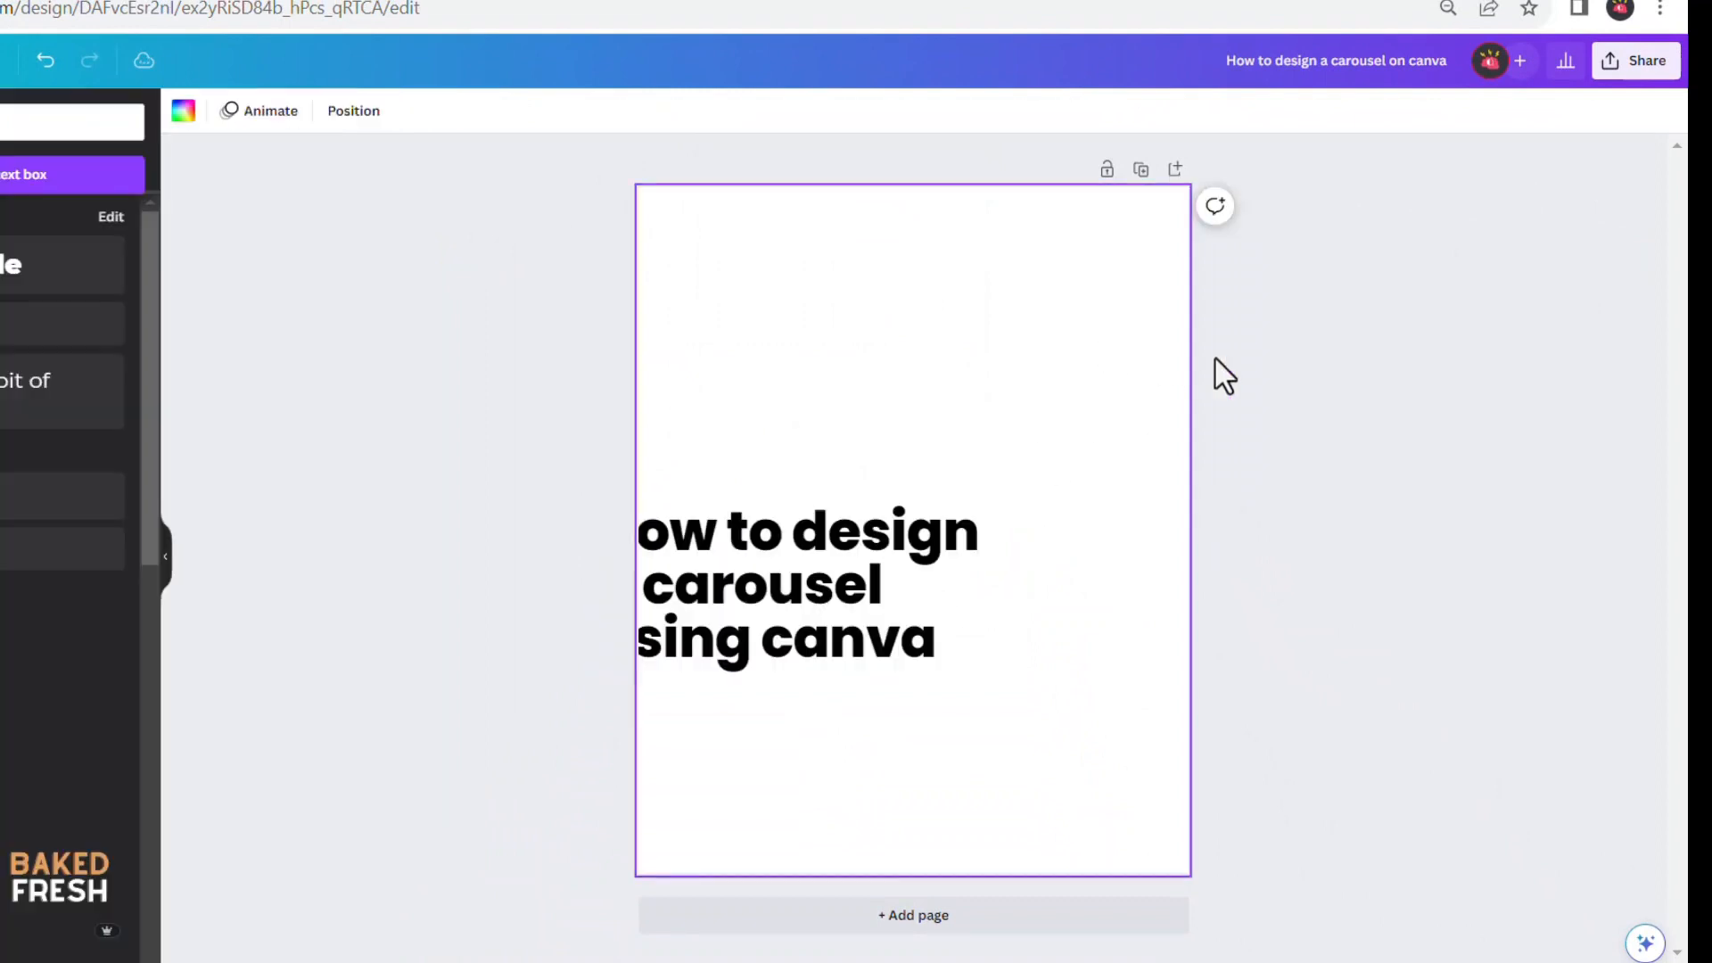
left_click_drag(764, 604, 870, 511)
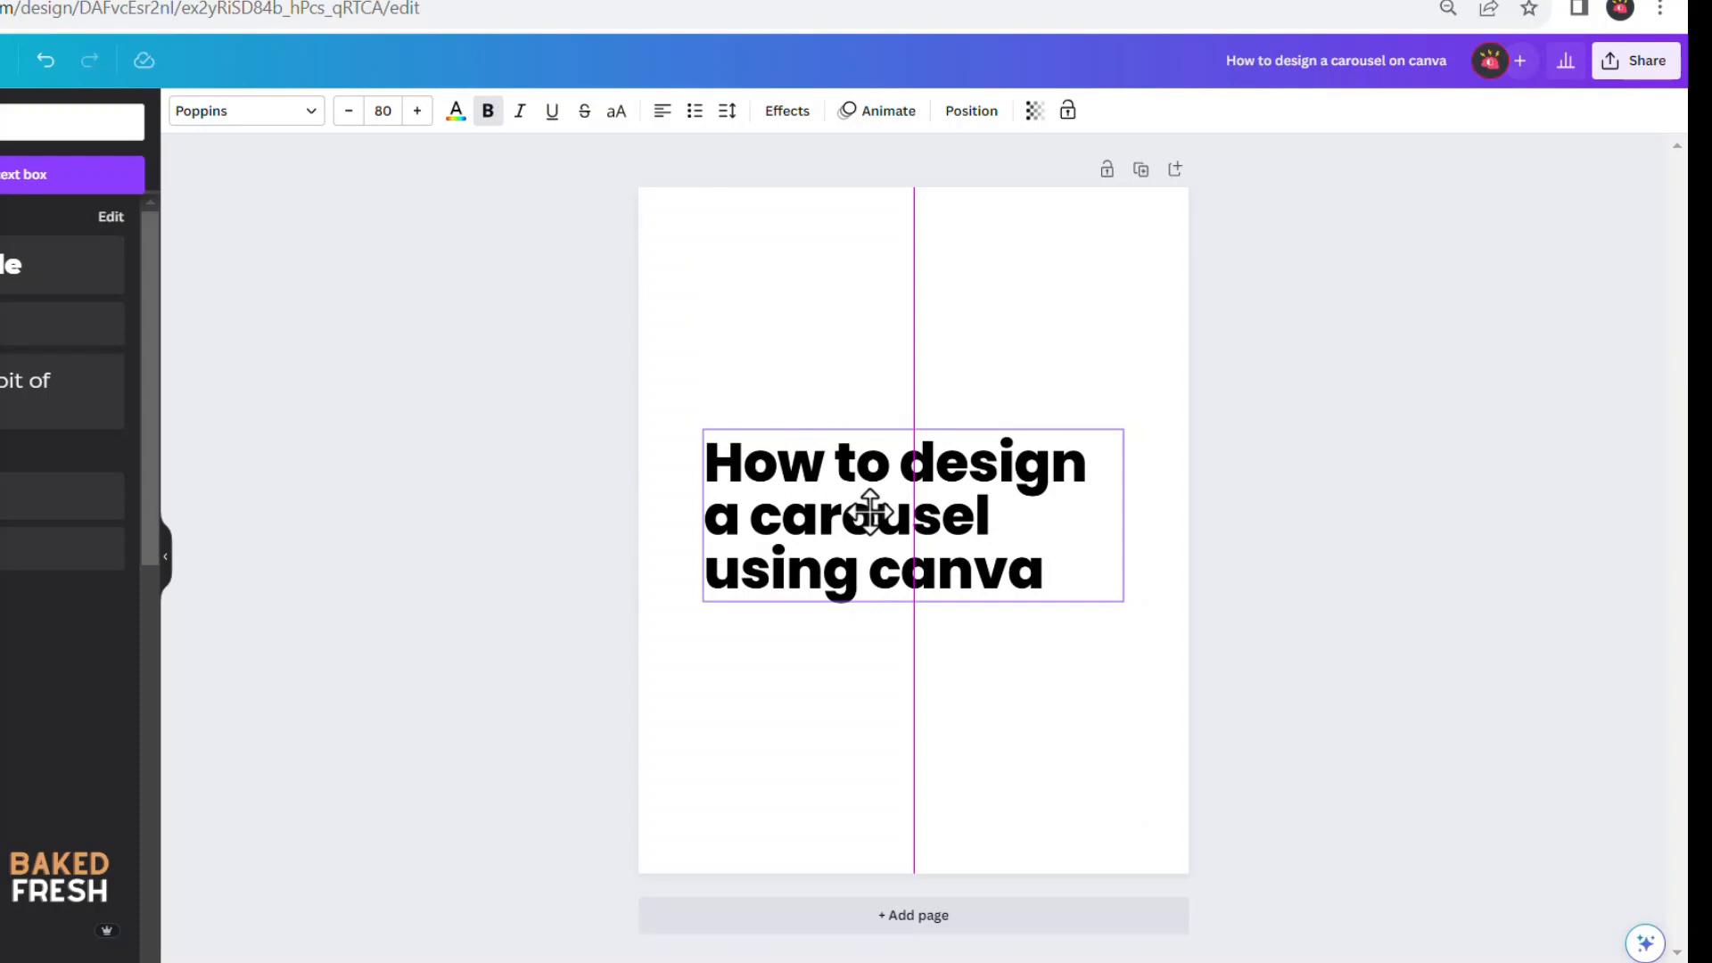
left_click_drag(870, 510, 873, 528)
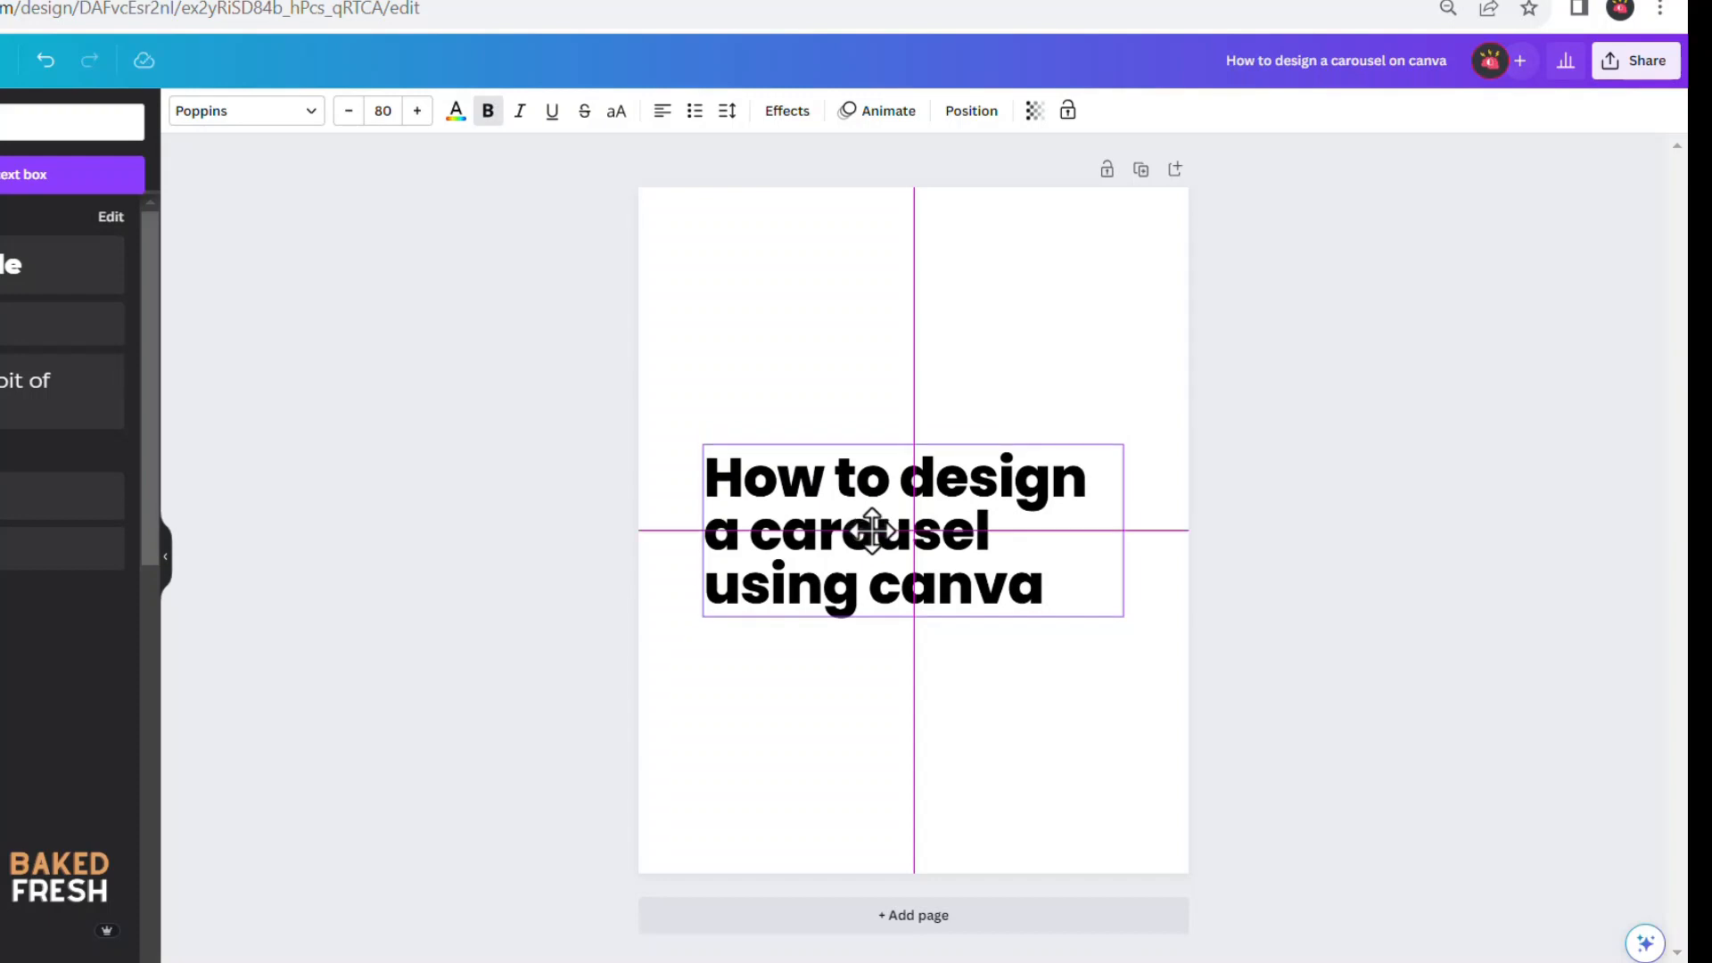
left_click_drag(872, 531, 874, 529)
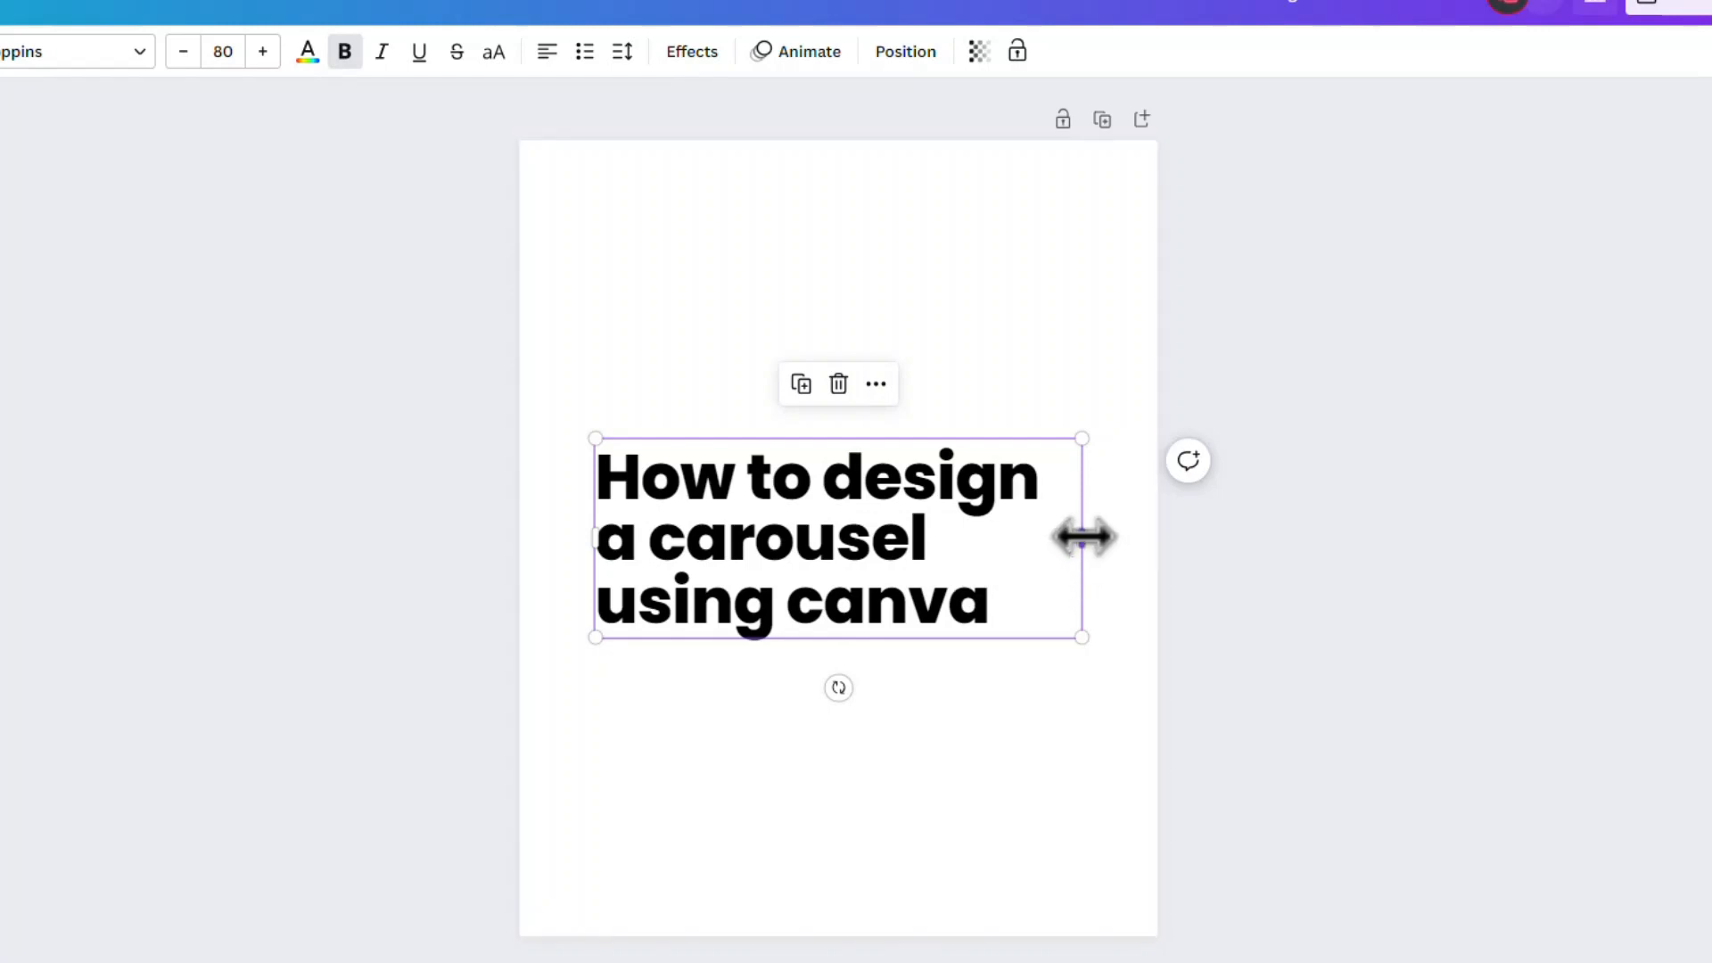
Fit the headline's text box tightly to its widest line and re-centre it horizontally on the page
left_click_drag(1082, 536, 1077, 539)
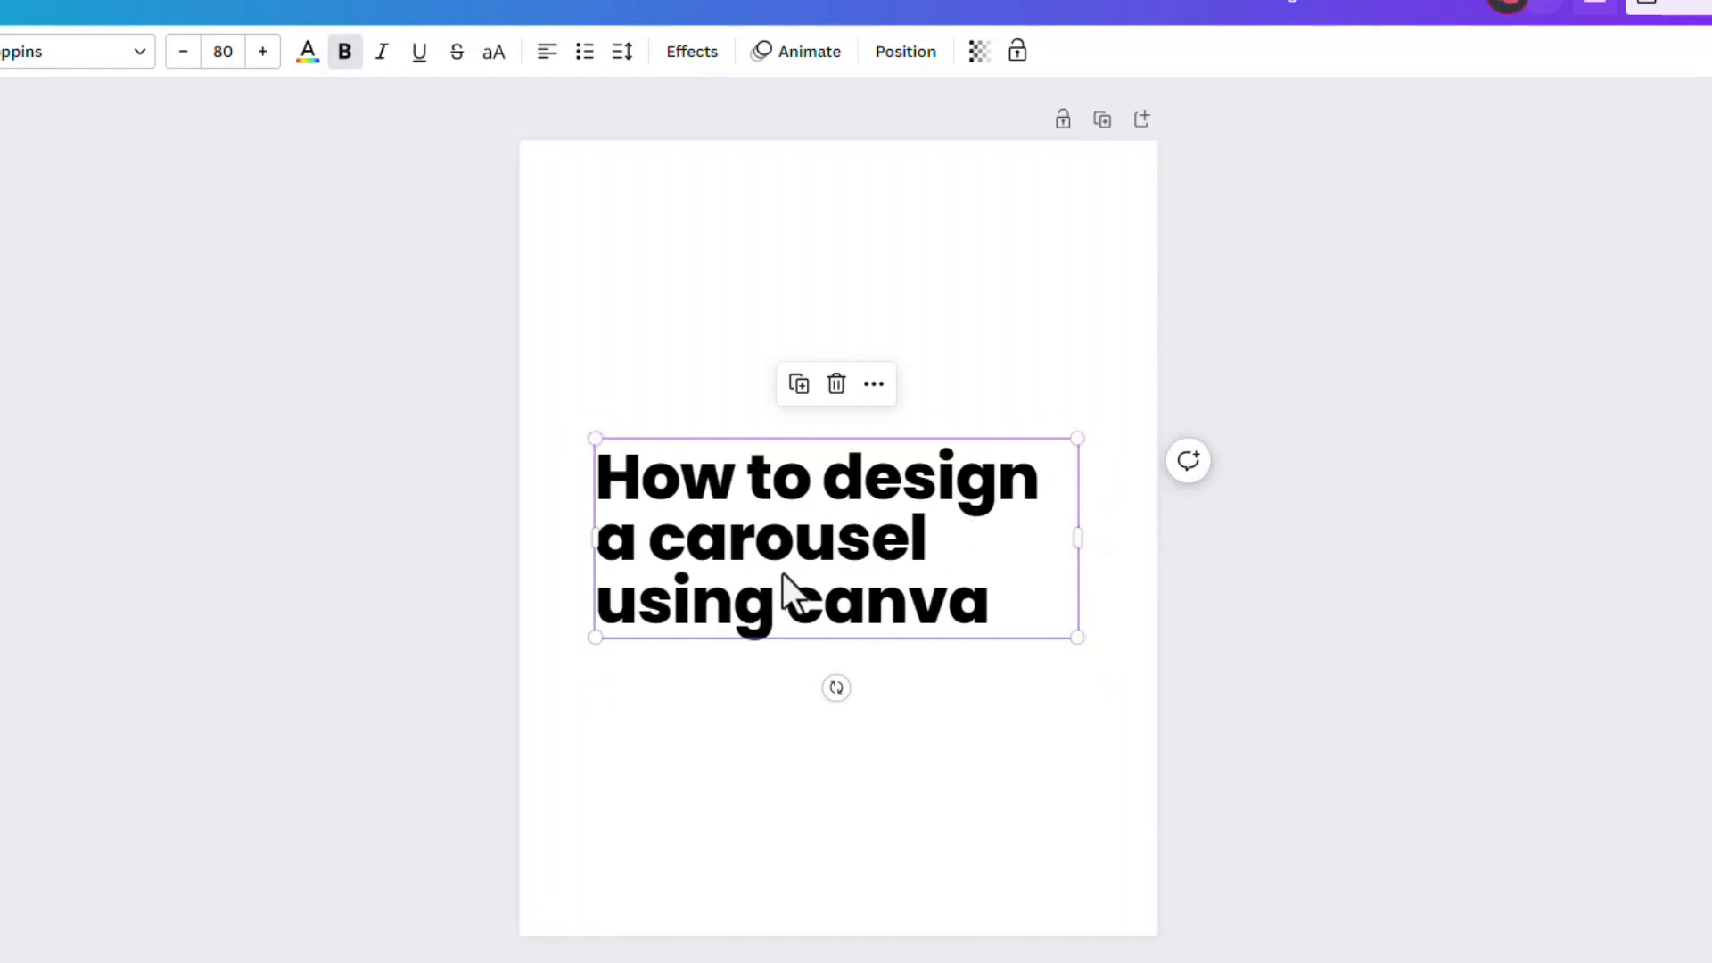
left_click_drag(1079, 537, 1051, 573)
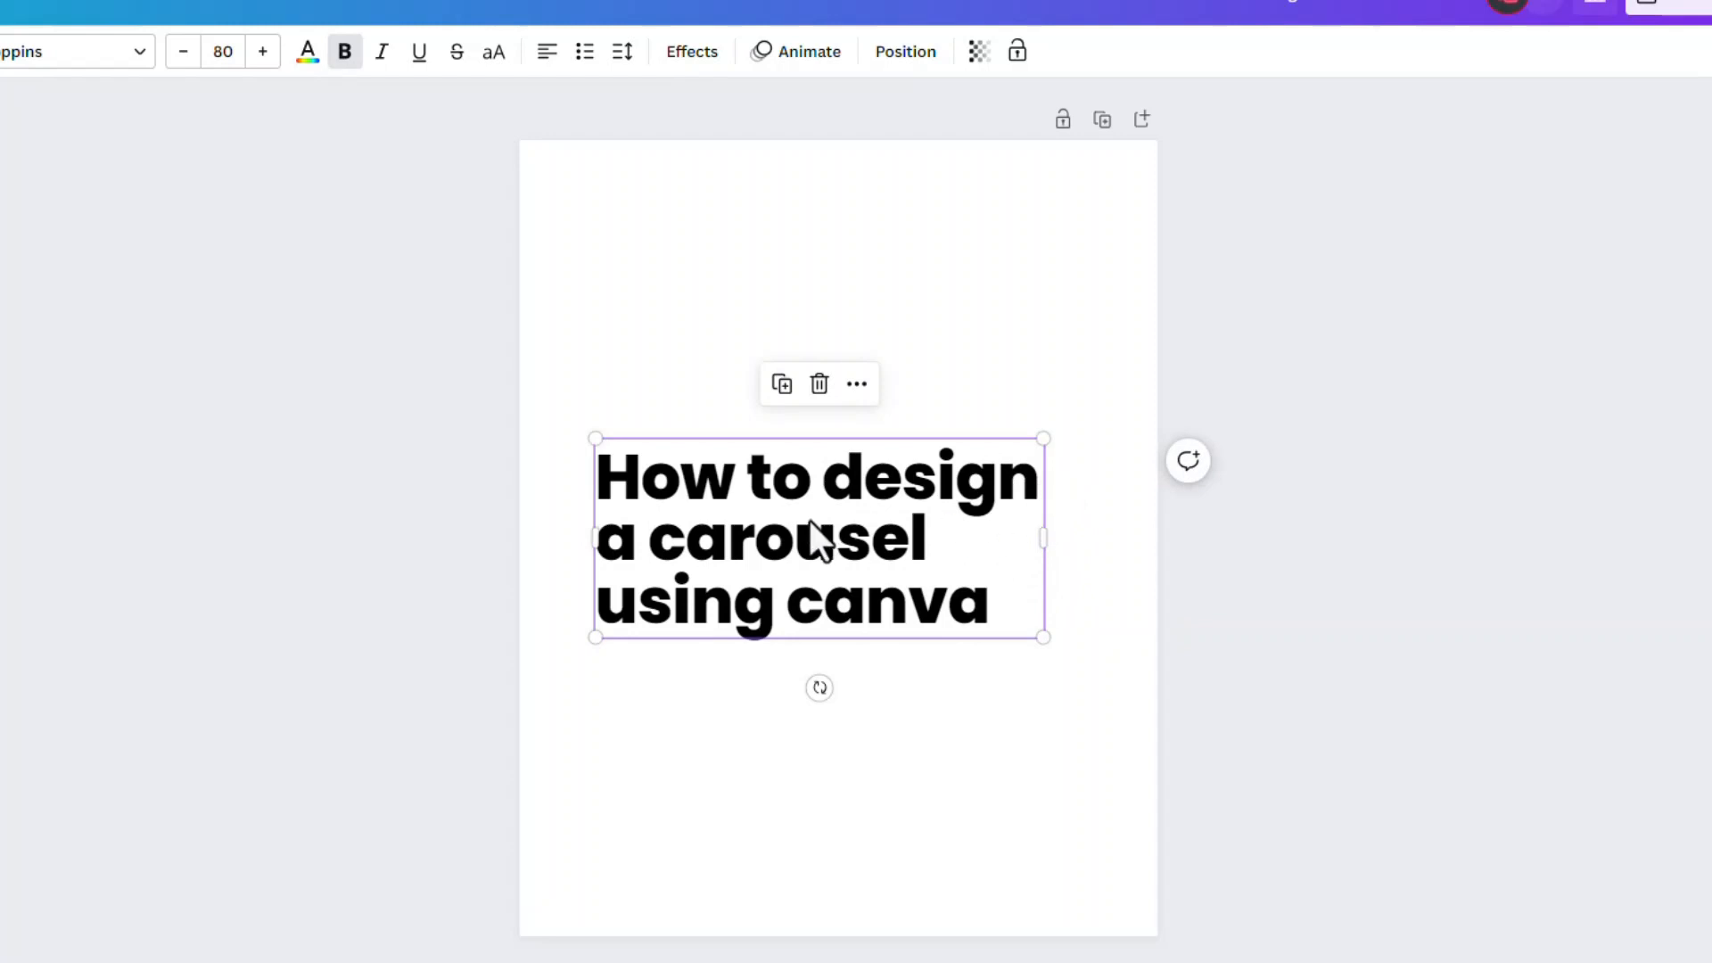
left_click_drag(798, 573, 809, 539)
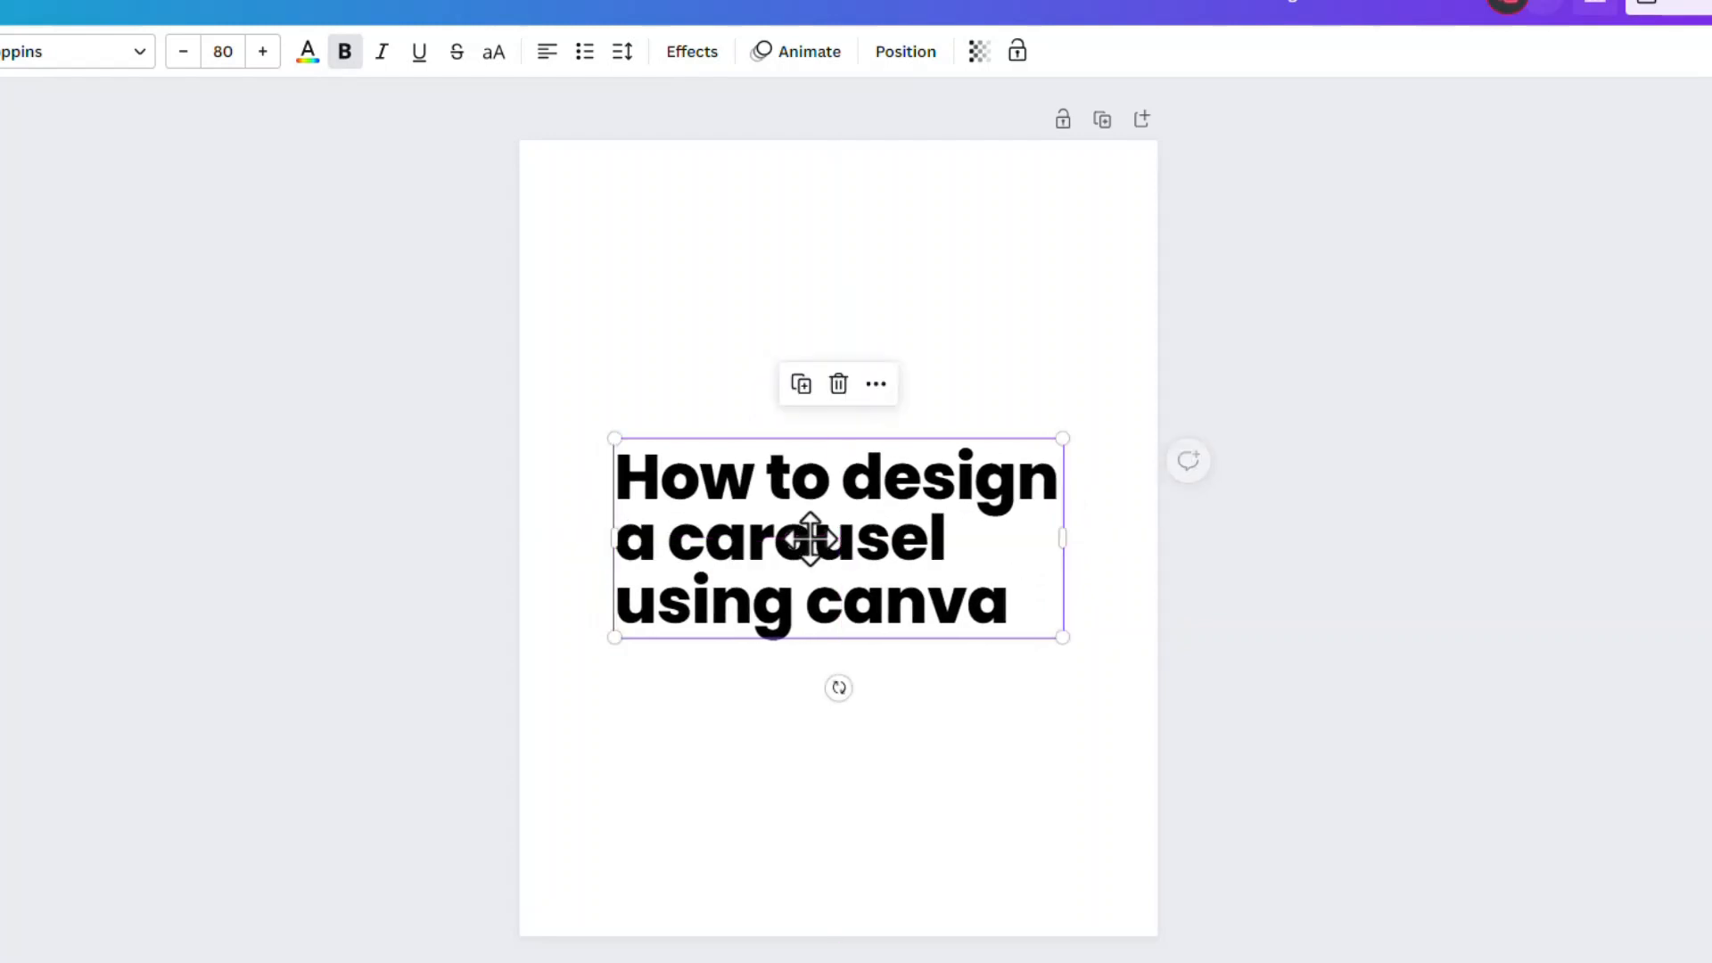
left_click(429, 382)
left_click(804, 499)
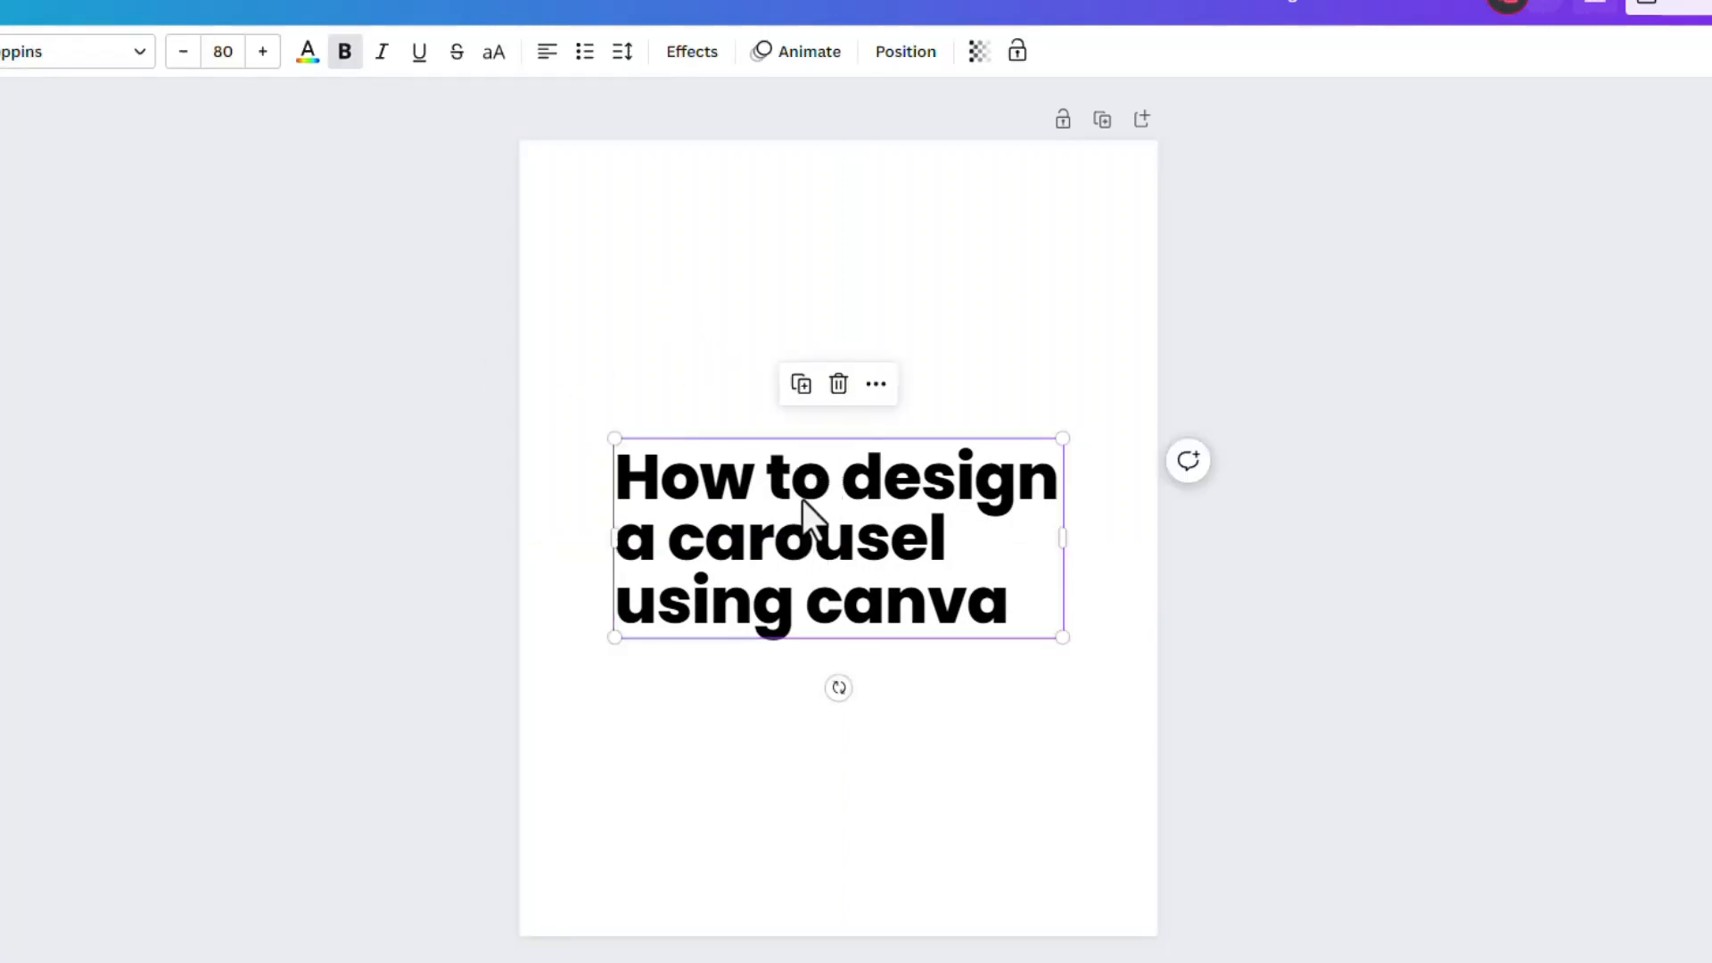
left_click(802, 386)
left_click_drag(831, 543, 790, 288)
double_click(790, 288)
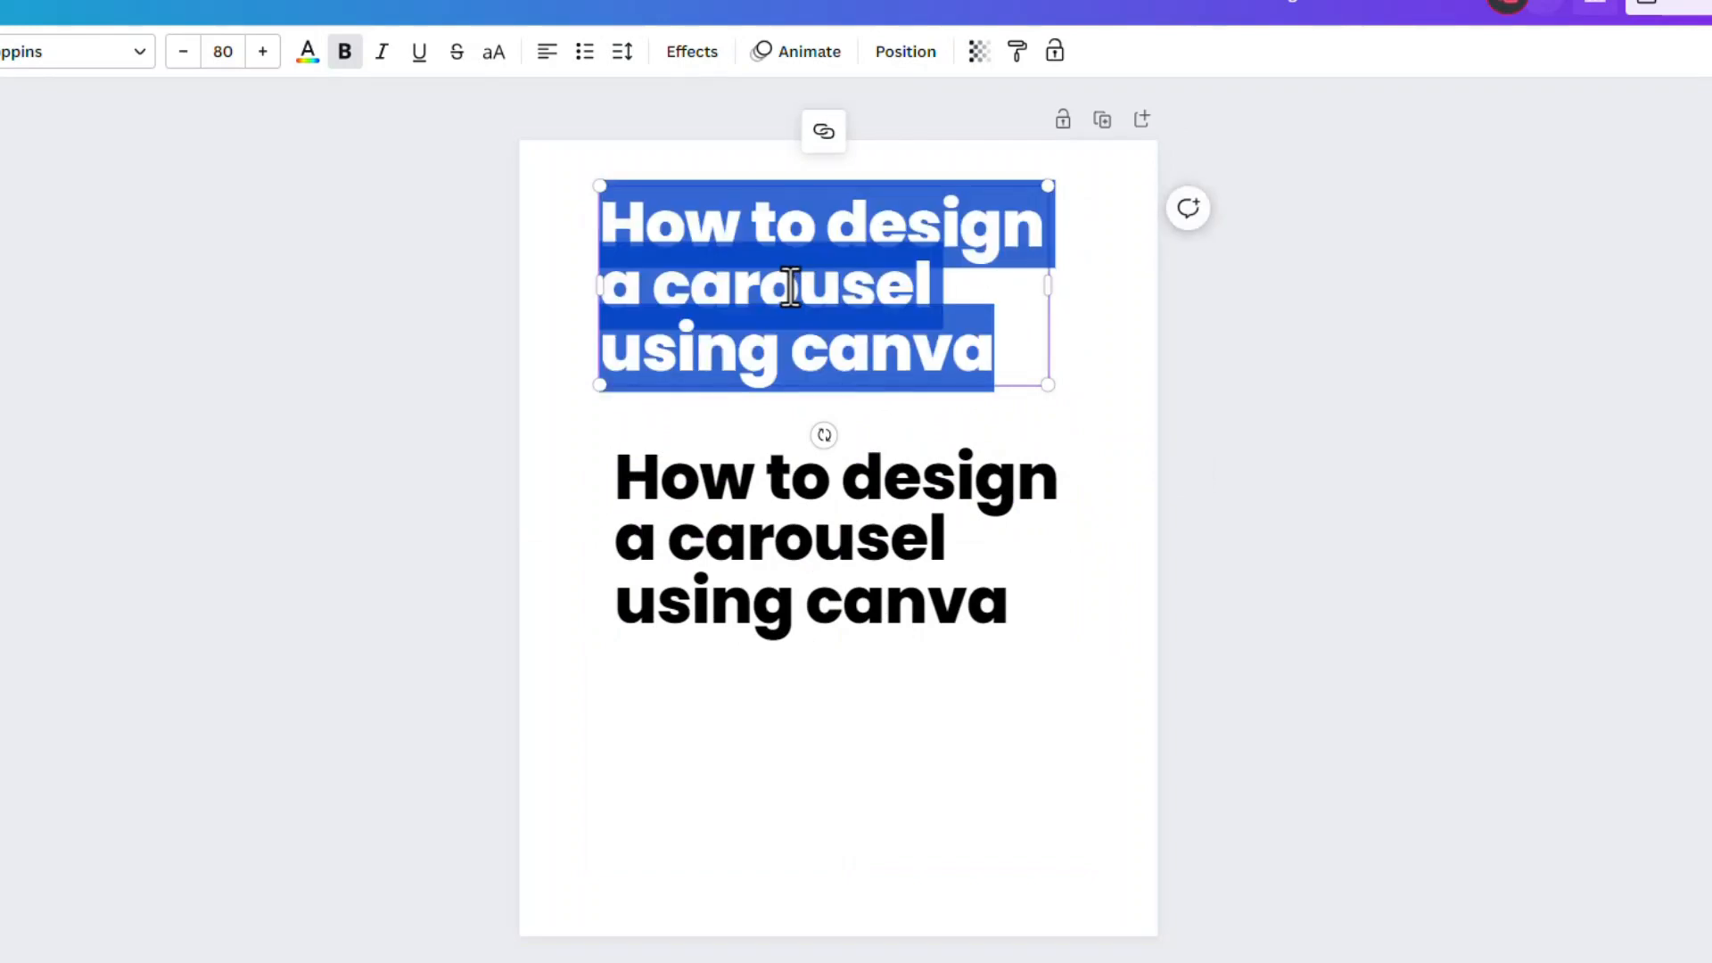
type("@gra")
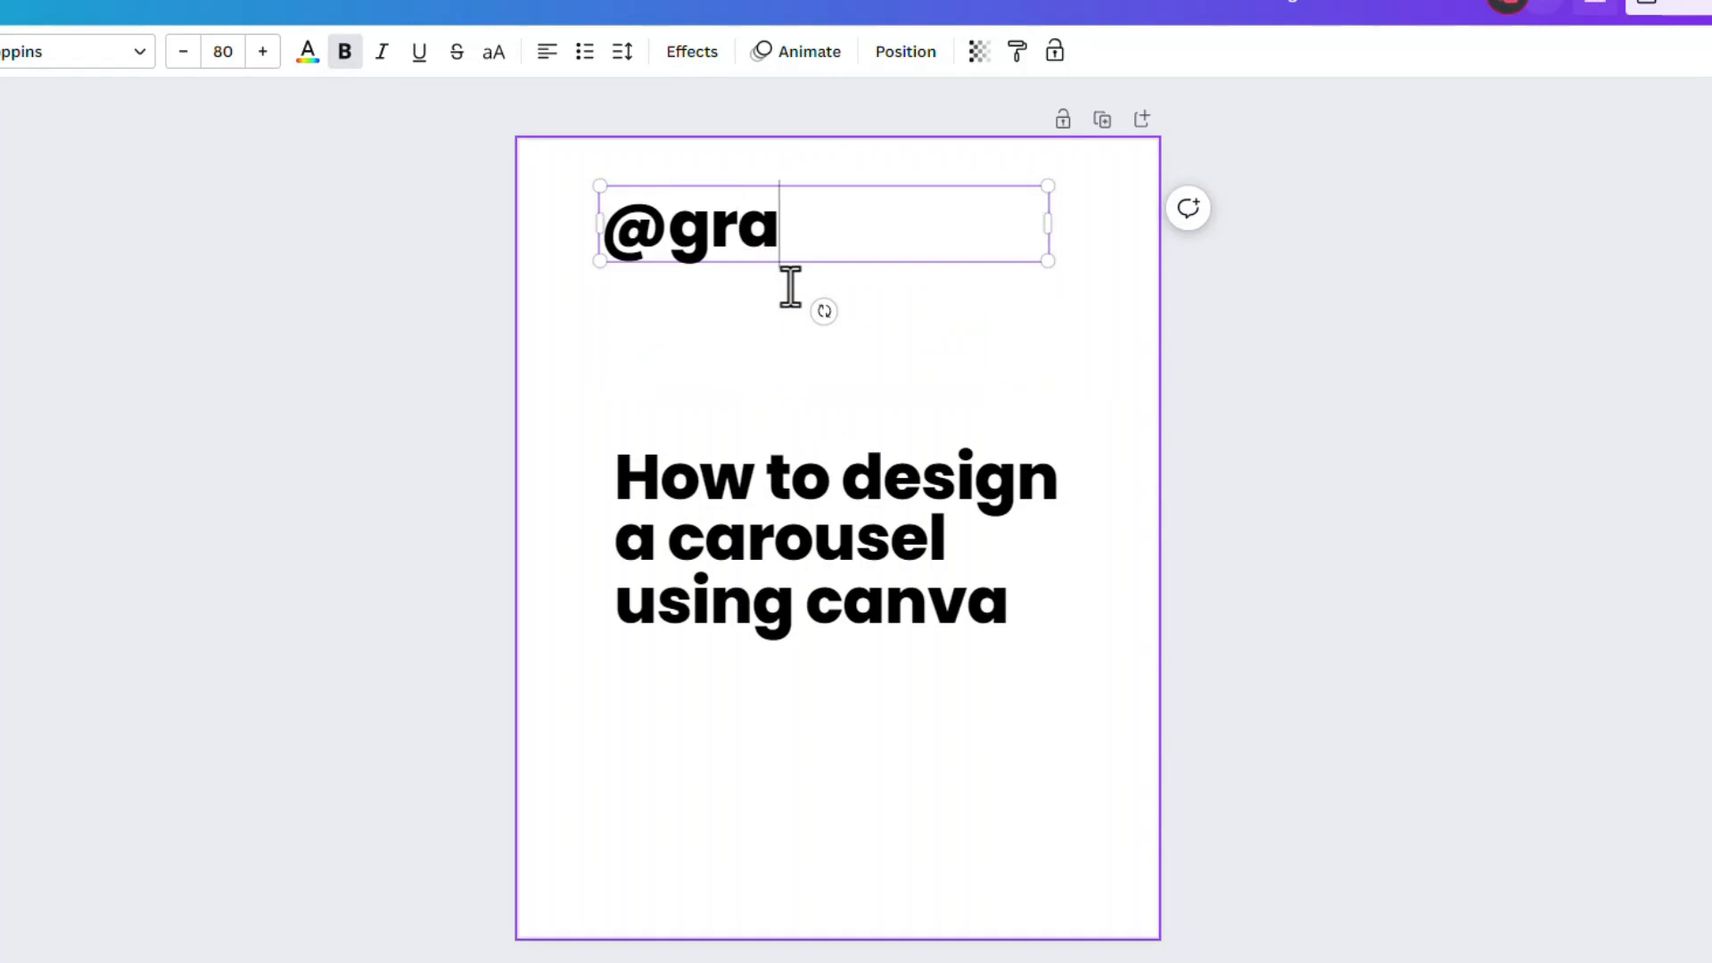
type("vidd")
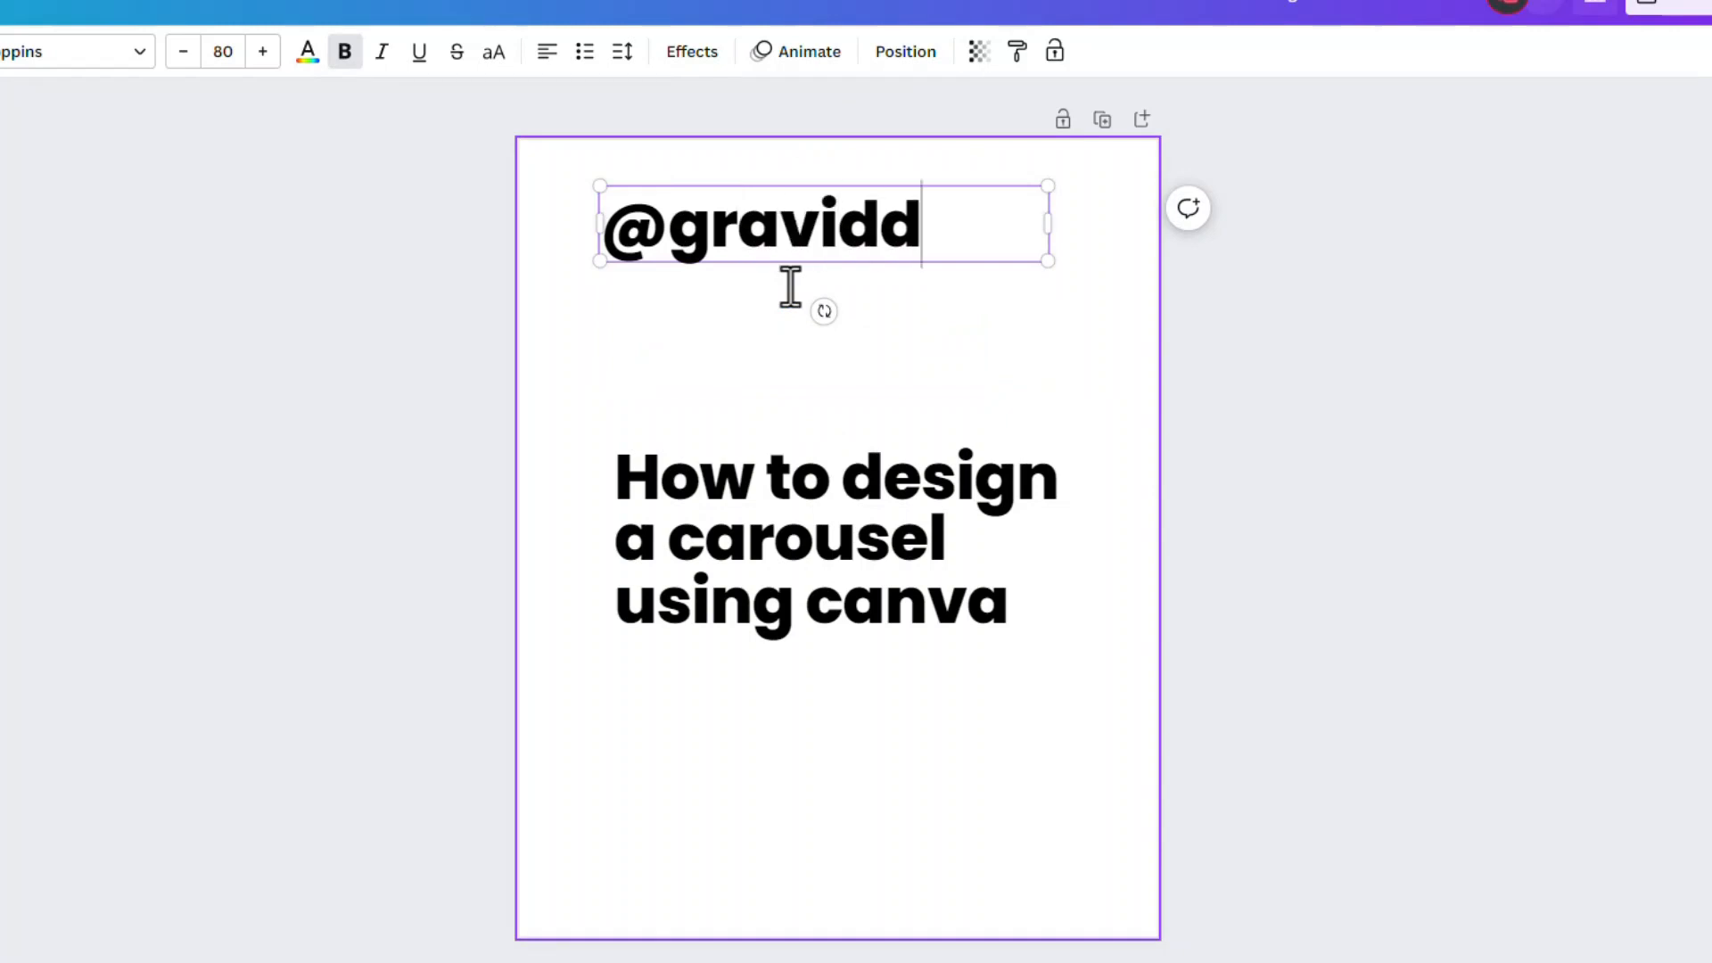
type("esign")
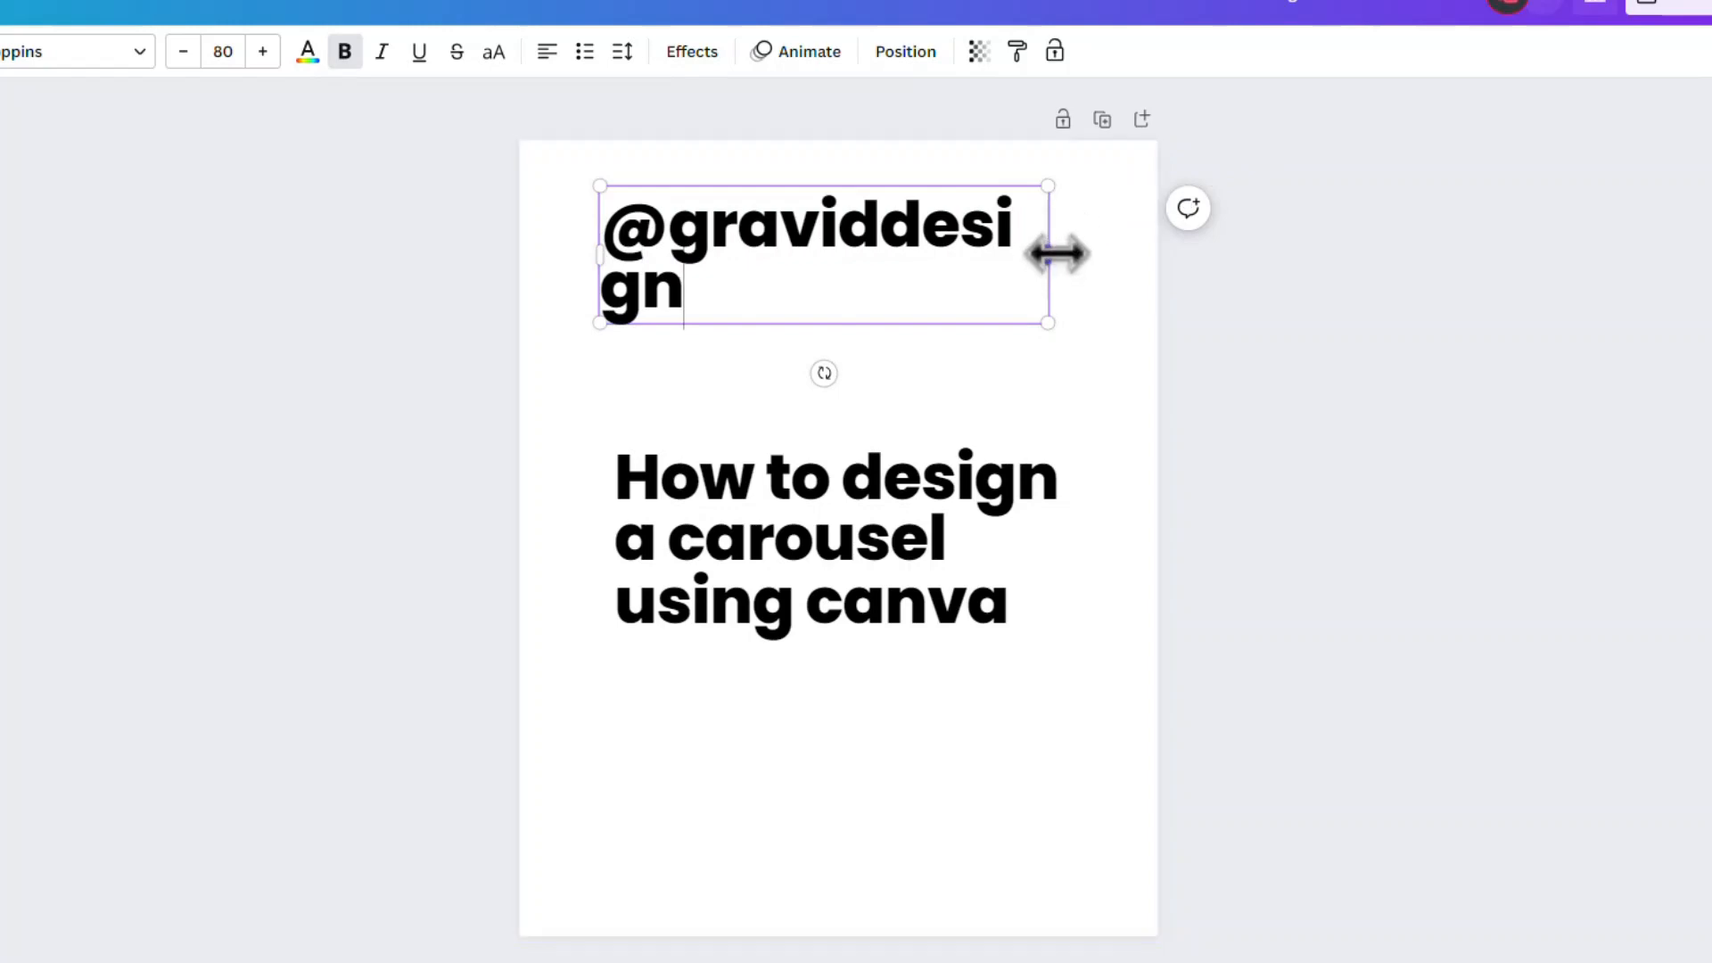
left_click_drag(1052, 253, 847, 223)
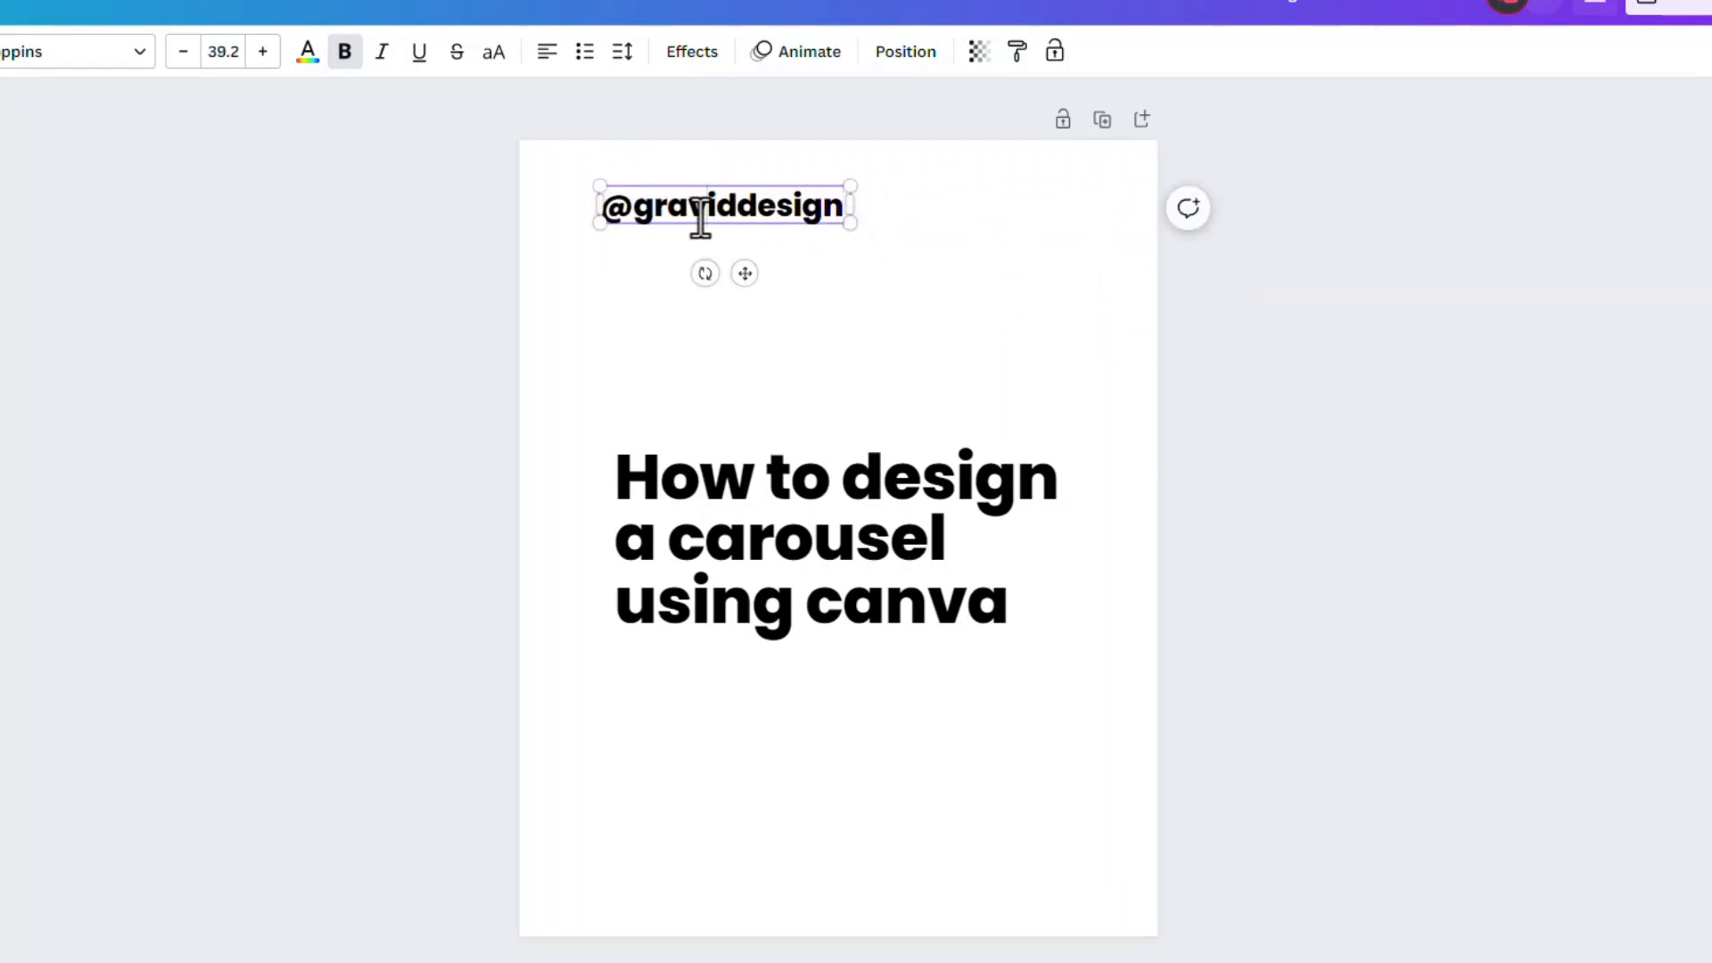
left_click_drag(733, 212, 626, 223)
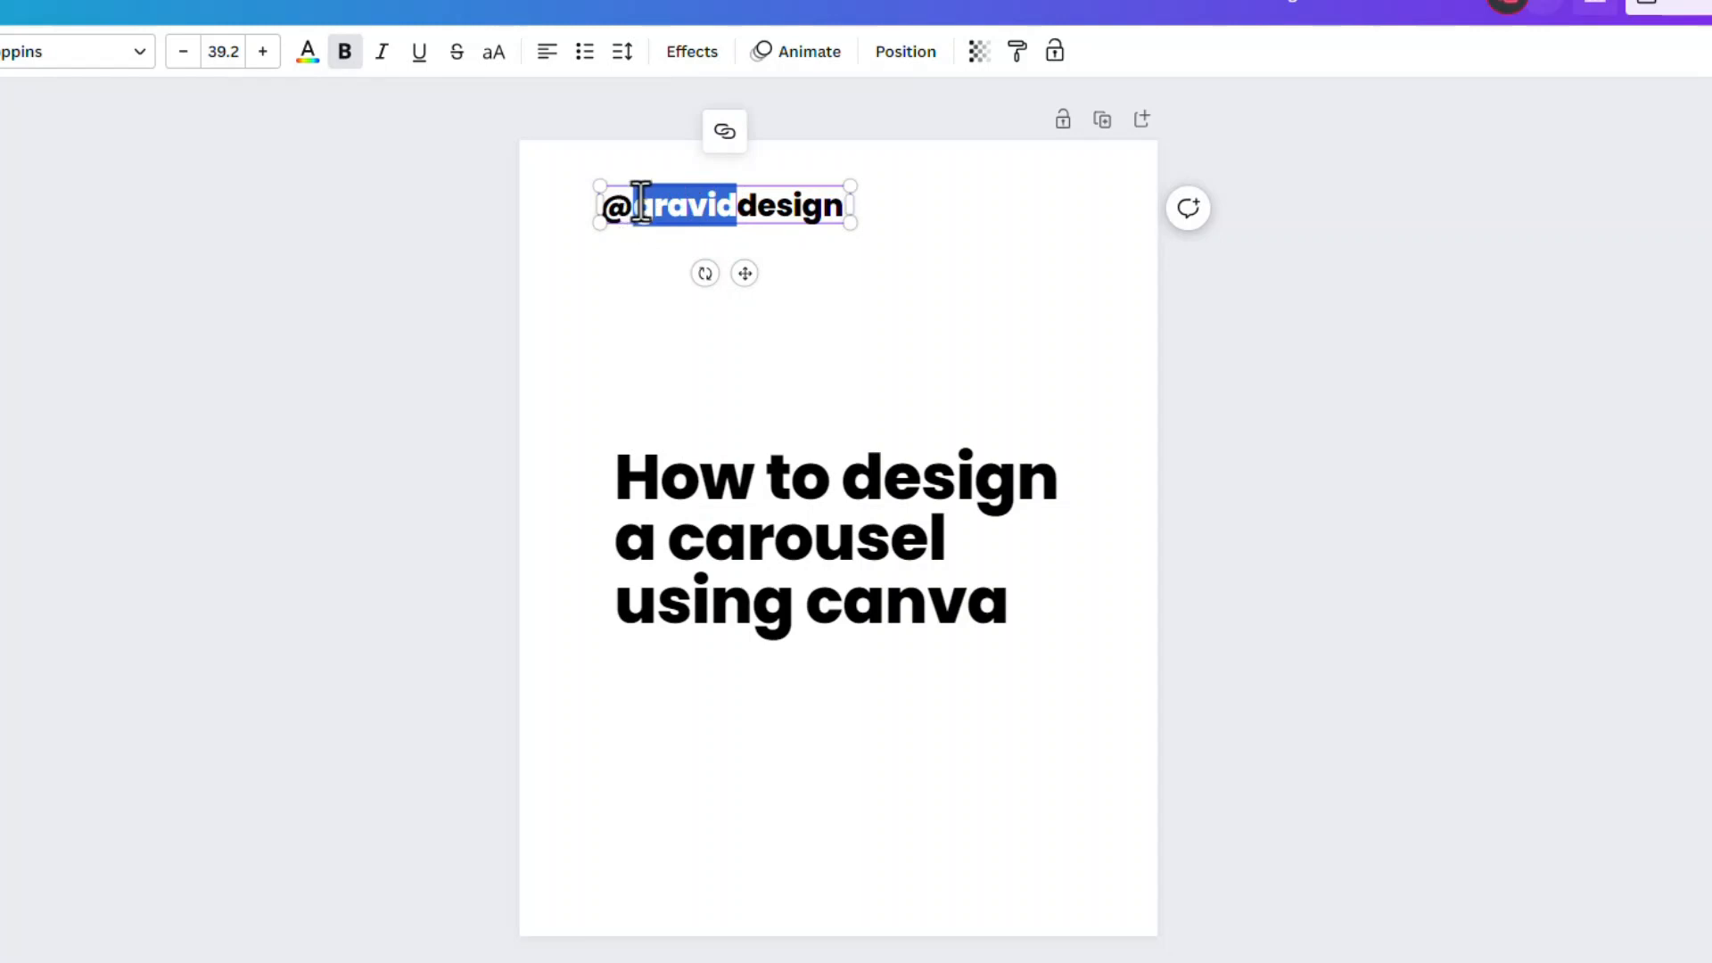
triple_click(641, 201)
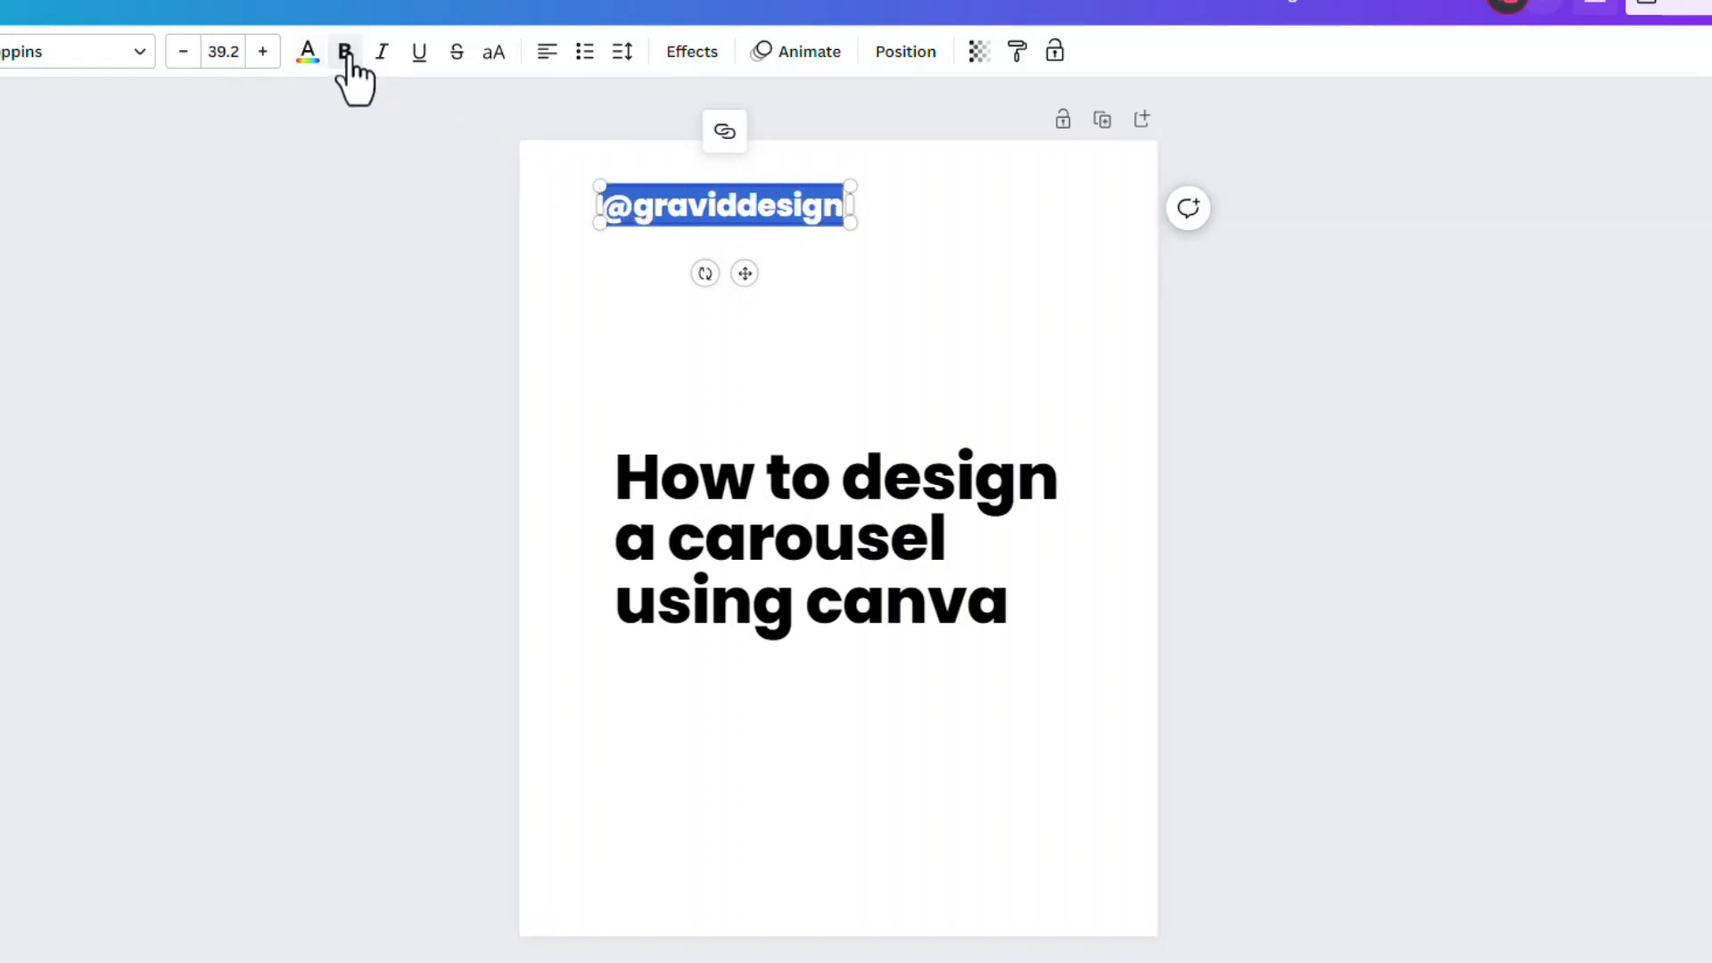
left_click(145, 65)
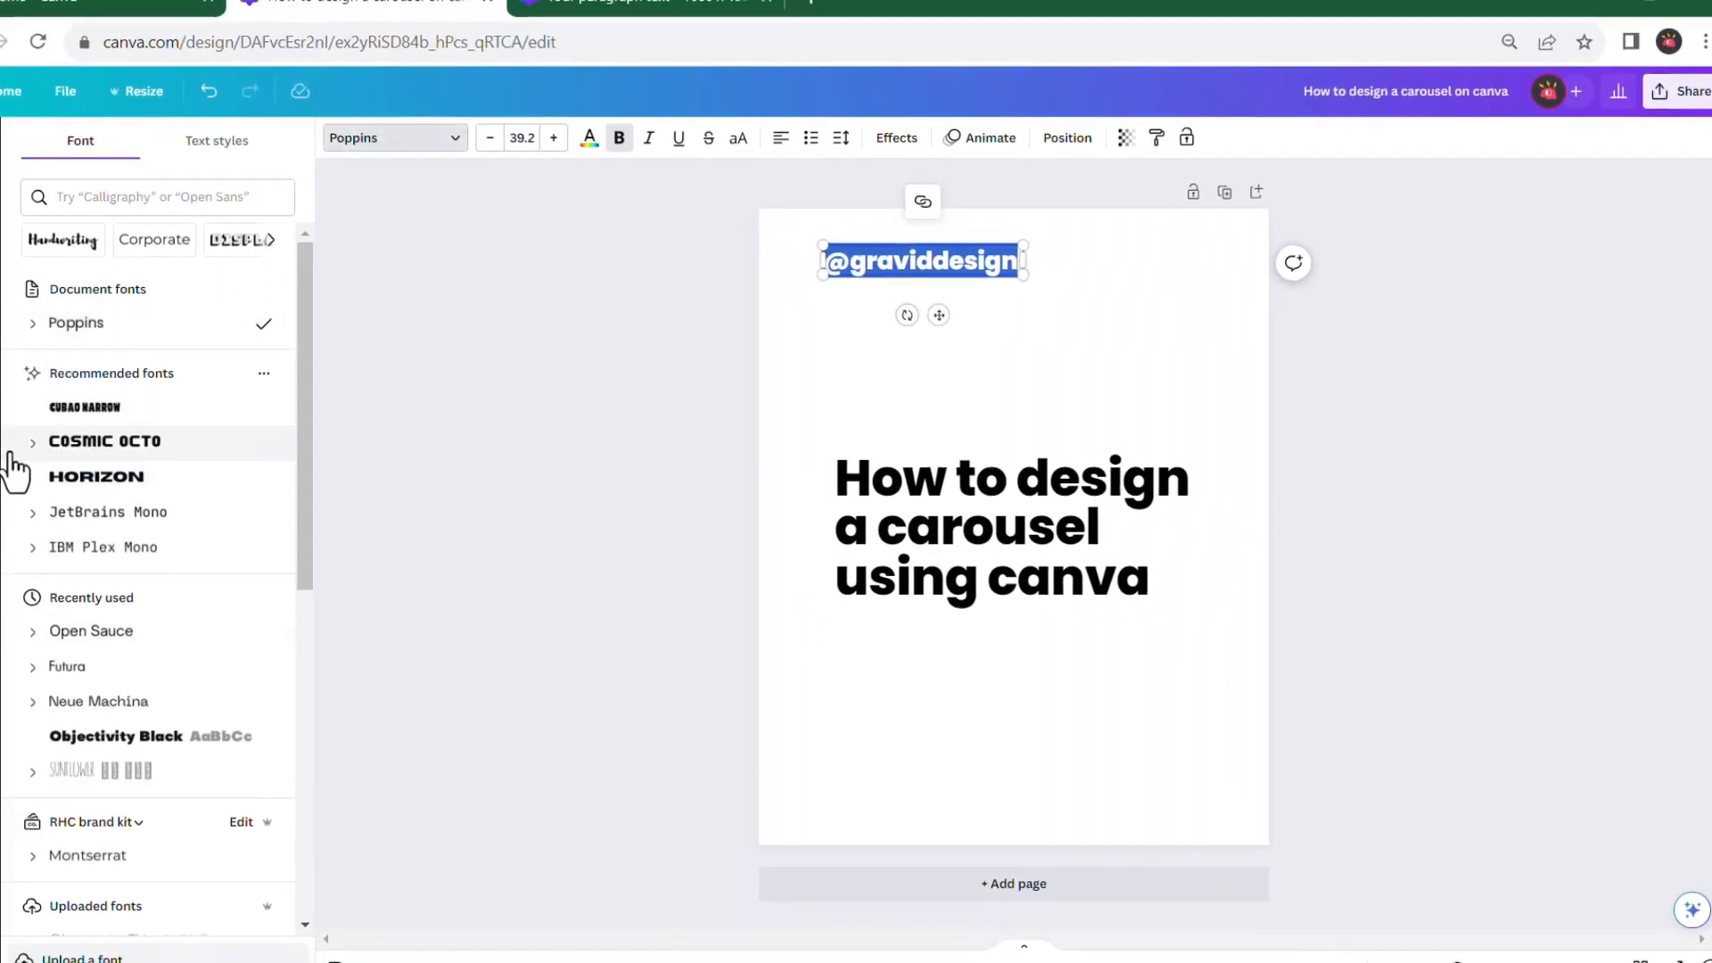
left_click(32, 331)
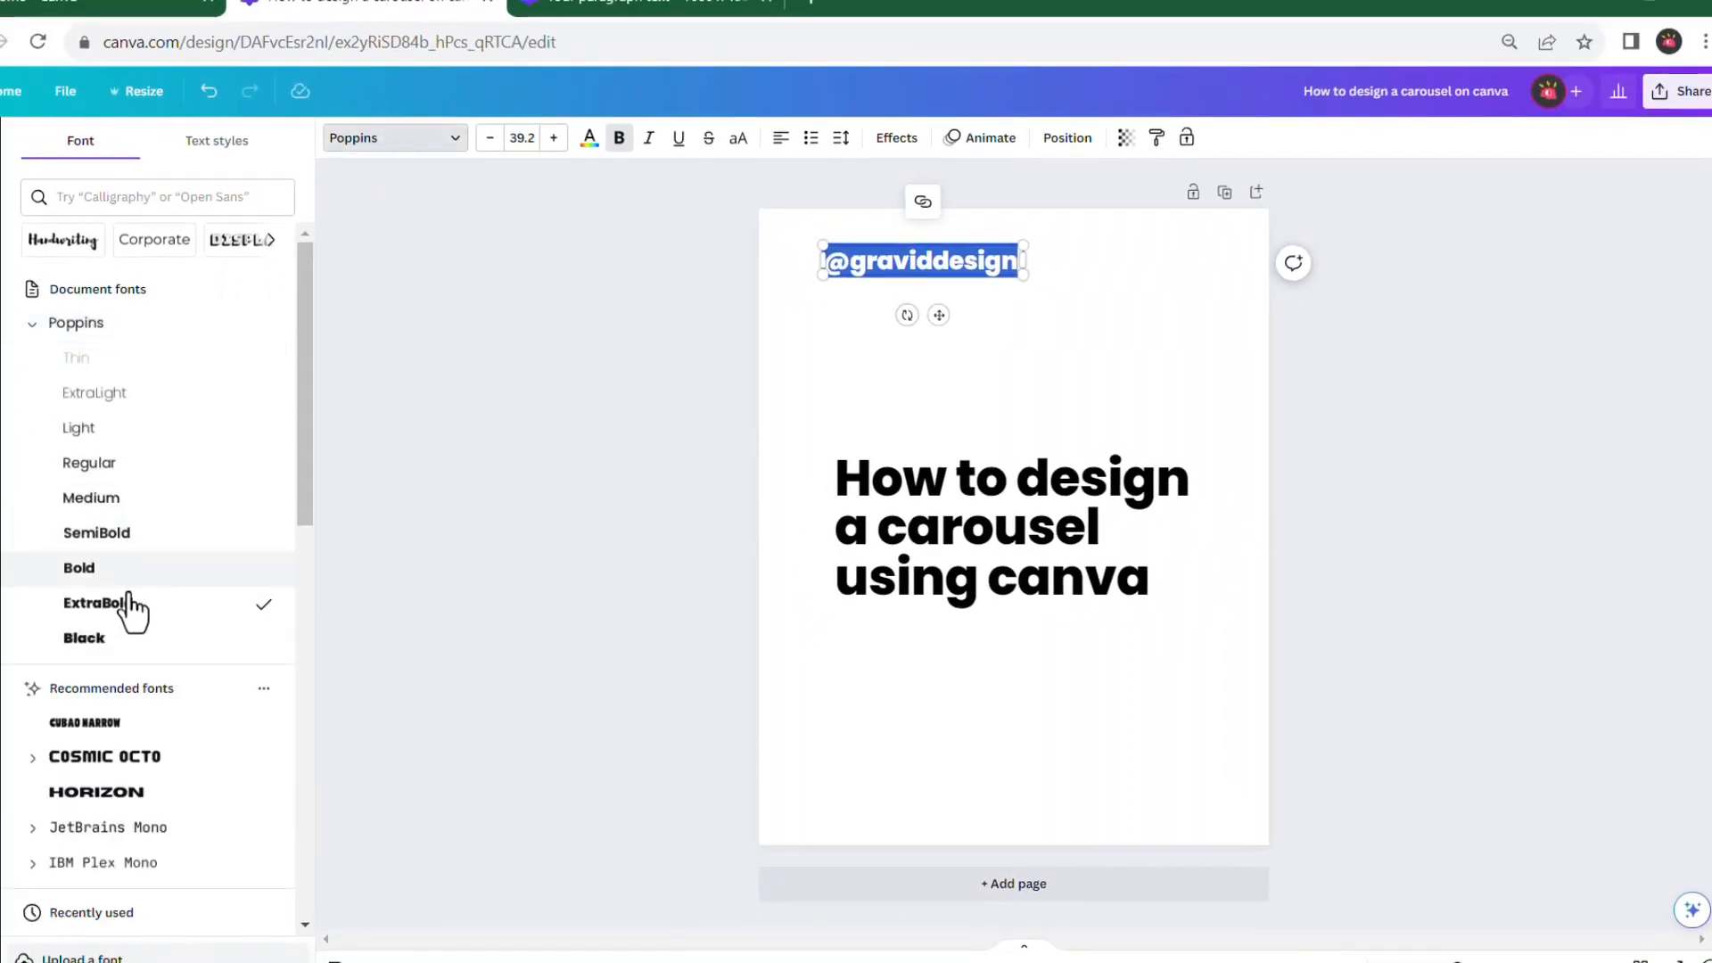
left_click(180, 542)
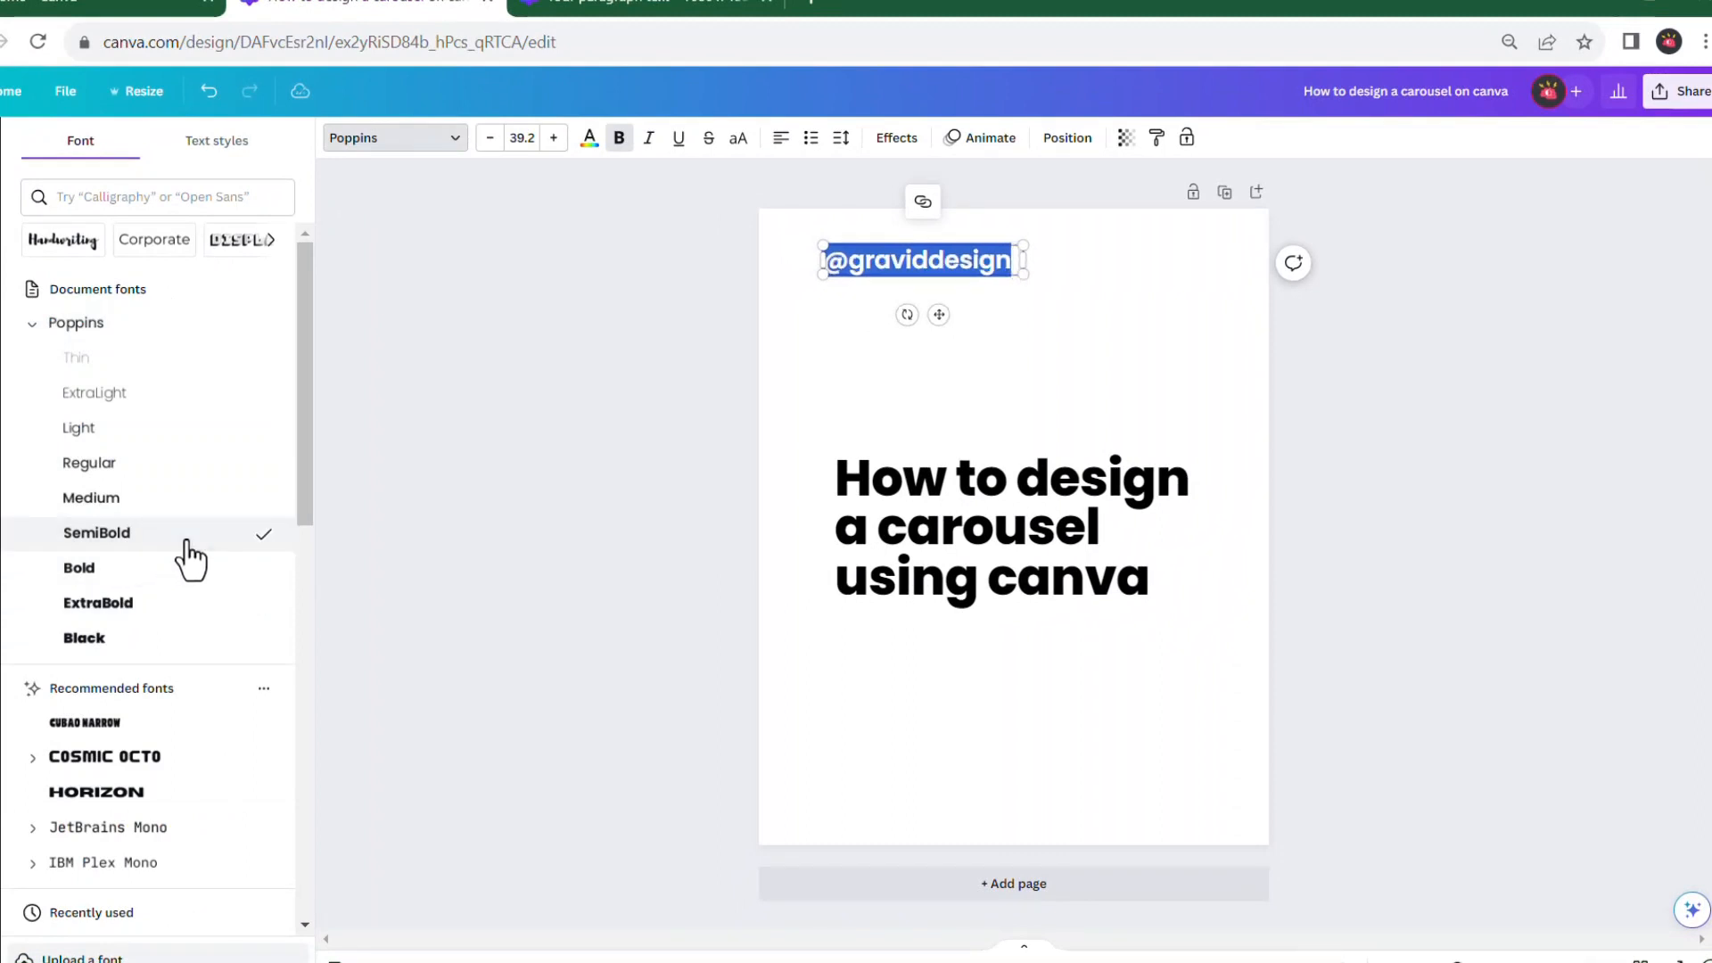
Change only the word "design" in the handle to Poppins Bold
left_click(908, 263)
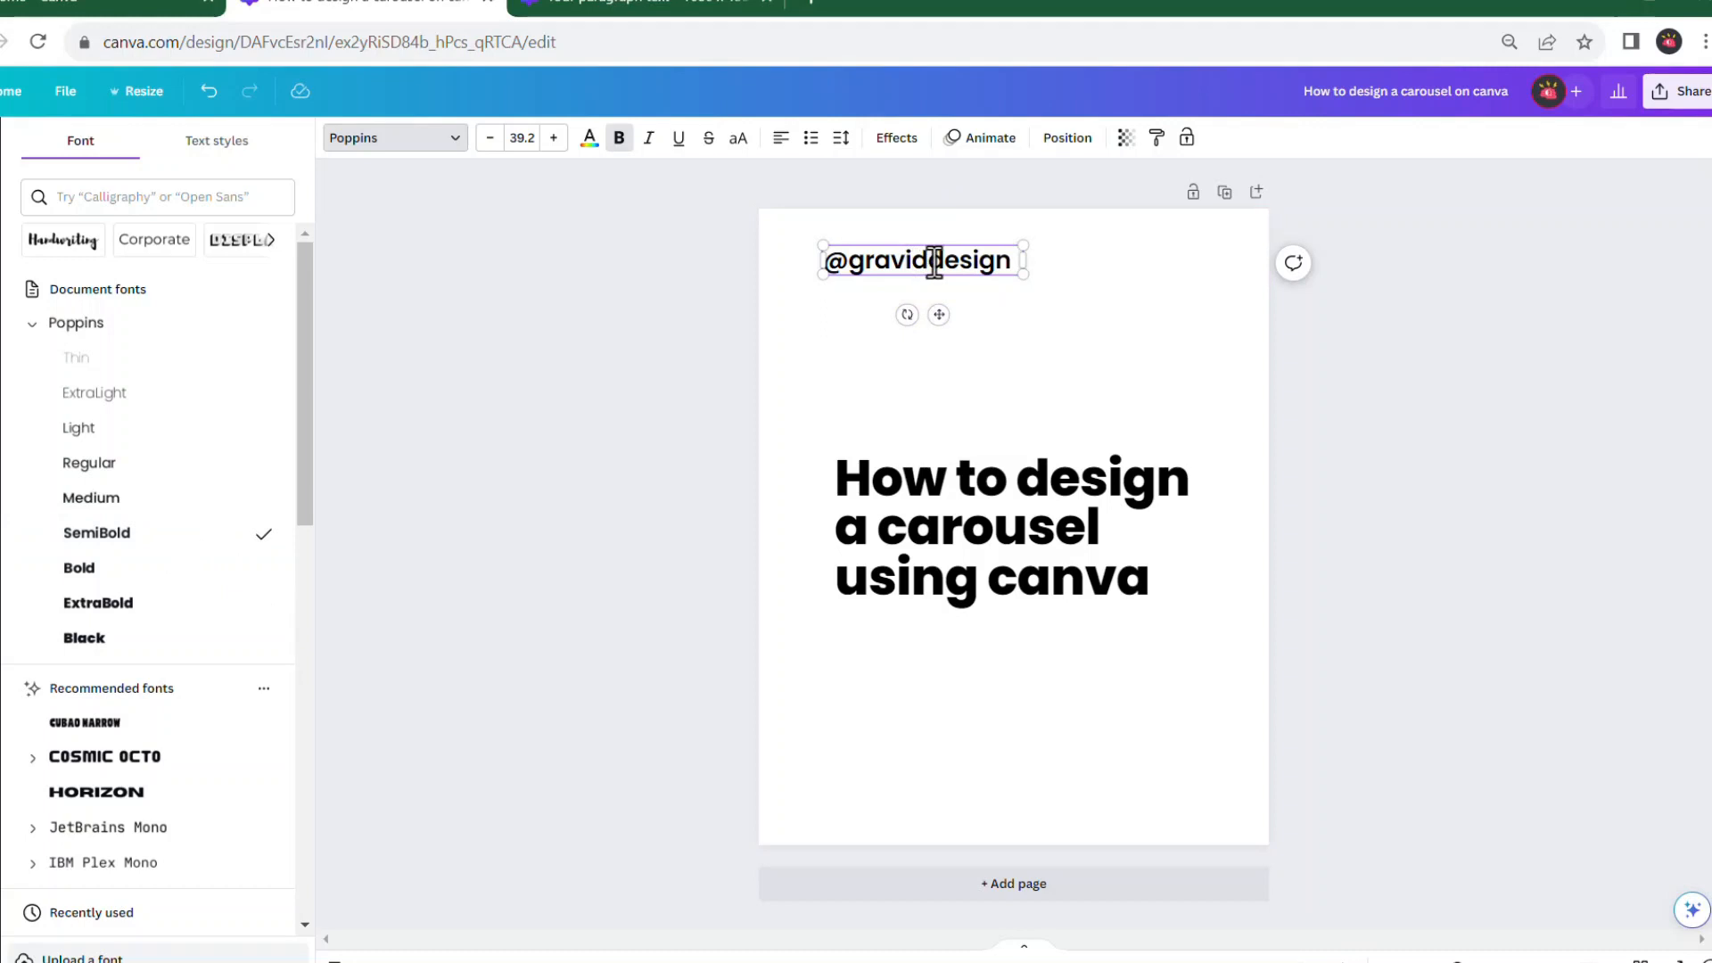
left_click_drag(931, 263, 1015, 264)
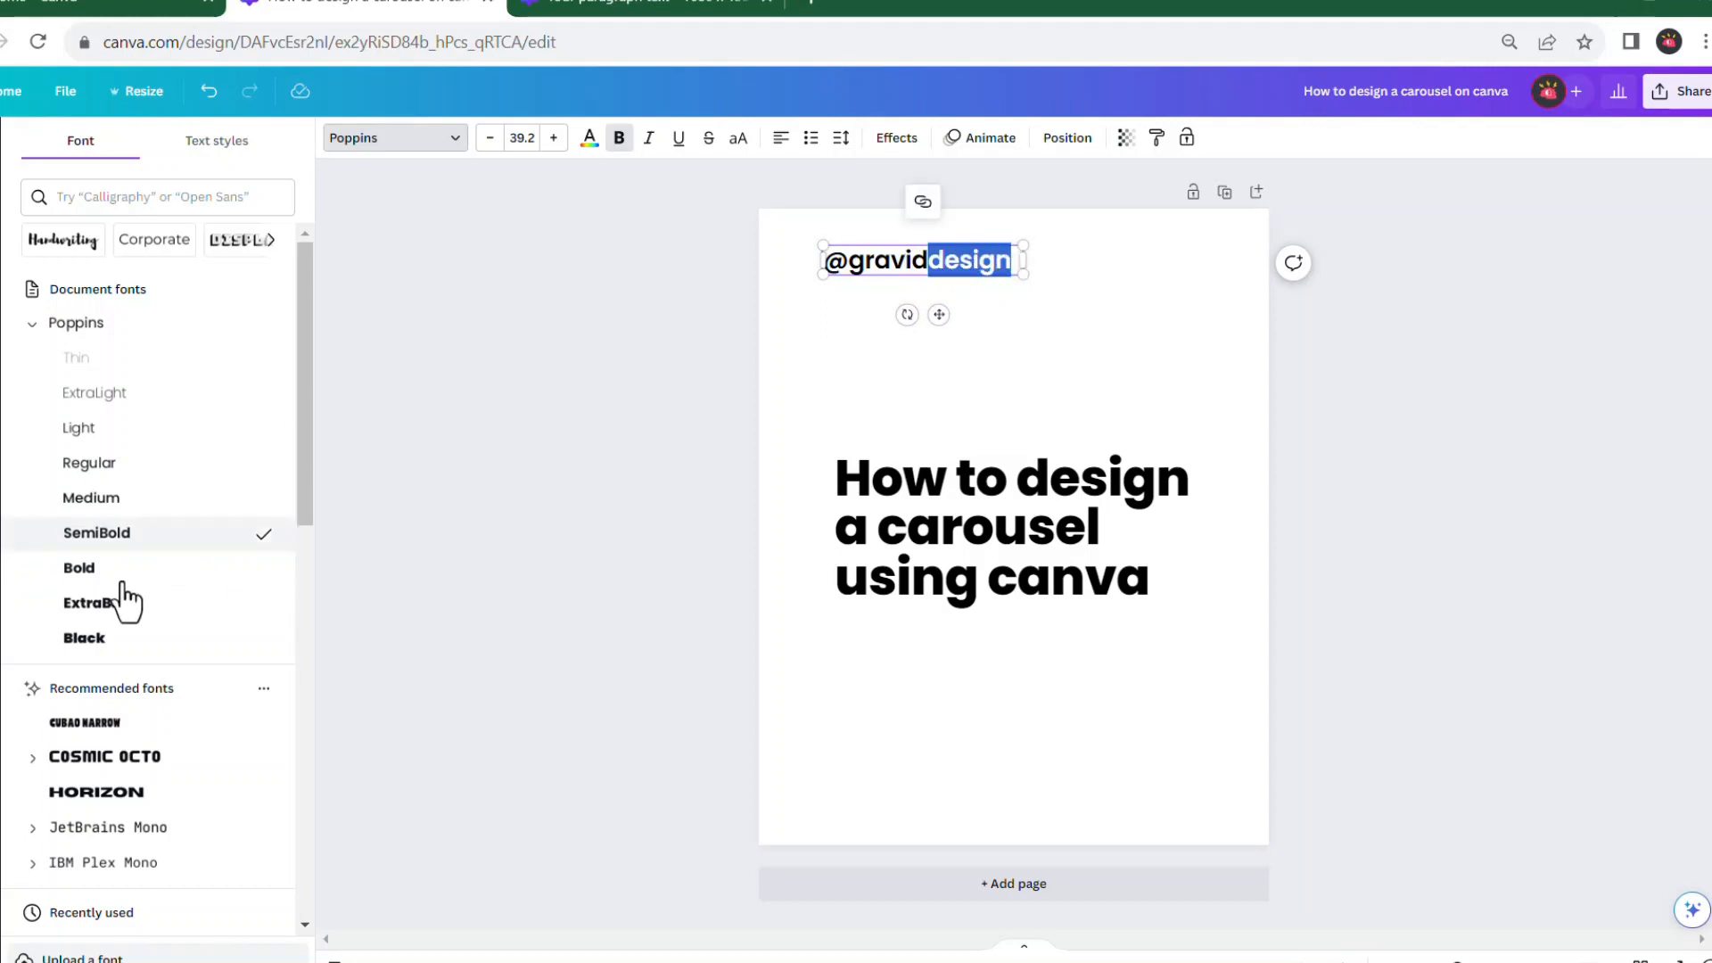
left_click(165, 571)
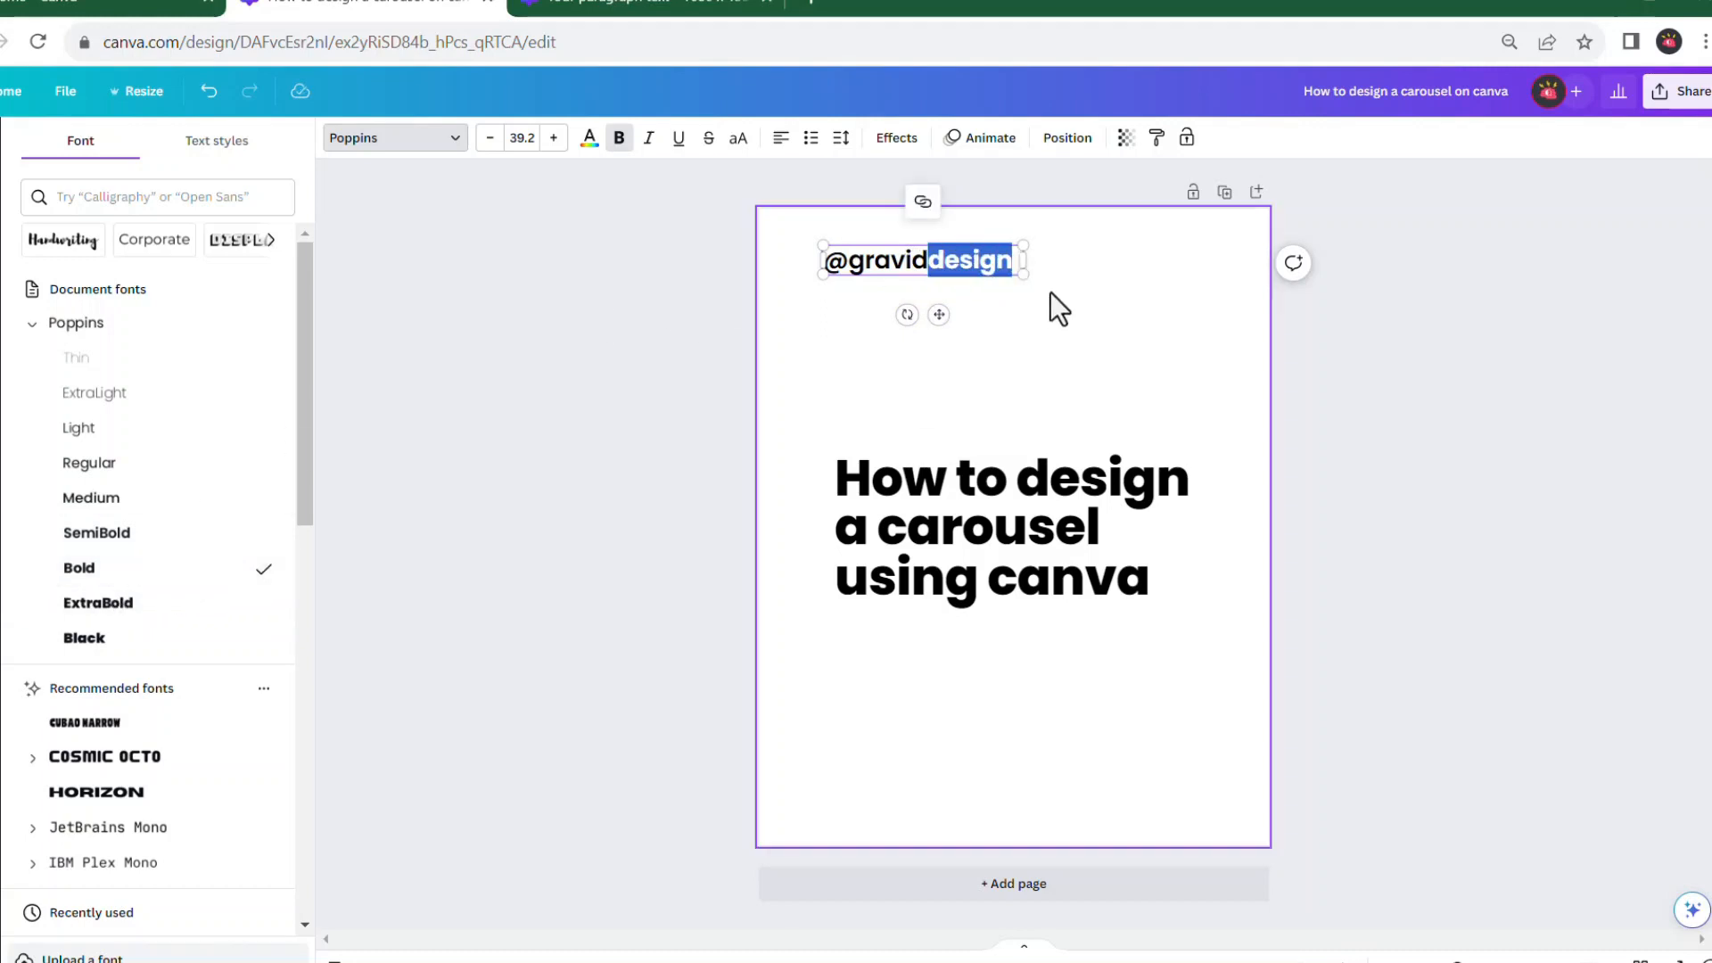
left_click(925, 265)
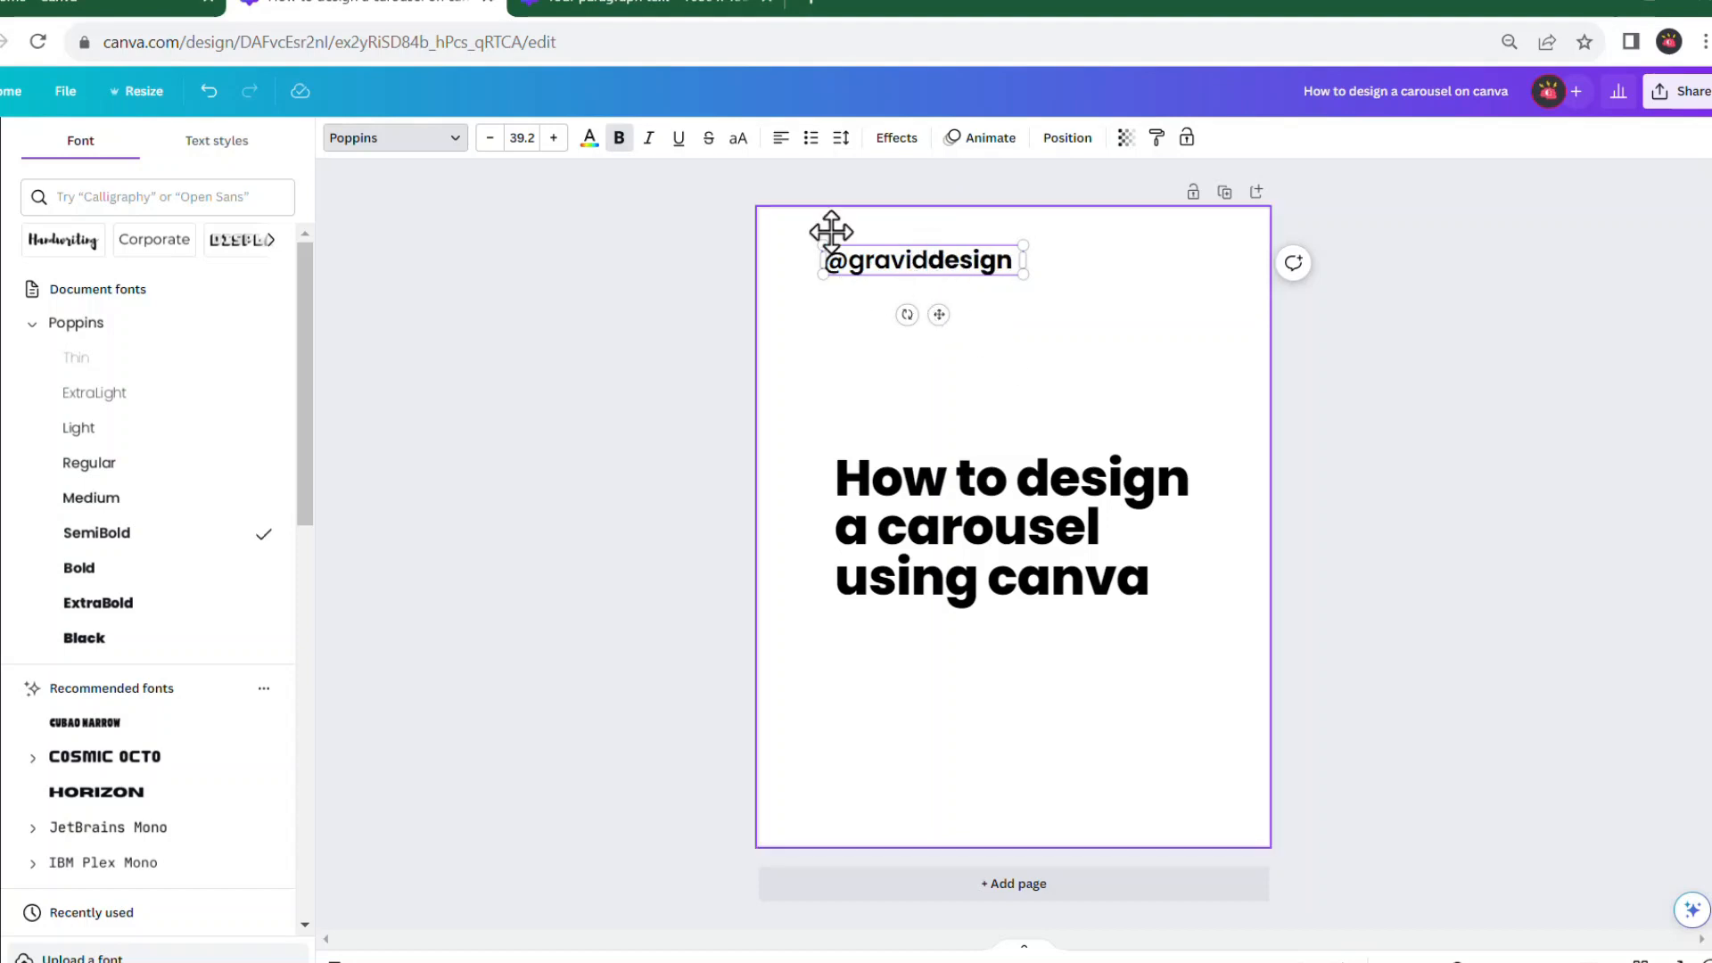
left_click(657, 10)
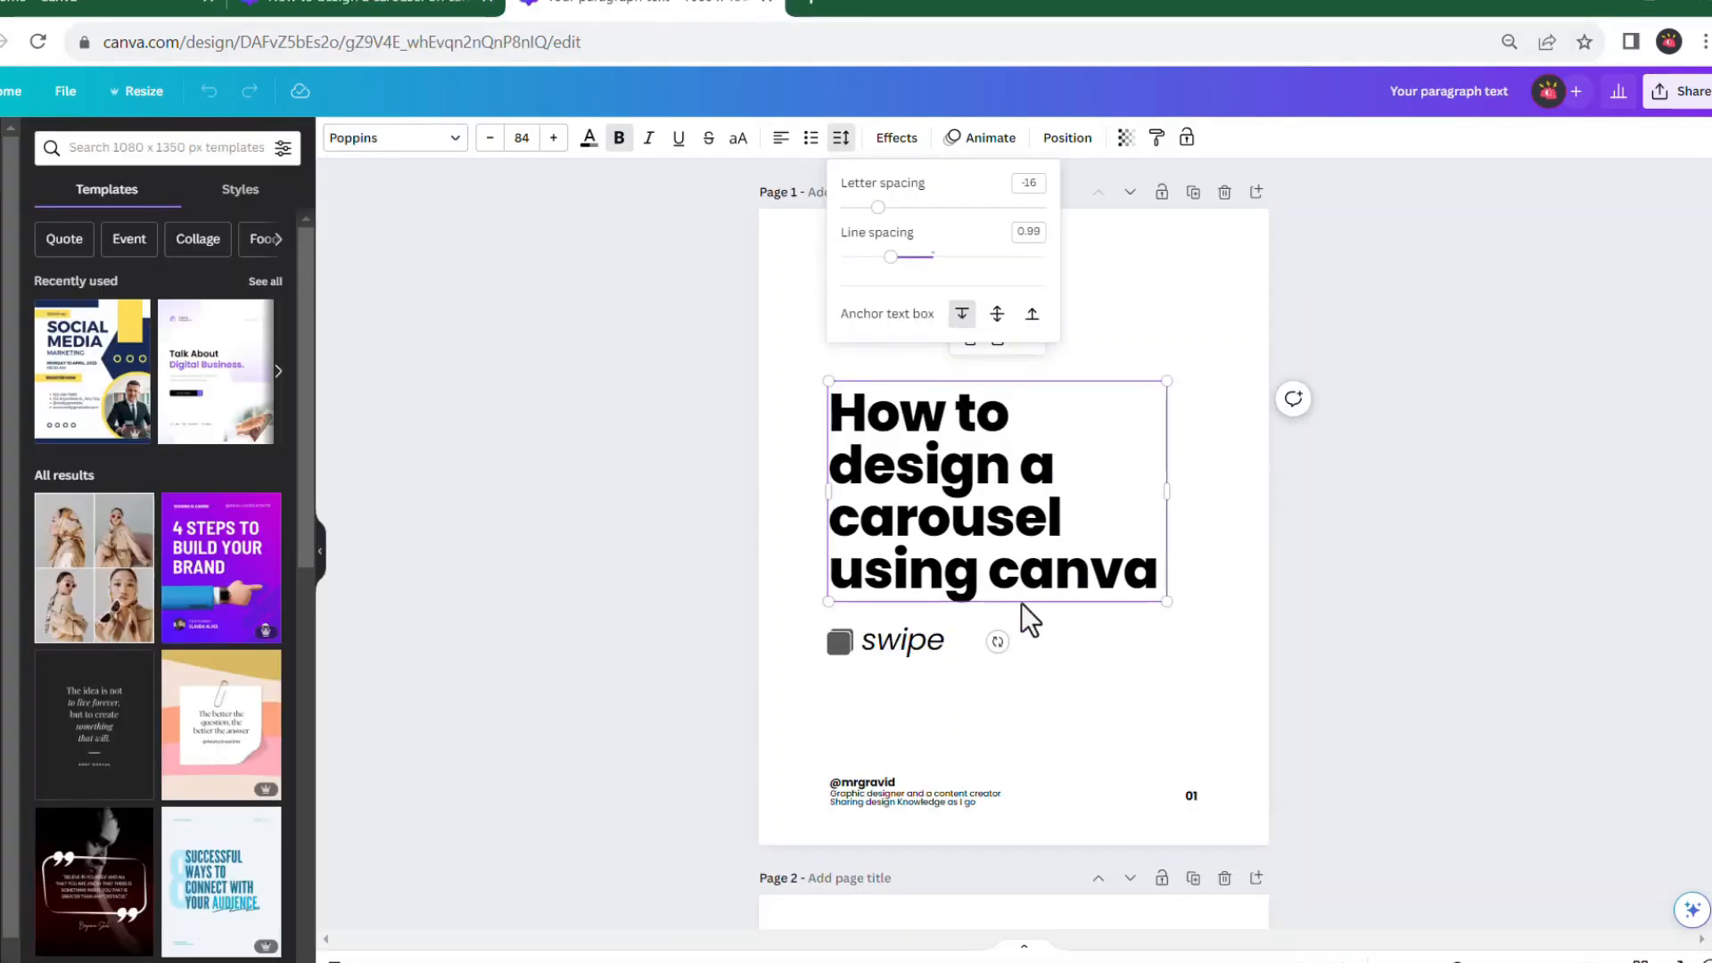
left_click(1154, 255)
left_click(886, 271)
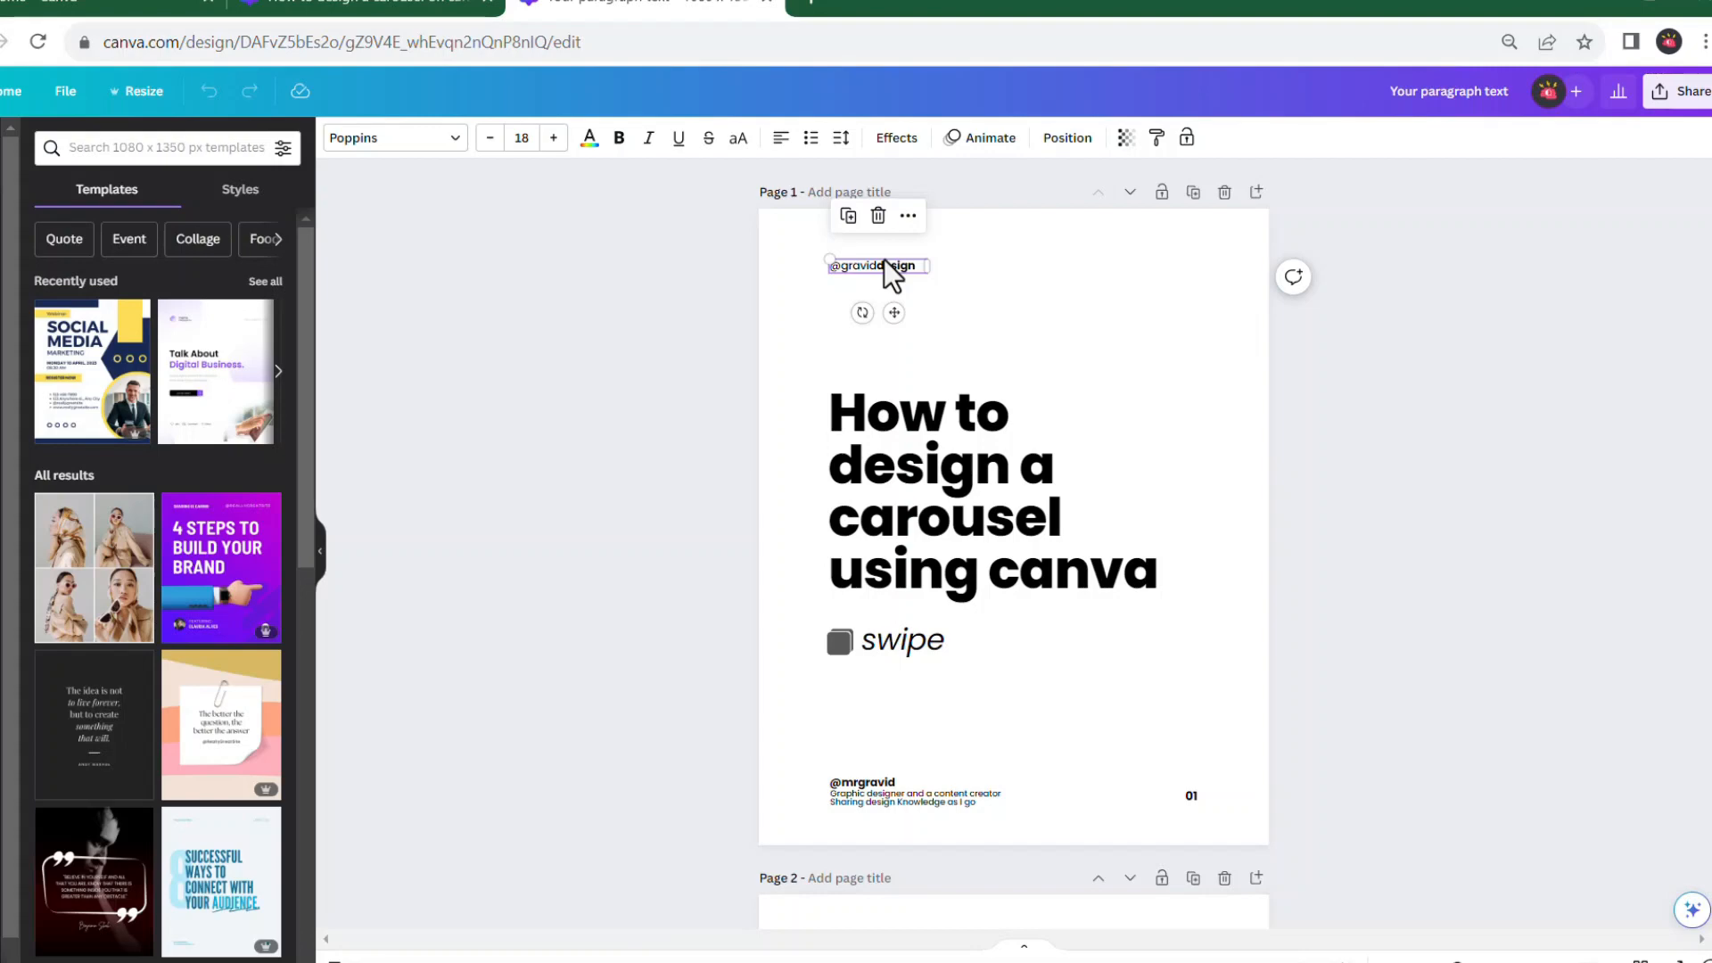
scroll(880, 258, "up", 5)
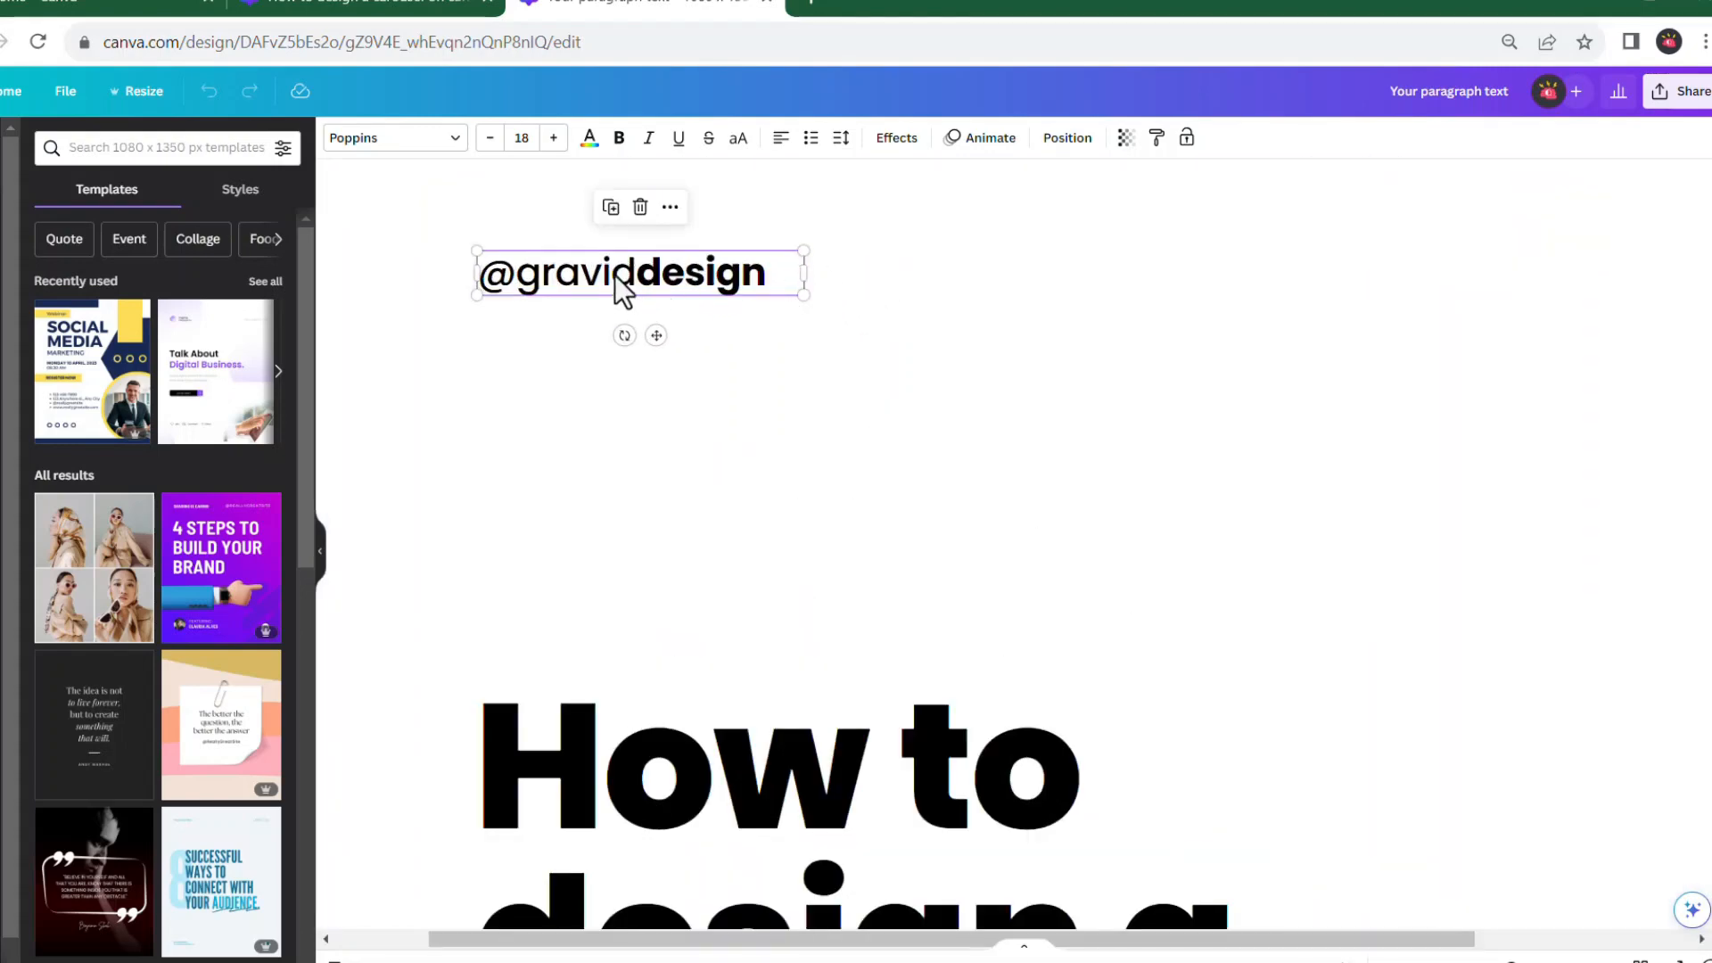
double_click(613, 274)
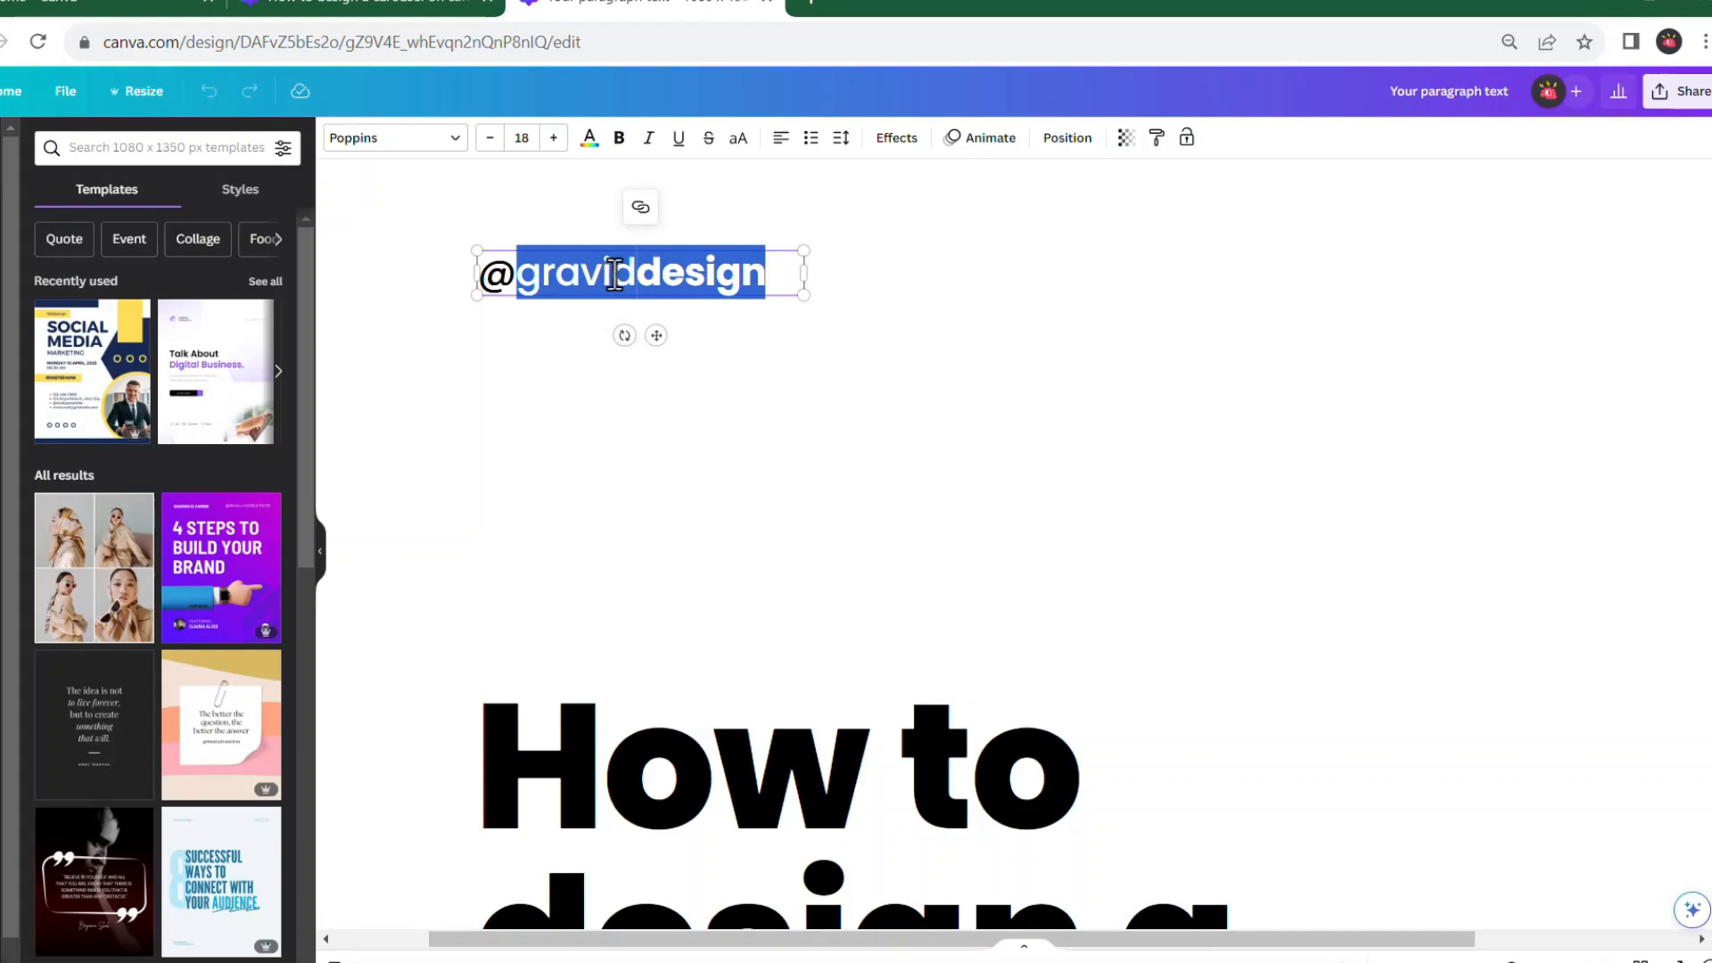
left_click(613, 275)
left_click_drag(606, 284, 581, 282)
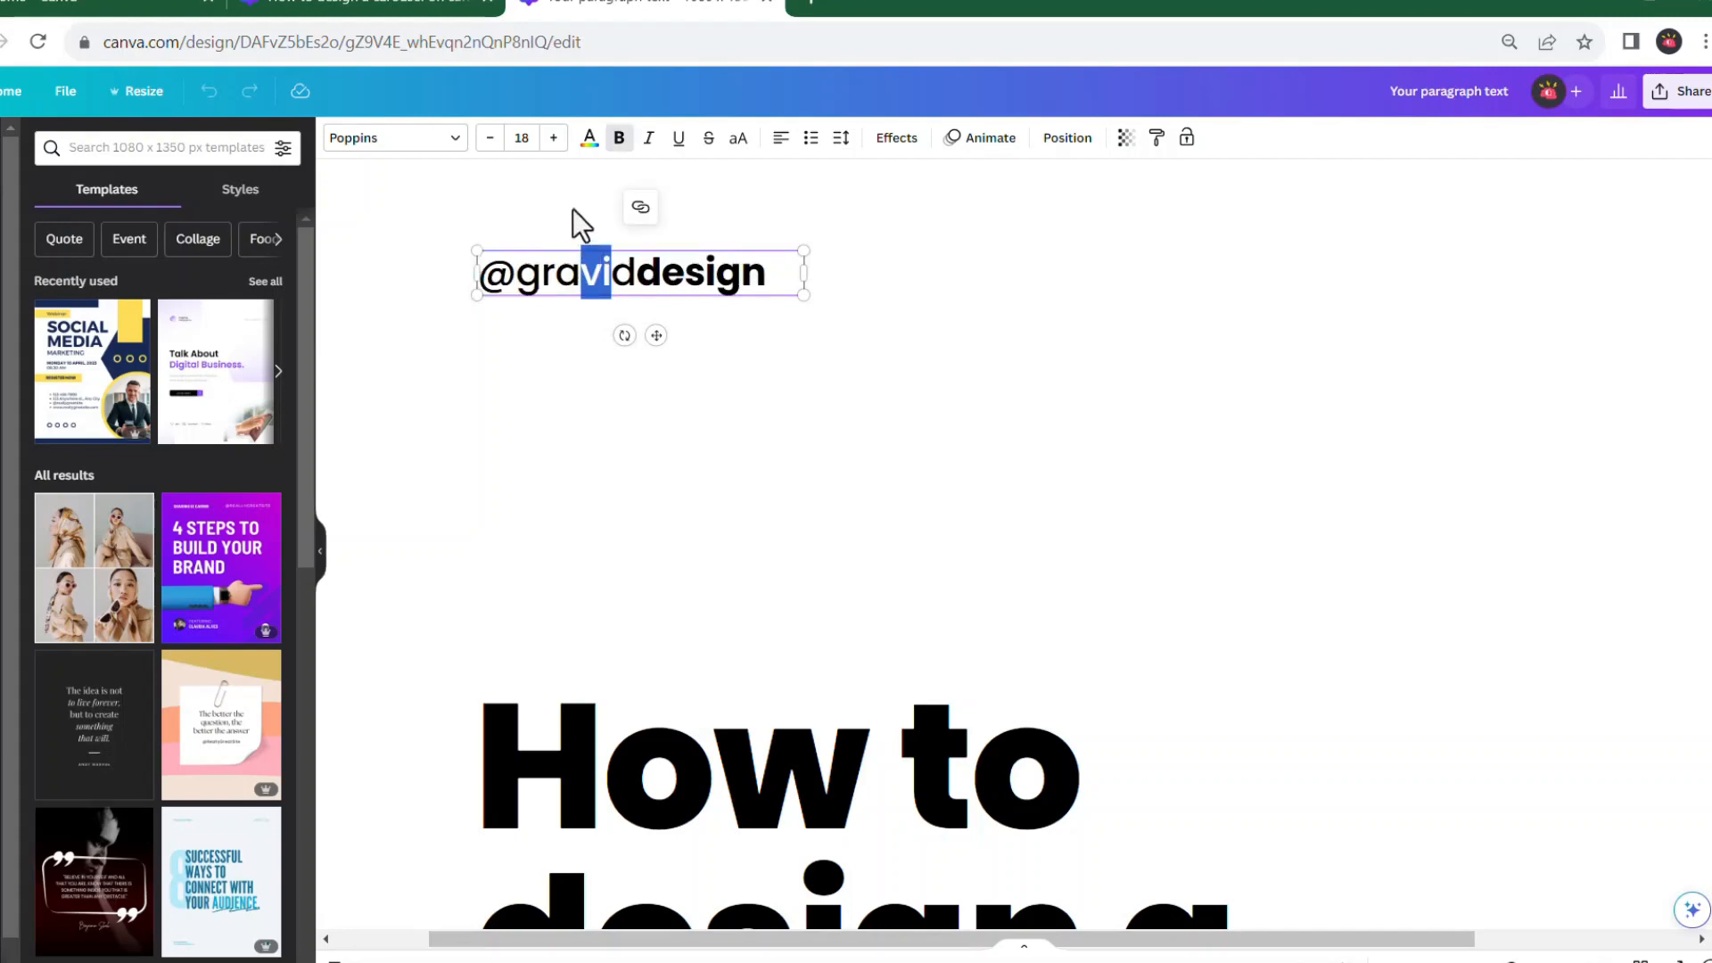
left_click(457, 141)
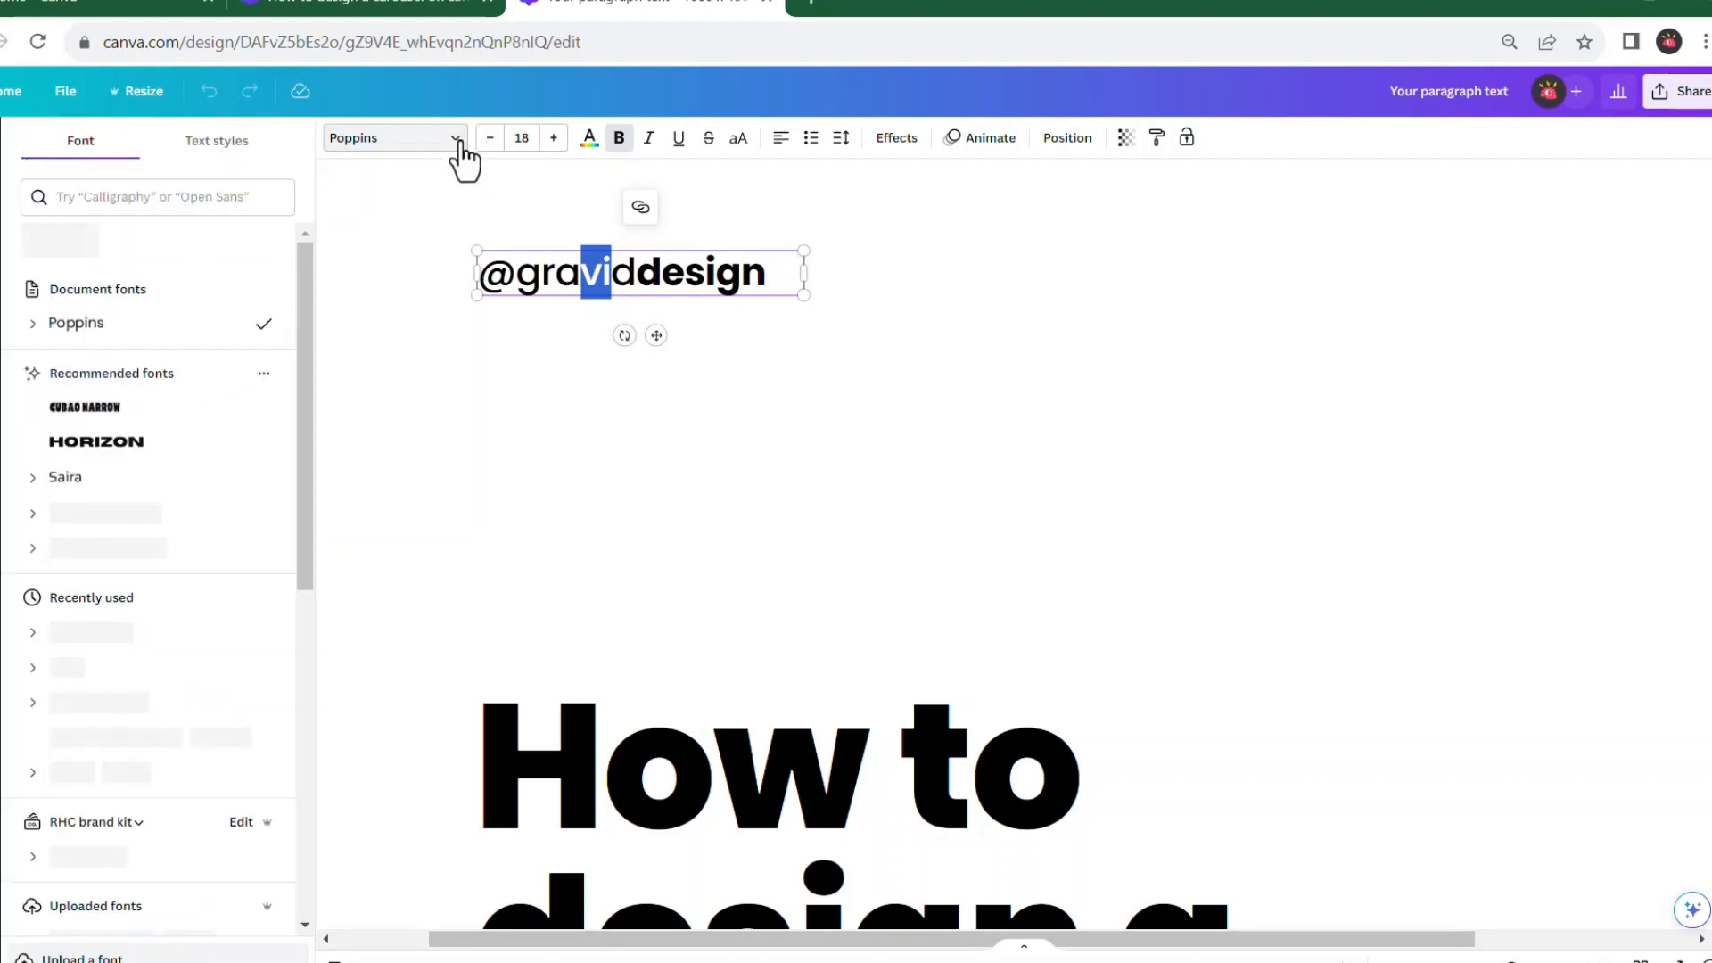
left_click(34, 324)
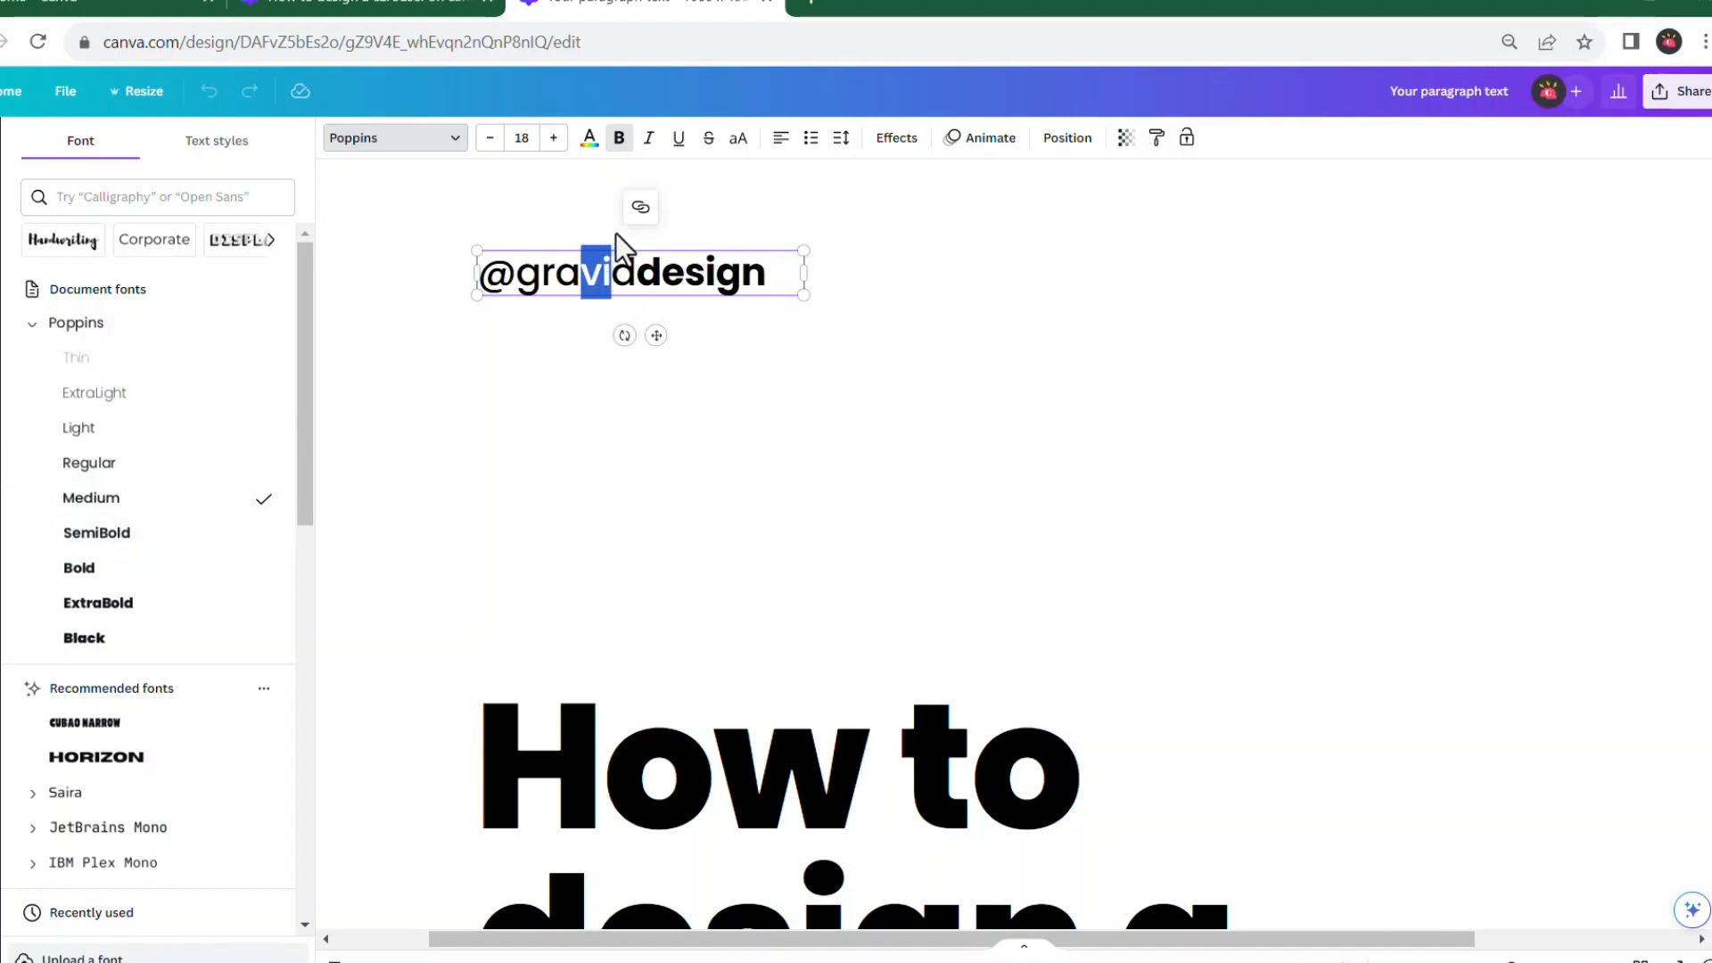
left_click_drag(662, 273, 711, 273)
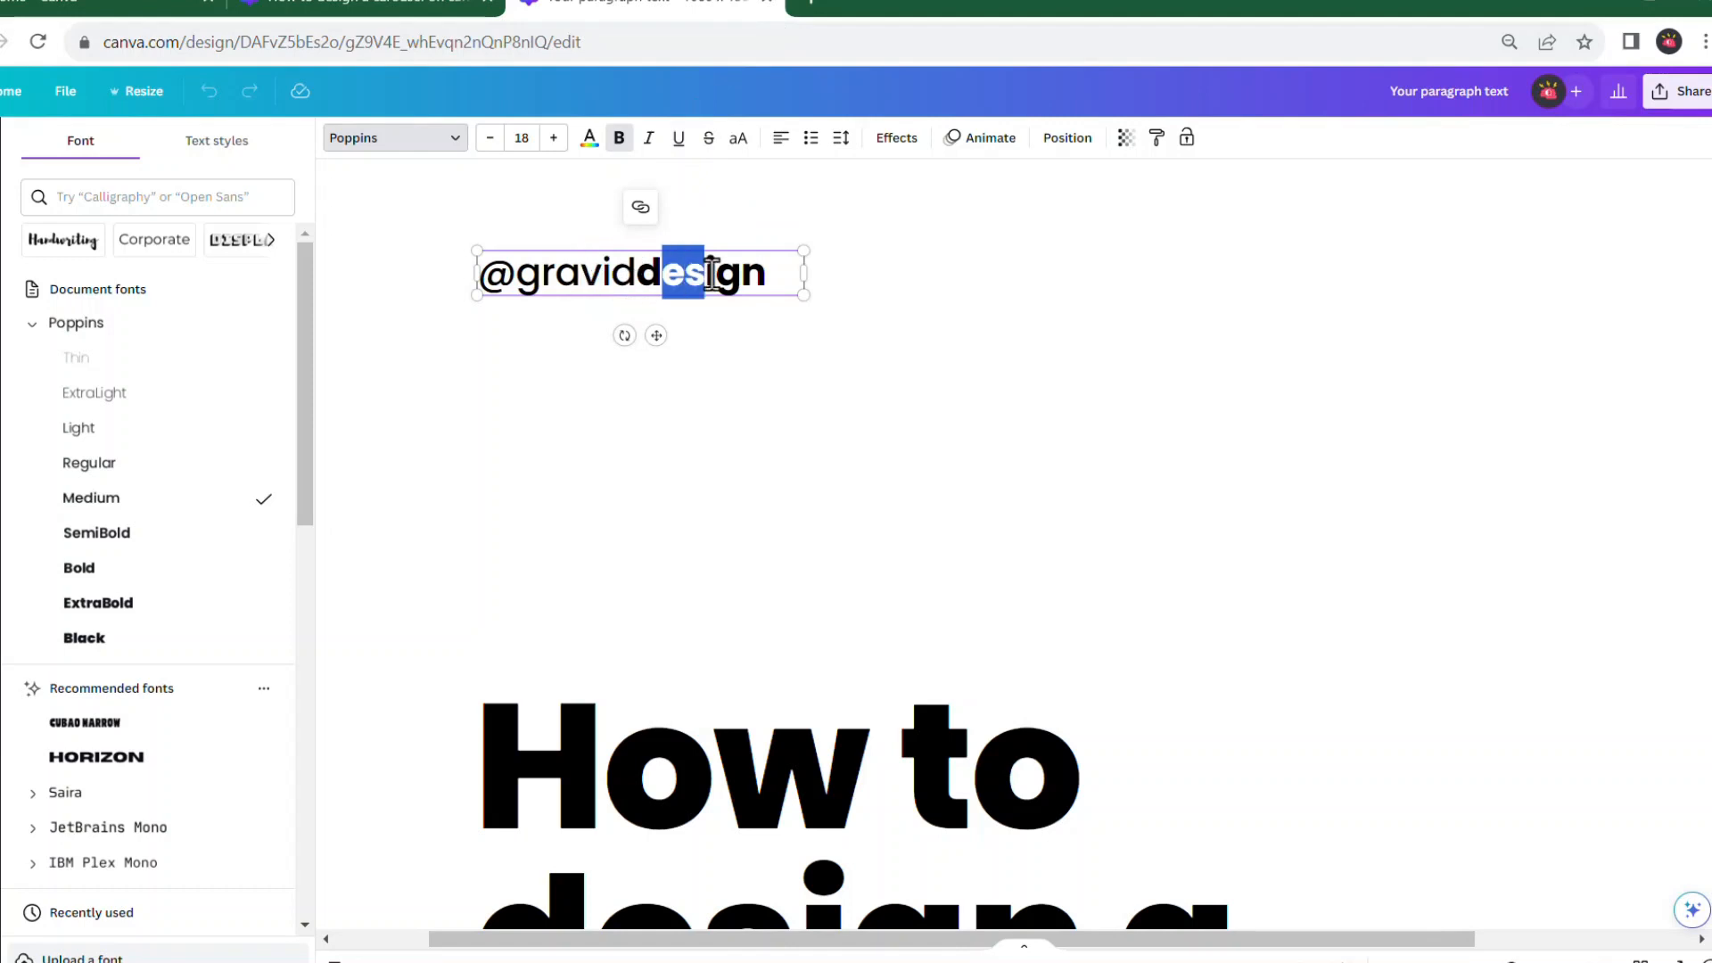
left_click(375, 8)
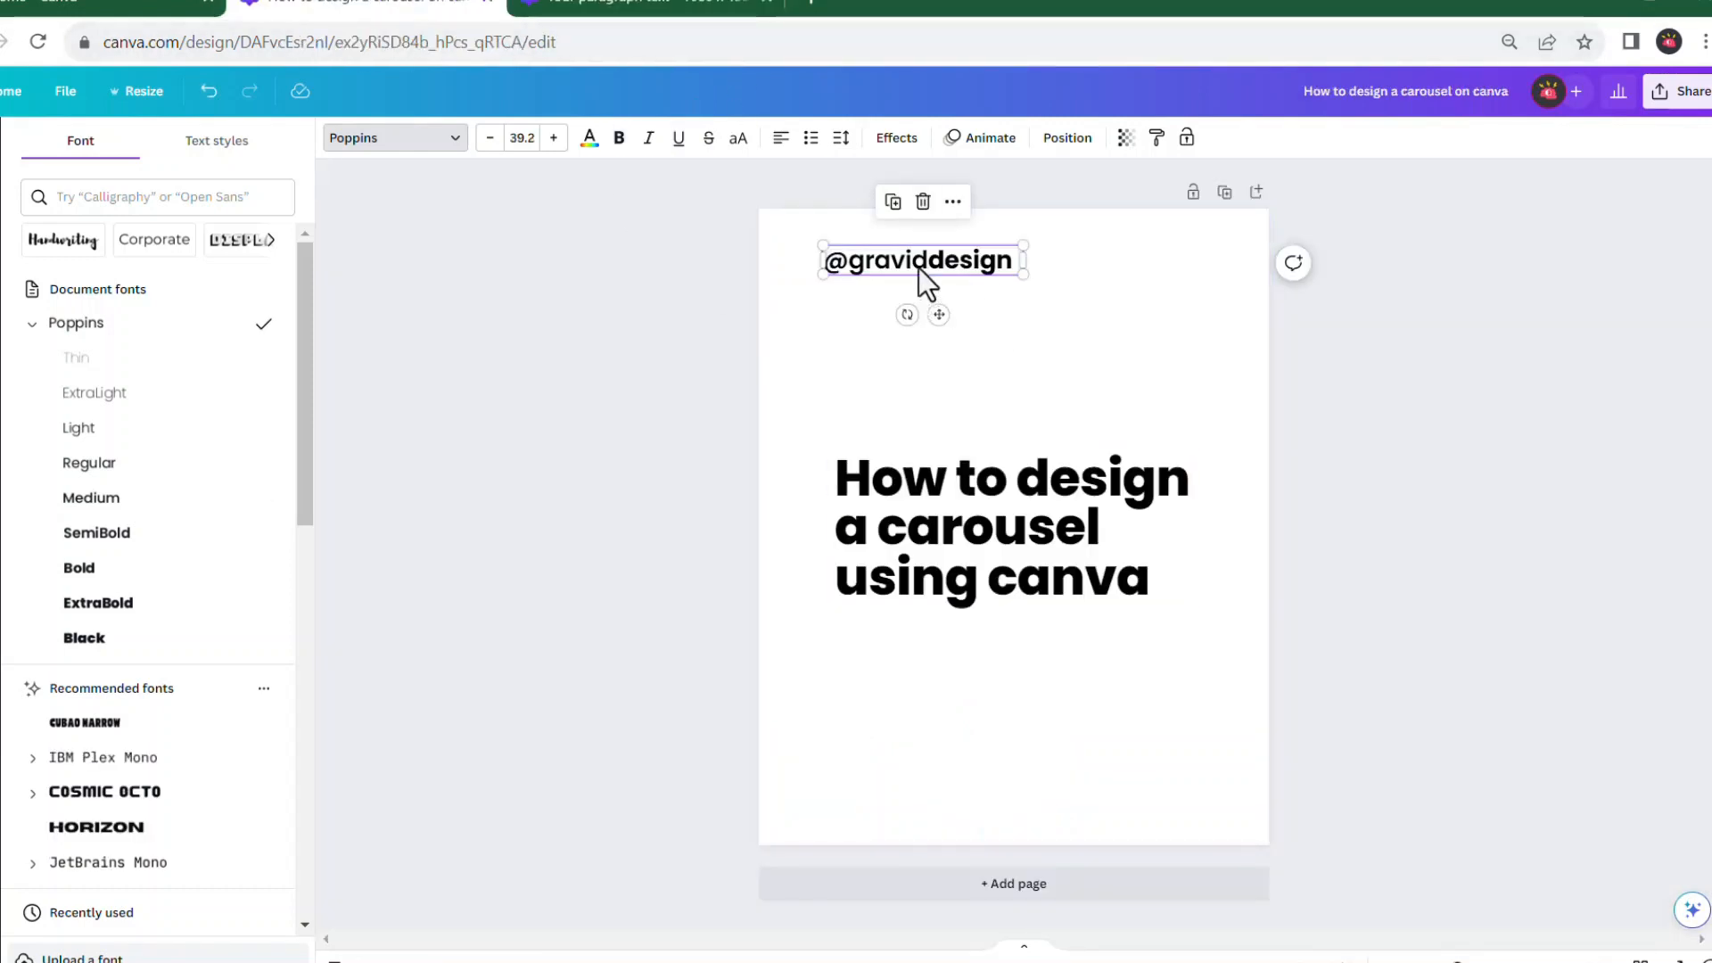
scroll(919, 267, "up", 2)
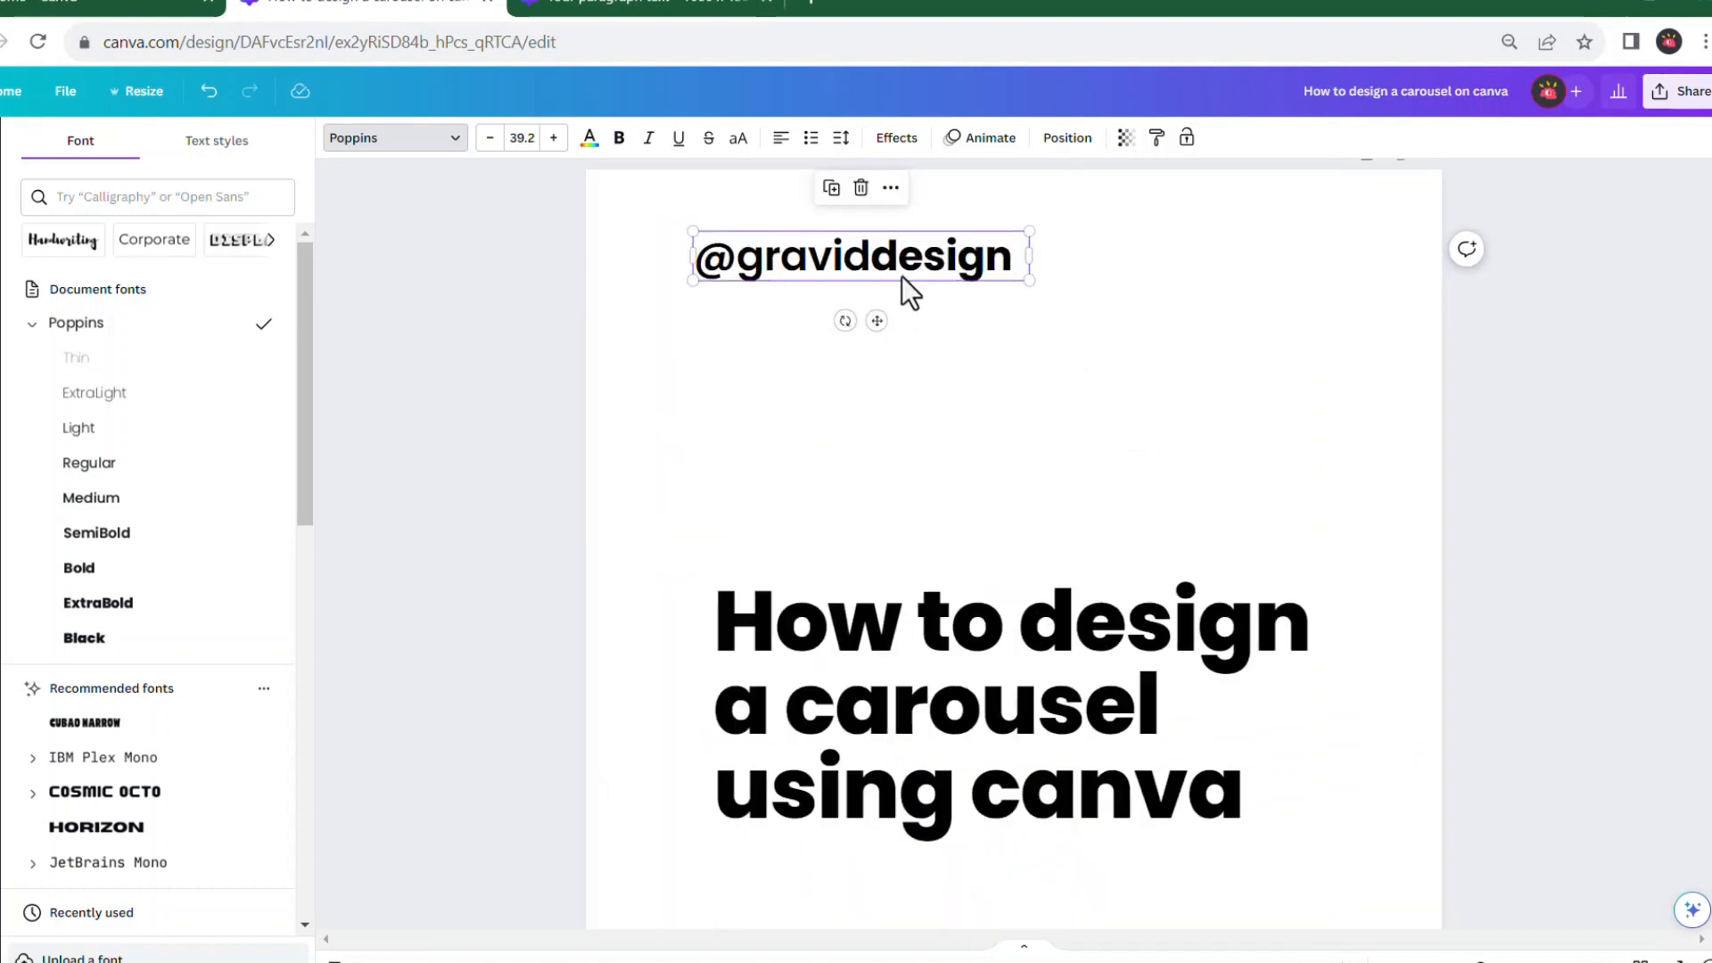
double_click(848, 272)
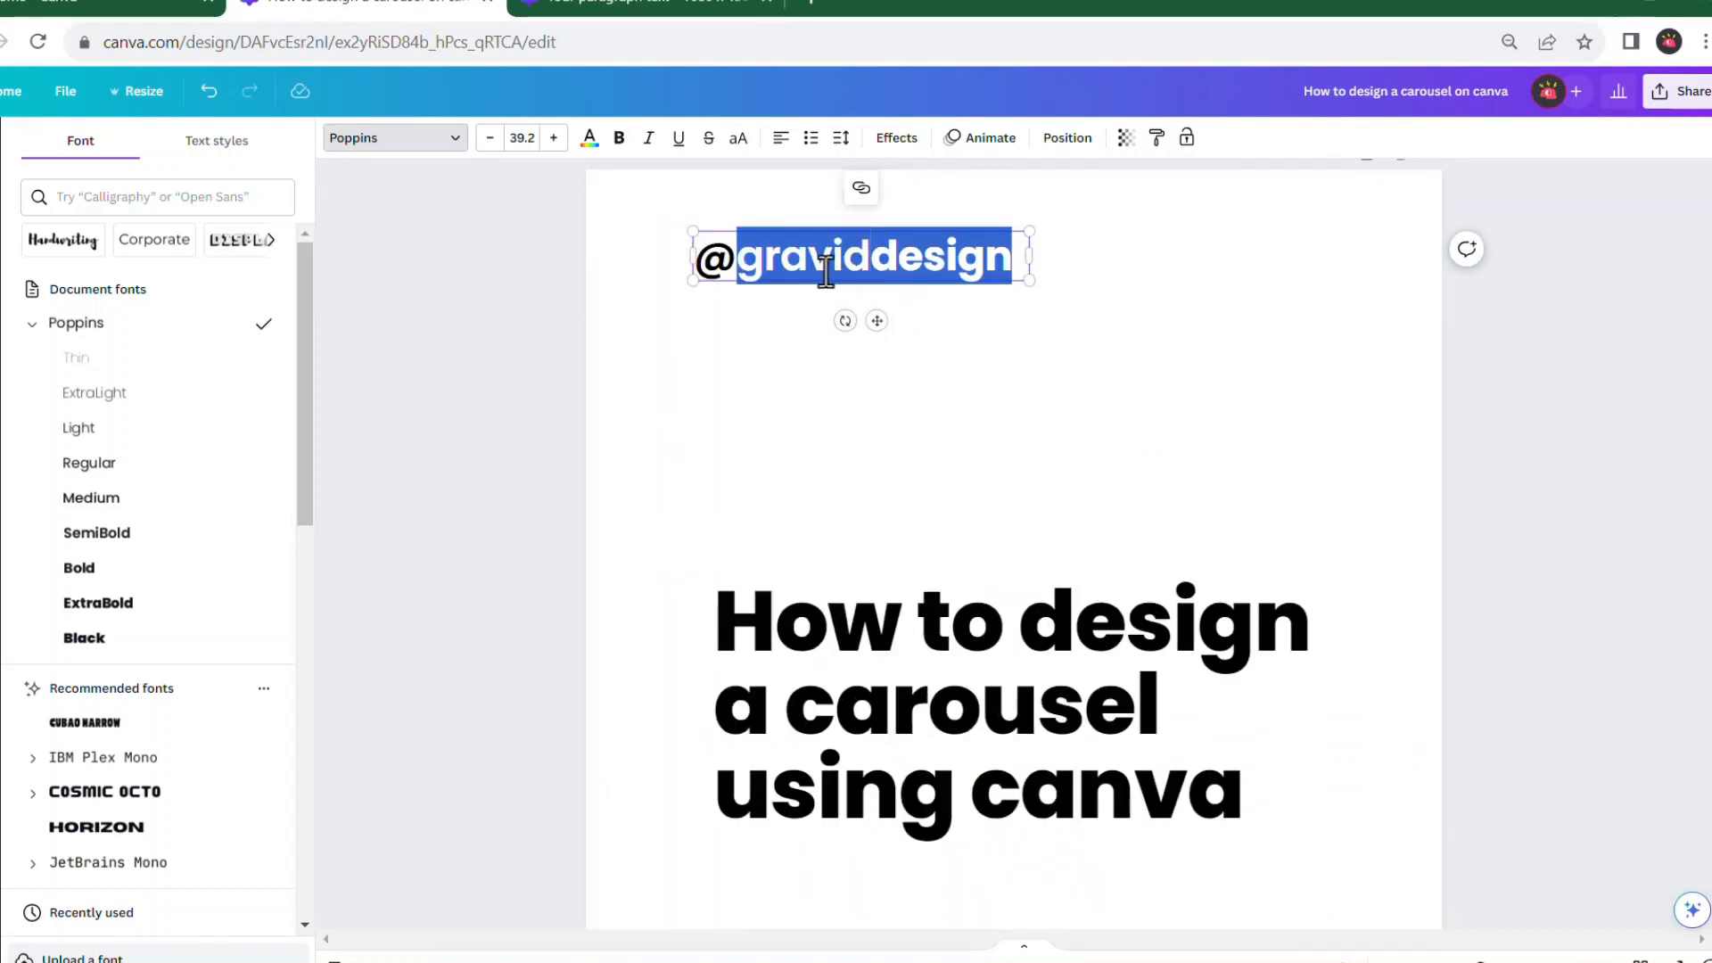
left_click(781, 269)
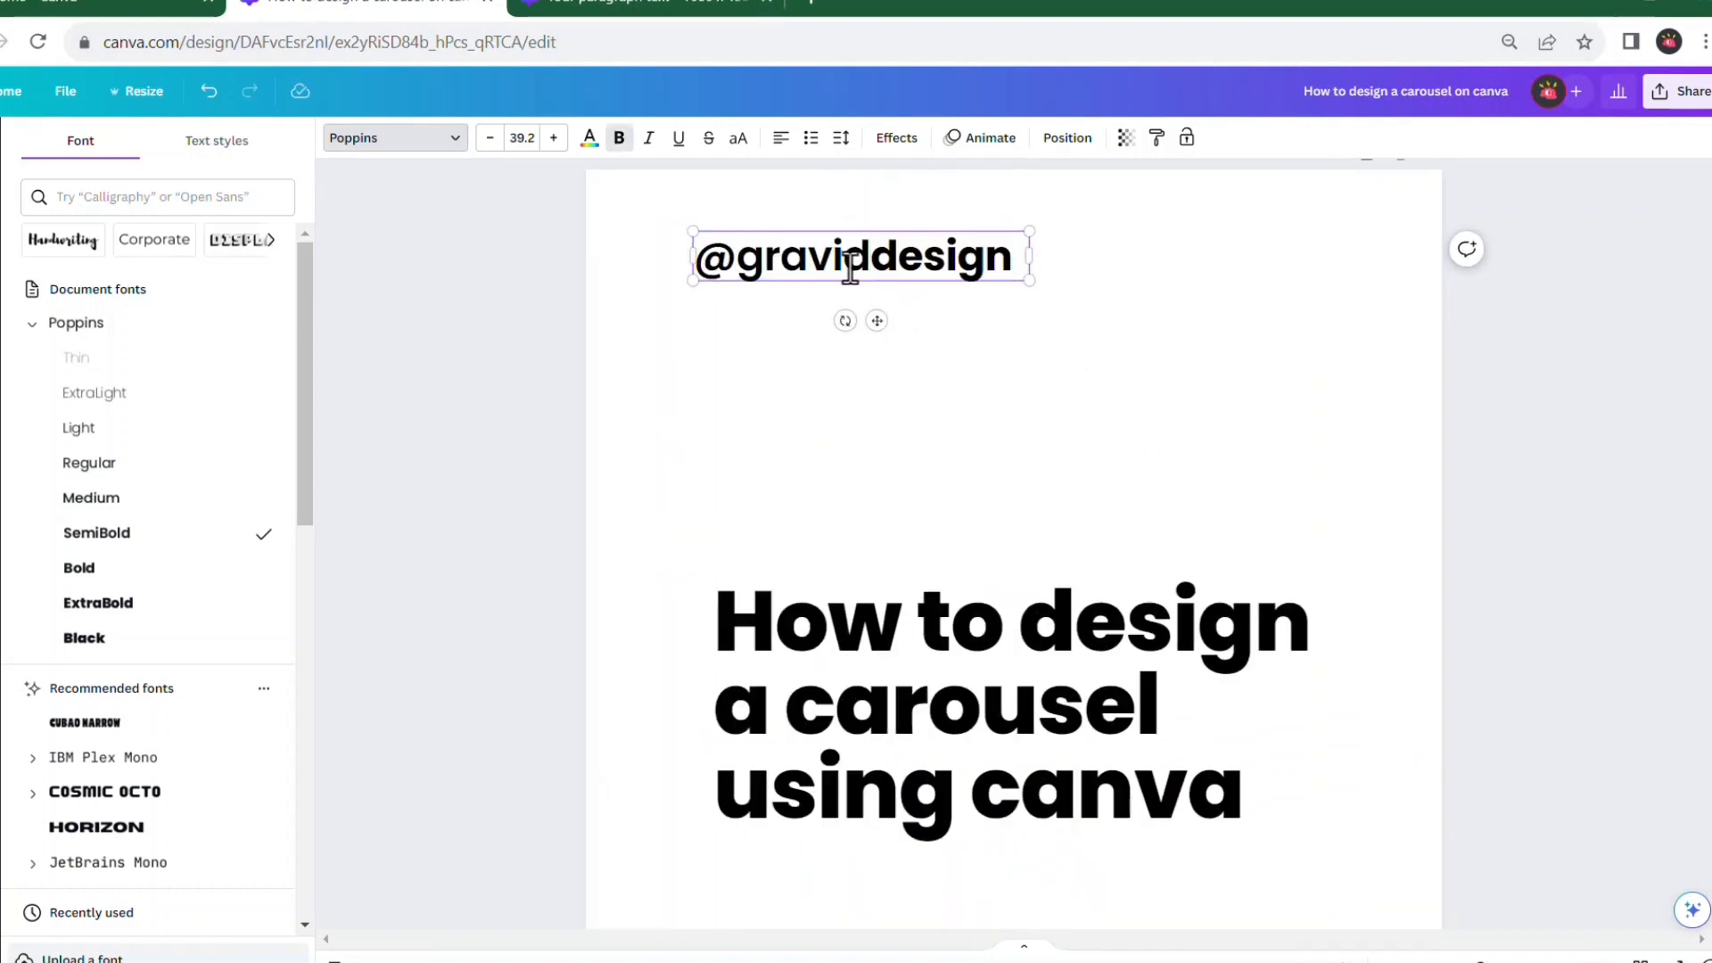
left_click_drag(869, 259, 506, 303)
left_click(189, 501)
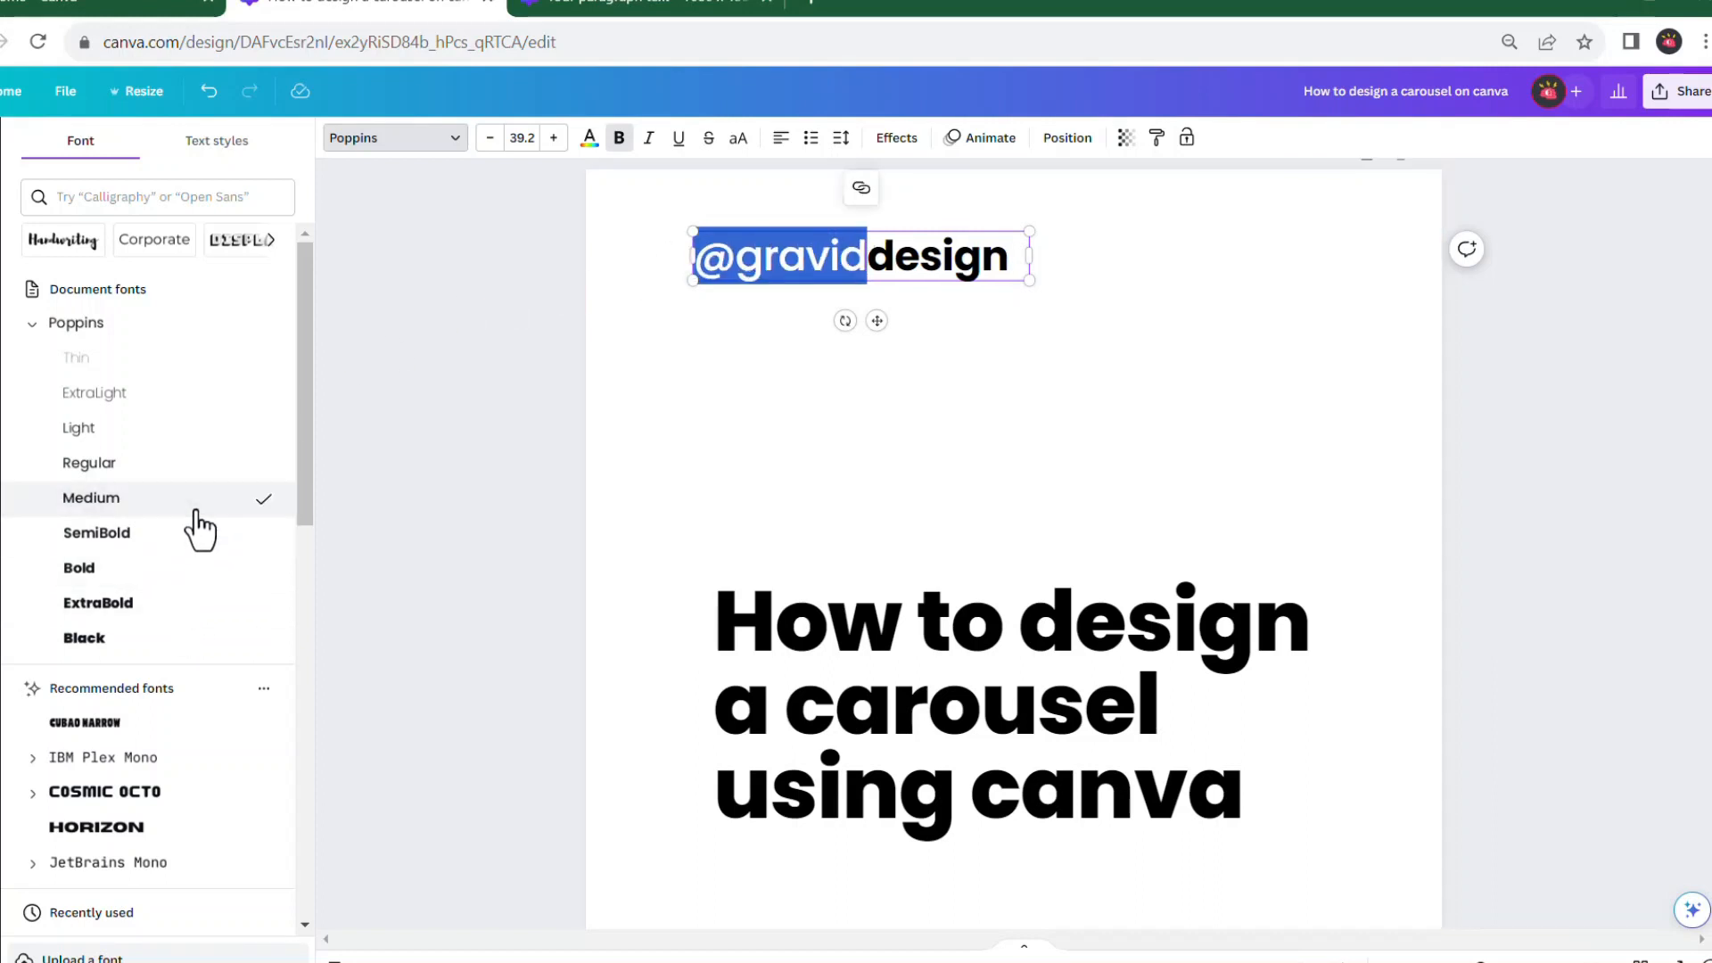
left_click_drag(870, 257, 1015, 258)
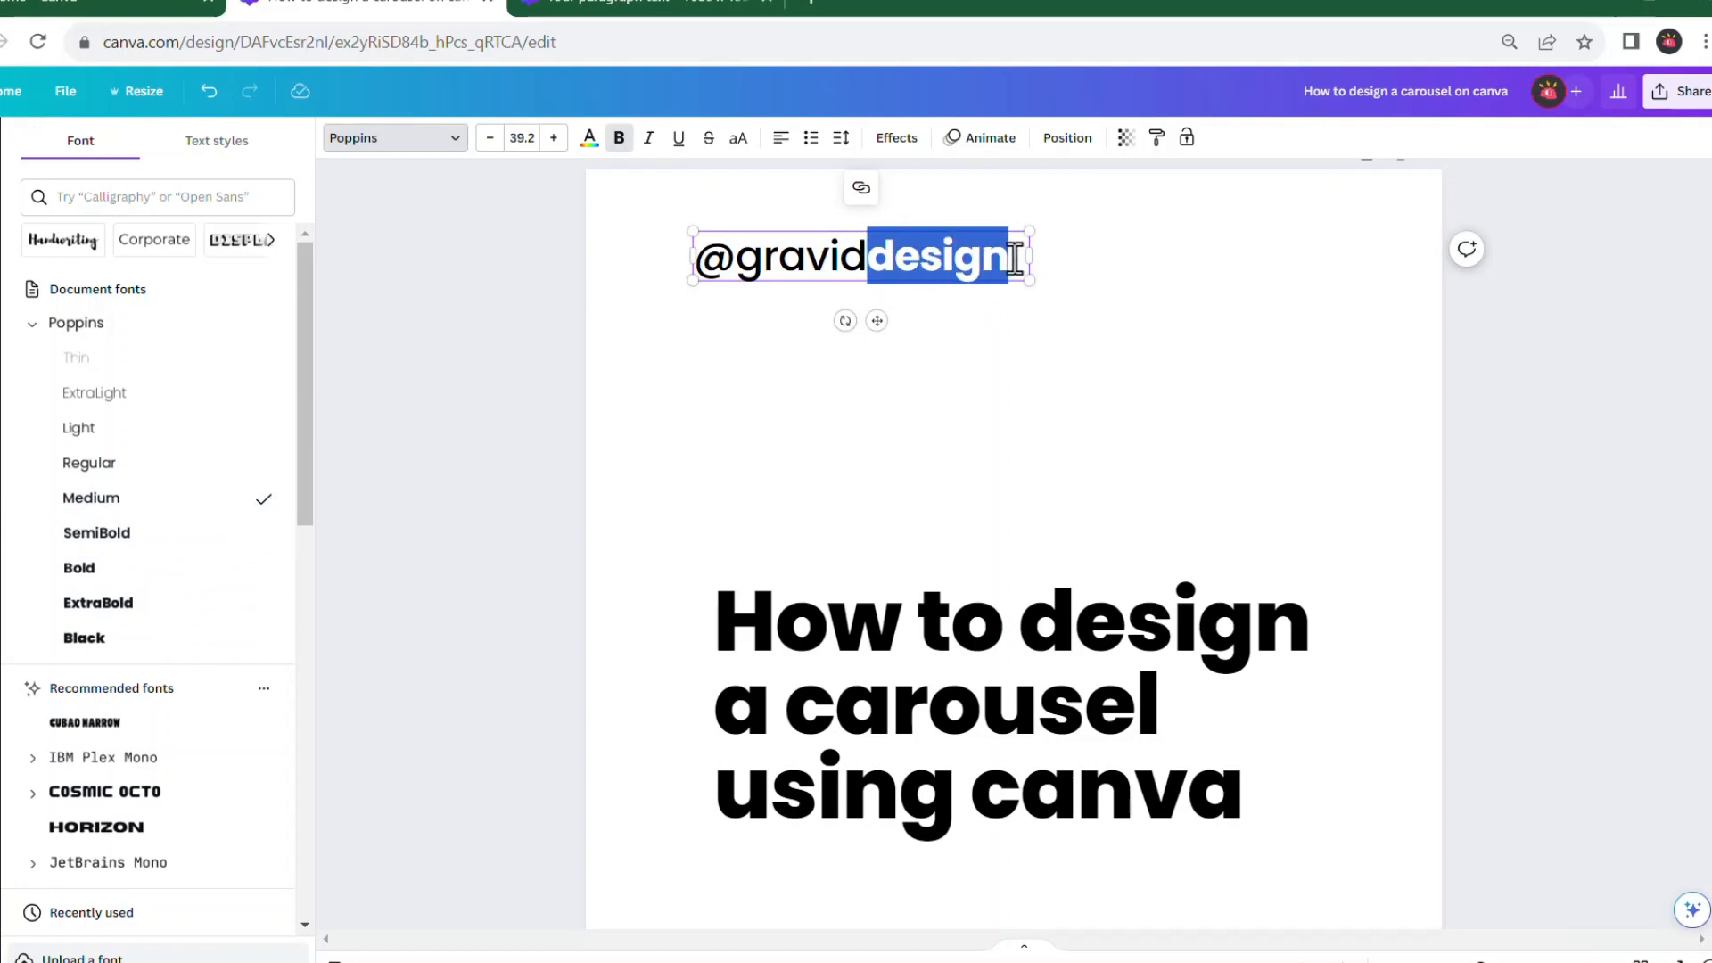
left_click(1098, 289)
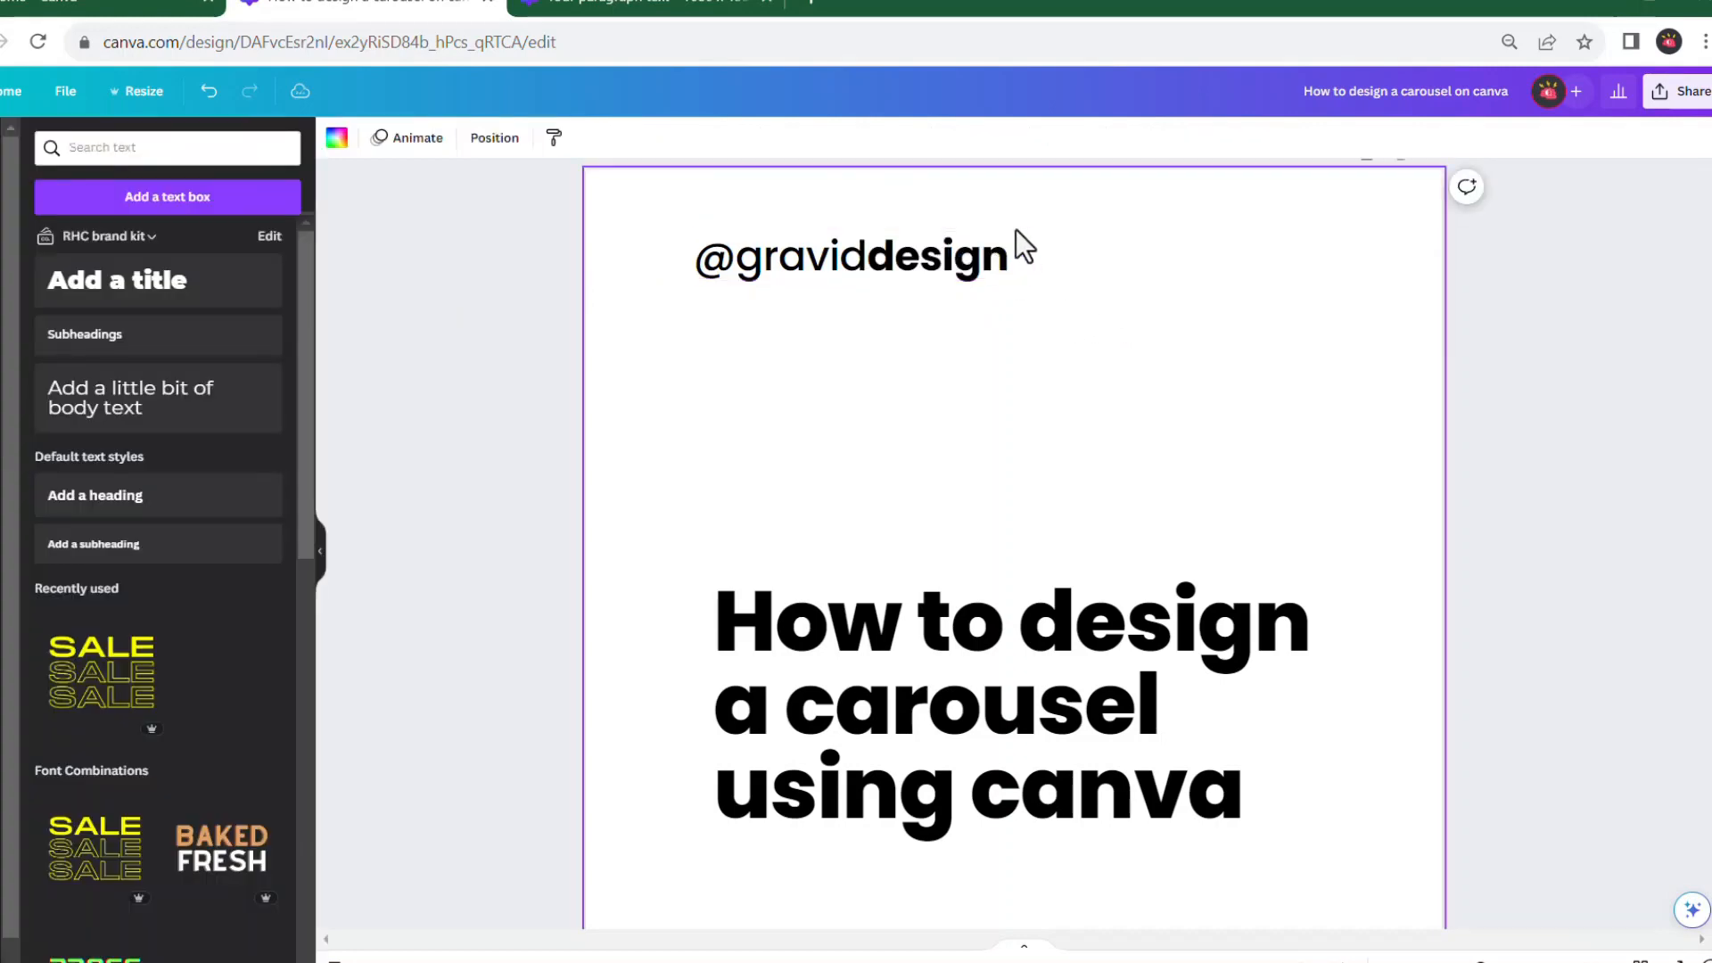
left_click(682, 7)
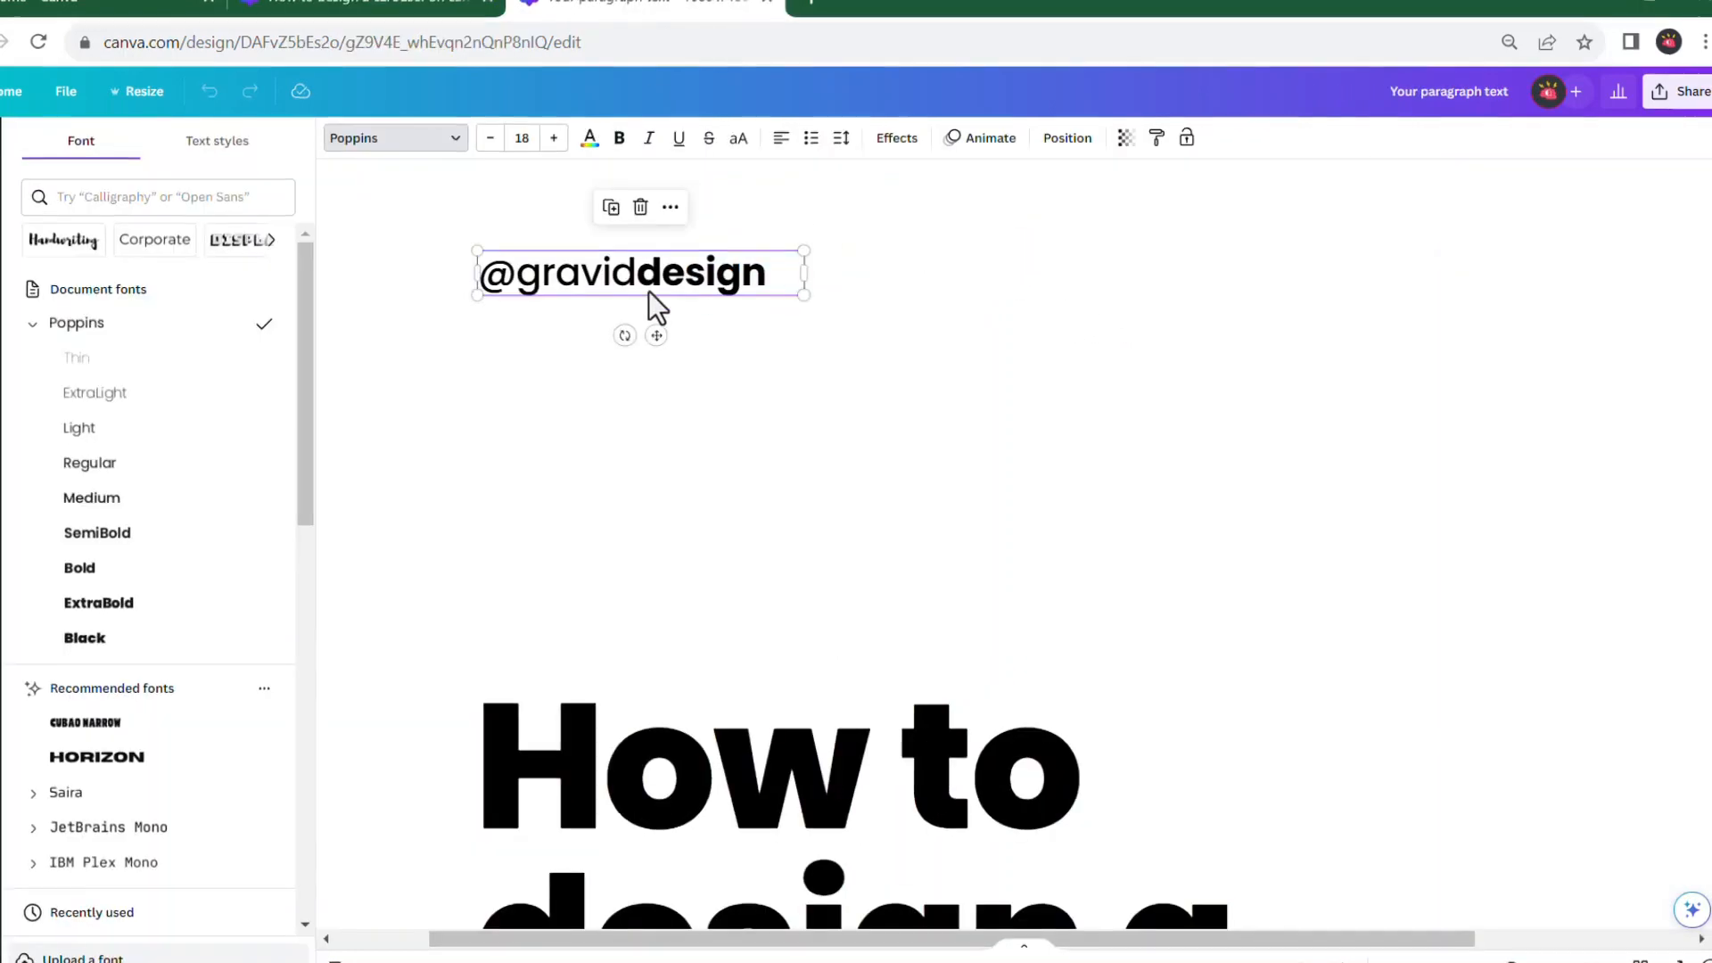
left_click(511, 11)
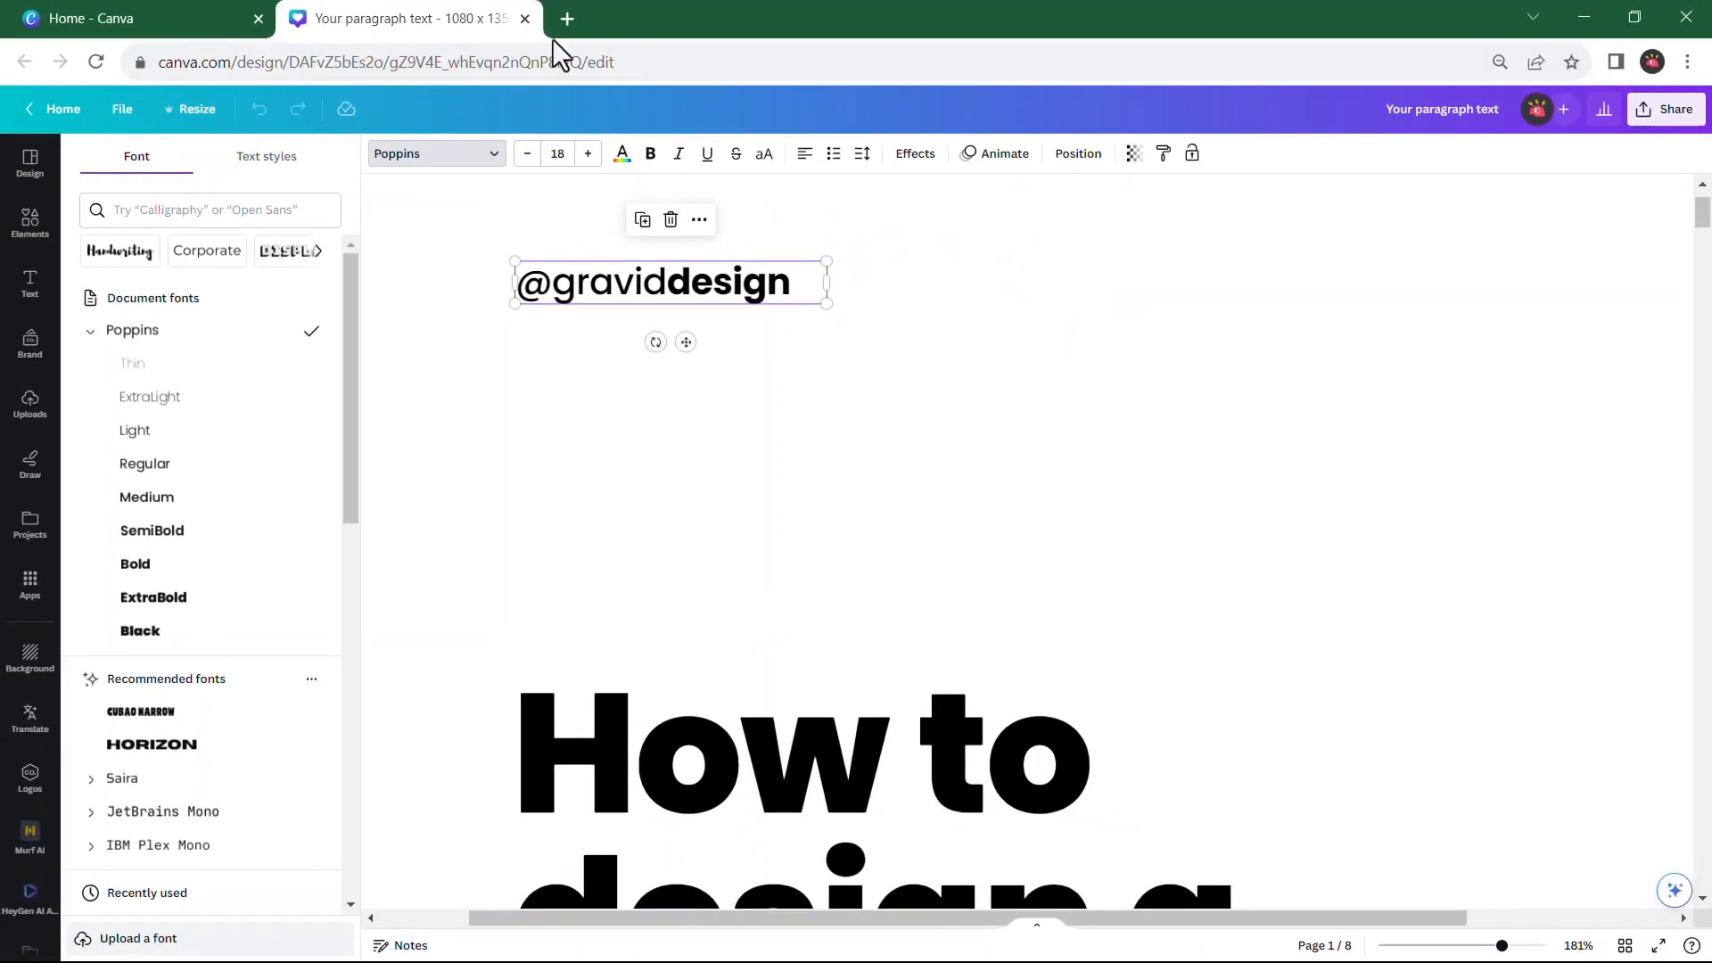
left_click(207, 19)
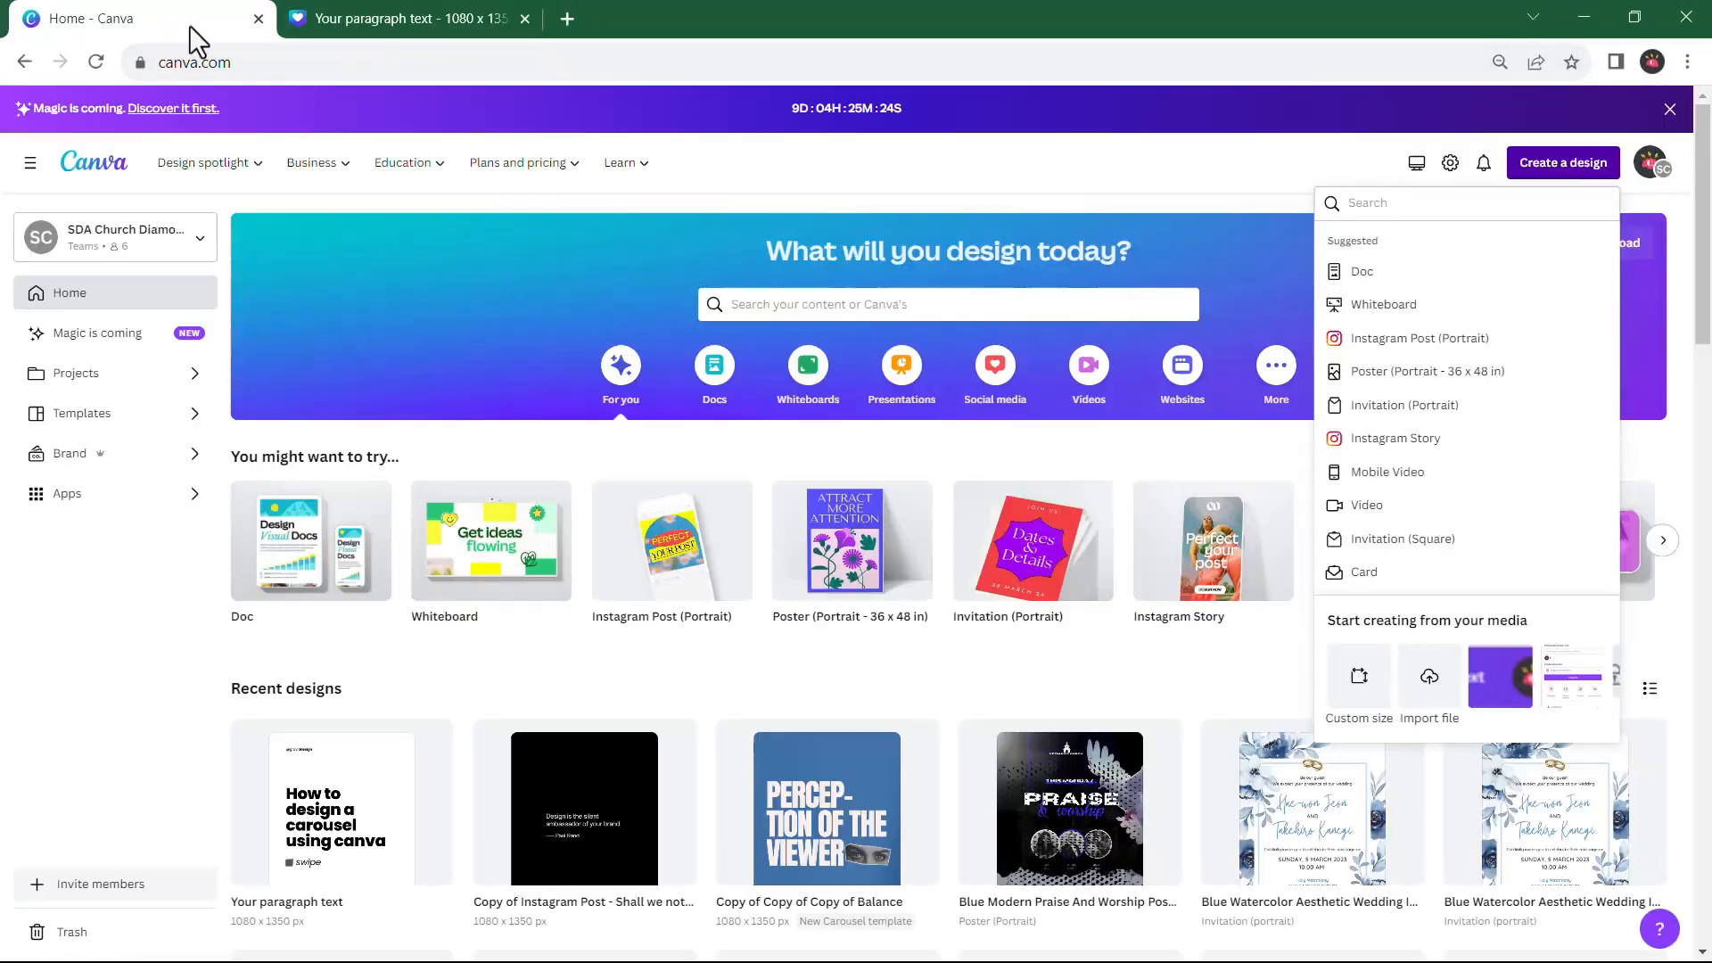
left_click(283, 865)
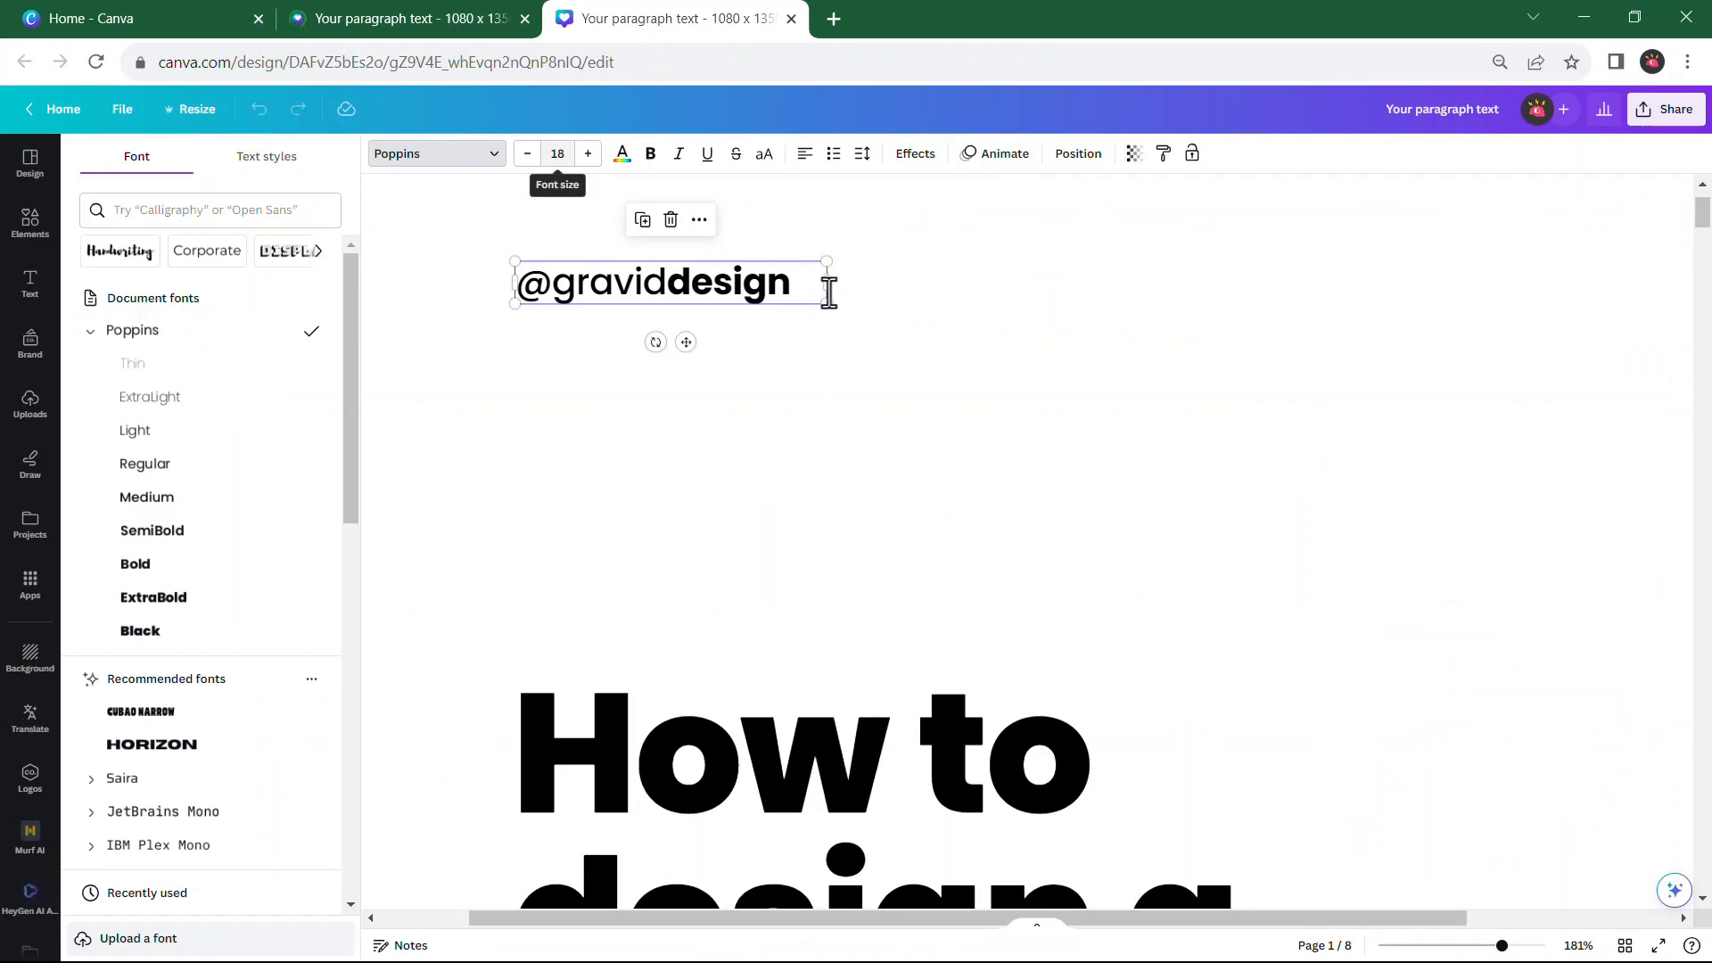
mouse_move(424, 22)
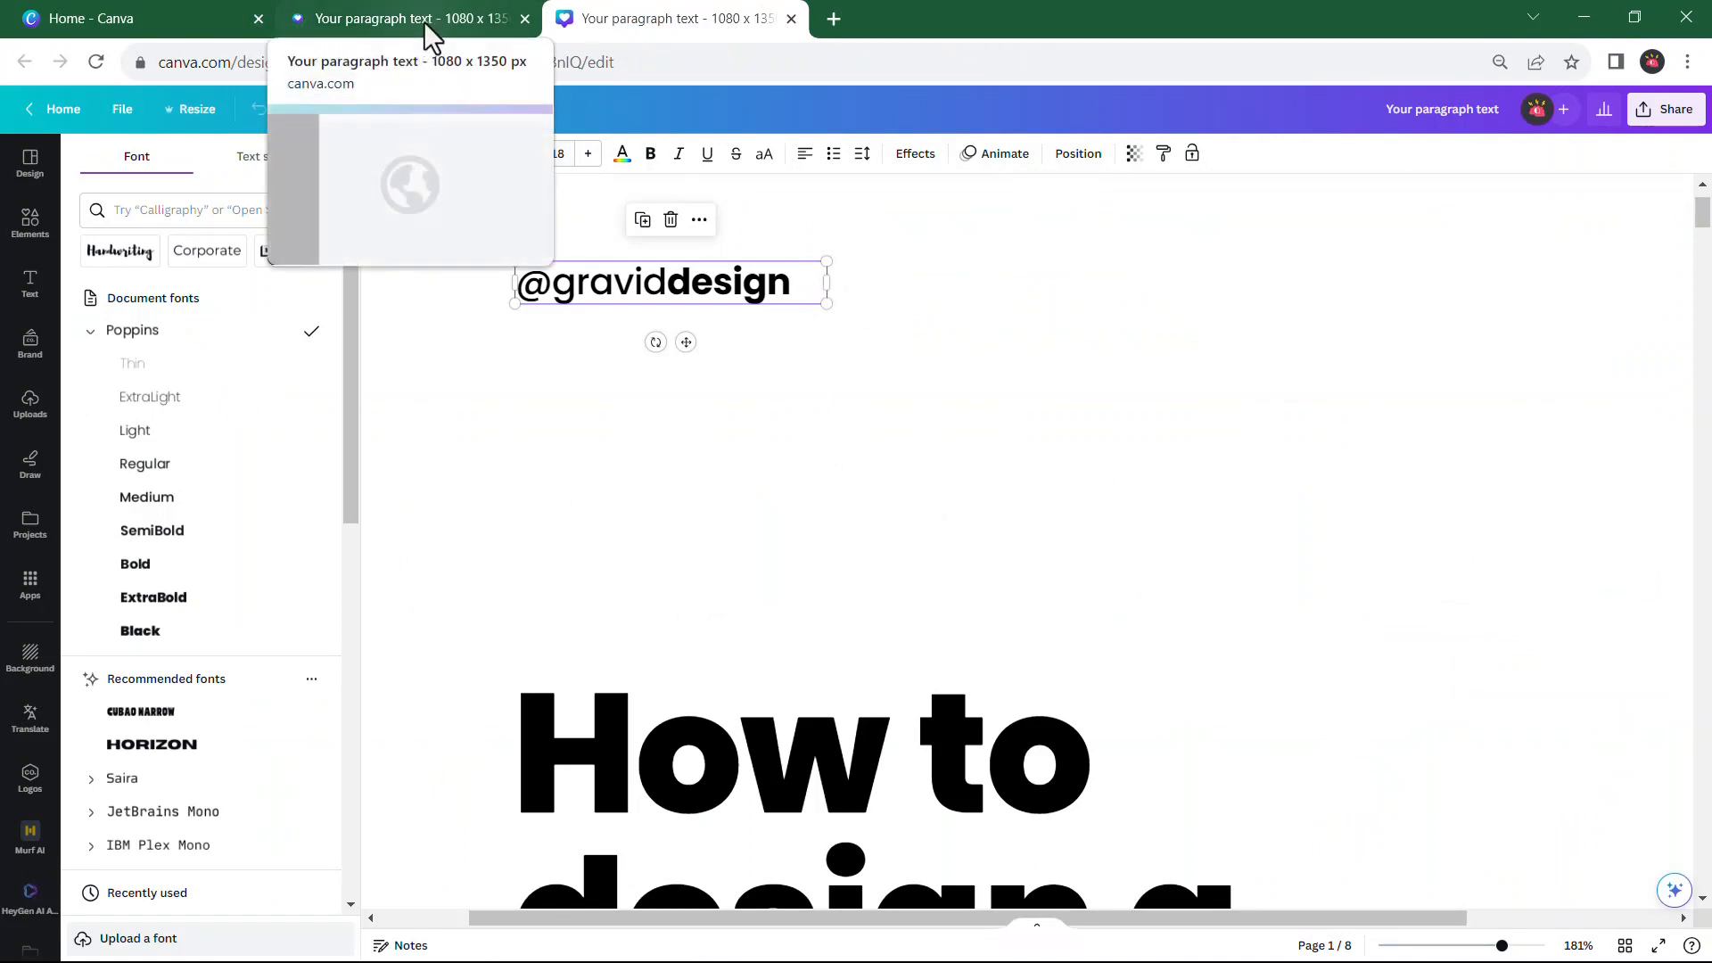
left_click(372, 23)
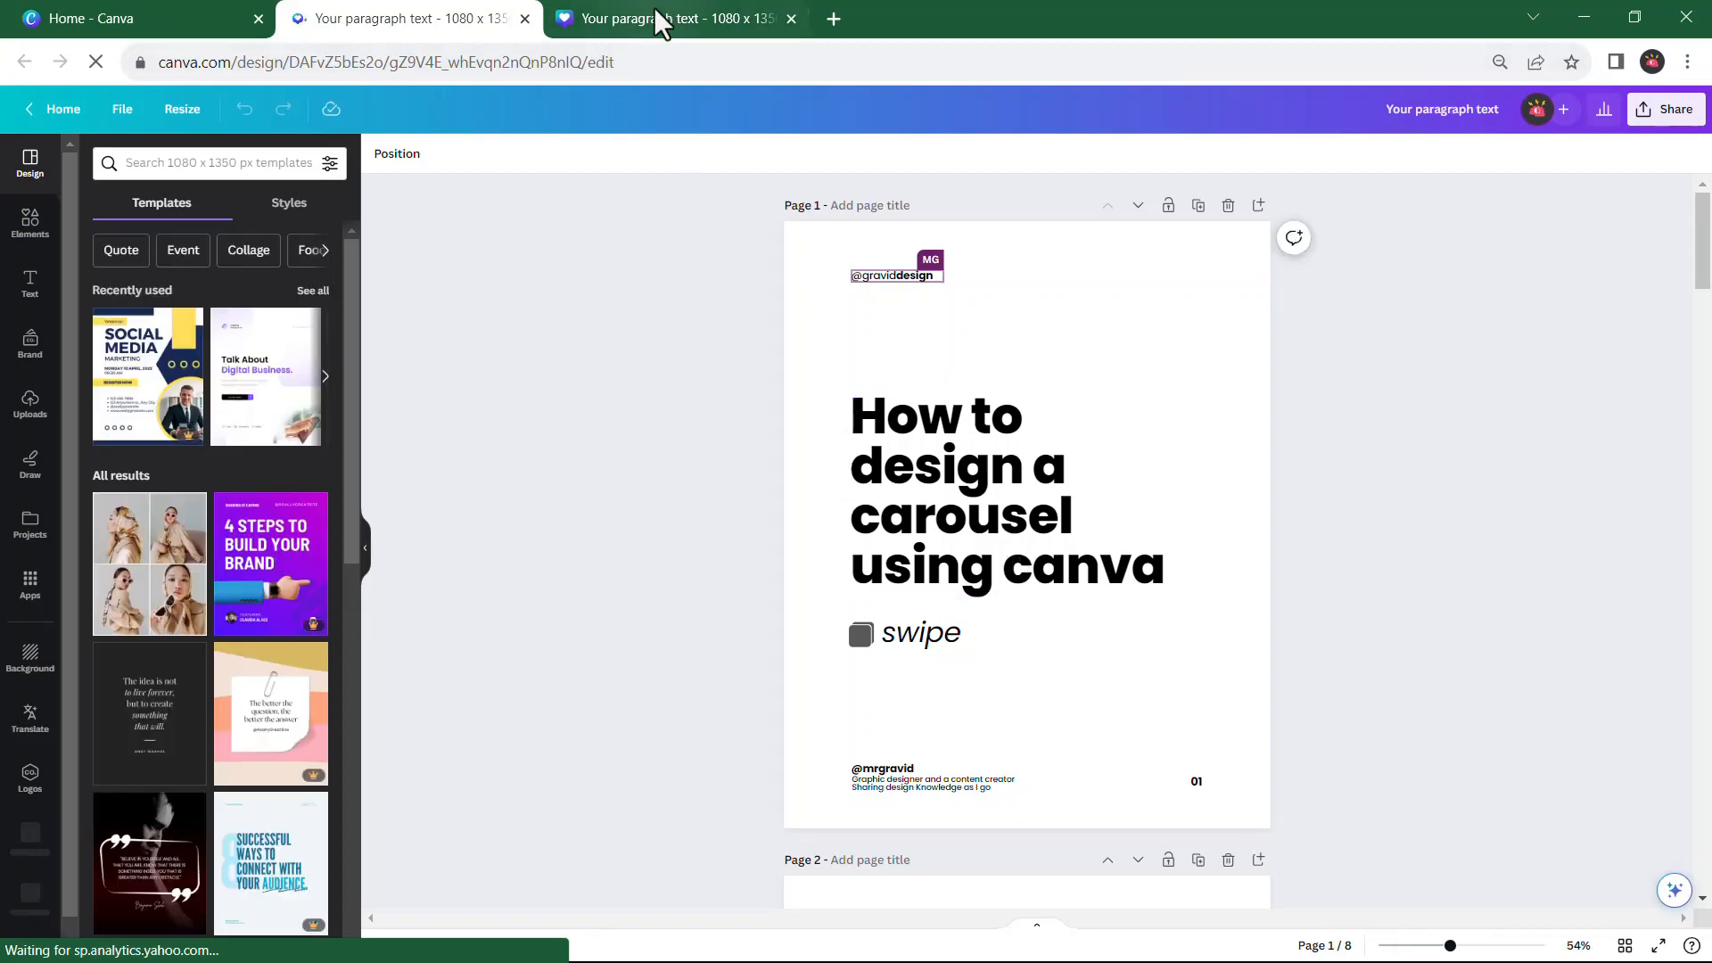
left_click(635, 27)
scroll(891, 280, "down", 2)
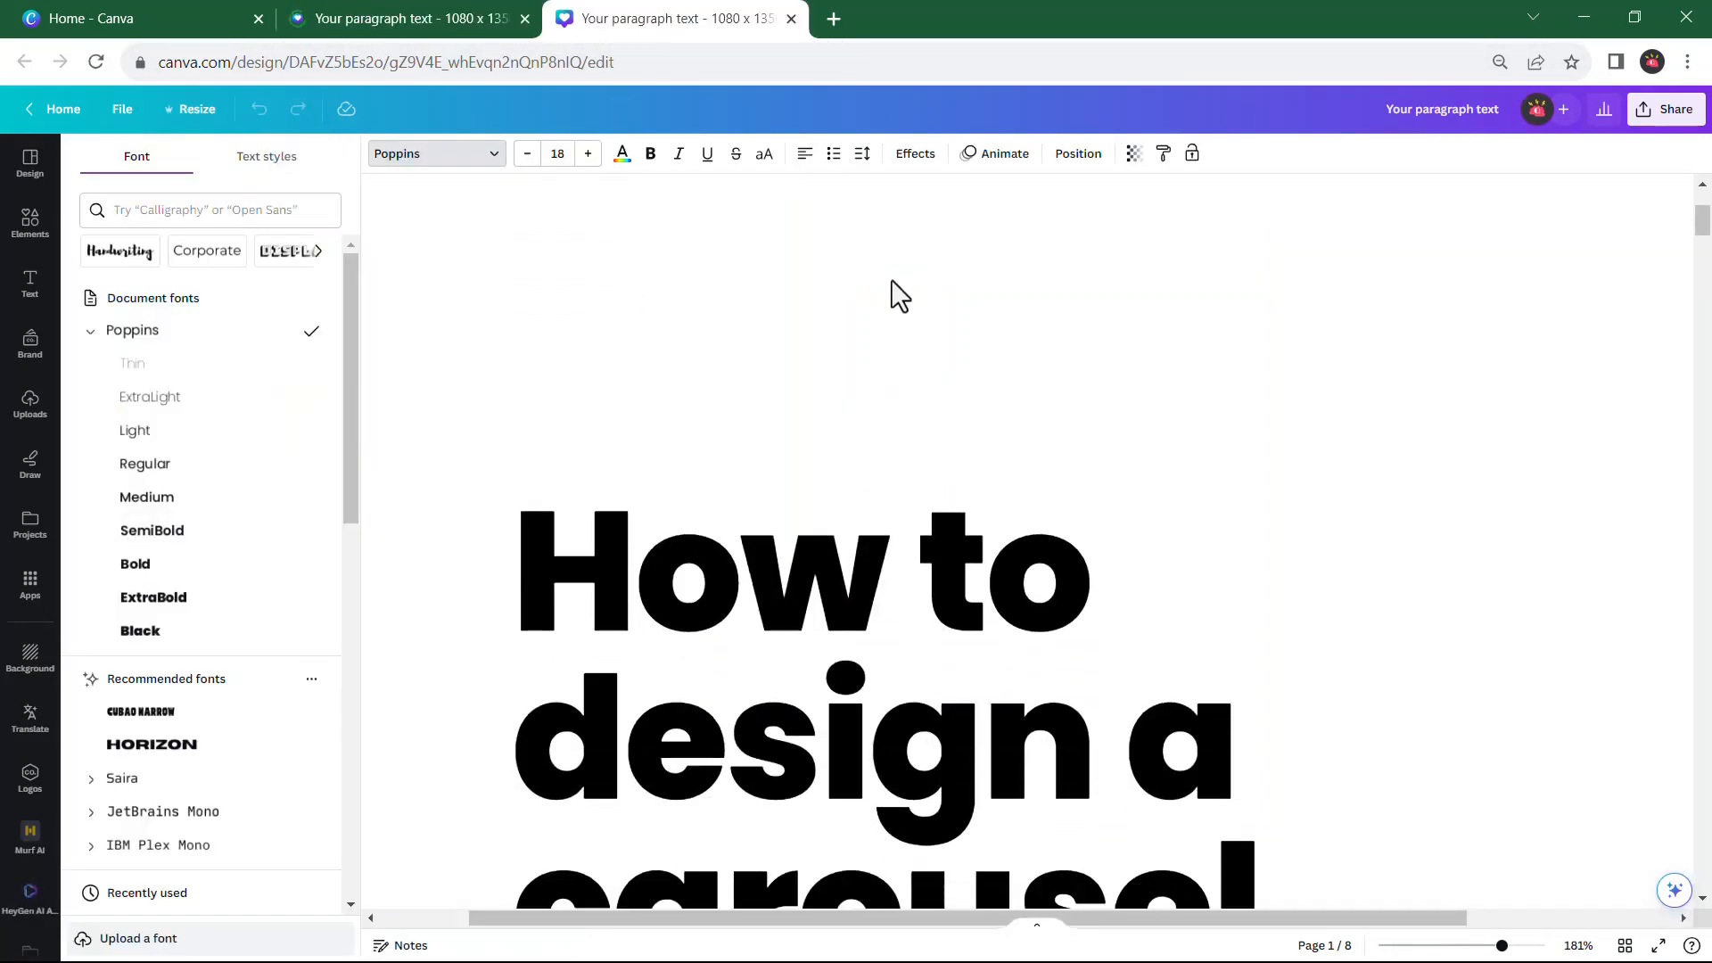
scroll(891, 280, "down", 5, "ctrl")
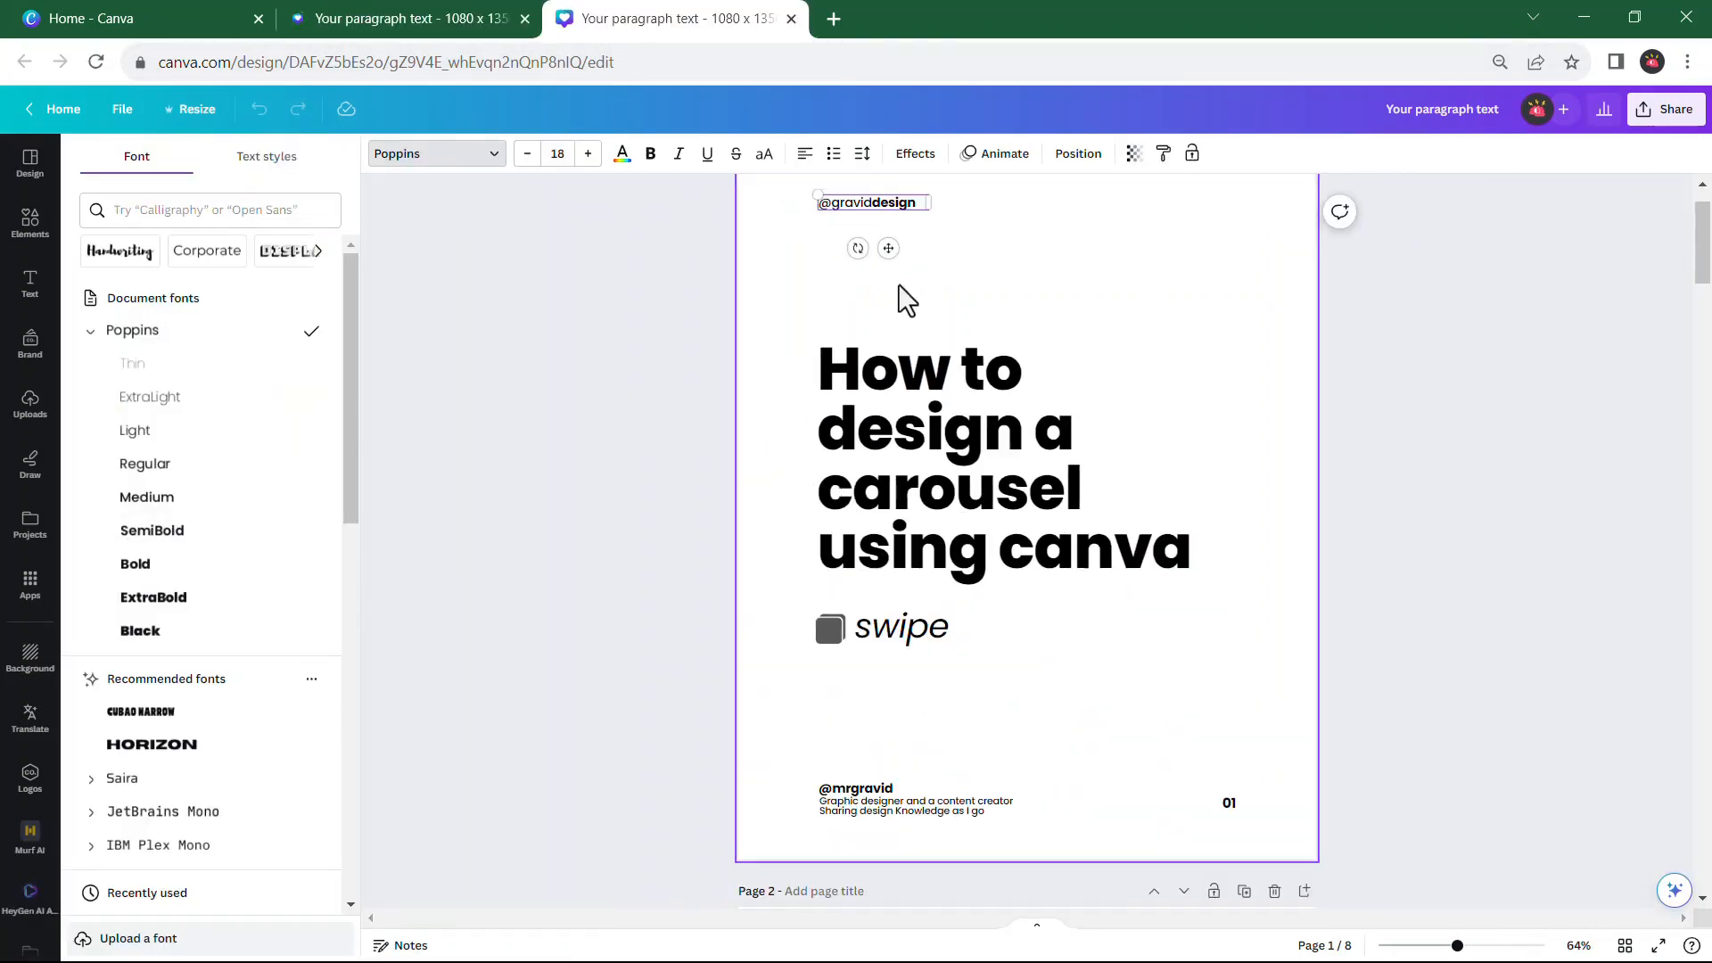
left_click(525, 19)
Refresh the Canva home page and reopen the recent design "How to design a carousel on canva"
left_click(114, 20)
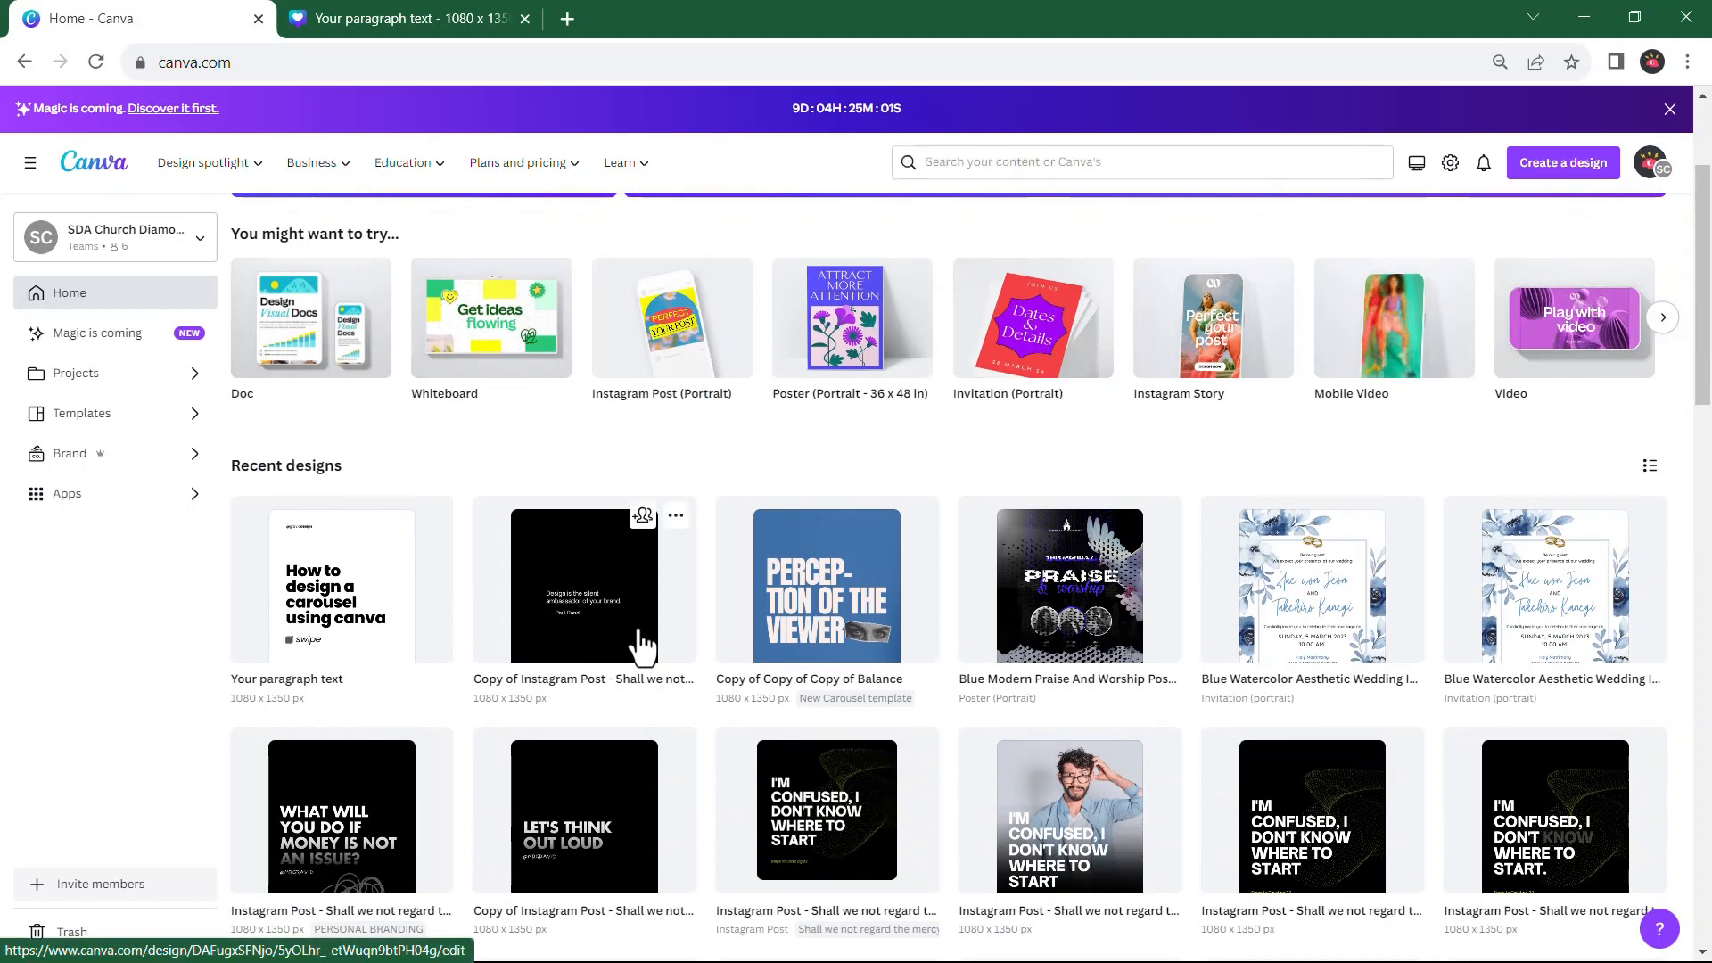
scroll(983, 339, "up", 3)
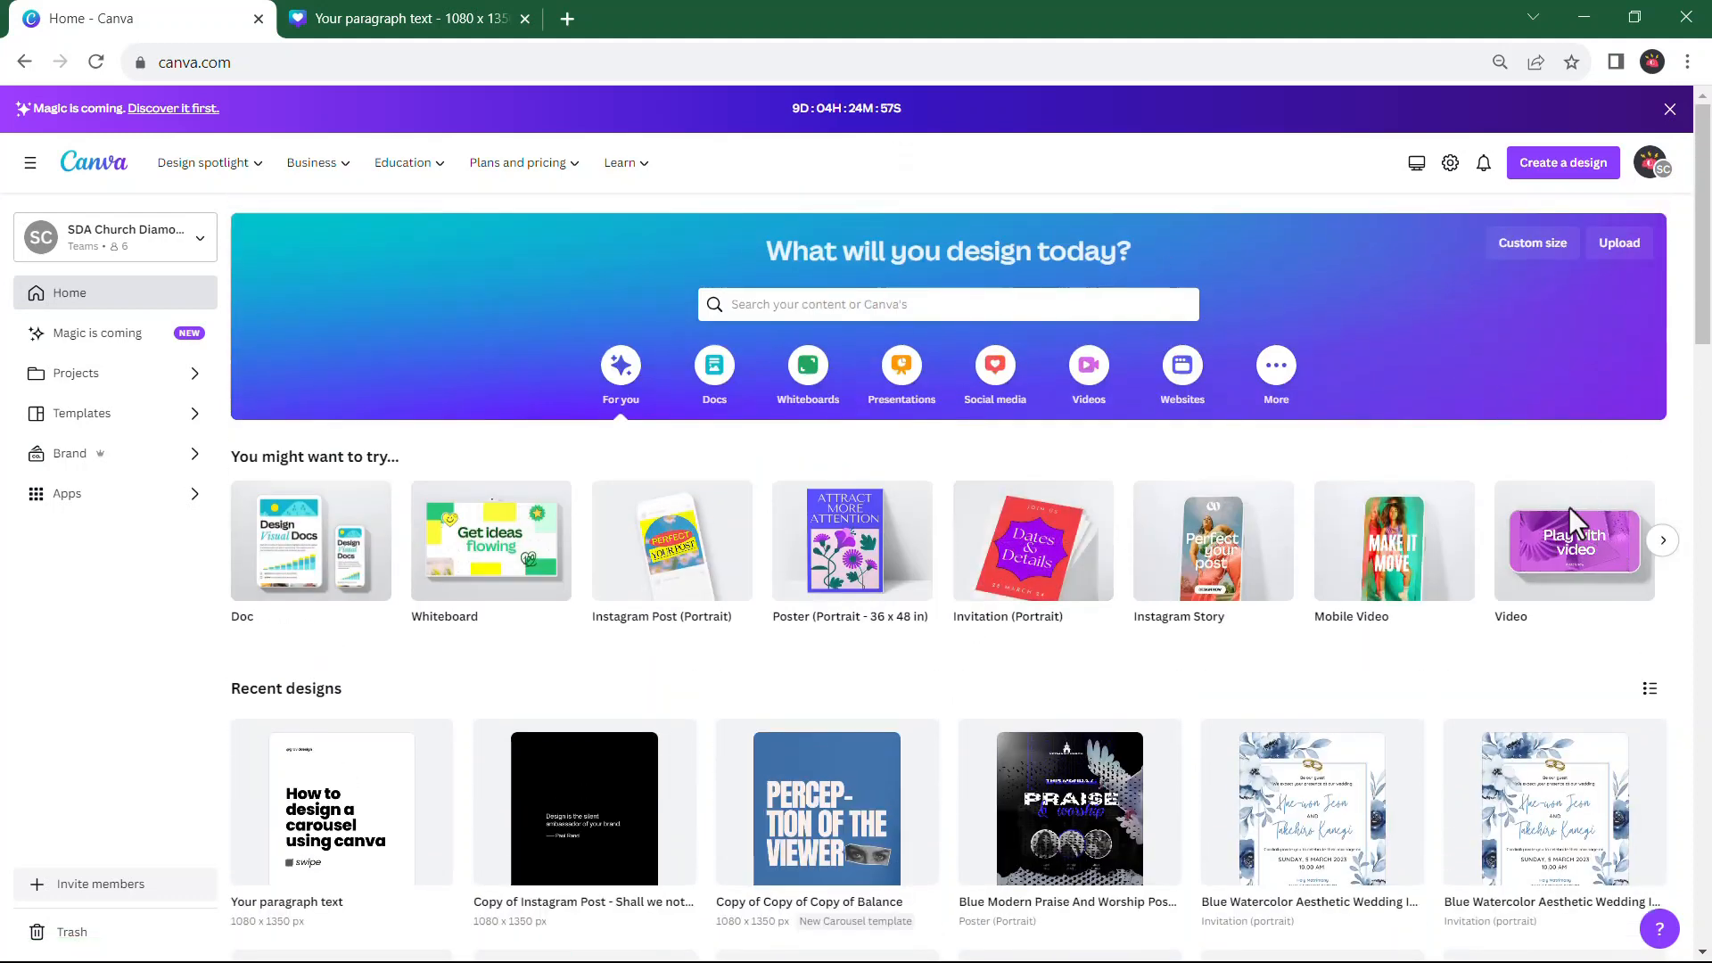
left_click(98, 70)
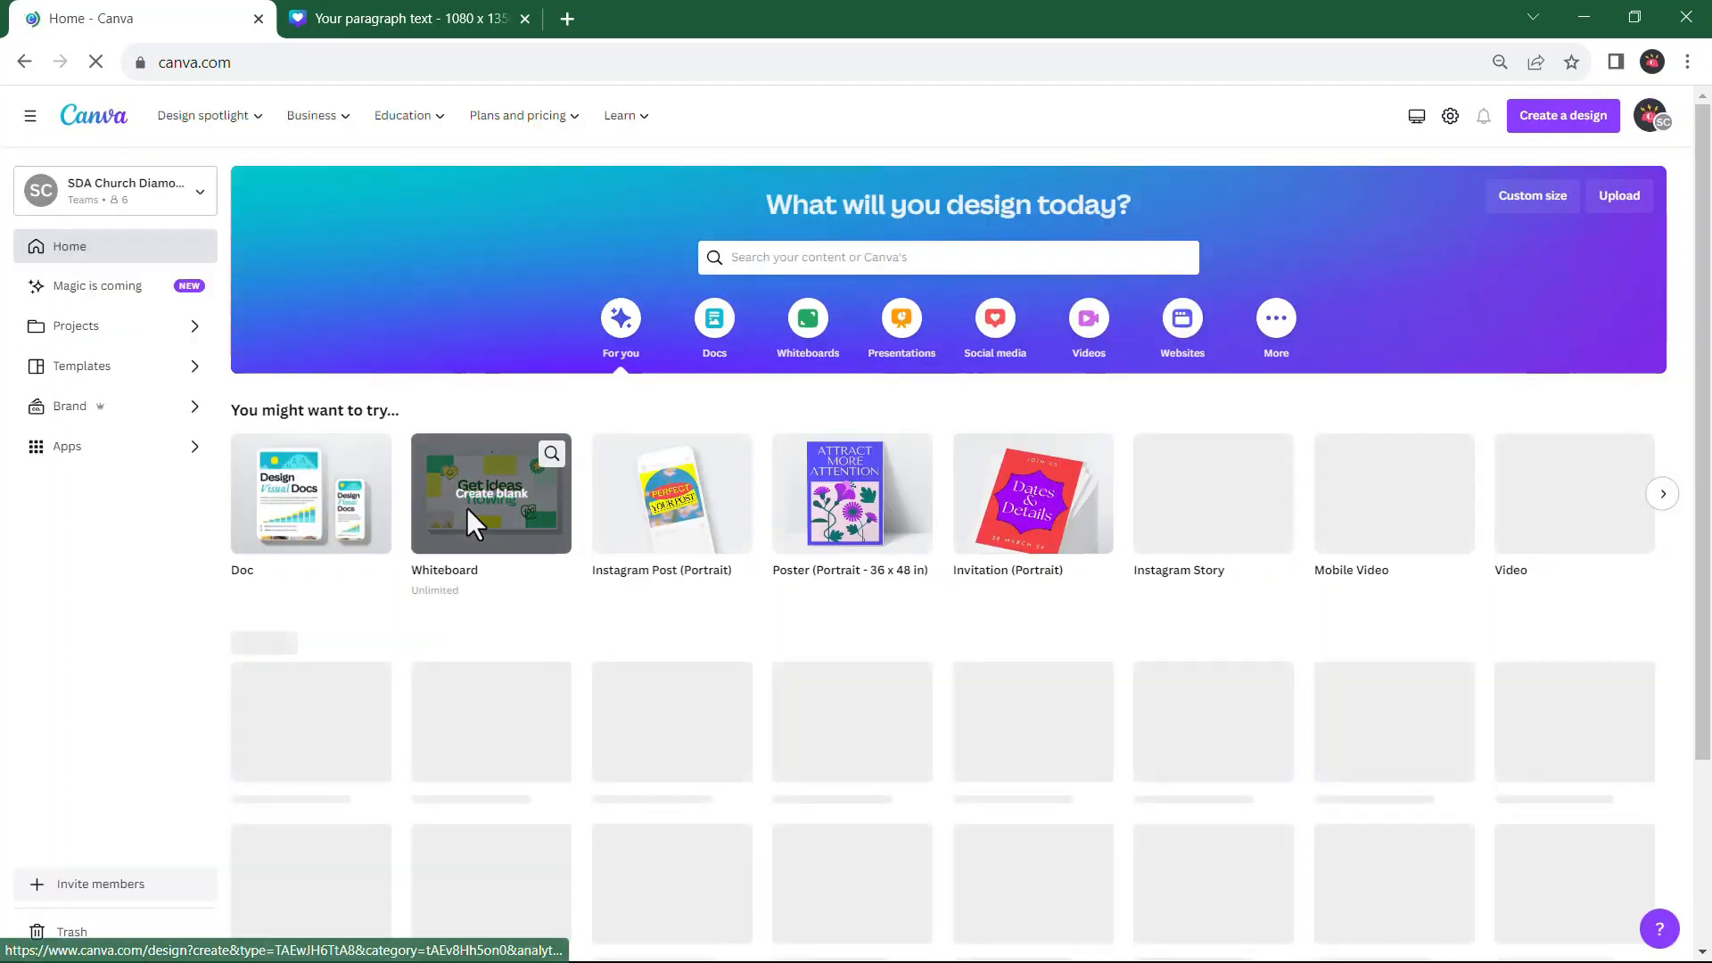
scroll(535, 606, "down", 1)
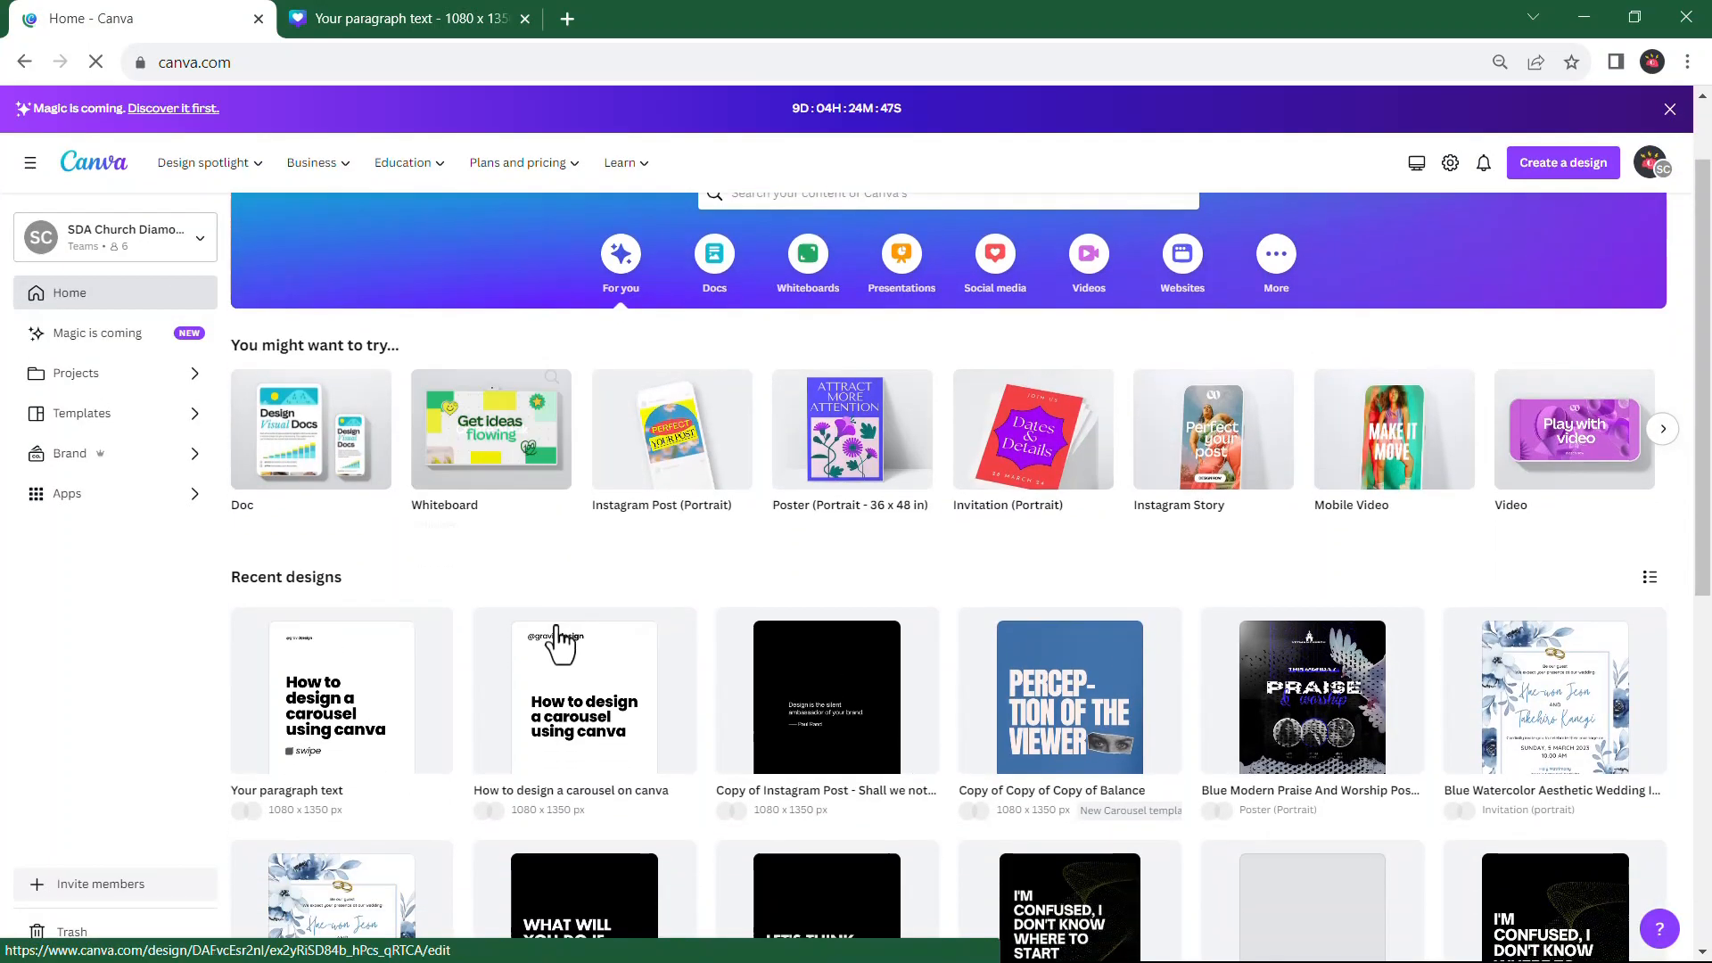
left_click(574, 716)
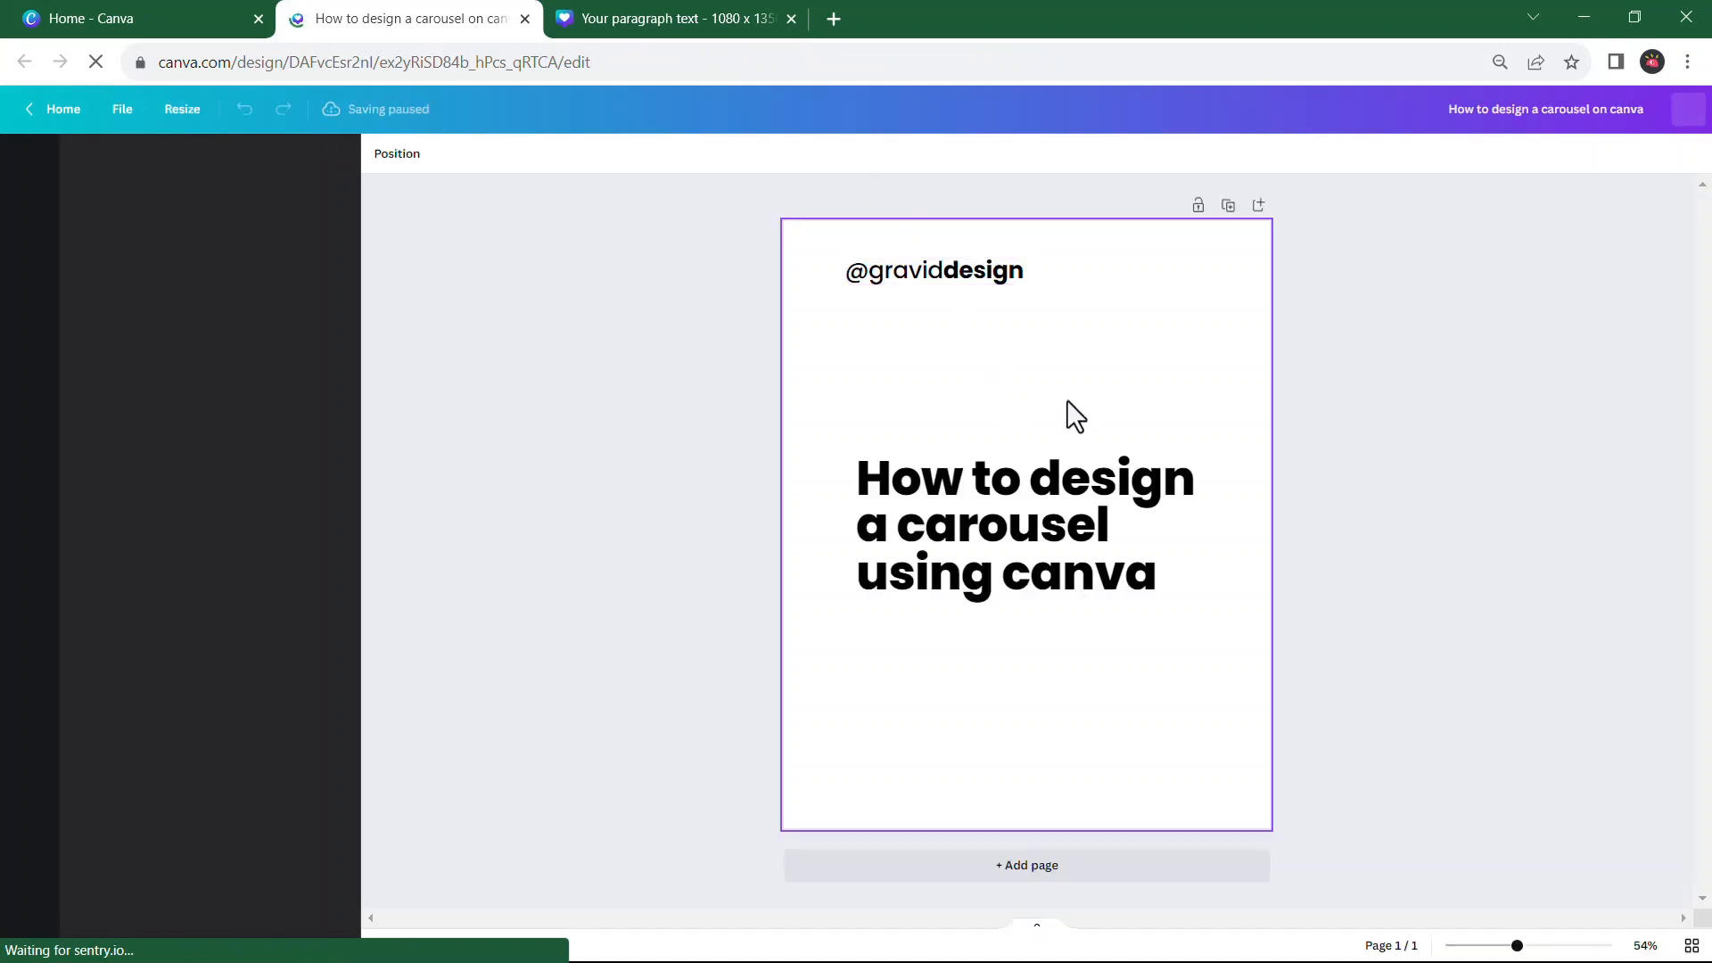
left_click(998, 277)
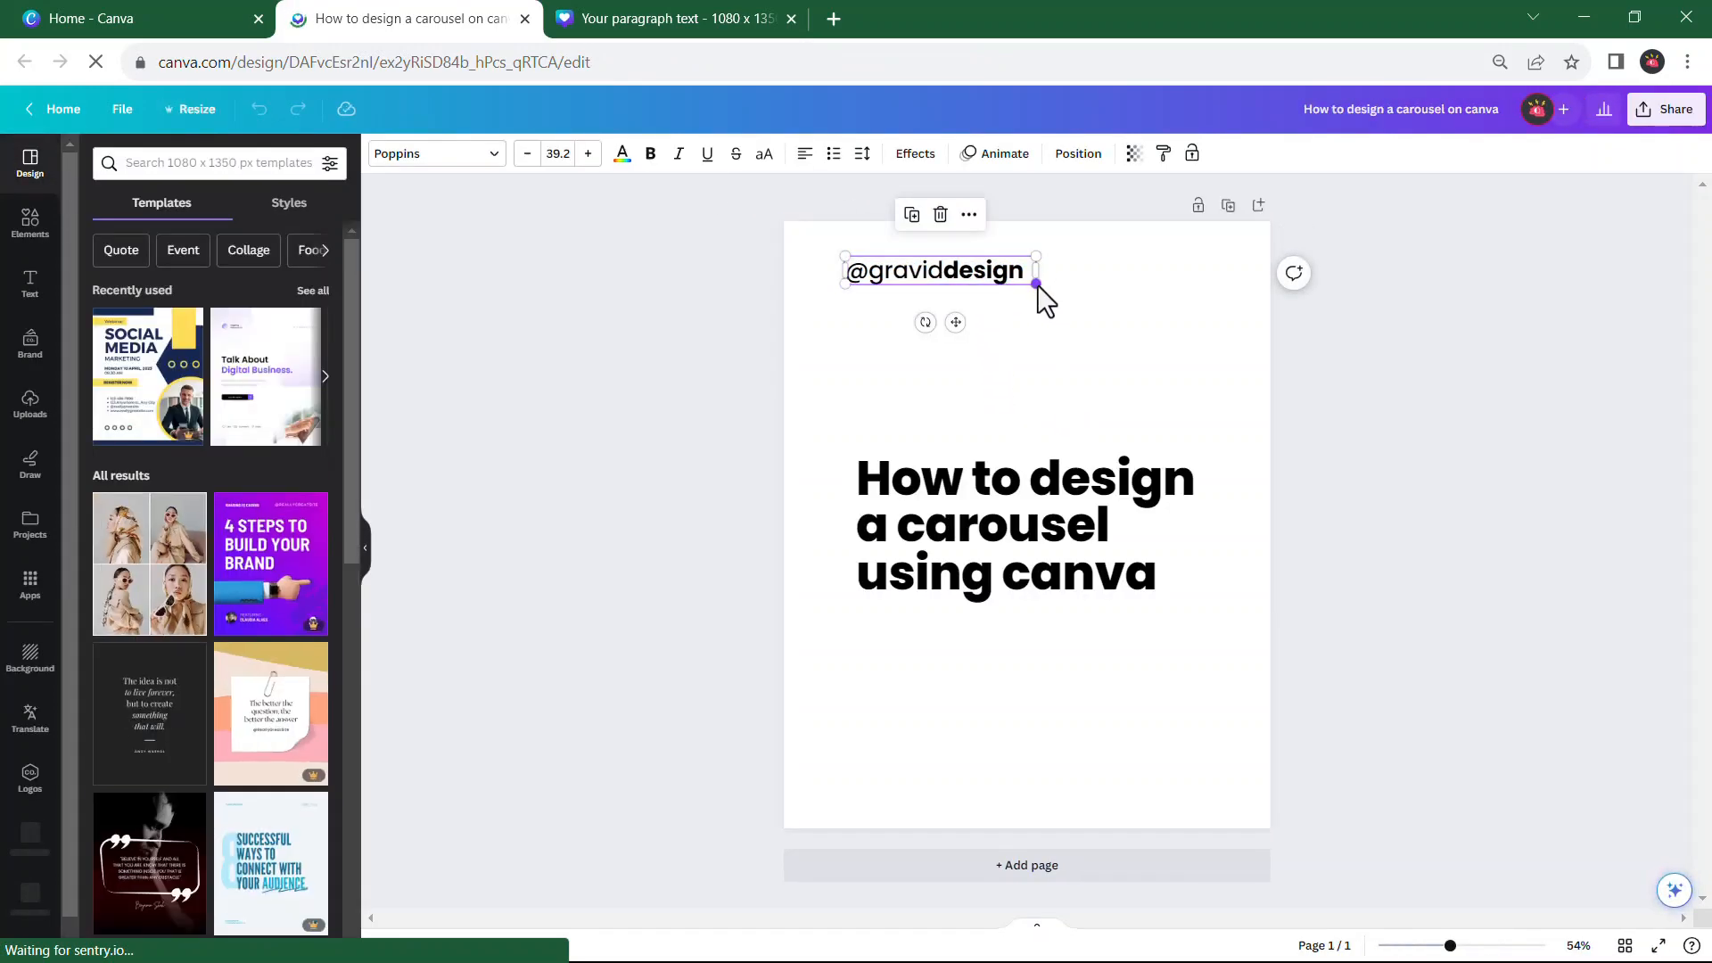
left_click_drag(1035, 284, 952, 270)
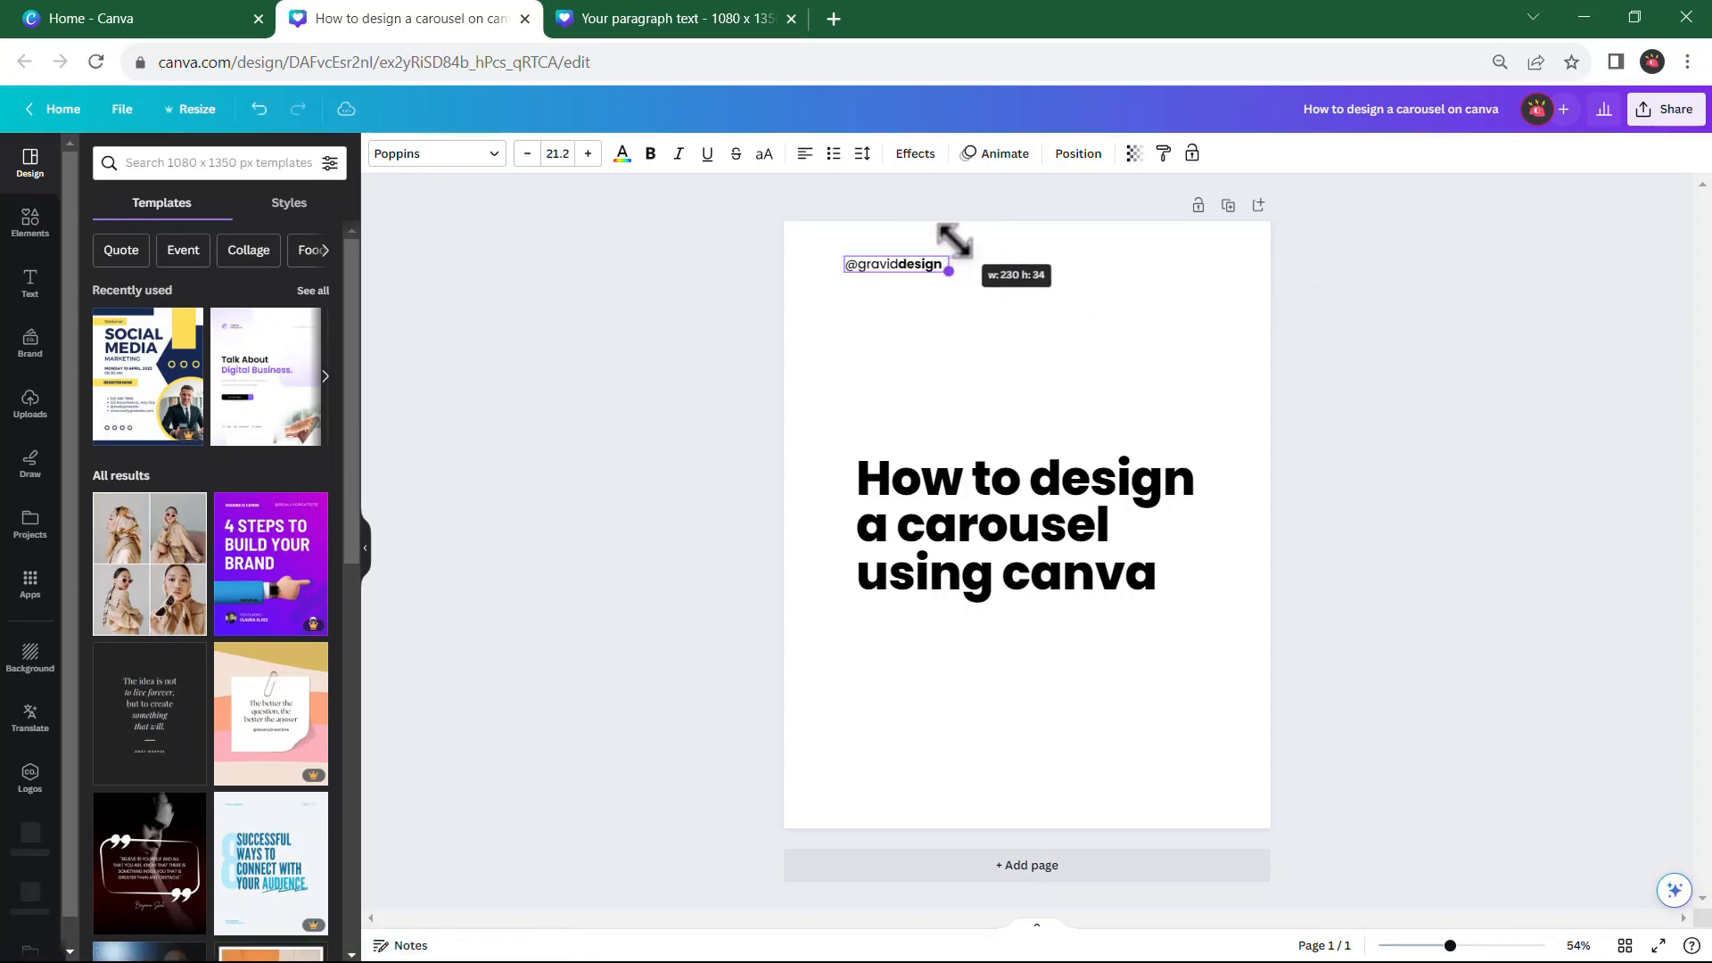
left_click(565, 153)
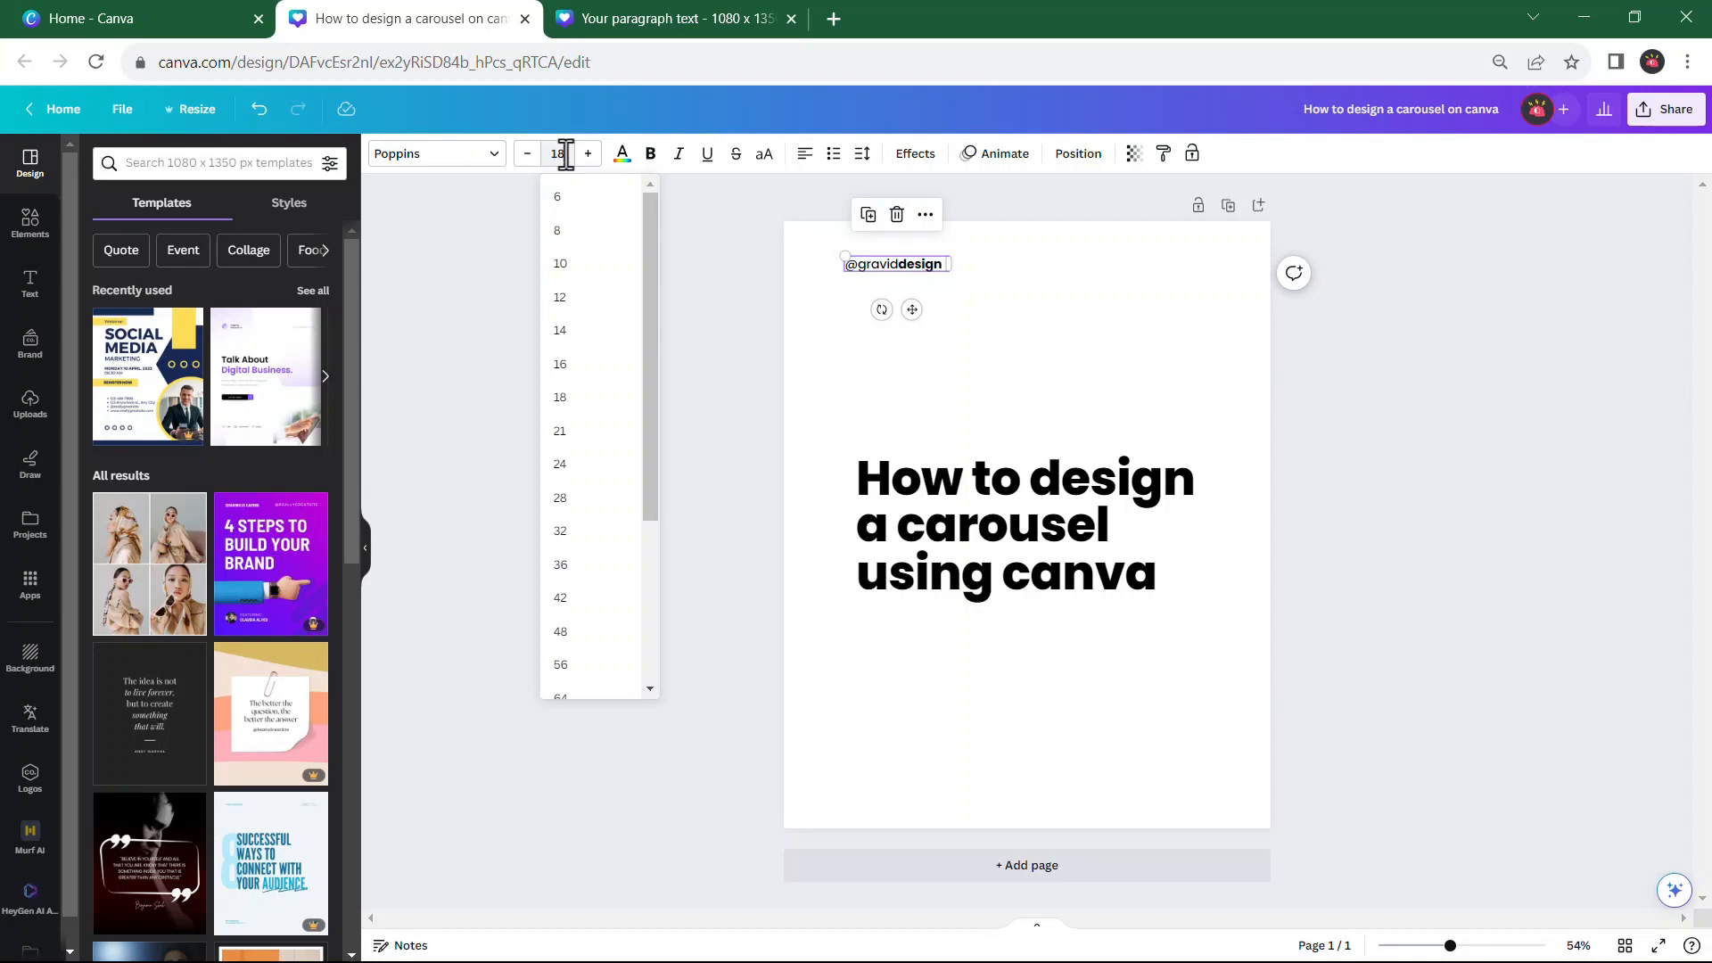
type("18")
key("Return")
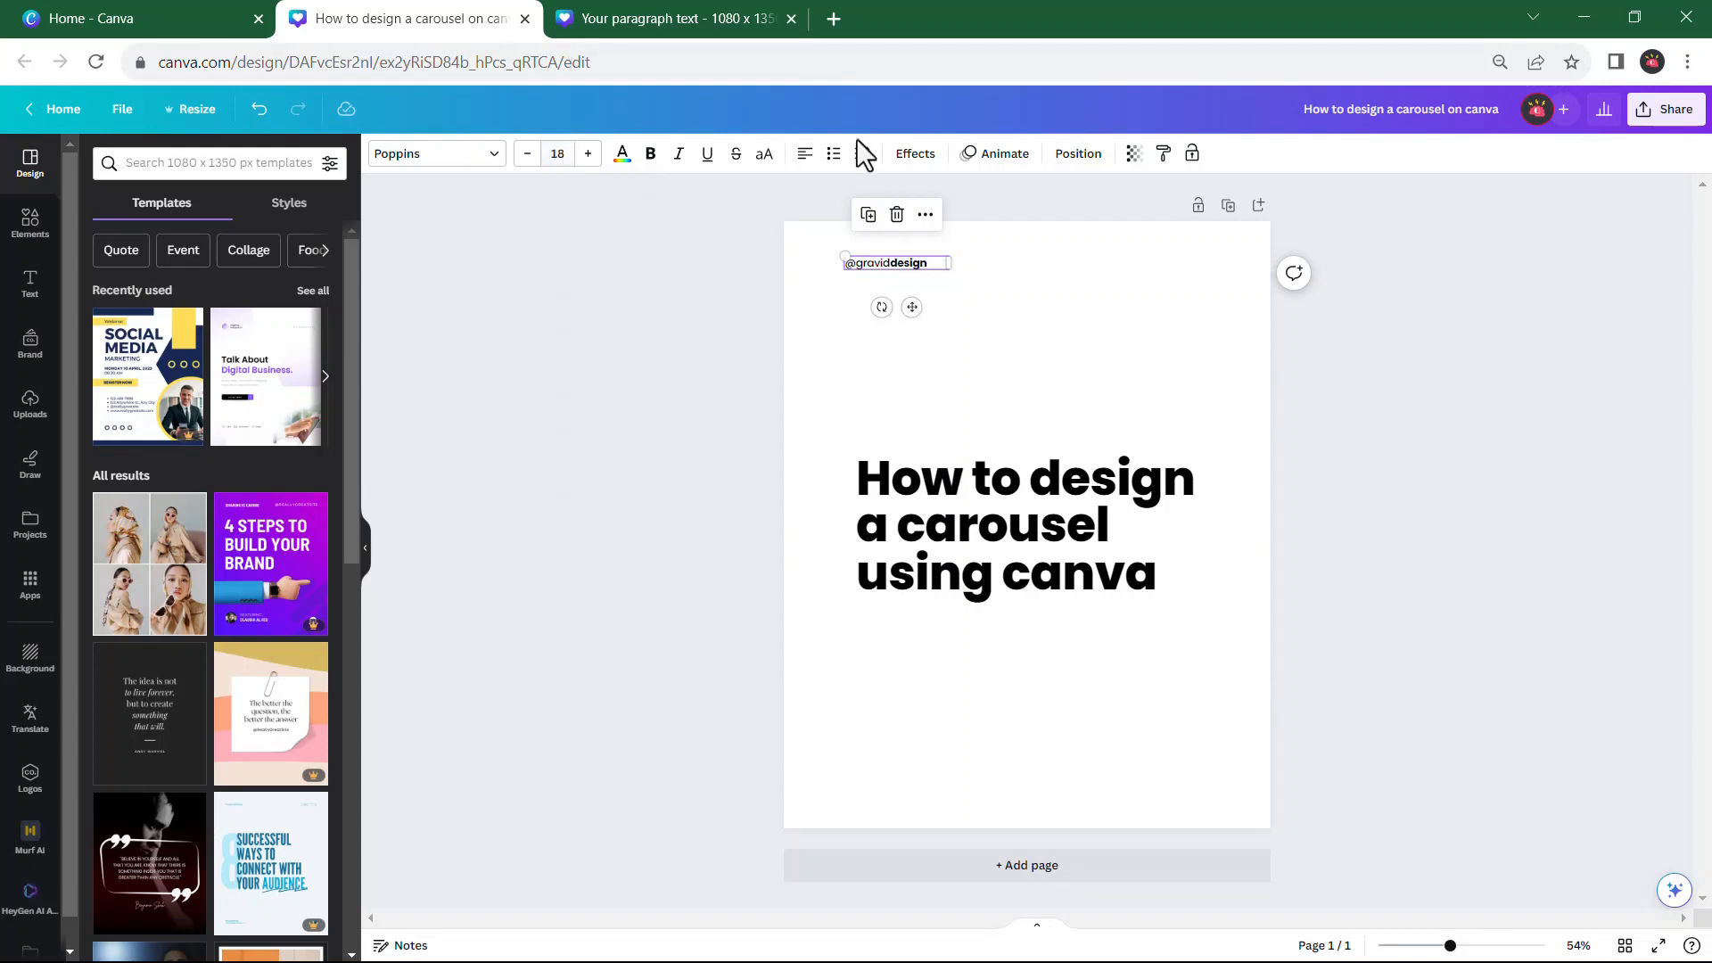
left_click(976, 303)
Move the handle slightly left and down, and move the headline left so both share the same left margin
left_click(911, 269)
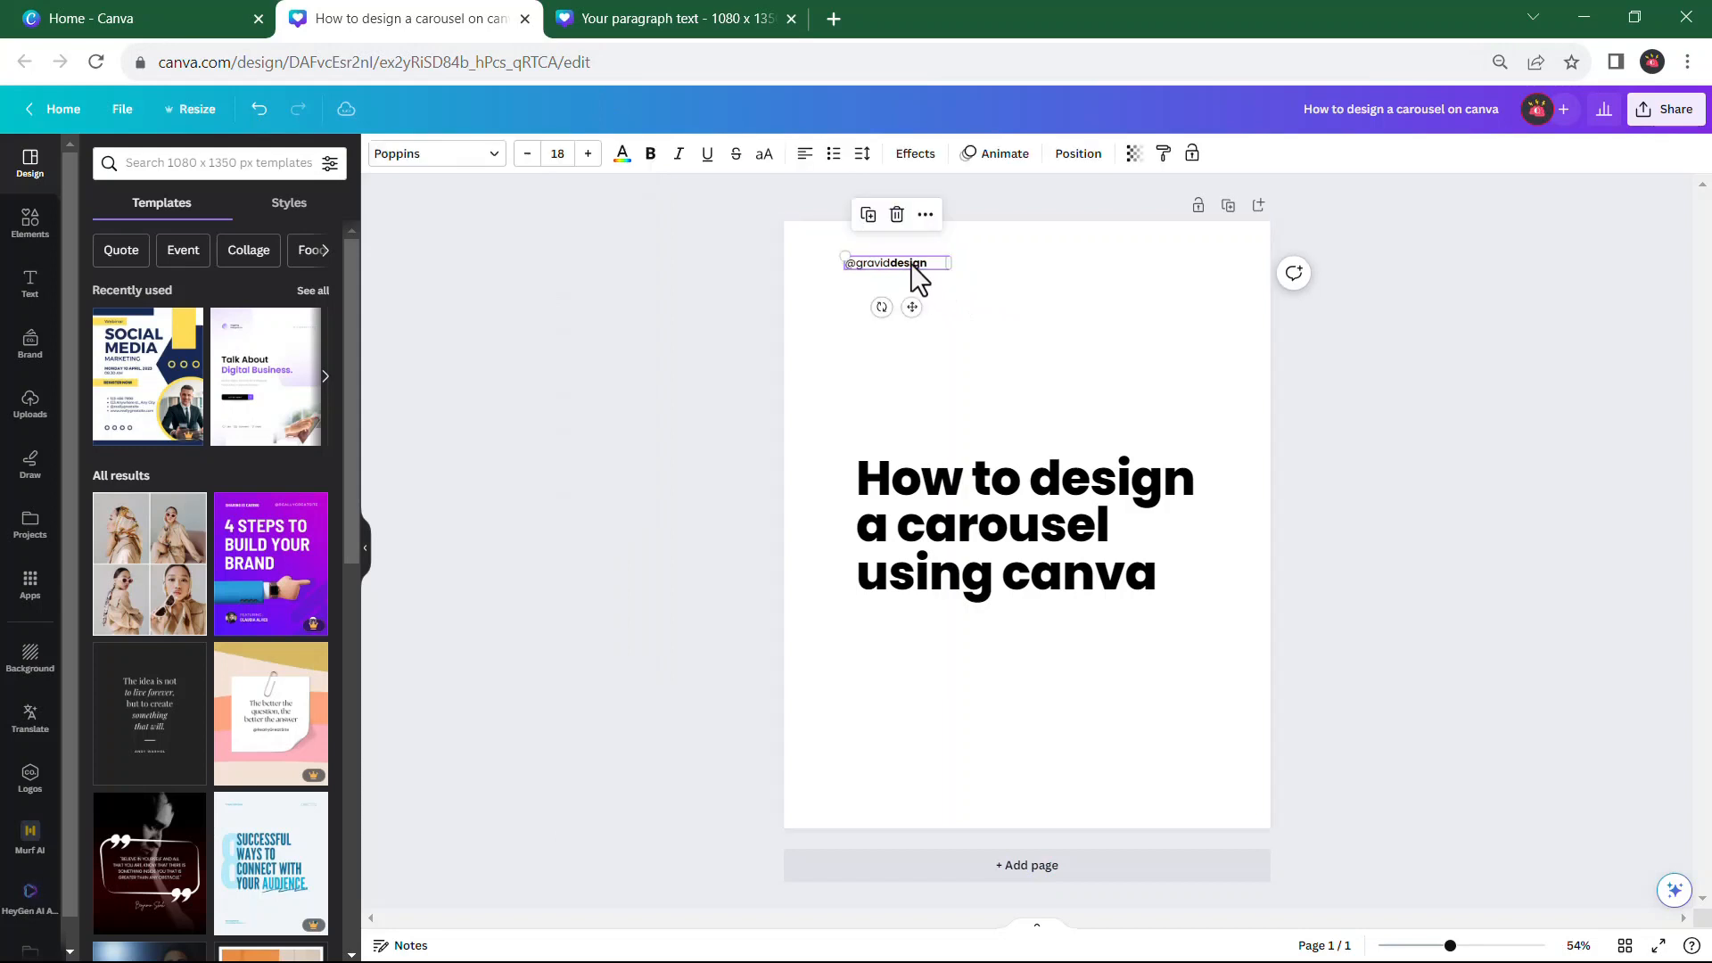
left_click_drag(913, 306, 901, 312)
left_click(1032, 554)
left_click_drag(1032, 554, 1008, 531)
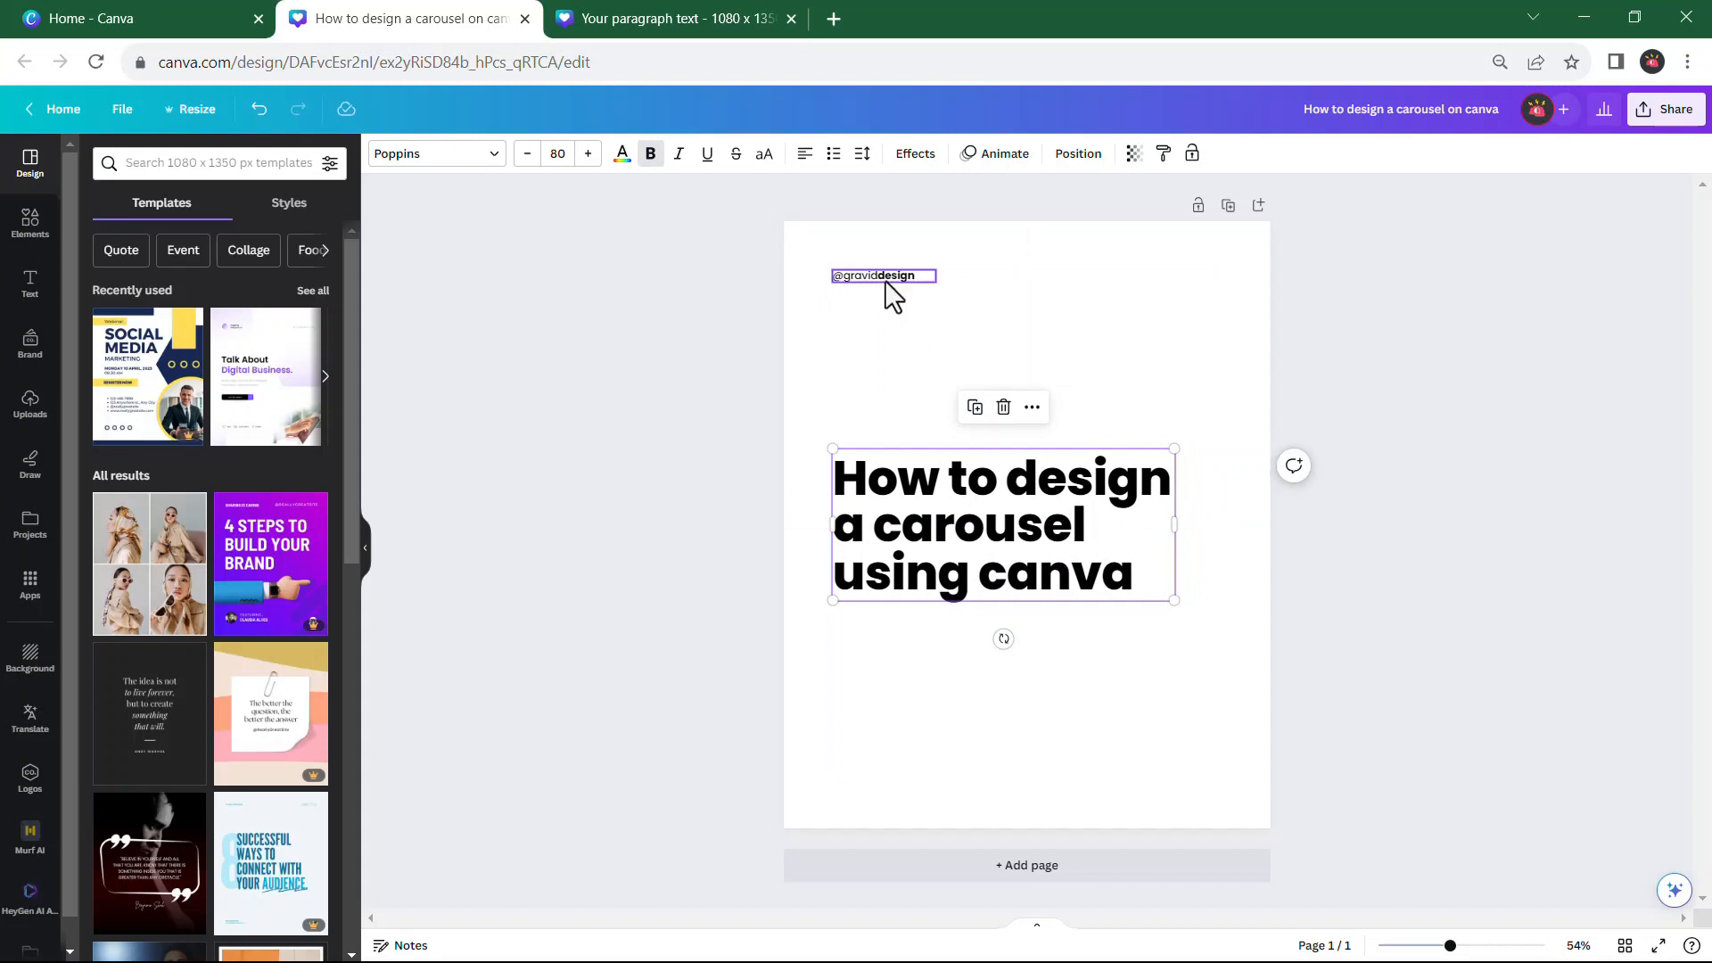
left_click(886, 275)
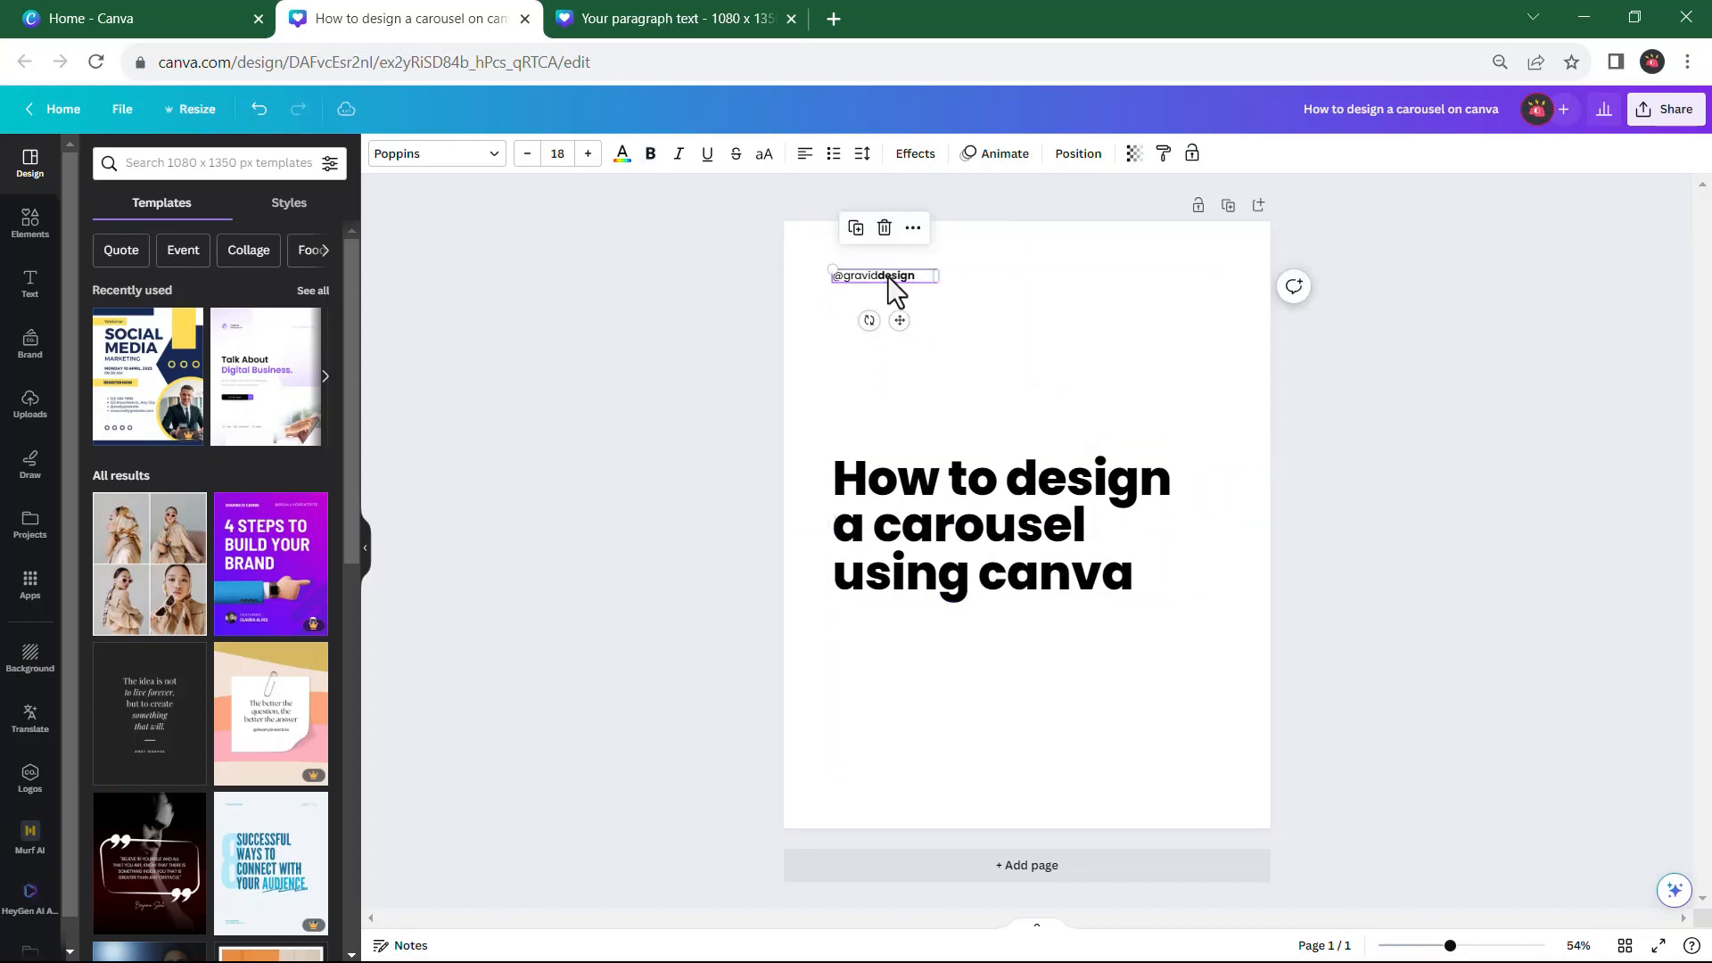
left_click(862, 235)
left_click_drag(907, 336, 892, 819)
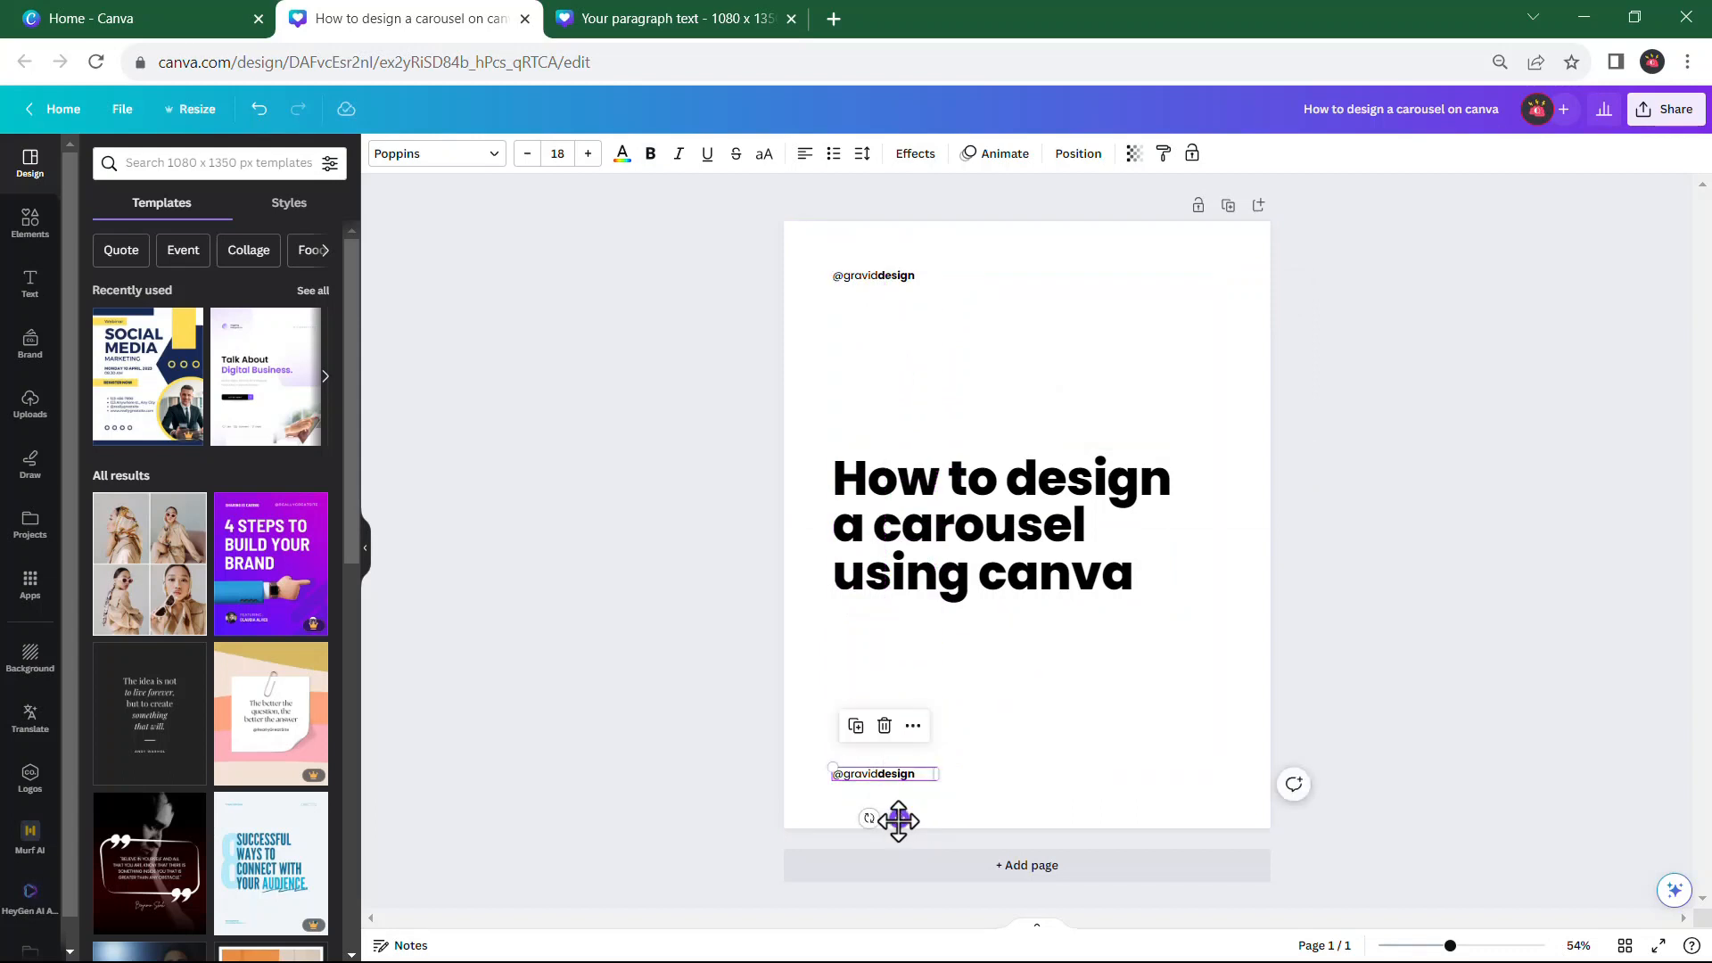
Copy the bold footer handle and the two-line description beneath it from the reference design, and return to the working design
left_click(610, 11)
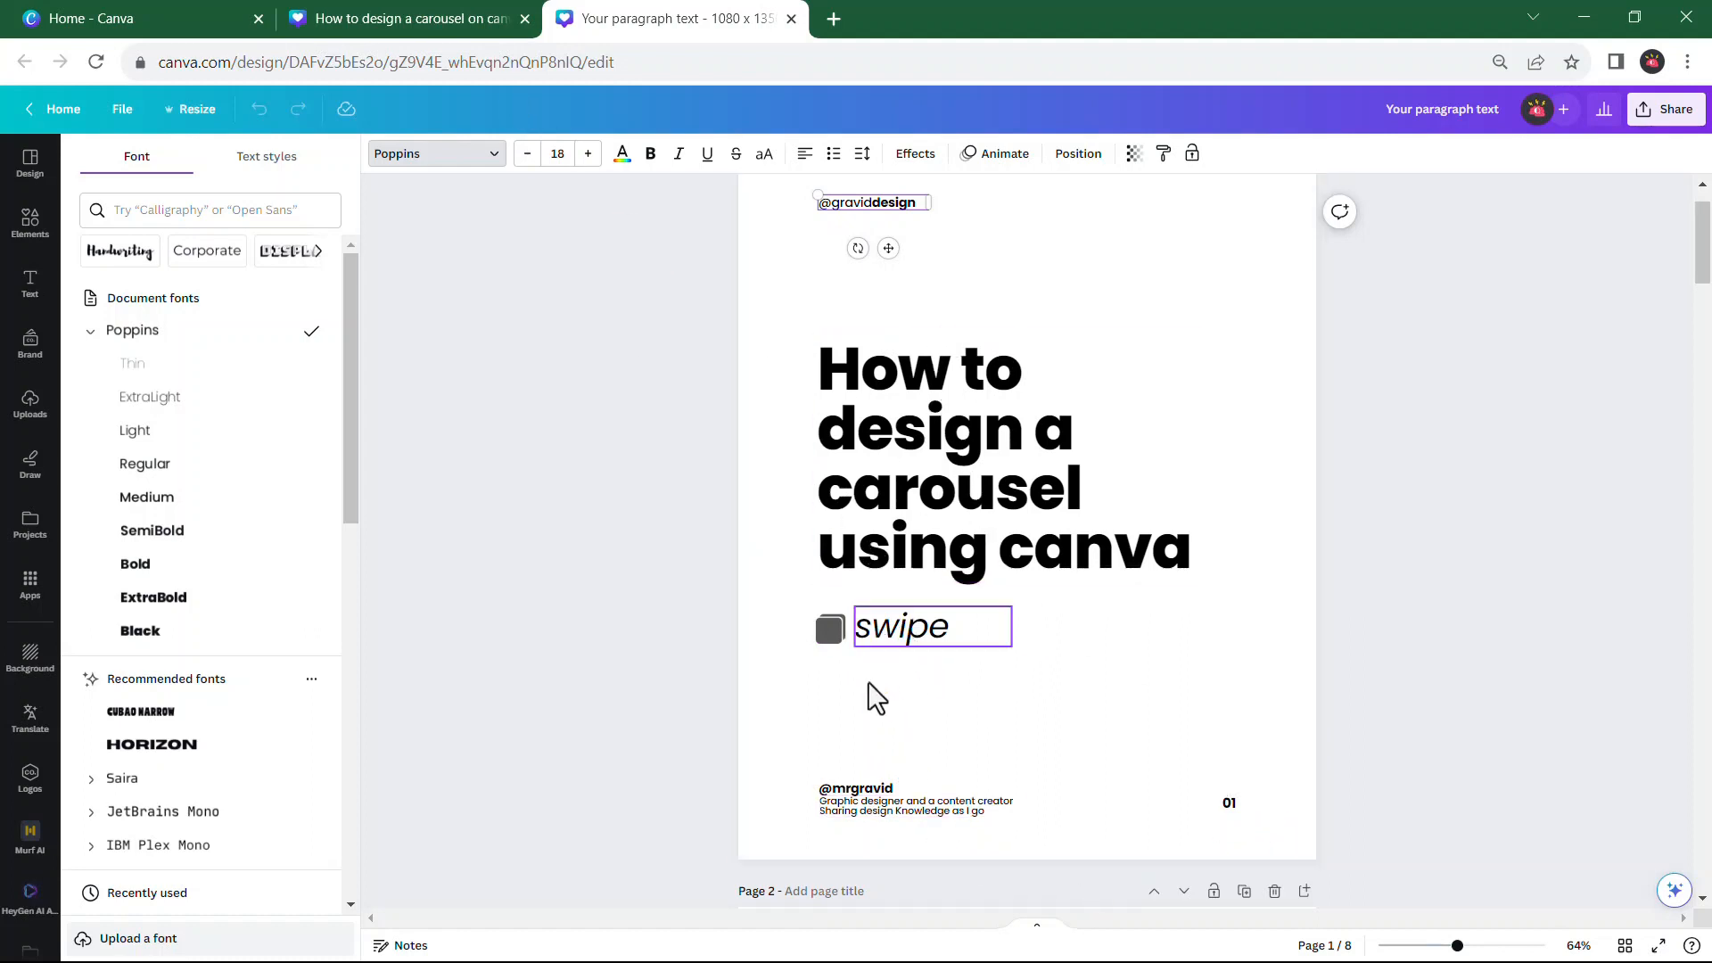
left_click(872, 788)
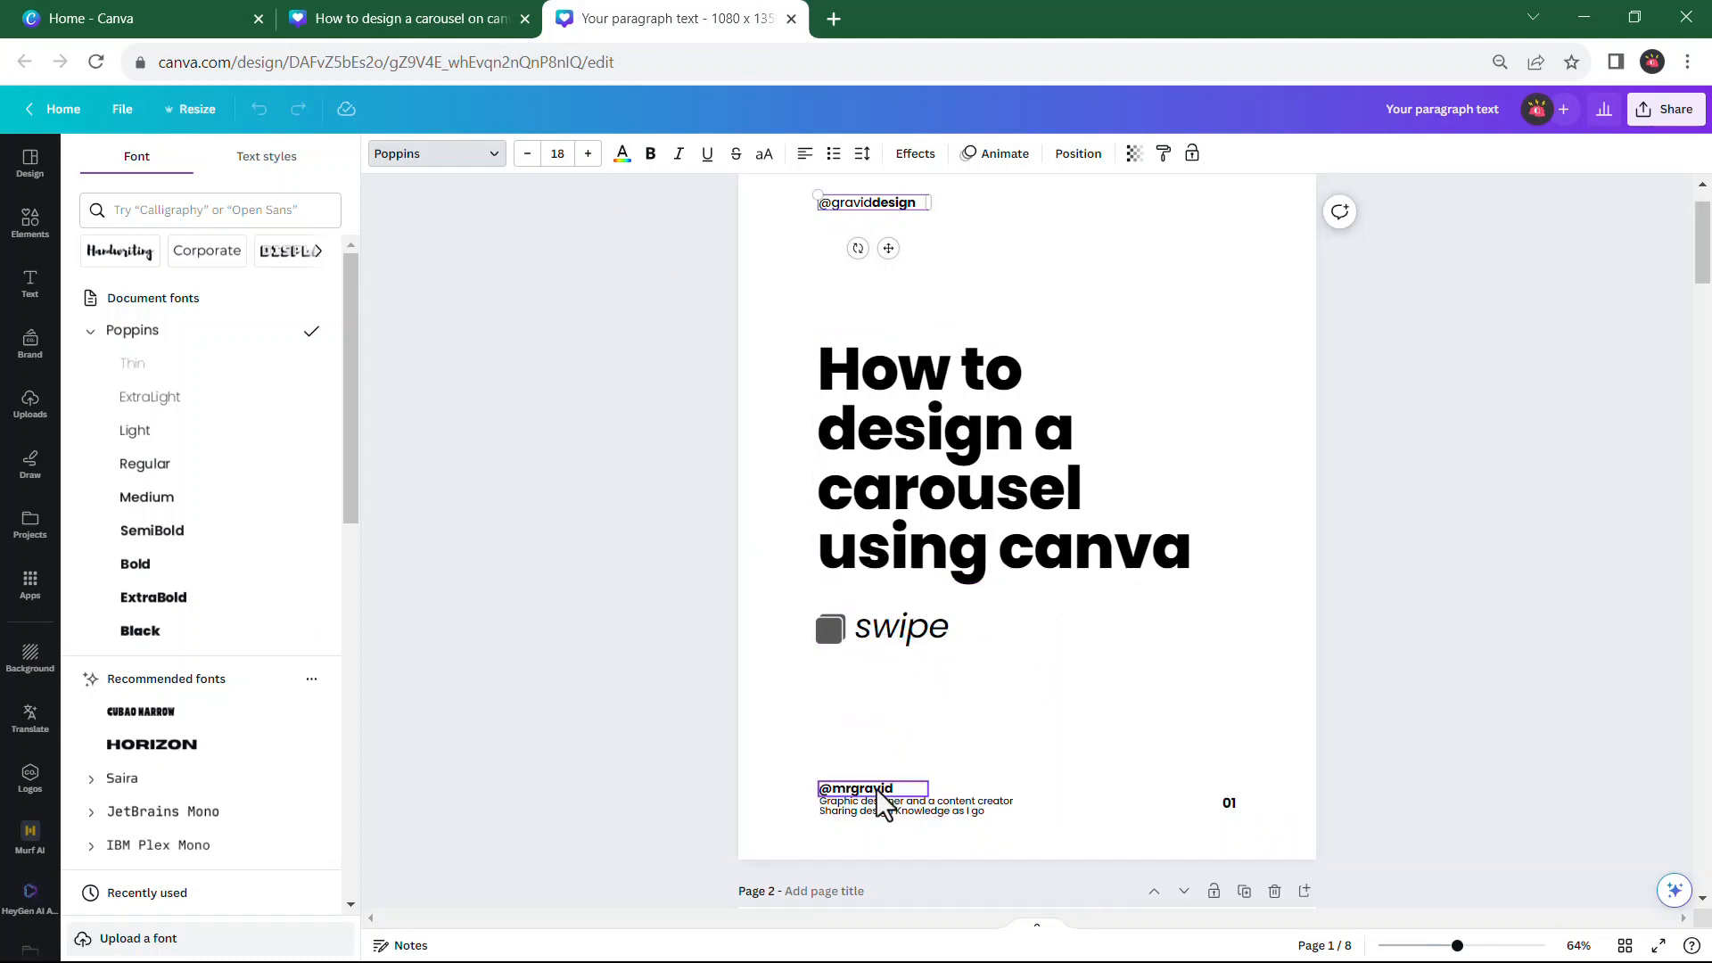
left_click(932, 815)
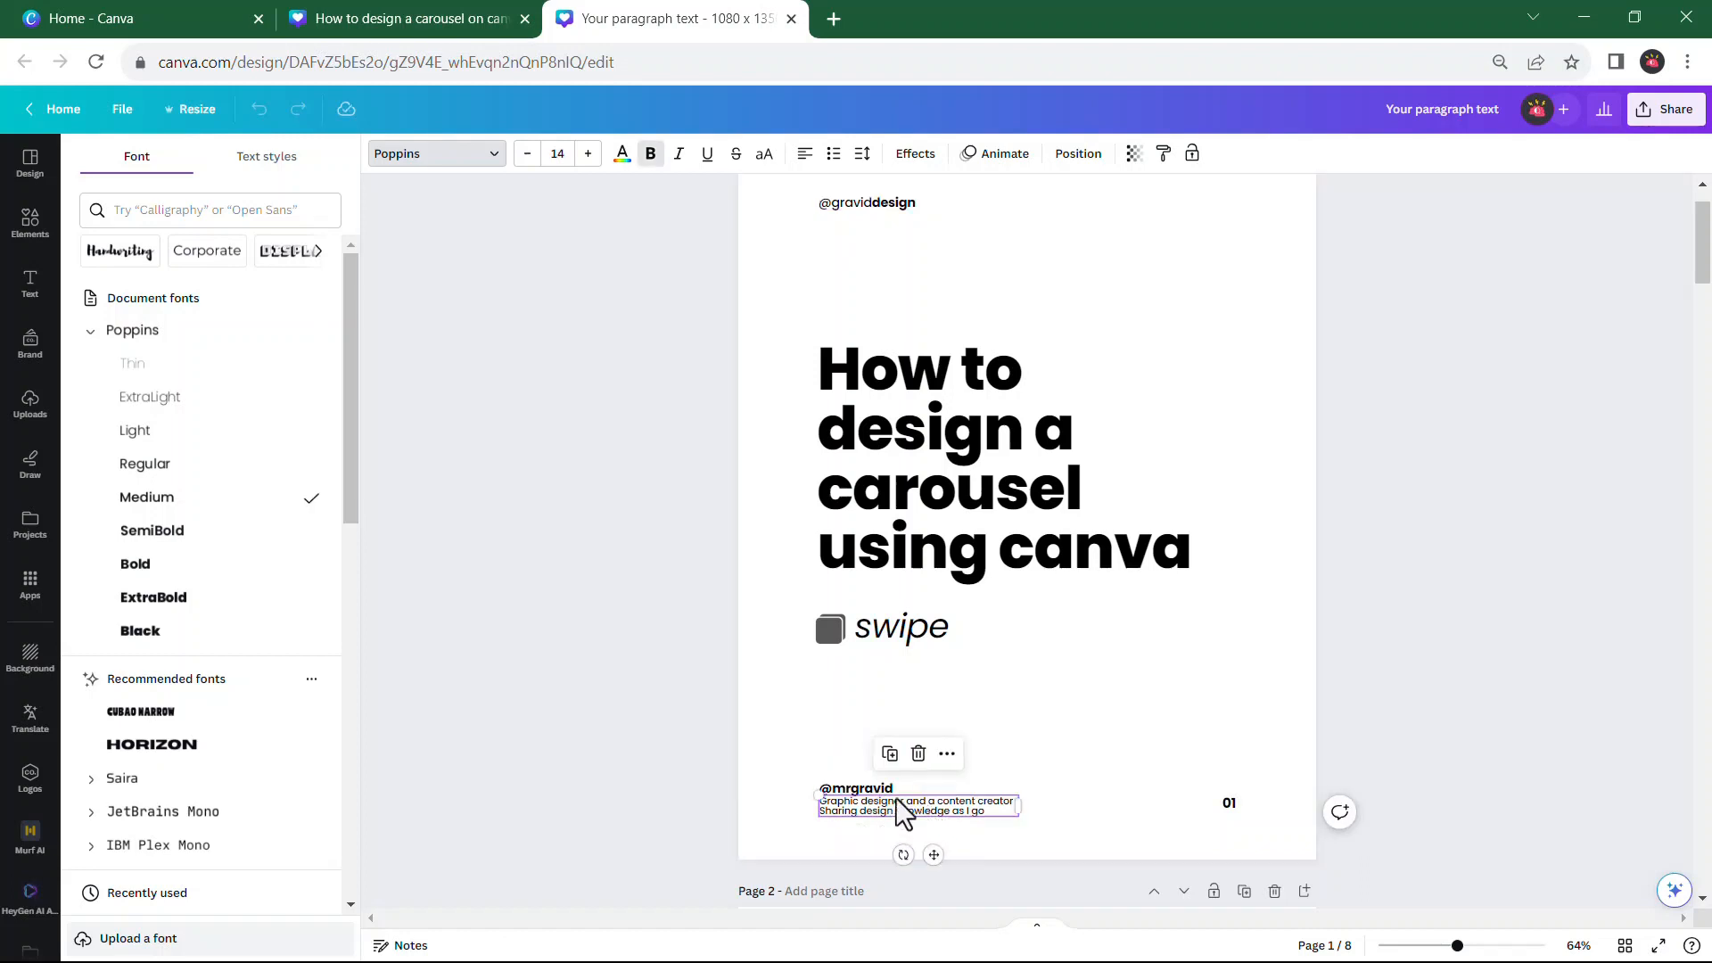
left_click(871, 788)
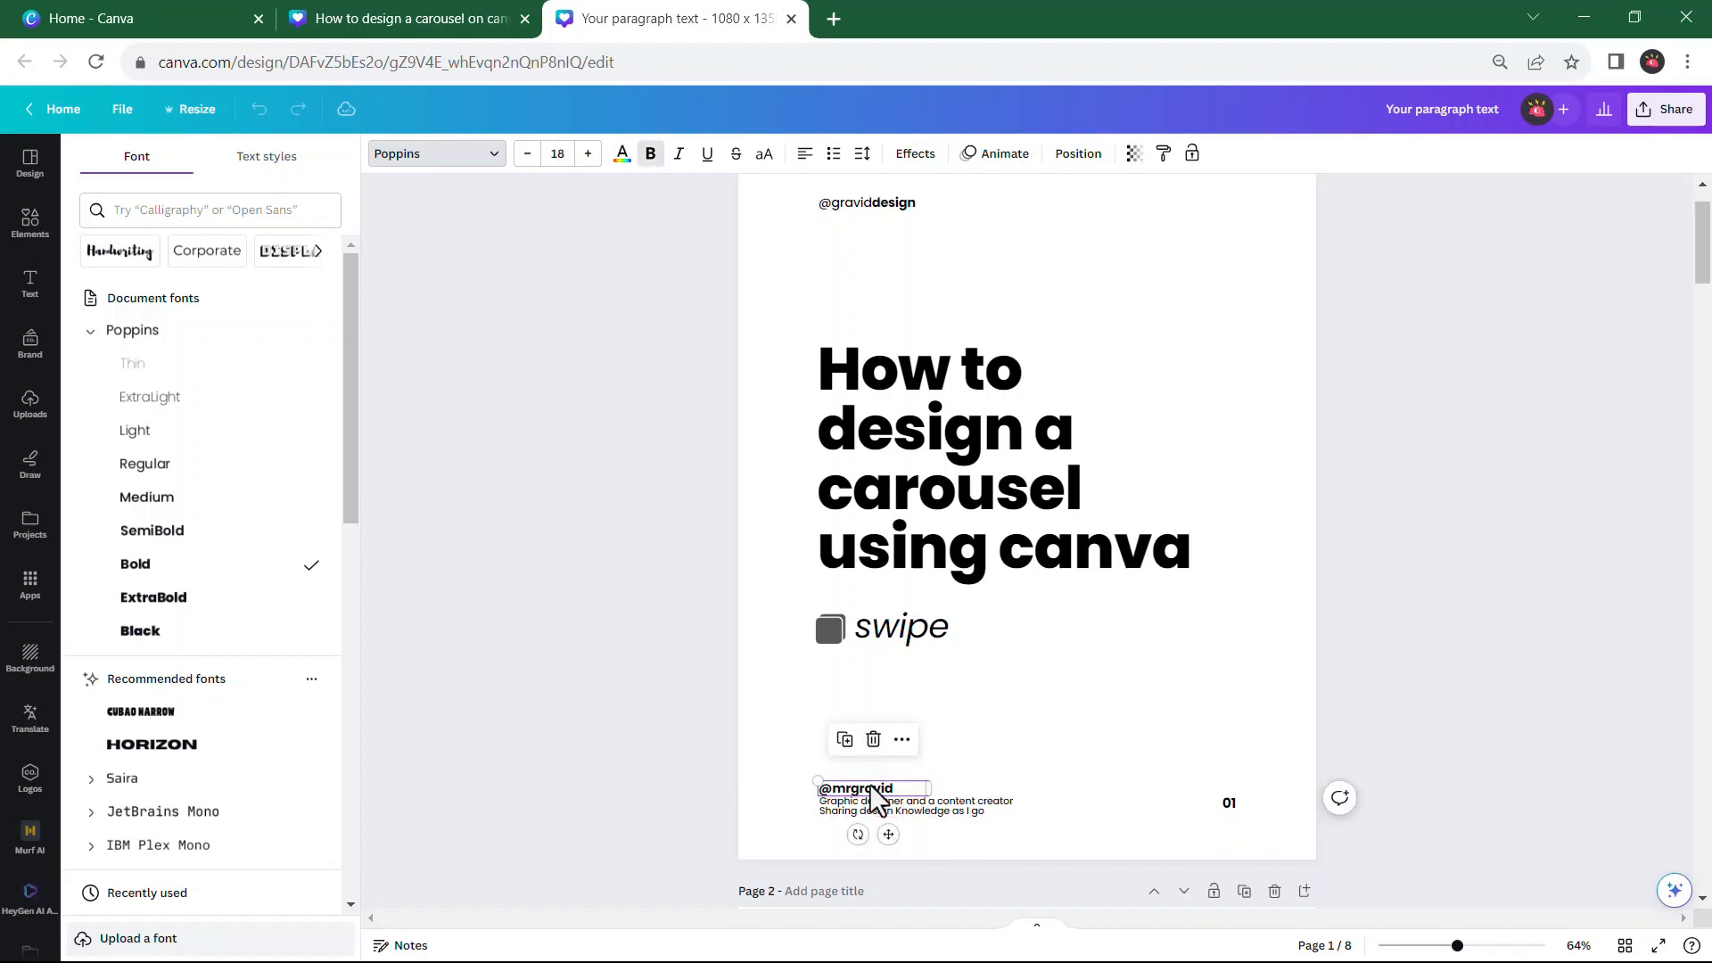
left_click(924, 806, "shift")
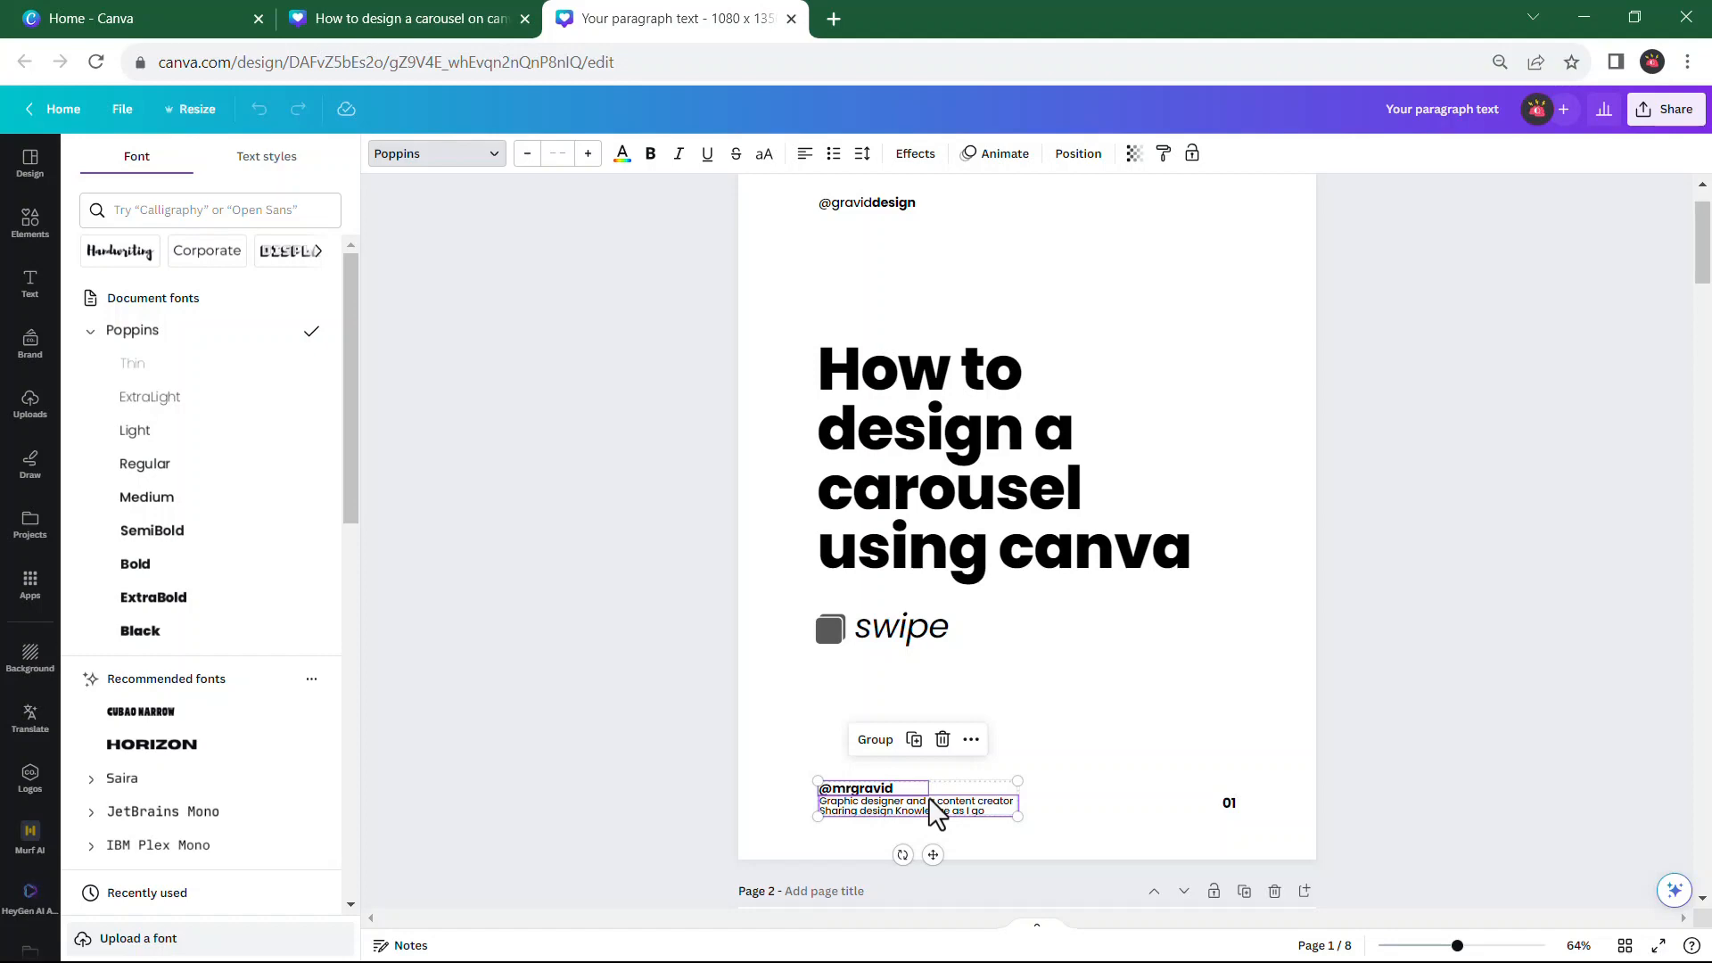
left_click(428, 19)
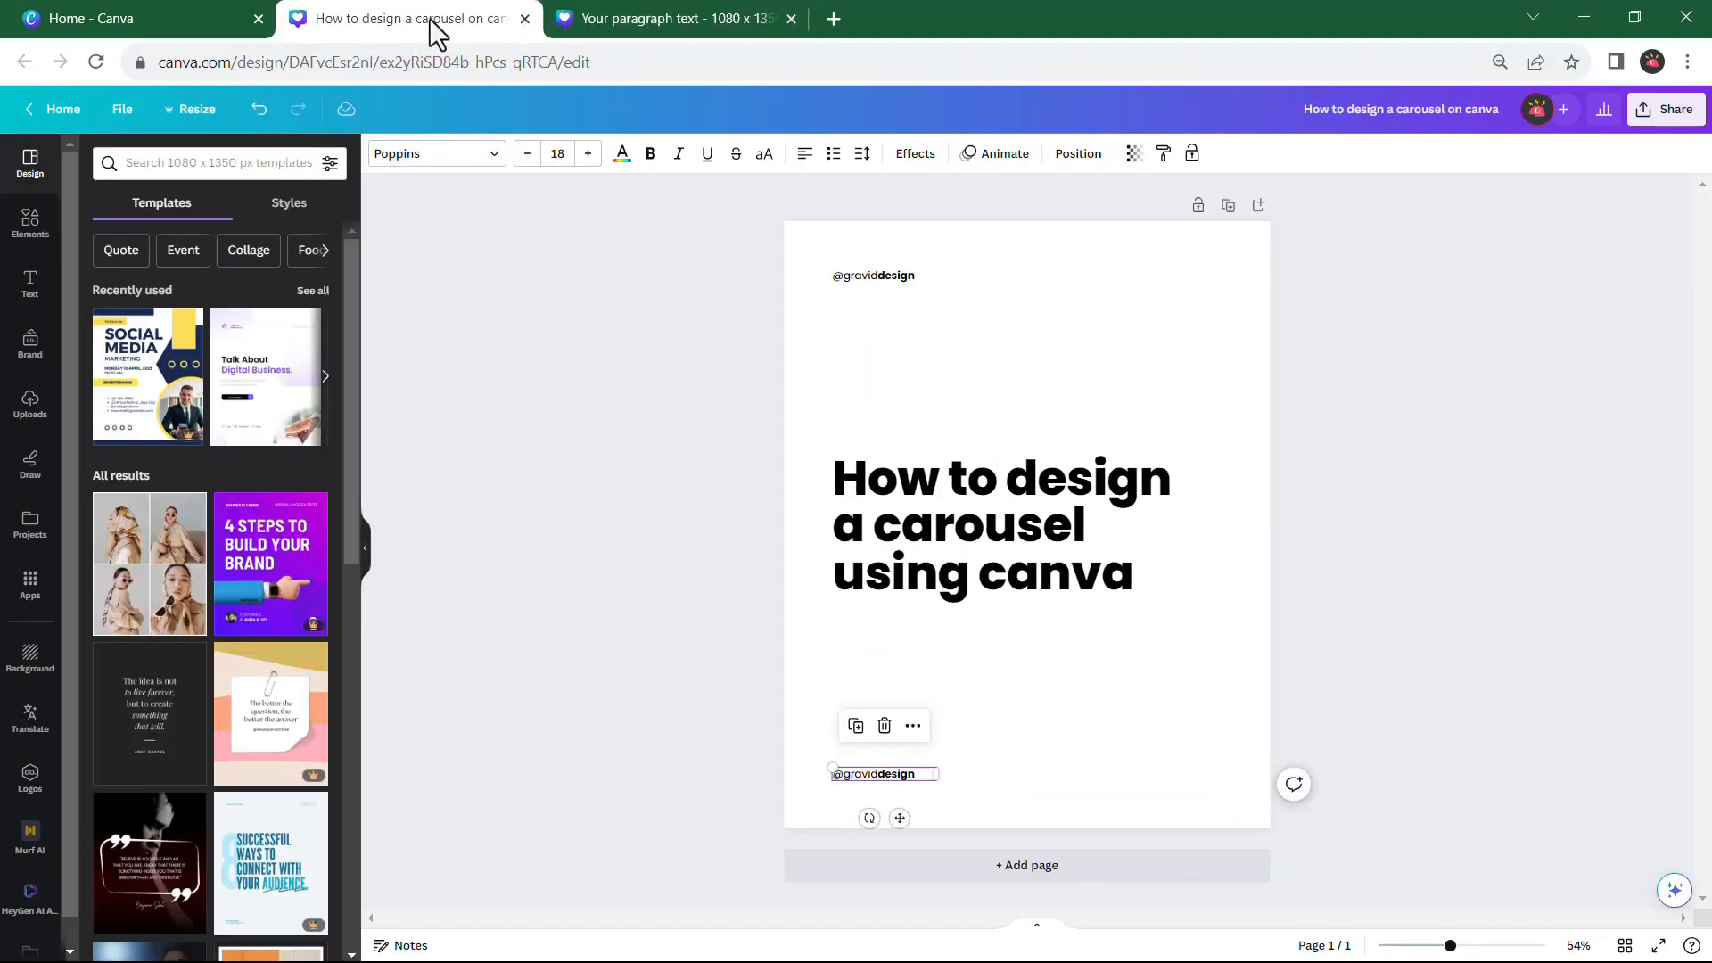
left_click(580, 22)
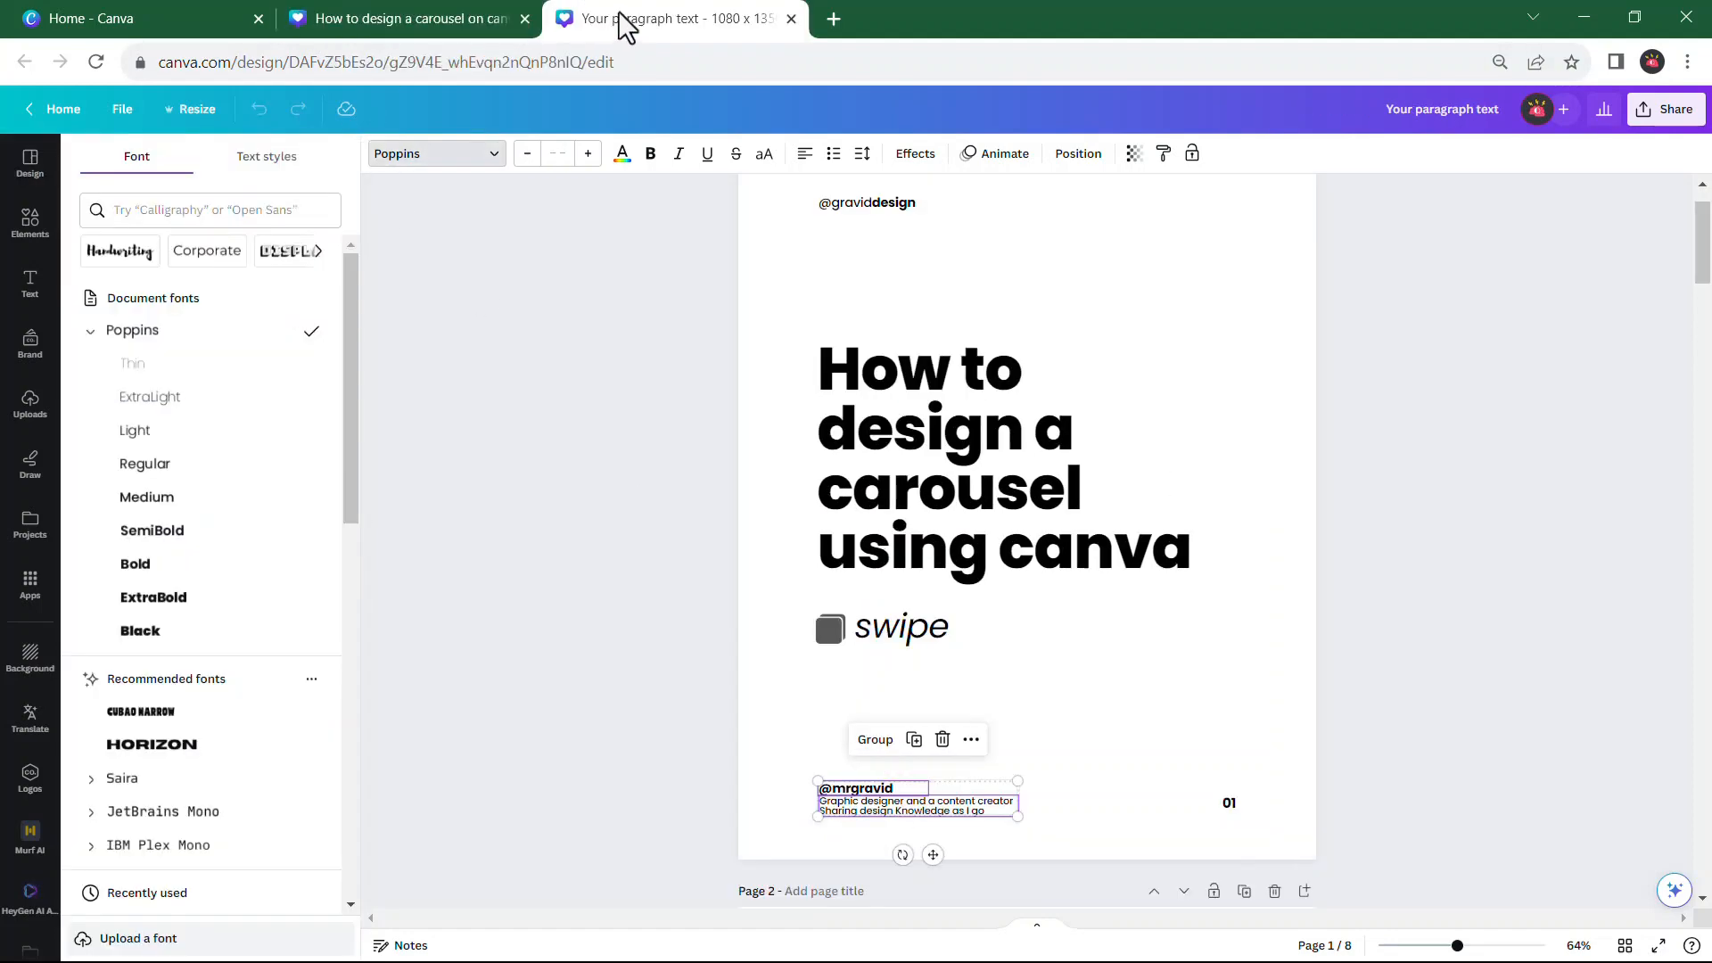
left_click(357, 25)
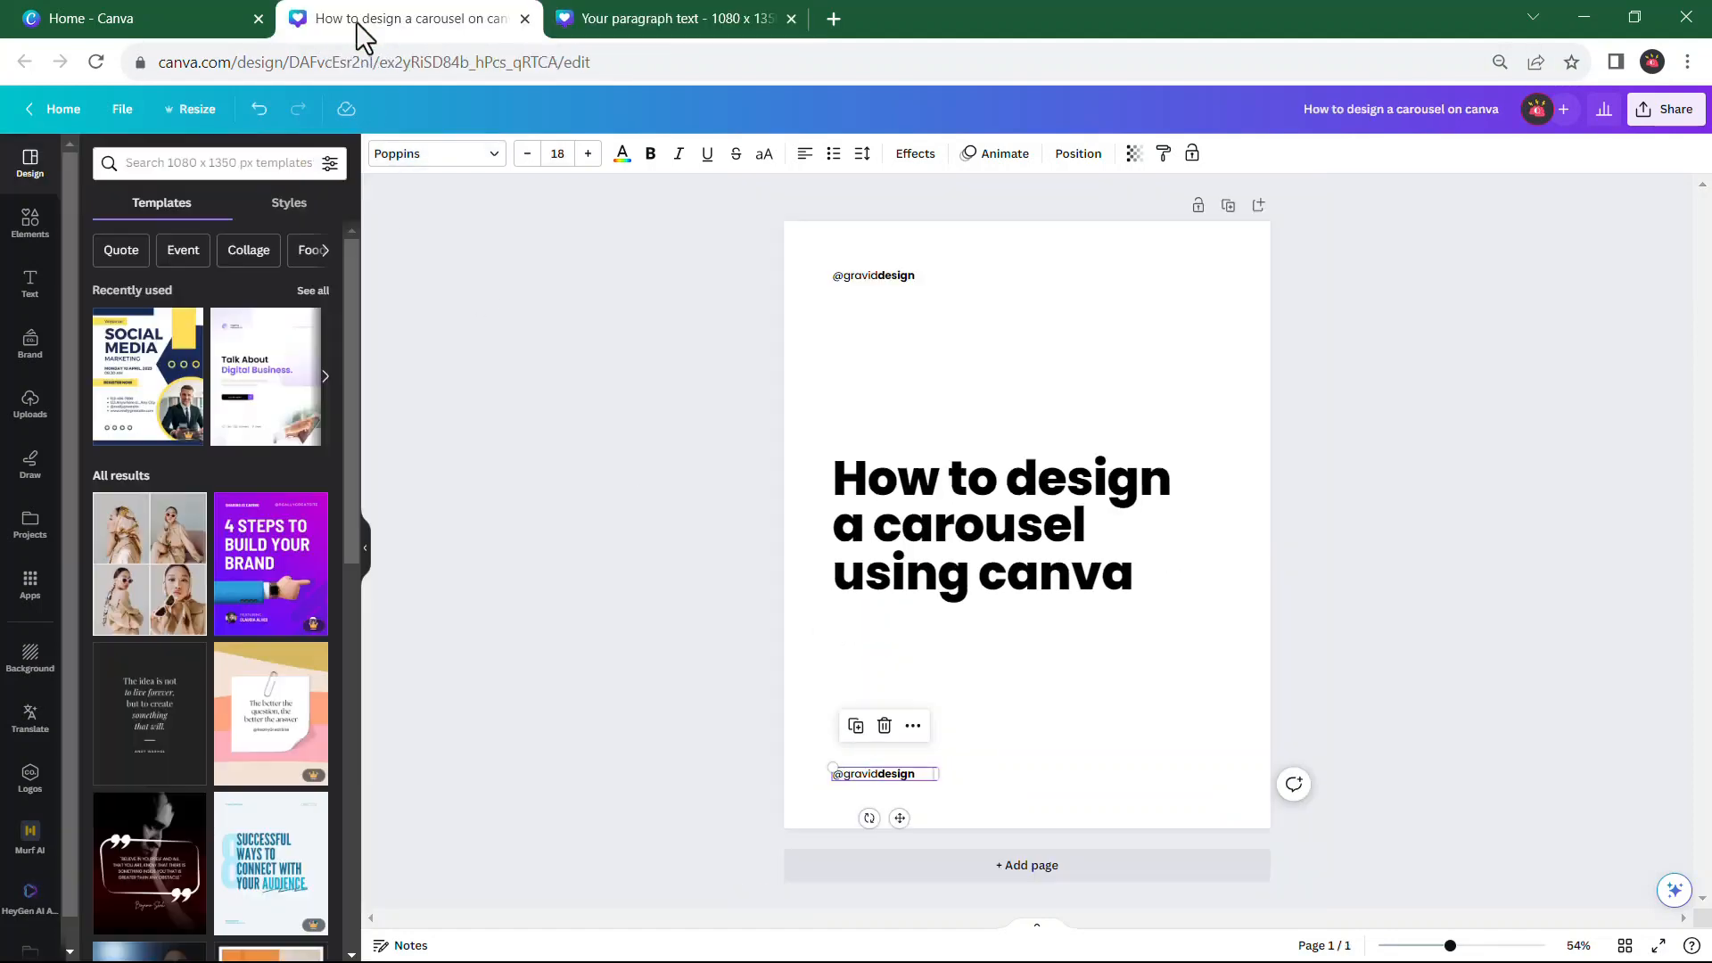
Delete the duplicated handle near the page's lower edge and paste the copied footer handle and description
left_click(884, 725)
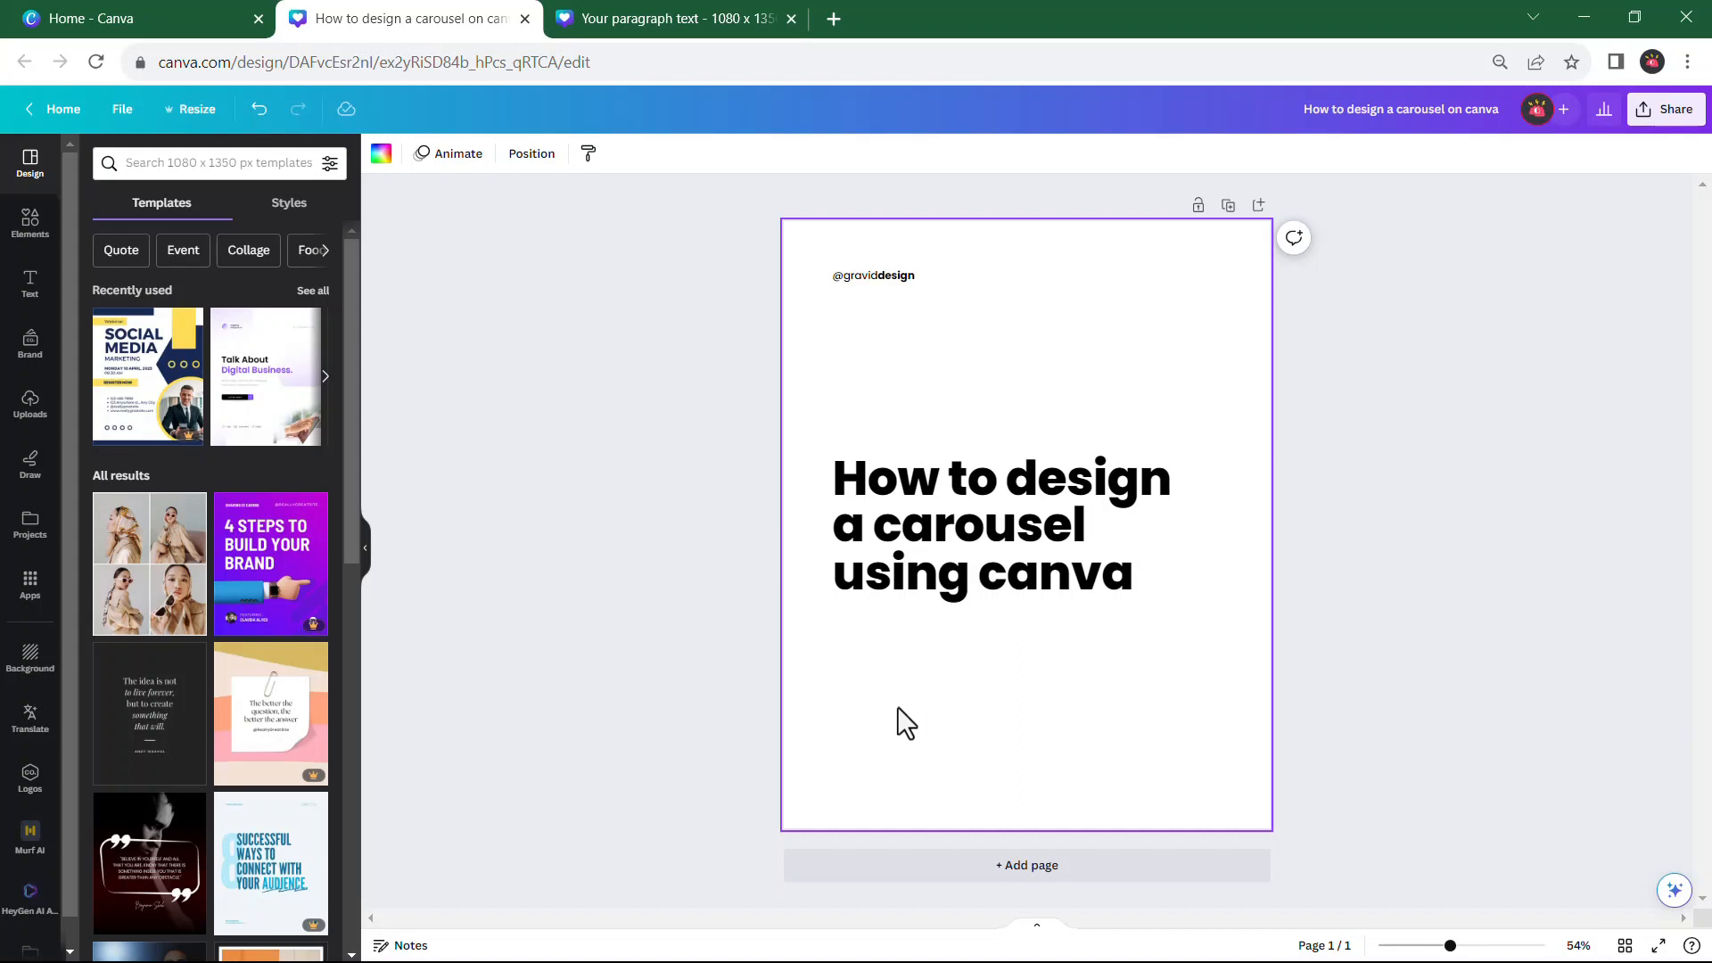
key("ctrl+v")
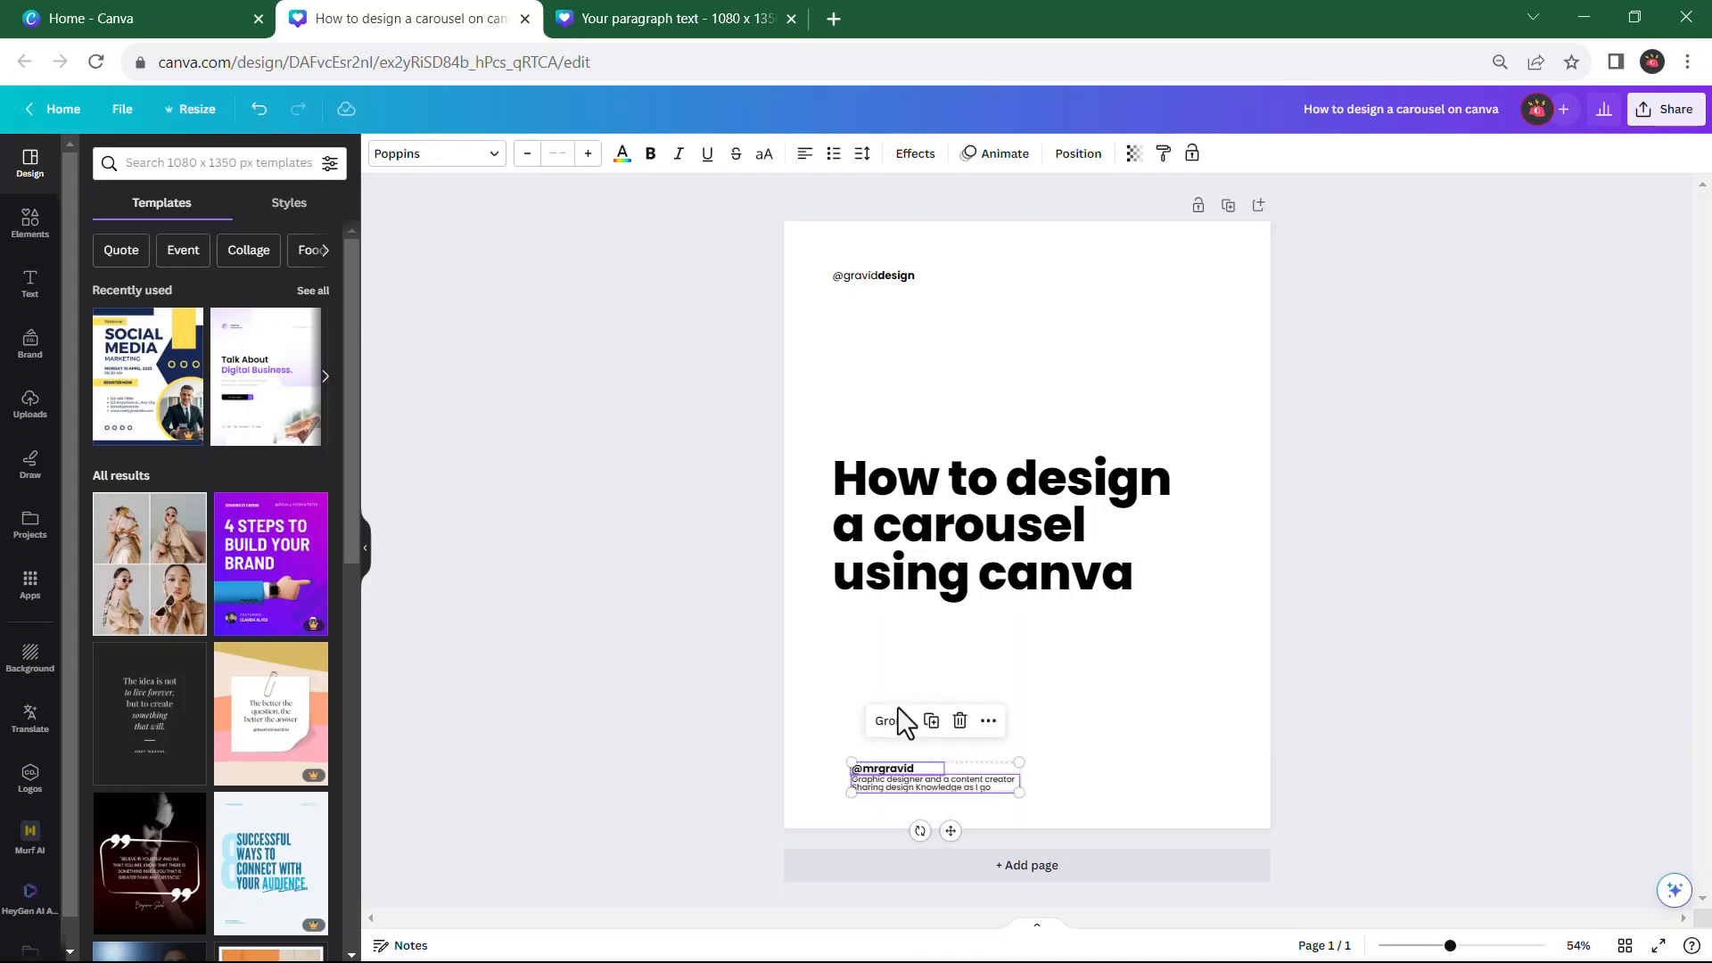
left_click(1148, 712)
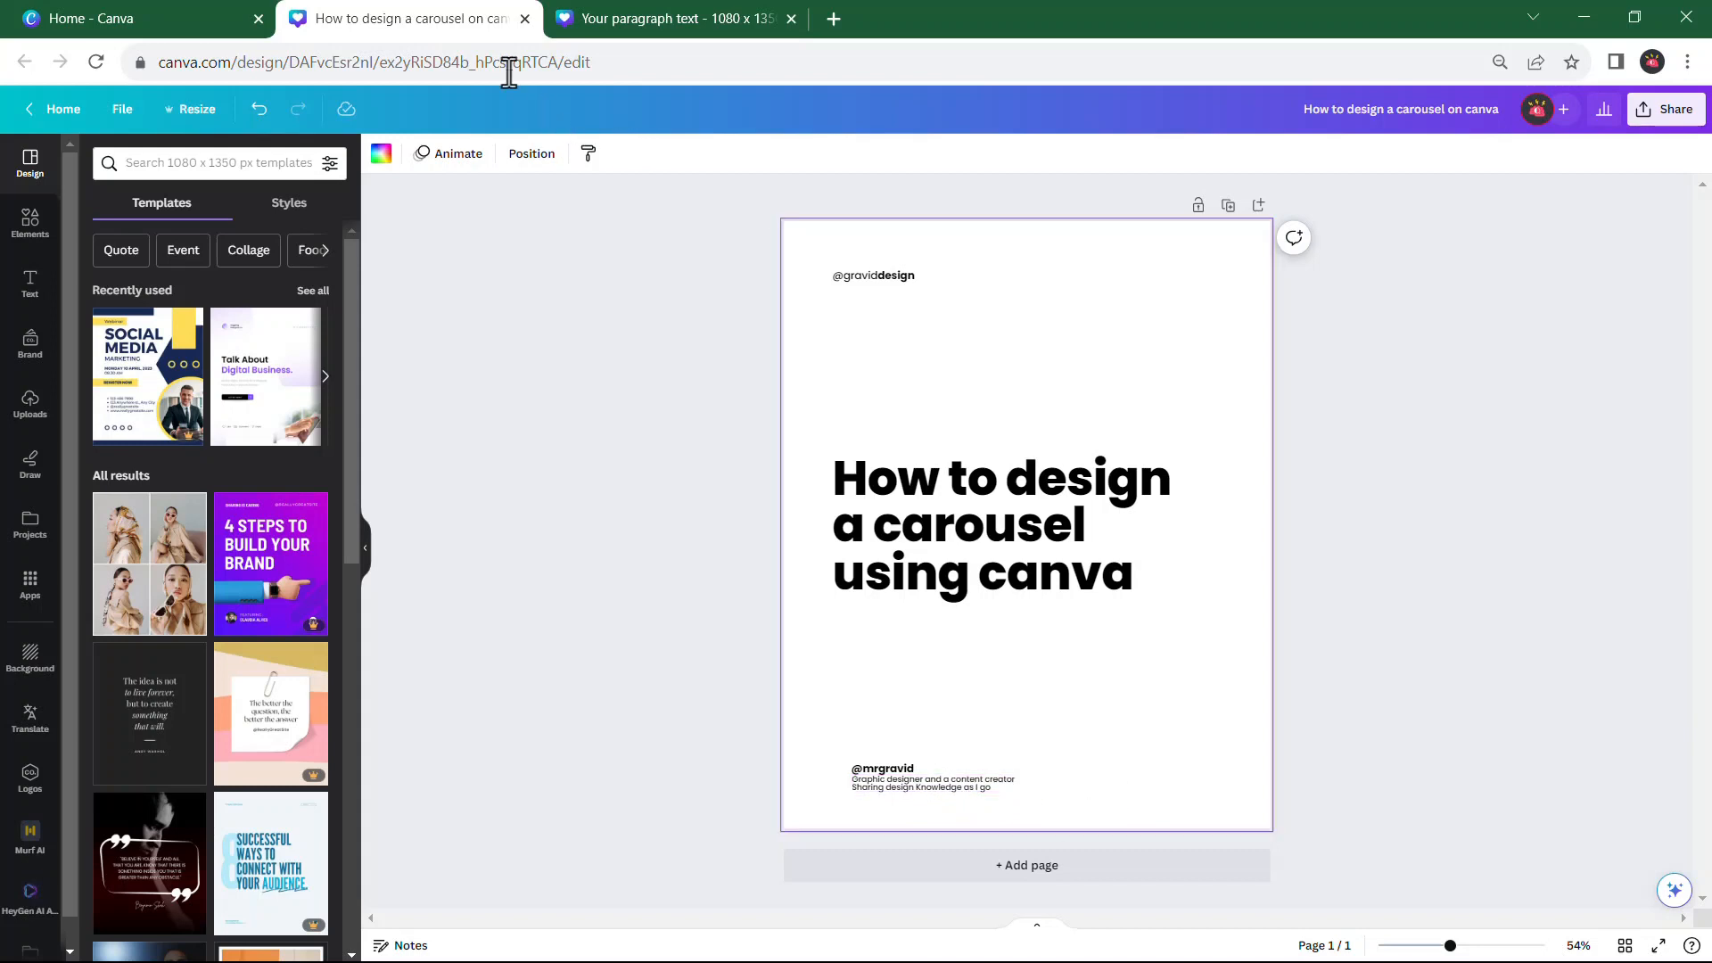
Copy the page number "01" from the reference cover and paste it into the working carousel page
left_click(656, 19)
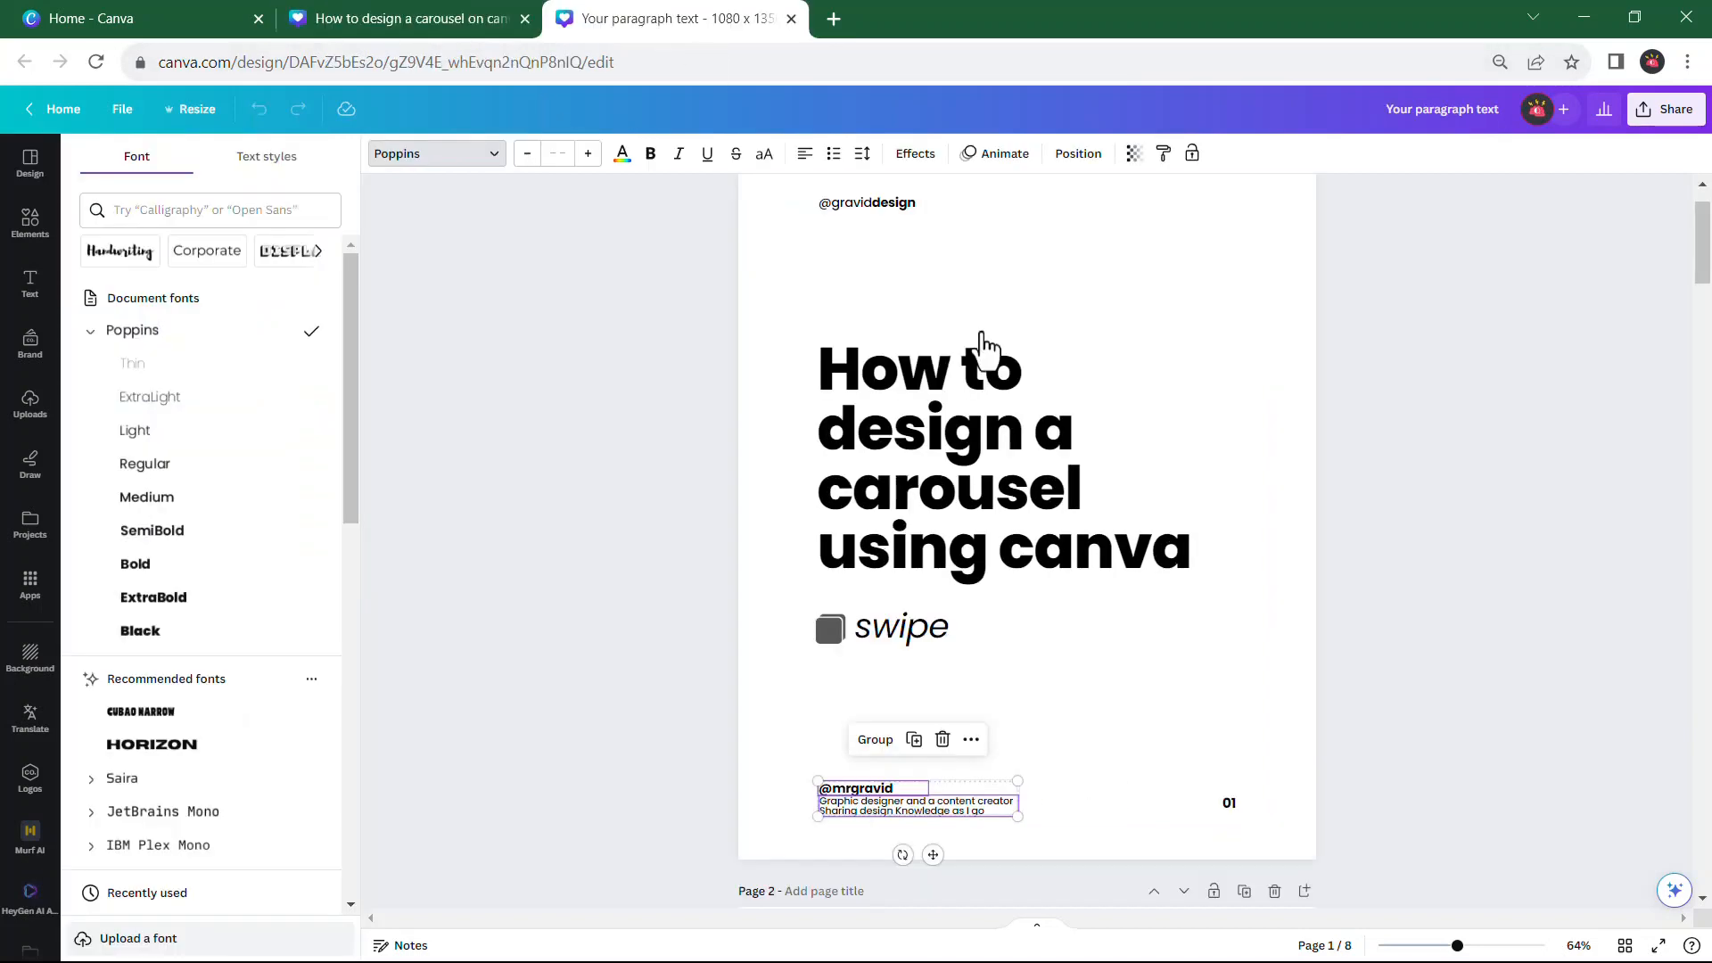
left_click(1229, 805)
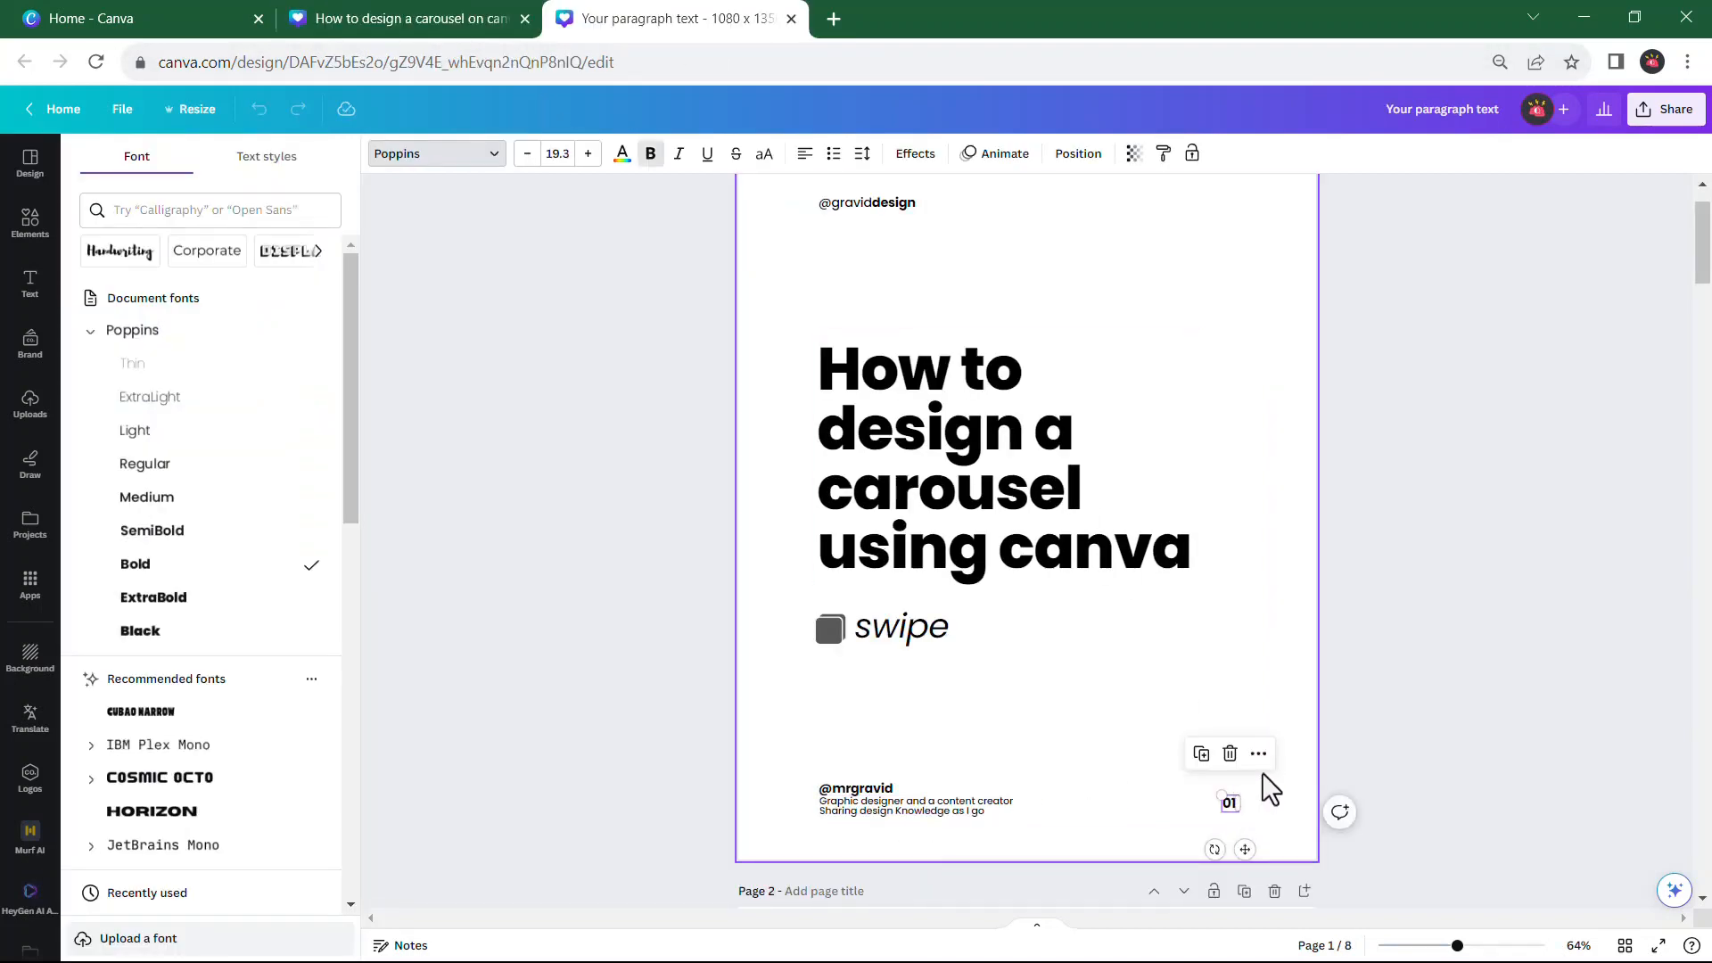
left_click(460, 28)
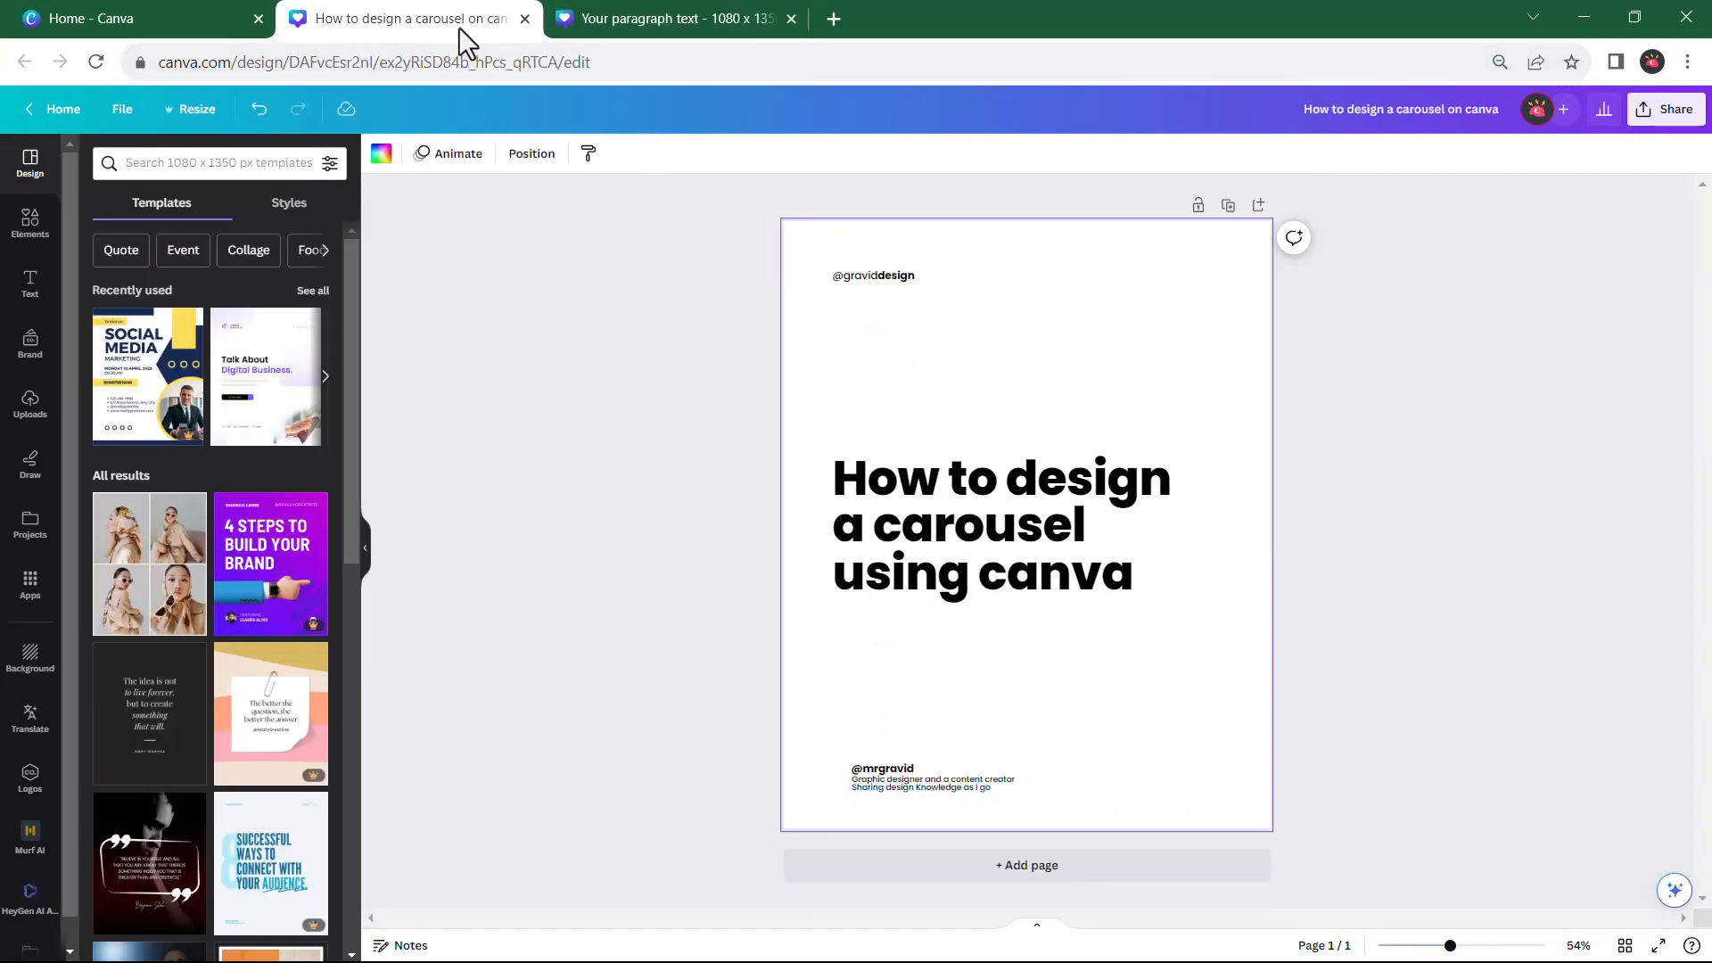
key("ctrl+v")
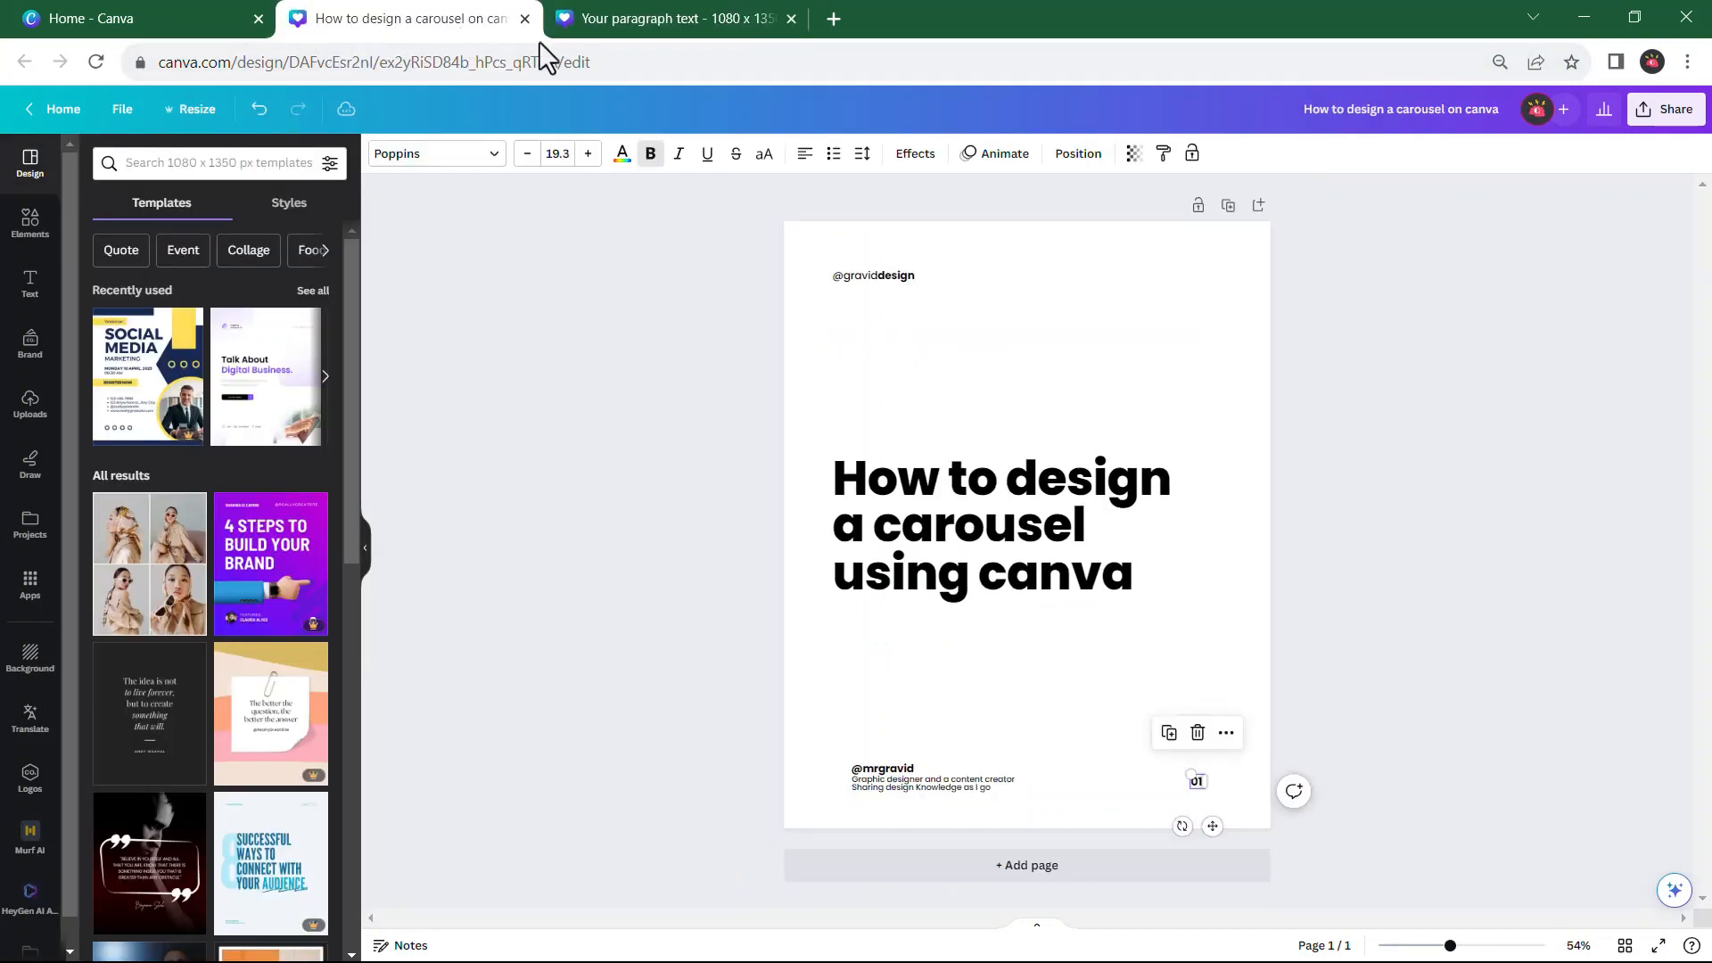
left_click(1484, 479)
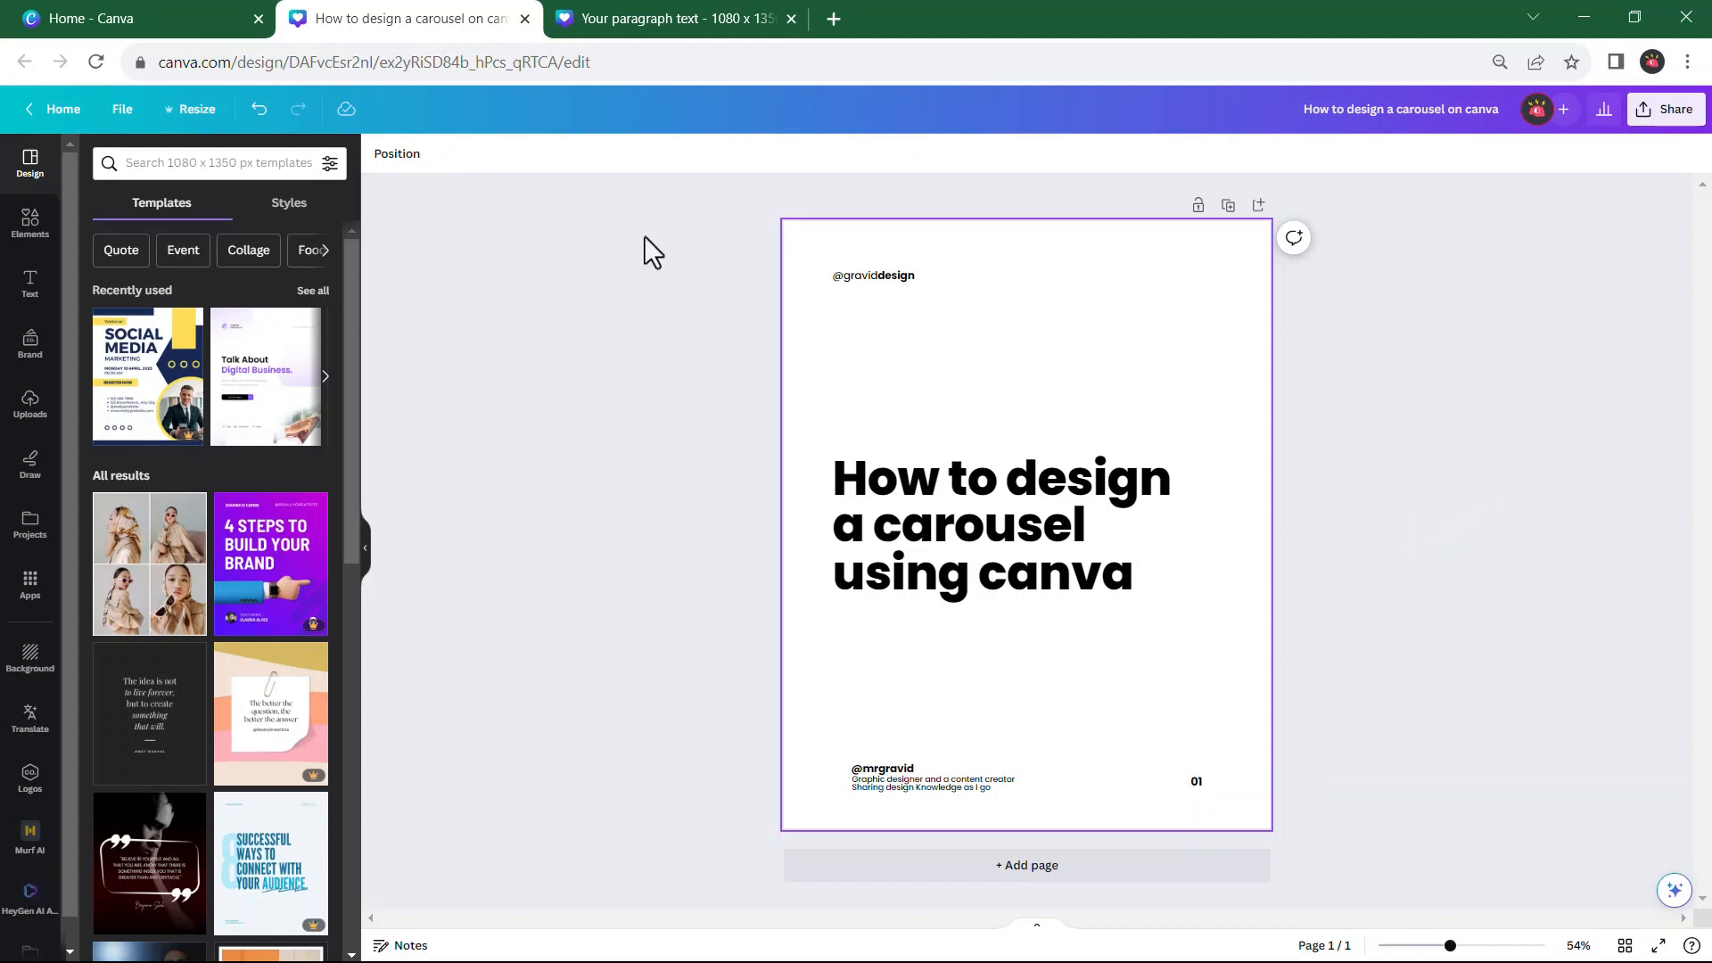
Compare with the reference cover, narrow the headline's text box so it wraps onto four lines, and move it up slightly
left_click(658, 23)
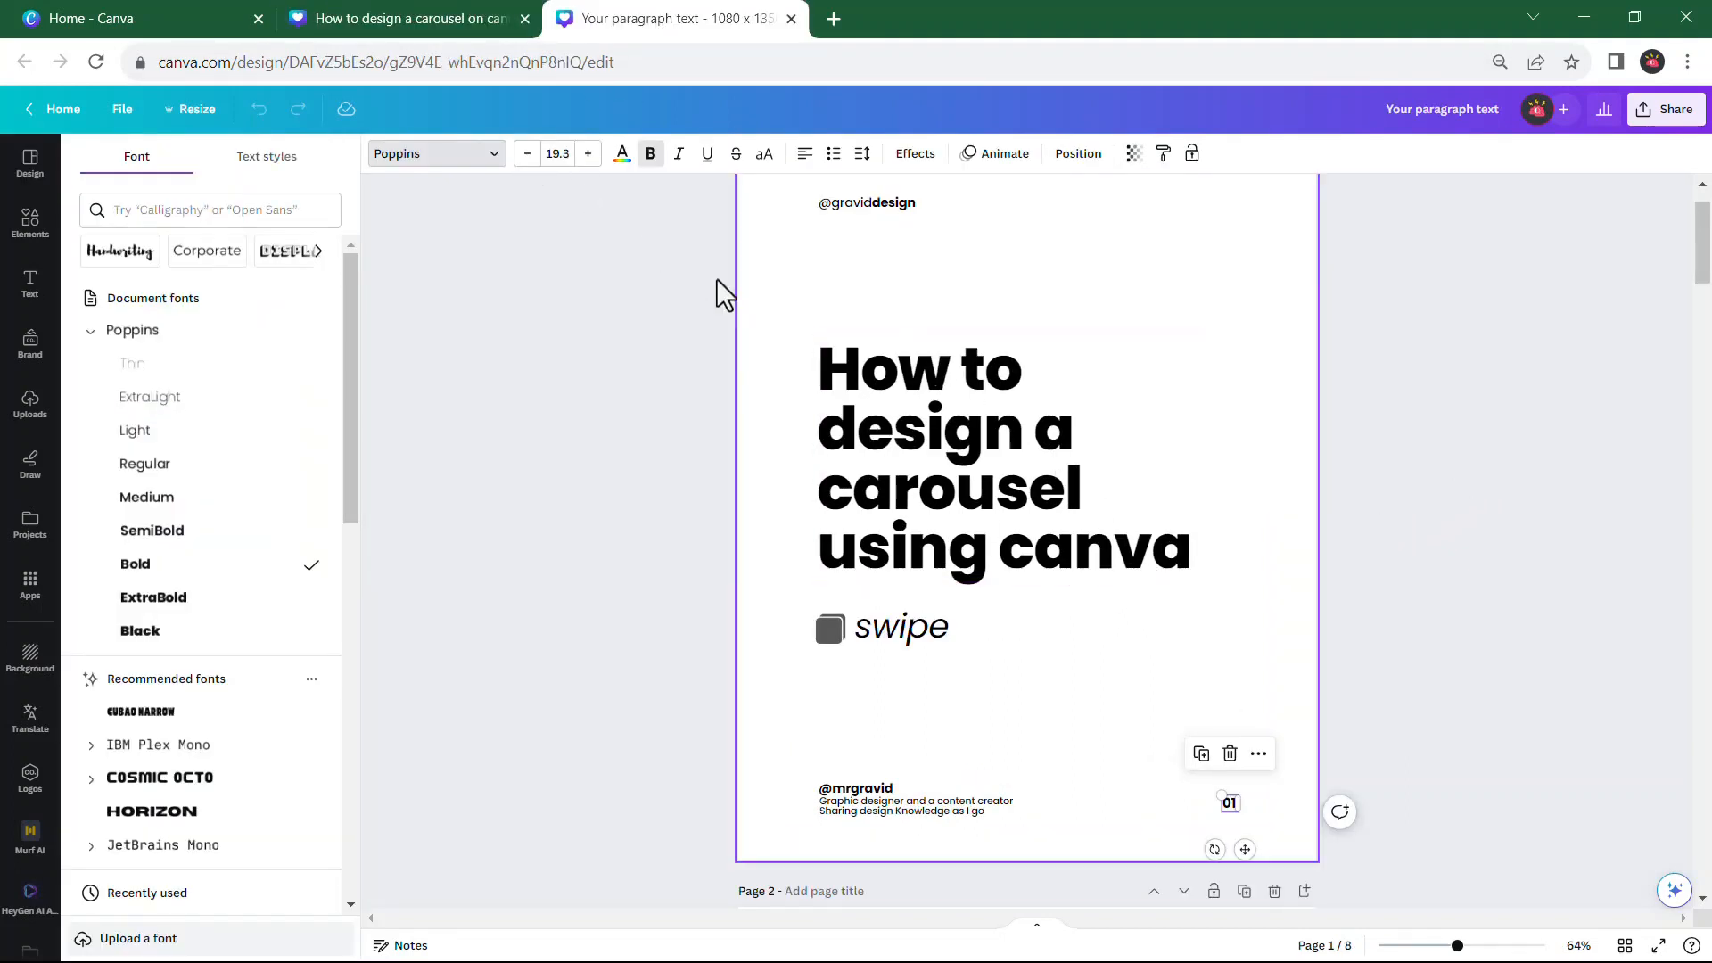
left_click(458, 25)
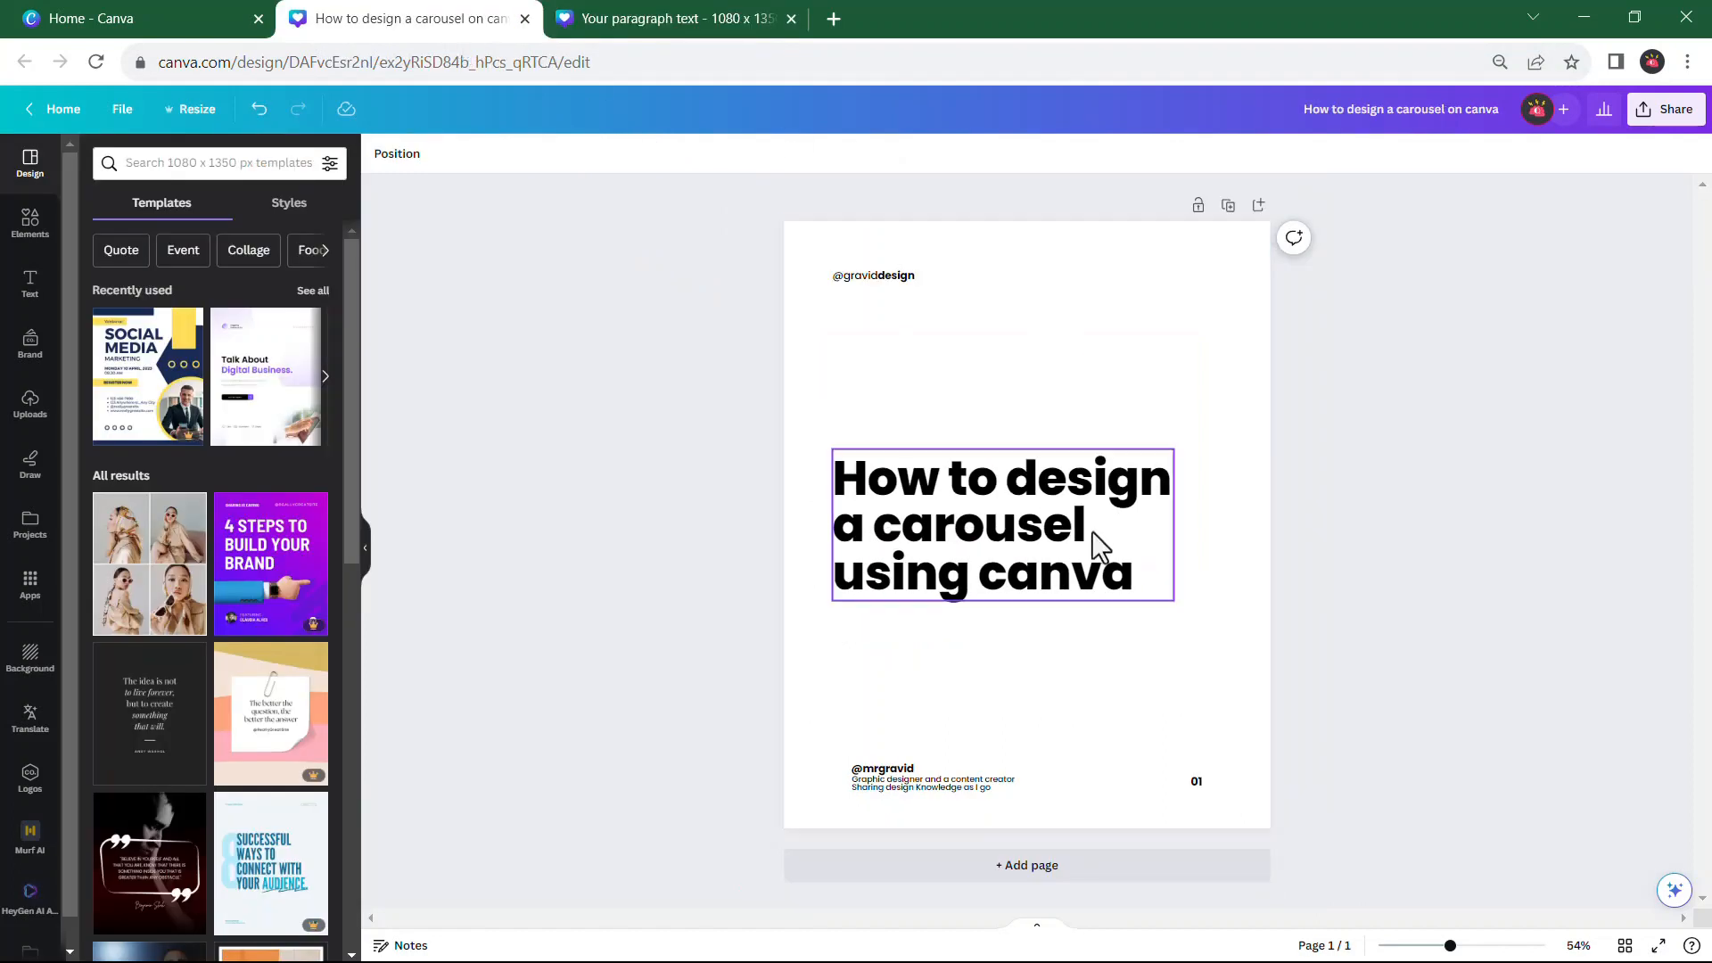
left_click(1121, 523)
left_click_drag(1175, 519, 1167, 518)
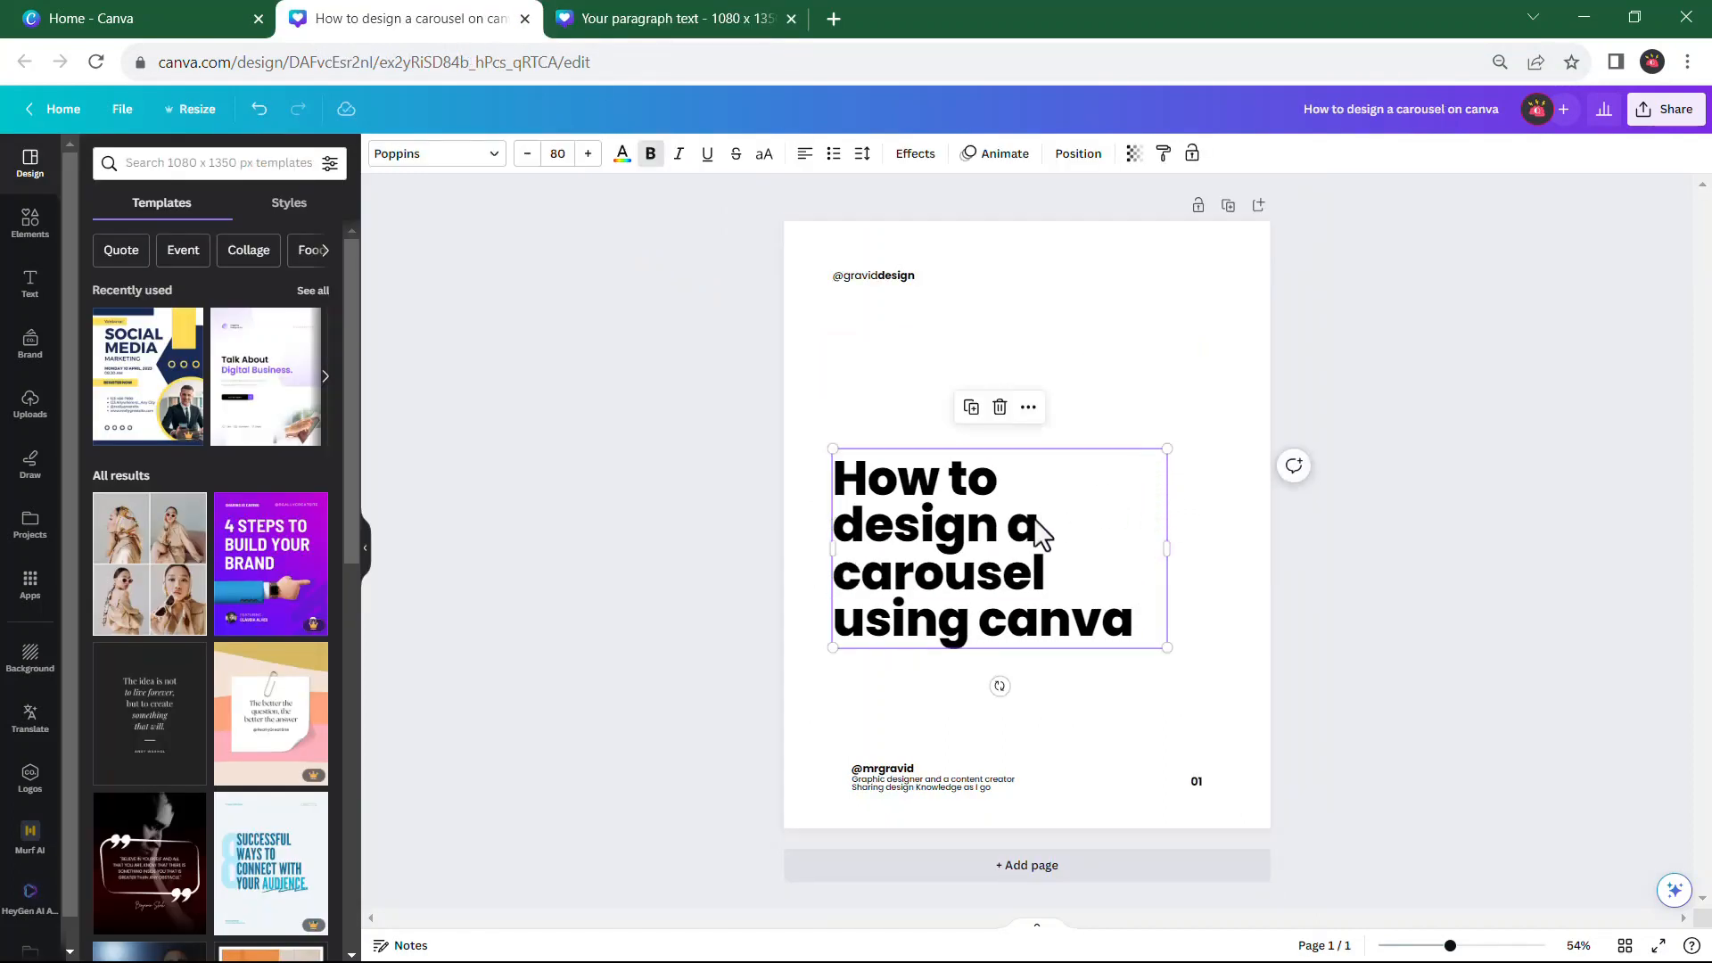
left_click_drag(984, 541, 983, 502)
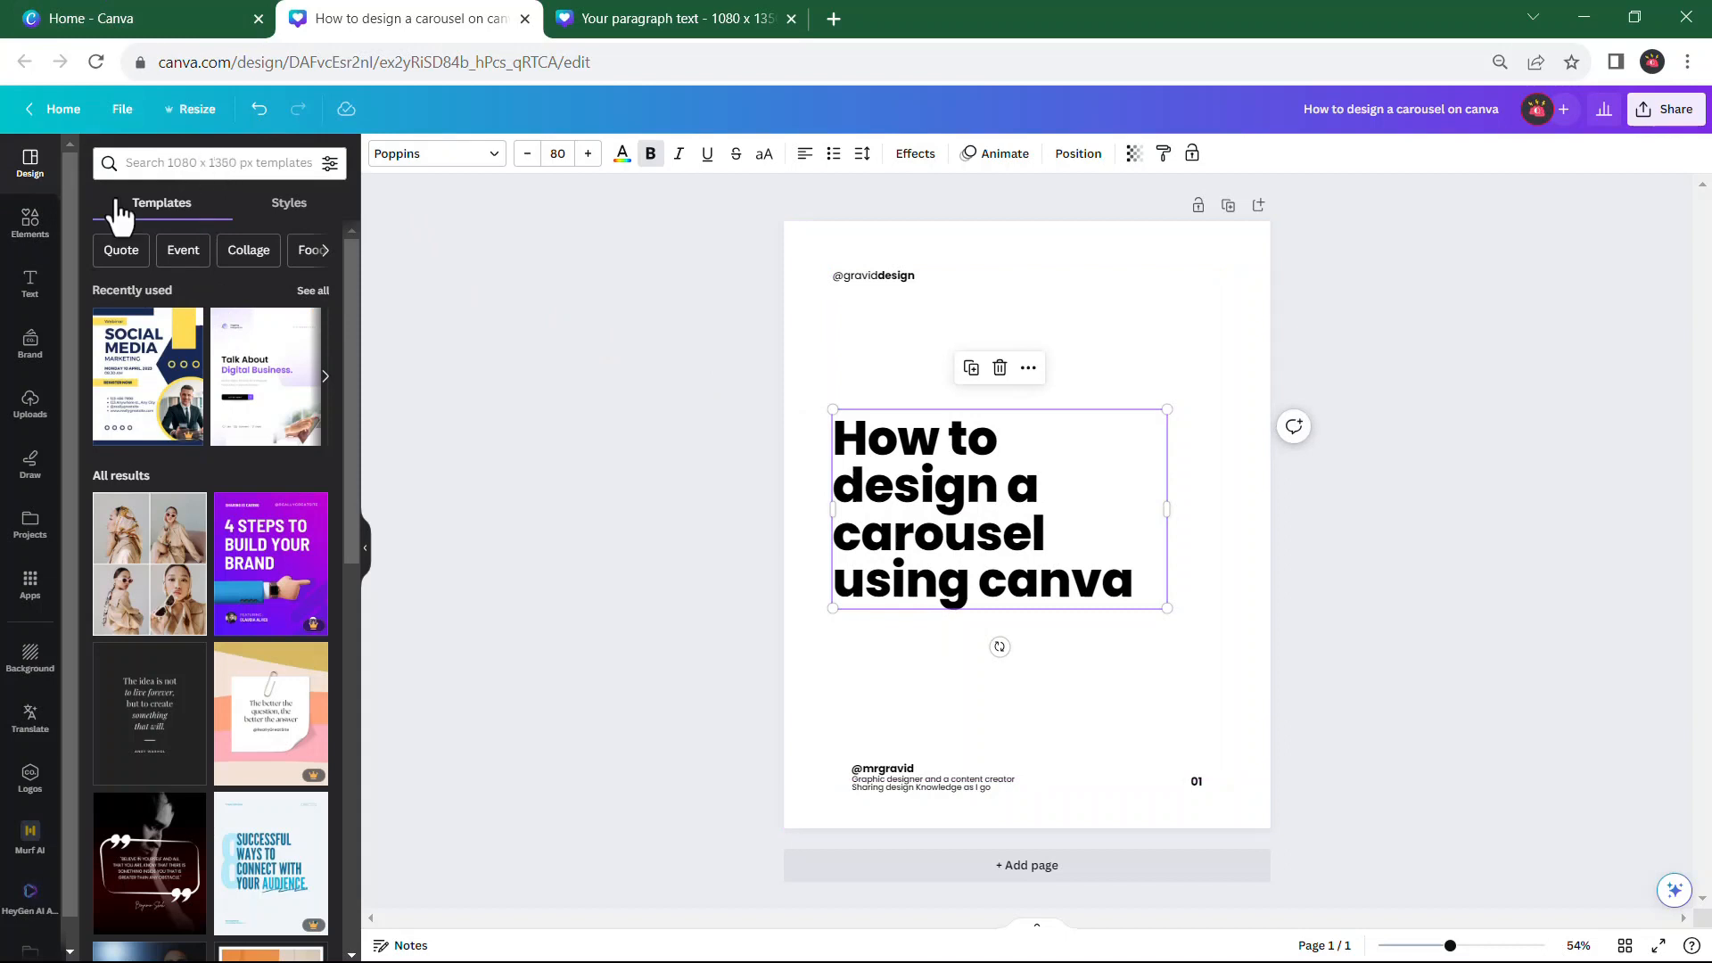
Open the full list of recently used elements and examine the details of the Carousel Post Icon
left_click(30, 222)
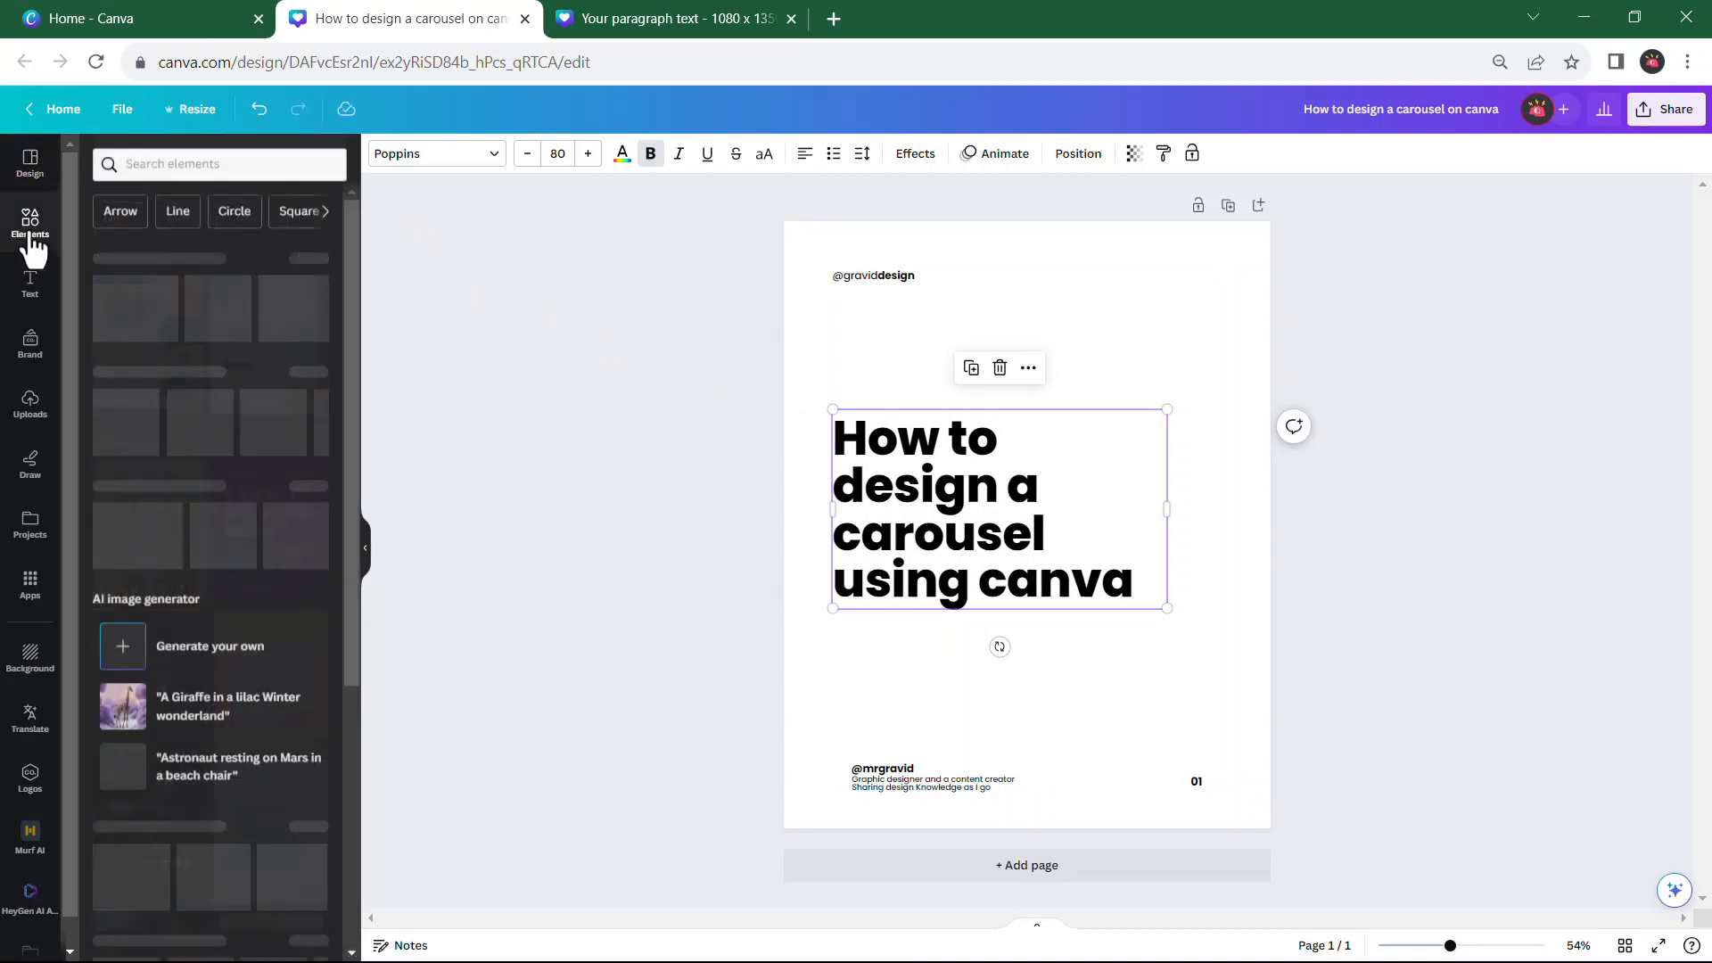
left_click(222, 163)
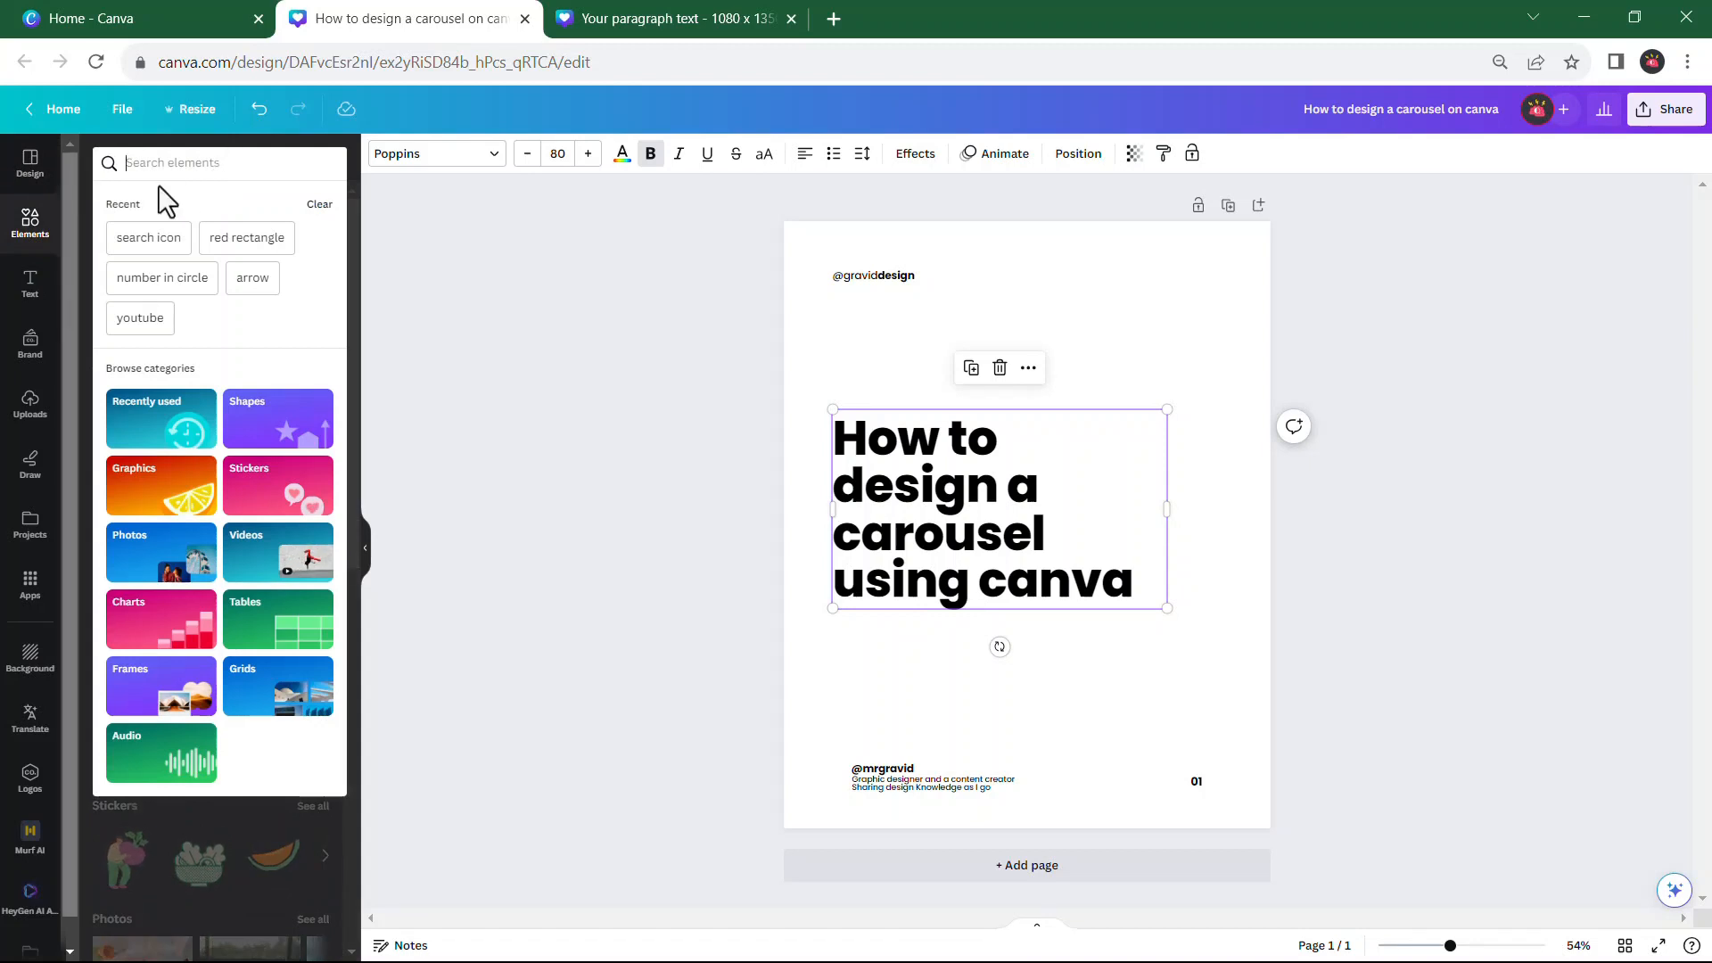
left_click(43, 230)
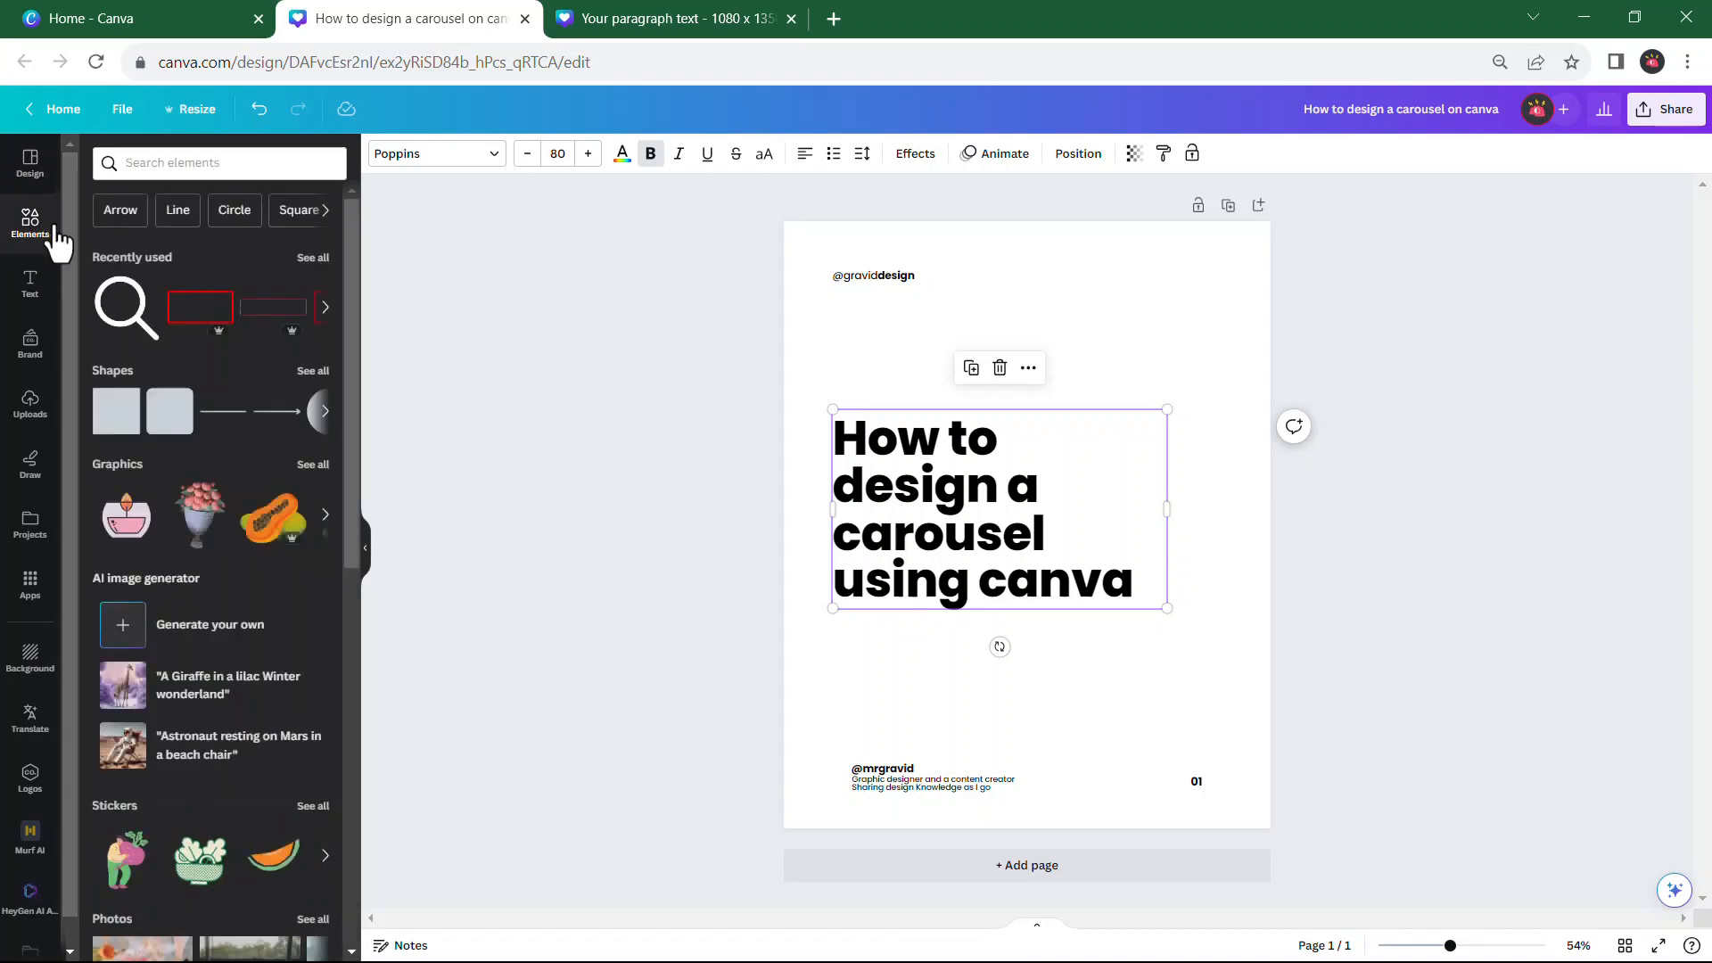
left_click(312, 262)
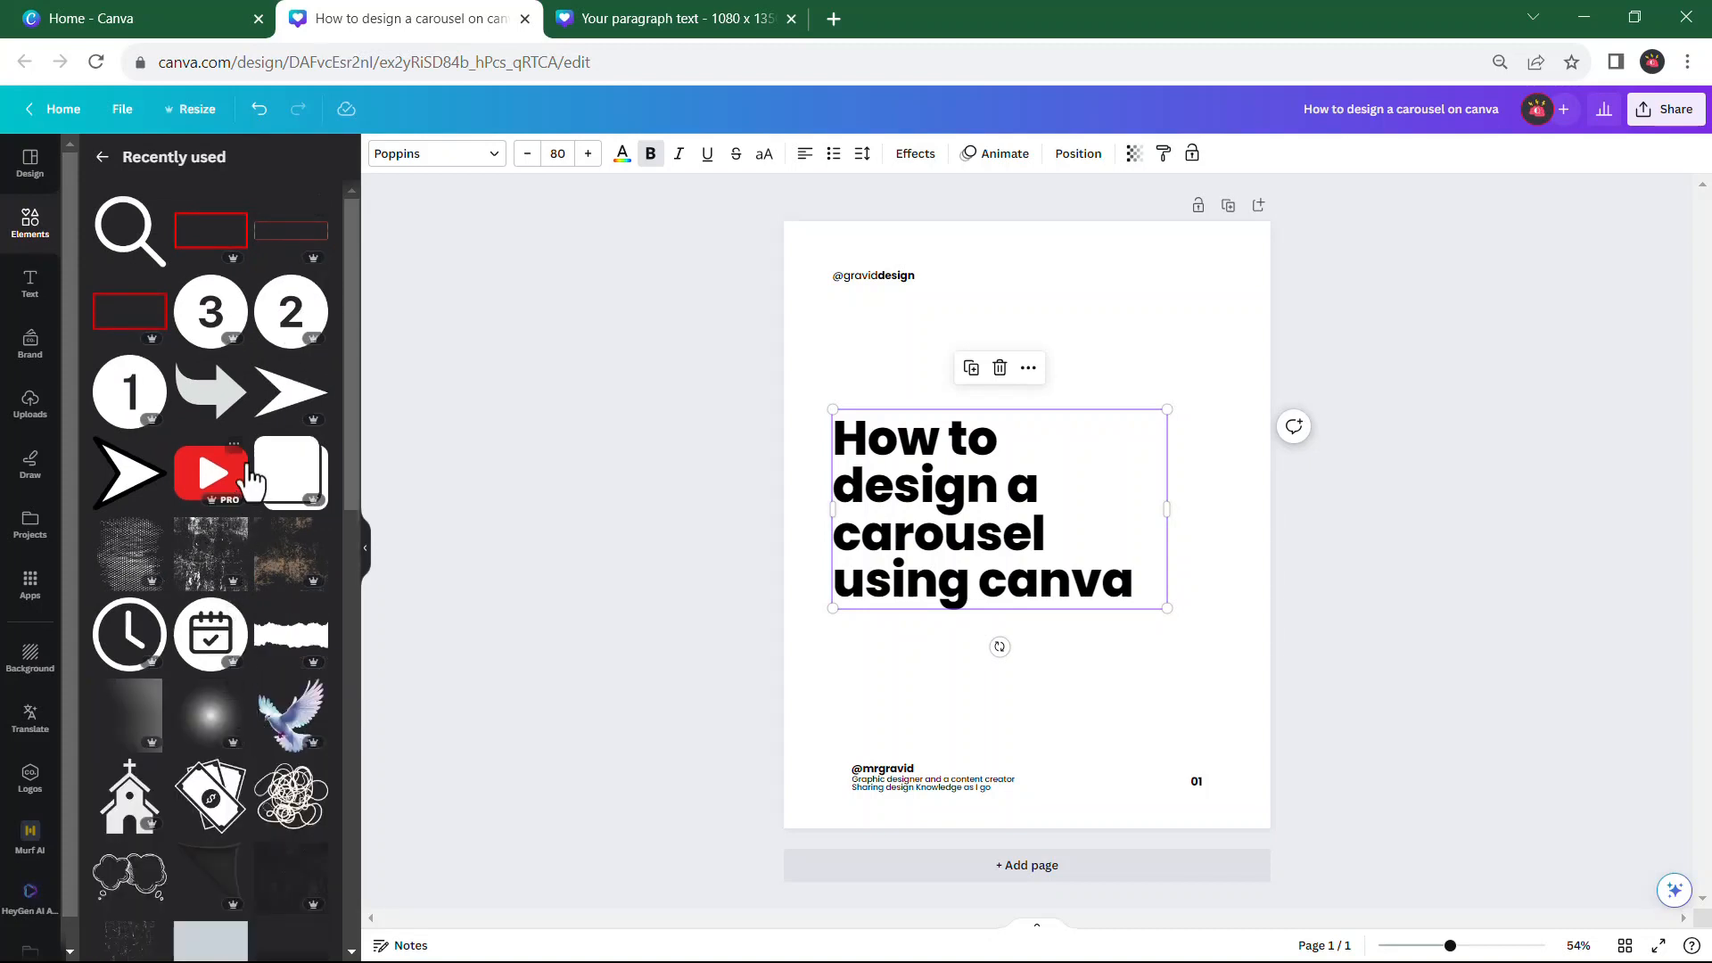
left_click(312, 449)
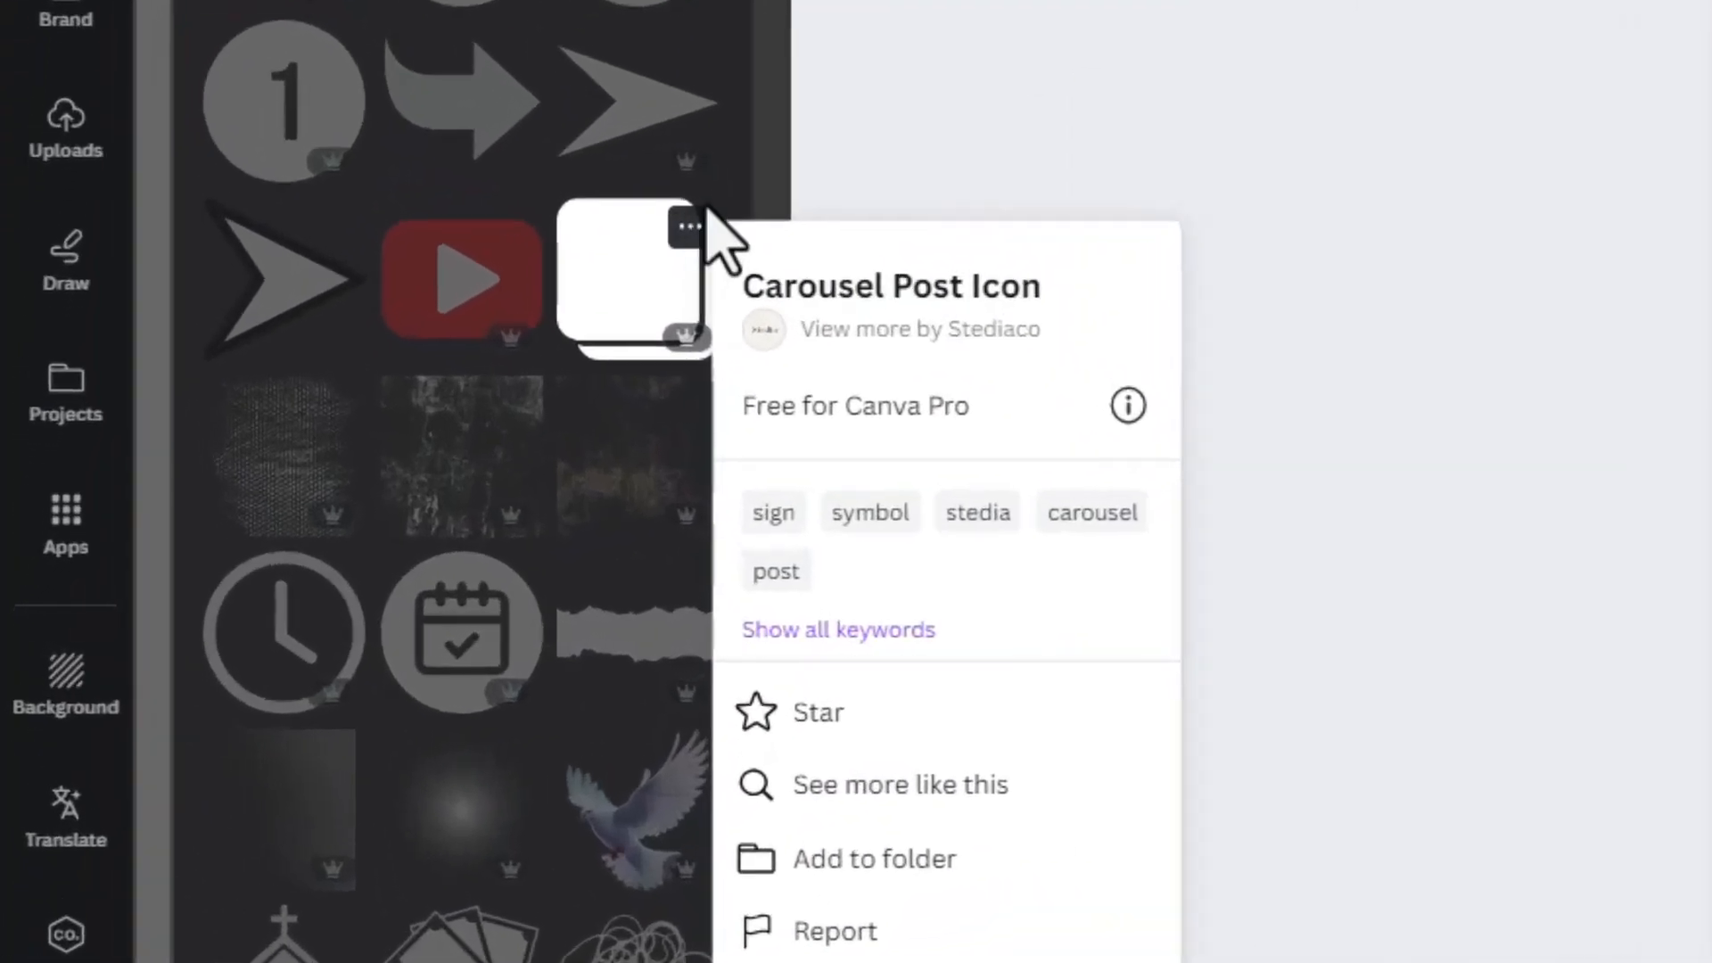
left_click(388, 406)
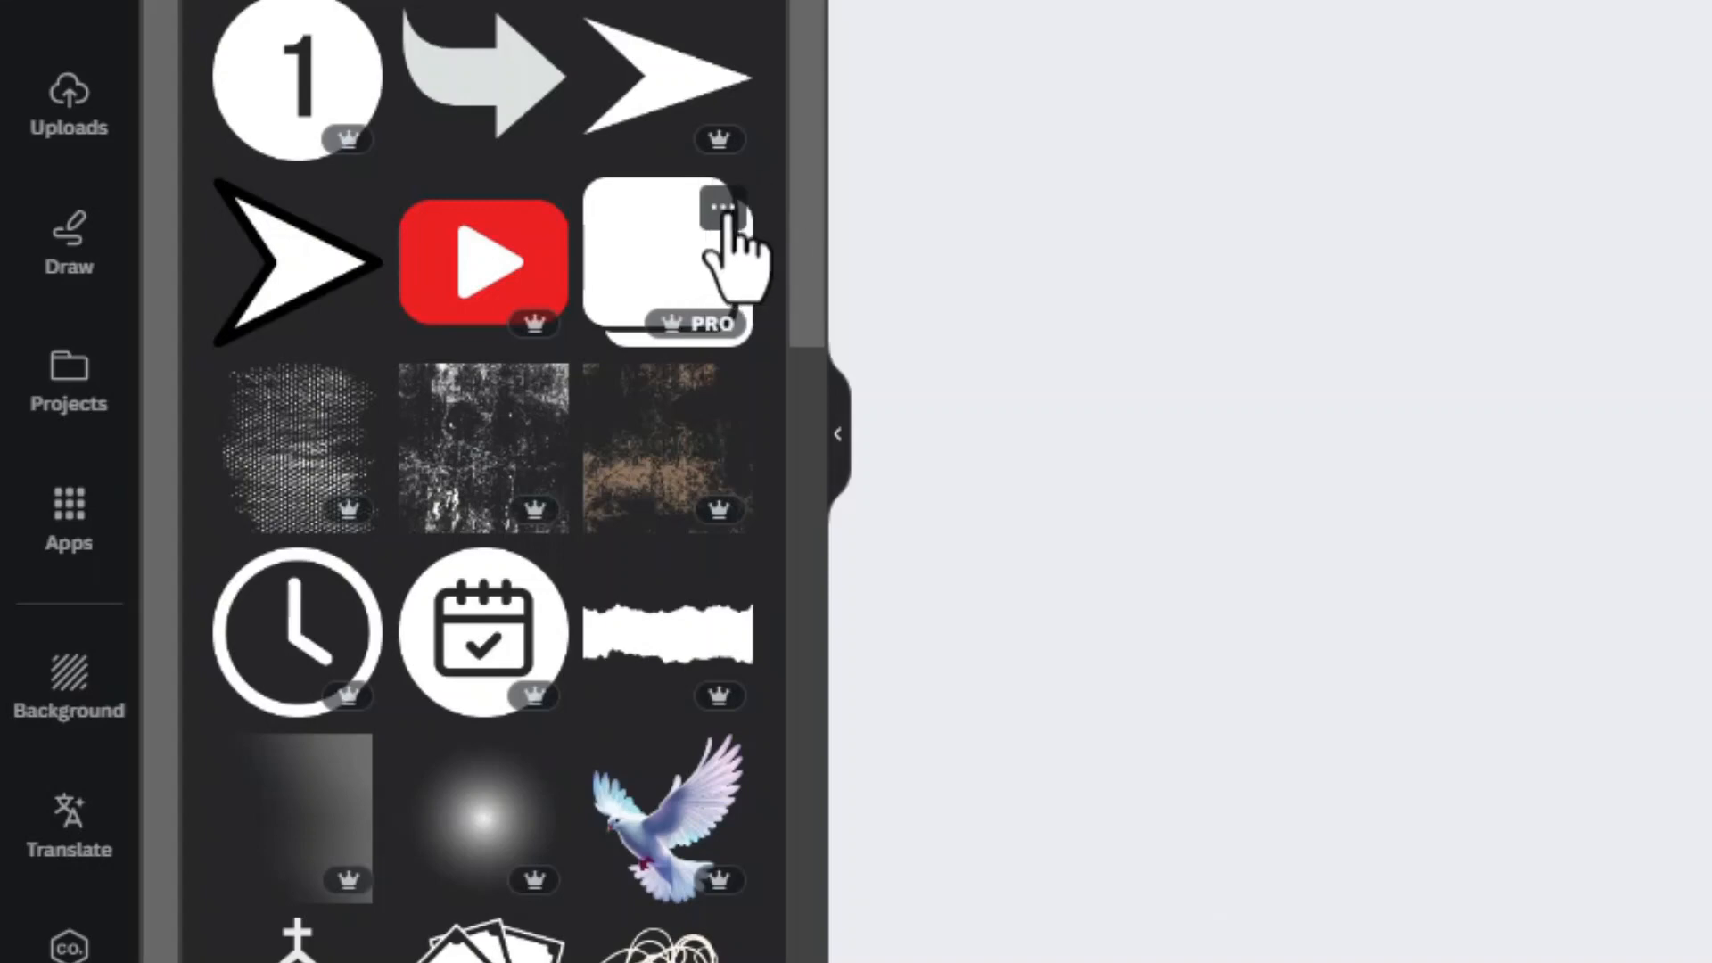
left_click(723, 208)
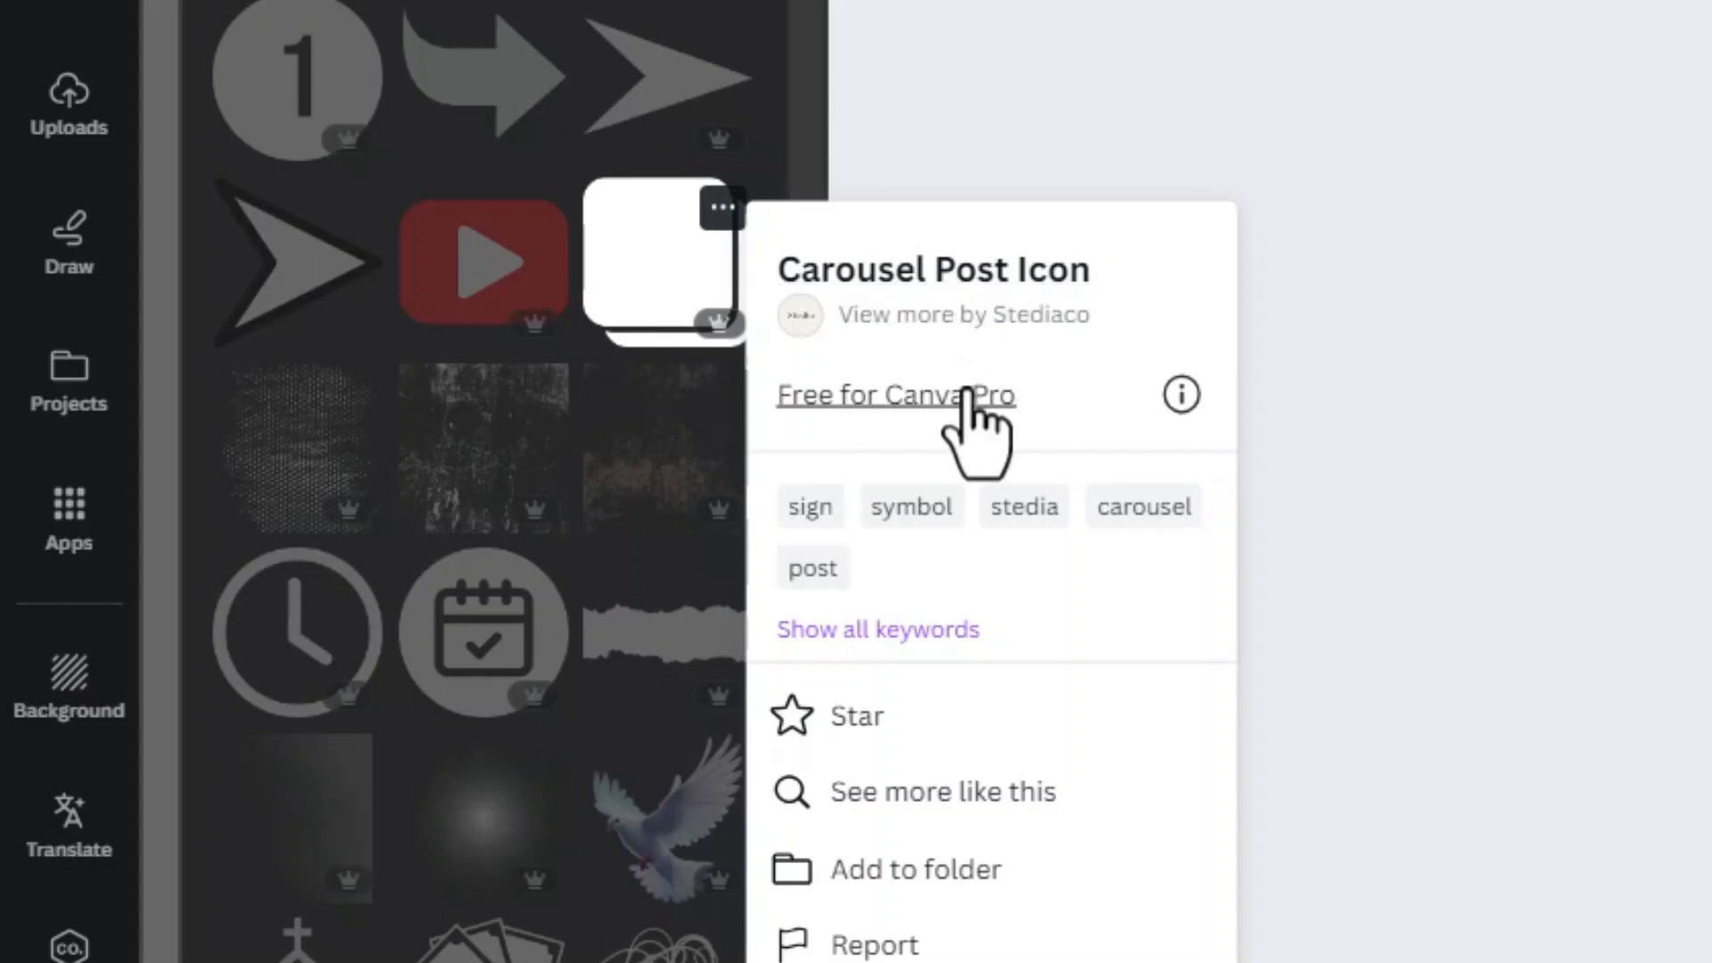
left_click(768, 172)
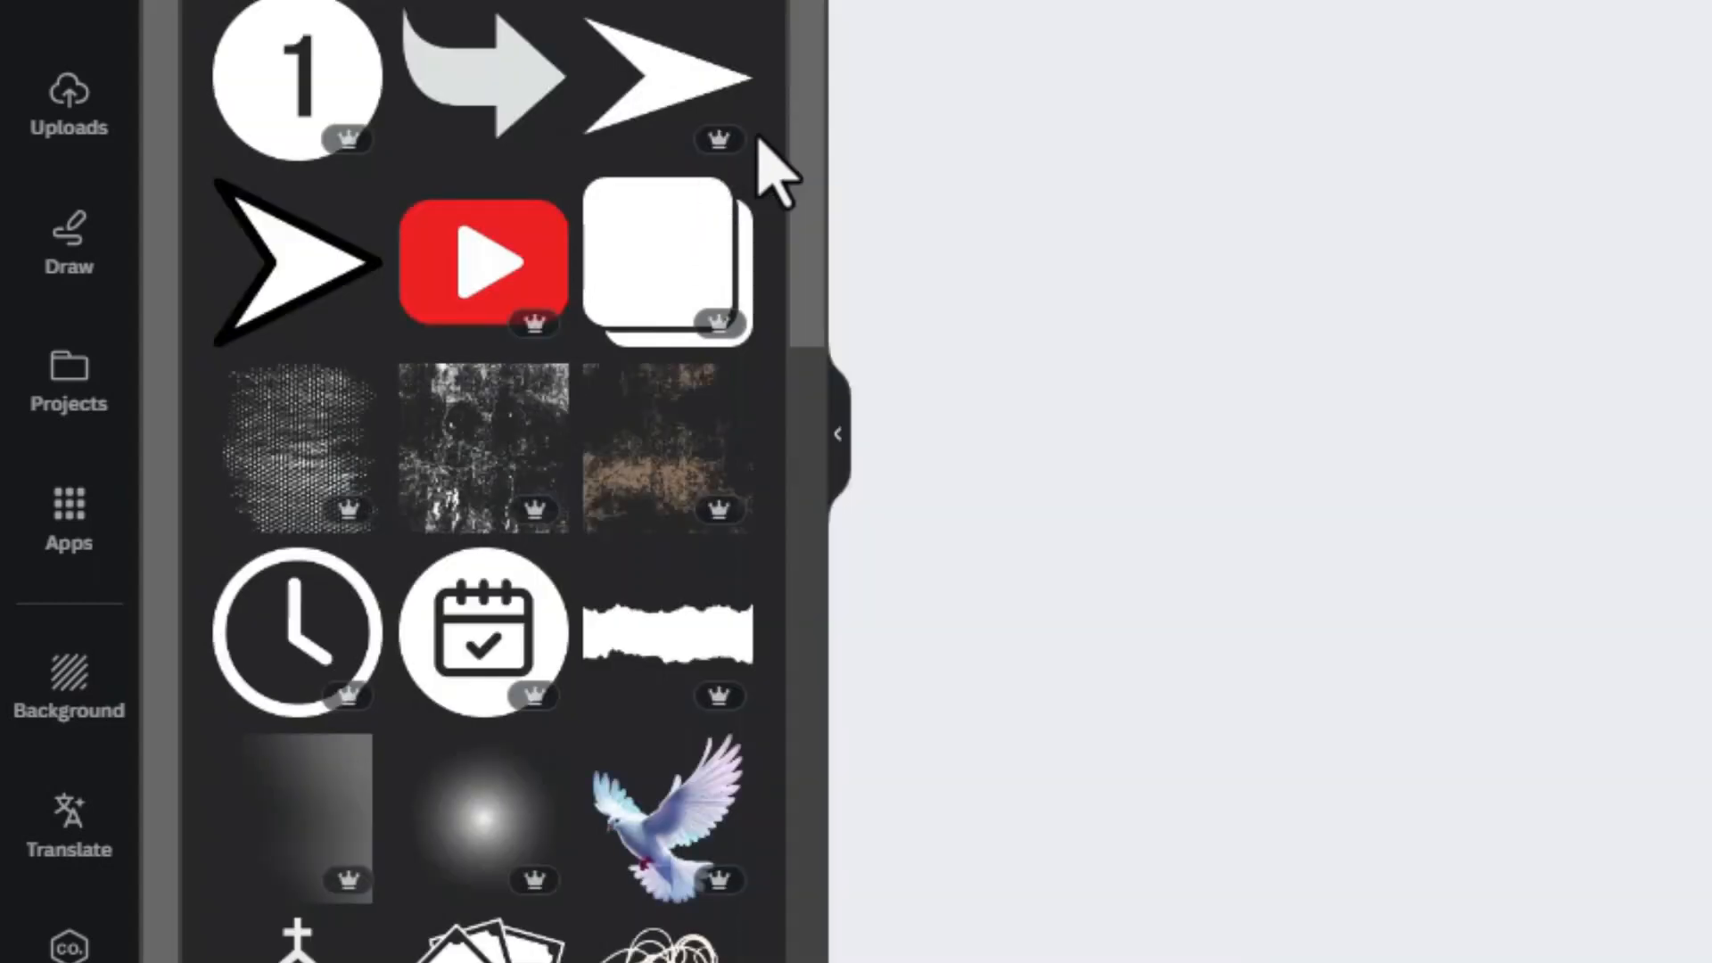
Add the Carousel Post Icon, place it small below the headline at the same left margin, and colour it black
left_click(677, 276)
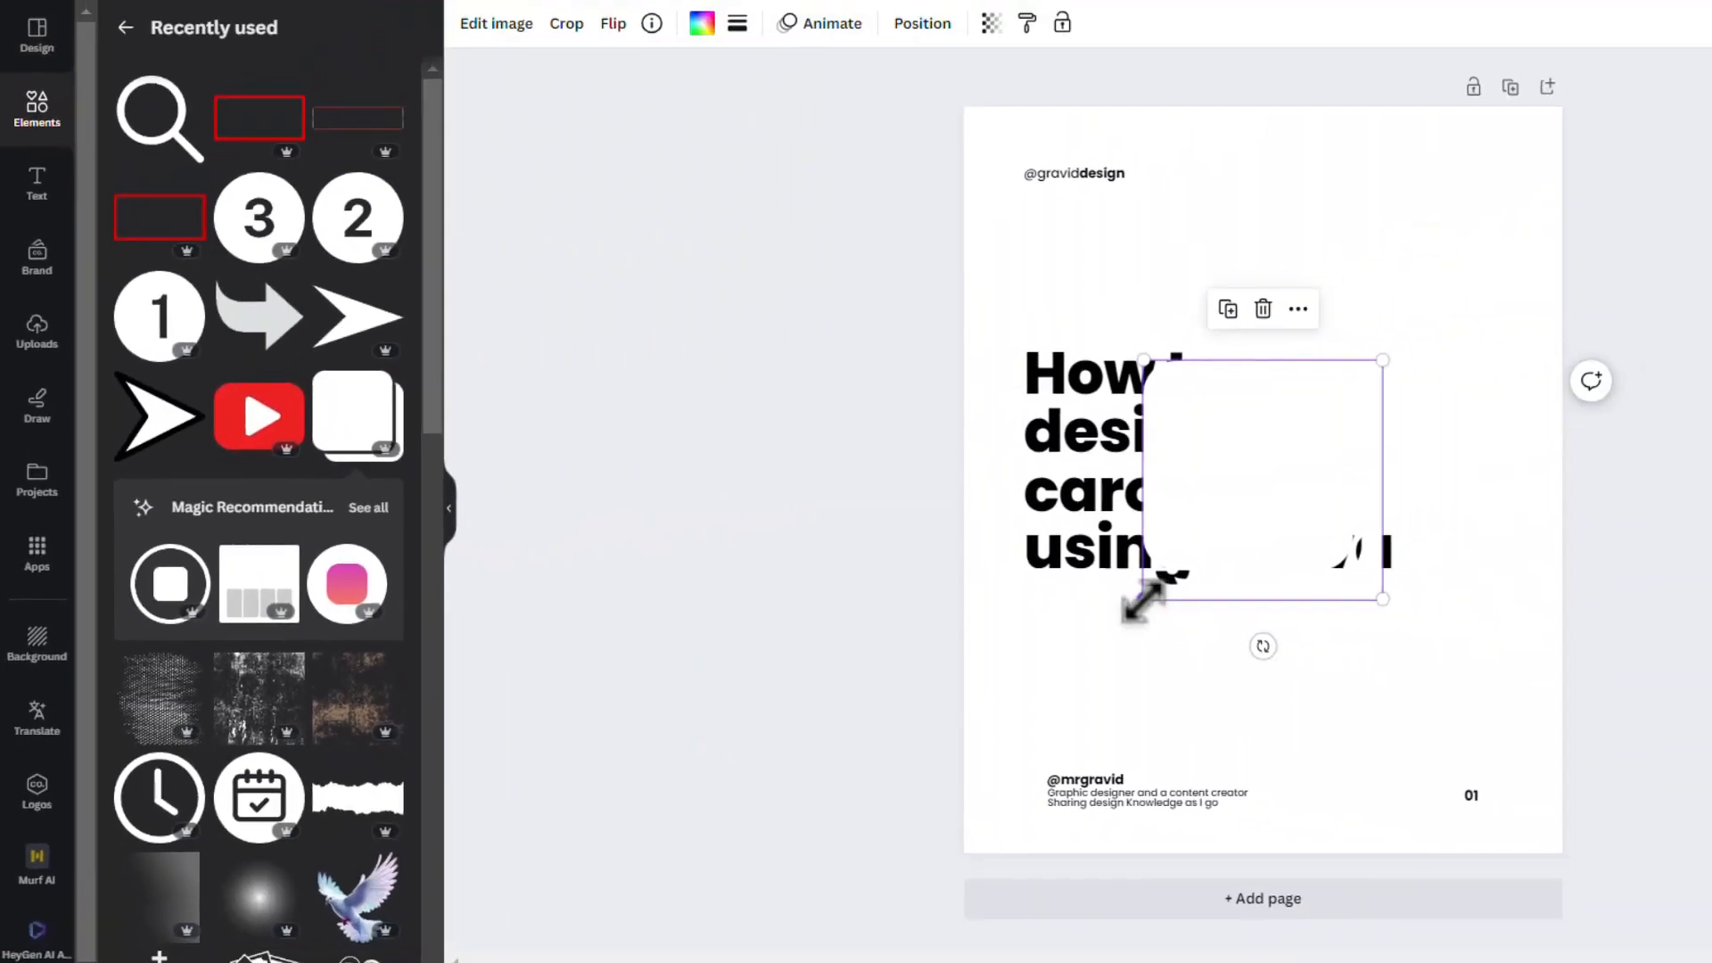
left_click_drag(1139, 598, 1047, 600)
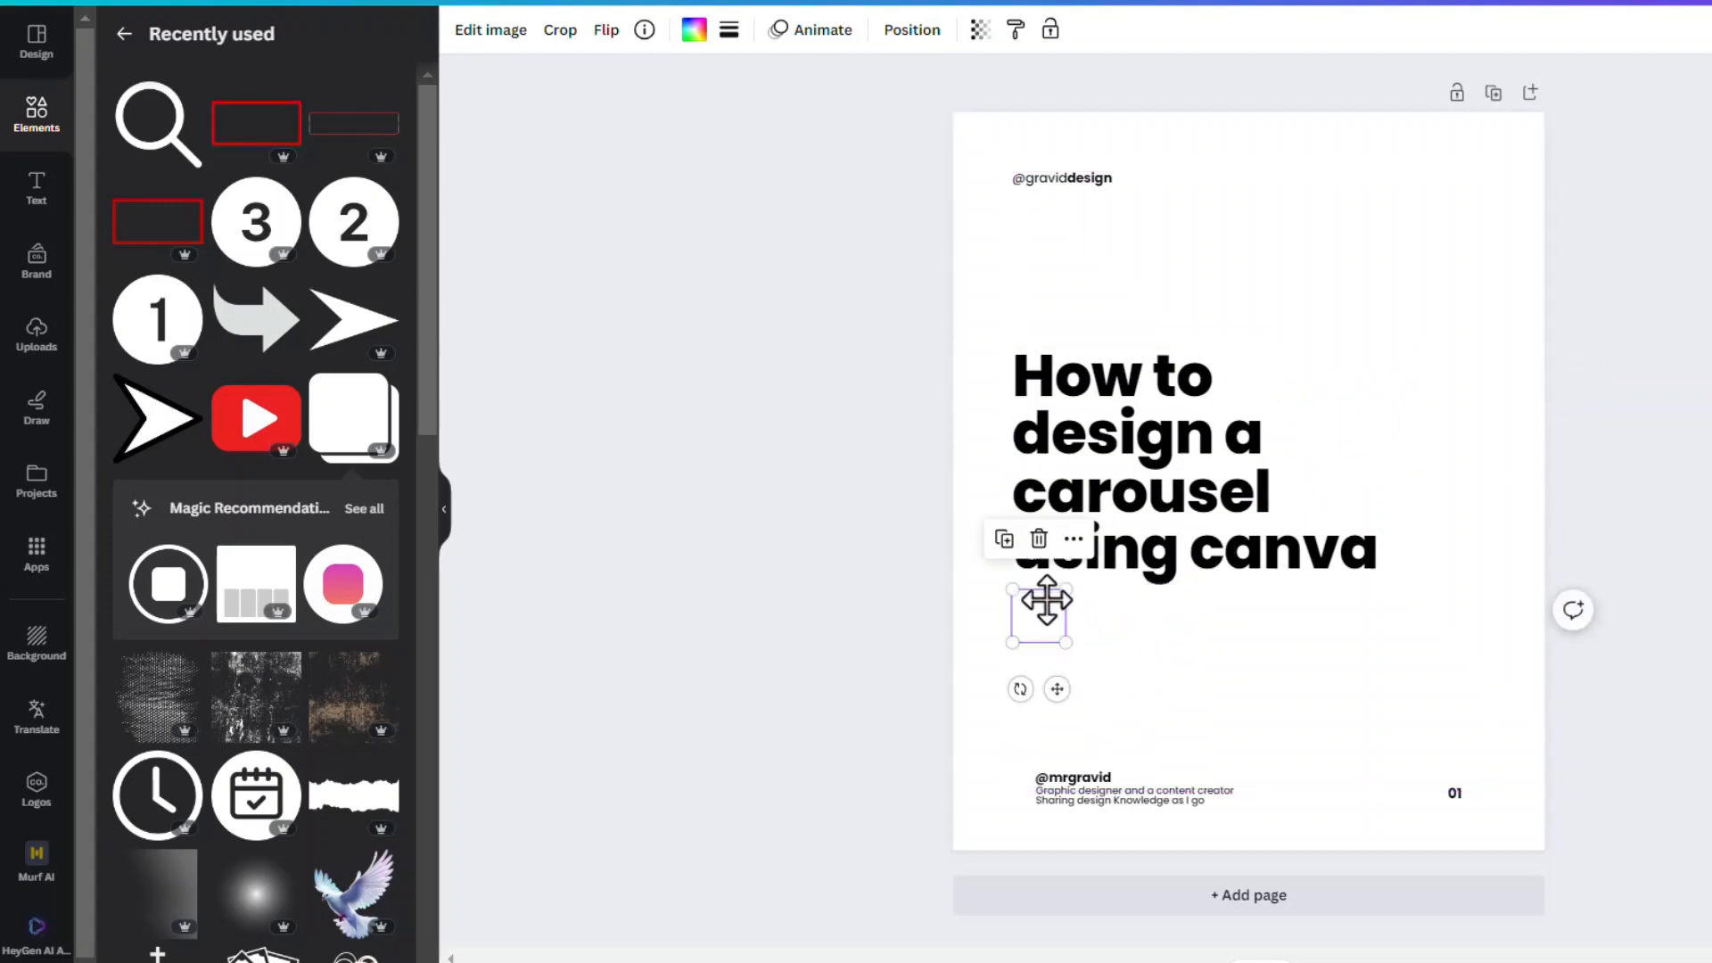
left_click(694, 36)
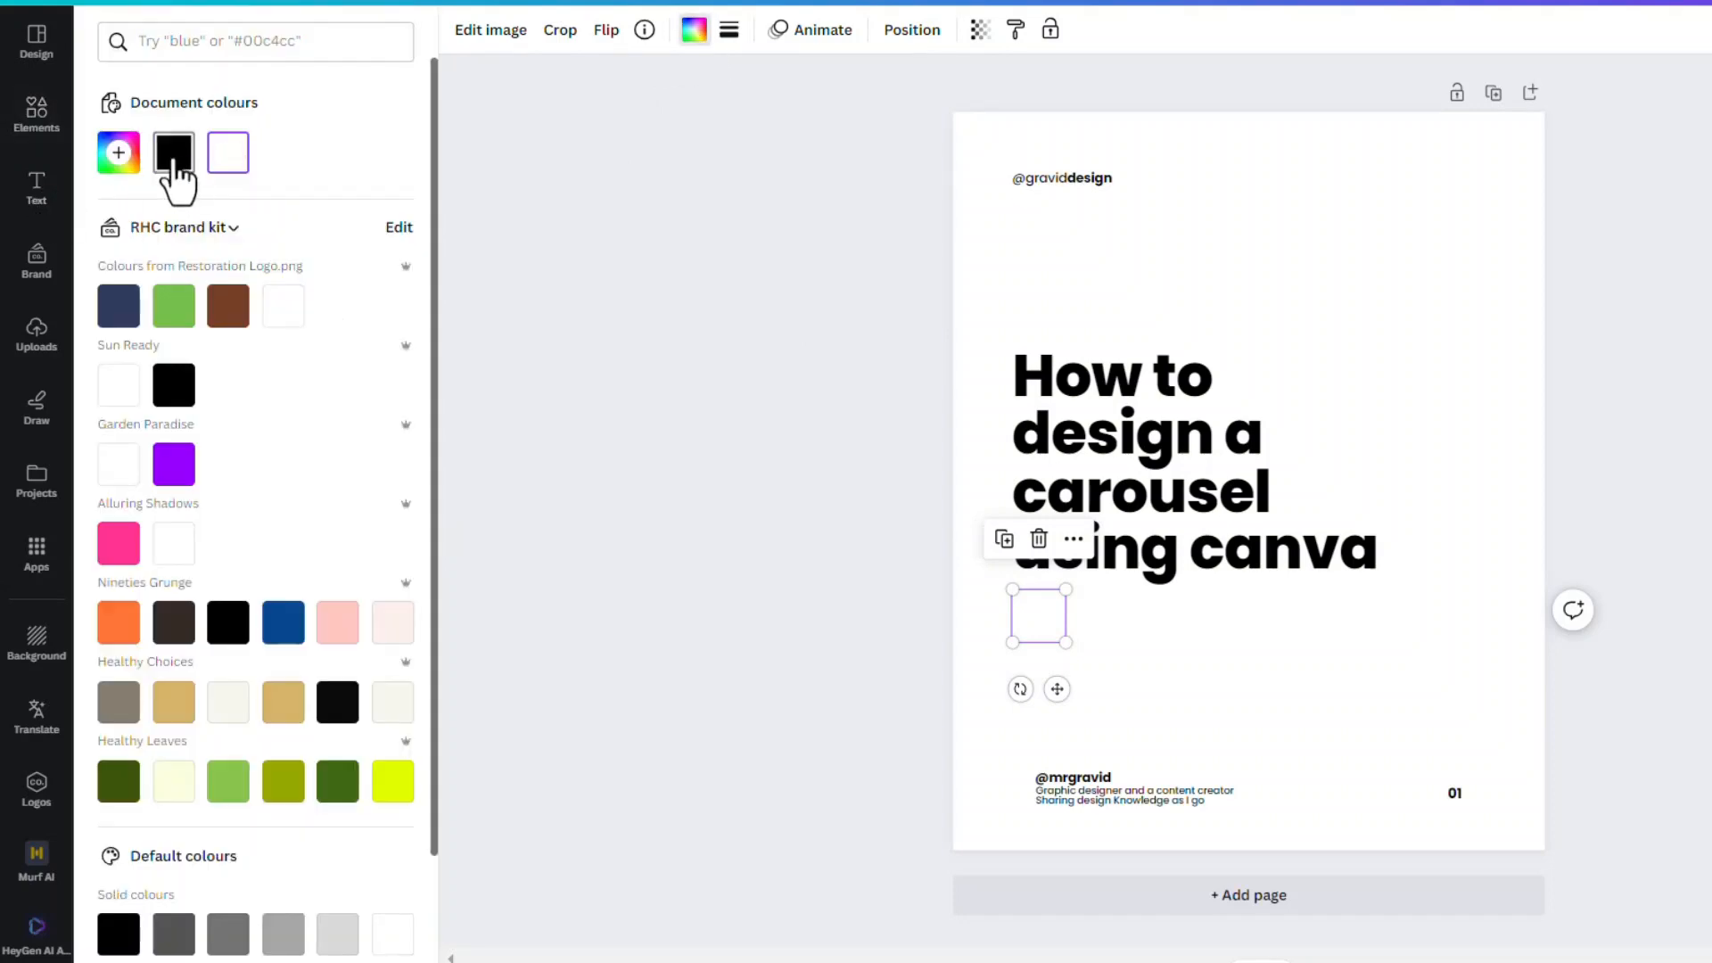
left_click(173, 159)
left_click(1297, 270)
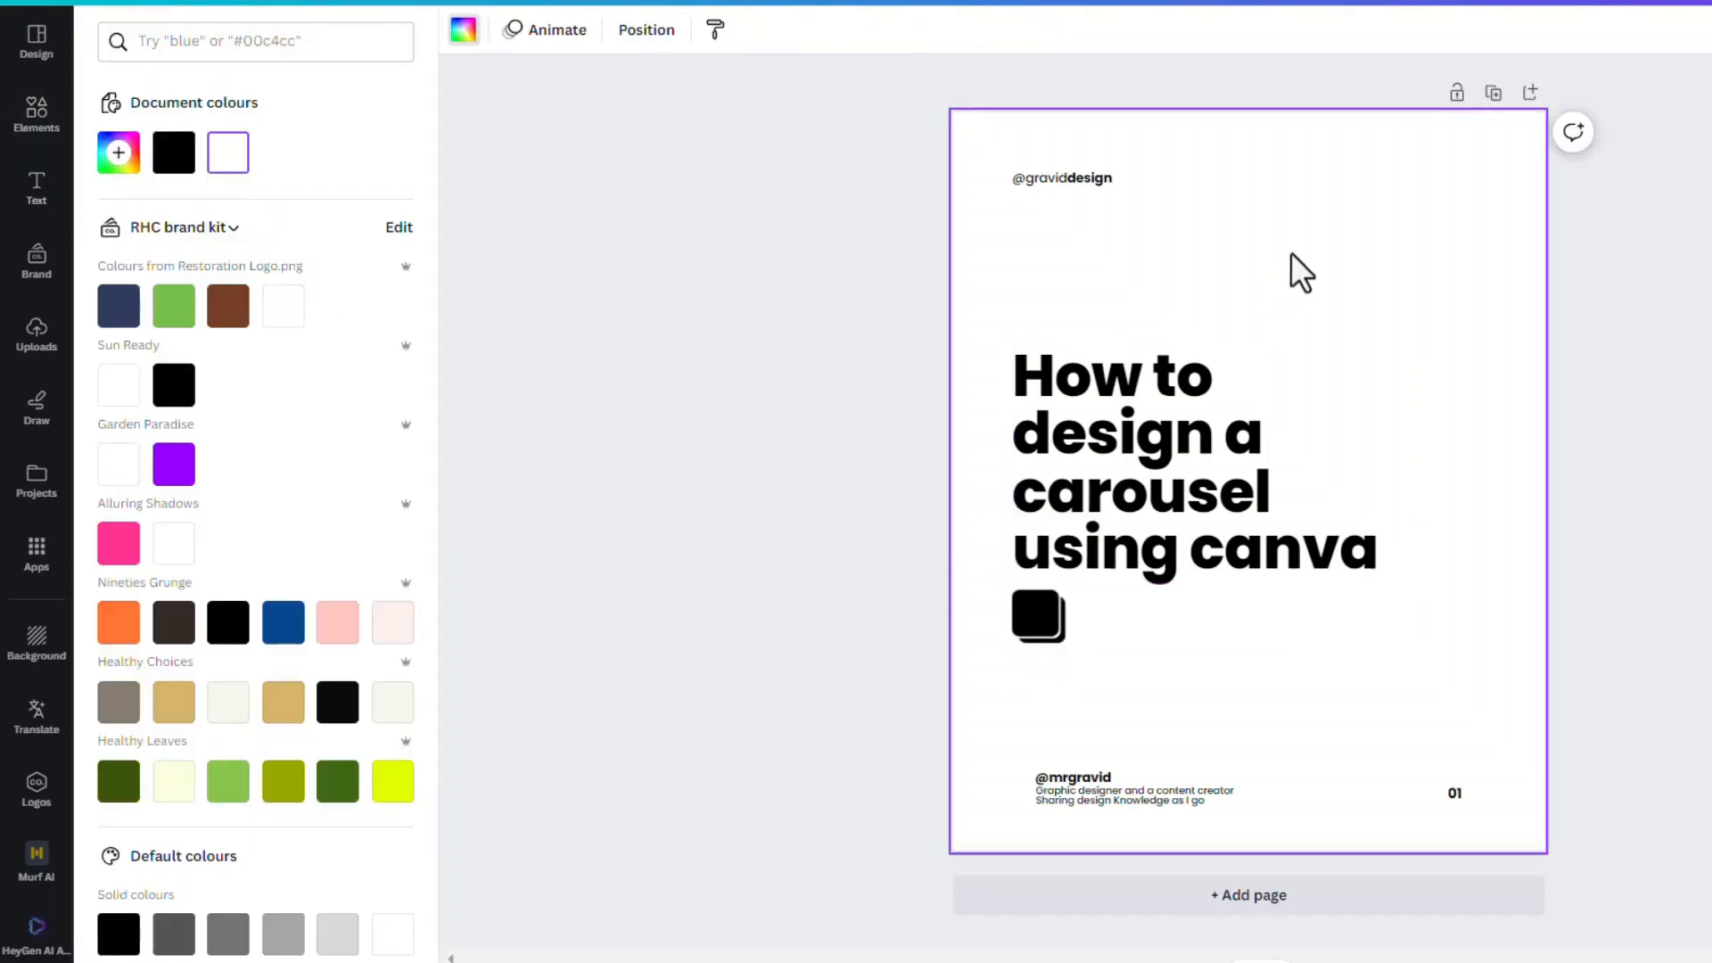
Shrink the Carousel Post Icon and place it just below the headline near the page's left margin
left_click(1043, 634)
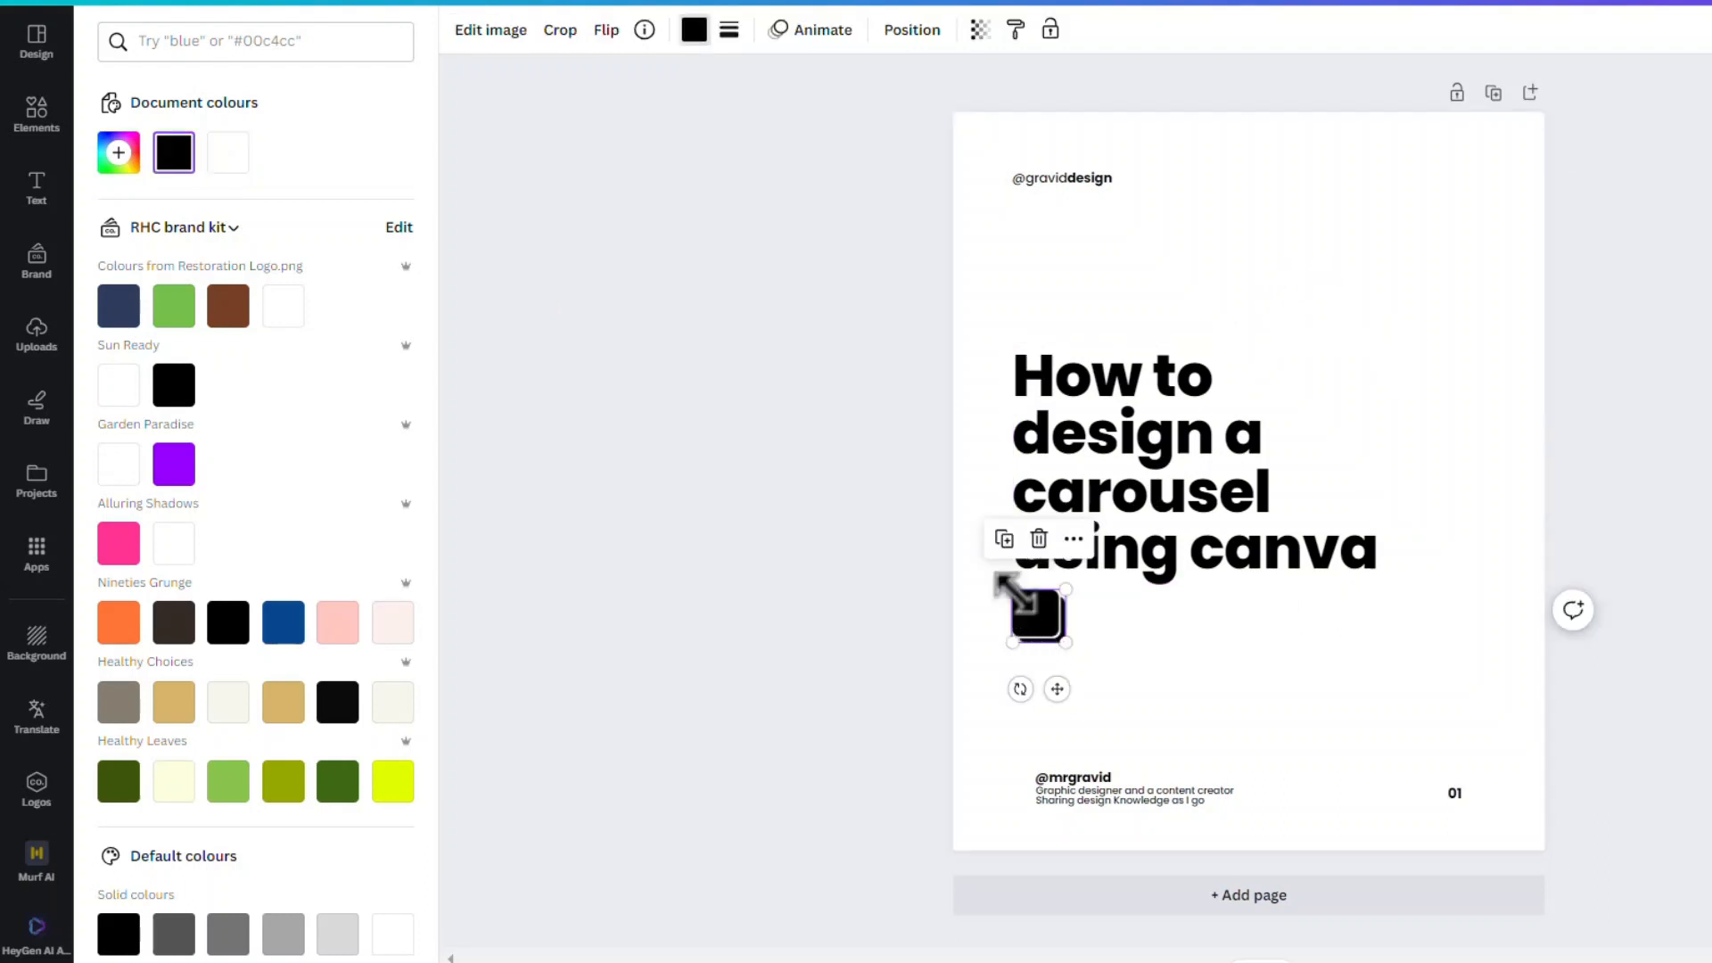
left_click_drag(1015, 591, 1037, 613)
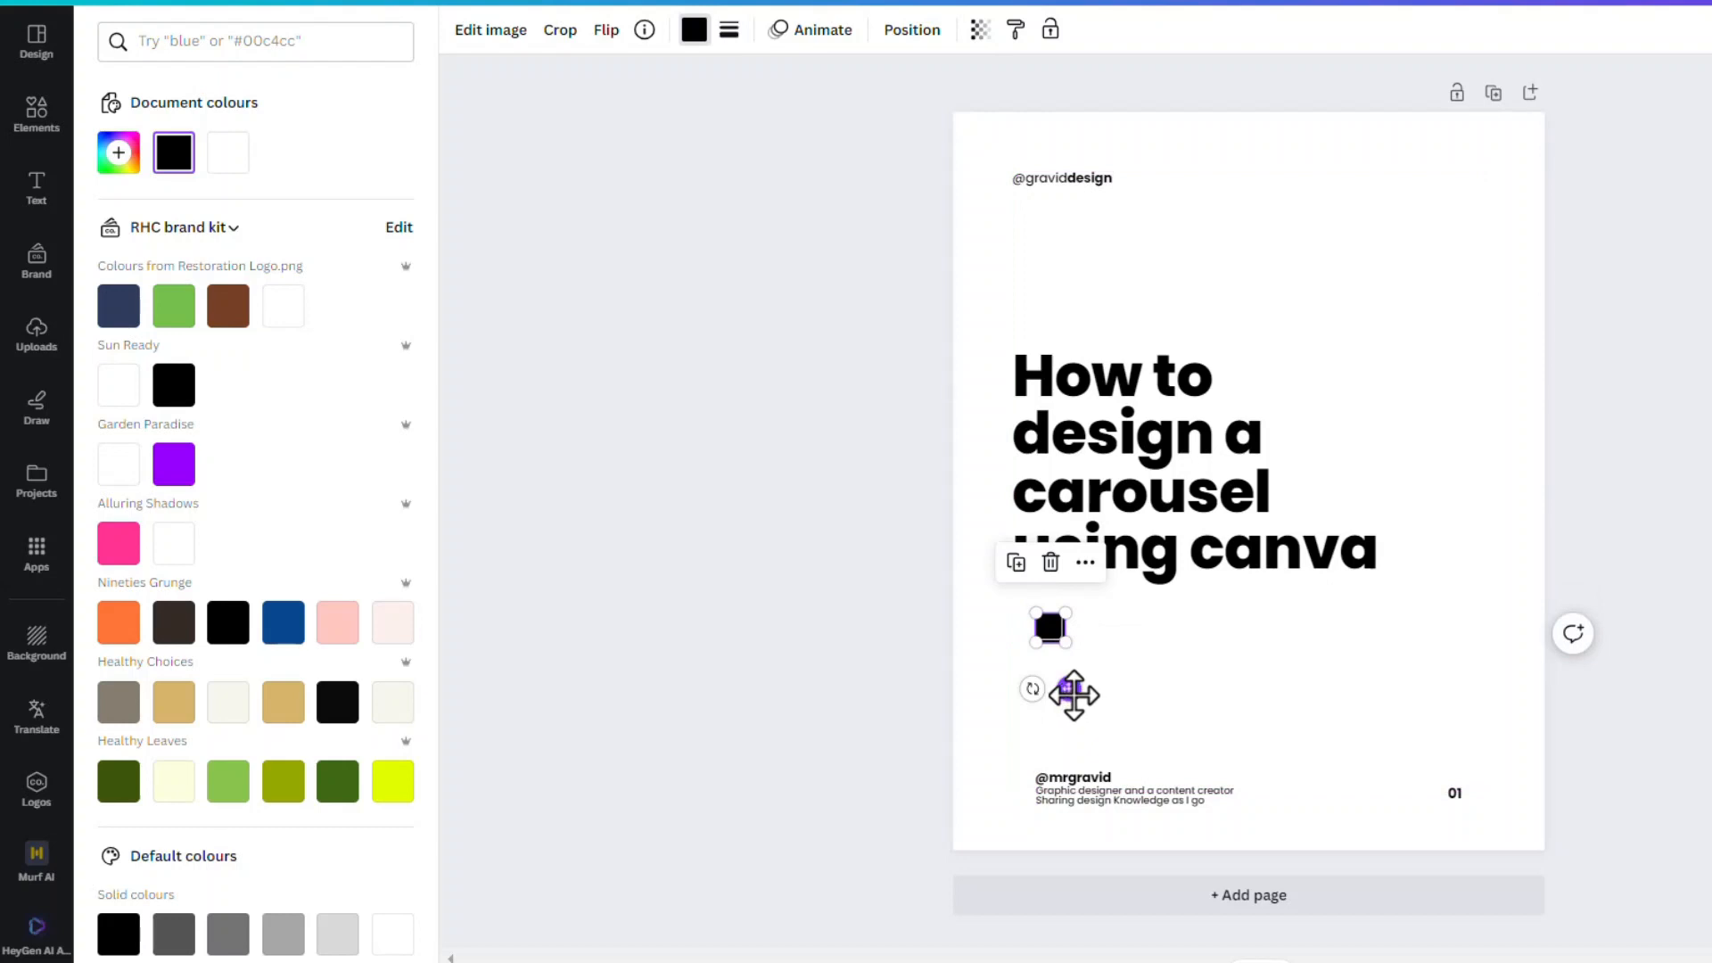
left_click_drag(1078, 692, 1056, 672)
Move the footer handle and its description together so they line up with the headline's left edge
left_click(1095, 794)
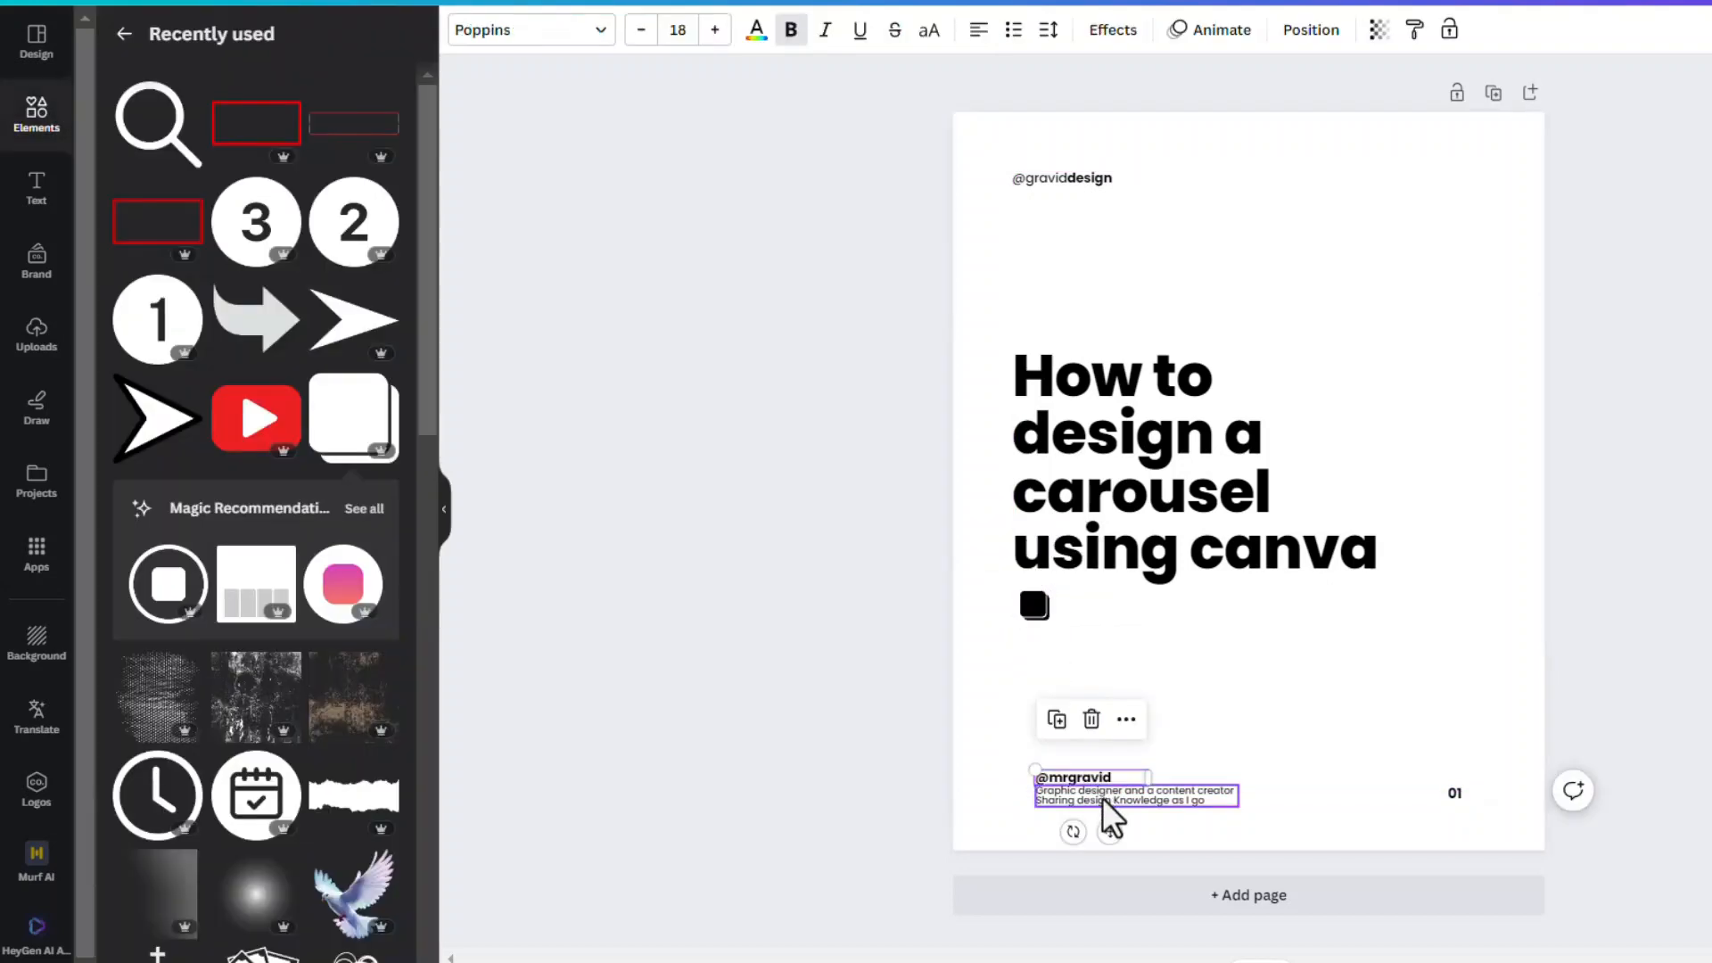
left_click(1101, 801, "shift")
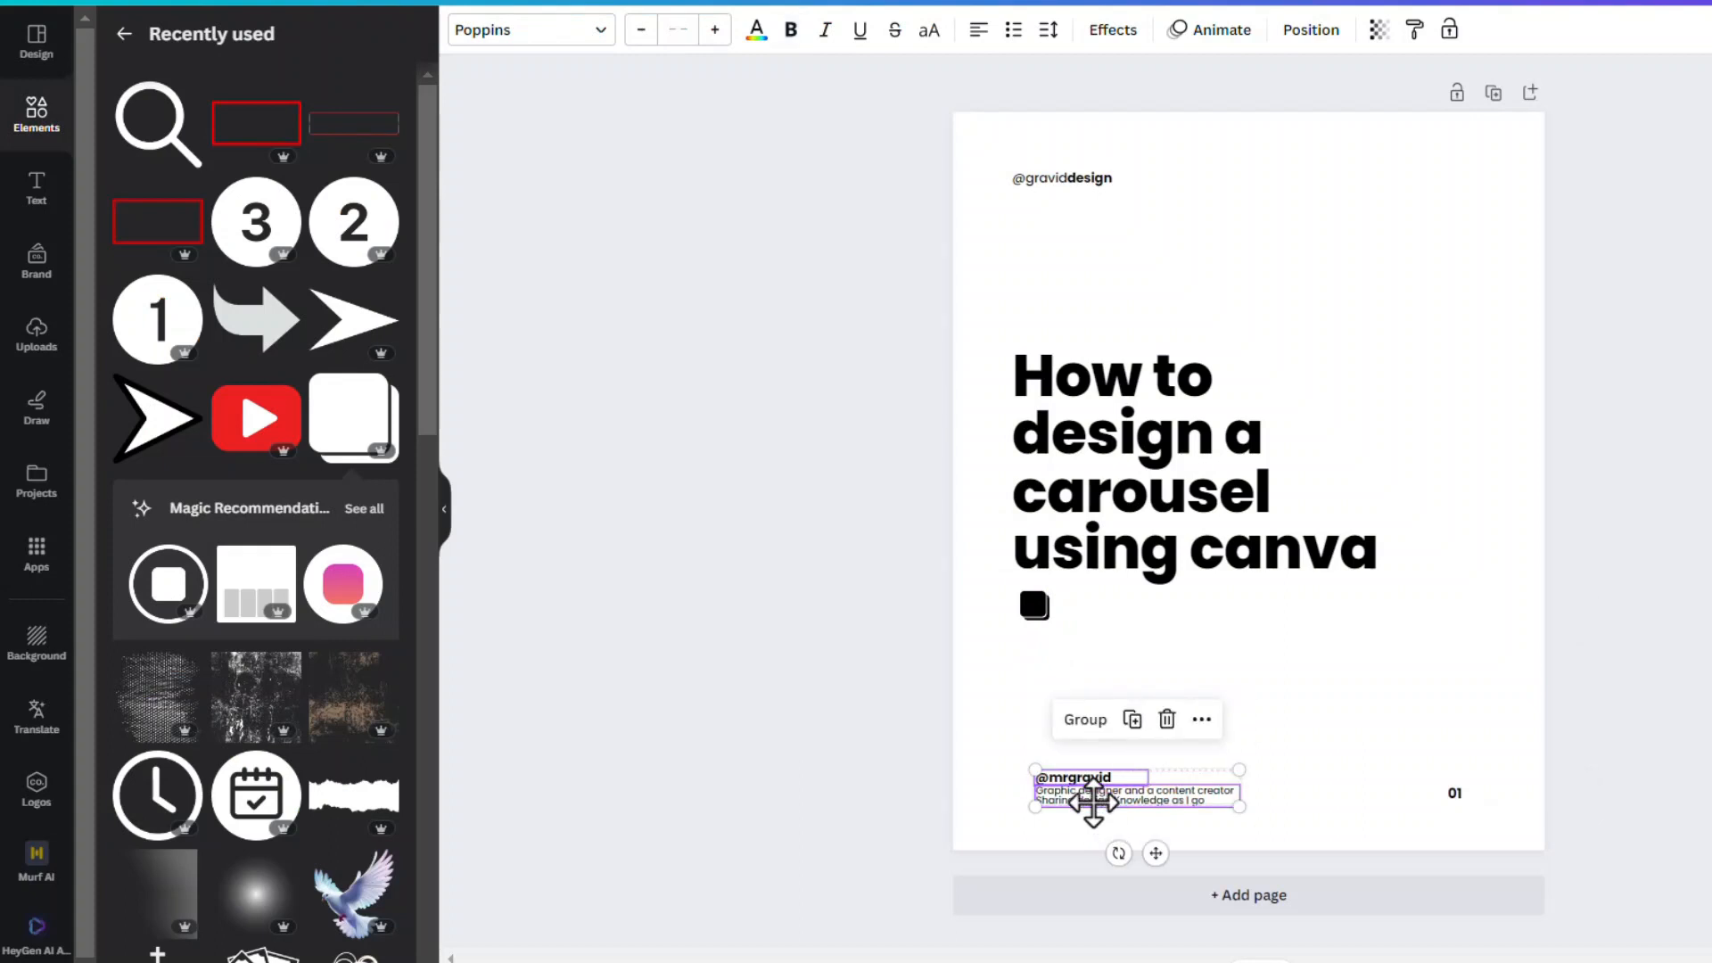
left_click_drag(1093, 803, 1072, 799)
left_click_drag(1078, 782, 1078, 786)
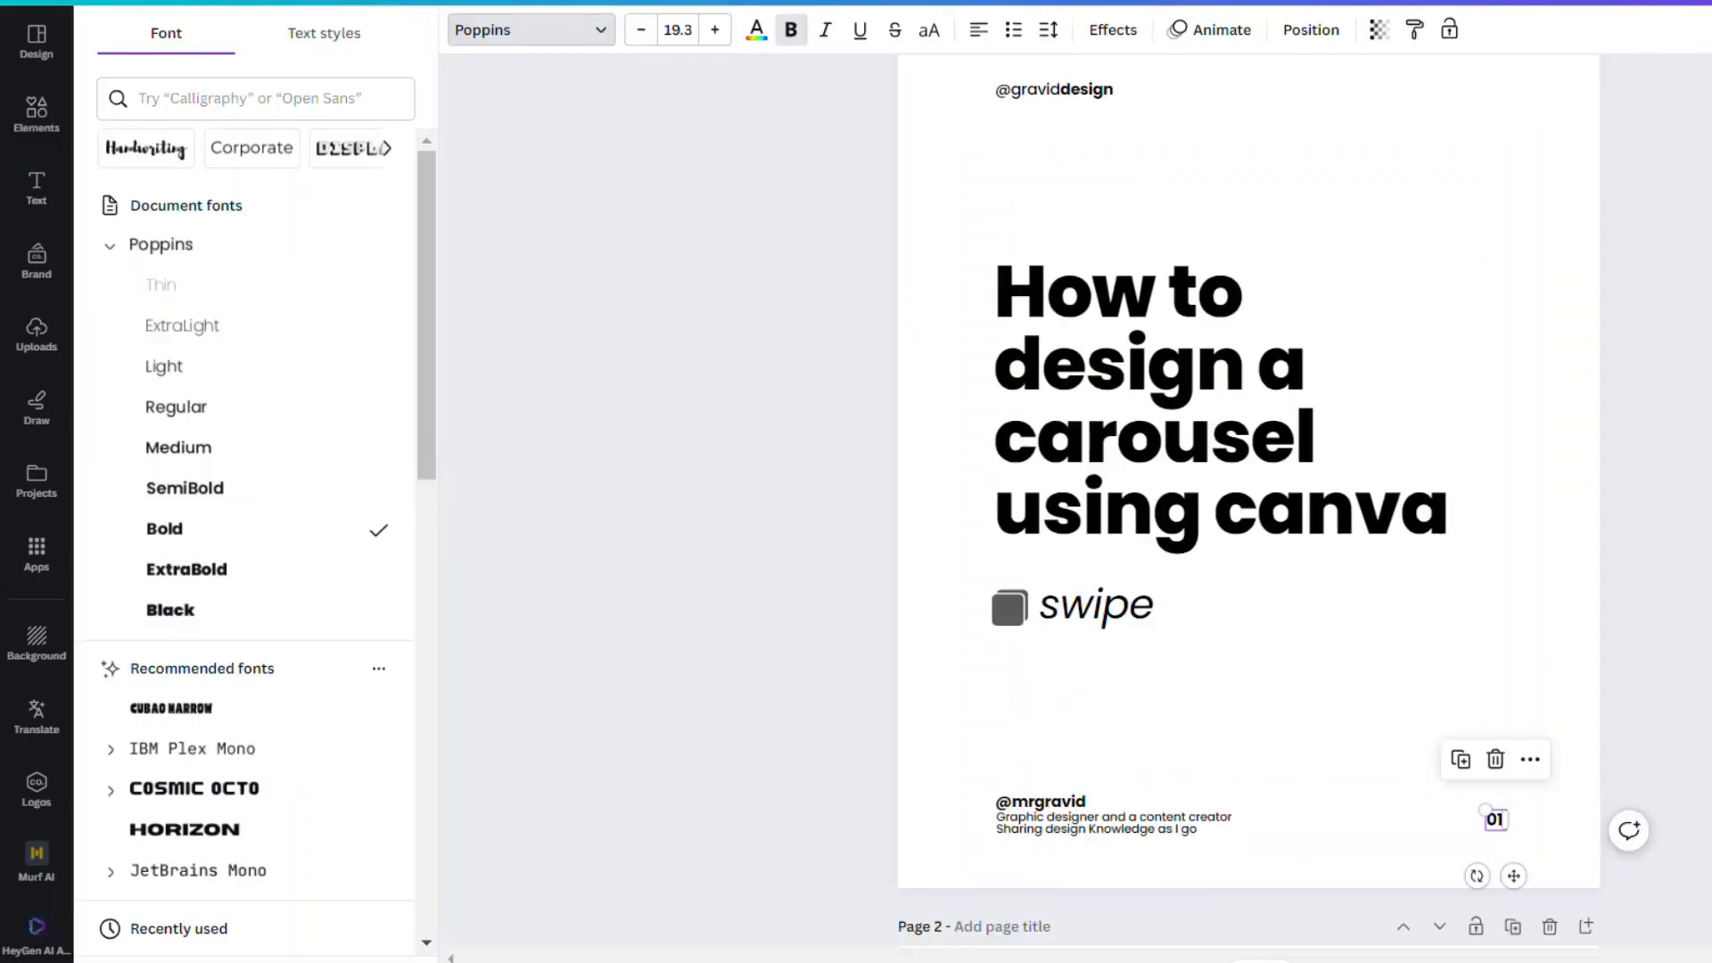
Copy the icon and "swipe" text from the reference cover, paste them into the working page, and set them apart from the existing icon
left_click(1081, 602)
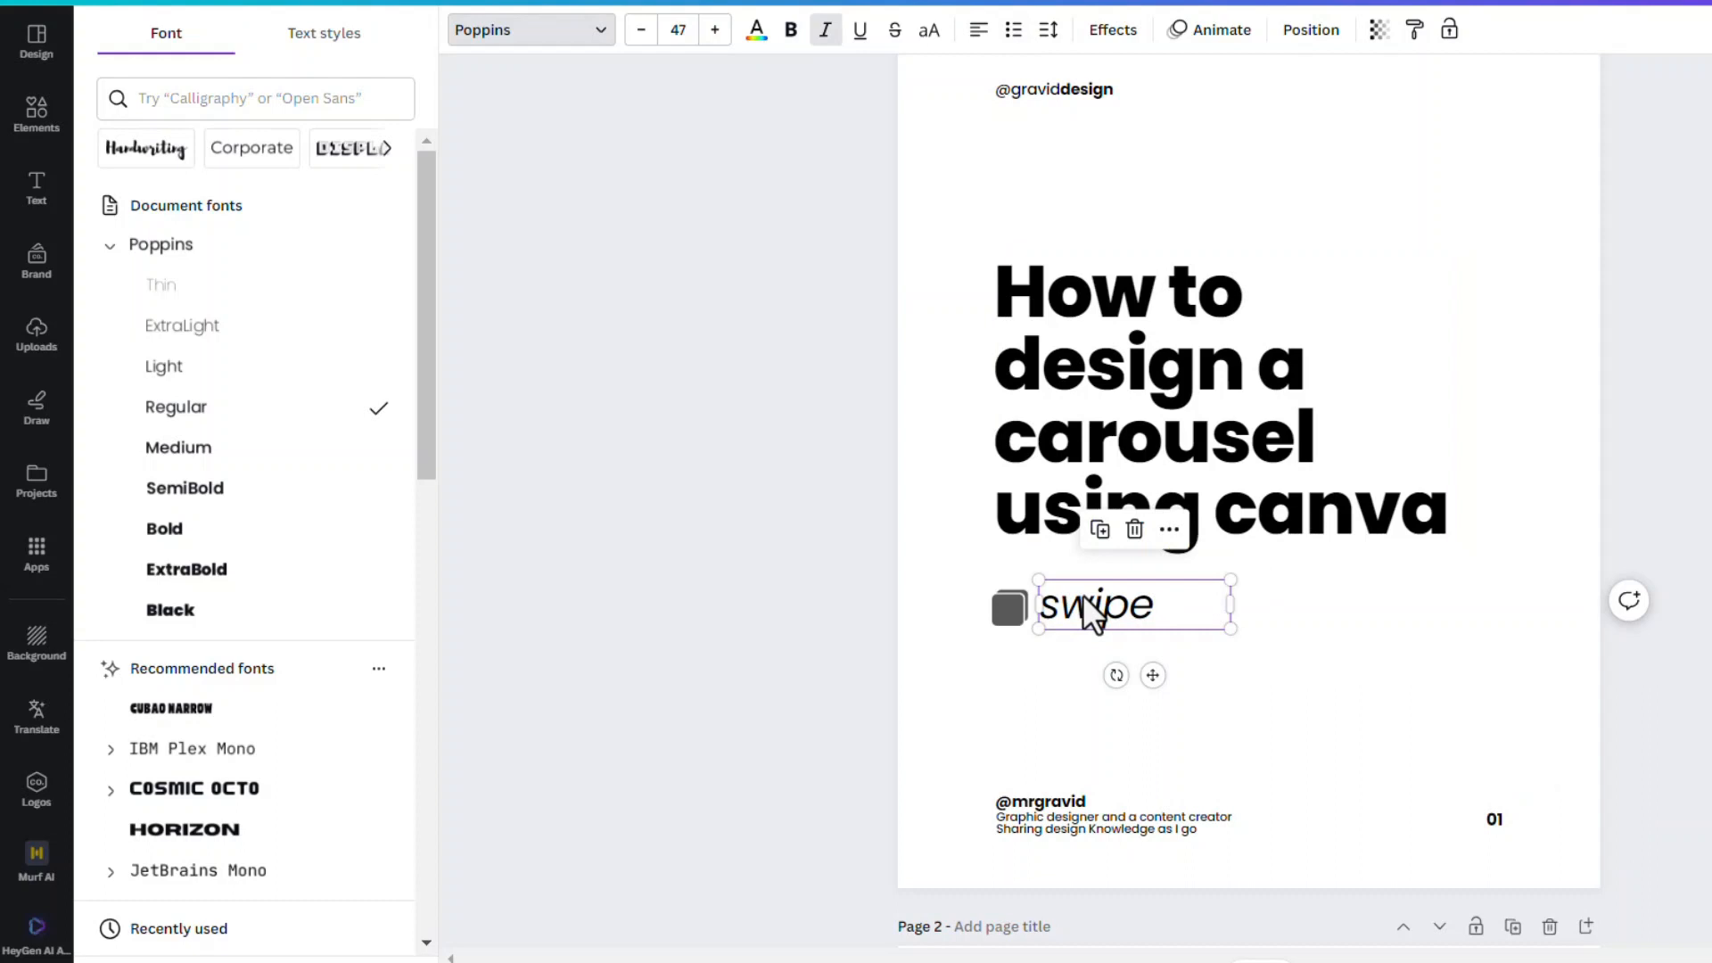
left_click(1011, 608)
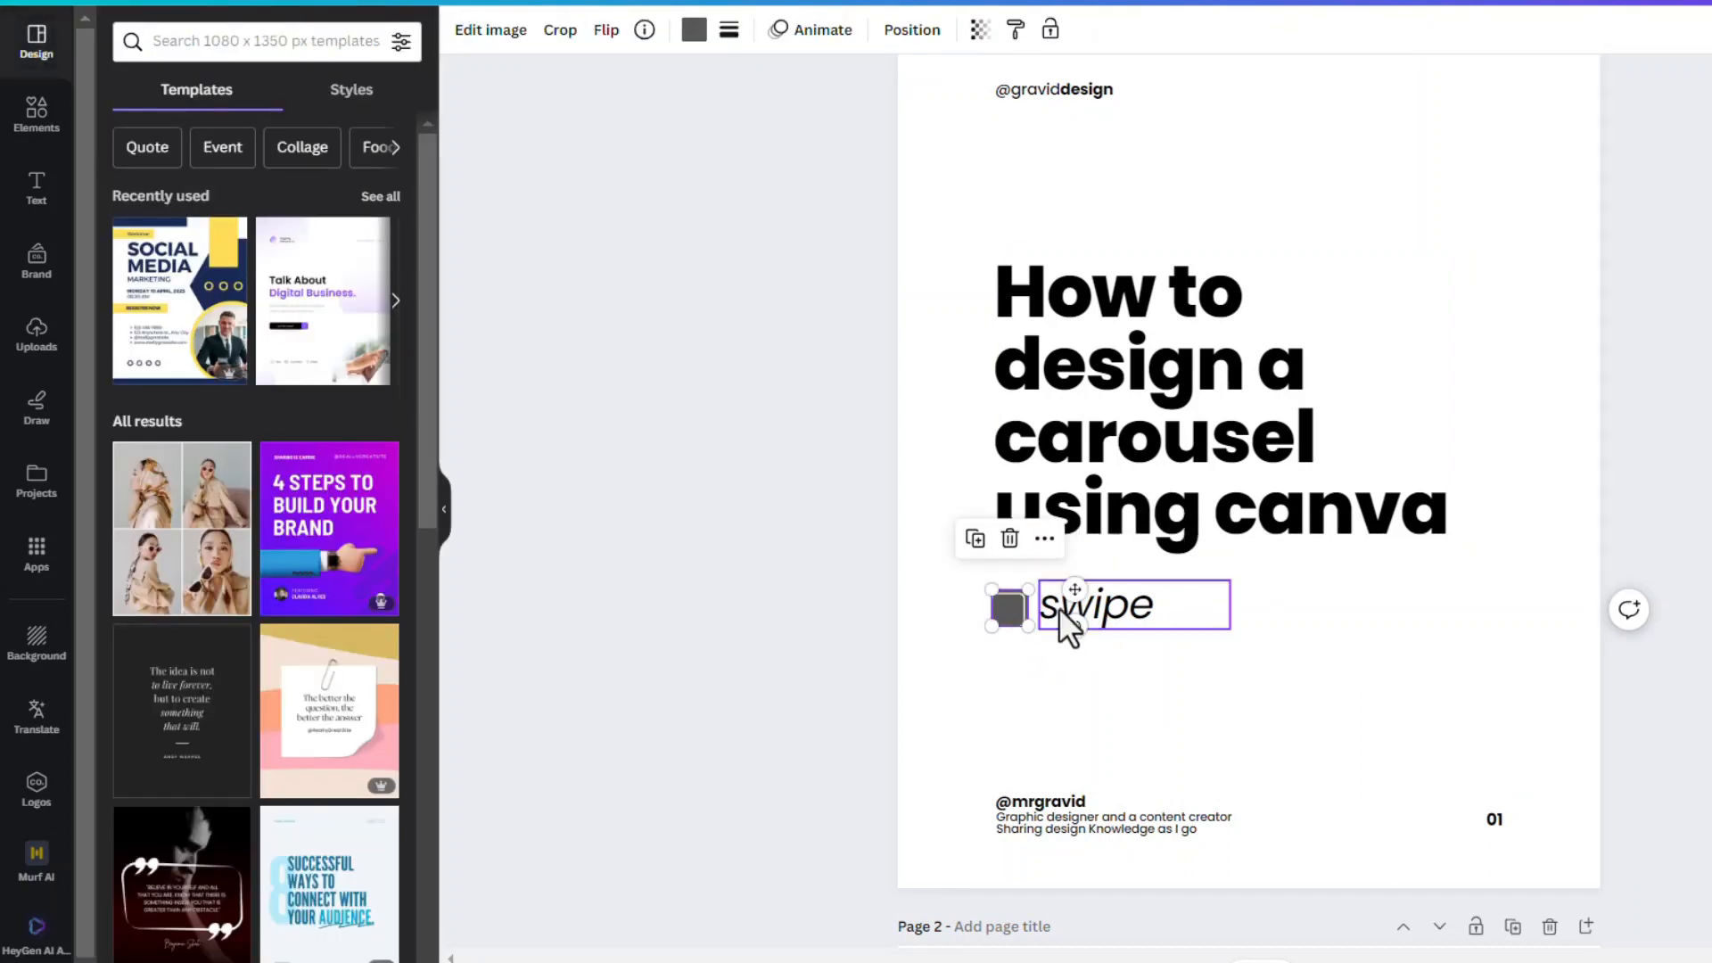
left_click(1125, 617, "shift")
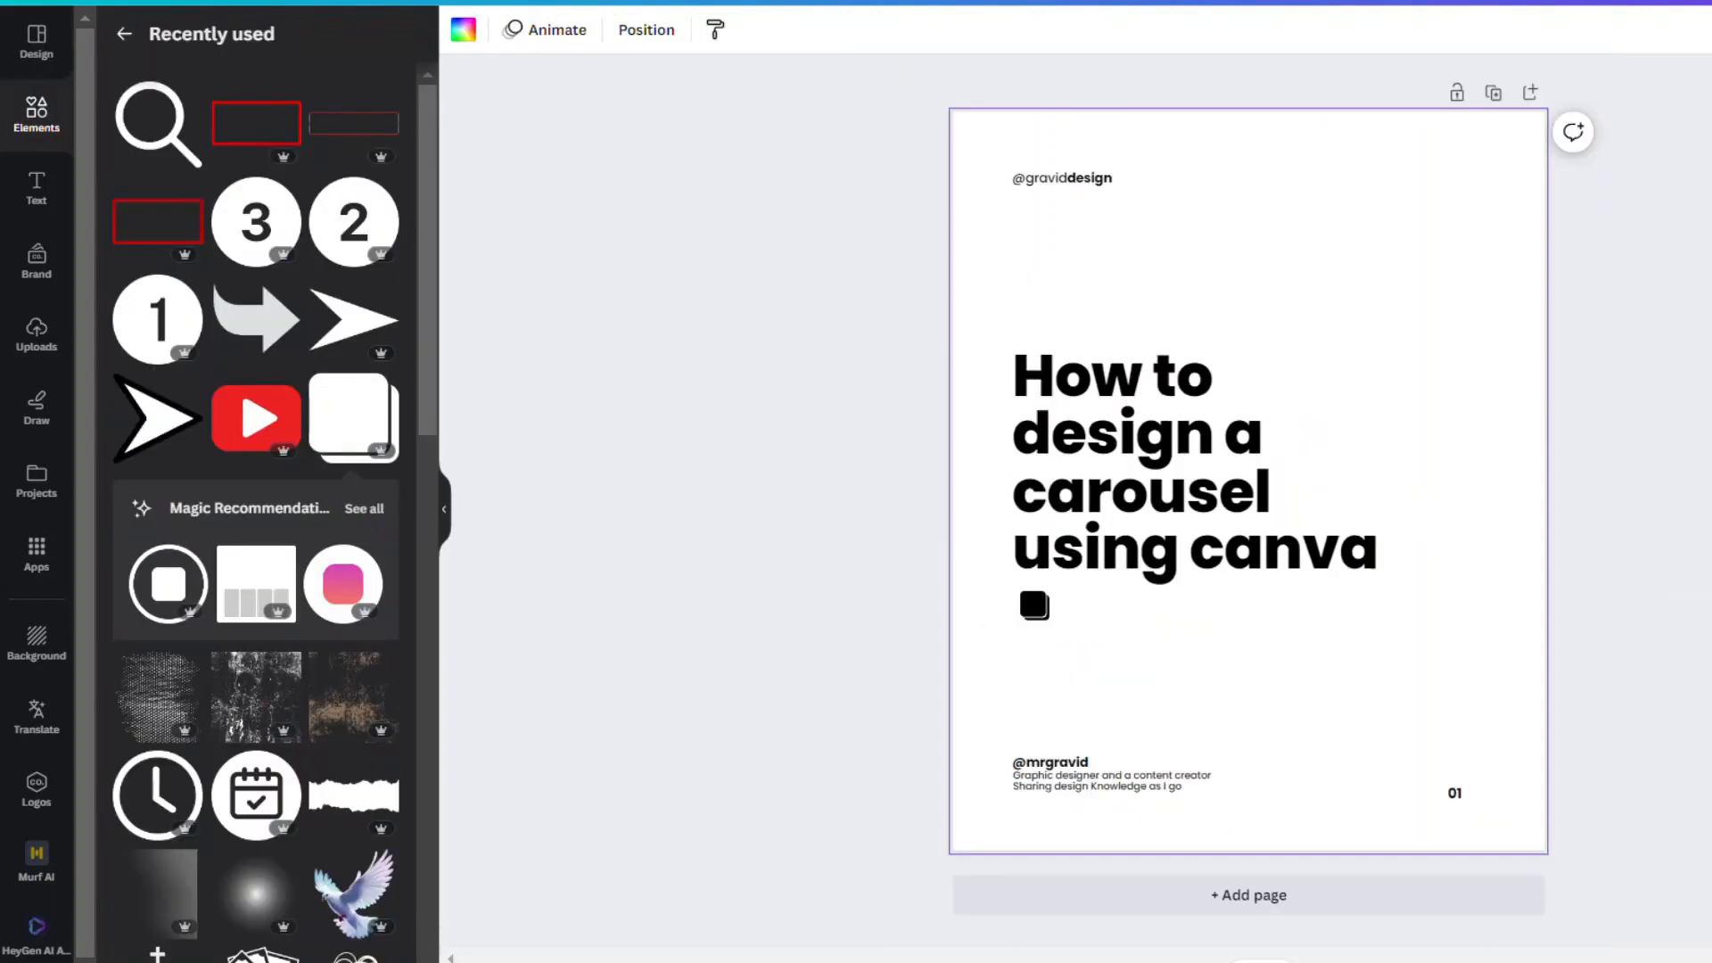
key("ctrl+v")
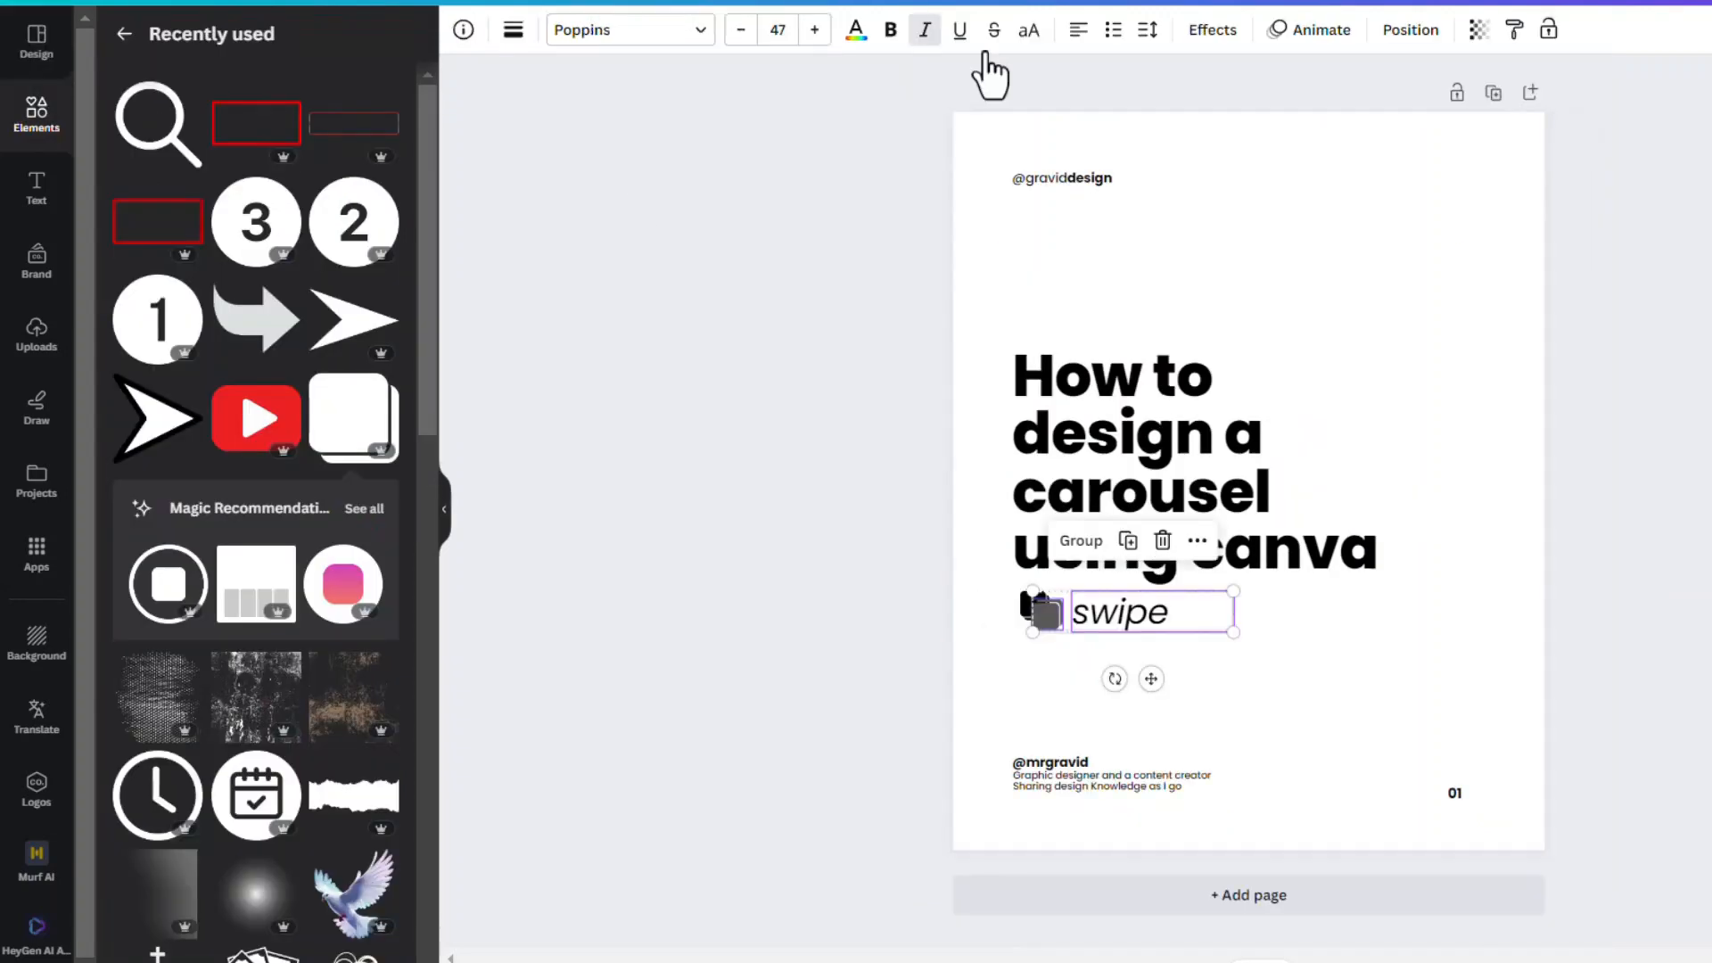
left_click_drag(1139, 631, 1215, 644)
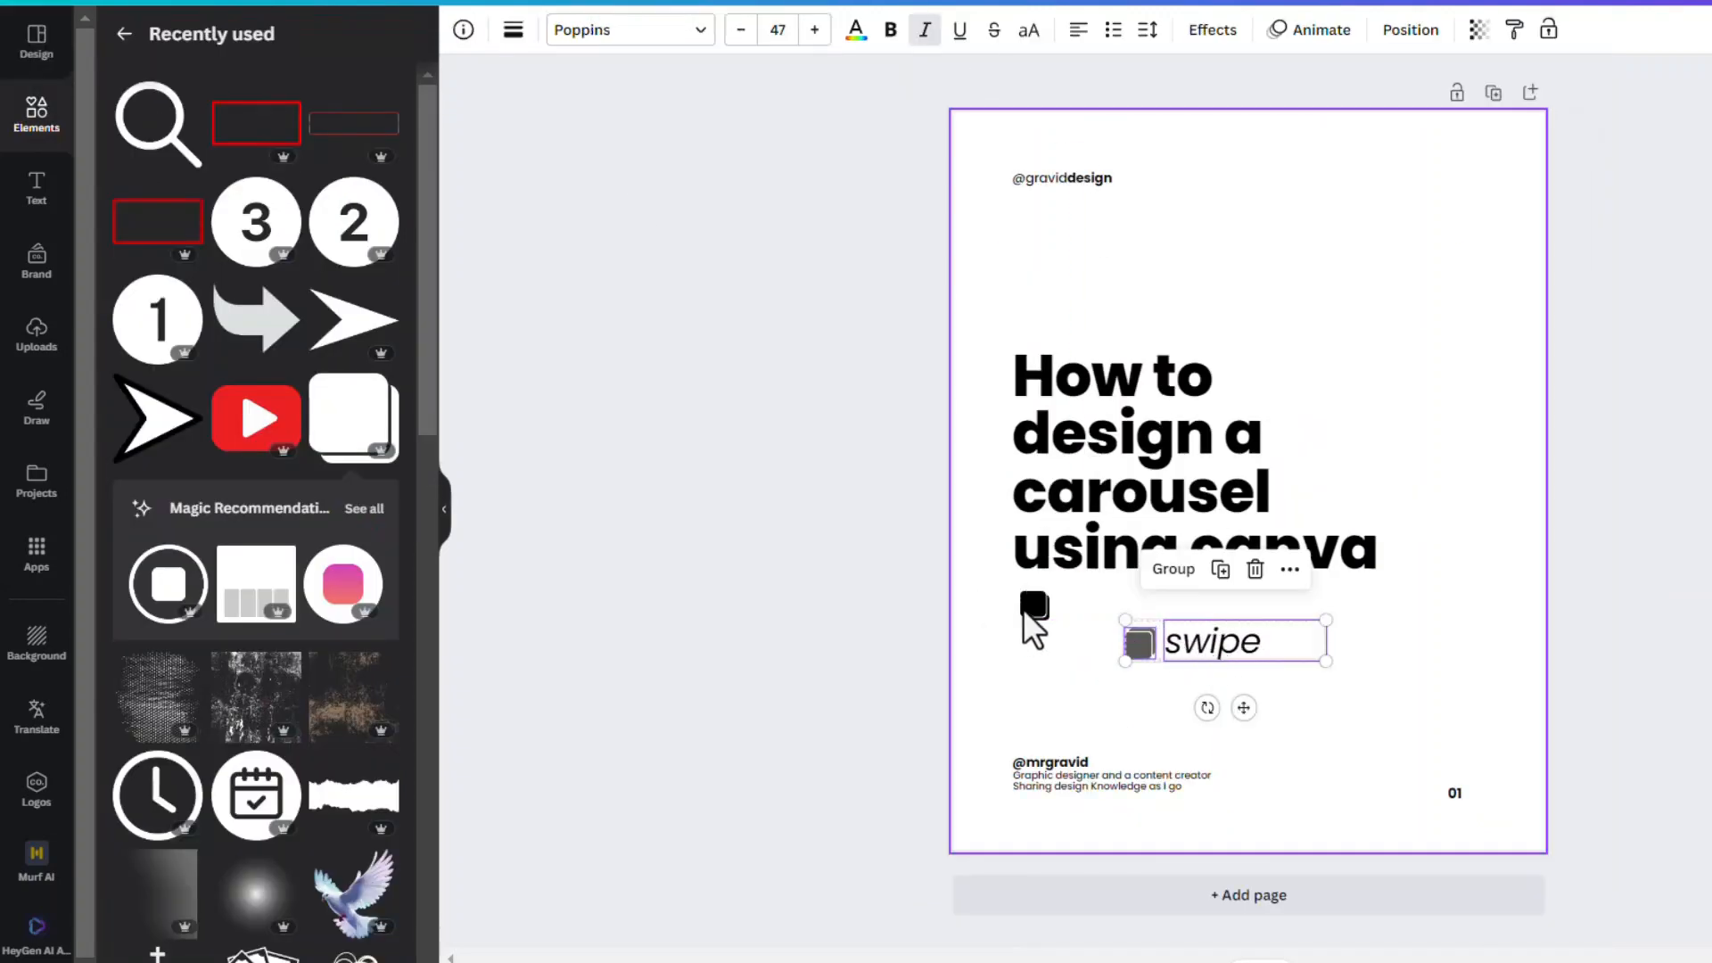
left_click(1448, 705)
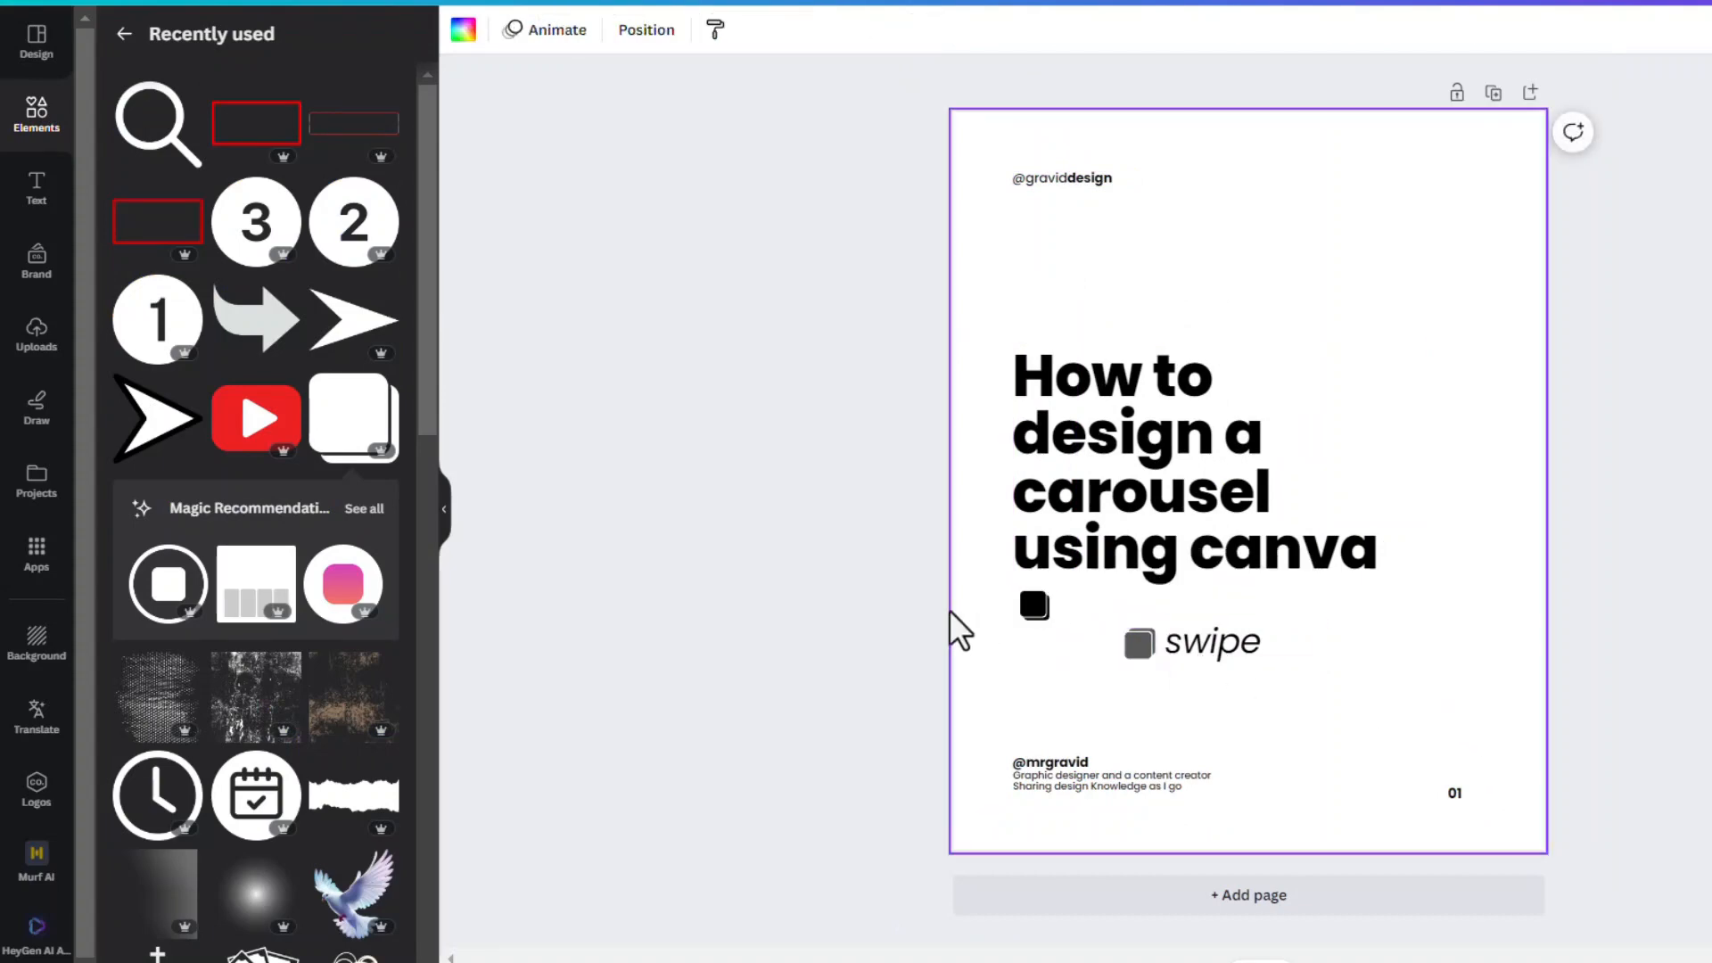
Recolour the black carousel icon to #595959 by sampling the colour of the pasted grey icon
left_click(1034, 608)
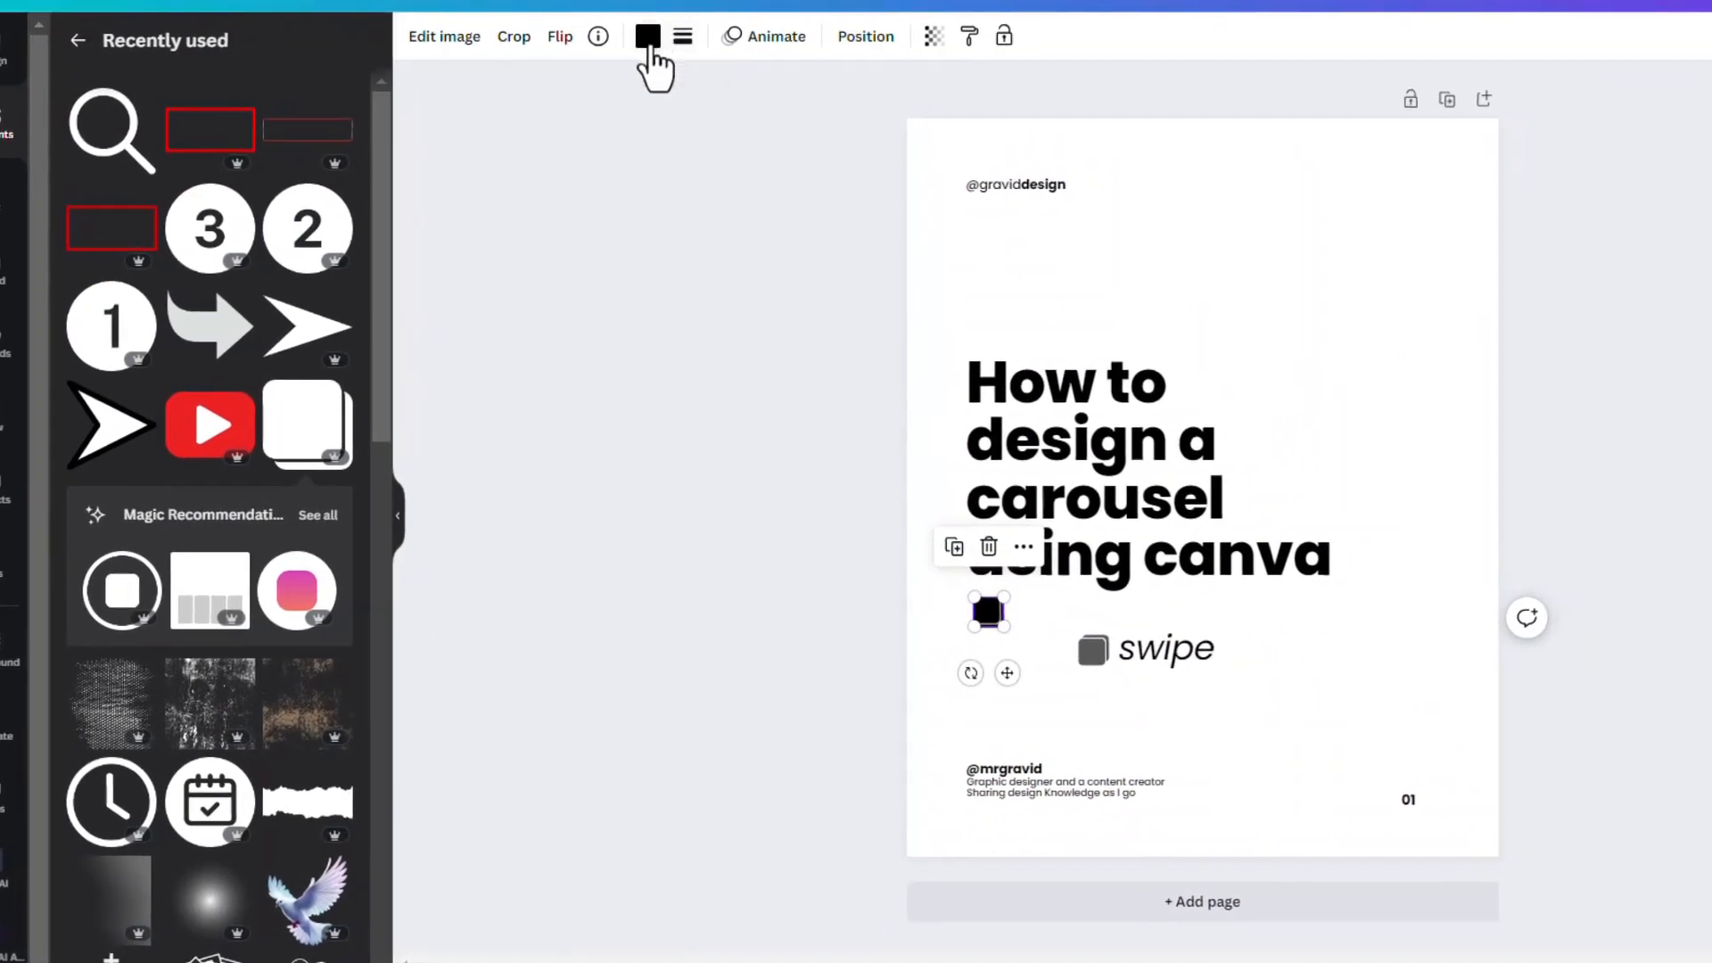
left_click(652, 37)
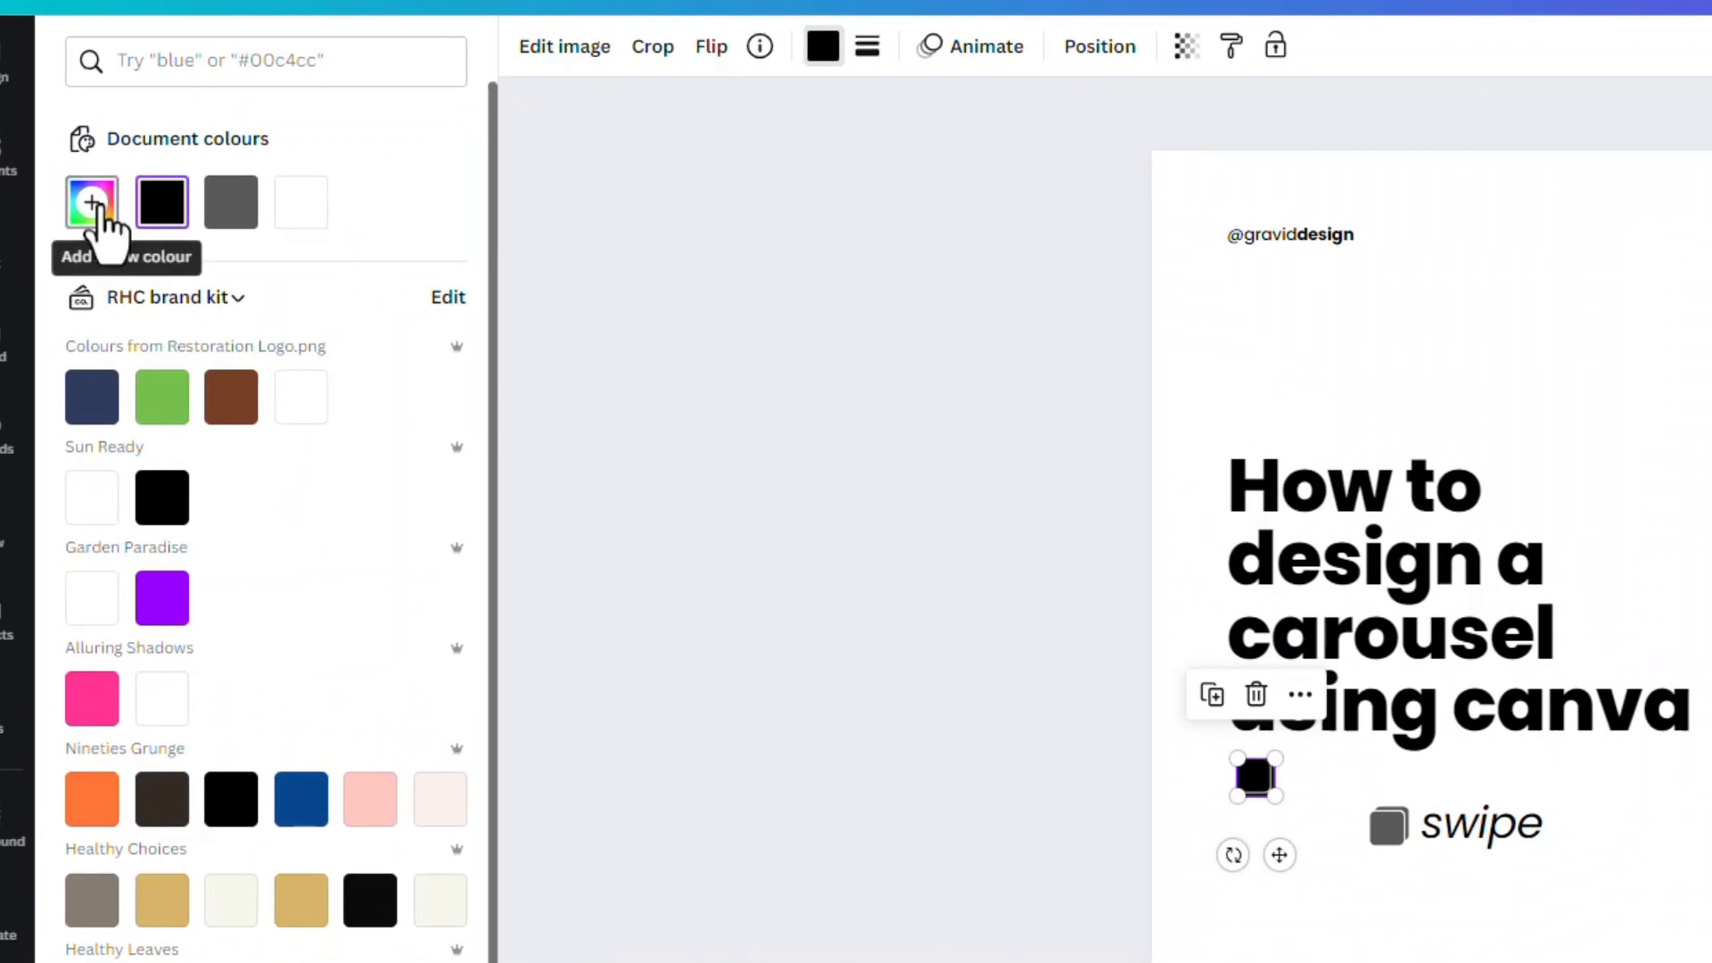
left_click(93, 203)
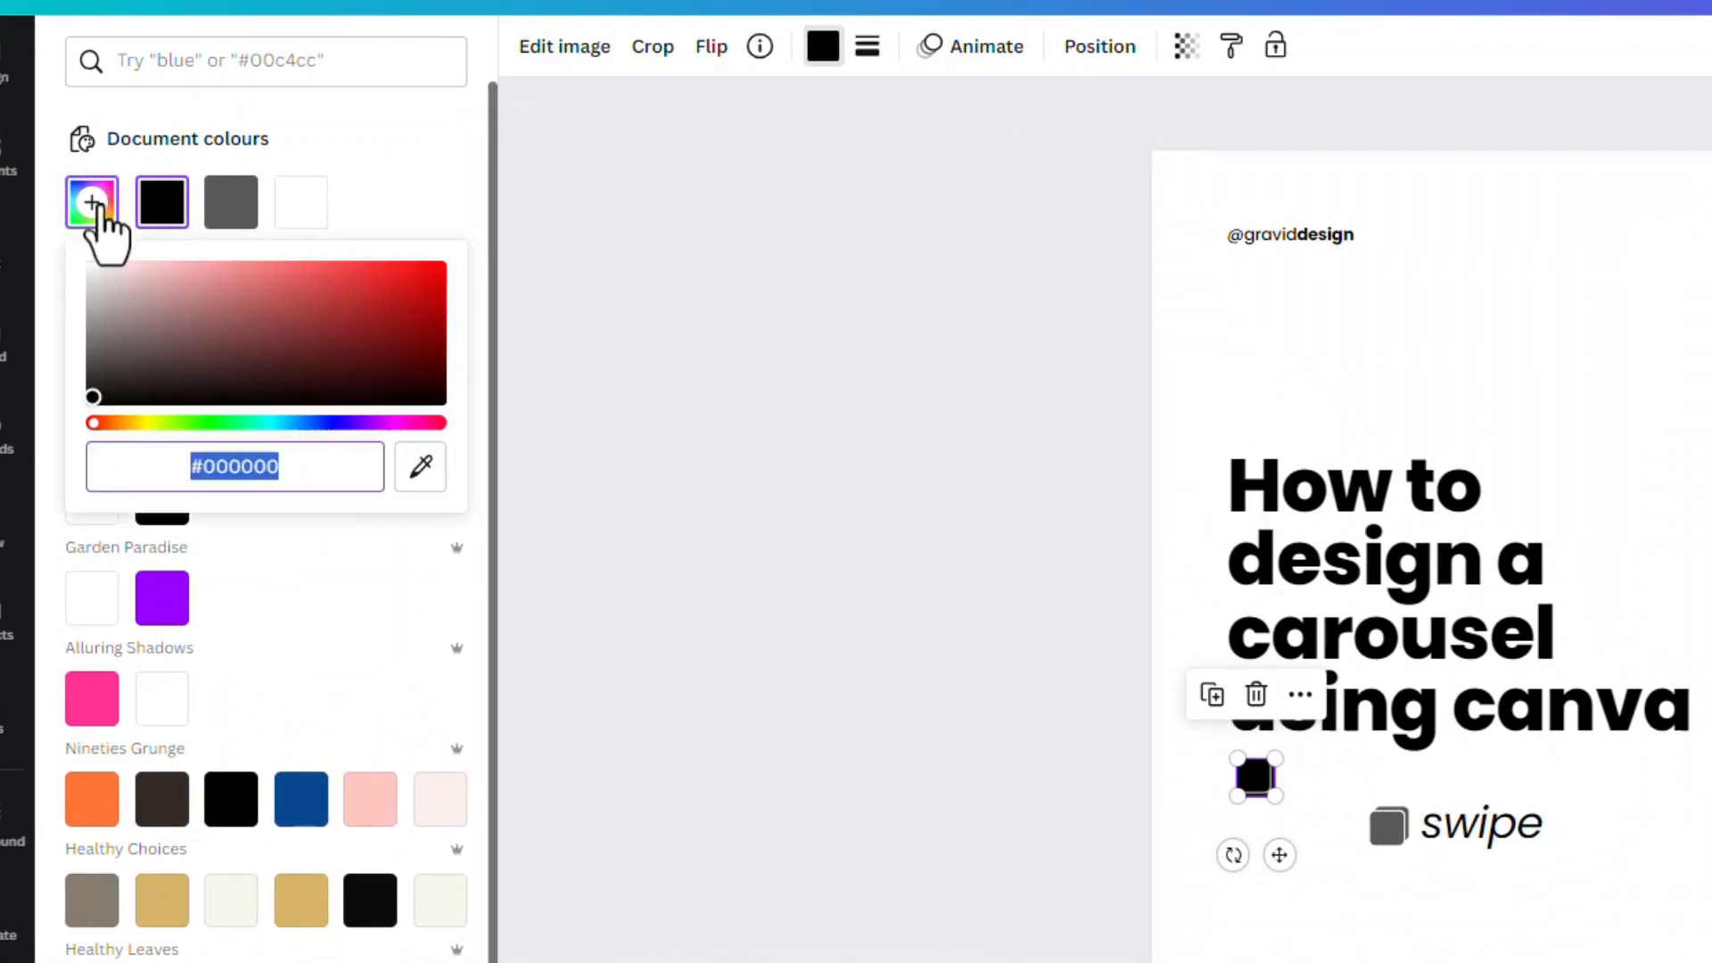
left_click(419, 473)
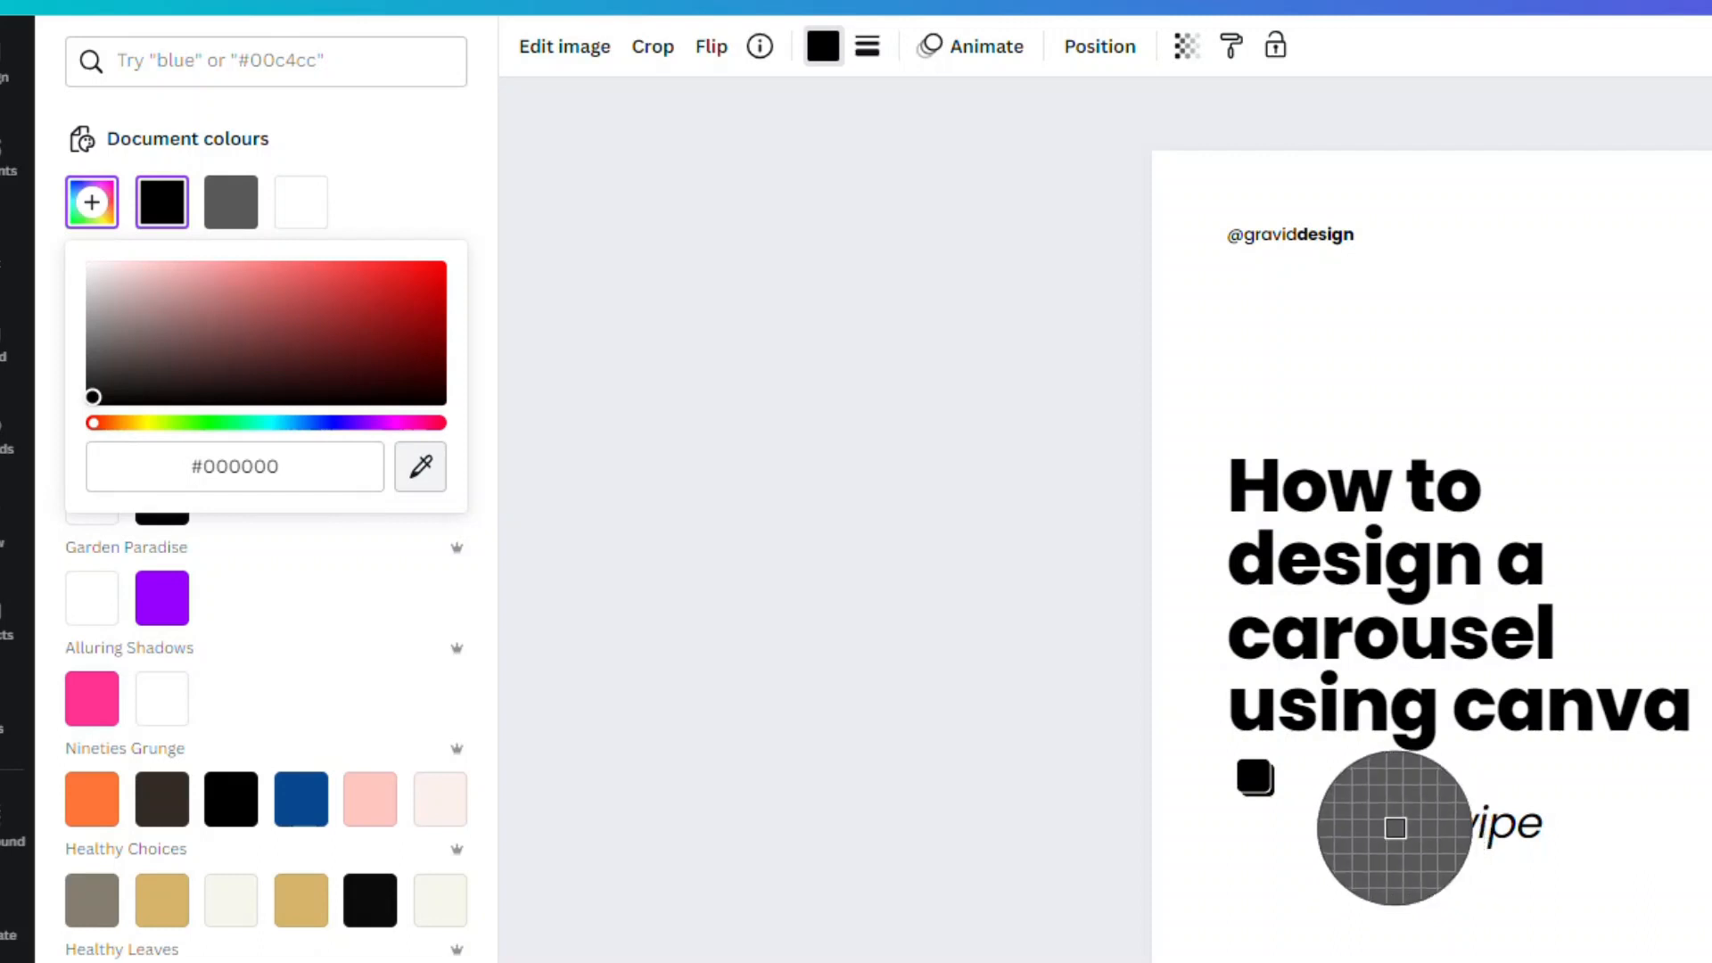
left_click(1396, 828)
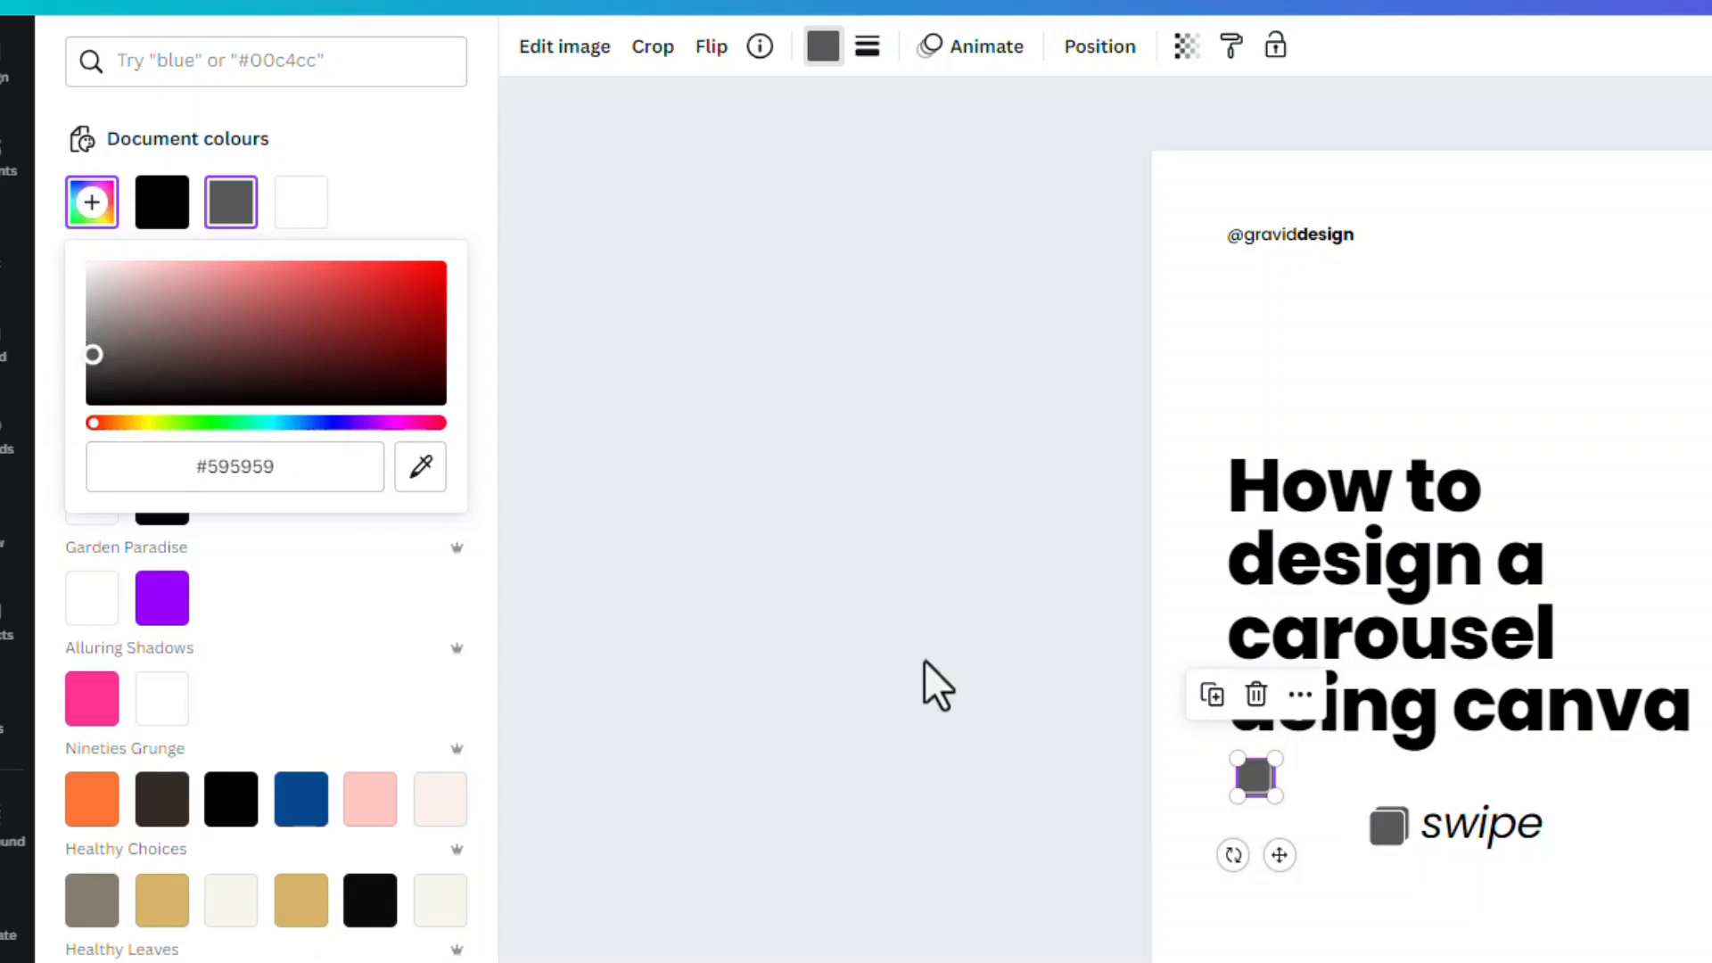
left_click(1337, 850)
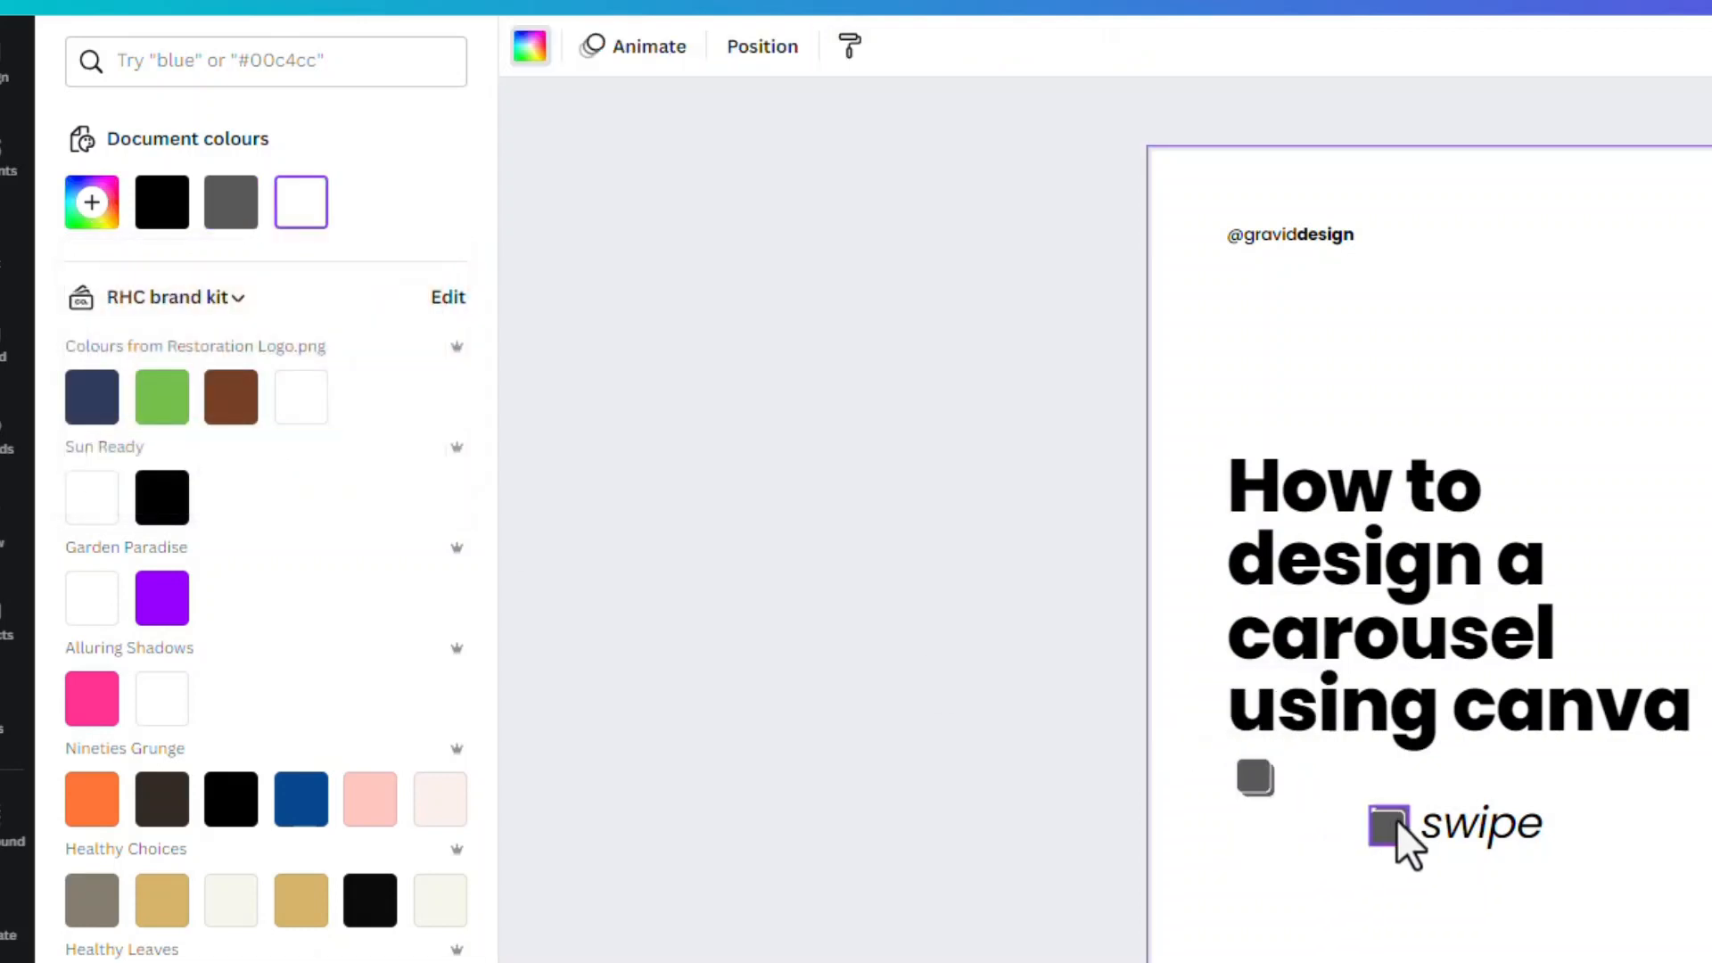
Delete the pasted duplicate icon and move the "swipe" text beside the recoloured icon, checking its Poppins style
left_click(1400, 840)
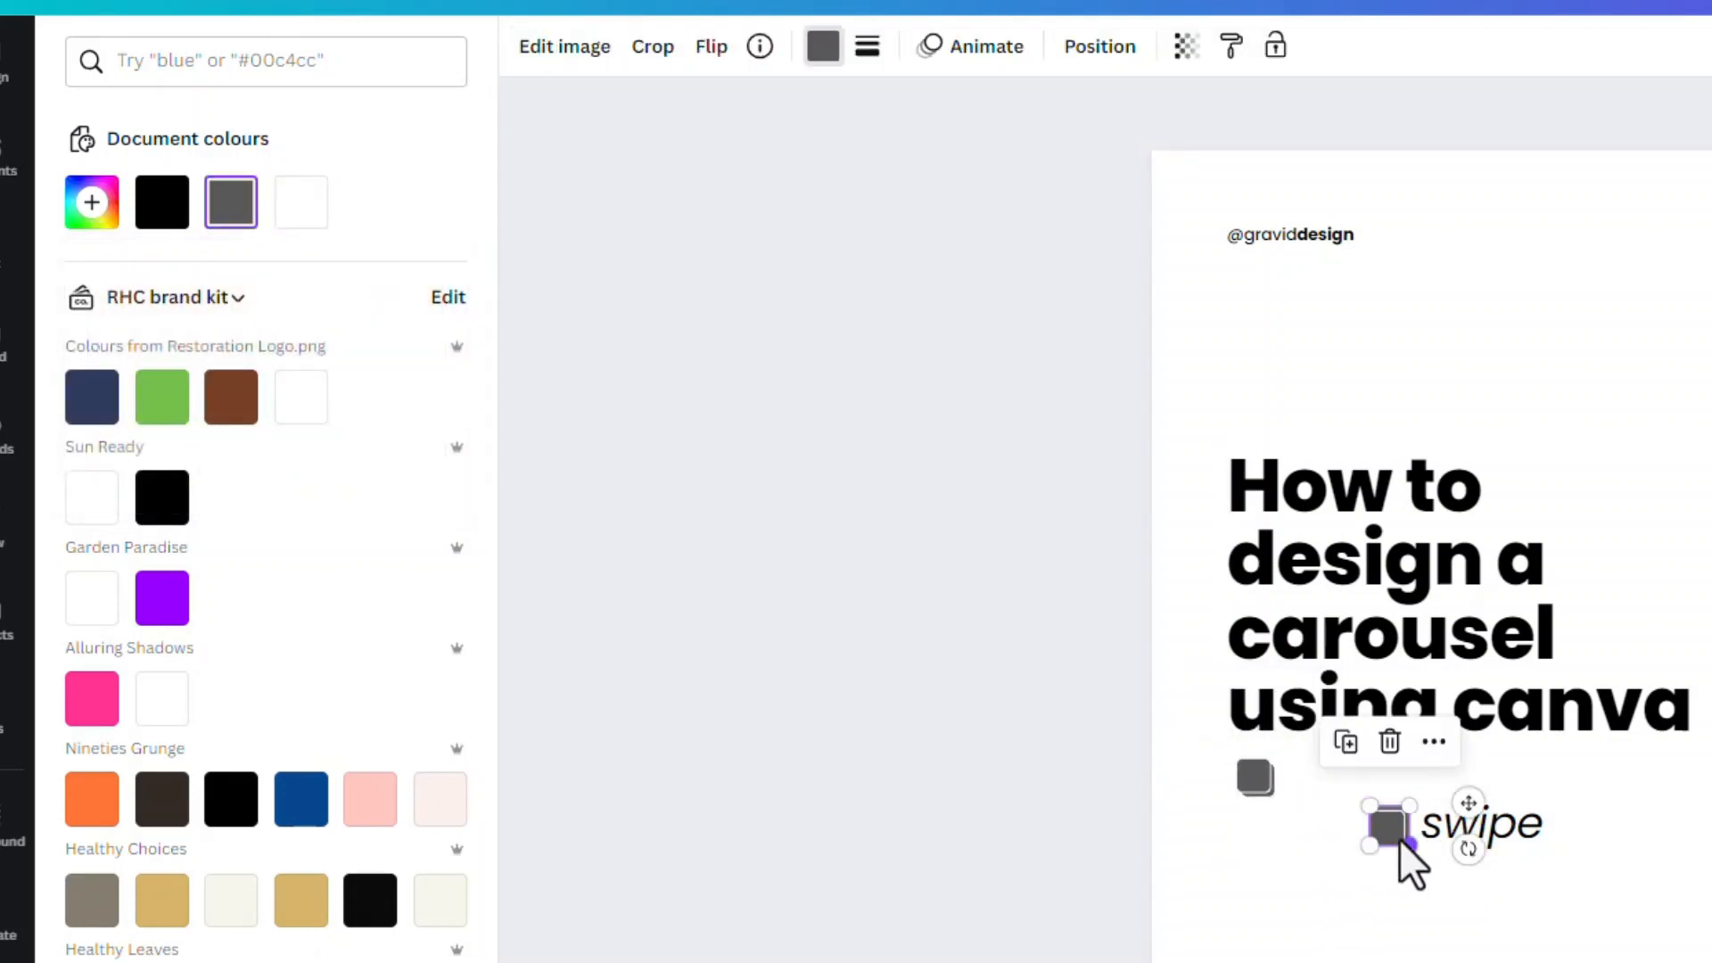
key("Delete")
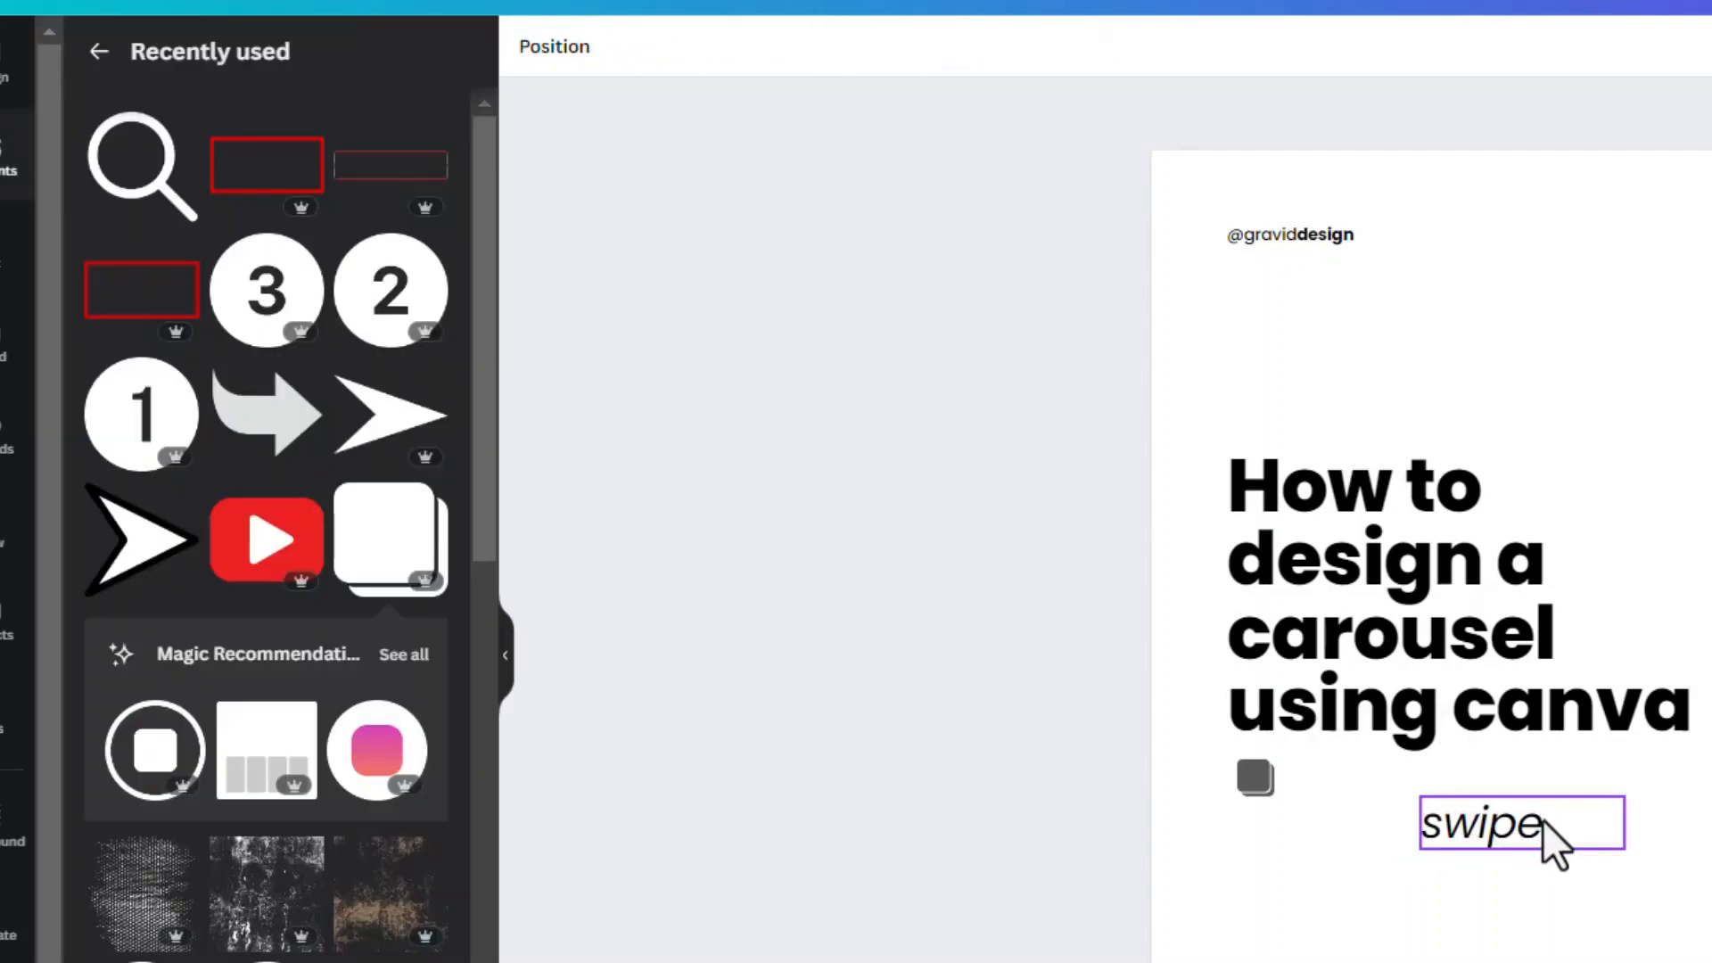
left_click_drag(1490, 826, 1345, 780)
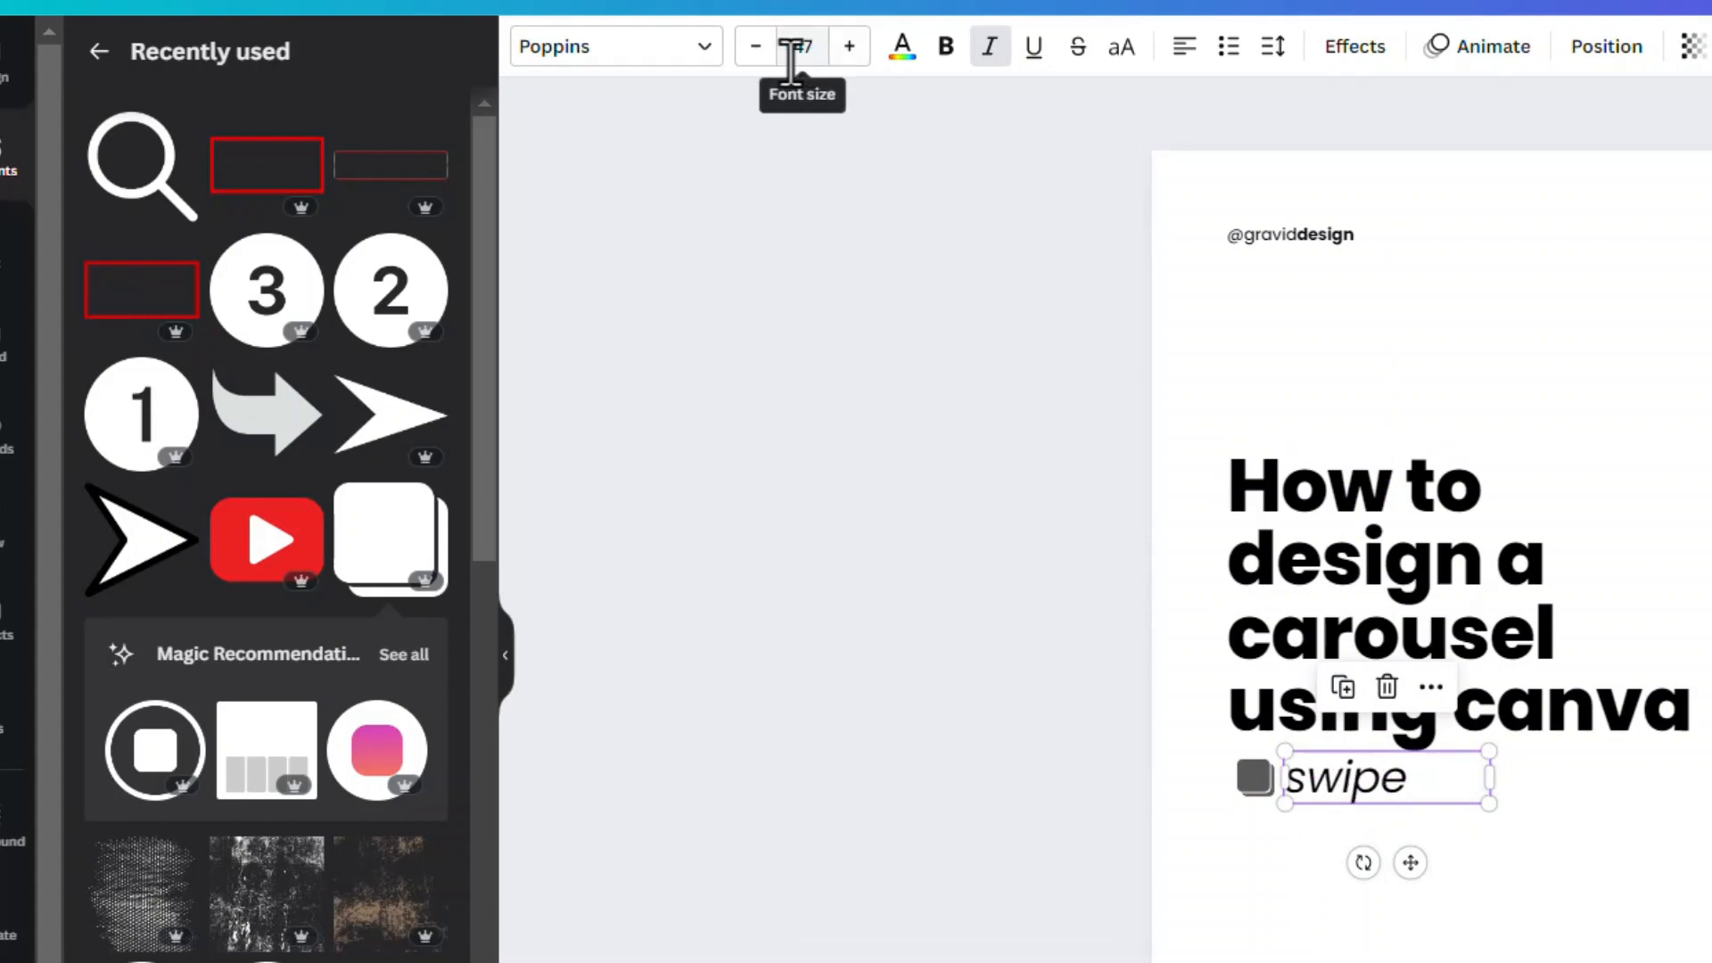
left_click(706, 52)
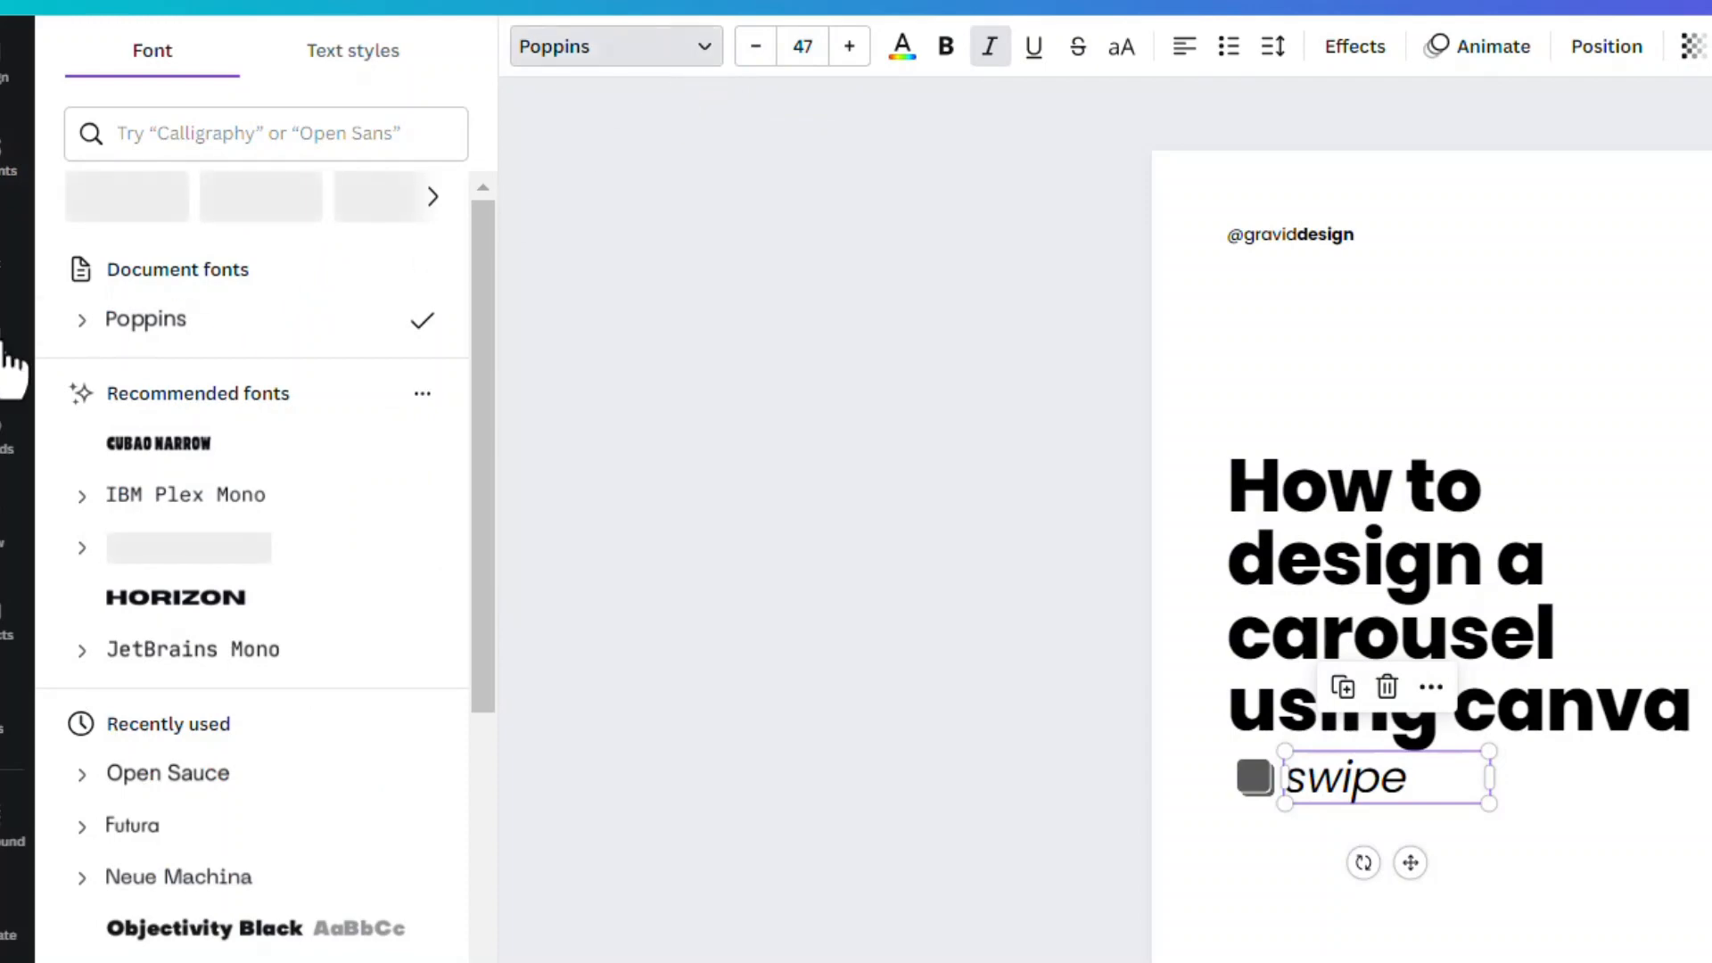
left_click(83, 323)
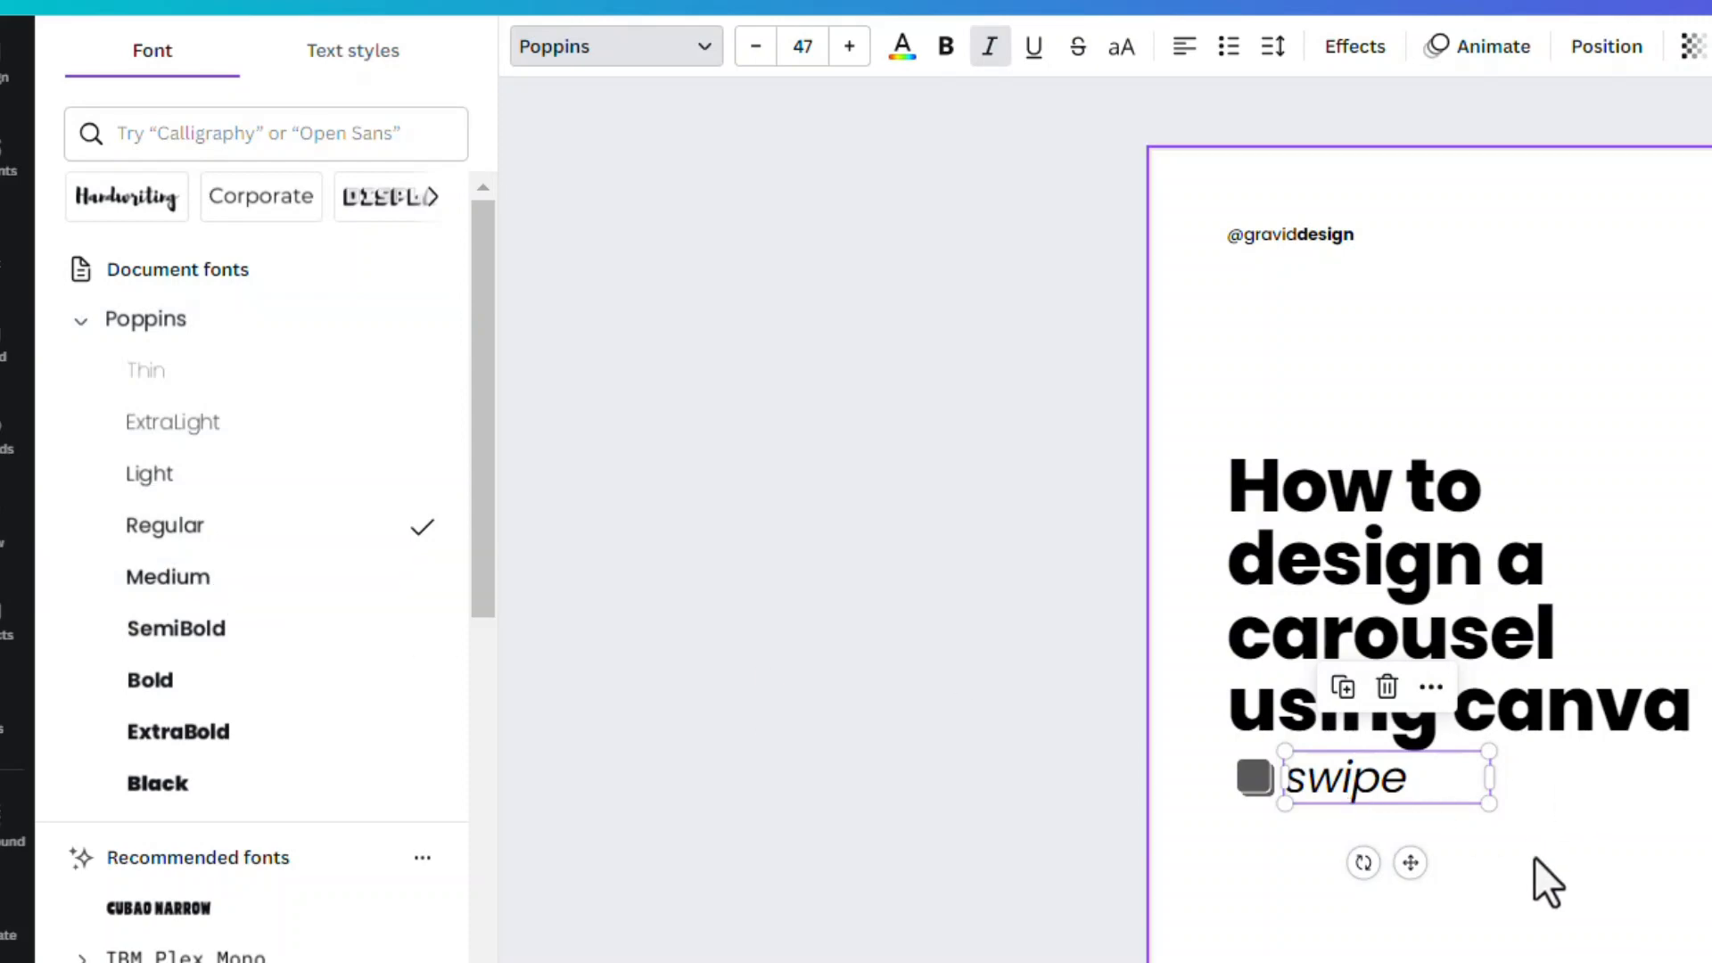
Move the carousel icon and "swipe" text together so they align with the headline's left edge
left_click(1258, 785)
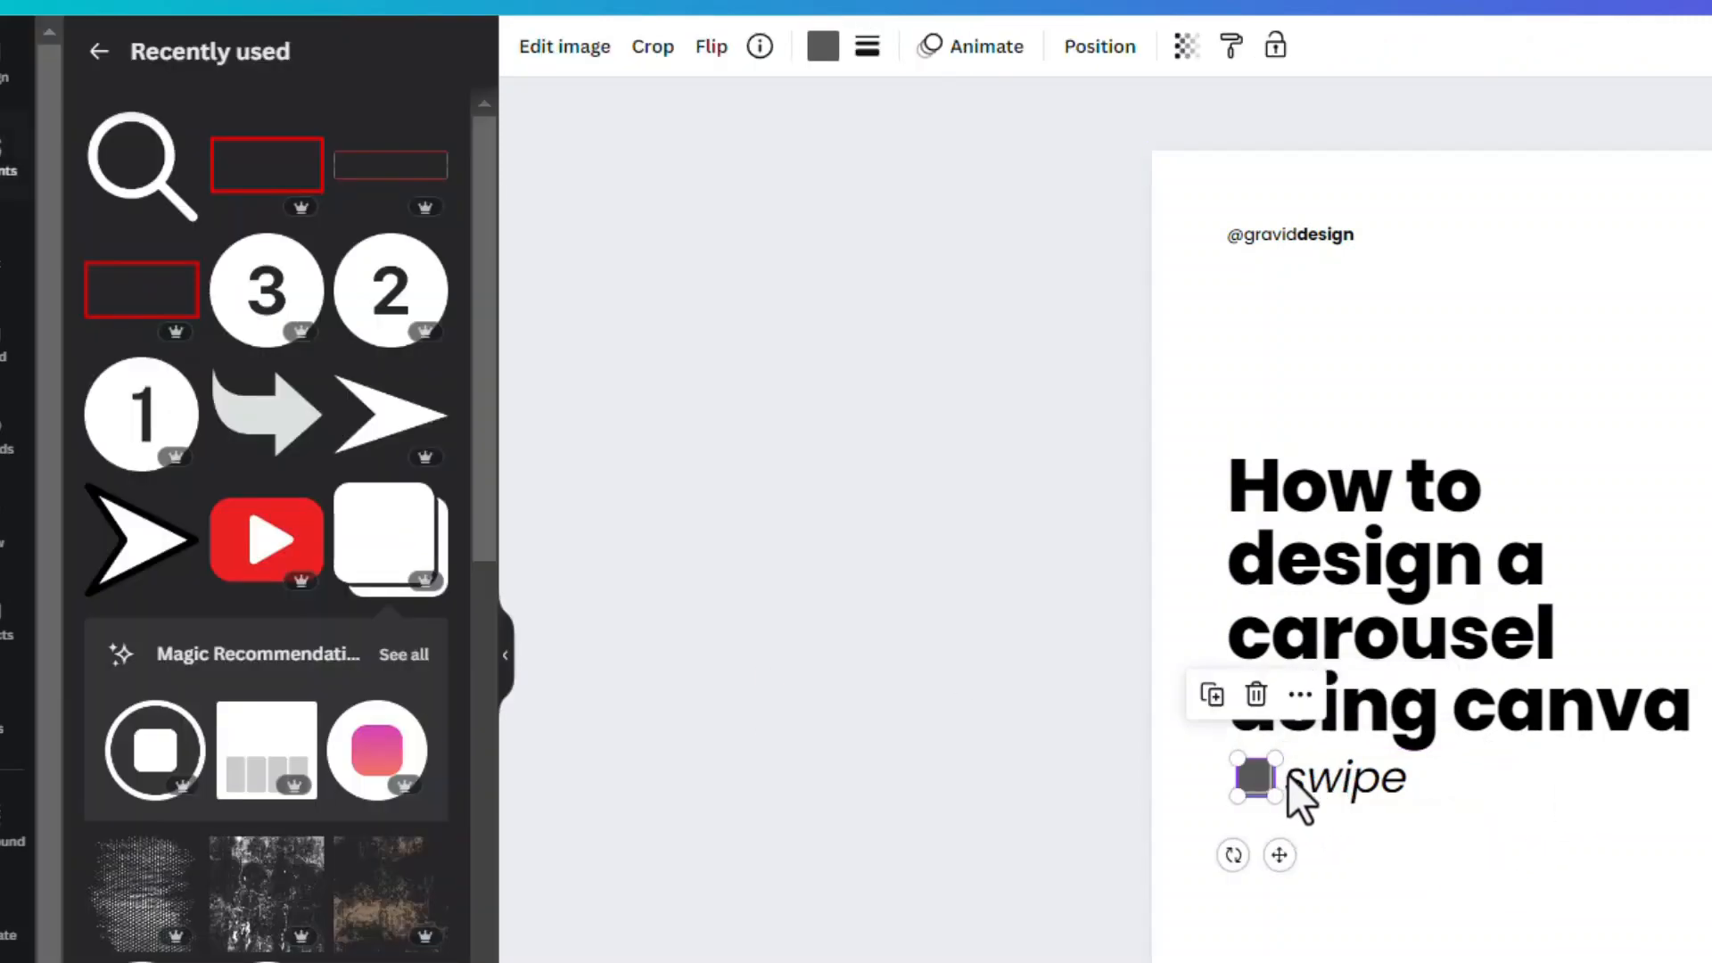
left_click(1337, 789, "shift")
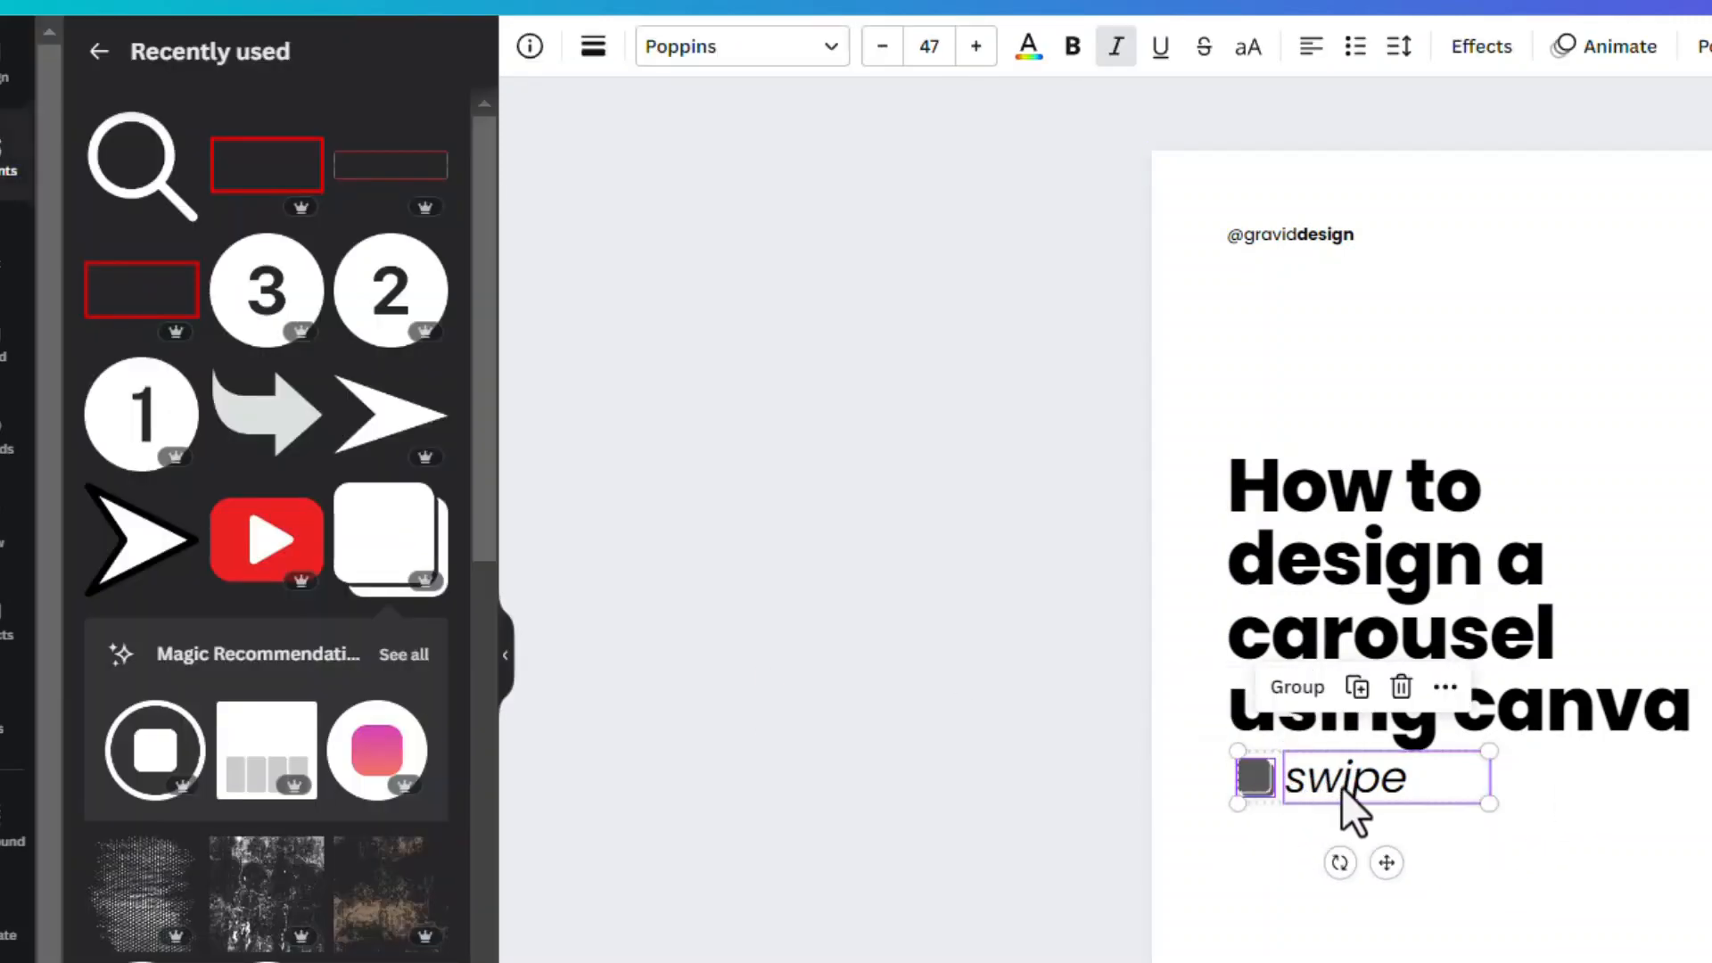
left_click_drag(1341, 786, 1330, 783)
left_click(1525, 350)
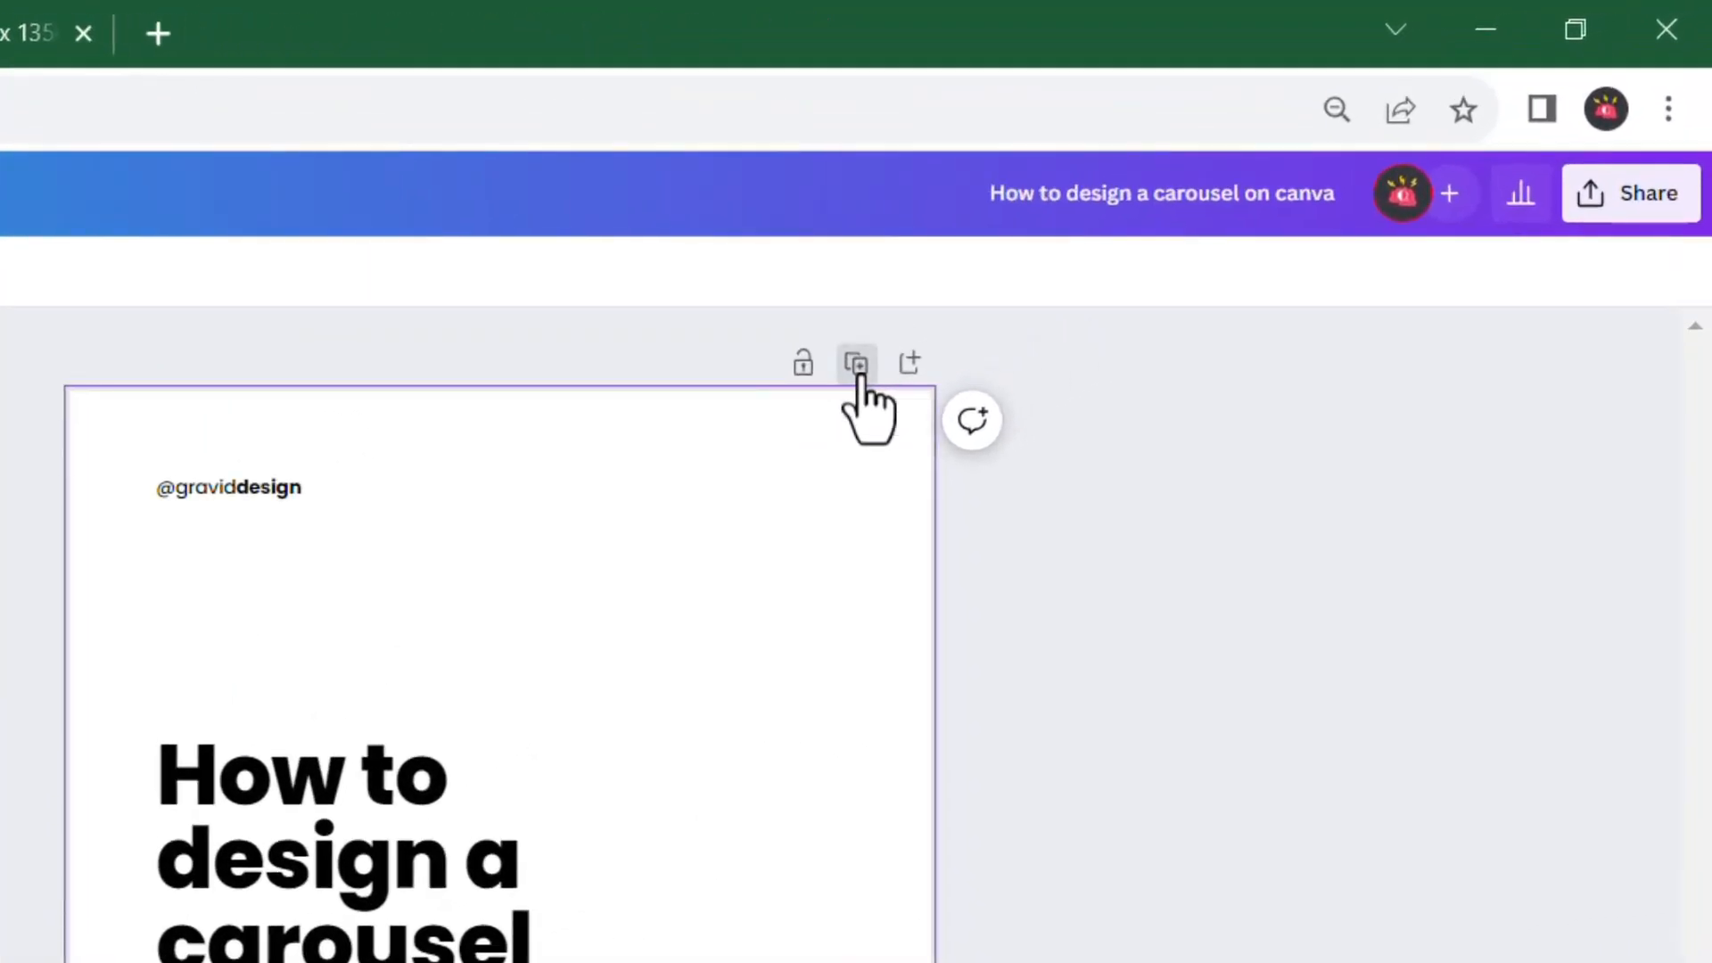
Duplicate the finished cover page to create page 2 of the carousel
left_click(1175, 228)
scroll(612, 631, "up", 10)
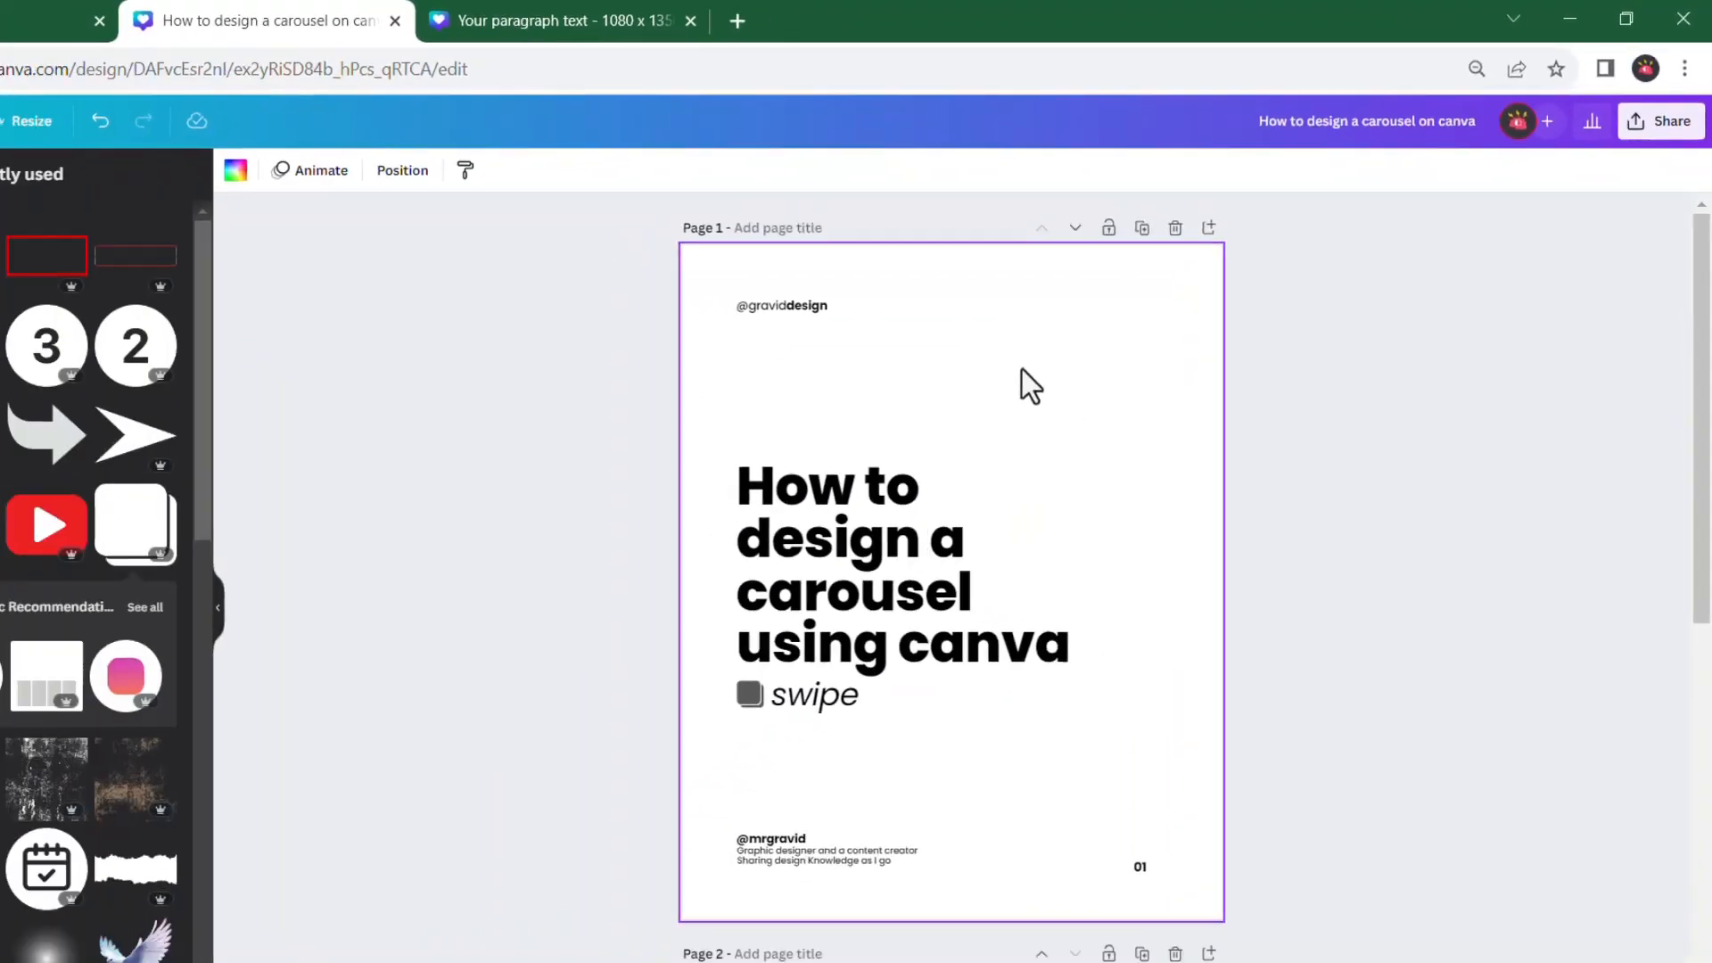
scroll(1114, 392, "down", 10)
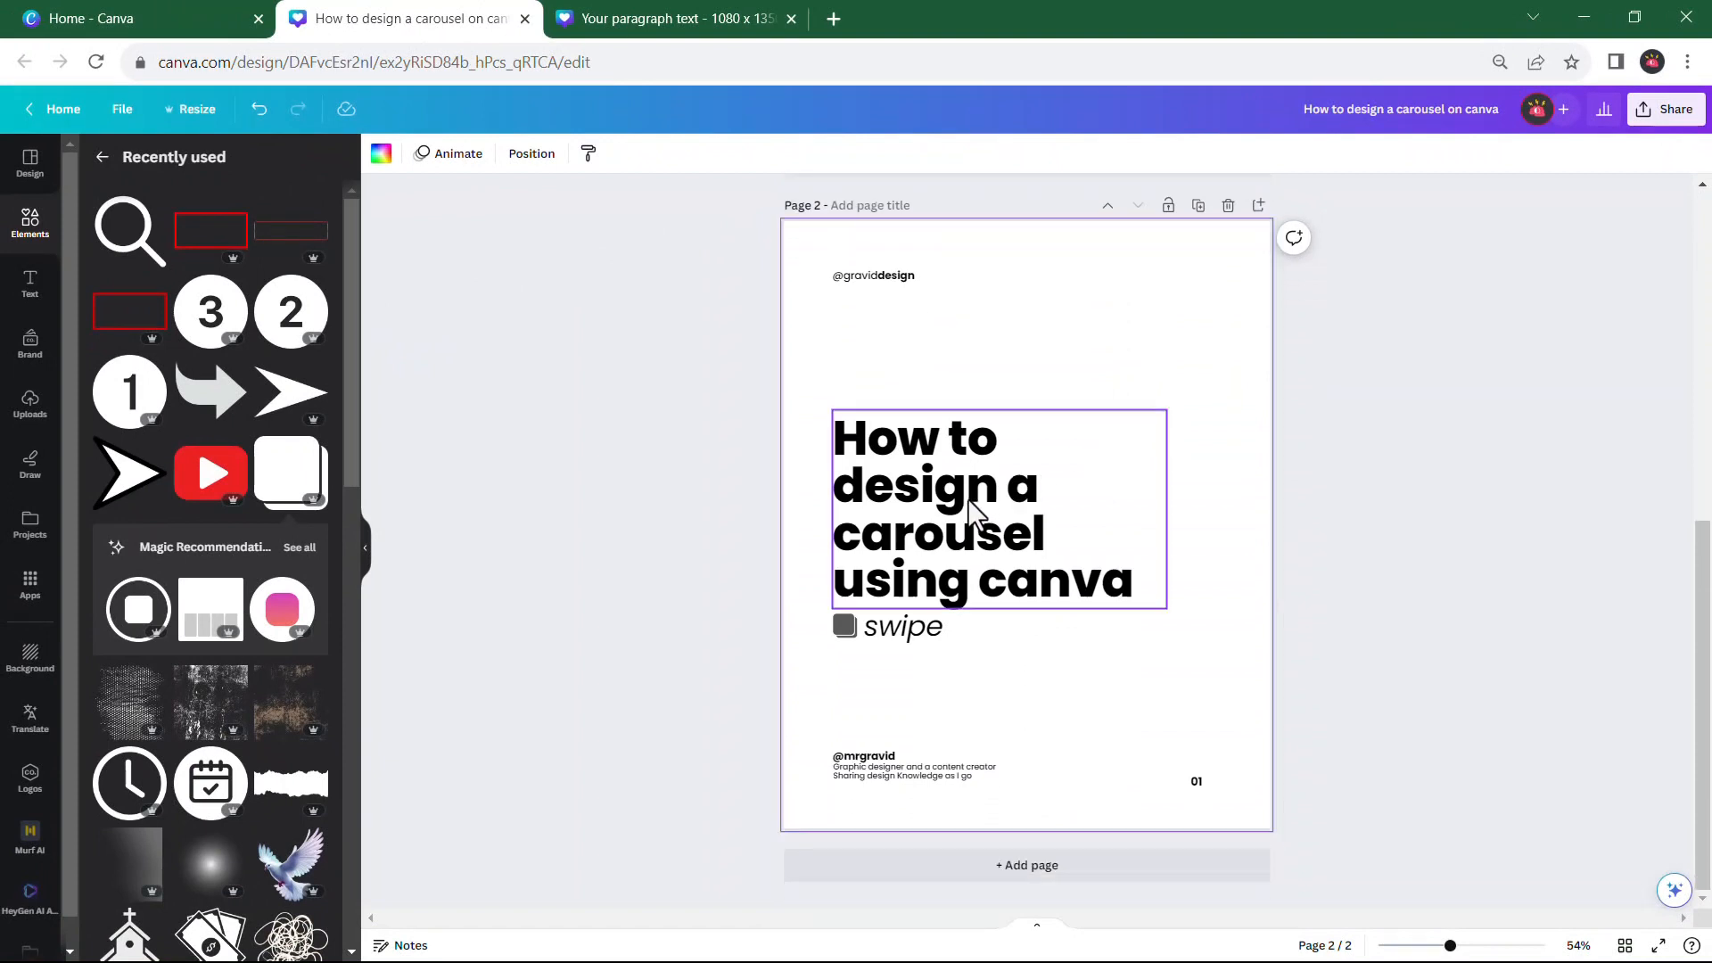
Delete the carousel icon and the "swipe" text from page 2
left_click(979, 508)
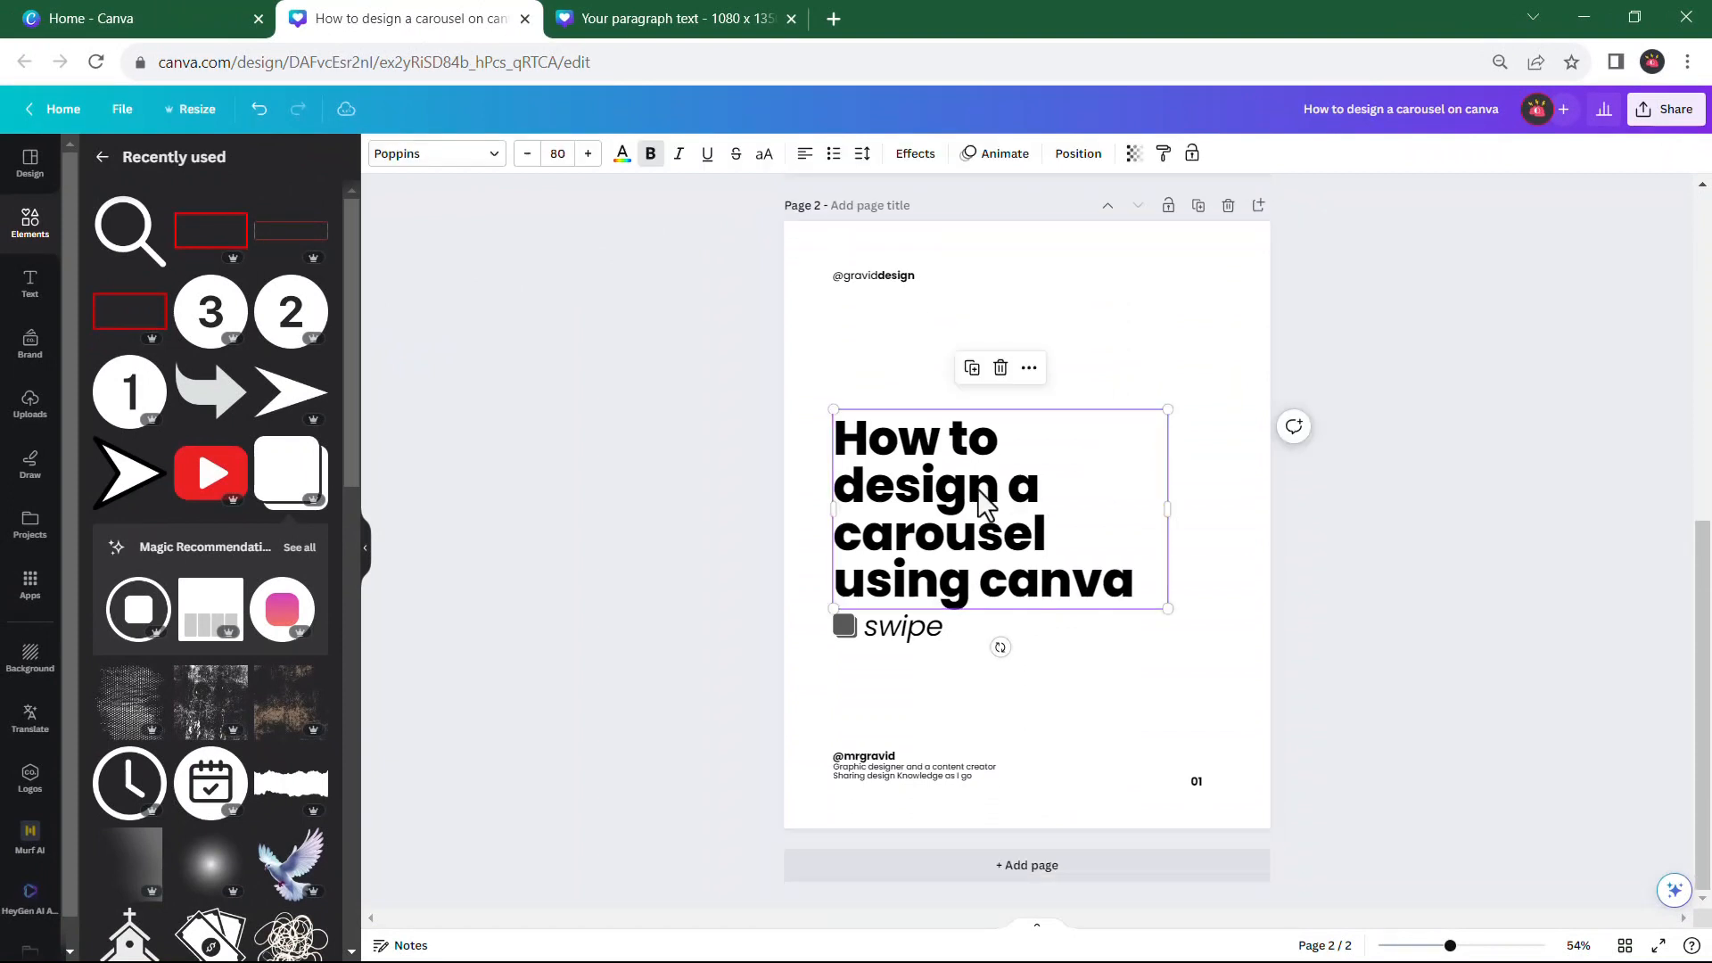
left_click(844, 627)
key("Delete")
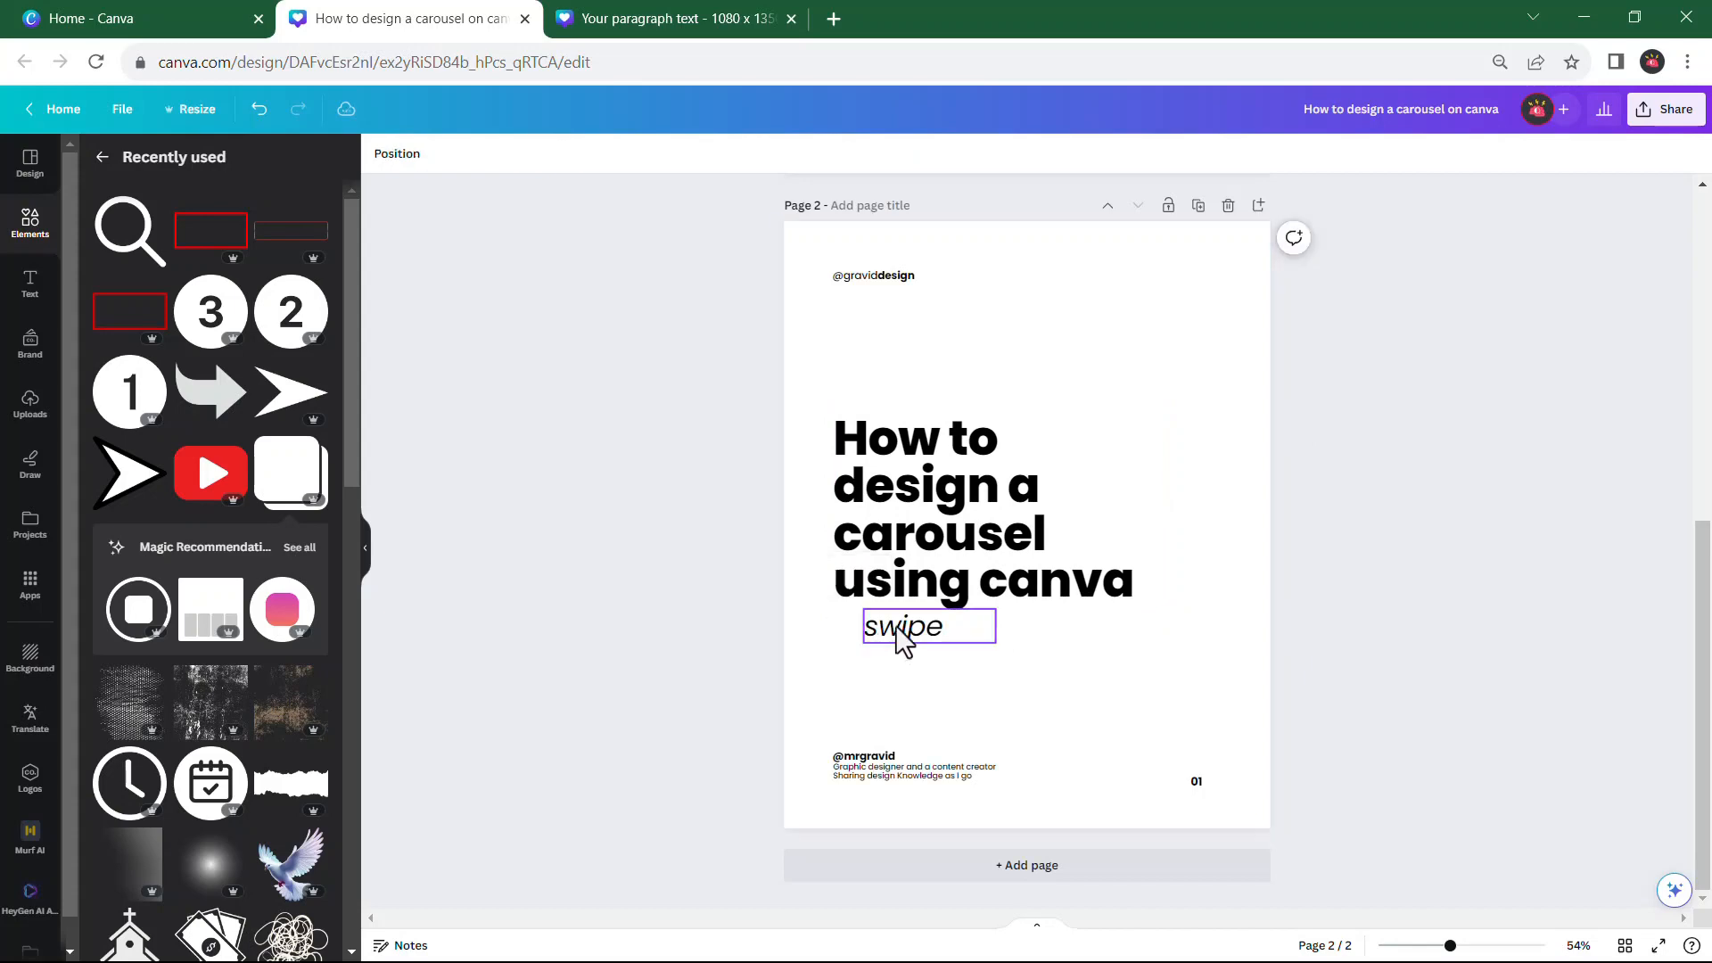
left_click(905, 635)
key("Delete")
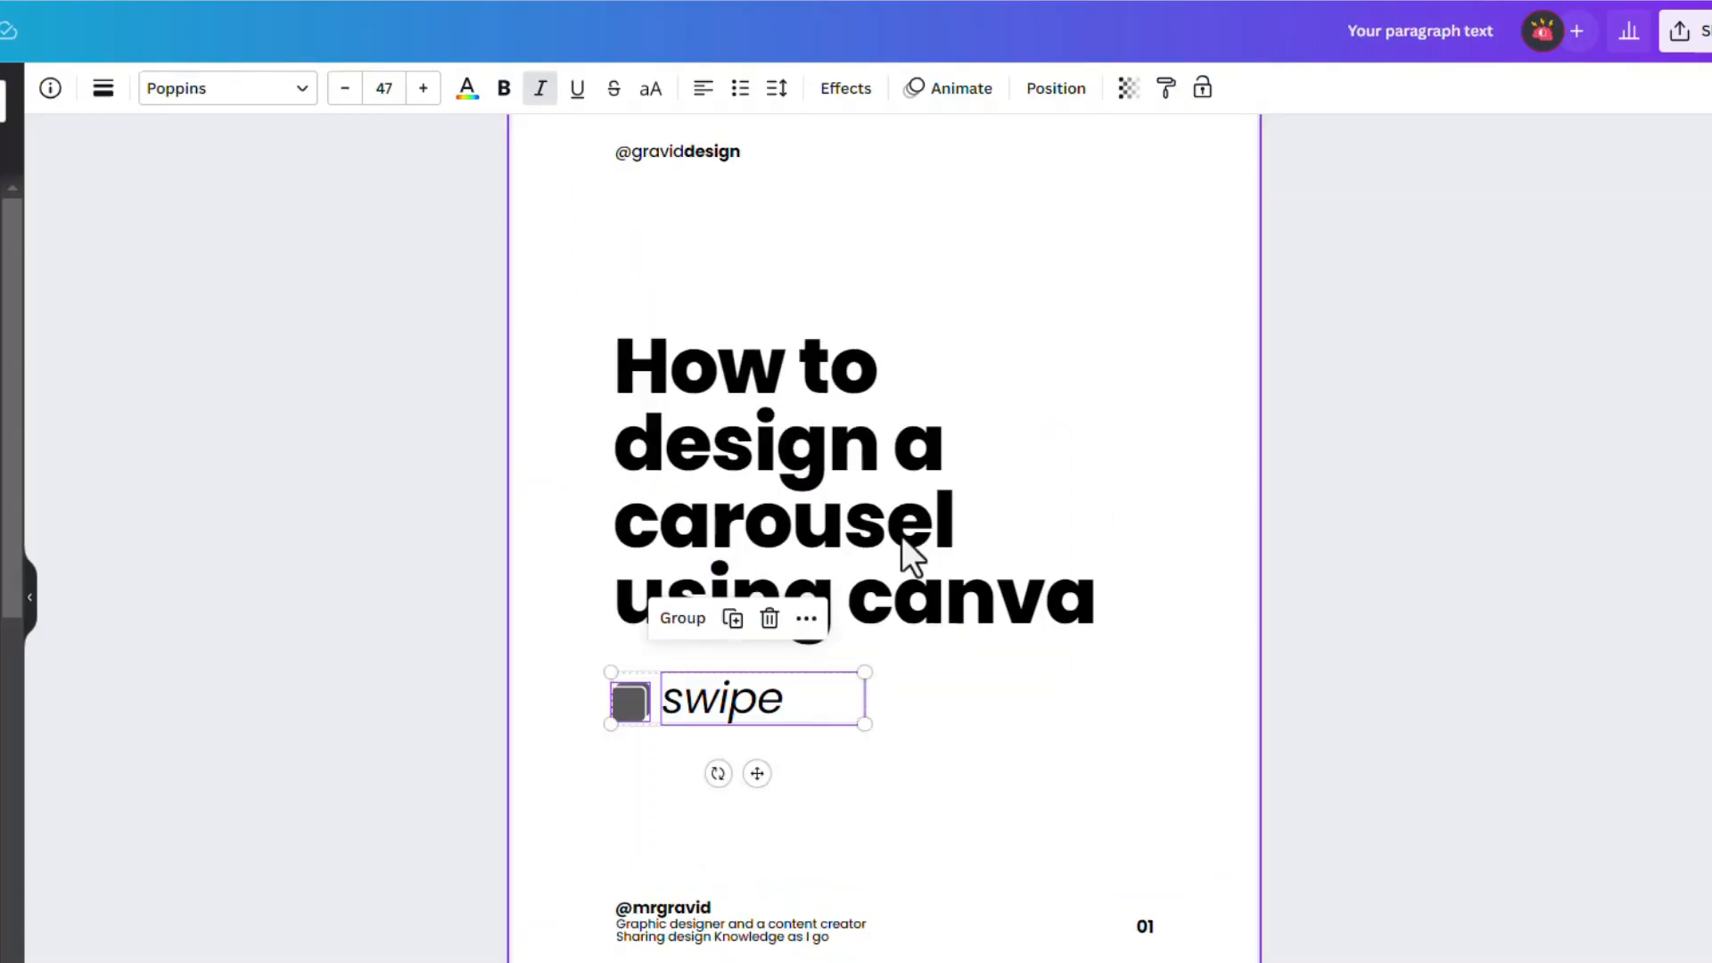
On page 2 of the reference design, examine the font and size of the "Step 1»" and "Open canva" texts
scroll(875, 546, "down", 10)
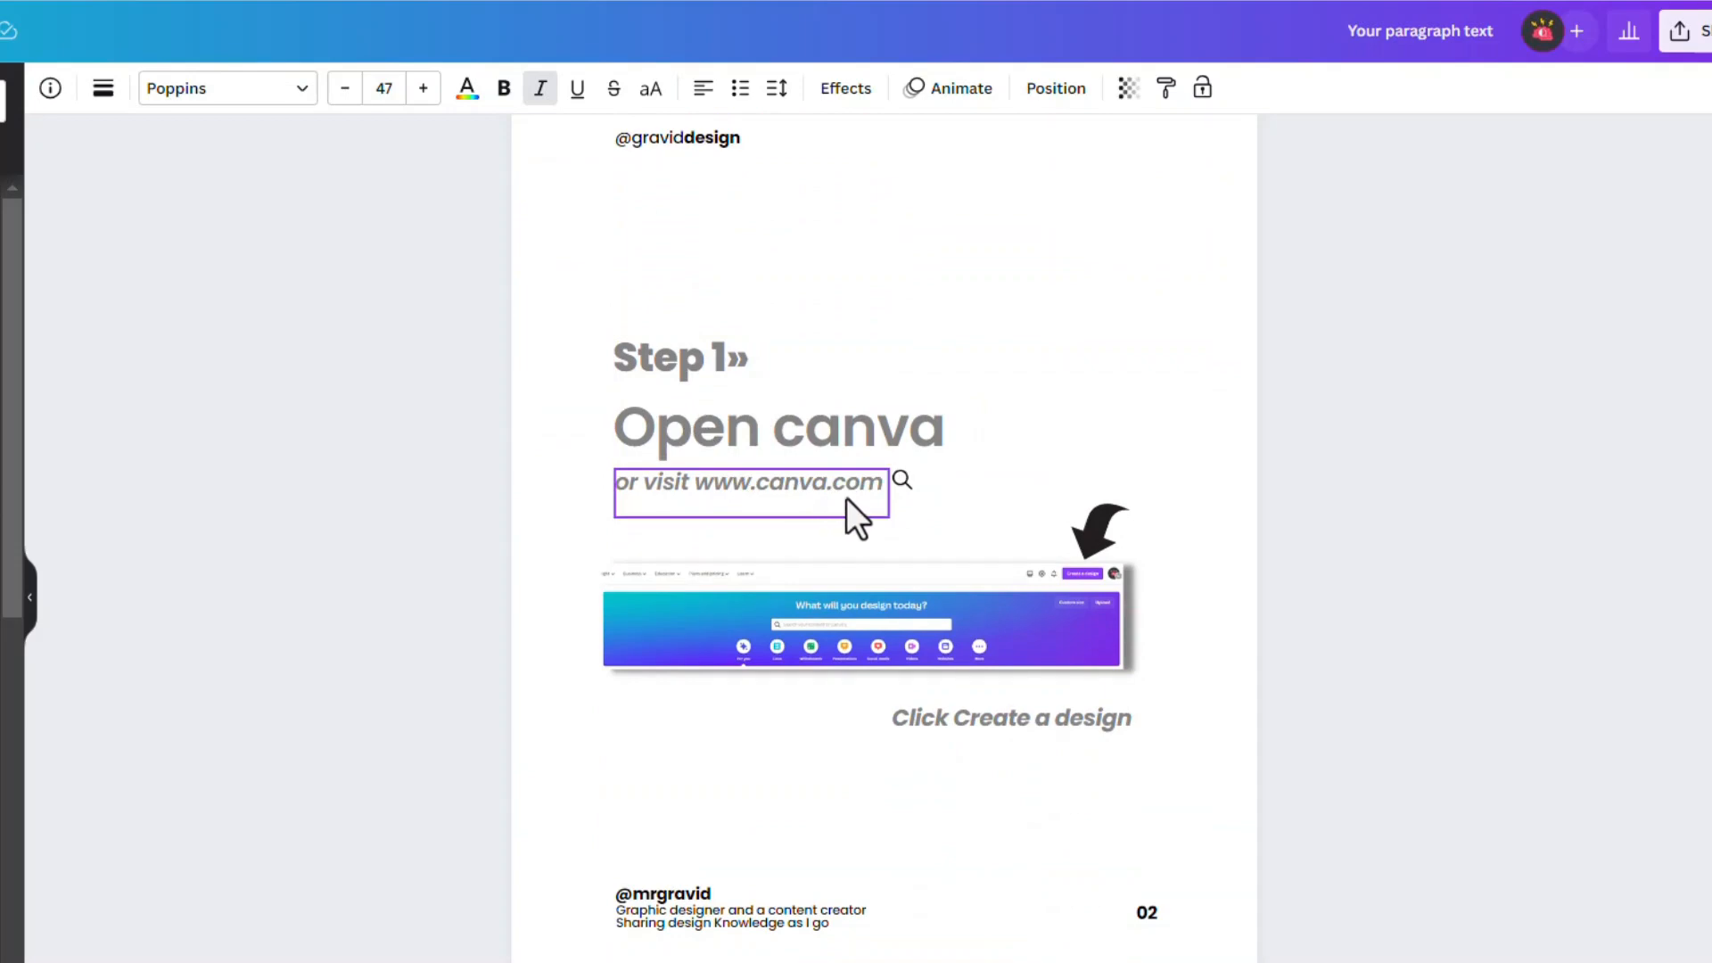
left_click(719, 353)
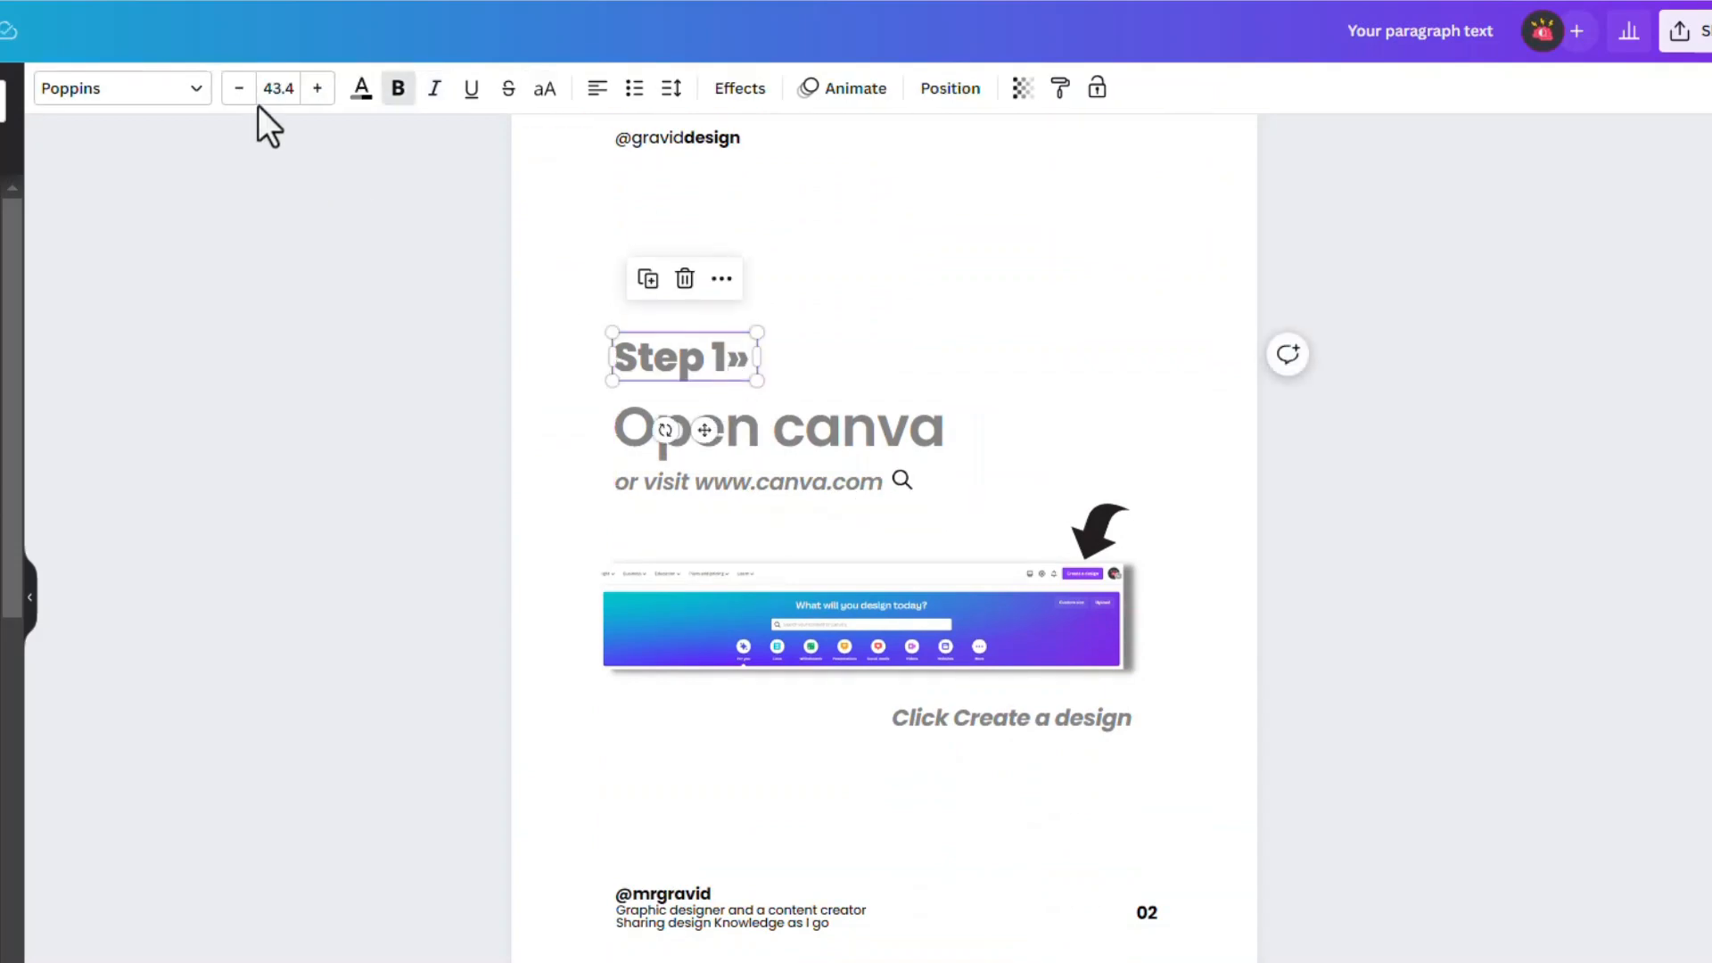
left_click(810, 424)
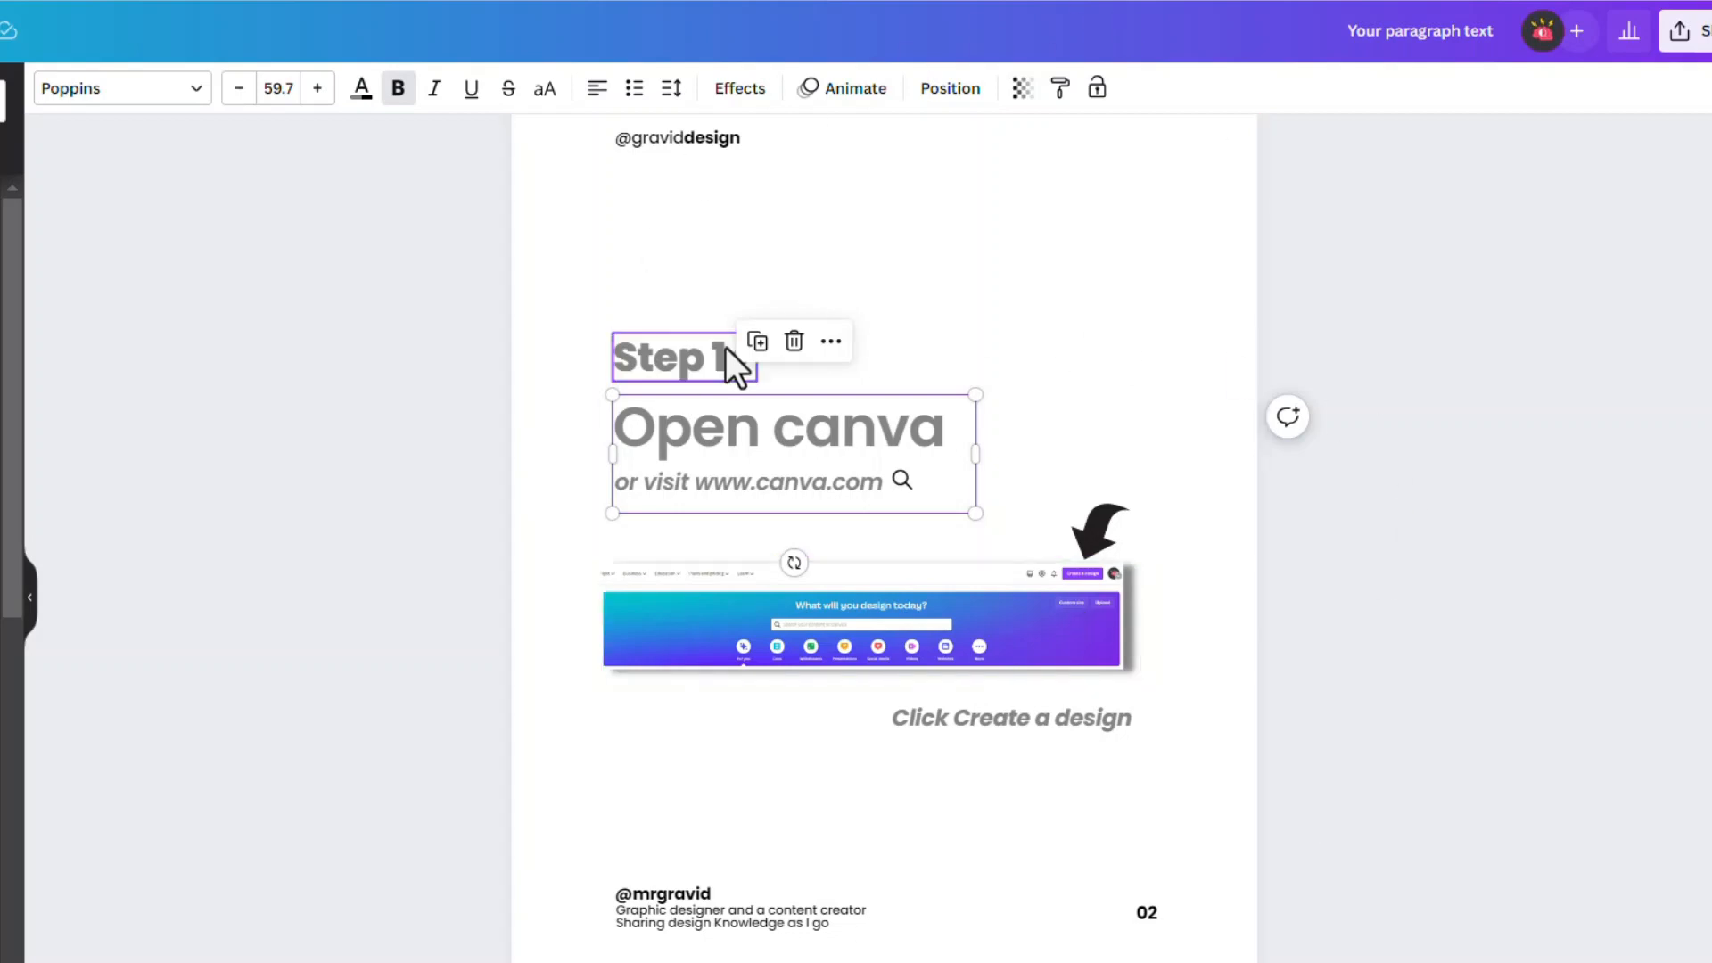
left_click(899, 328)
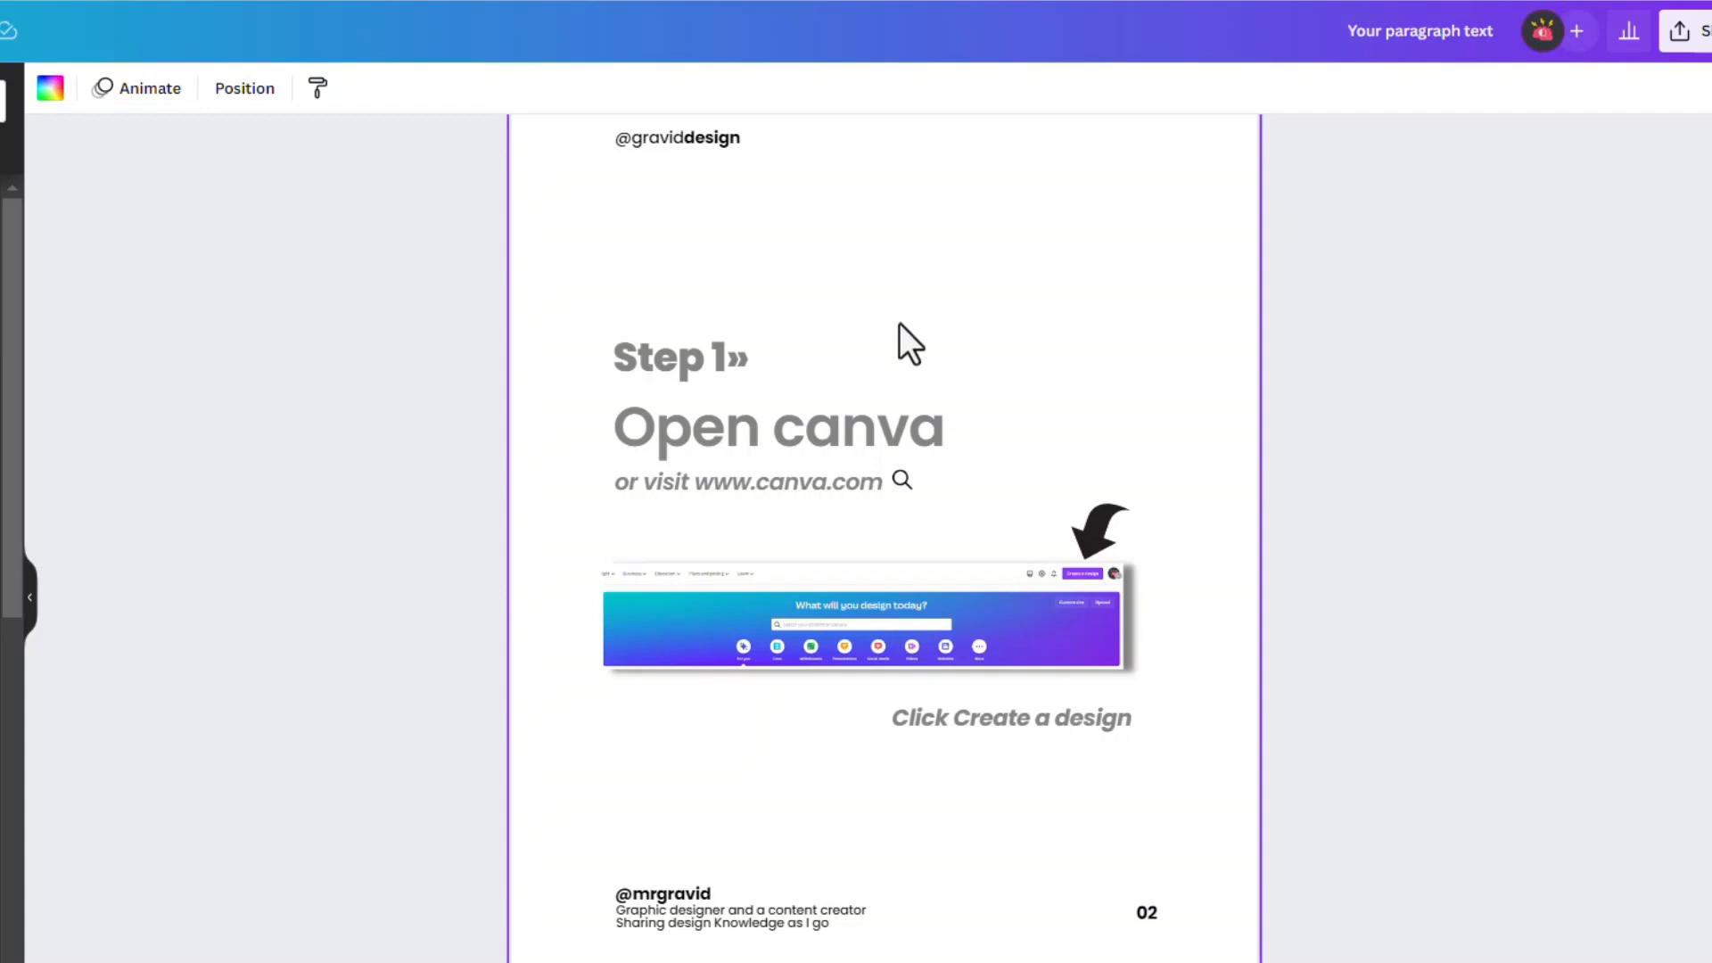
left_click(682, 356)
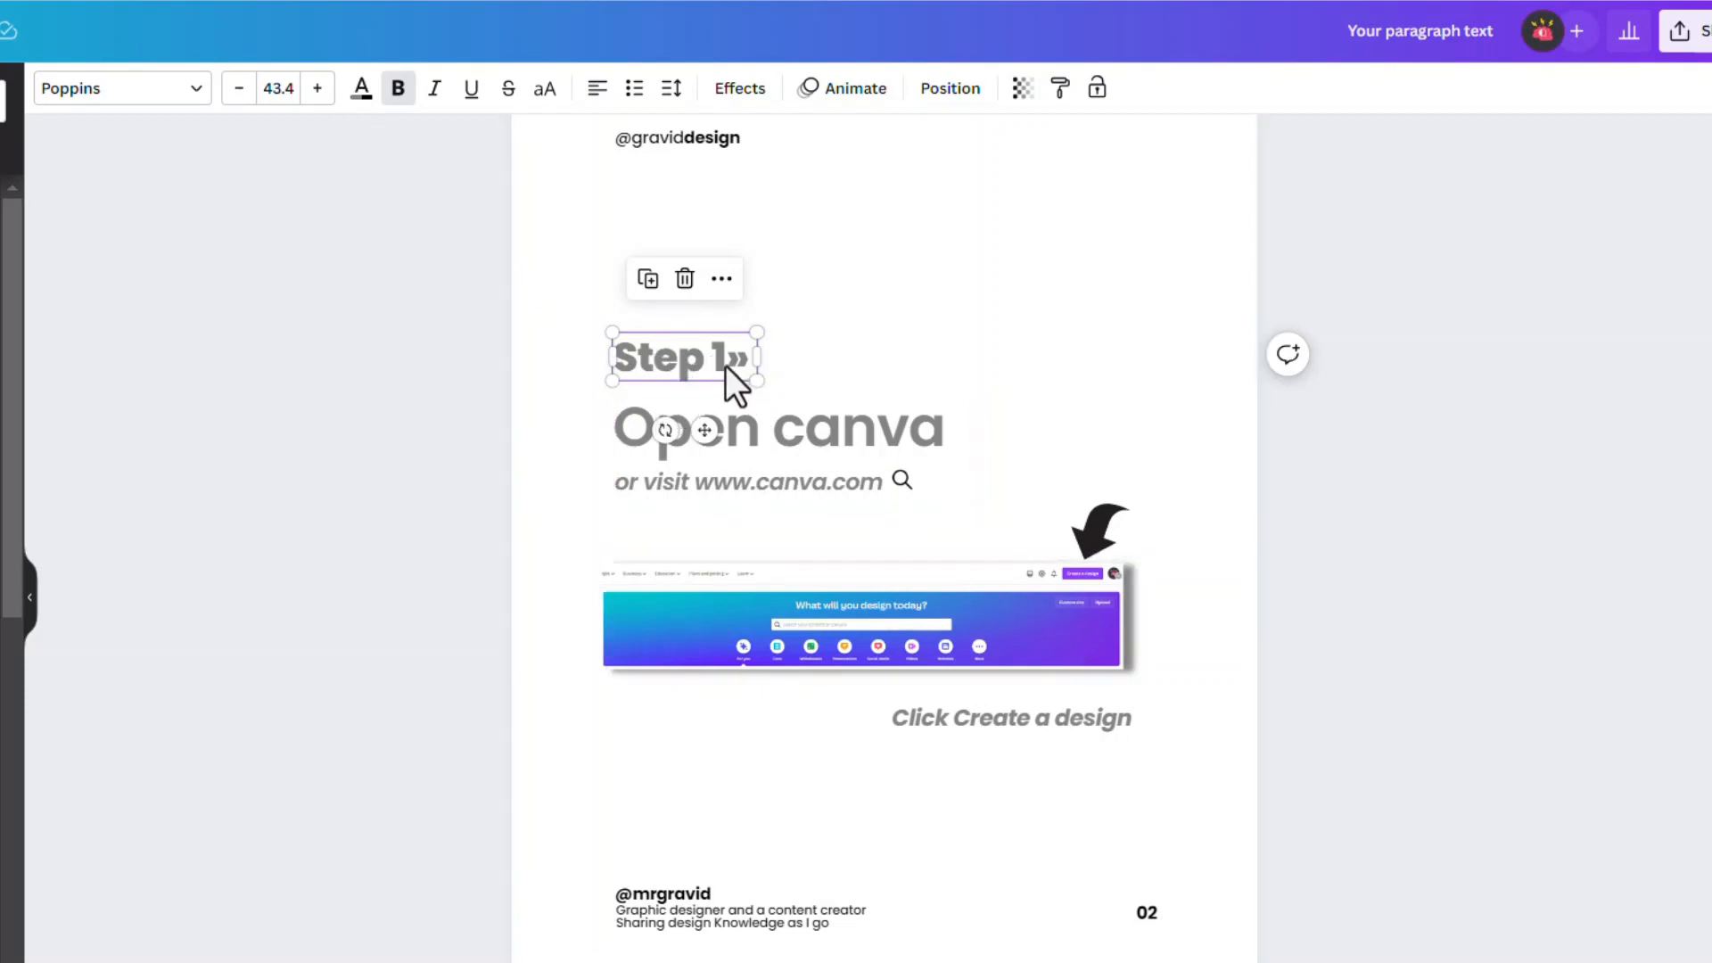
left_click(836, 444, "shift")
left_click(869, 492, "shift")
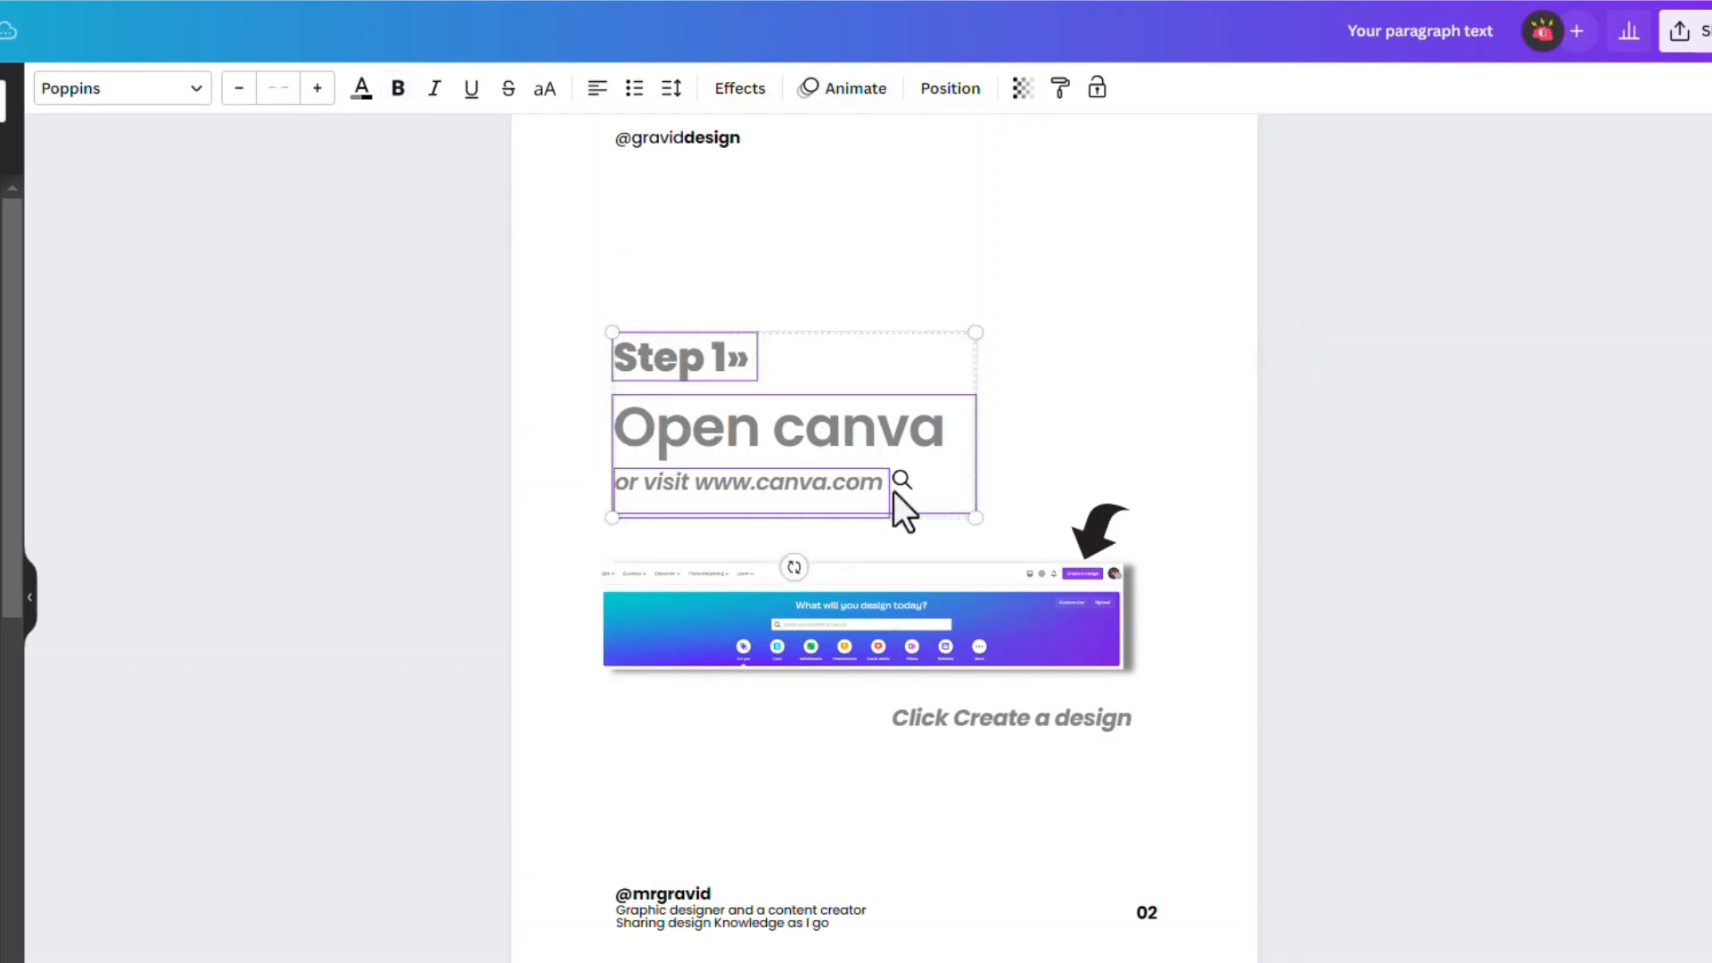
left_click(906, 484, "shift")
left_click(906, 483, "shift")
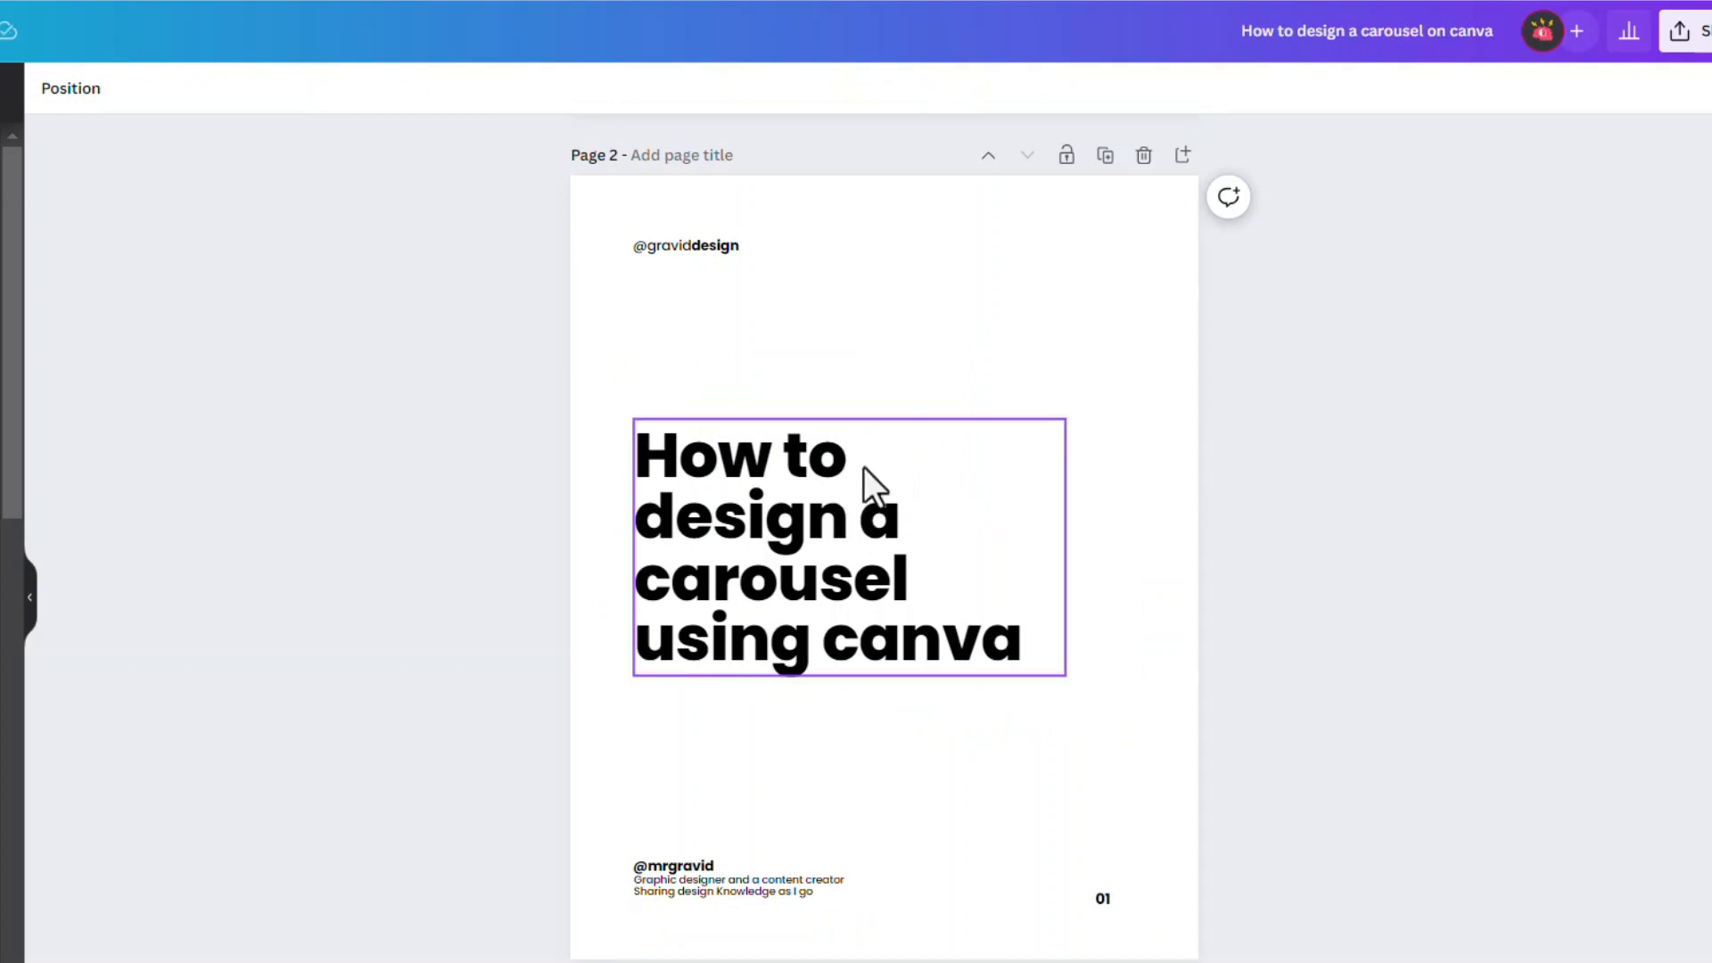
scroll(863, 467, "up", 5)
scroll(815, 382, "down", 5)
left_click(827, 494)
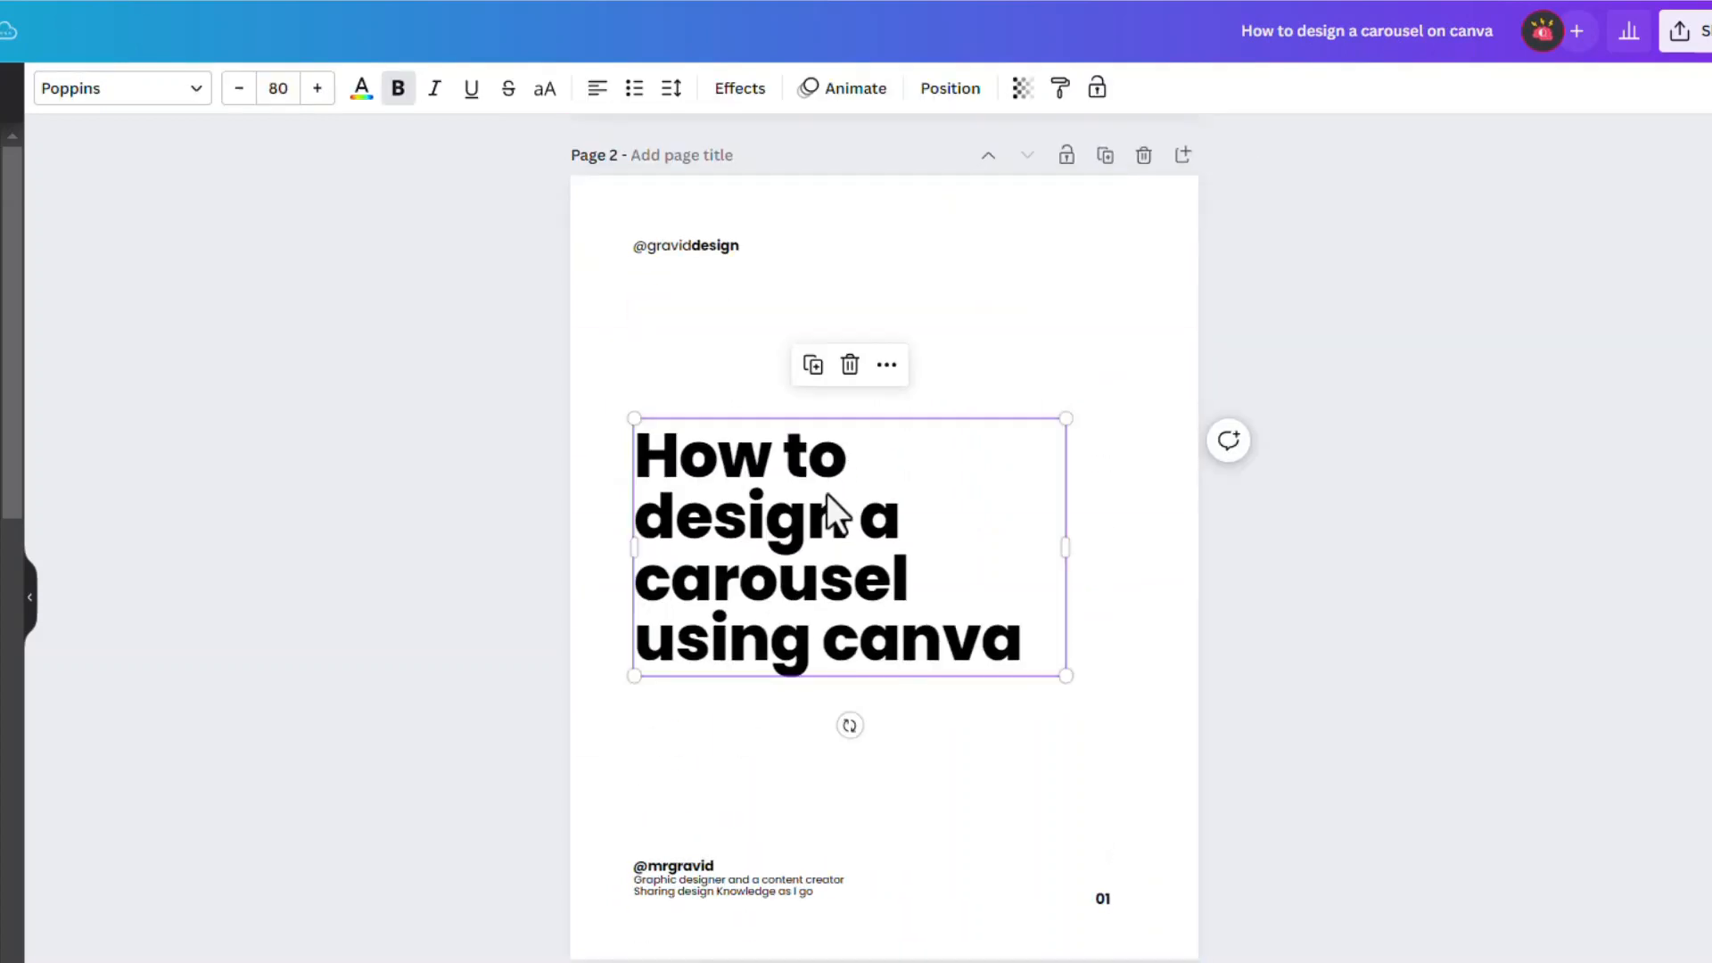
key("Delete")
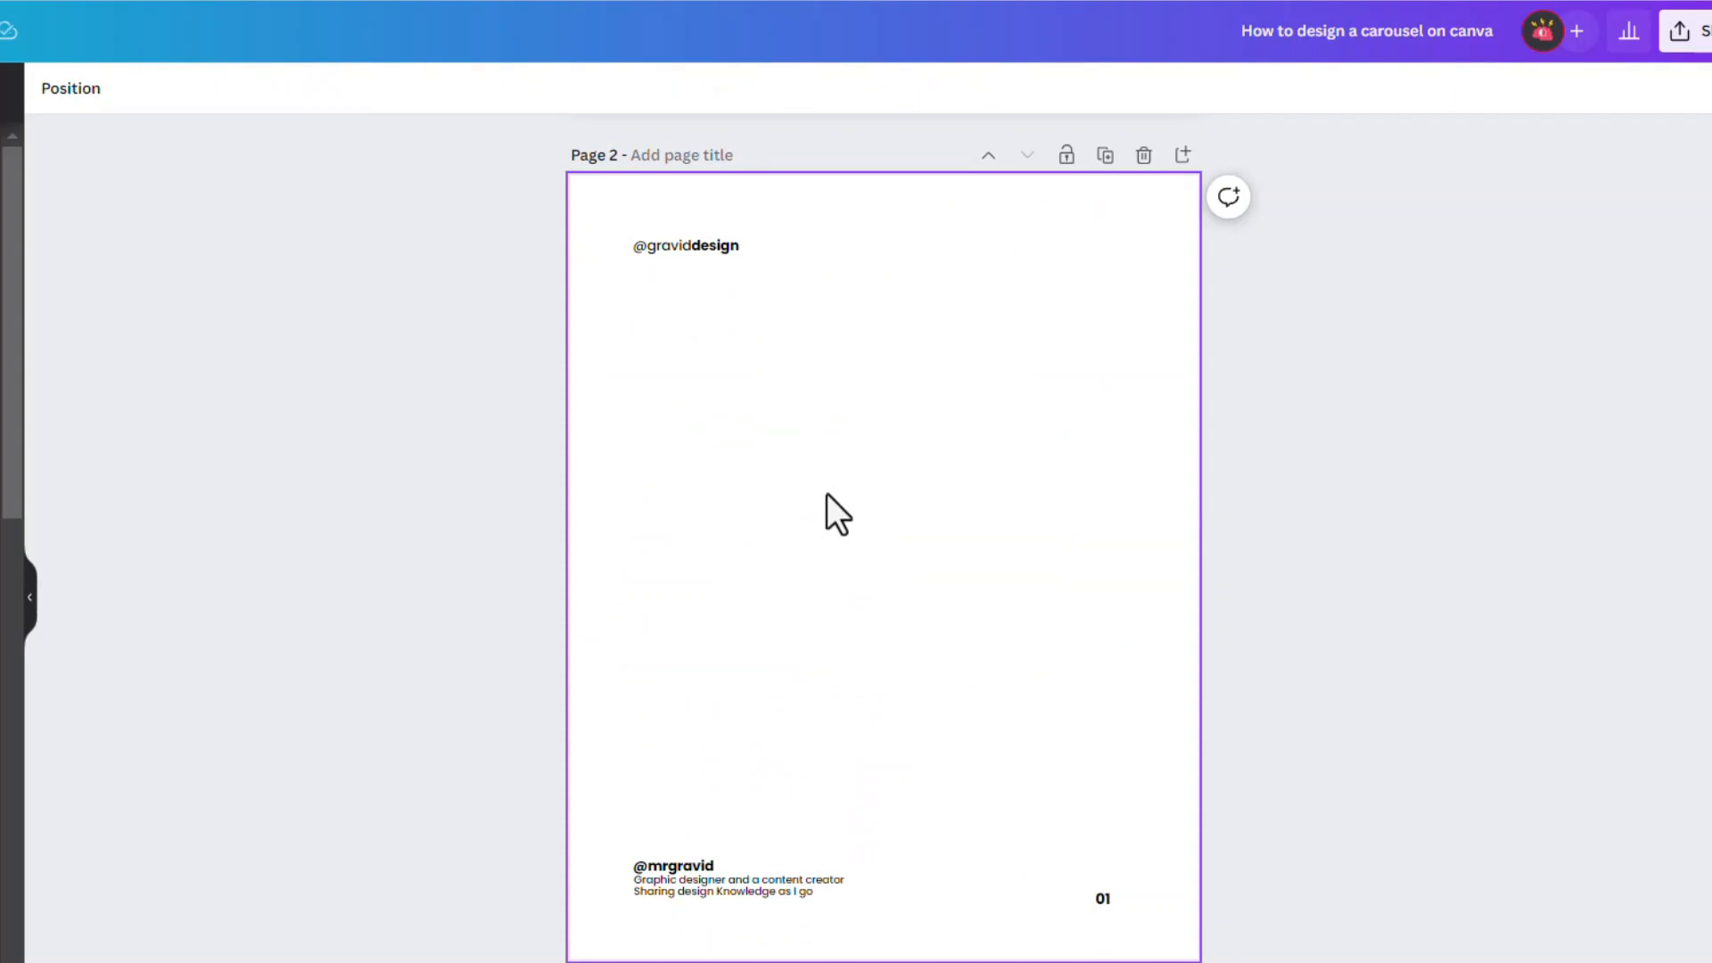
key("ctrl+v")
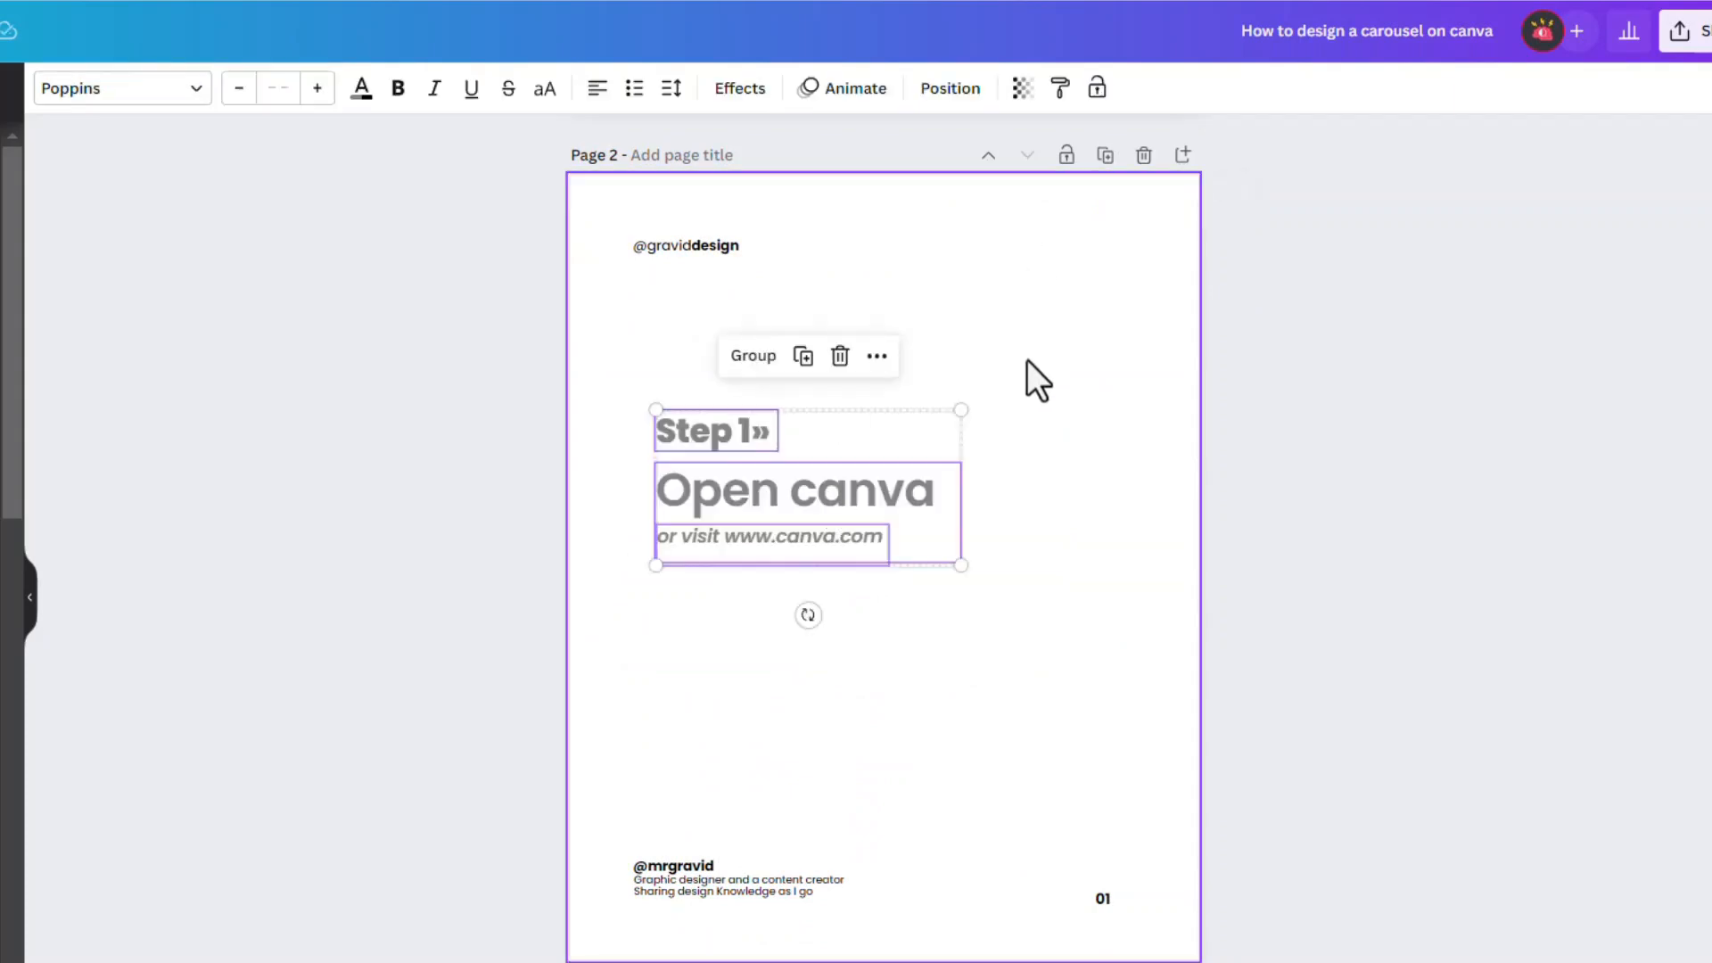
left_click(1034, 351)
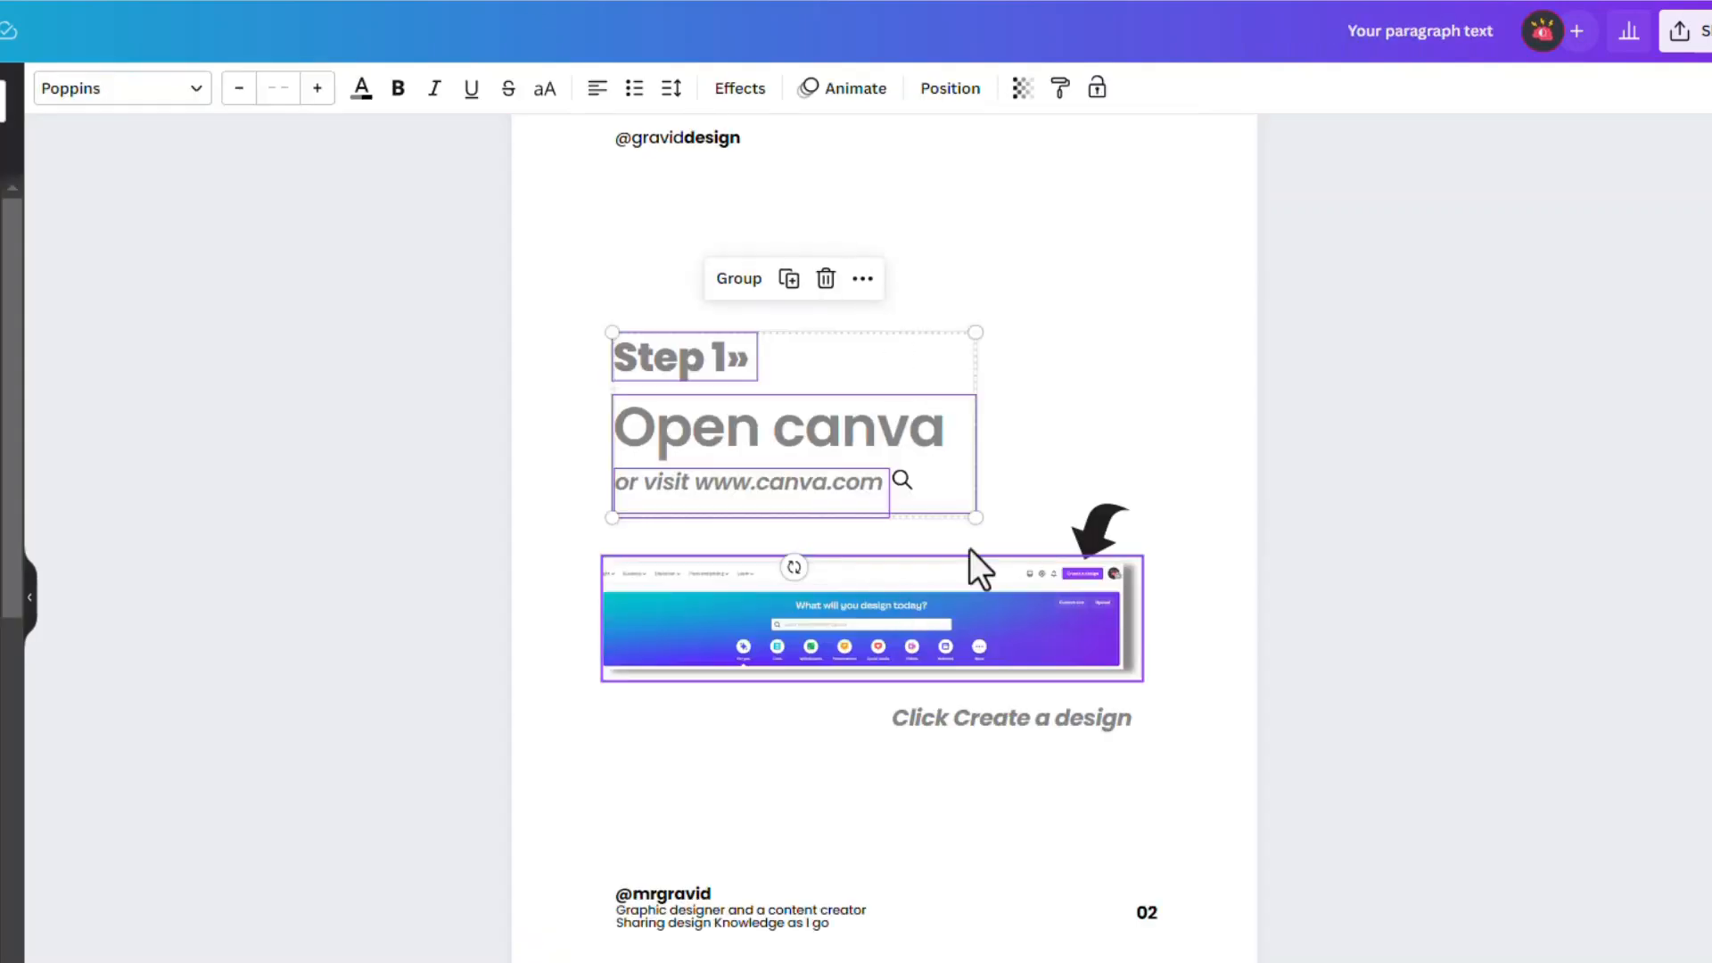
In the reference design, narrow the "Open canva" text box to uncover the magnifying-glass icon and copy the icon
left_click(947, 533)
left_click(901, 482)
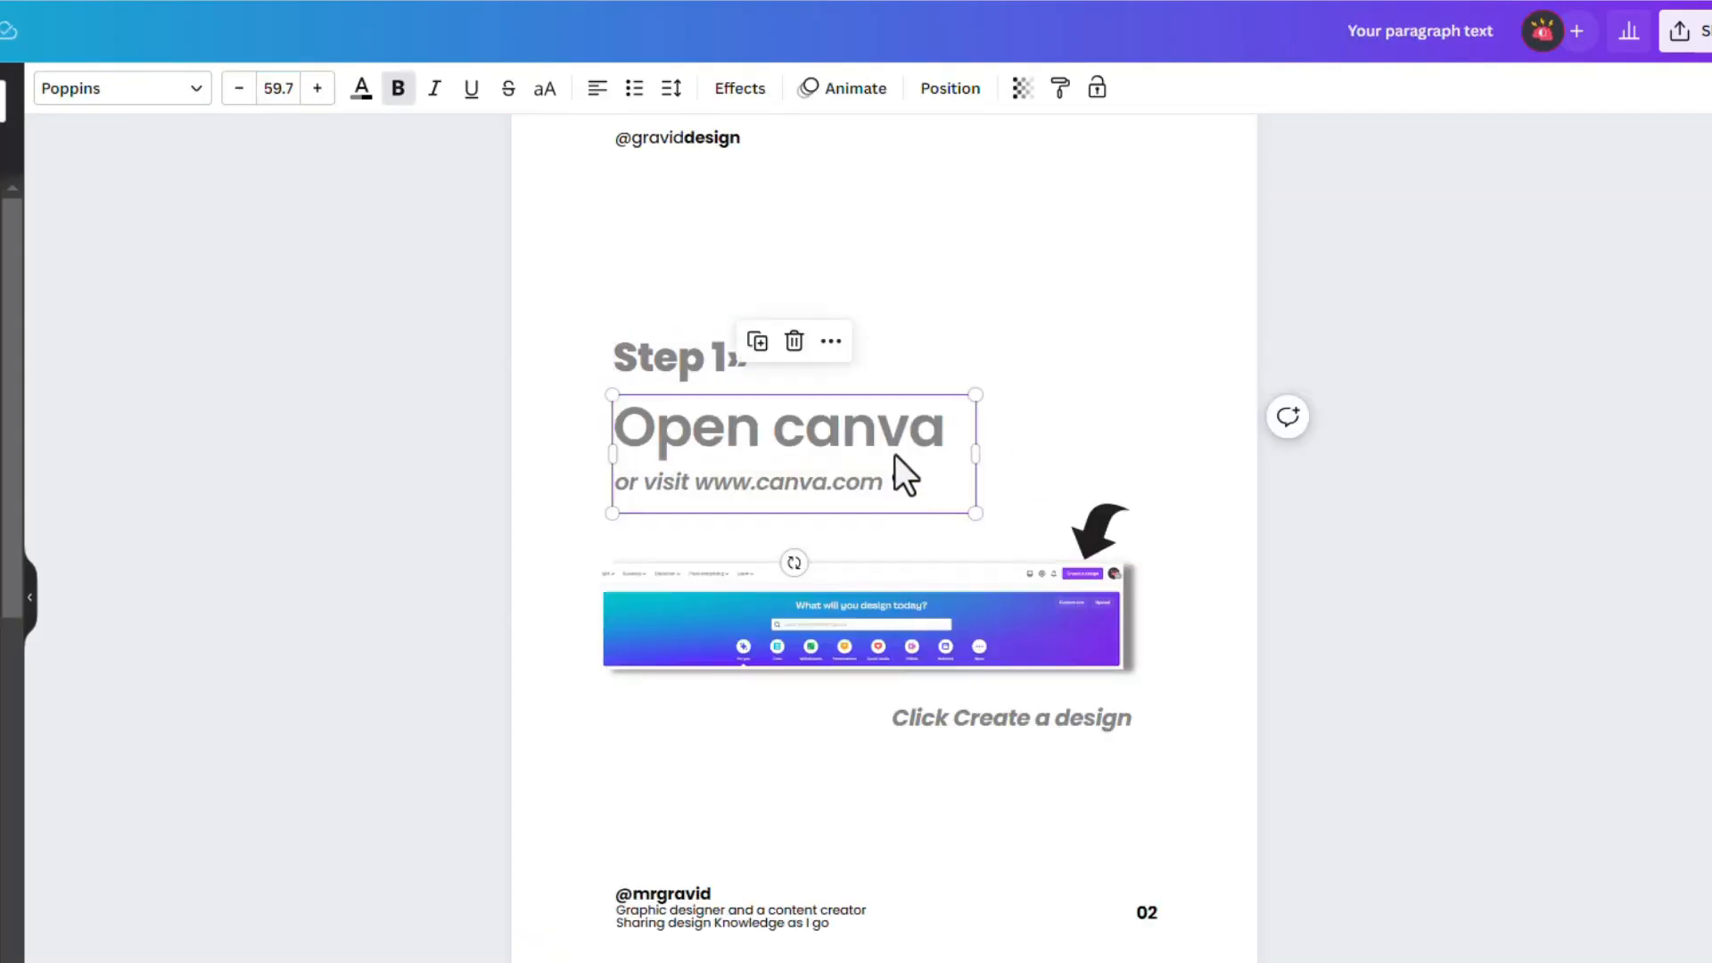
left_click_drag(975, 464, 838, 478)
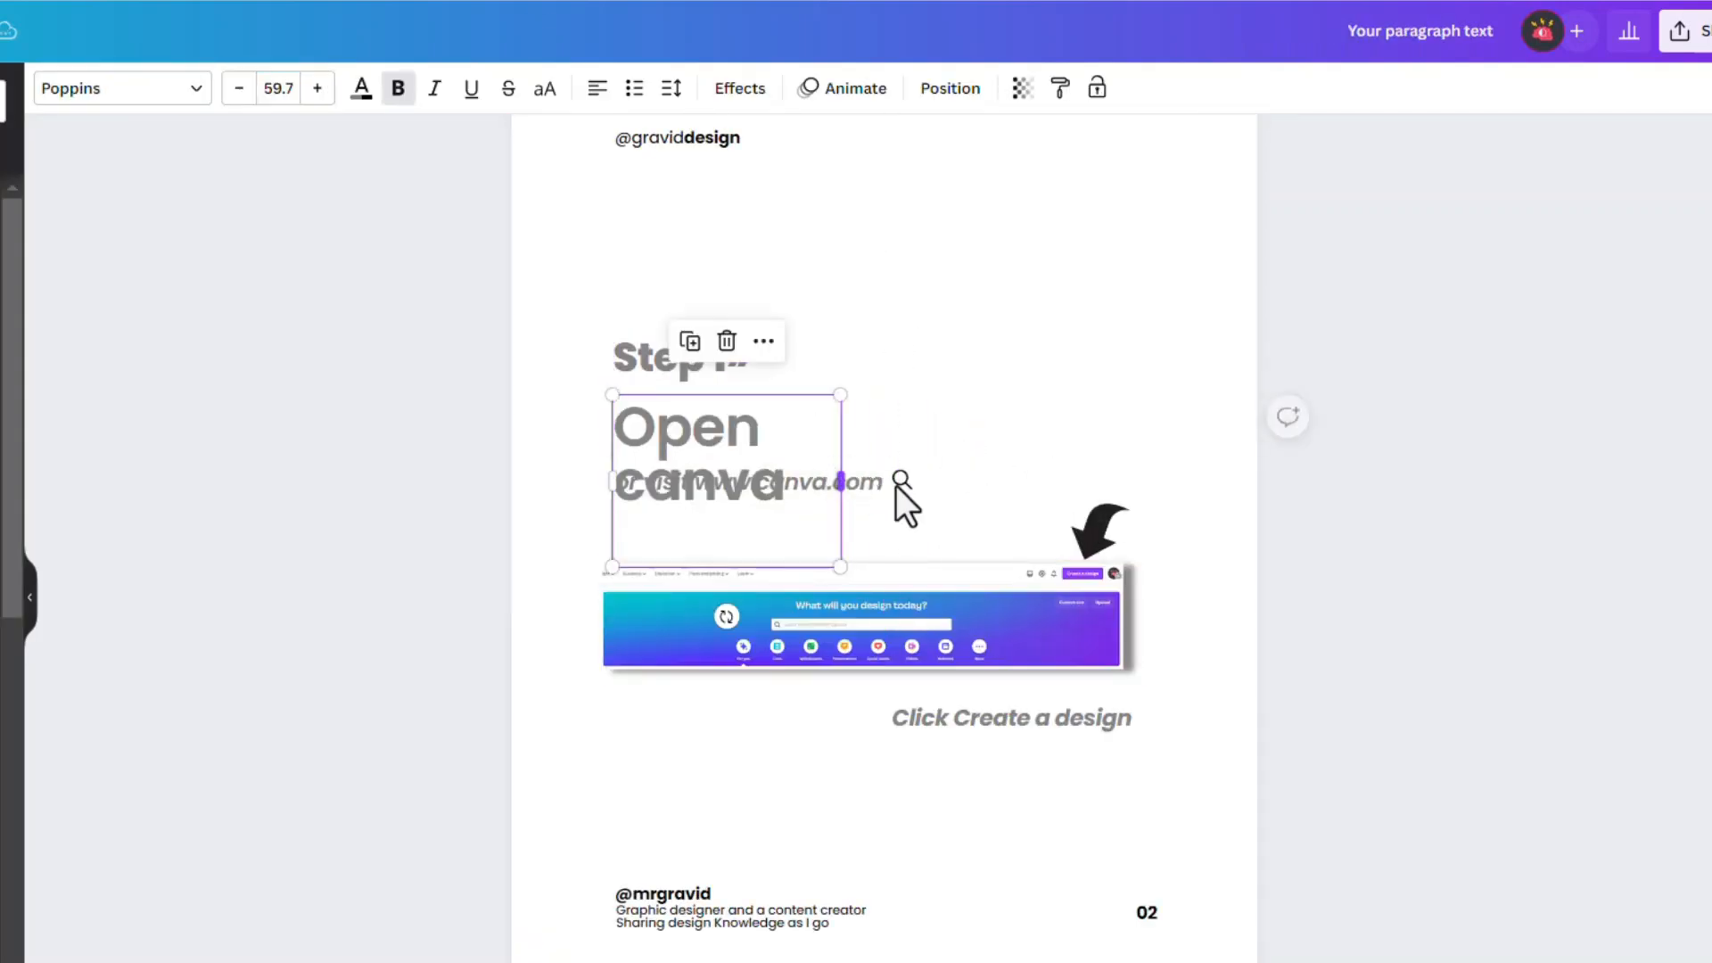
left_click(902, 487)
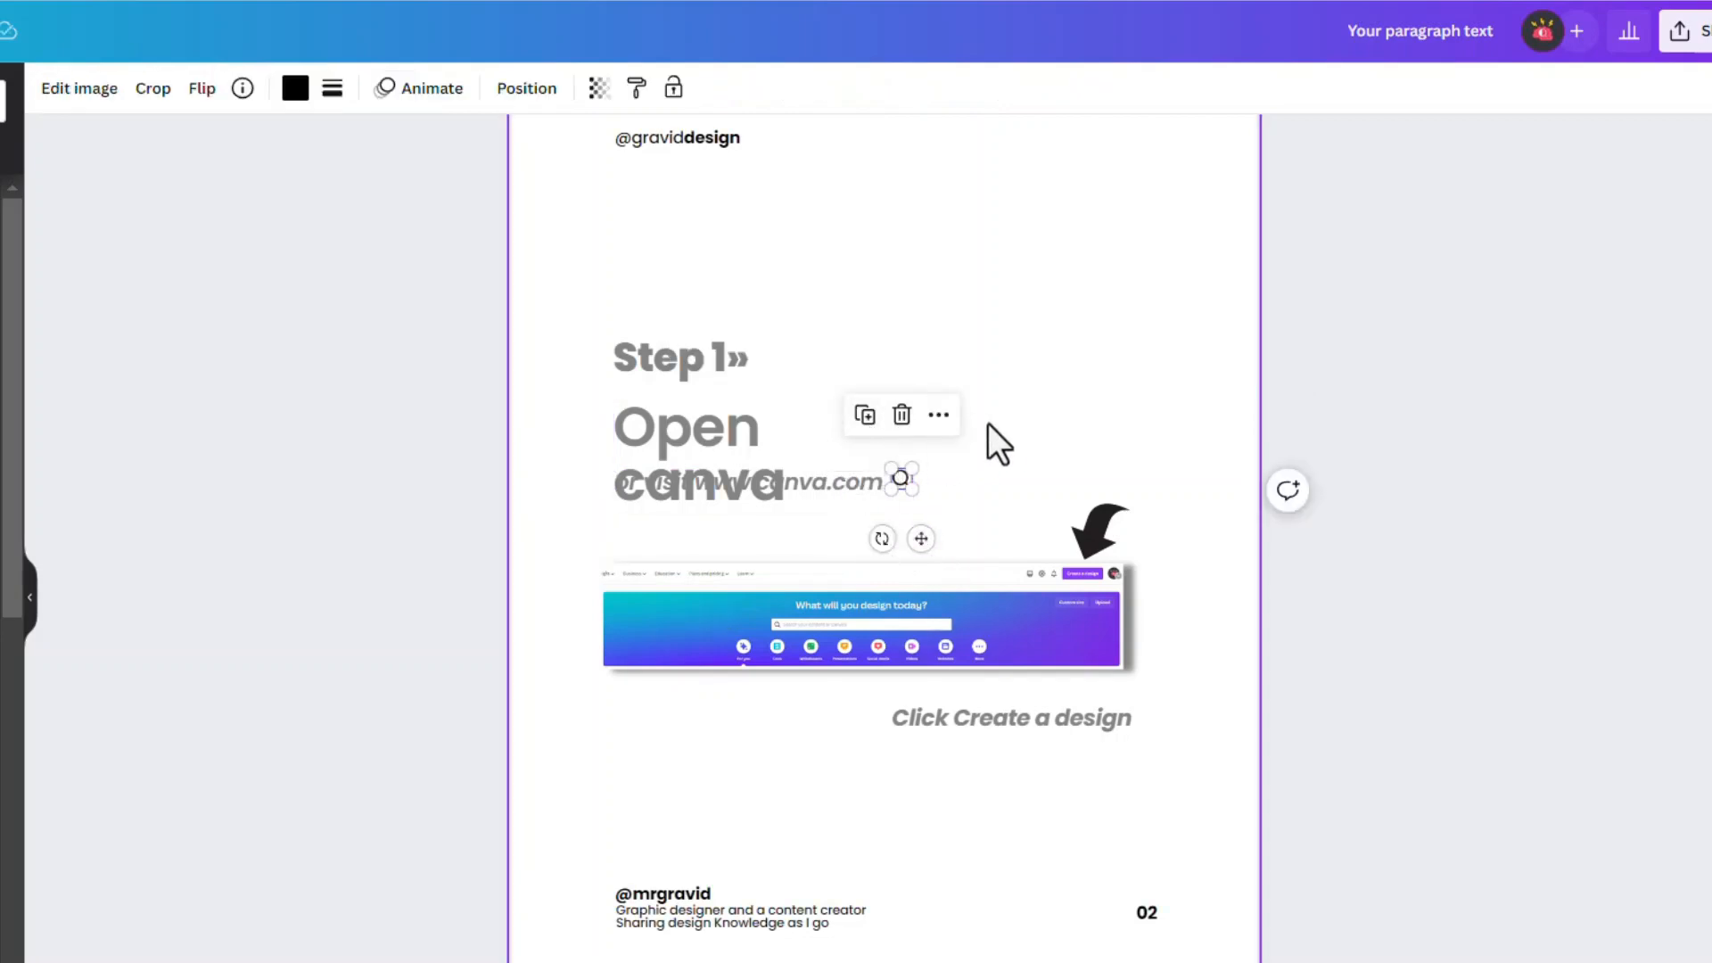
Widen the reference's "Open canva" text box back to one line and paste the magnifying-glass icon beside the web address on the new page 2
left_click(710, 456)
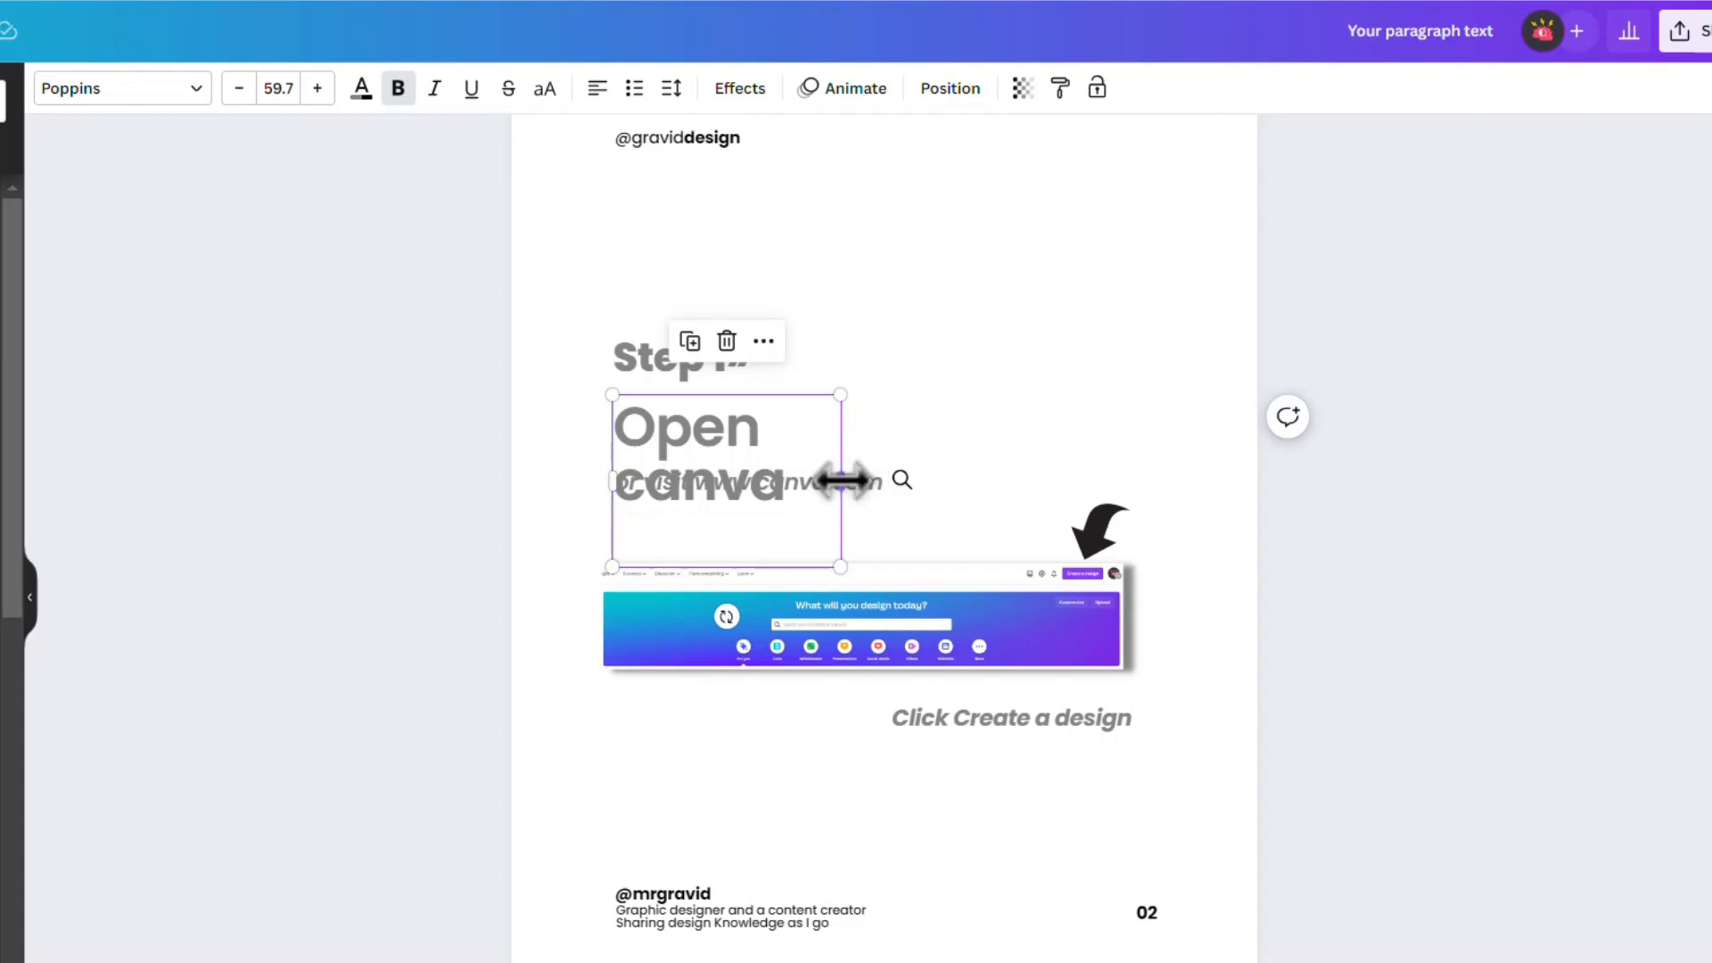
left_click_drag(840, 480, 981, 484)
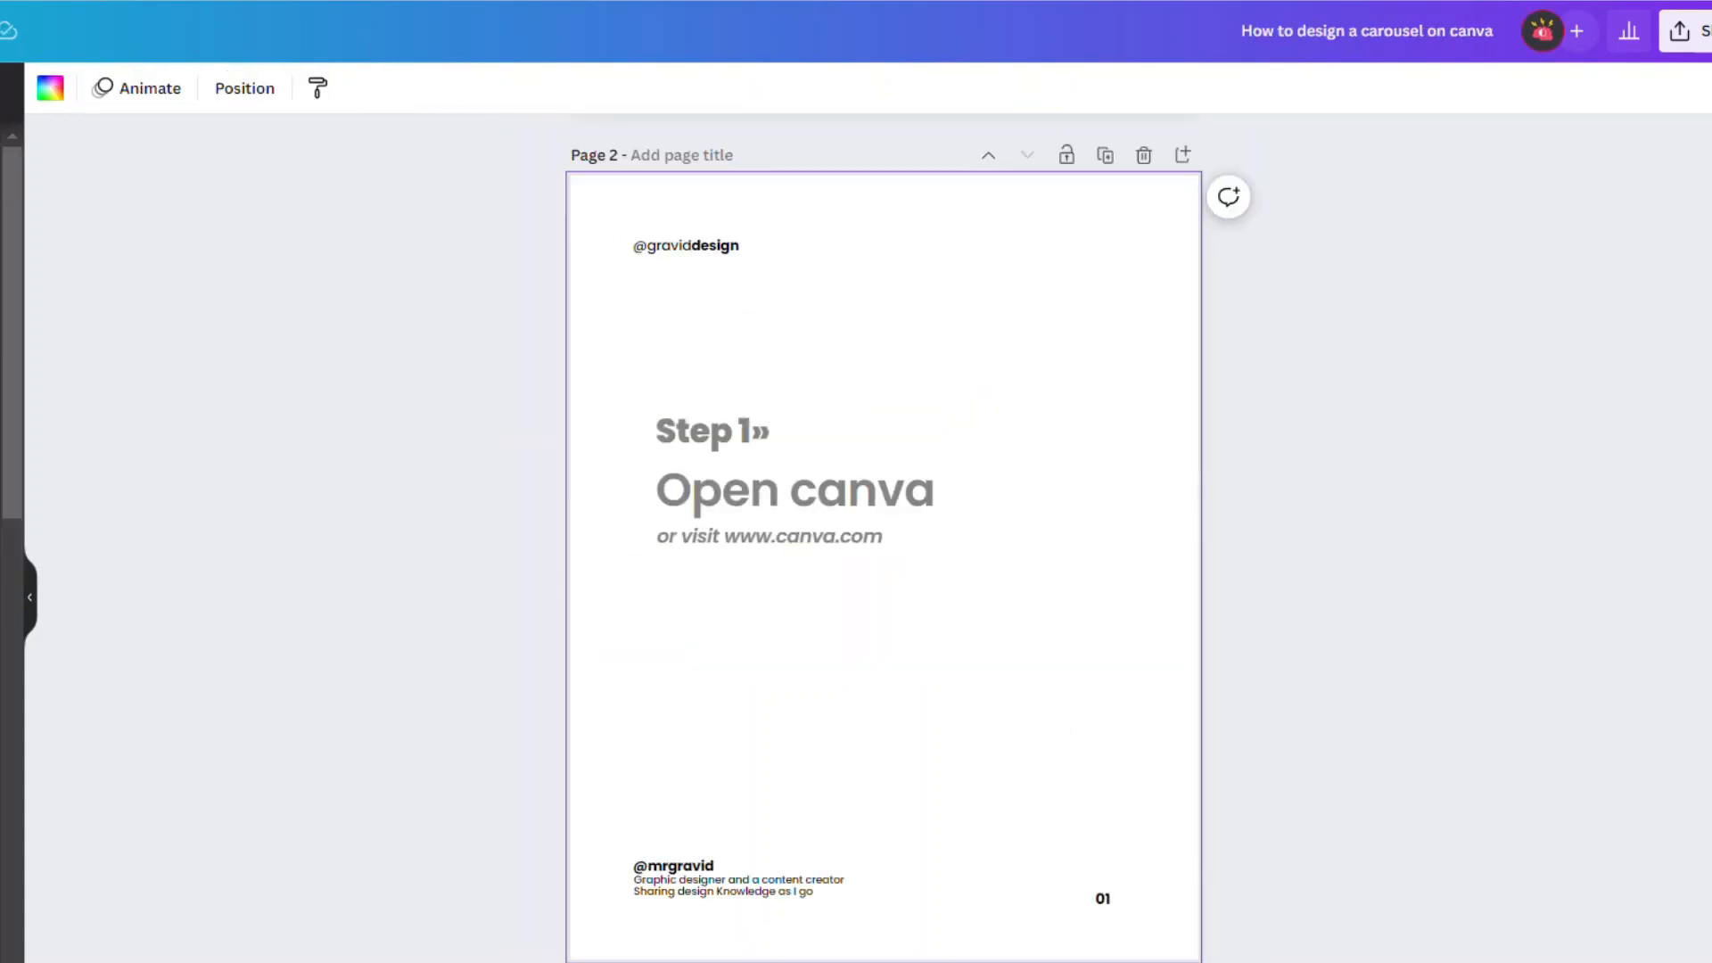
key("ctrl+v")
left_click(897, 328)
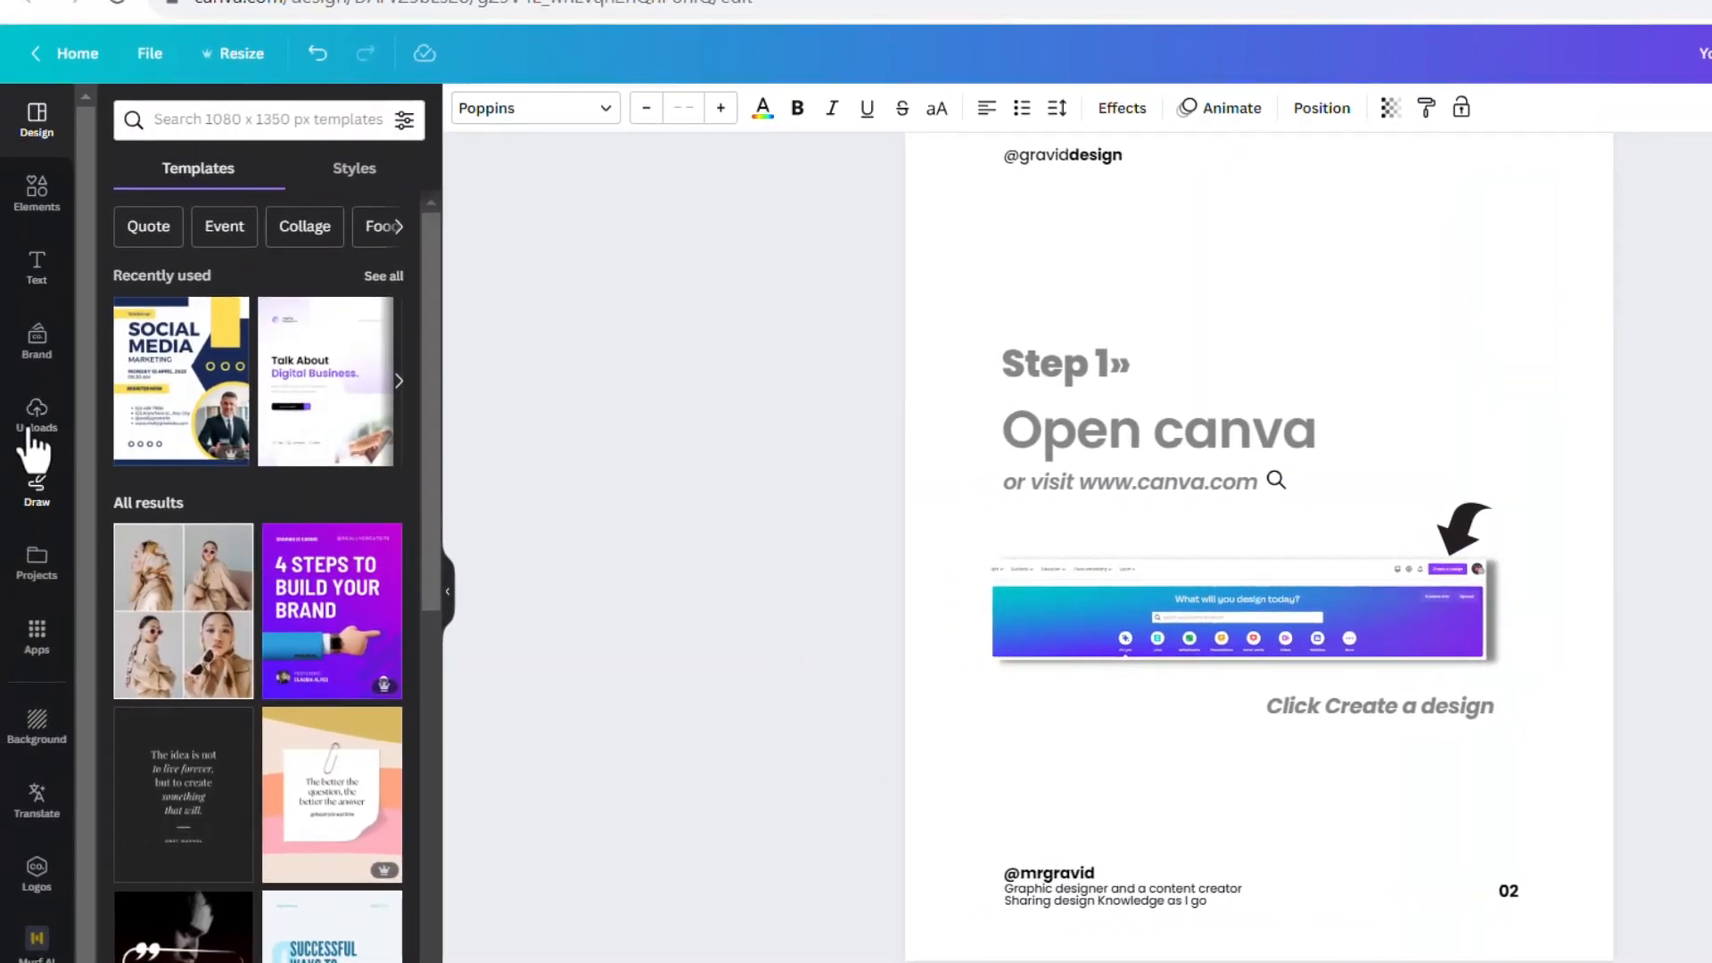
left_click(36, 419)
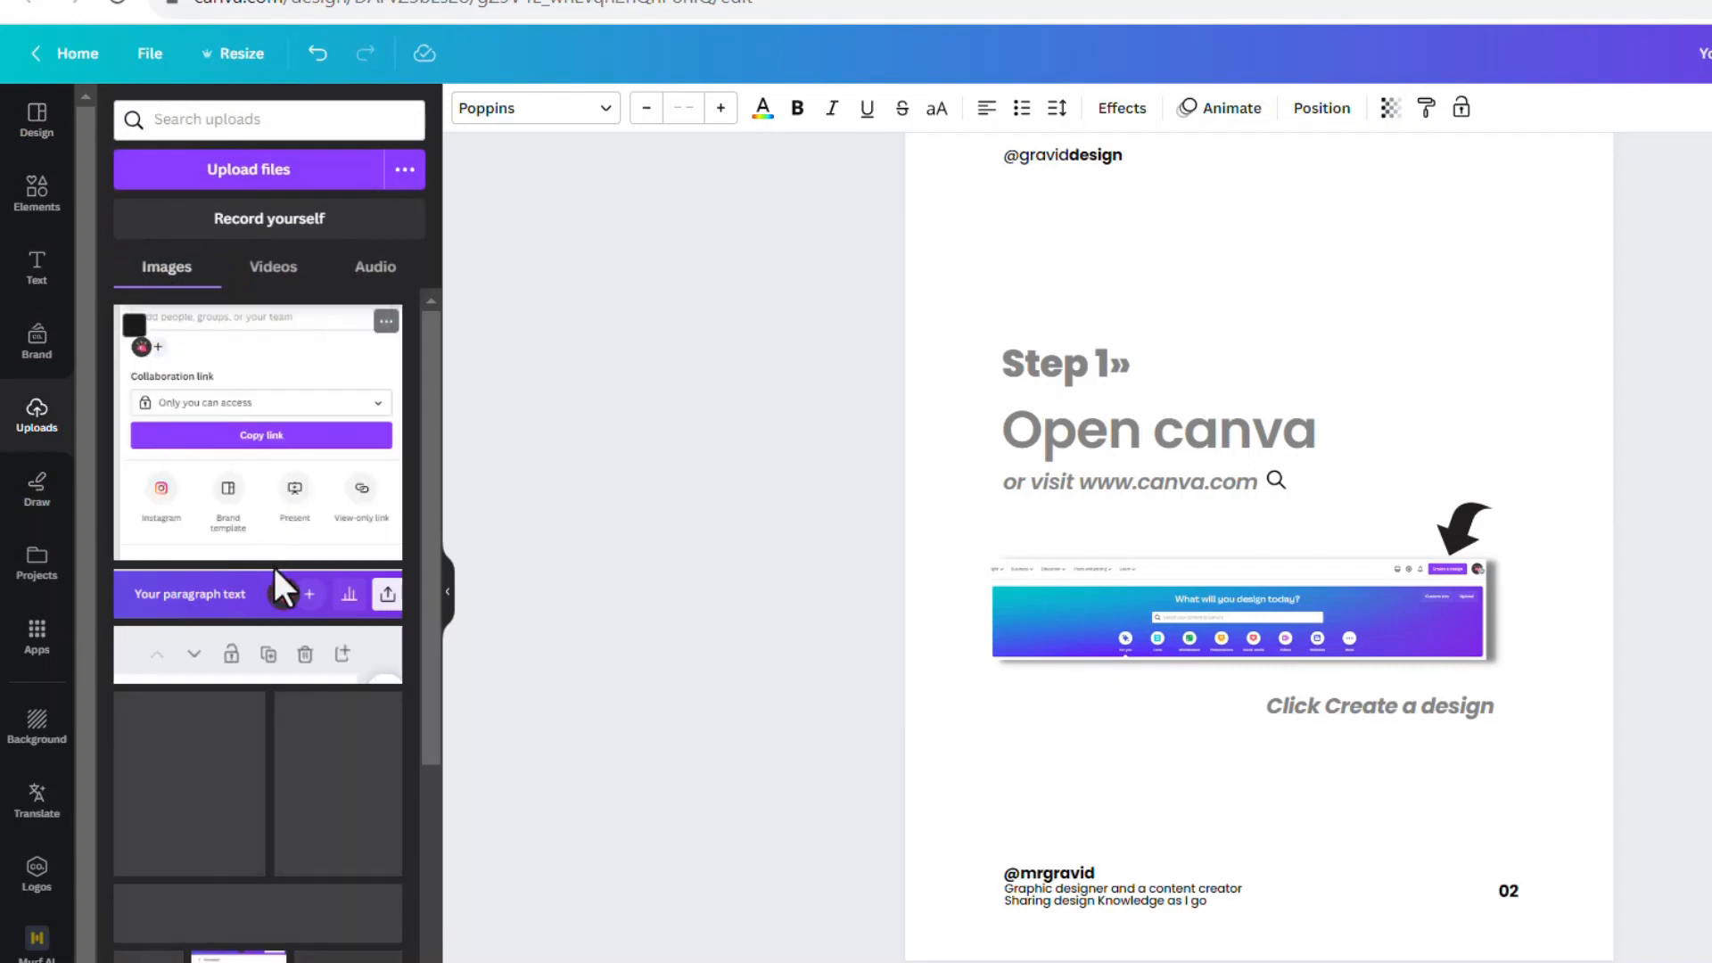
scroll(267, 517, "down", 3)
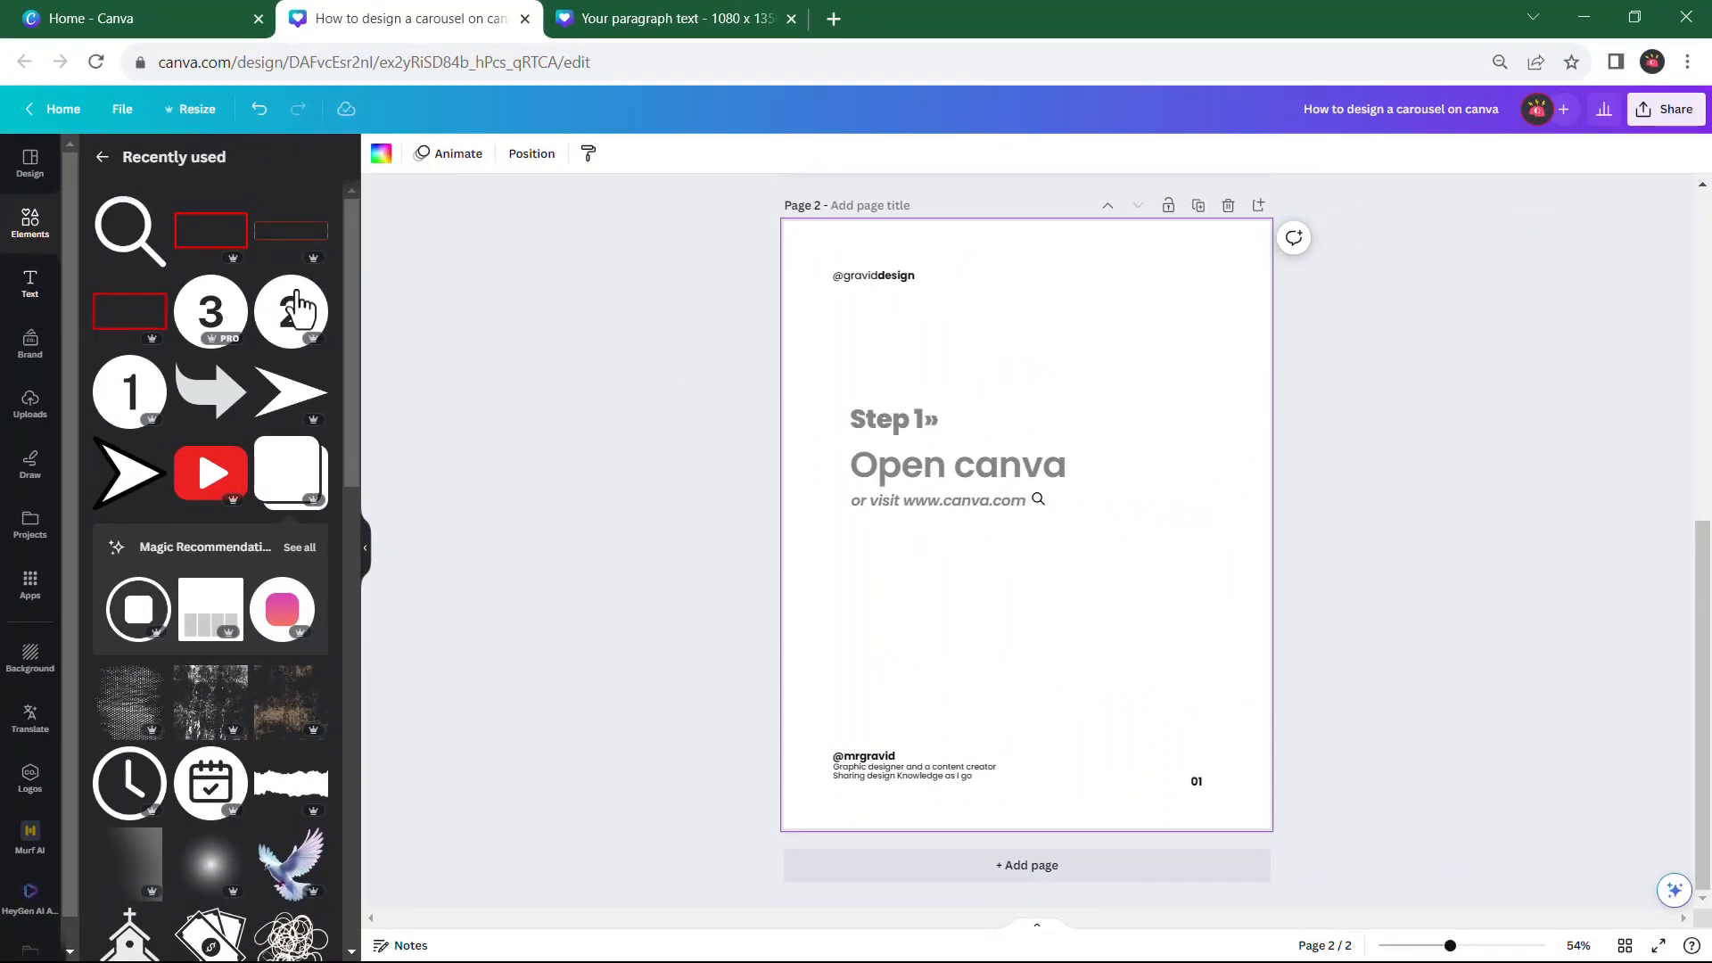
left_click(29, 412)
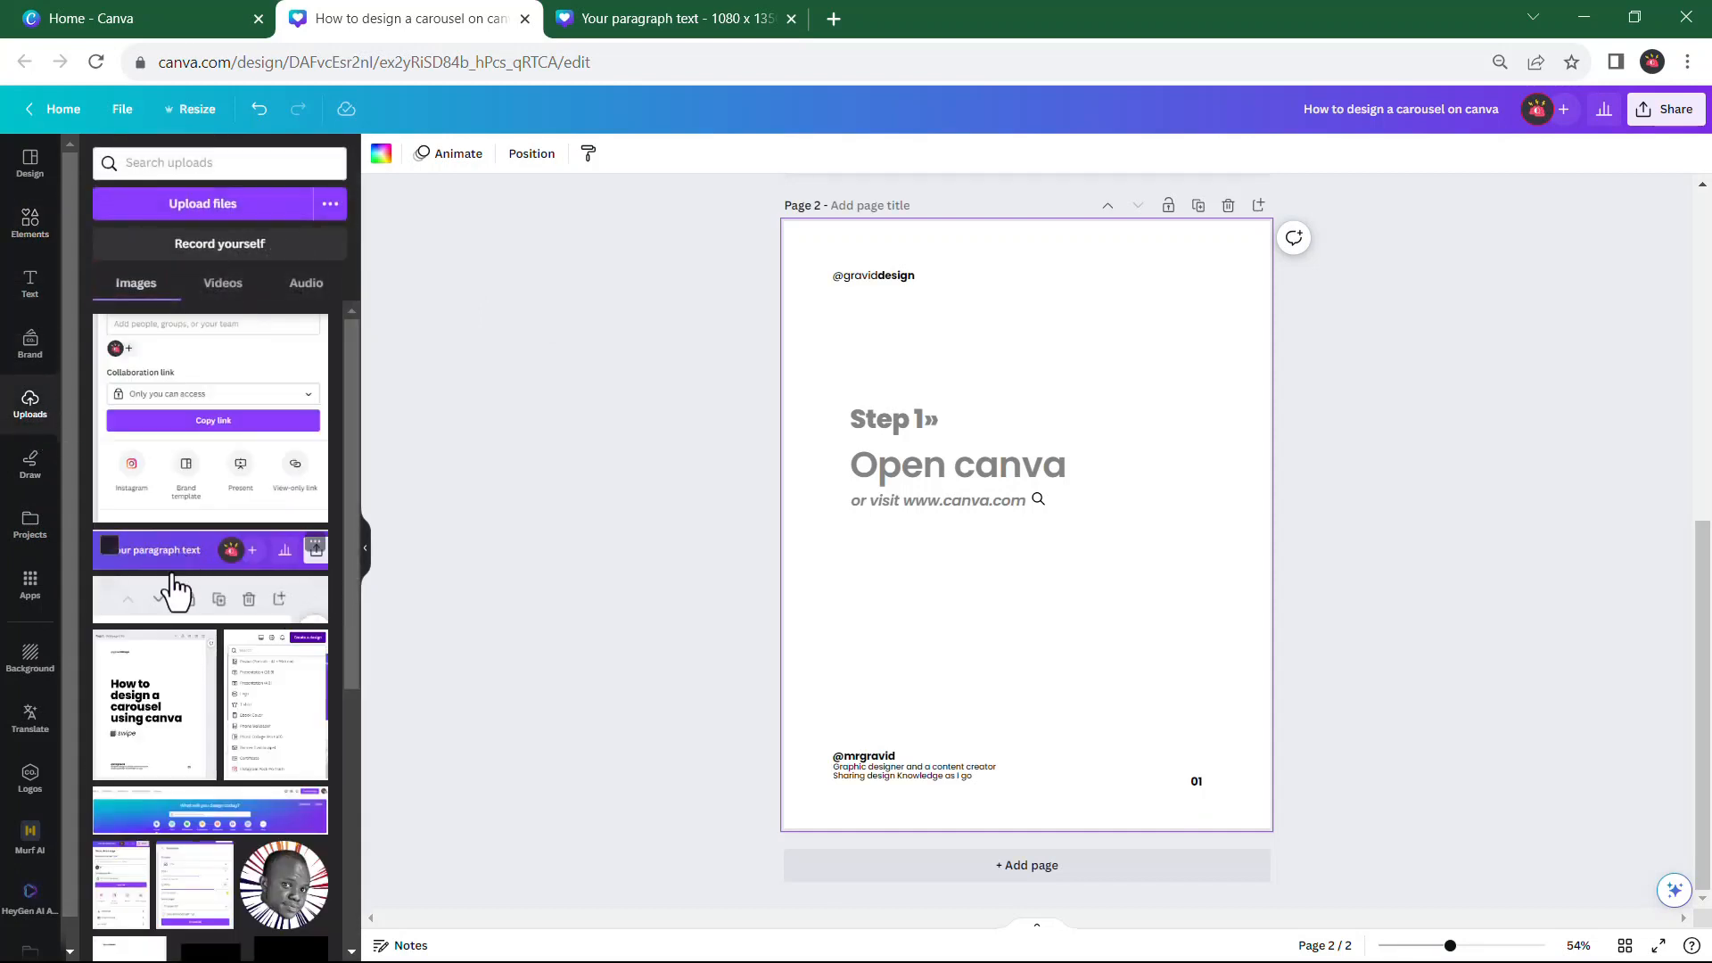
left_click(214, 813)
left_click_drag(1129, 540, 1130, 598)
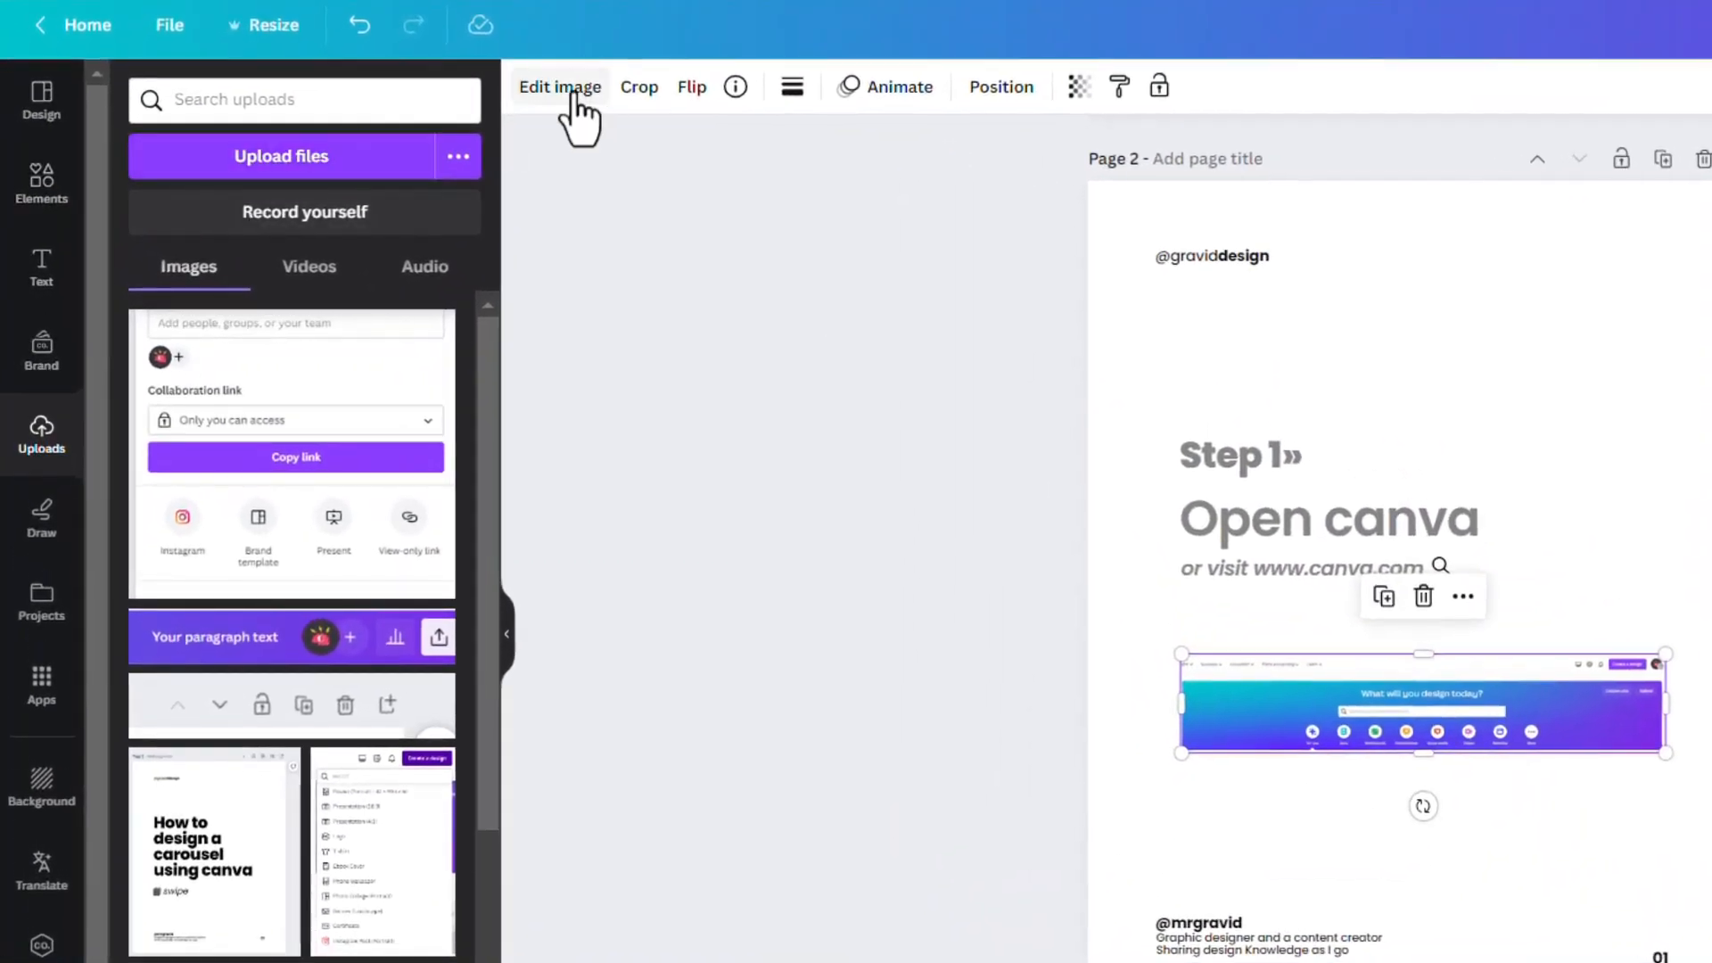
Apply the Drop shadow effect to the Canva homepage screenshot on page 2
left_click(571, 93)
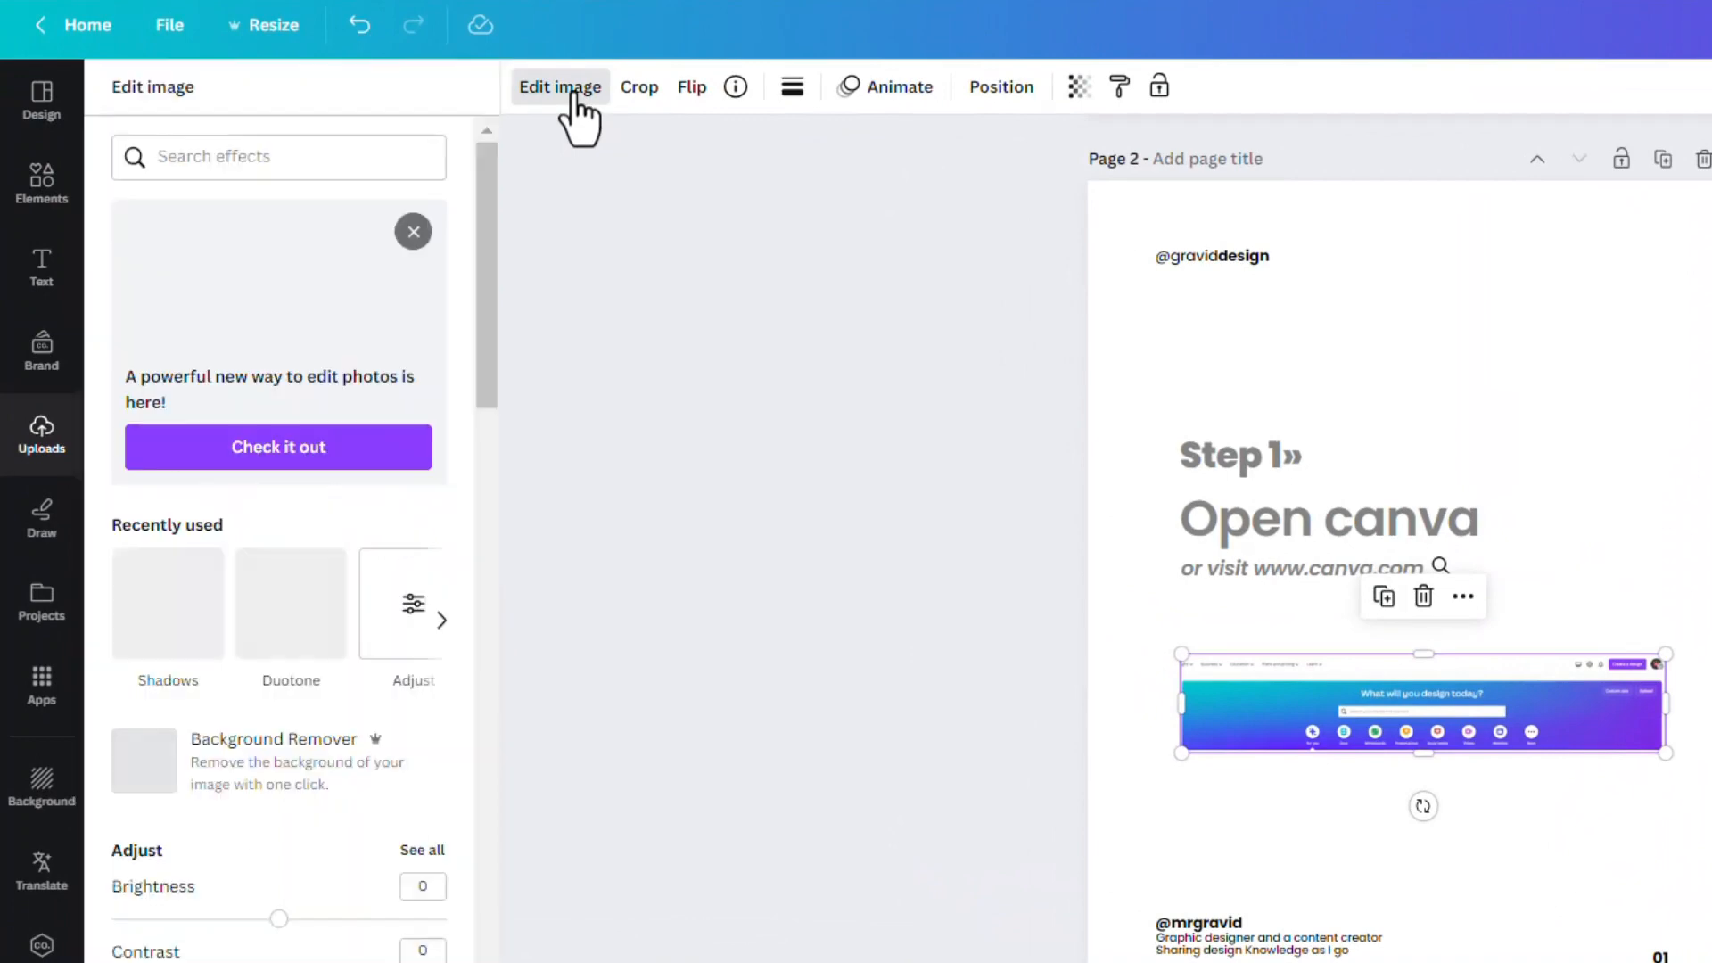
left_click(164, 656)
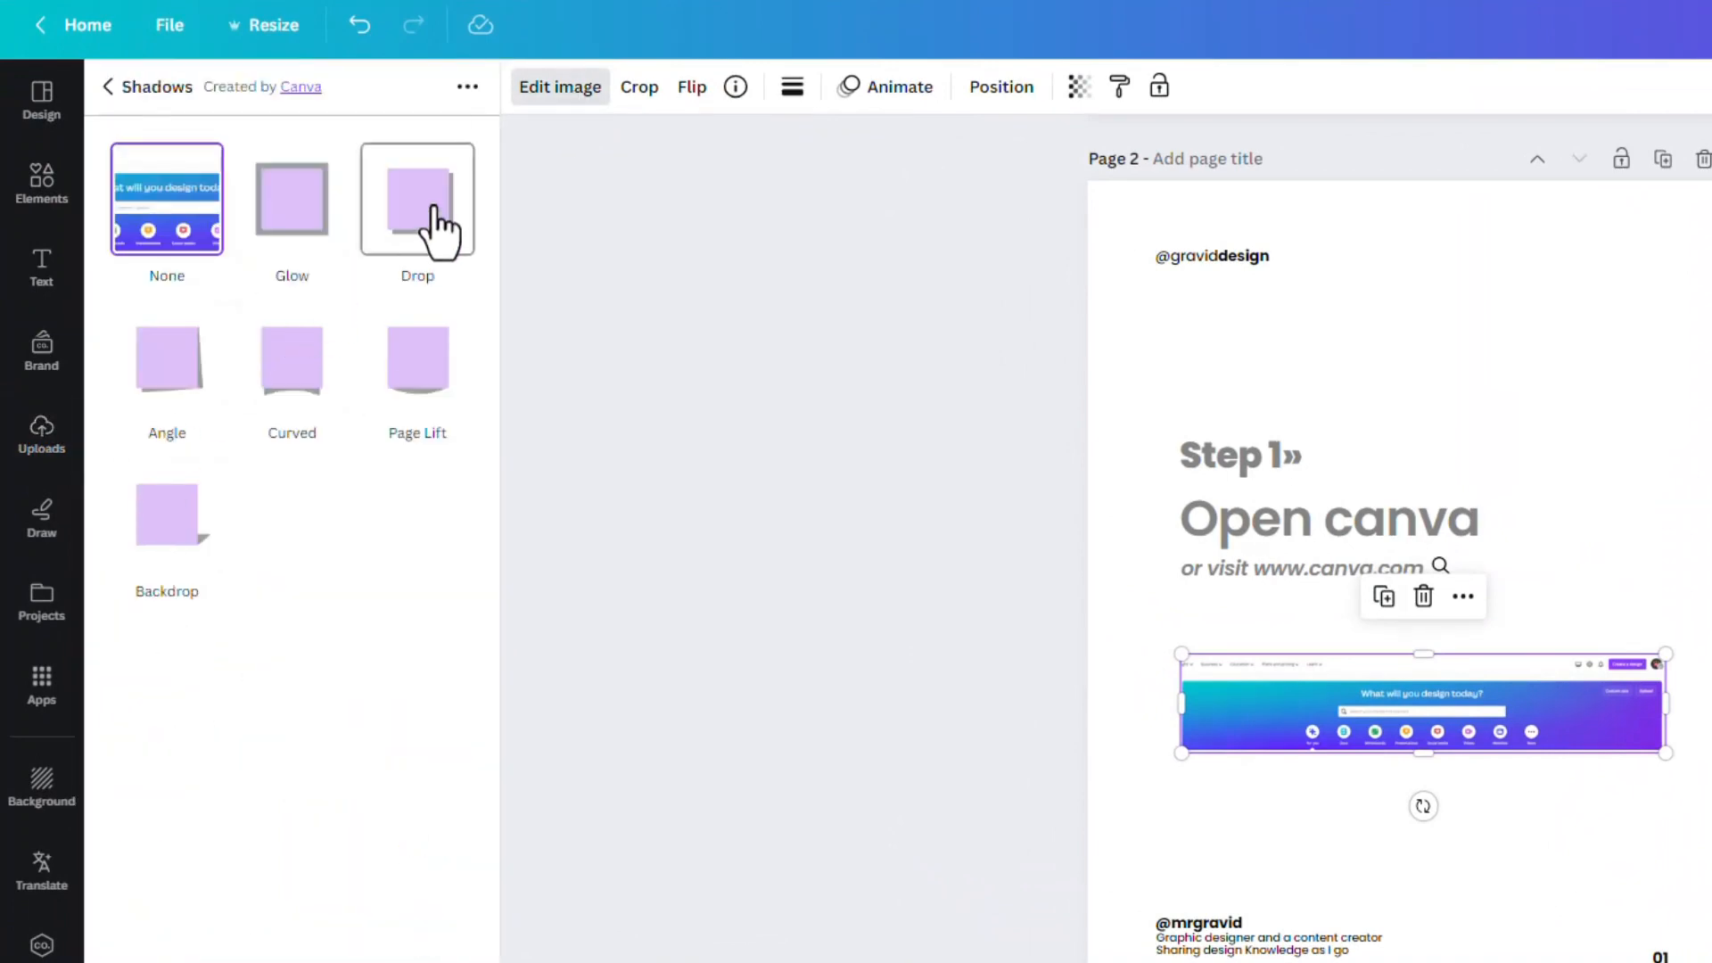
left_click(432, 234)
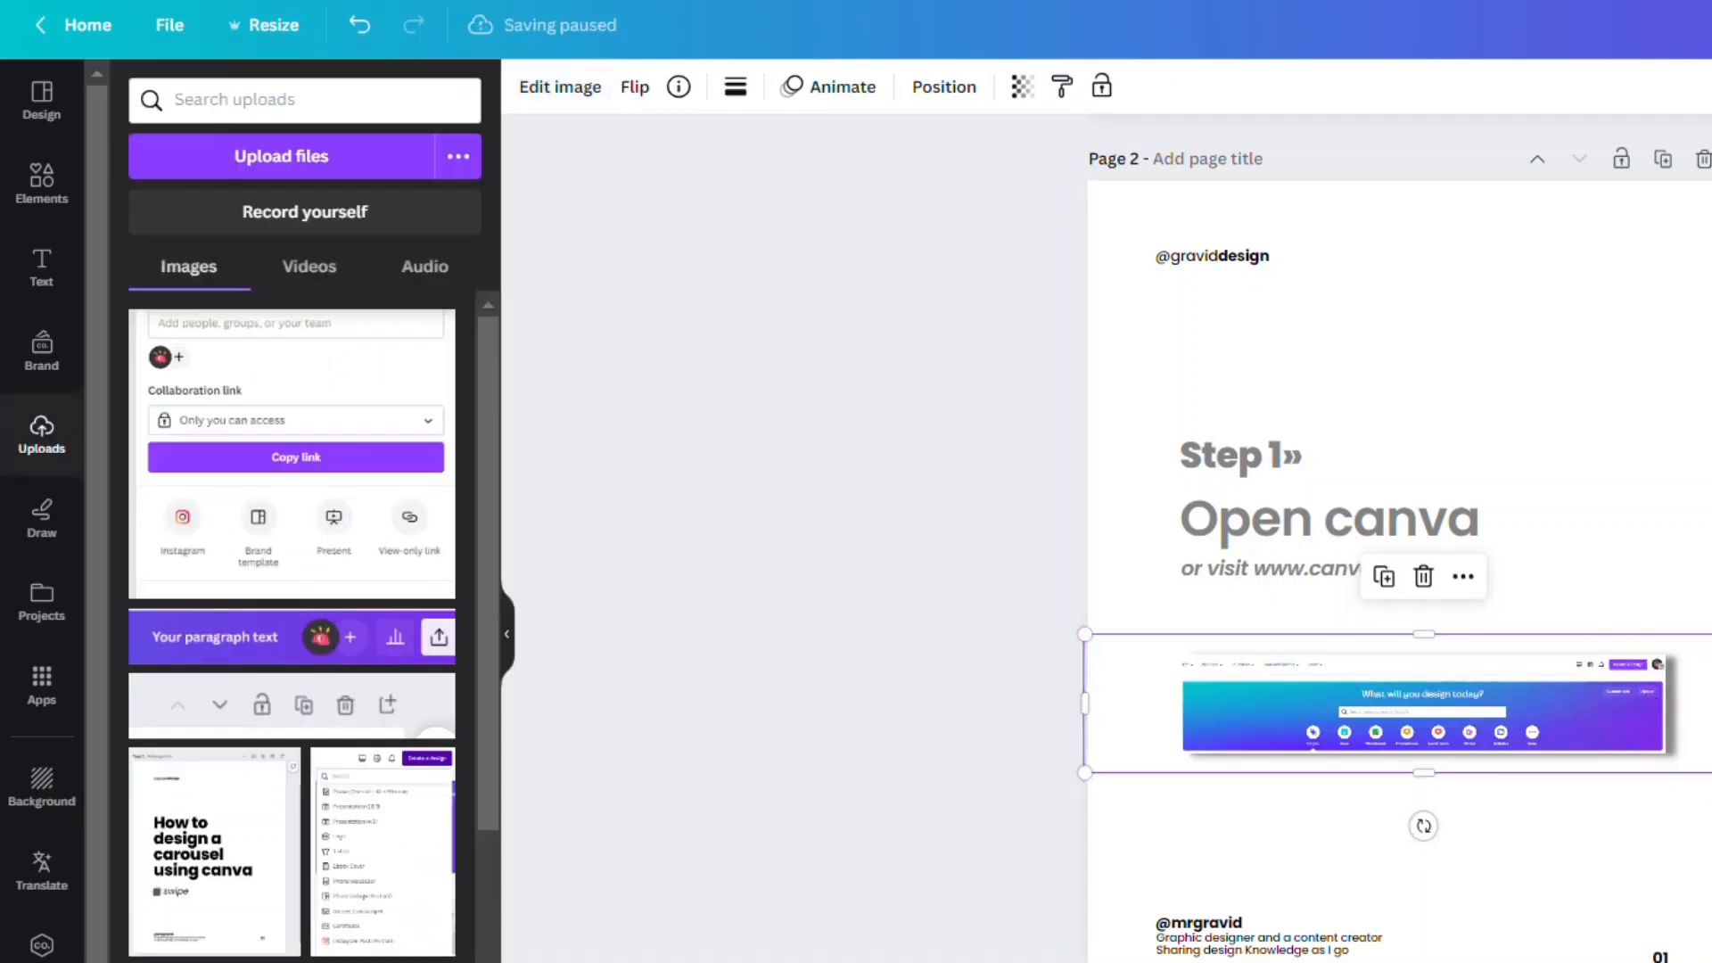
left_click(1632, 425)
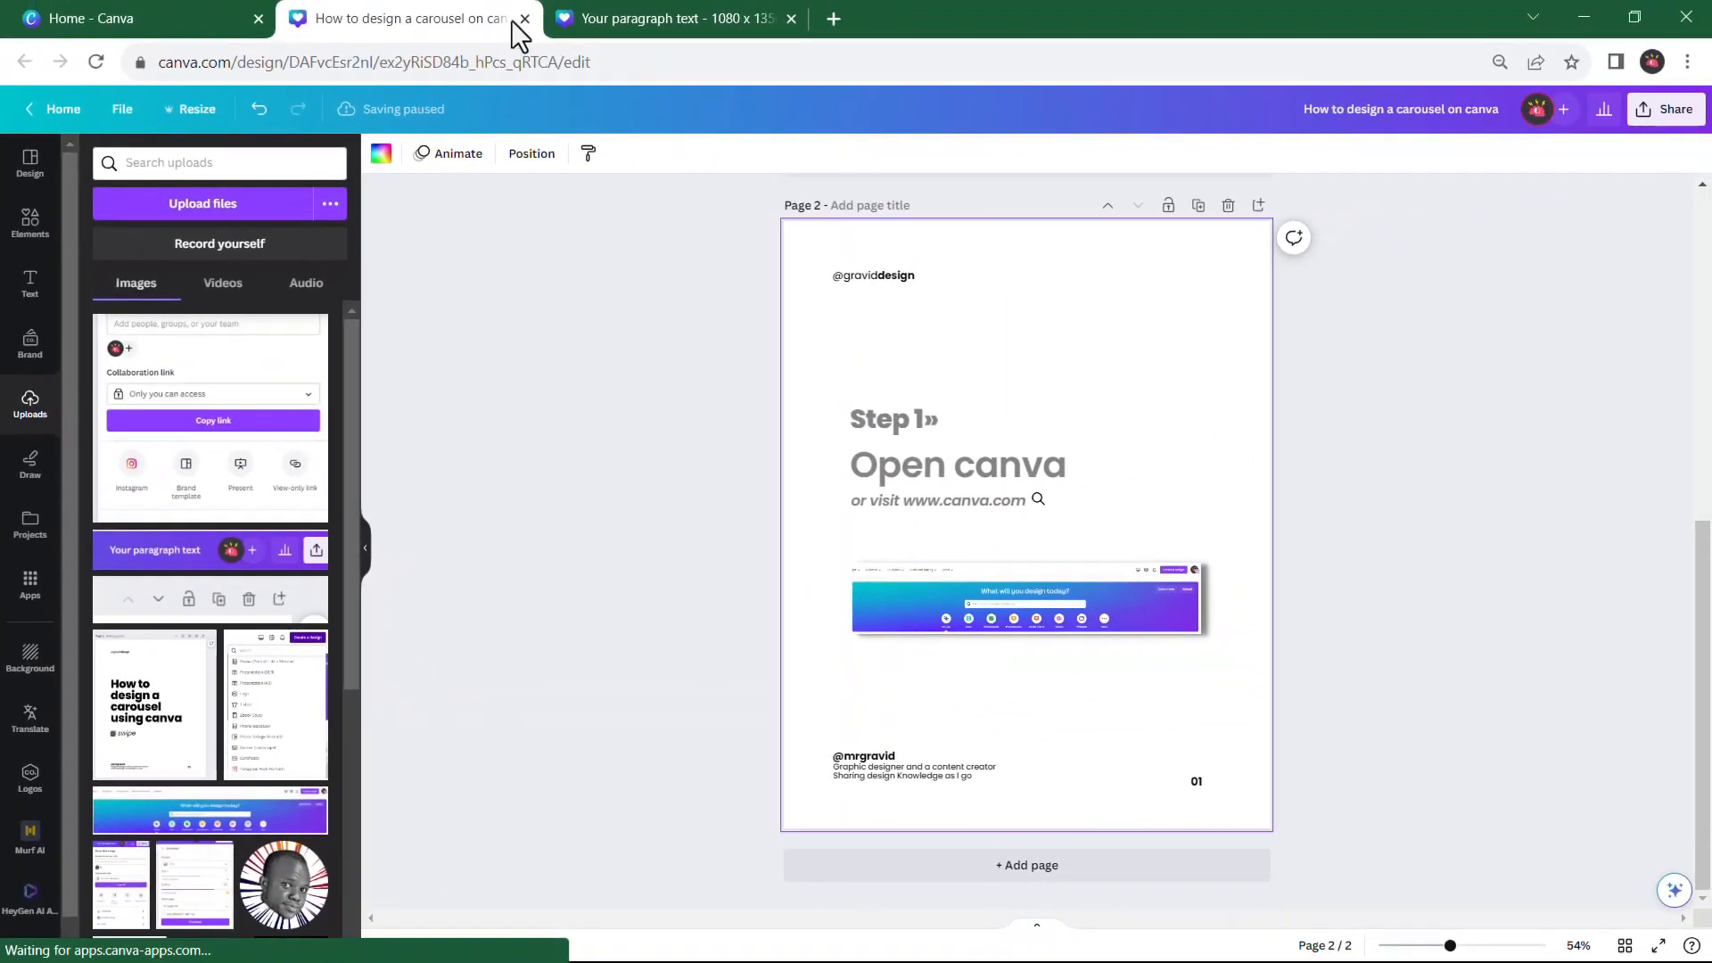
Copy the "Click Create a design" text from the reference design and paste it below the screenshot on page 2 of the new carousel
left_click(642, 13)
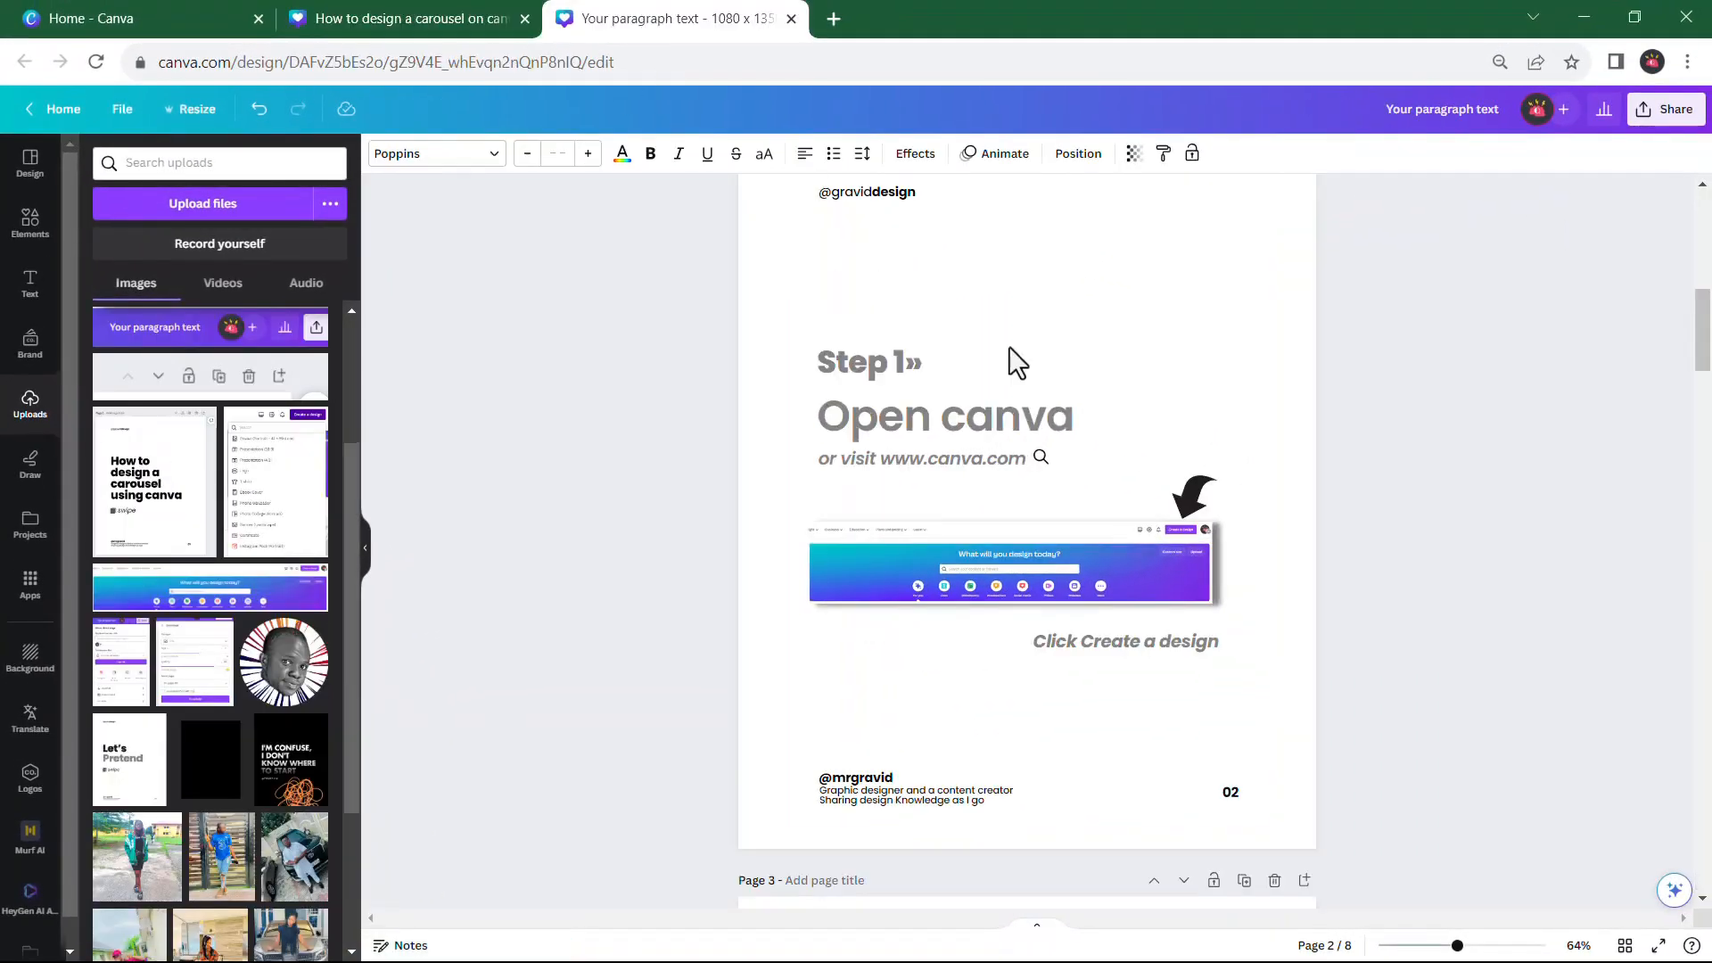
left_click(1170, 646)
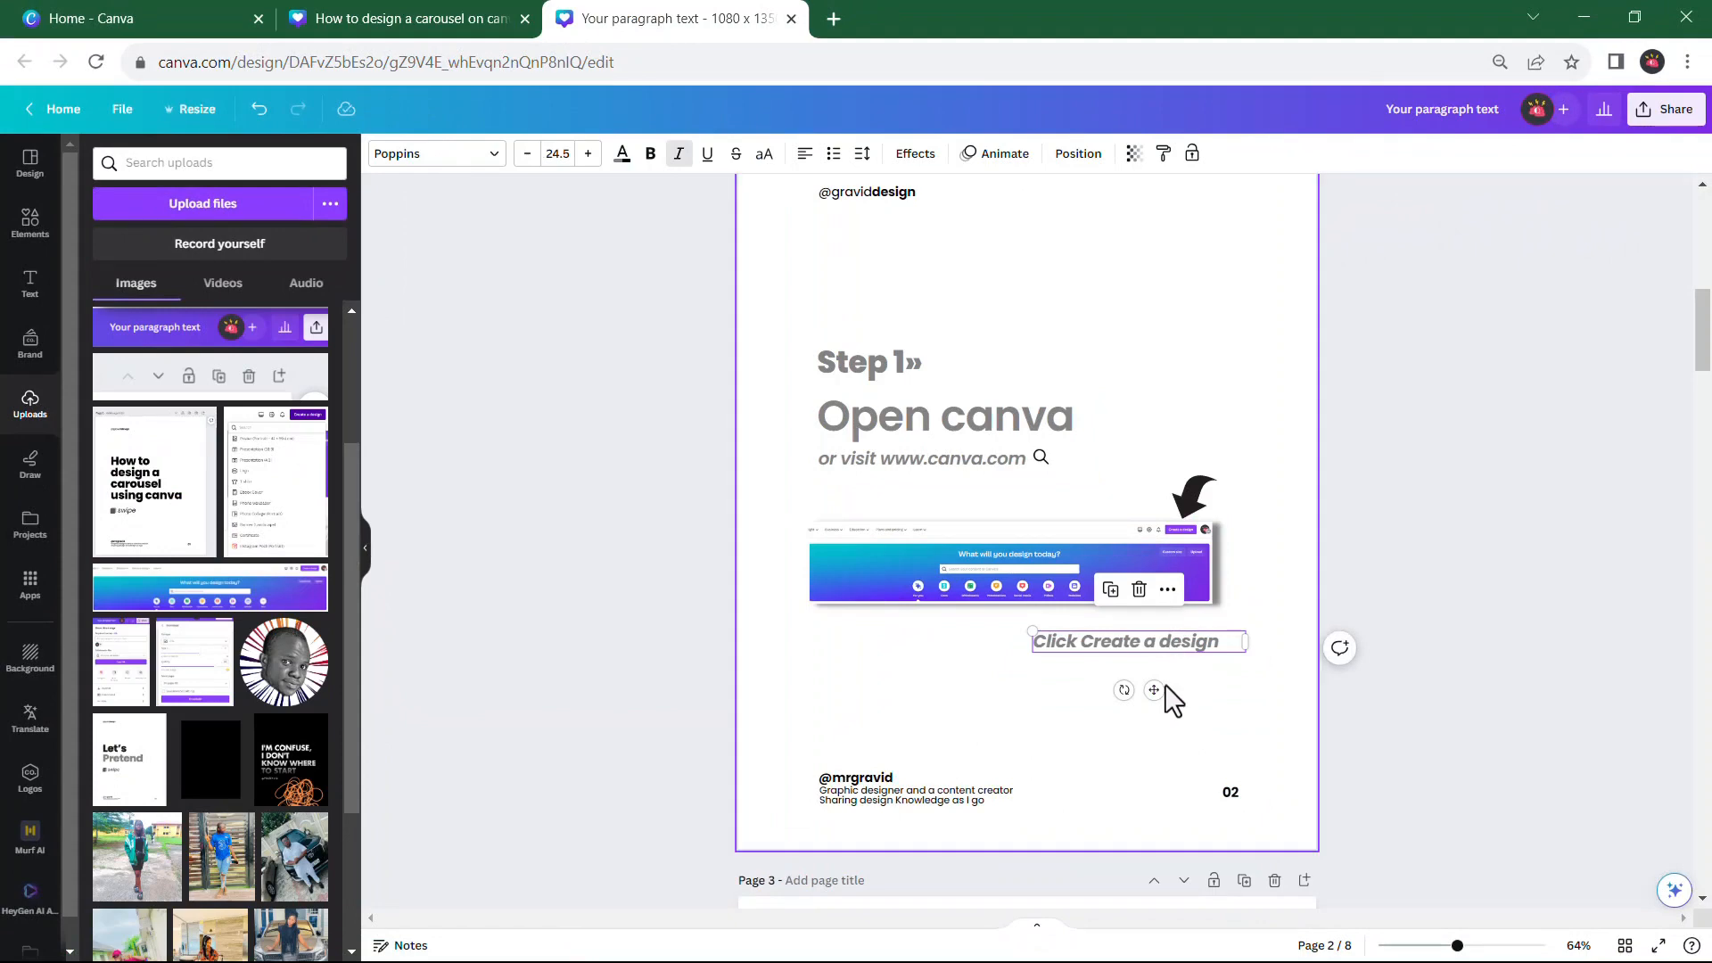
left_click(471, 9)
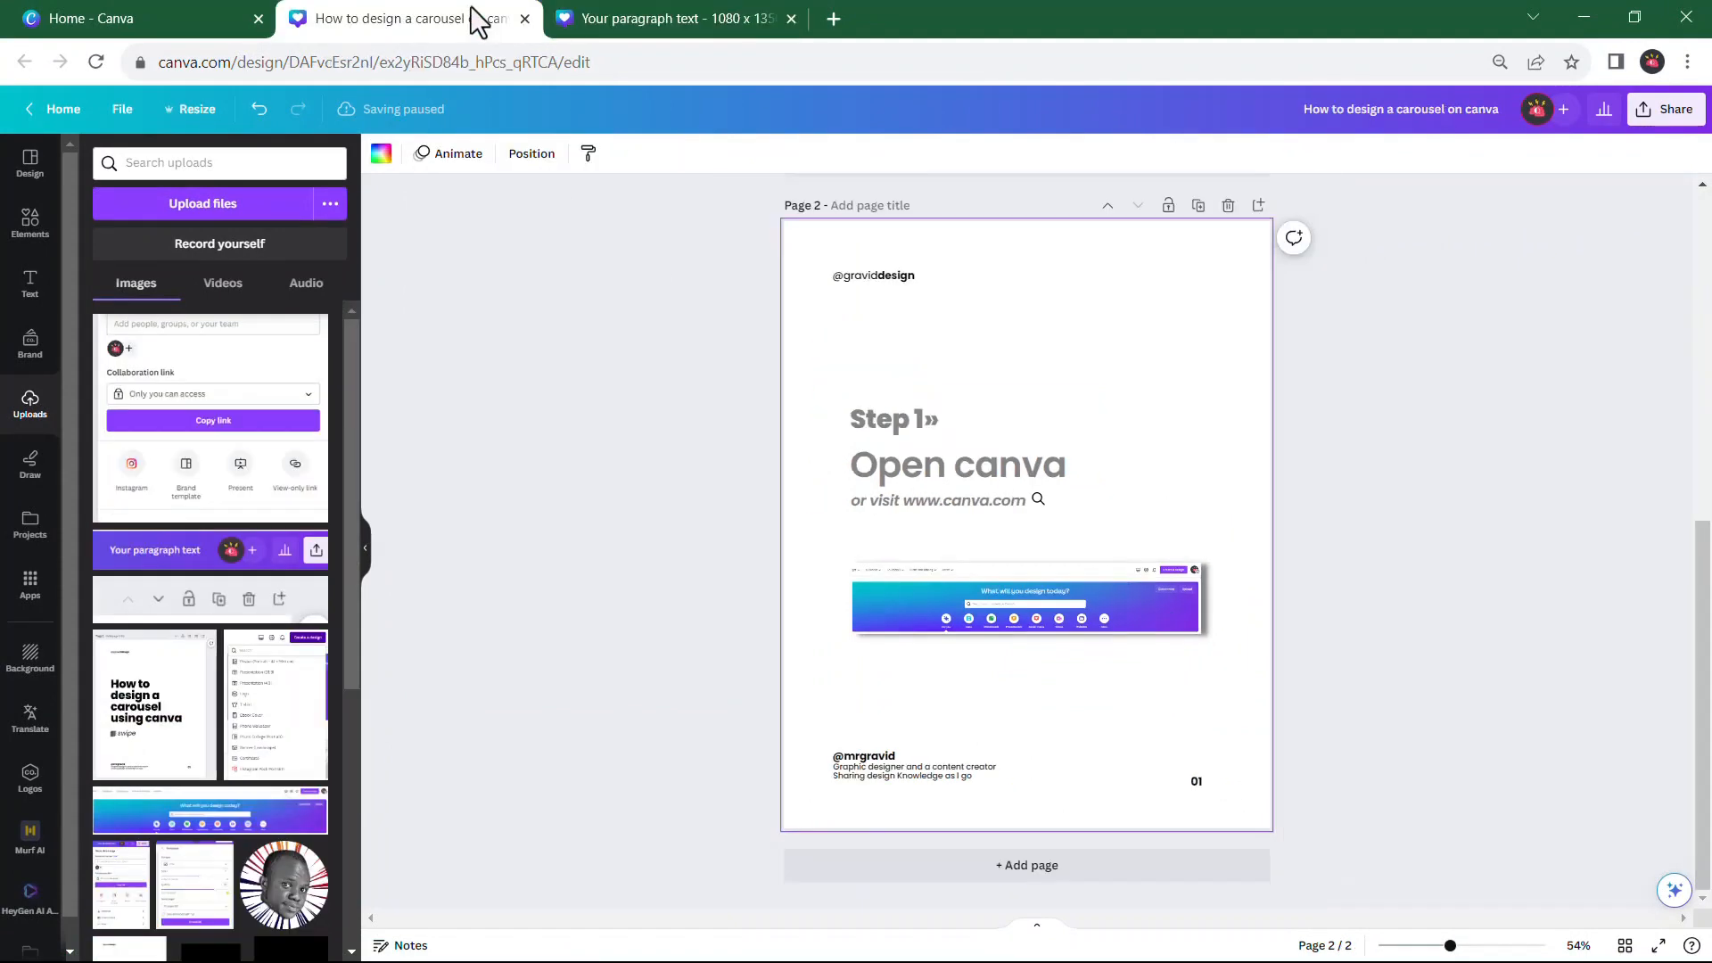
type("Click Create a design")
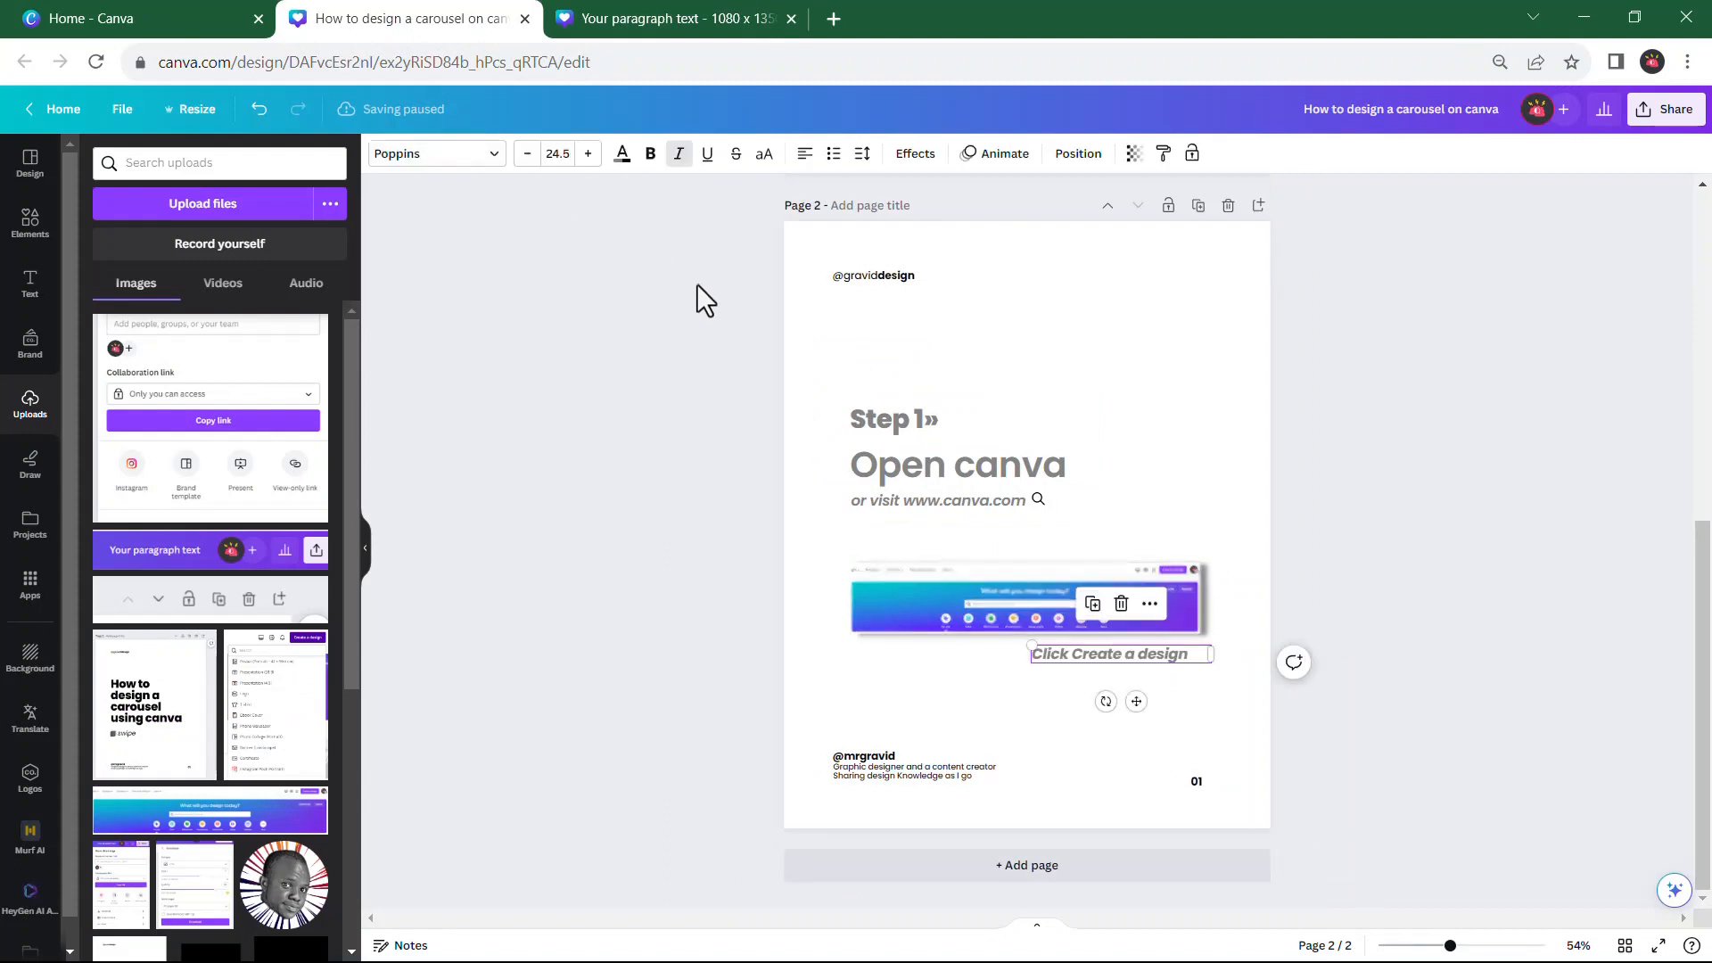
left_click(1399, 567)
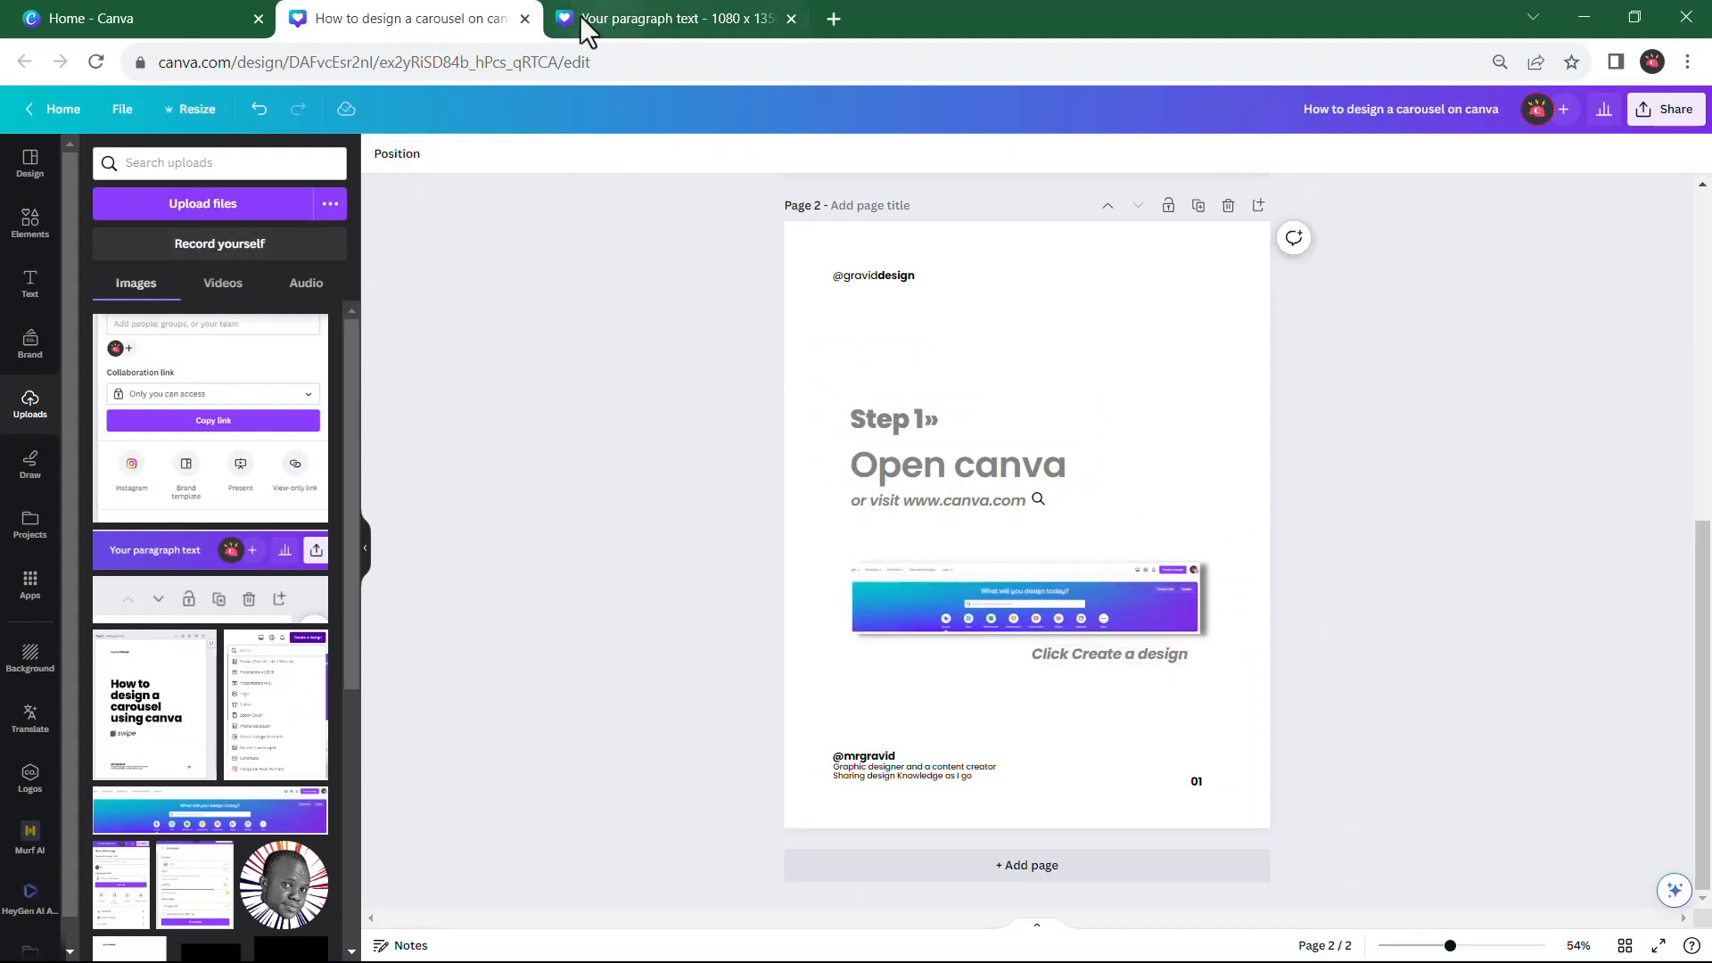
Add the Flip Over Arrow graphic to page 2, shrink it, and rotate it to point down at the screenshot's Create a design button
left_click(29, 227)
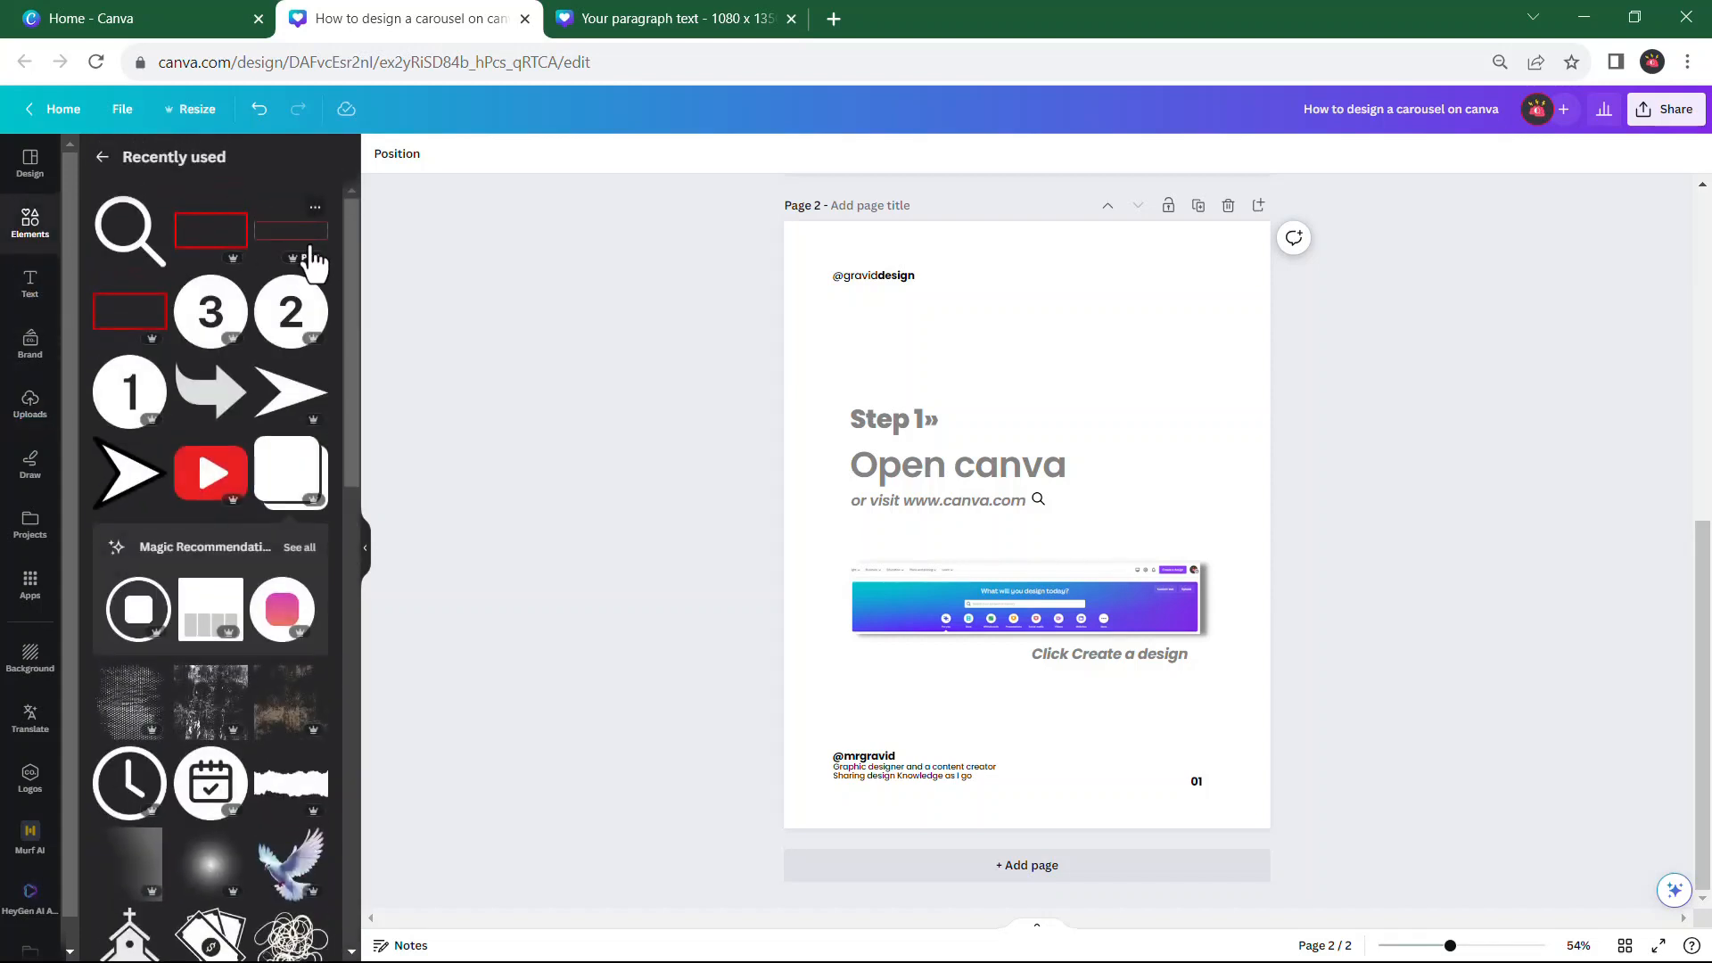
left_click(234, 370)
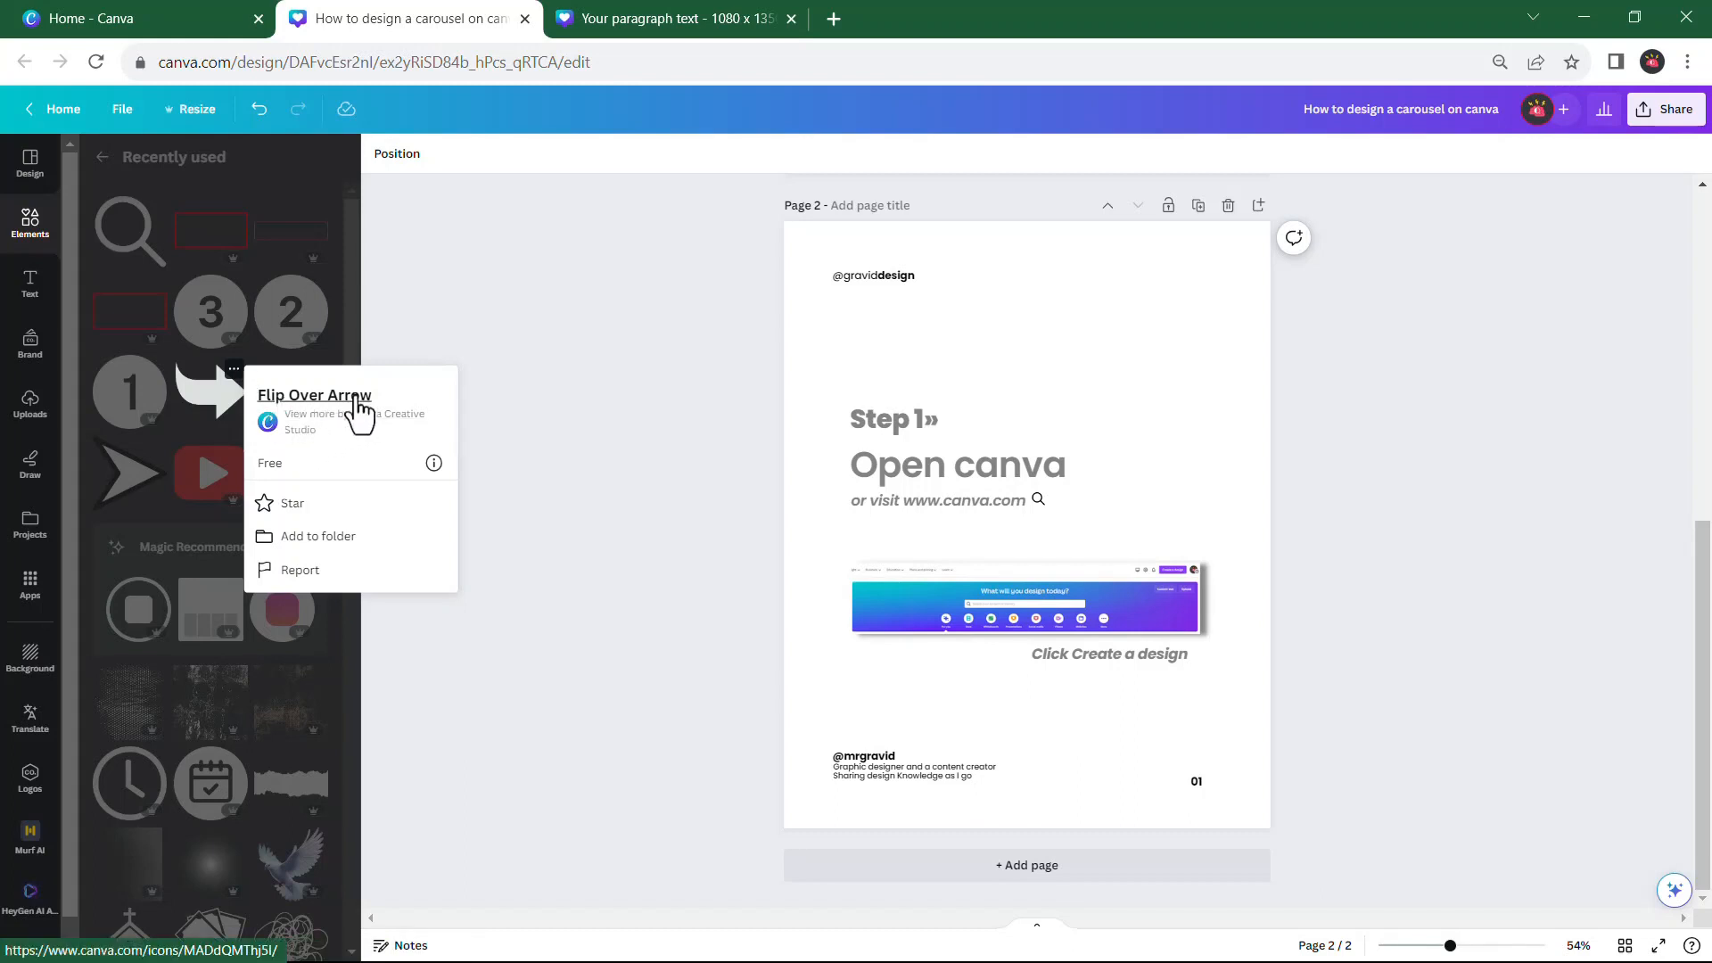
left_click(221, 394)
left_click(214, 397)
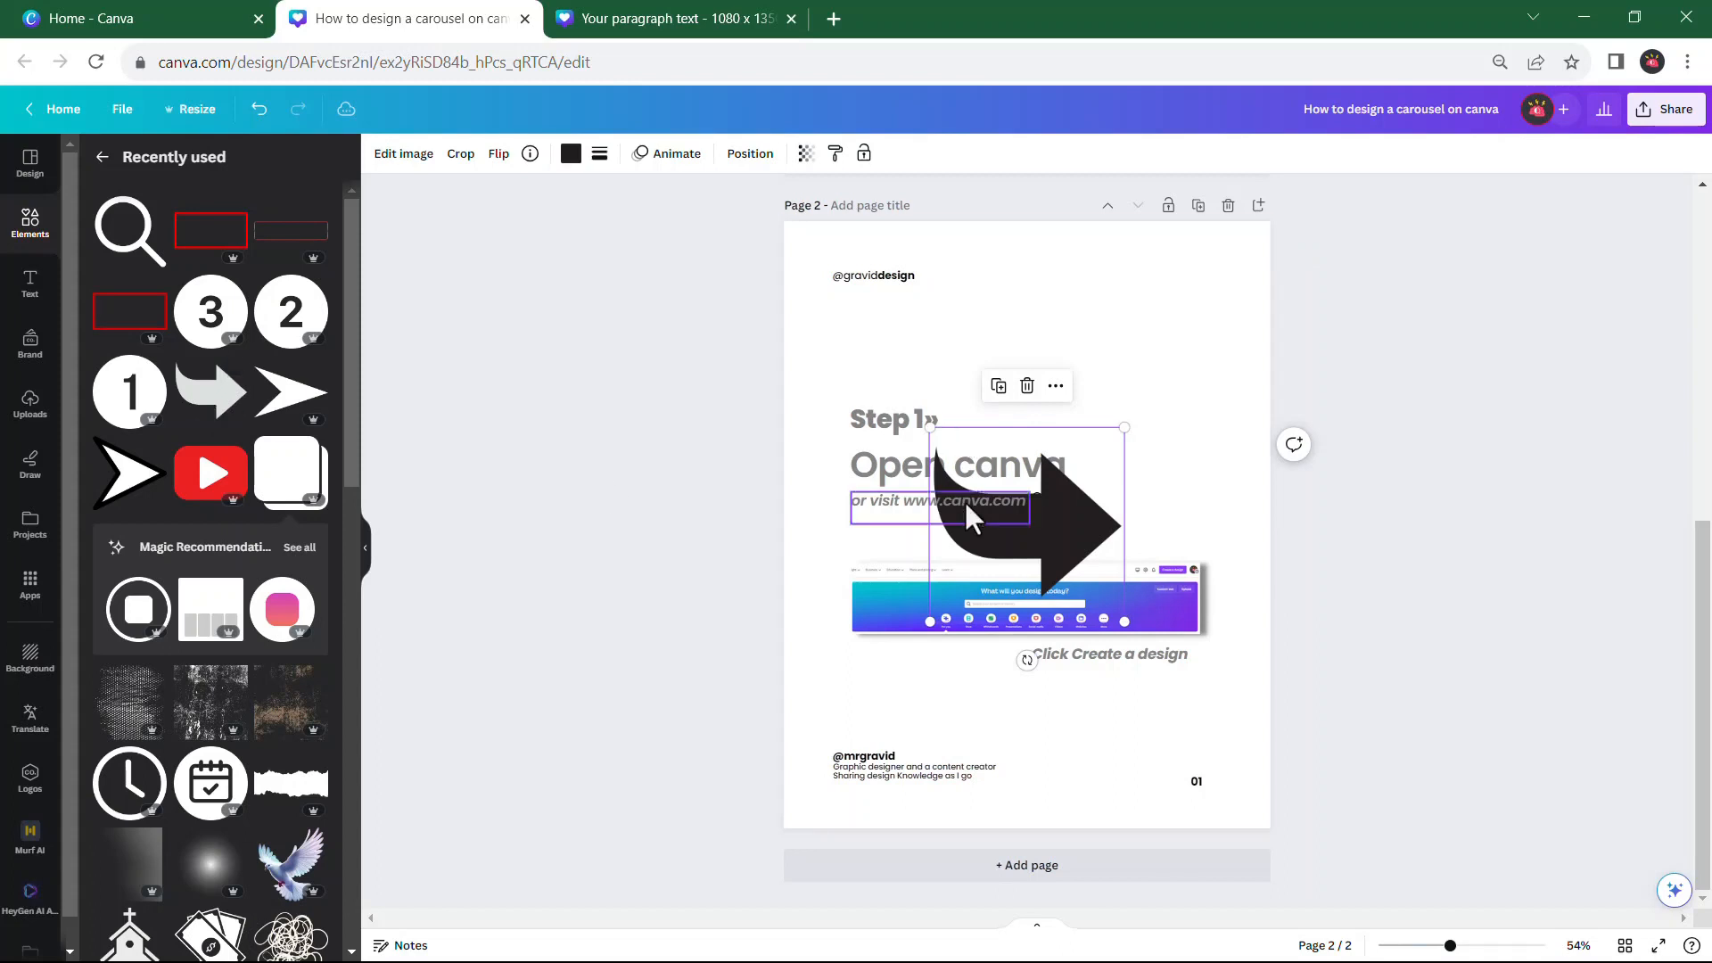
left_click_drag(930, 428, 1106, 513)
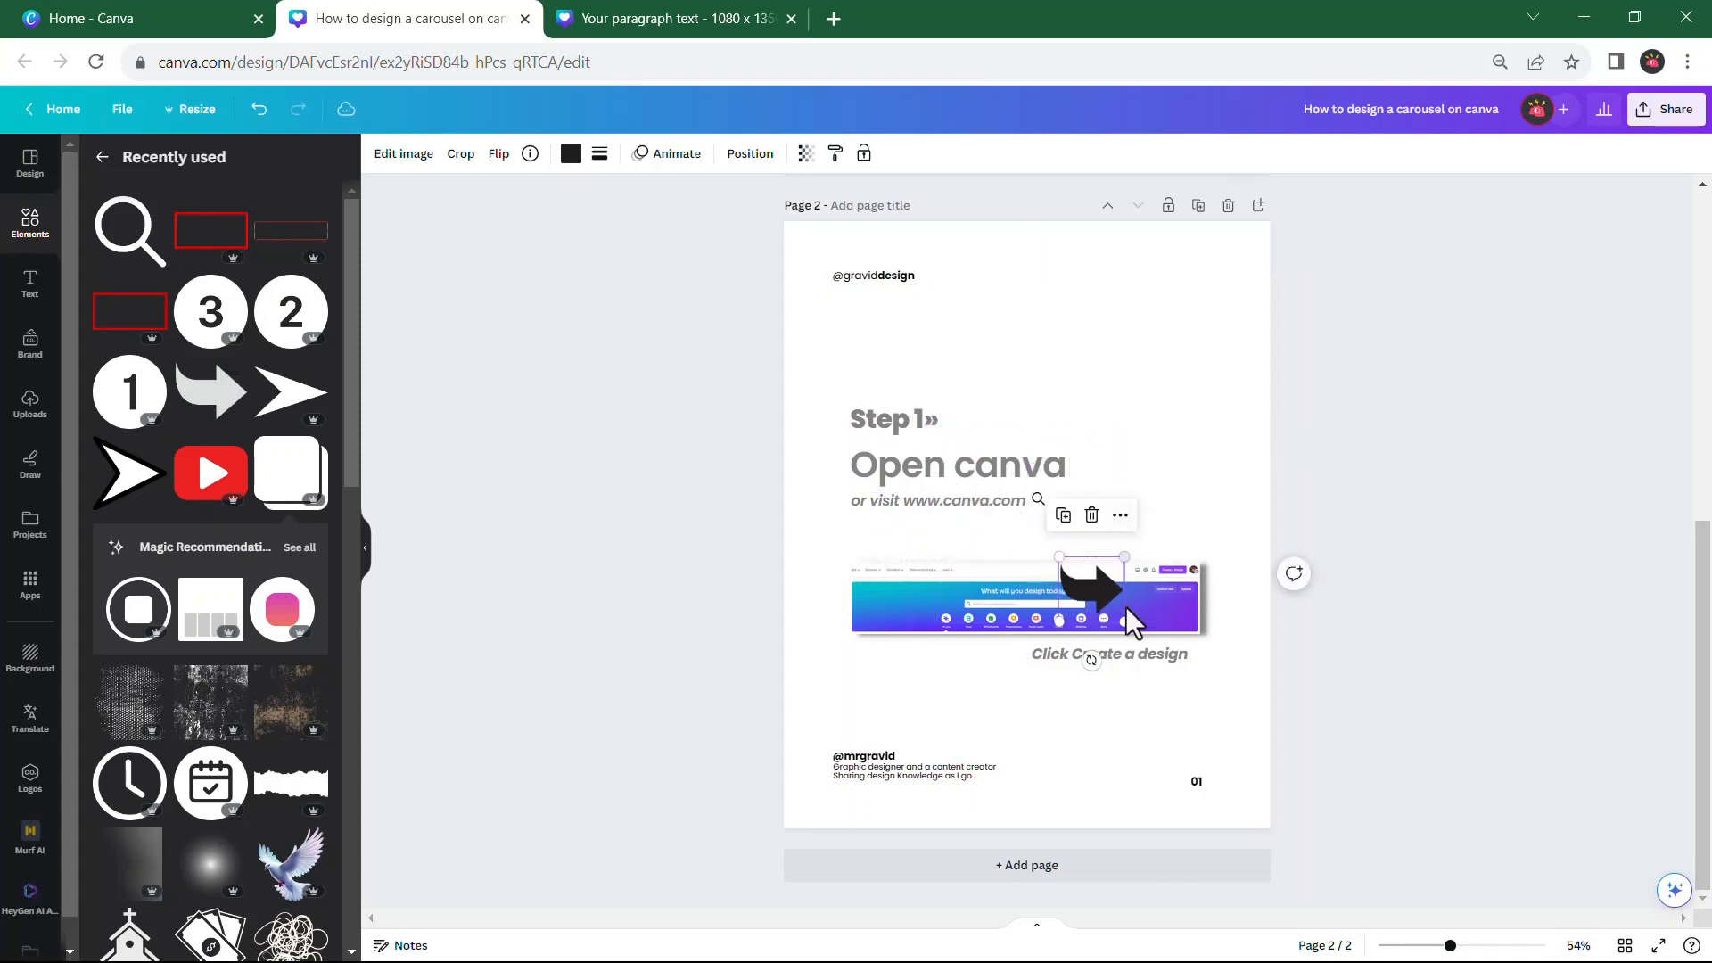
left_click_drag(1091, 660, 1168, 533)
left_click(1163, 410)
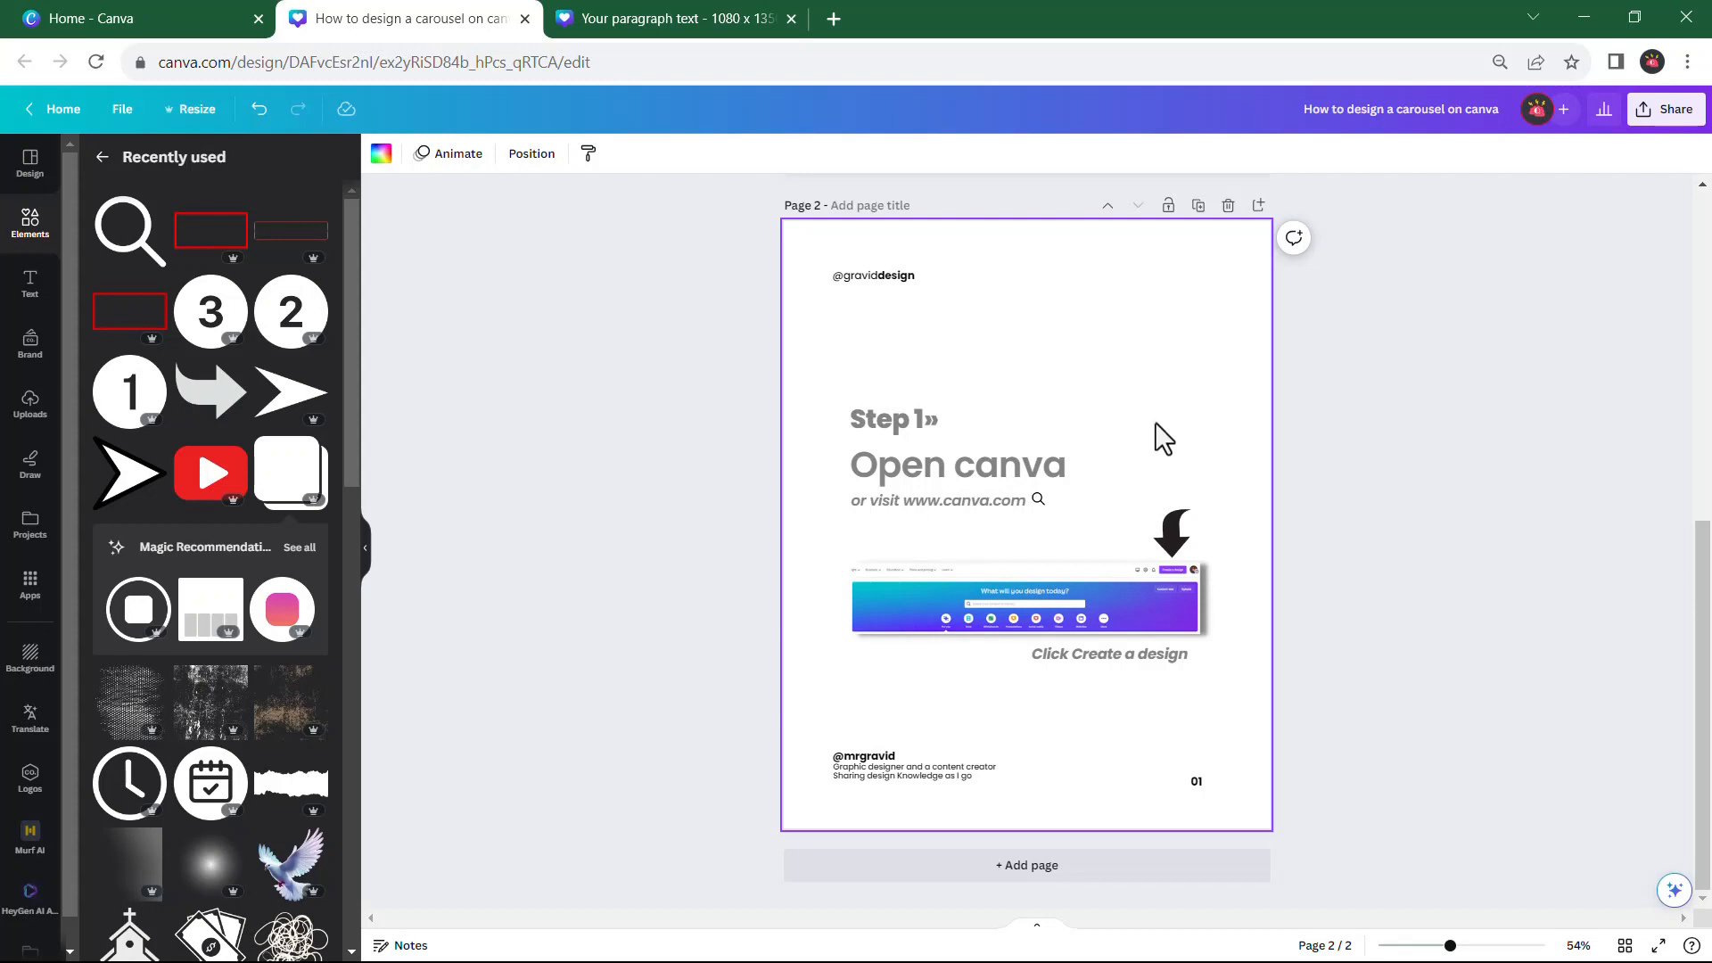
Duplicate the completed Step 1 page to create page 3 of the carousel
left_click(1199, 214)
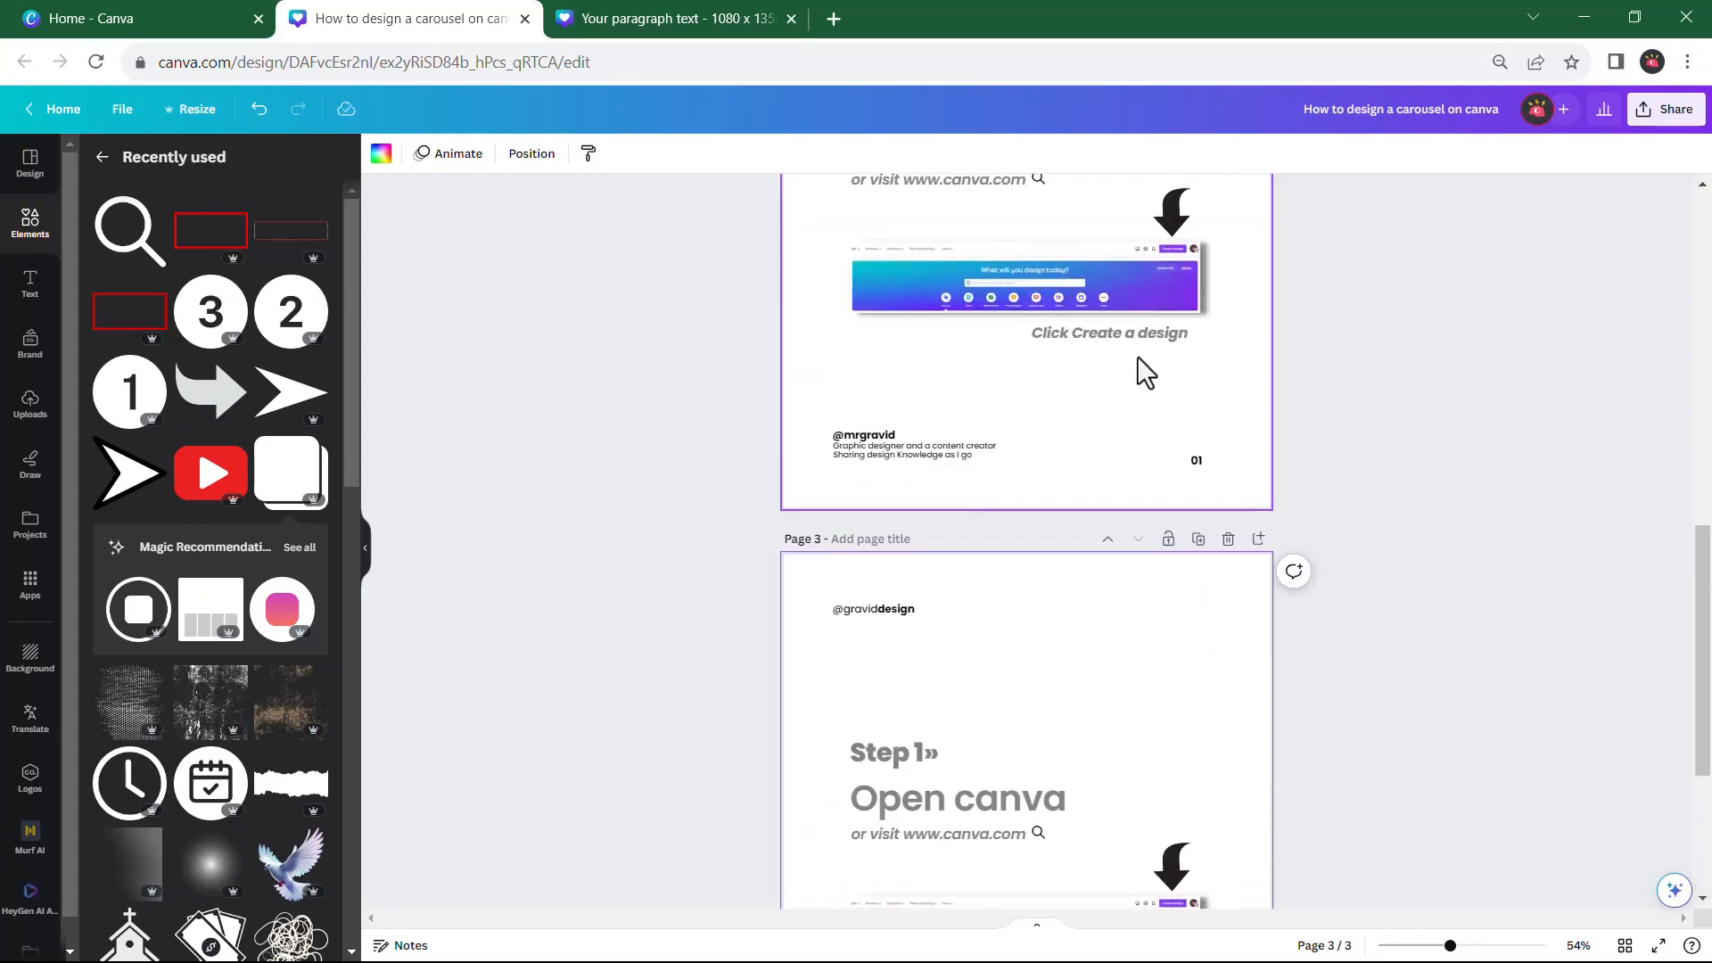
scroll(1142, 338, "up", 6)
scroll(1164, 366, "down", 5)
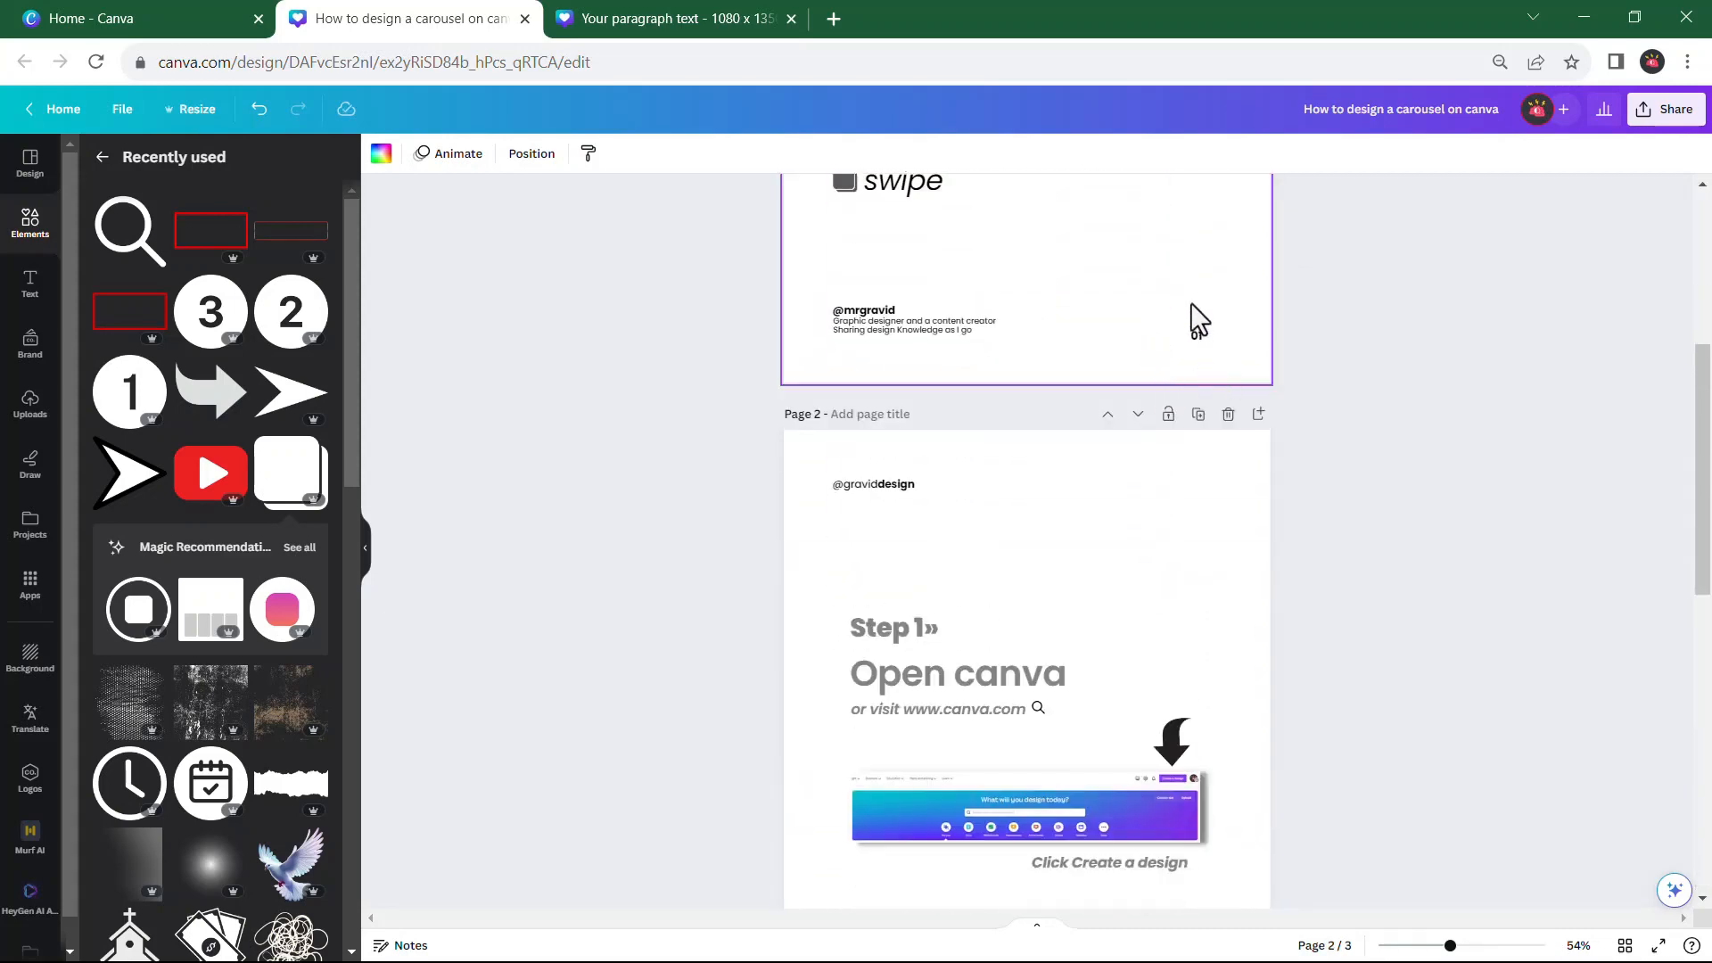
scroll(1202, 626, "down", 5)
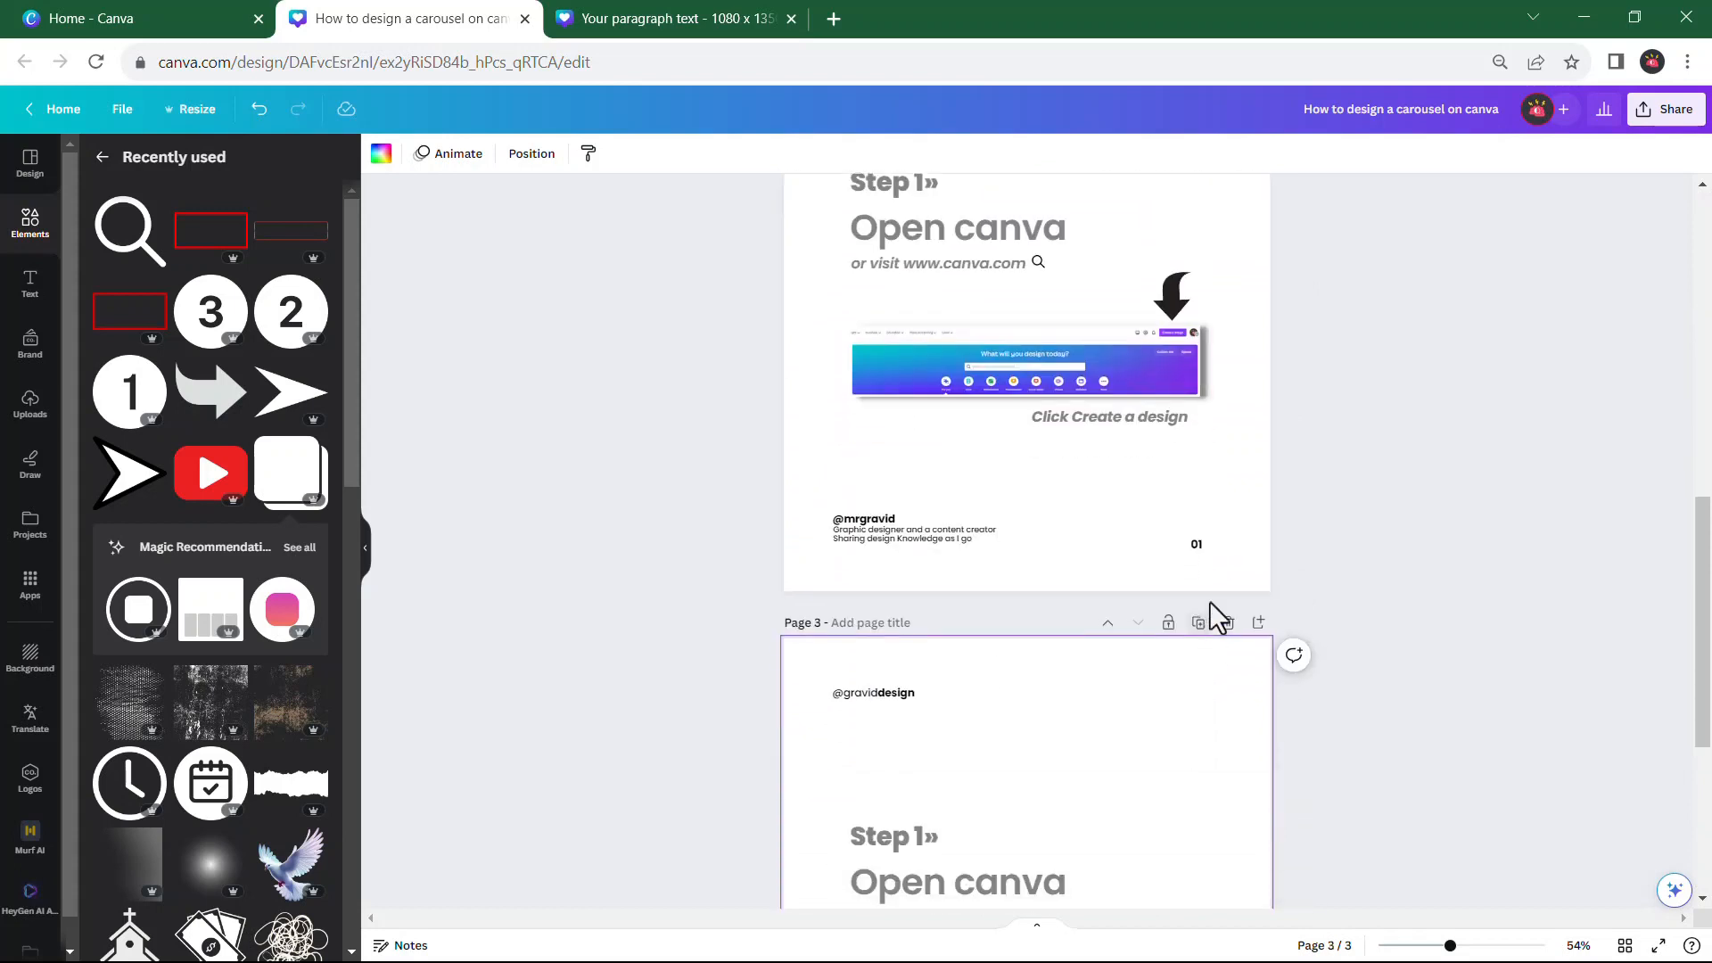
Change the page number in the footer of page 2 to 02
left_click(1195, 545)
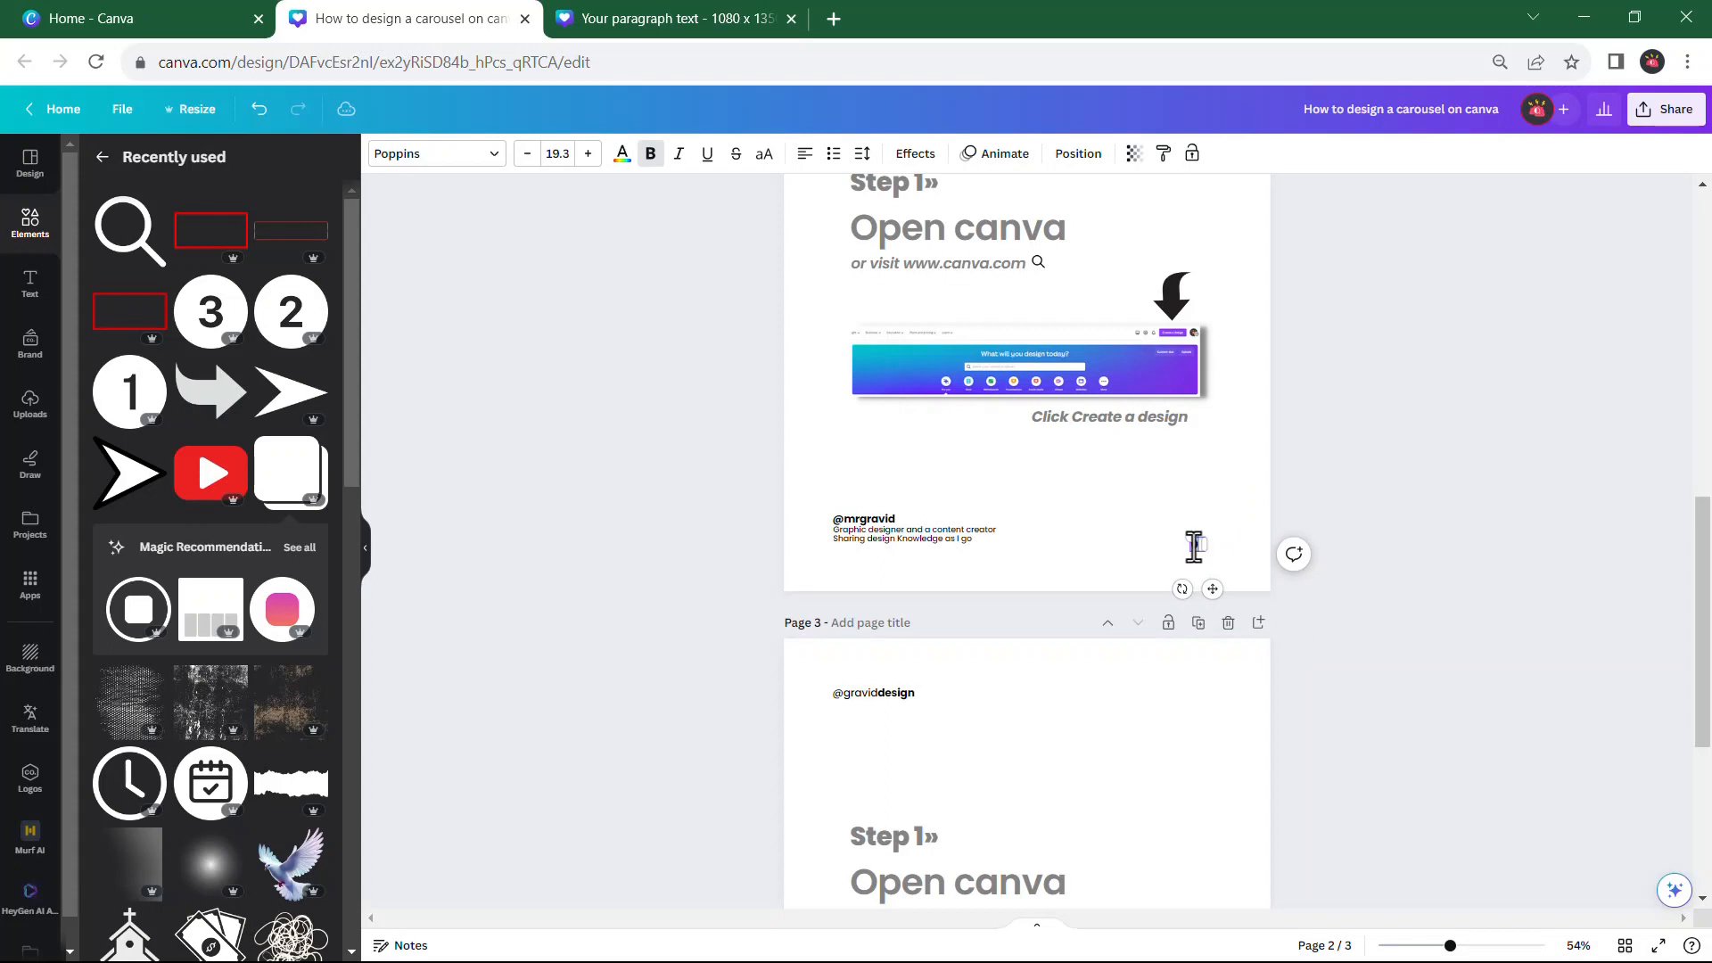
type("2")
left_click_drag(1207, 546, 1213, 545)
left_click(1329, 506)
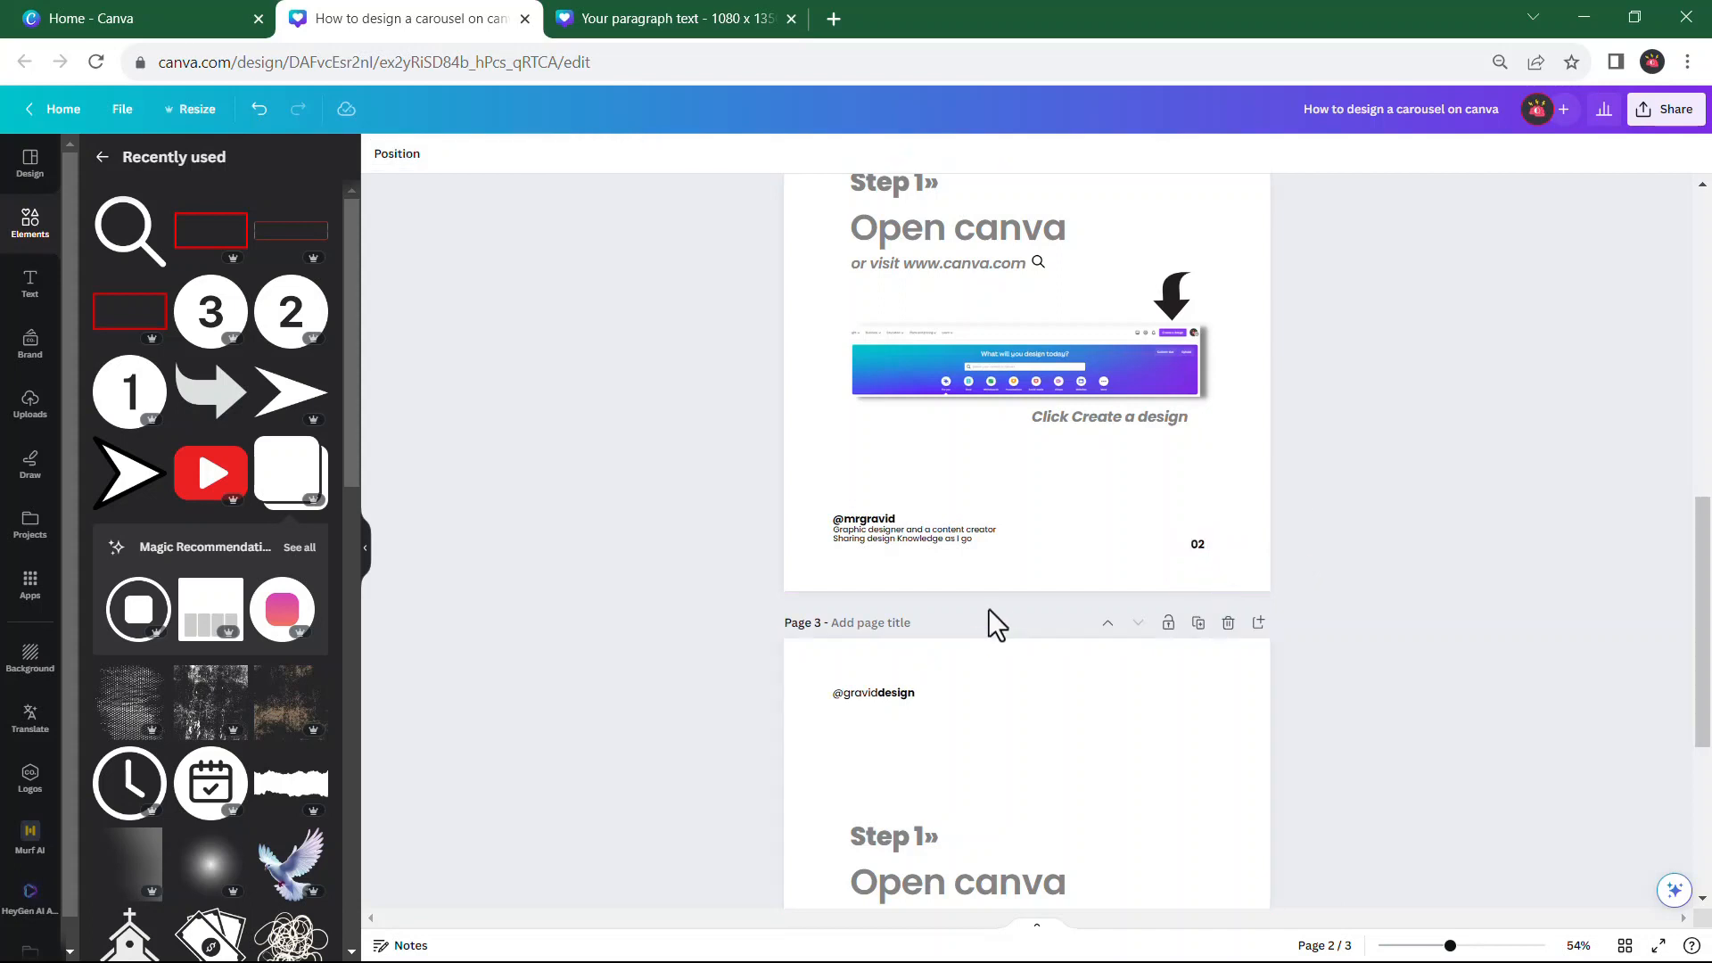
Change the footer page number on page 3 to 03
scroll(1003, 584, "down", 5)
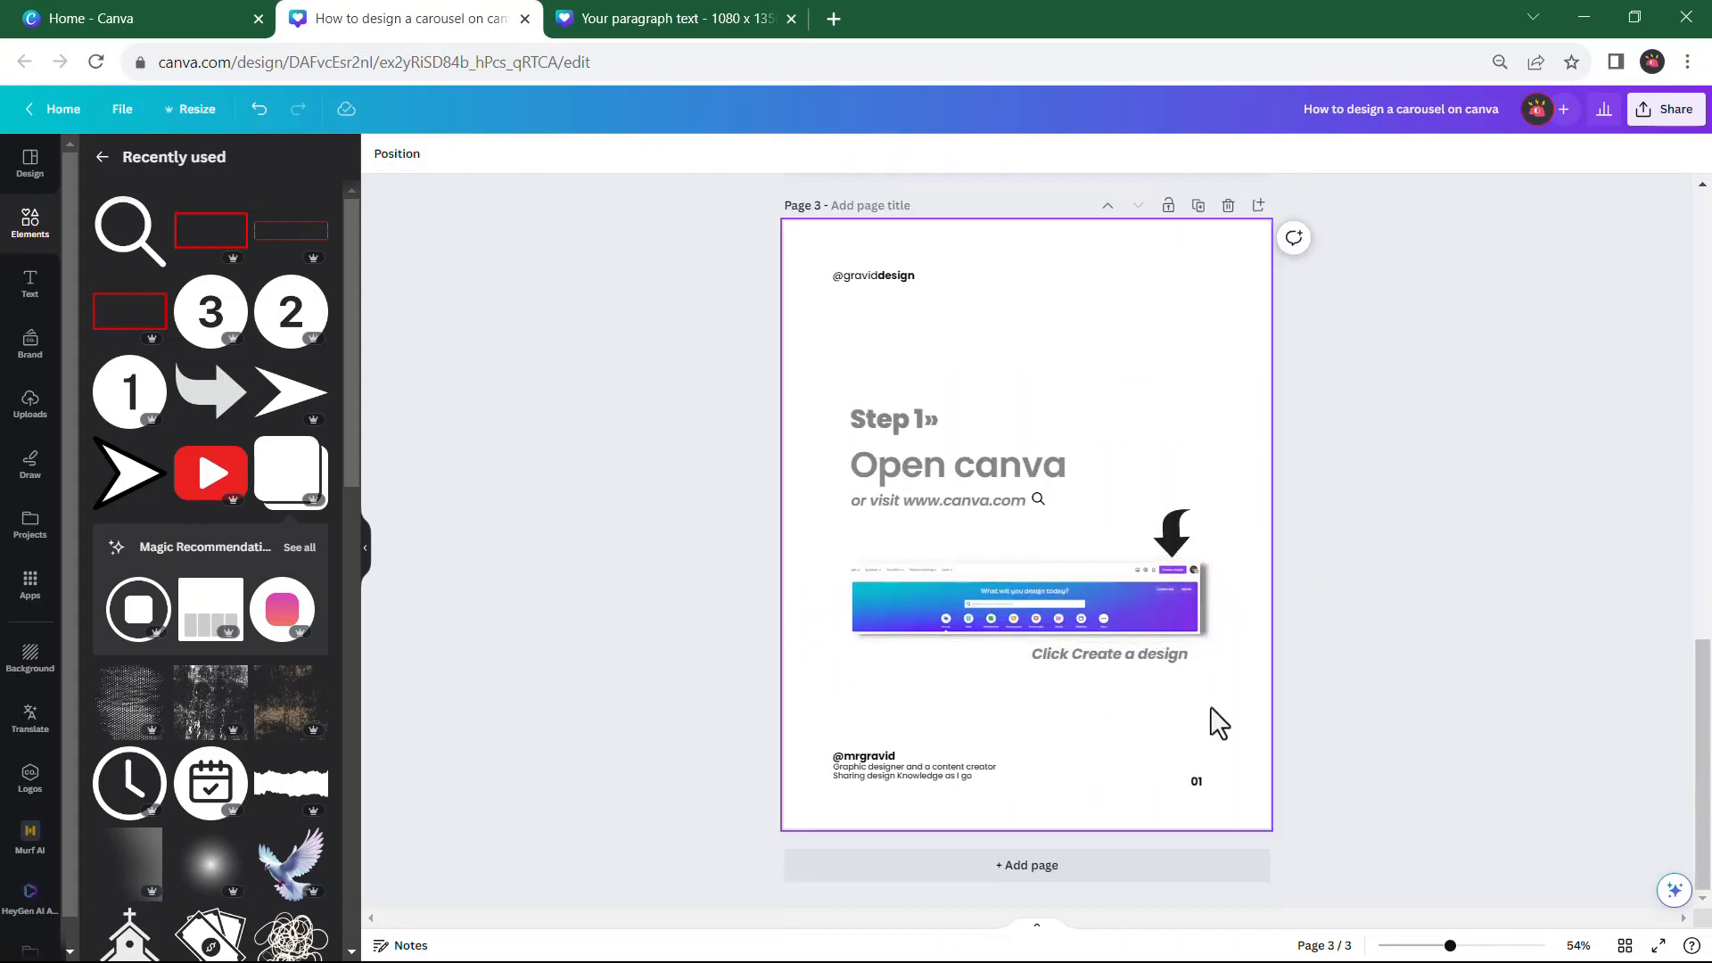
double_click(1197, 780)
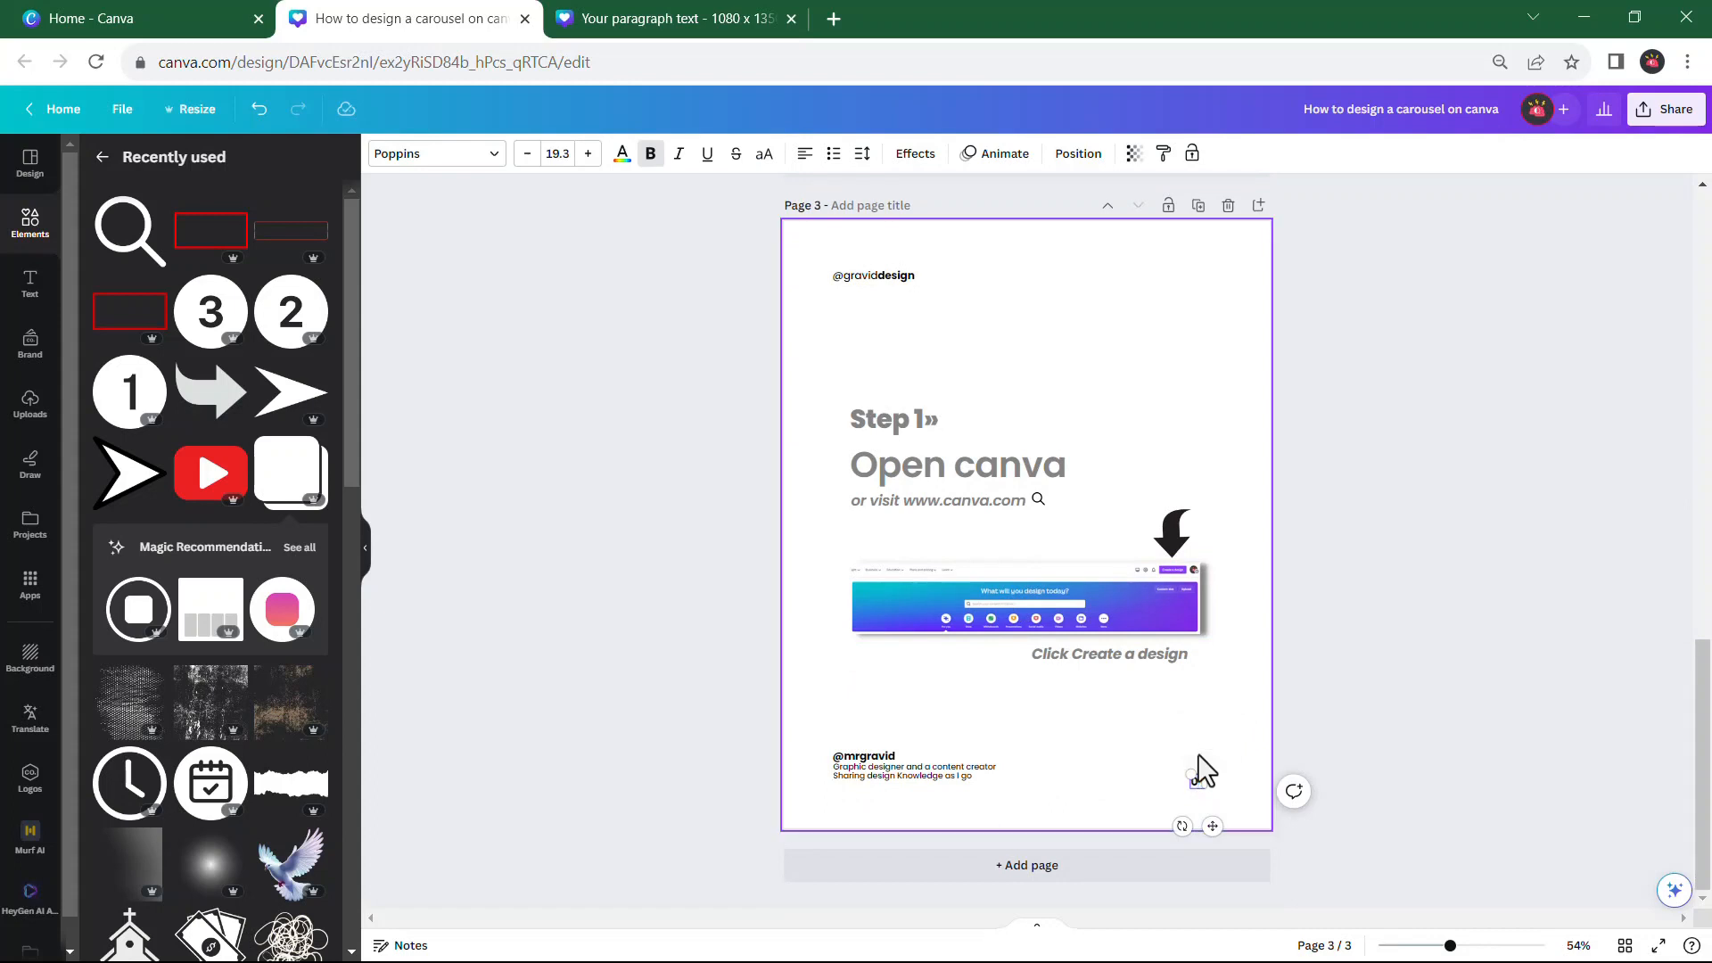
type("03")
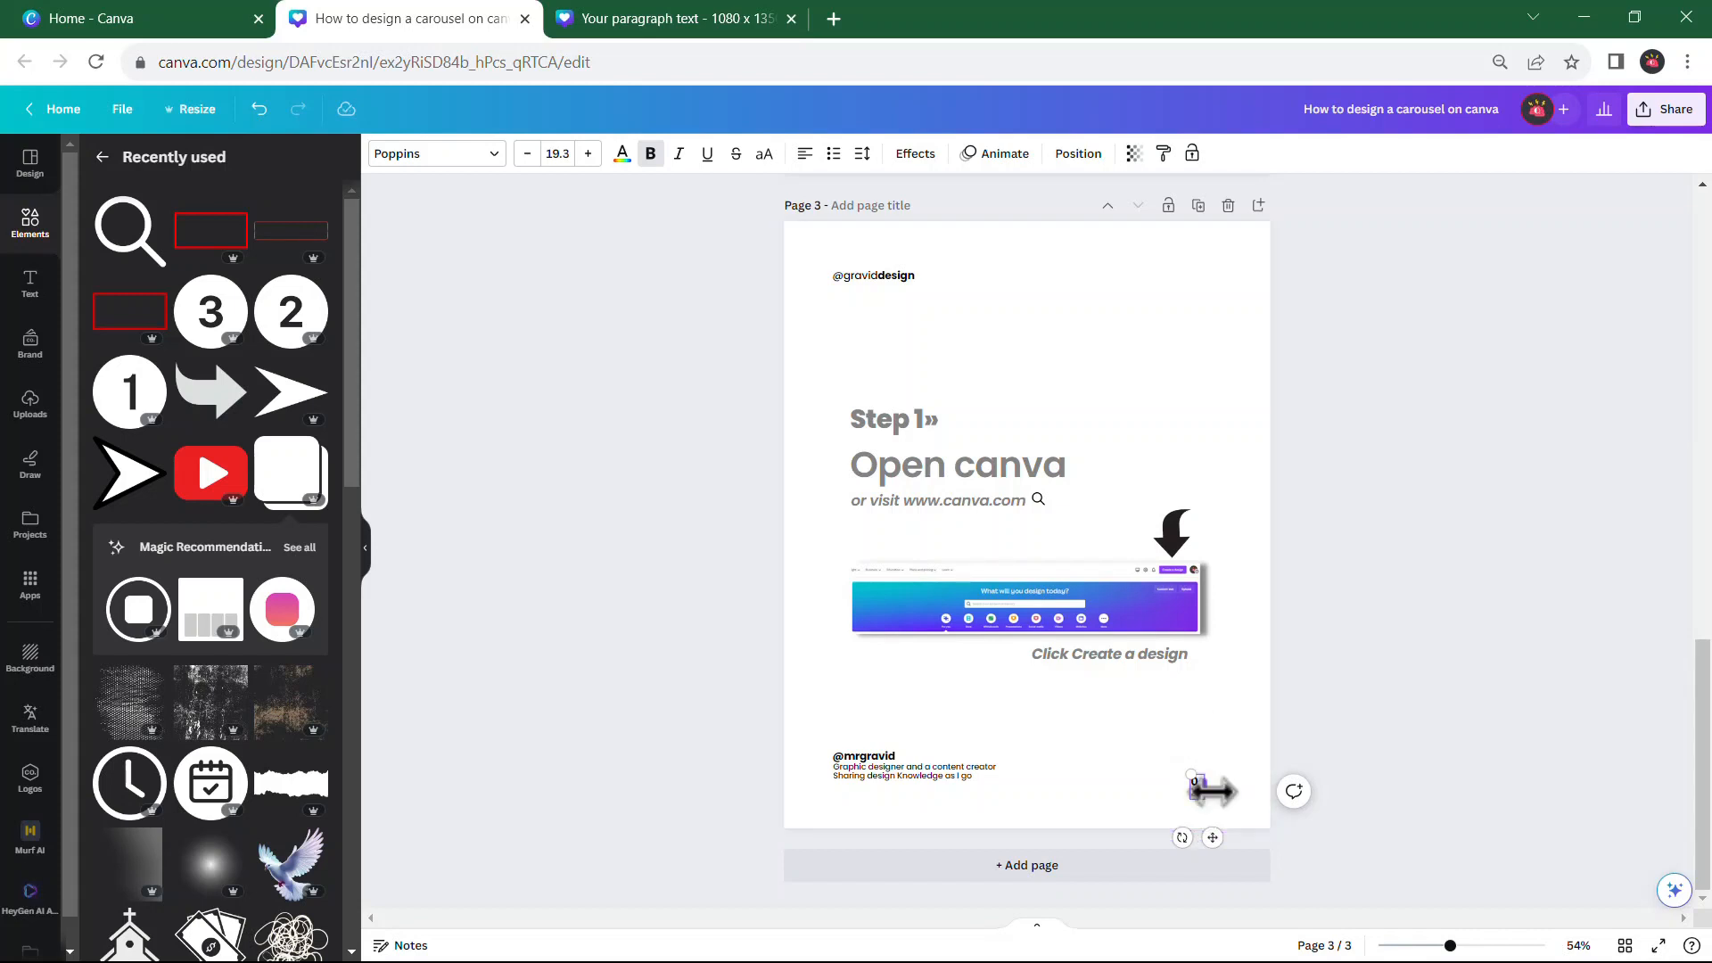
left_click_drag(1210, 791, 1218, 791)
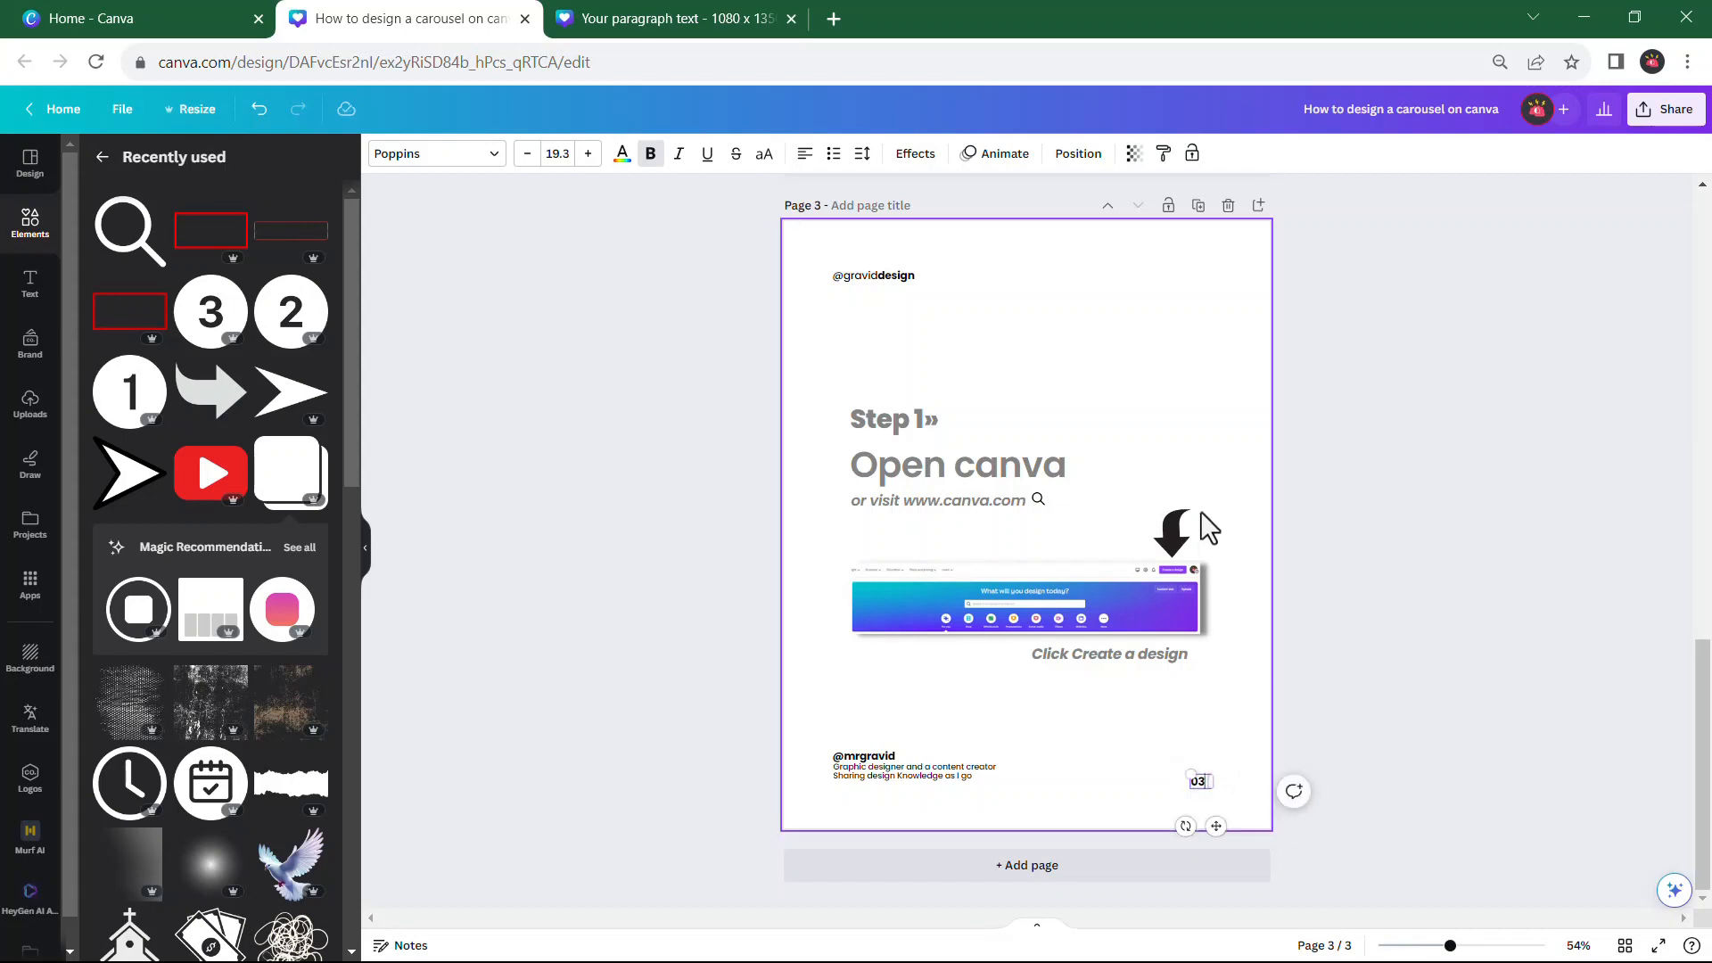
left_click(1187, 375)
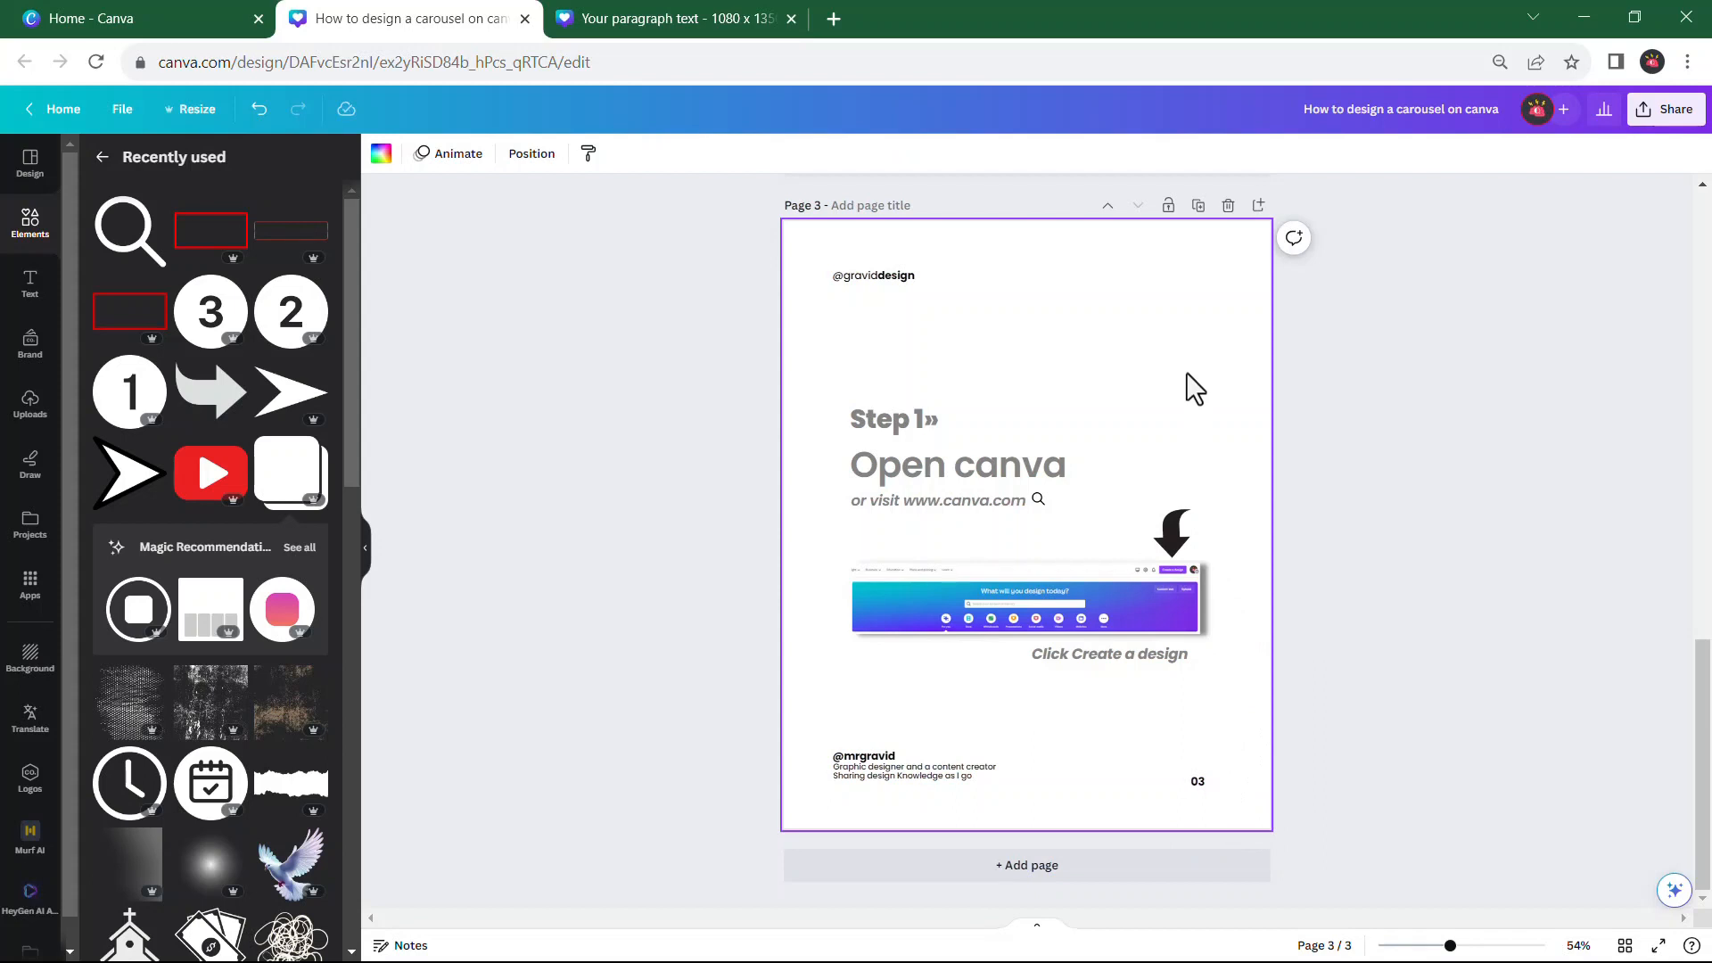
Move the Step 1 texts, screenshot, caption and arrow on page 3 together so their left edge aligns with the header handle
left_click(868, 415)
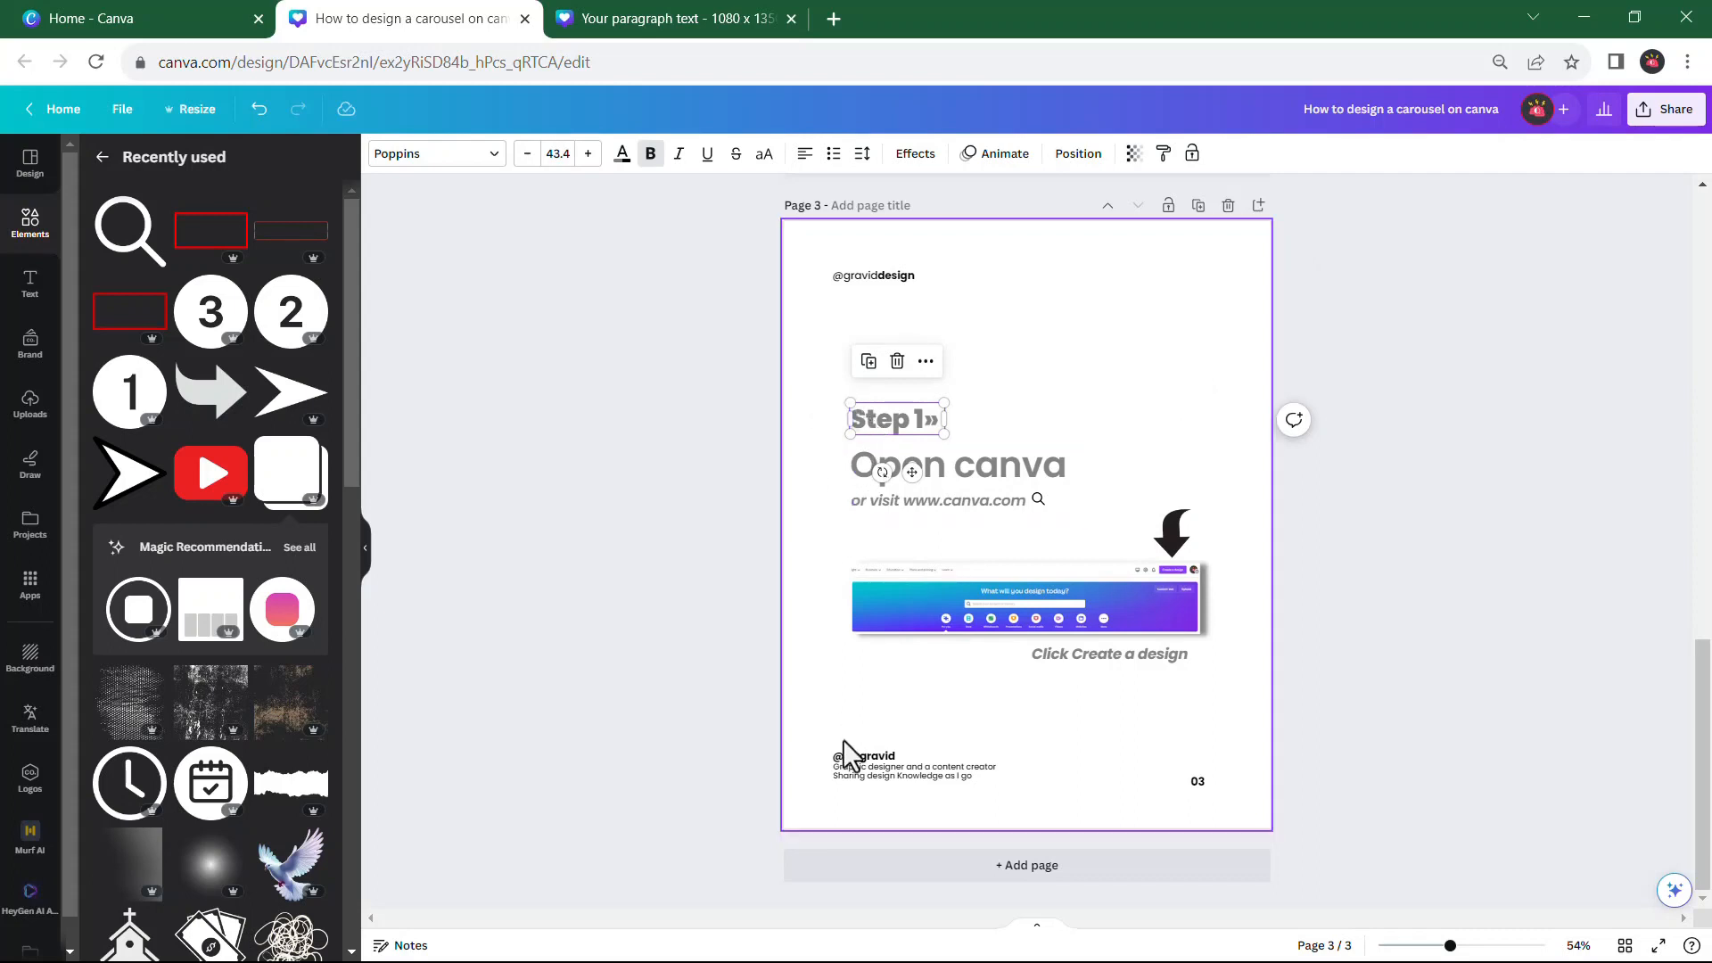
left_click(955, 480, "shift")
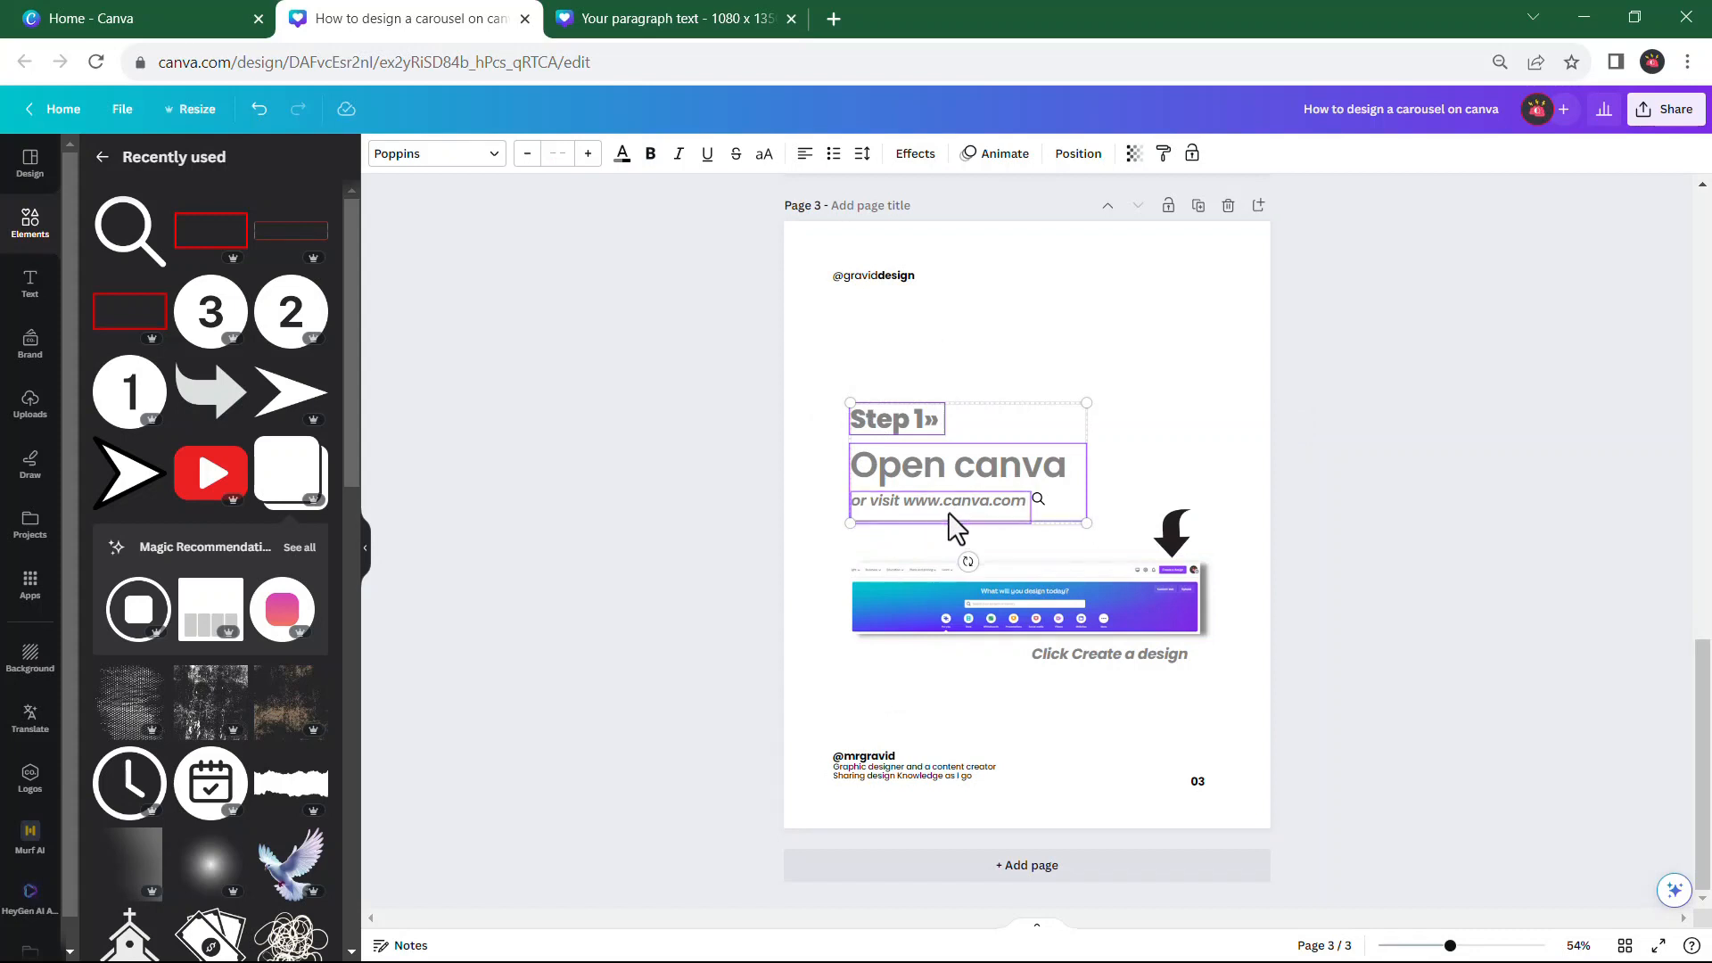
left_click(943, 615, "shift")
left_click(1099, 657, "shift")
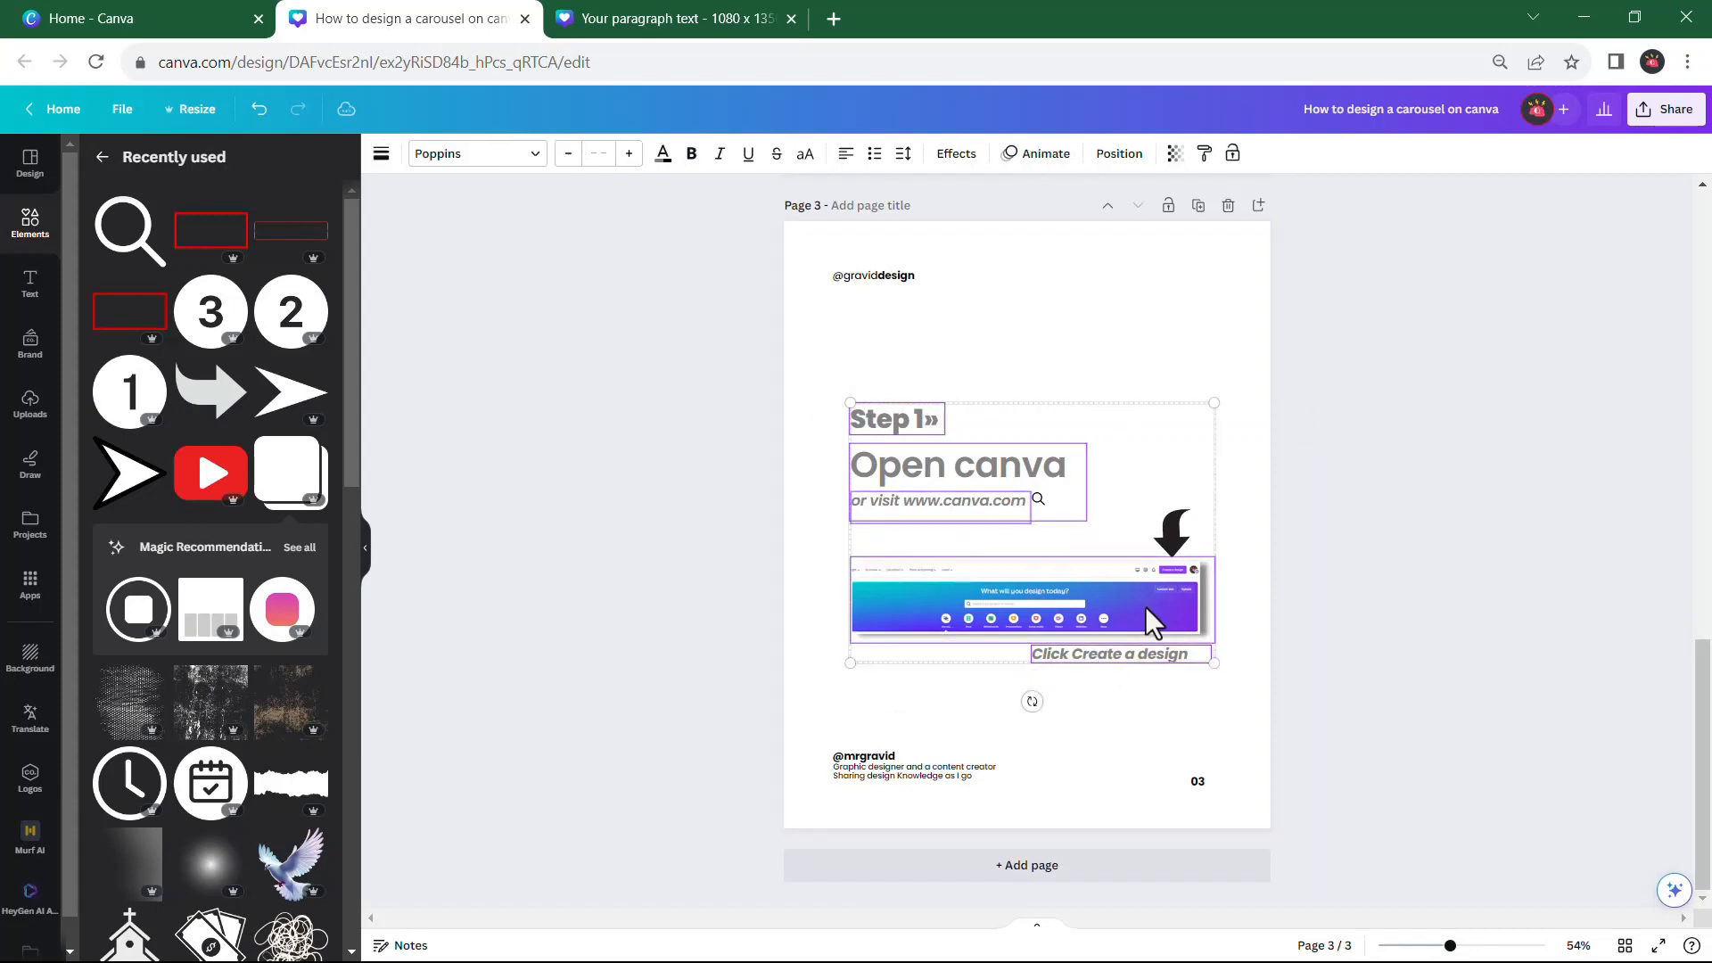
left_click(1163, 548, "shift")
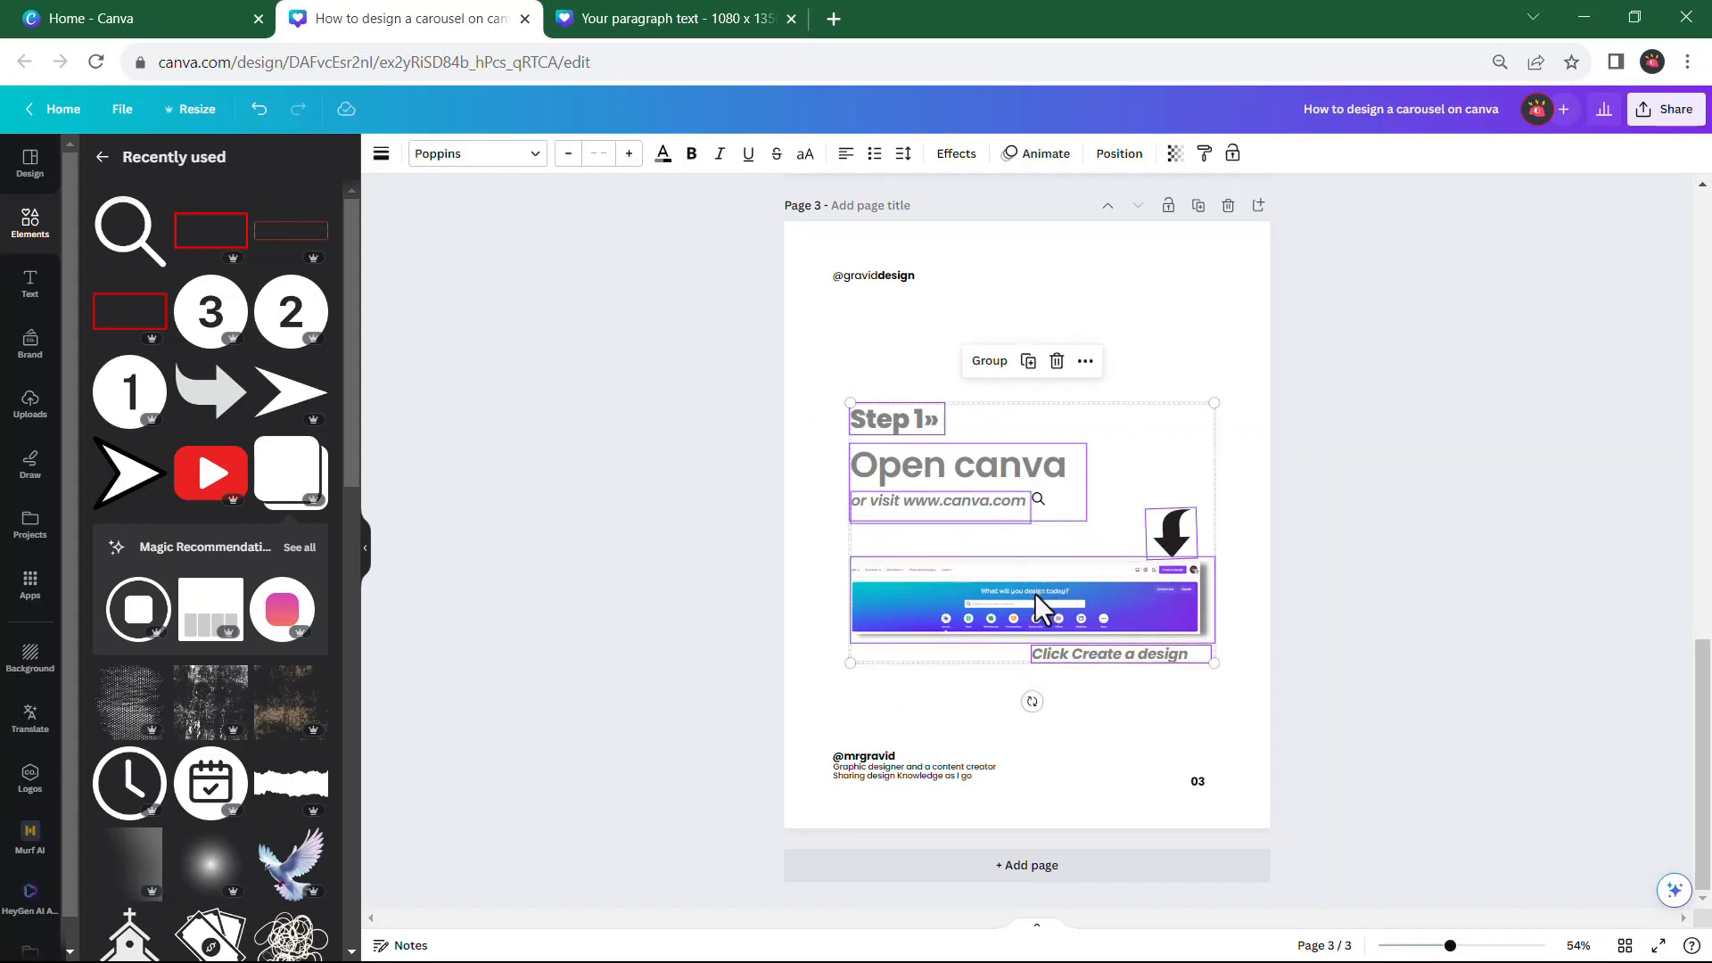
left_click_drag(1034, 592, 1018, 589)
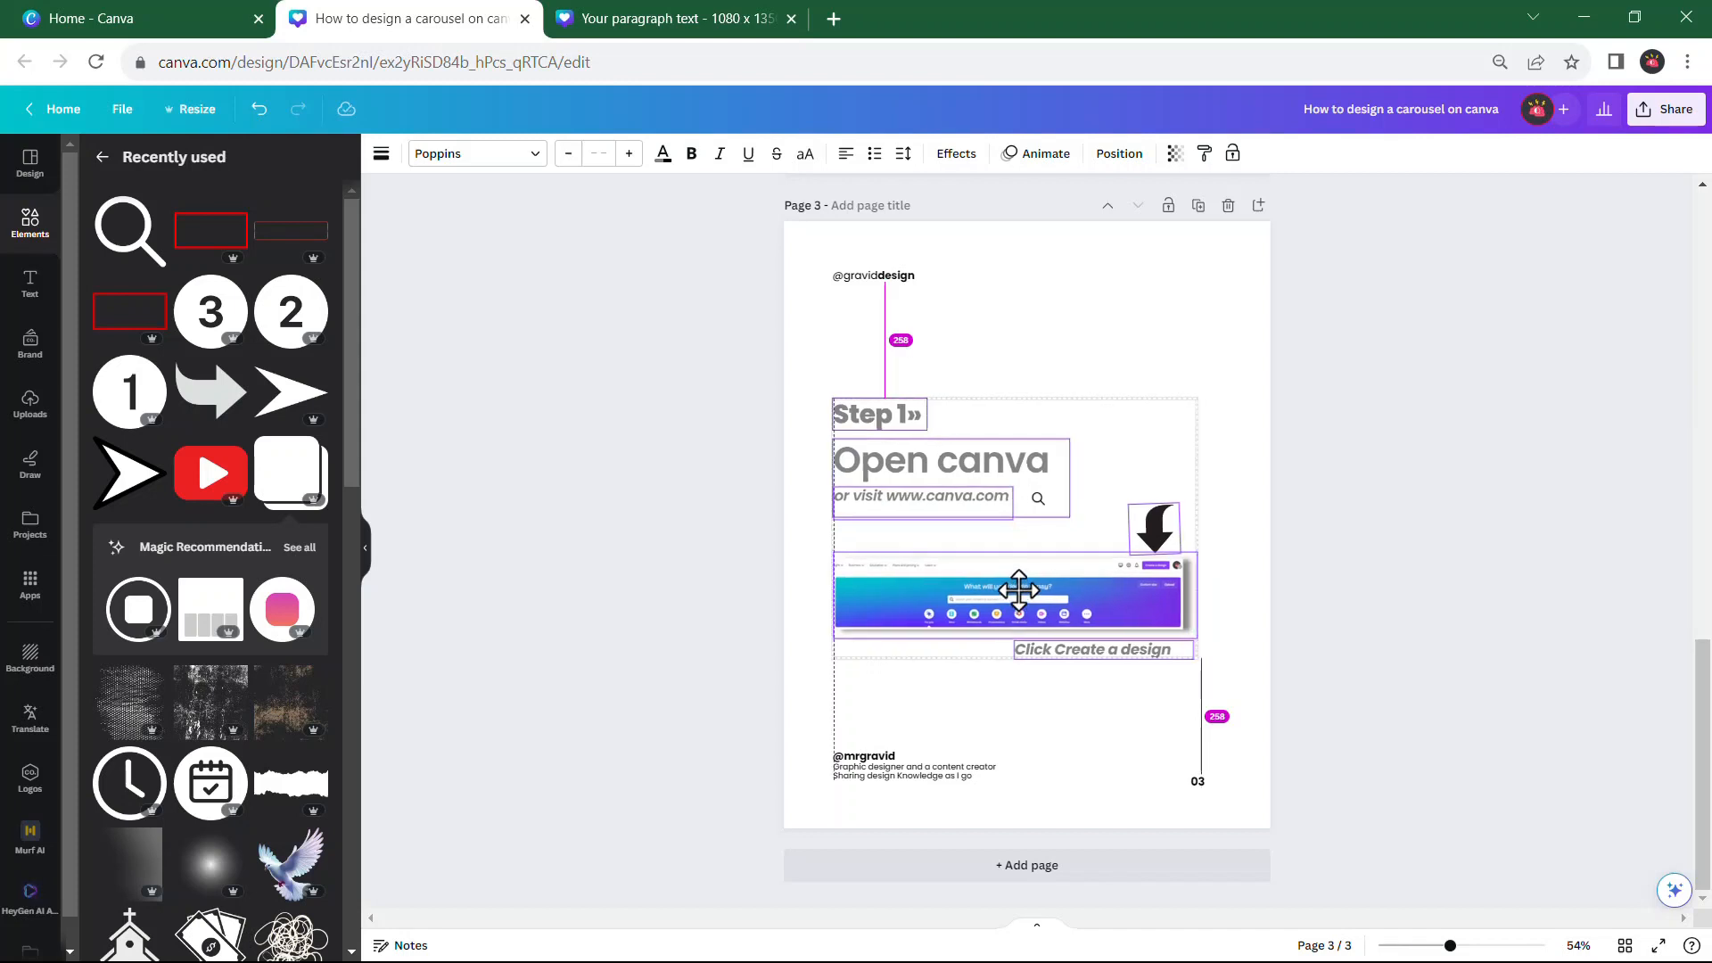
left_click_drag(1019, 589, 1019, 589)
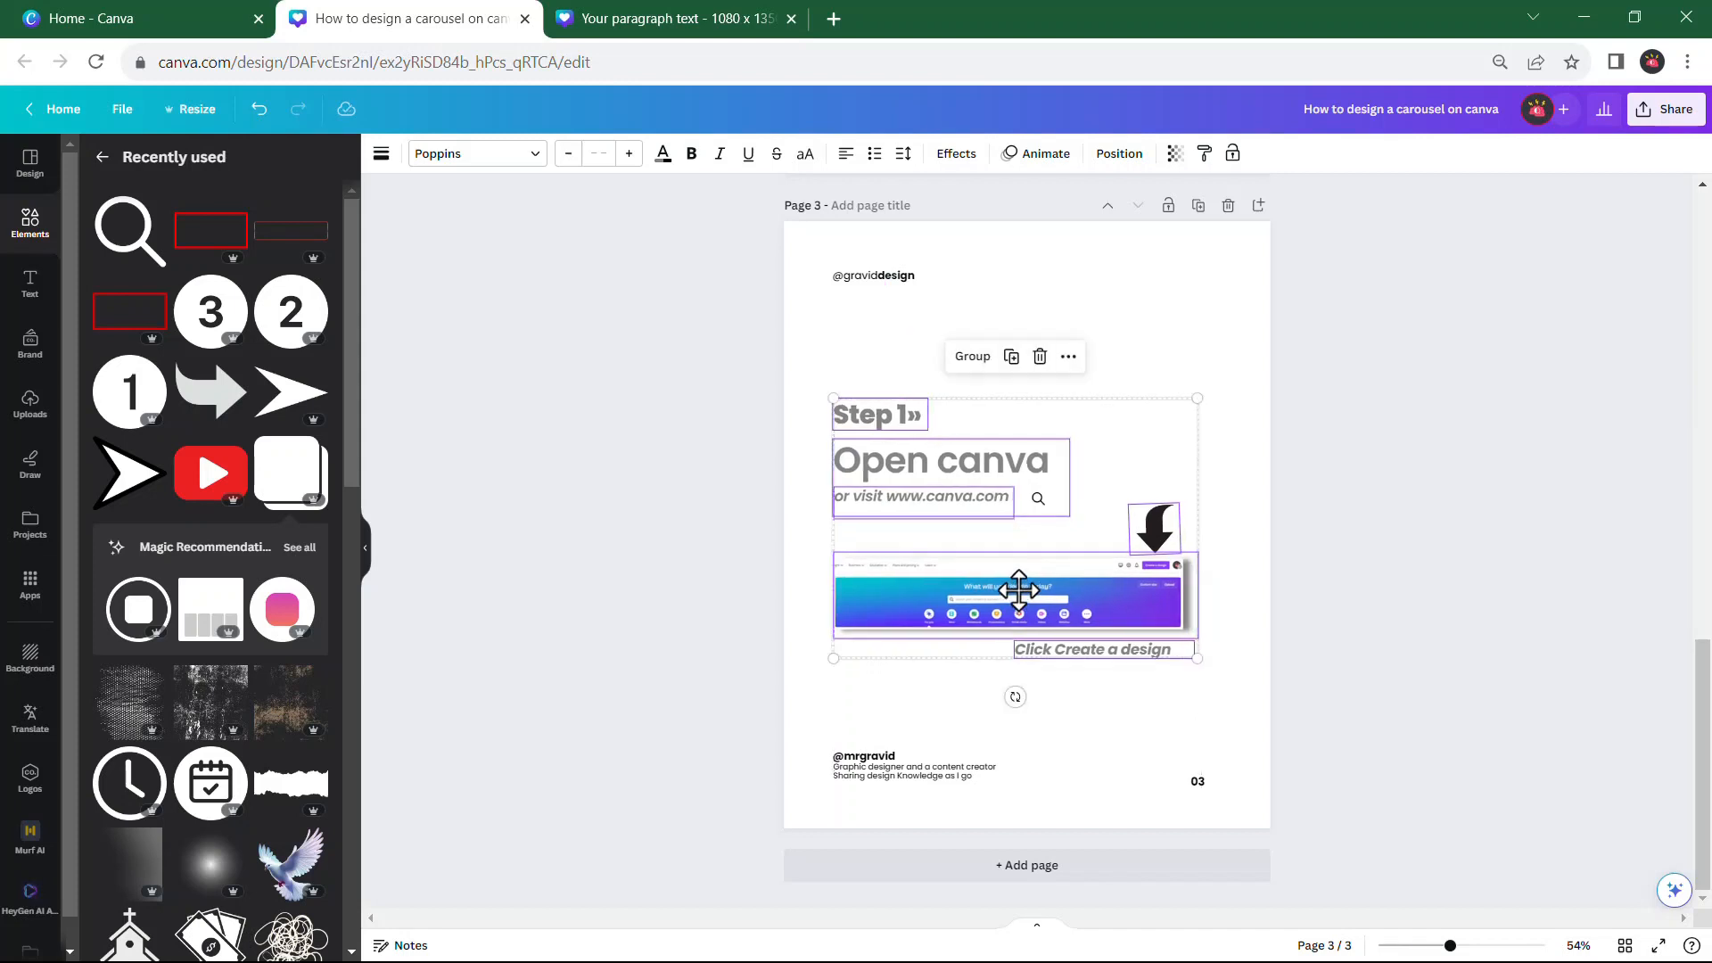
left_click(1095, 705)
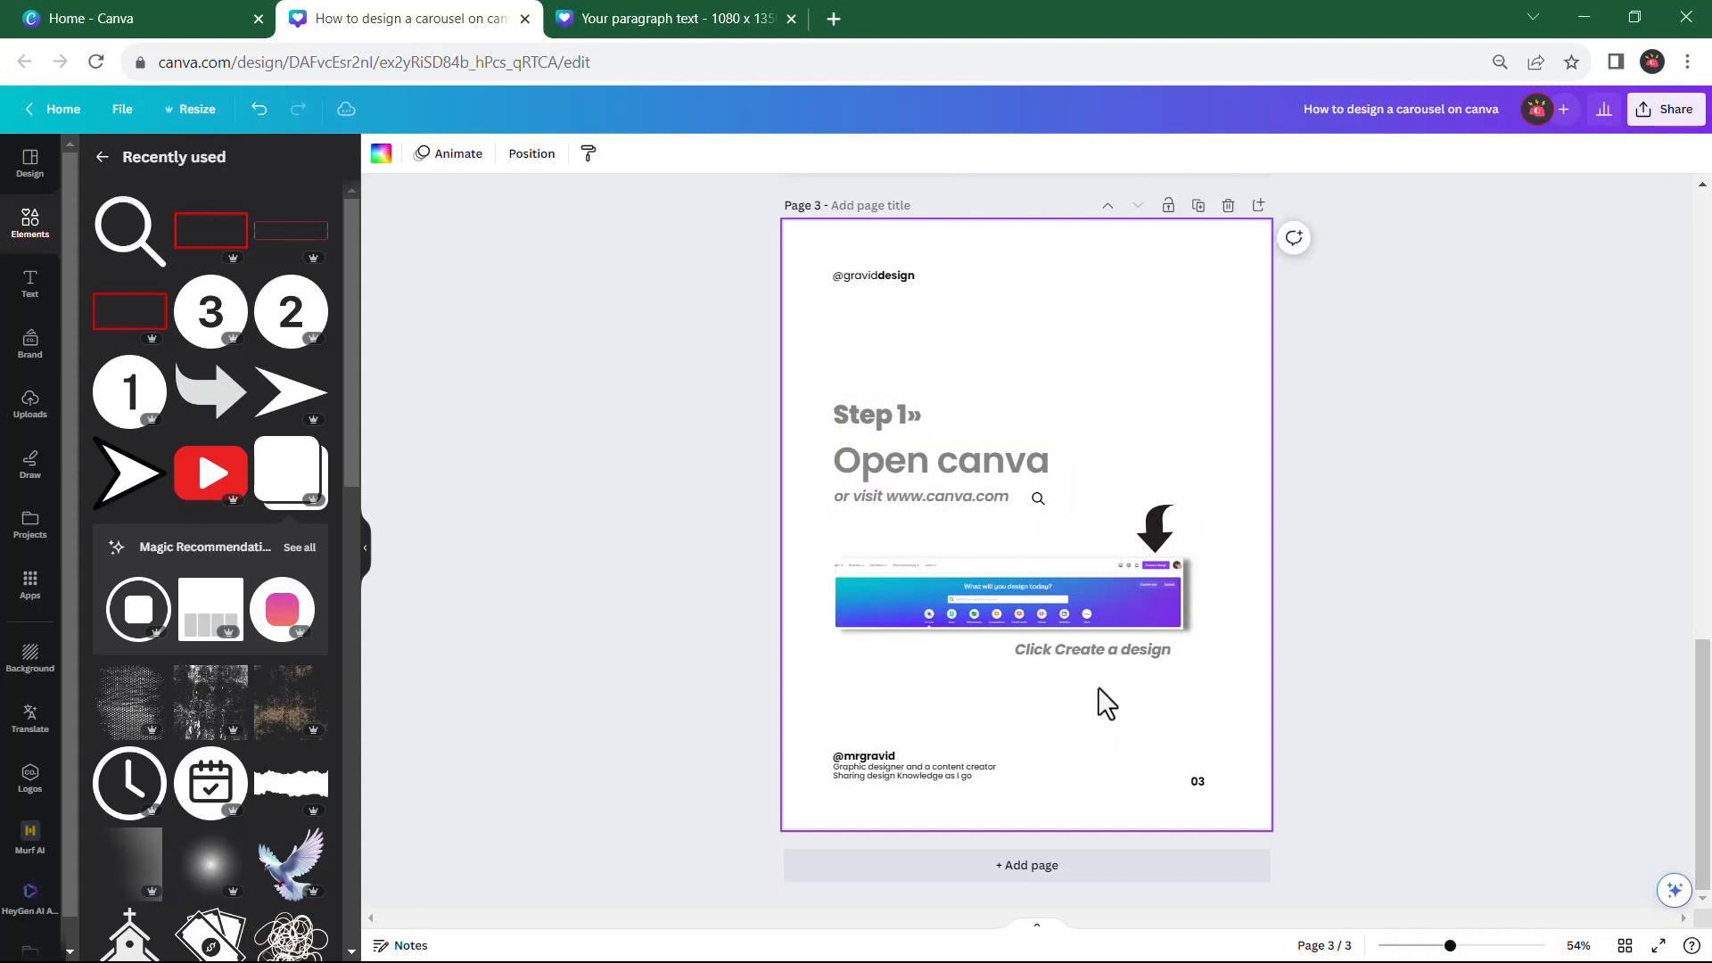
left_click(1037, 496)
left_click_drag(1052, 542, 1045, 548)
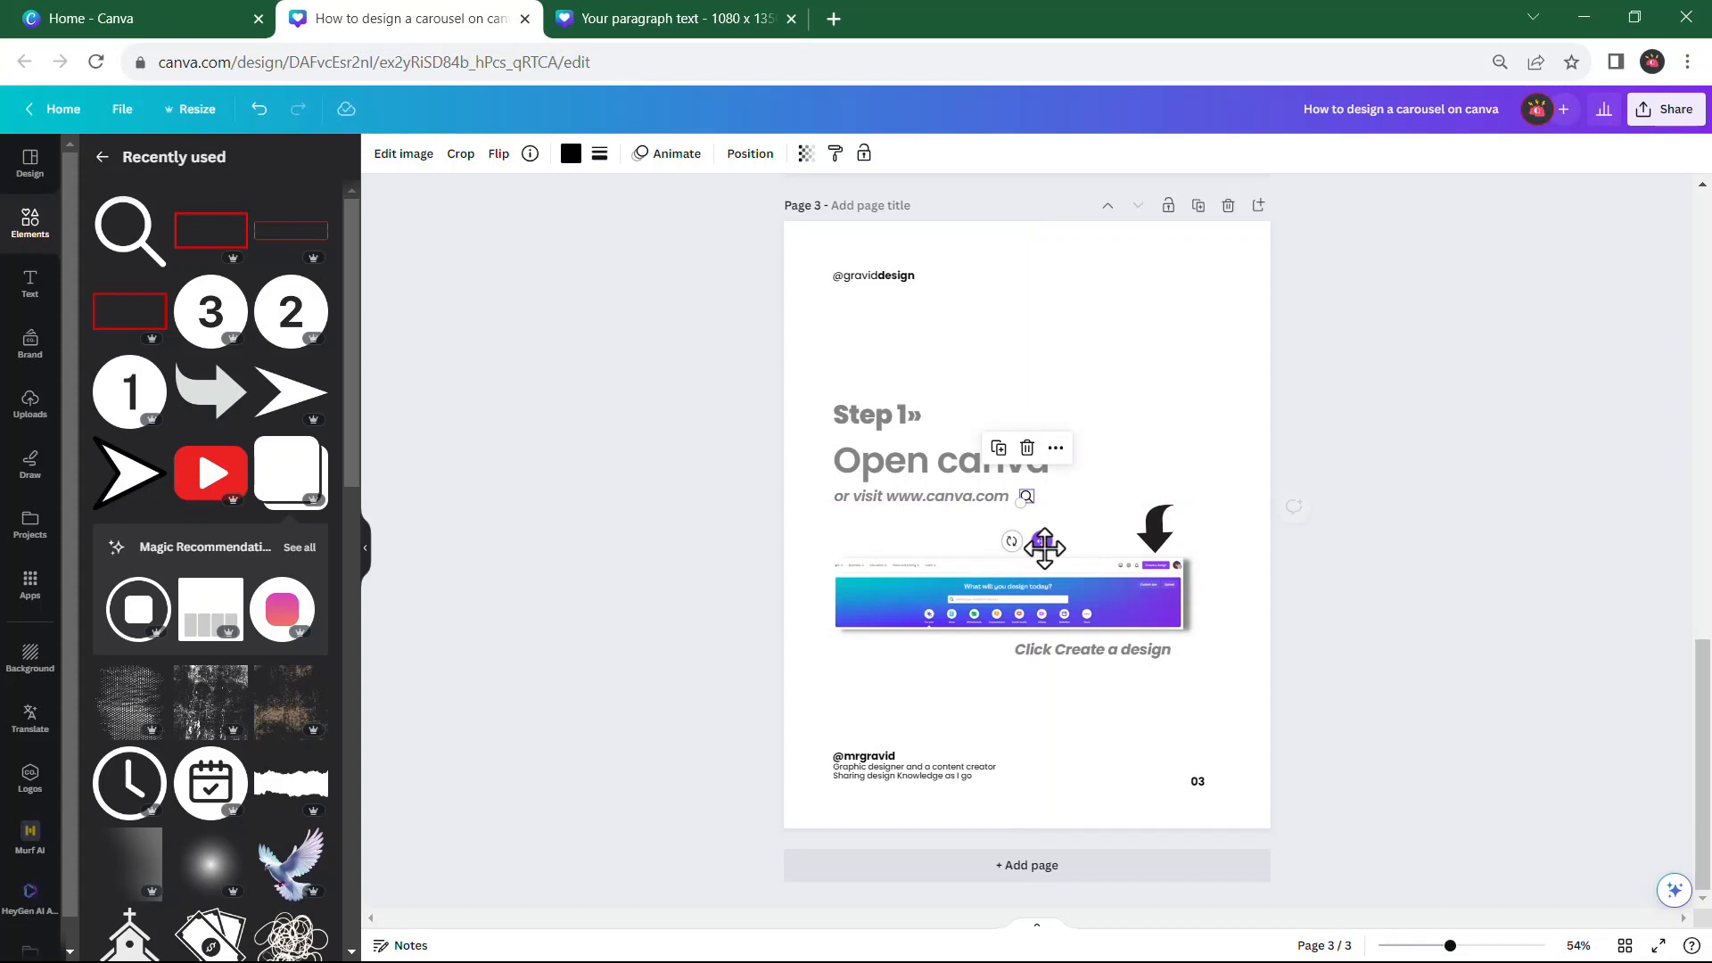
left_click(1145, 340)
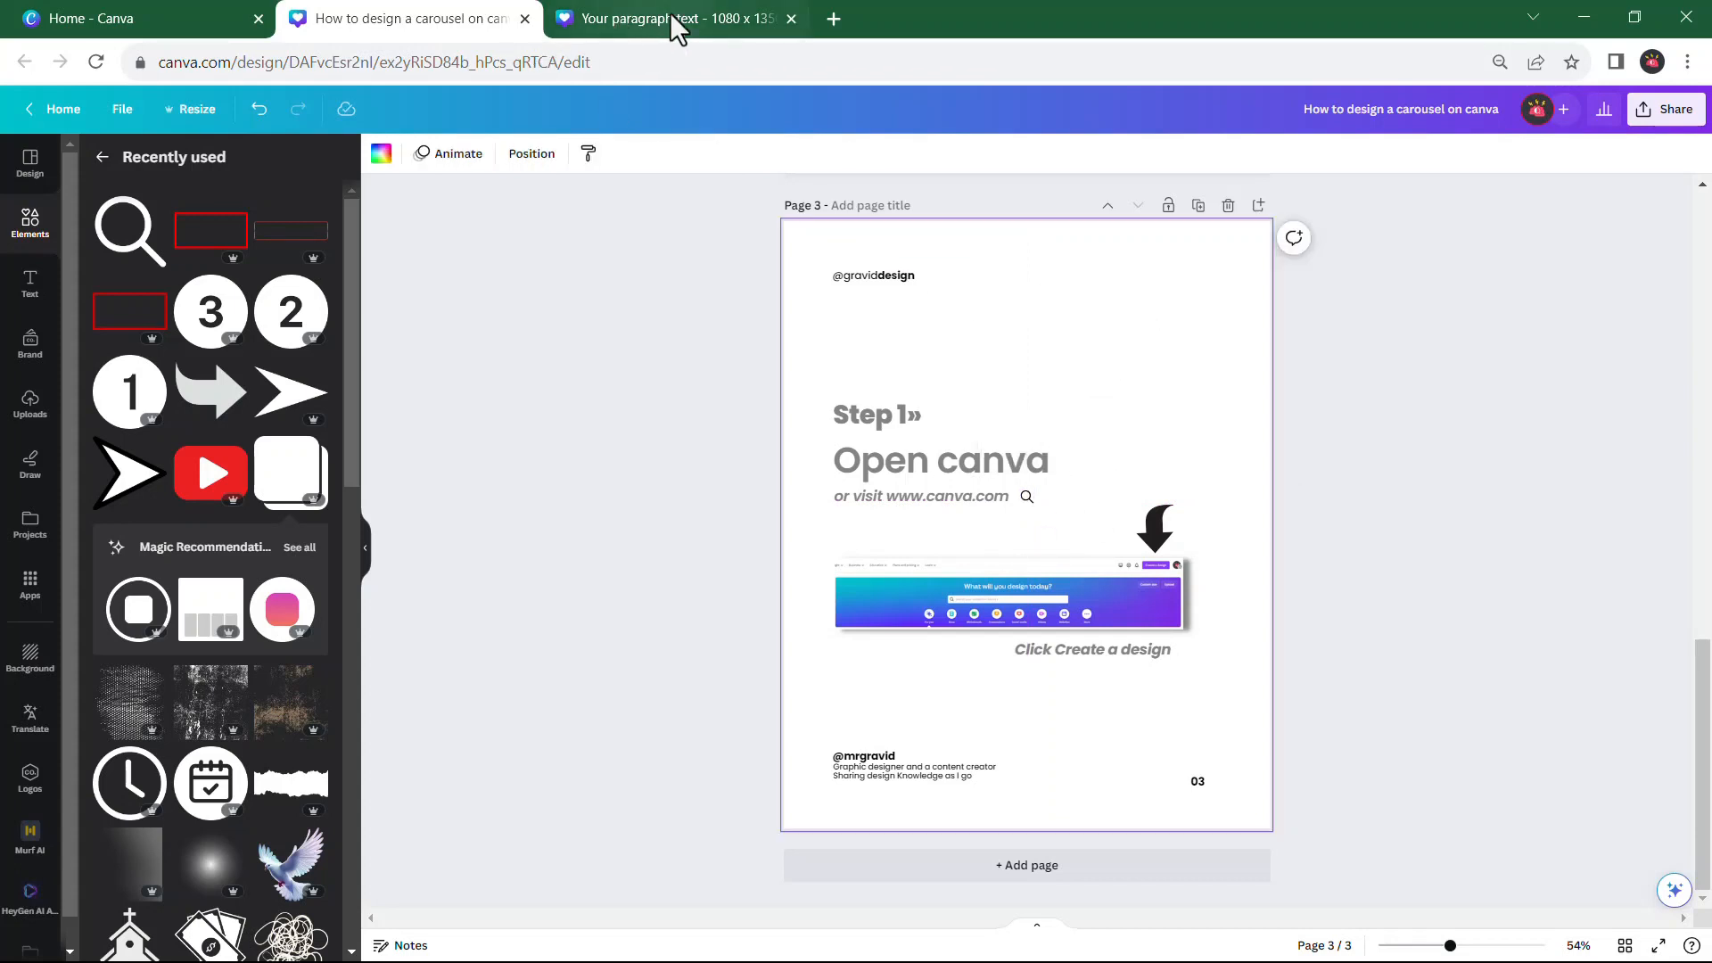
Duplicate page 3 to create page 4 and open the new page's footer number for editing
left_click(1197, 208)
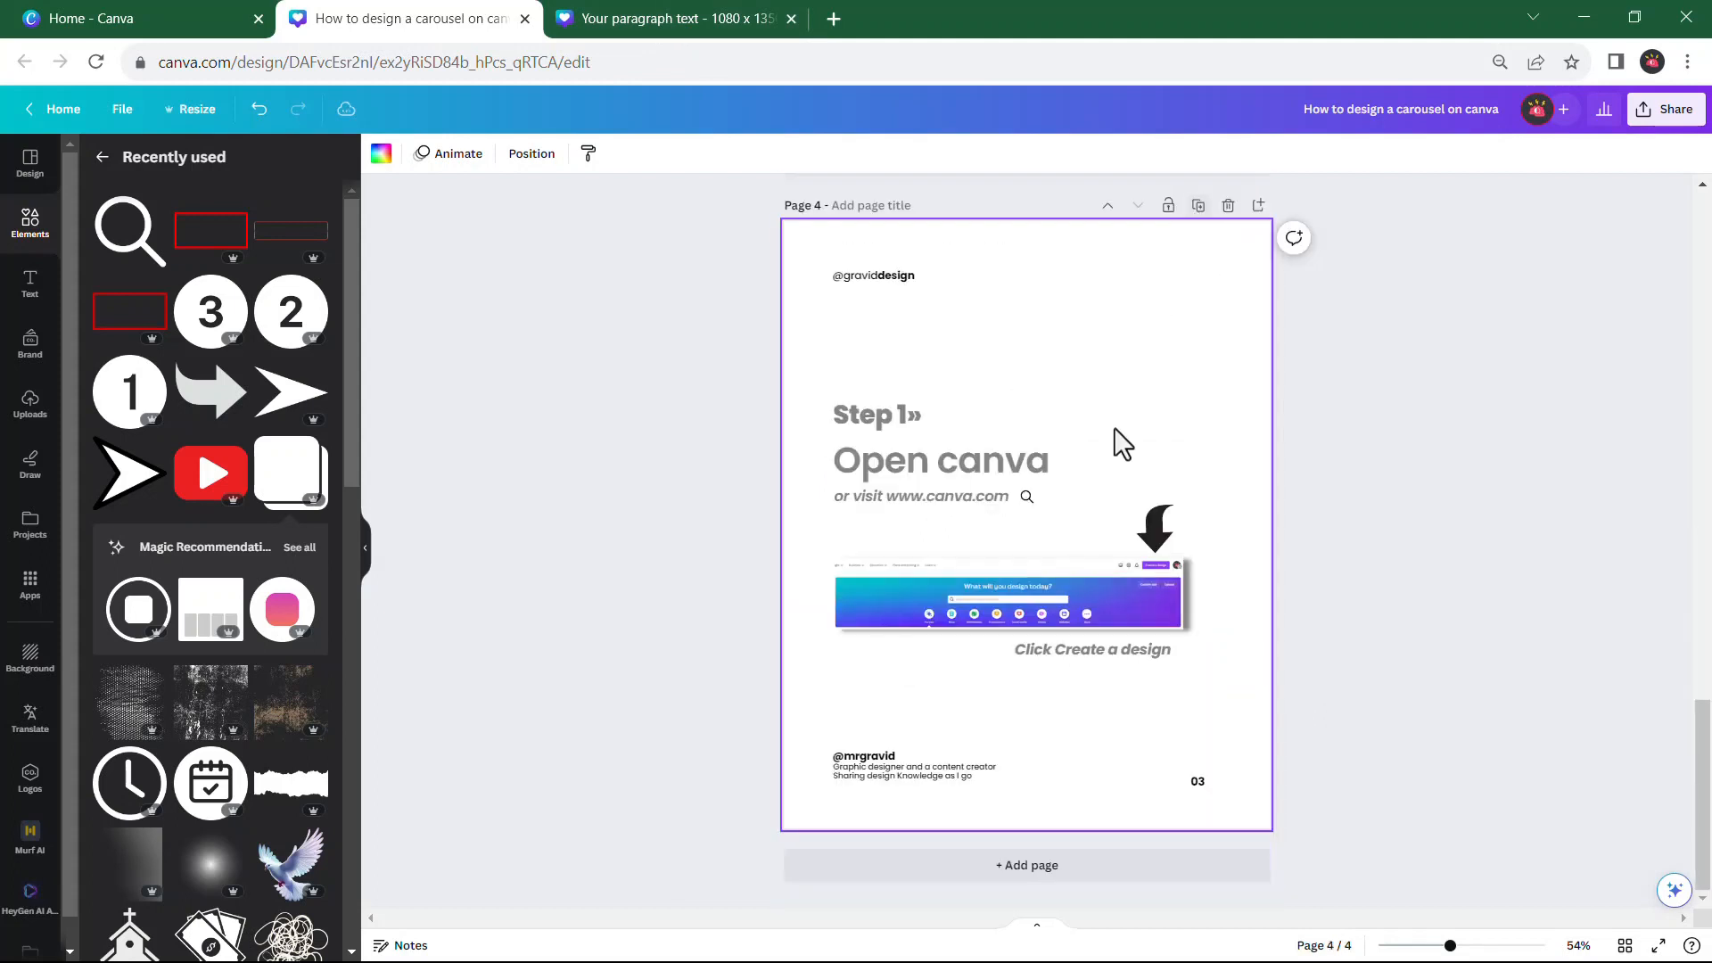
scroll(1114, 440, "up", 3)
scroll(1122, 431, "down", 3)
left_click(1202, 781)
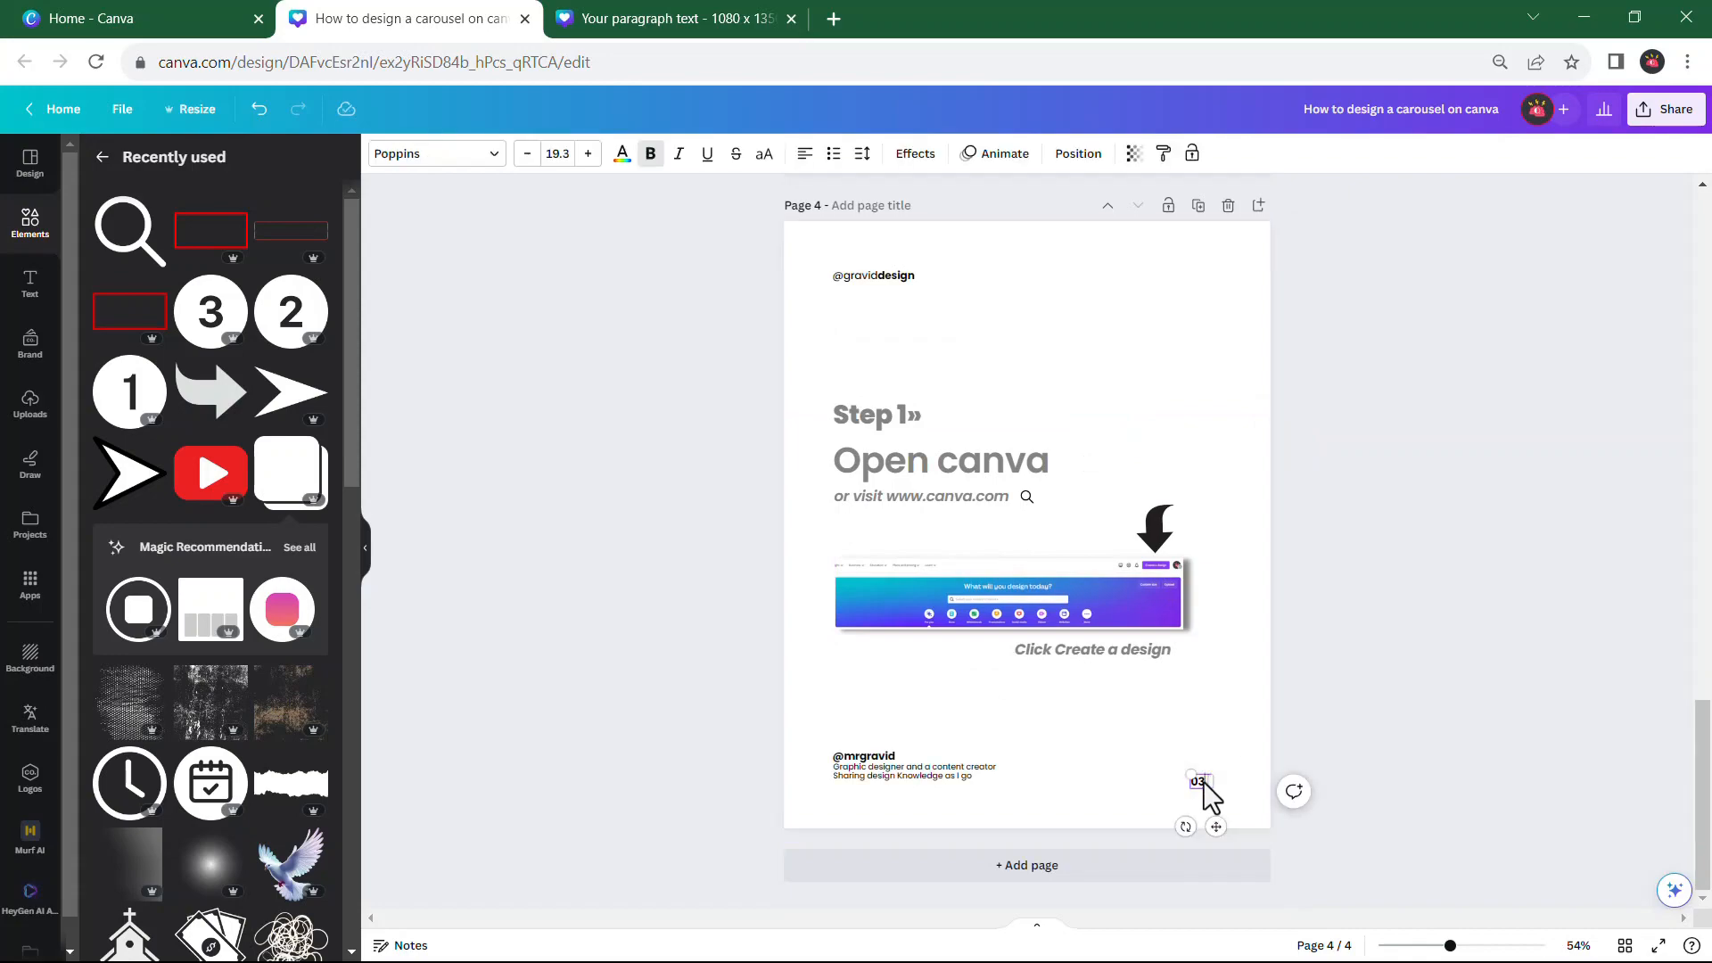
Copy the YouTube closing text, portrait and logo from the reference design's last page onto page 9 of the new carousel
key("ctrl+Tab")
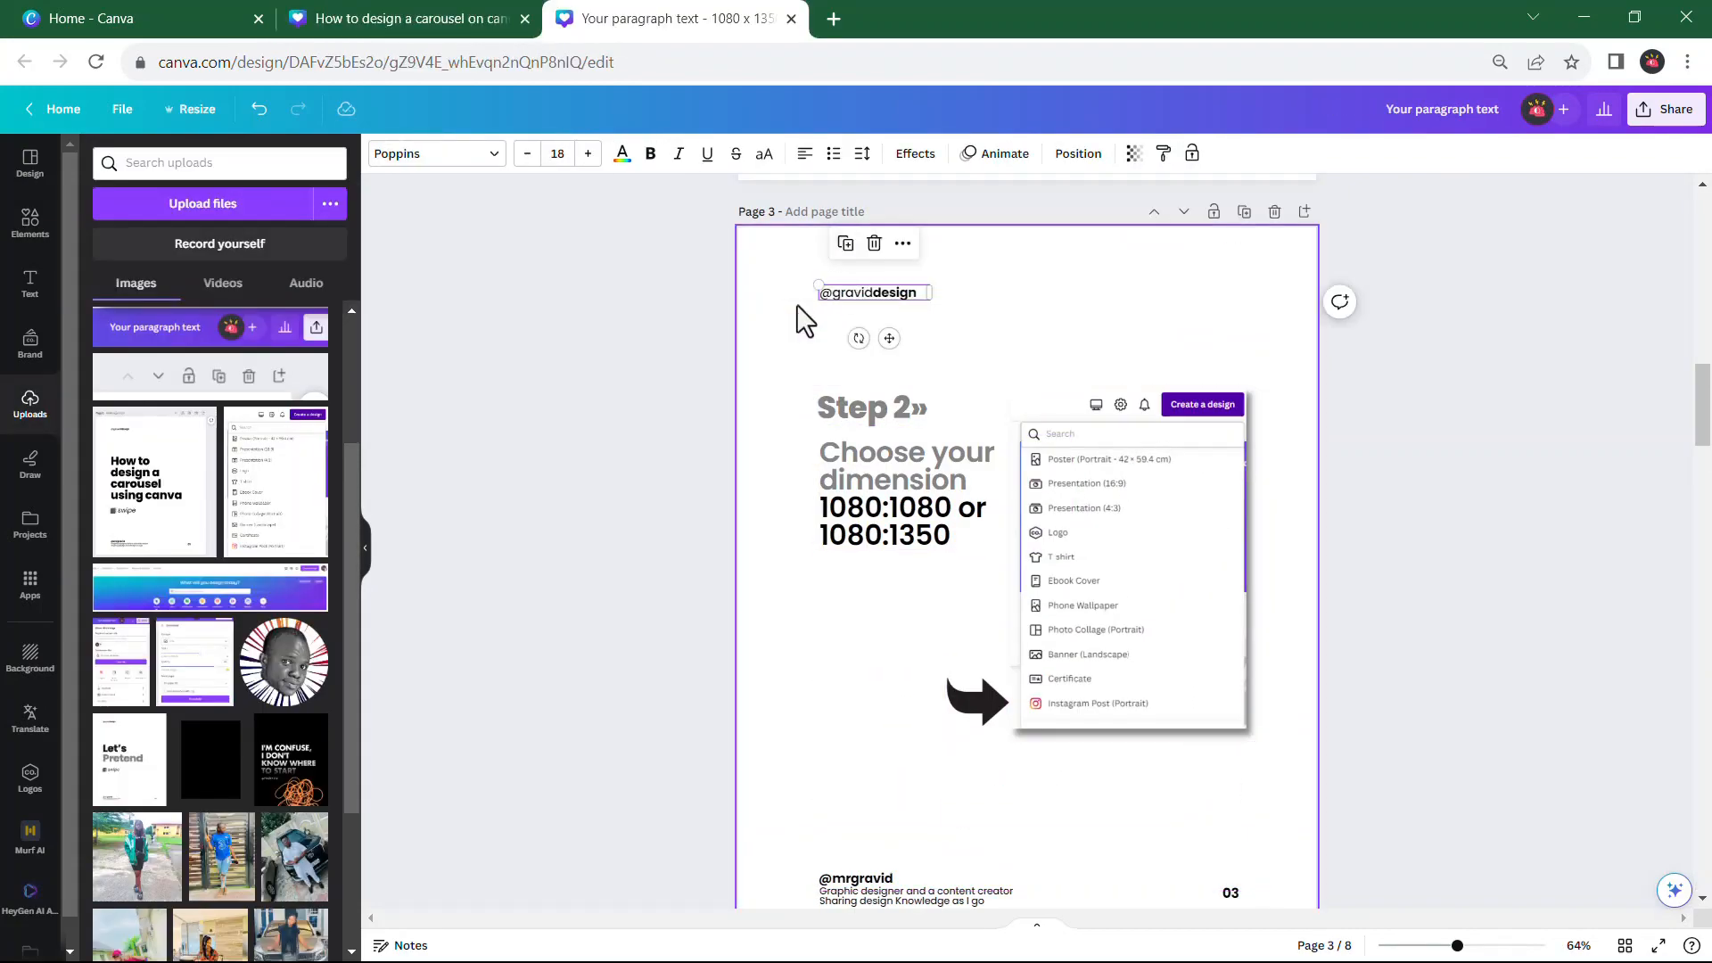
scroll(796, 303, "down", 5)
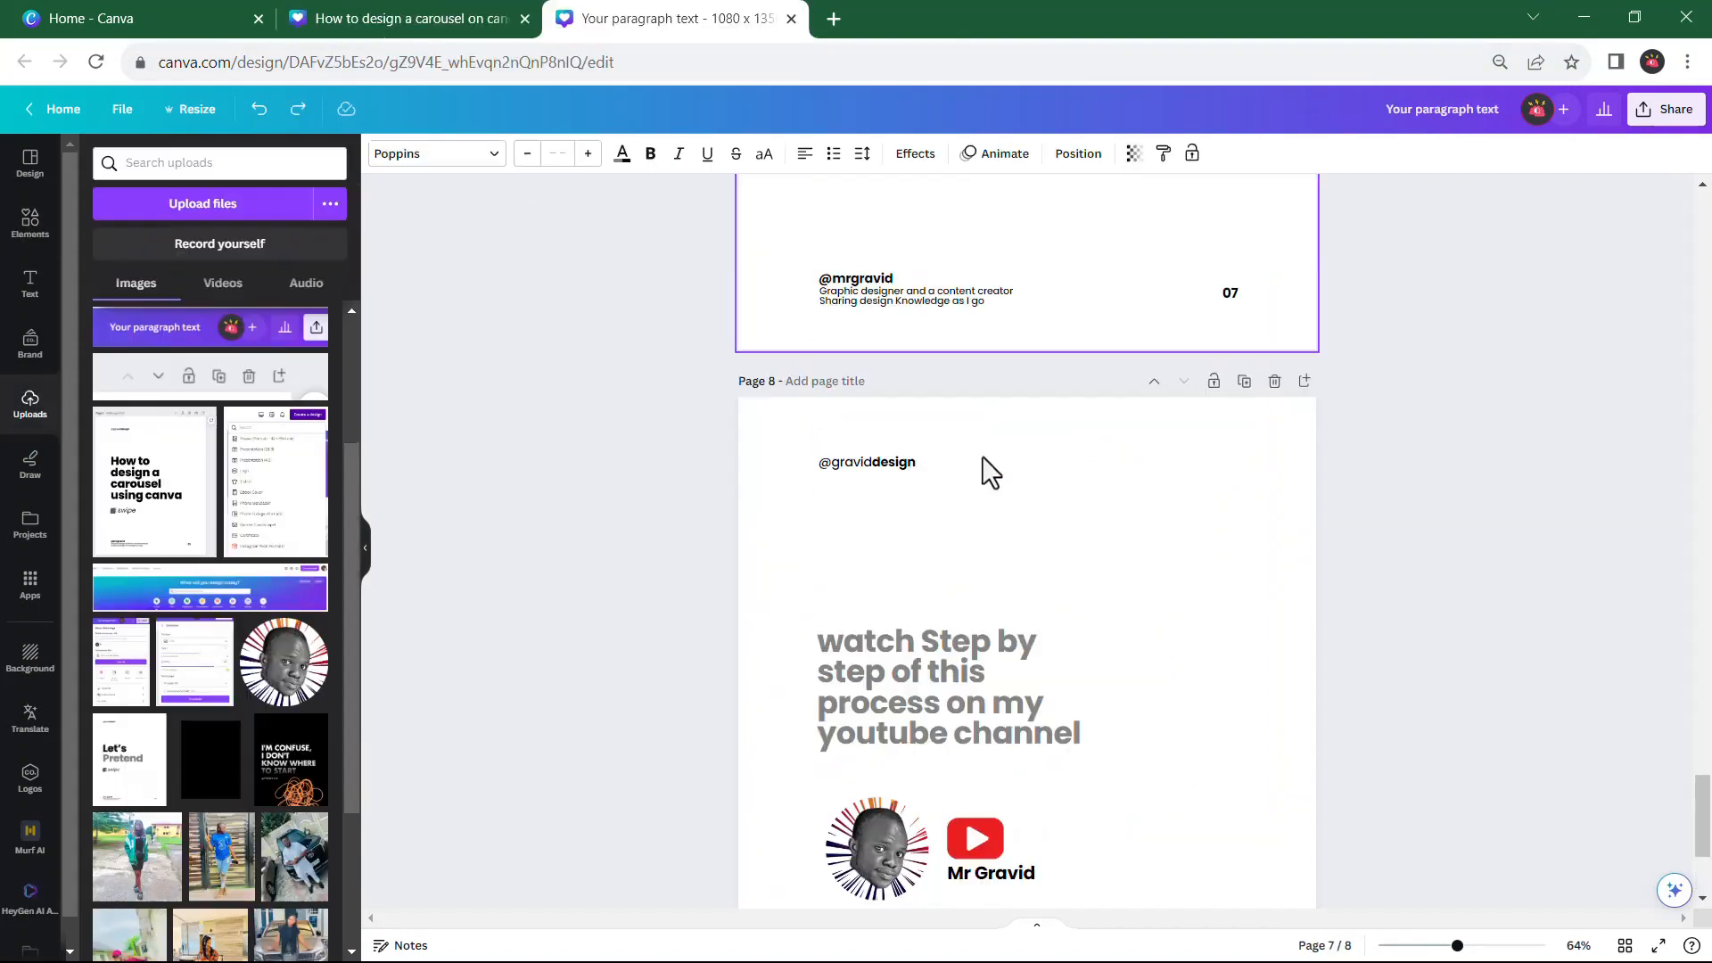
scroll(982, 457, "down", 3)
left_click_drag(789, 278, 1110, 682)
scroll(1110, 513, "down", 1)
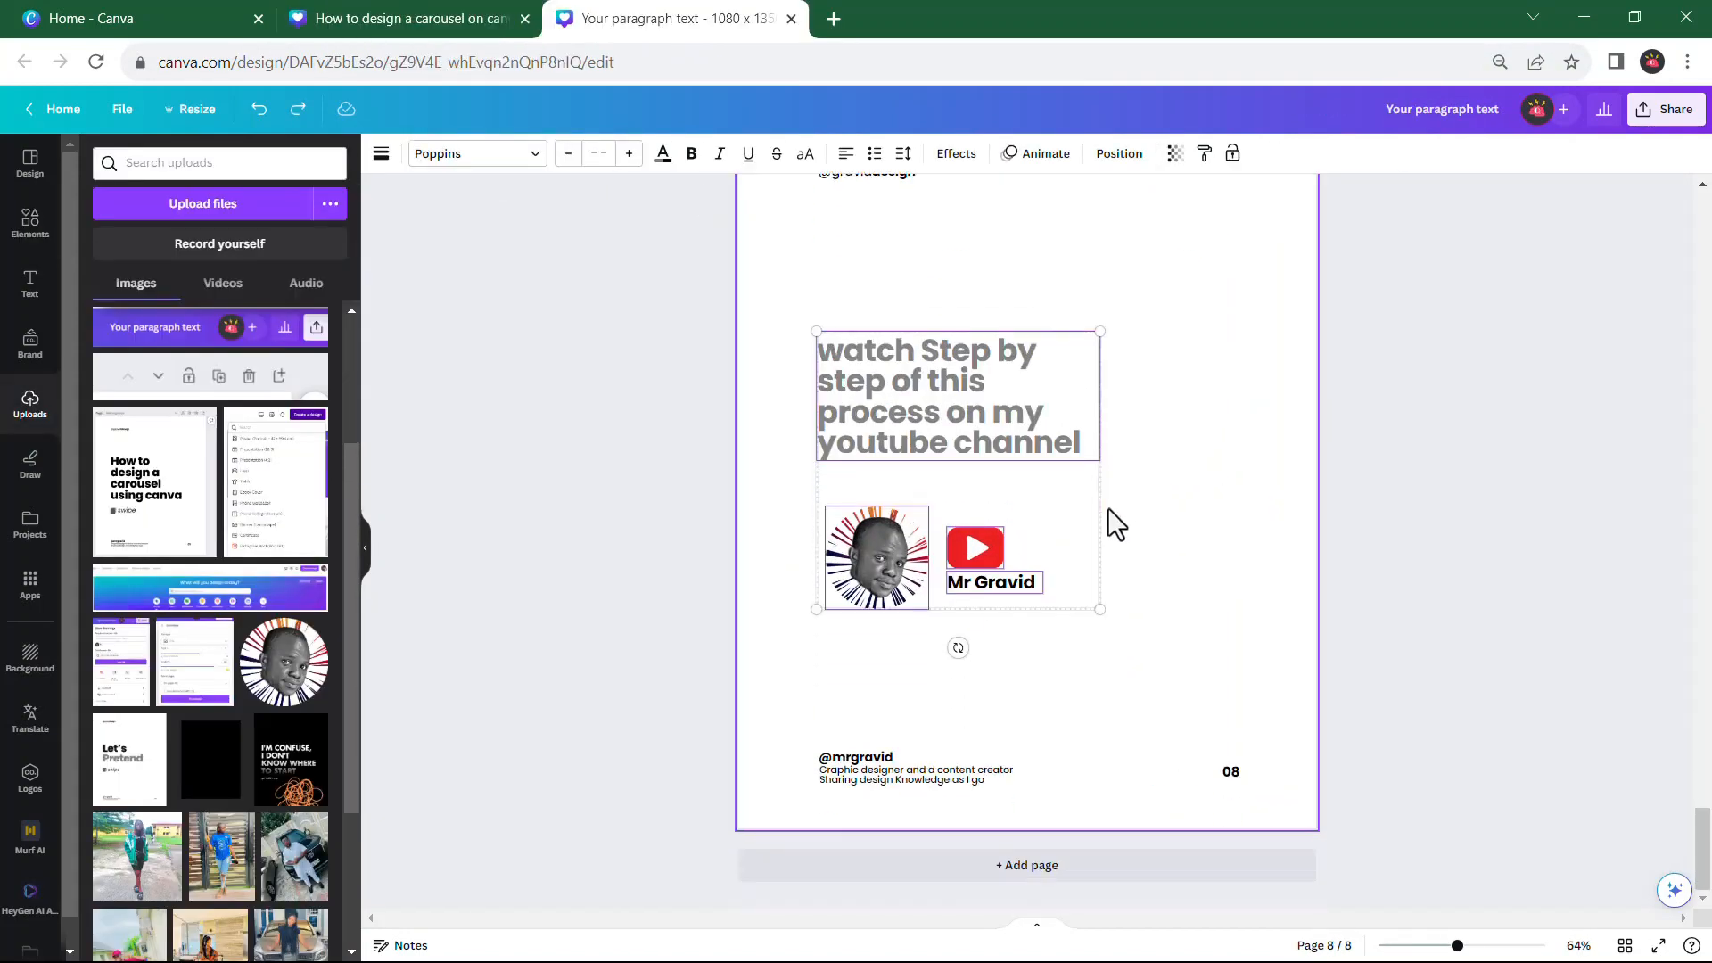
left_click(465, 28)
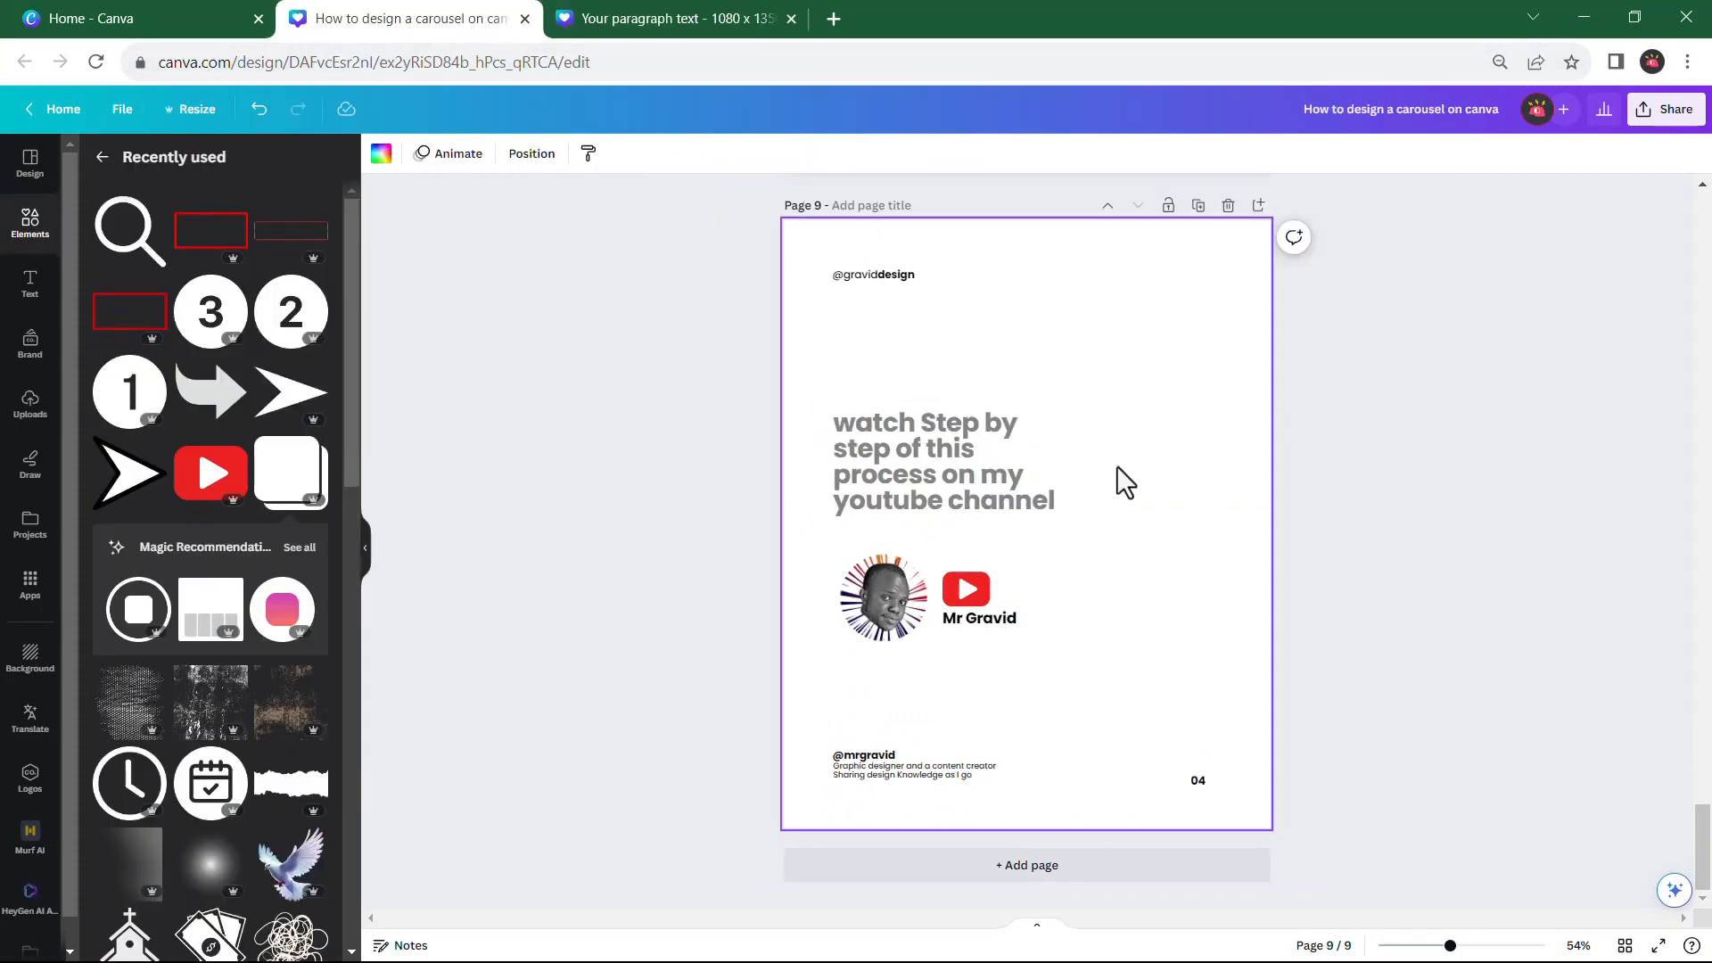
Open the download settings for the new carousel and choose JPG as the file type
scroll(1122, 472, "up", 15)
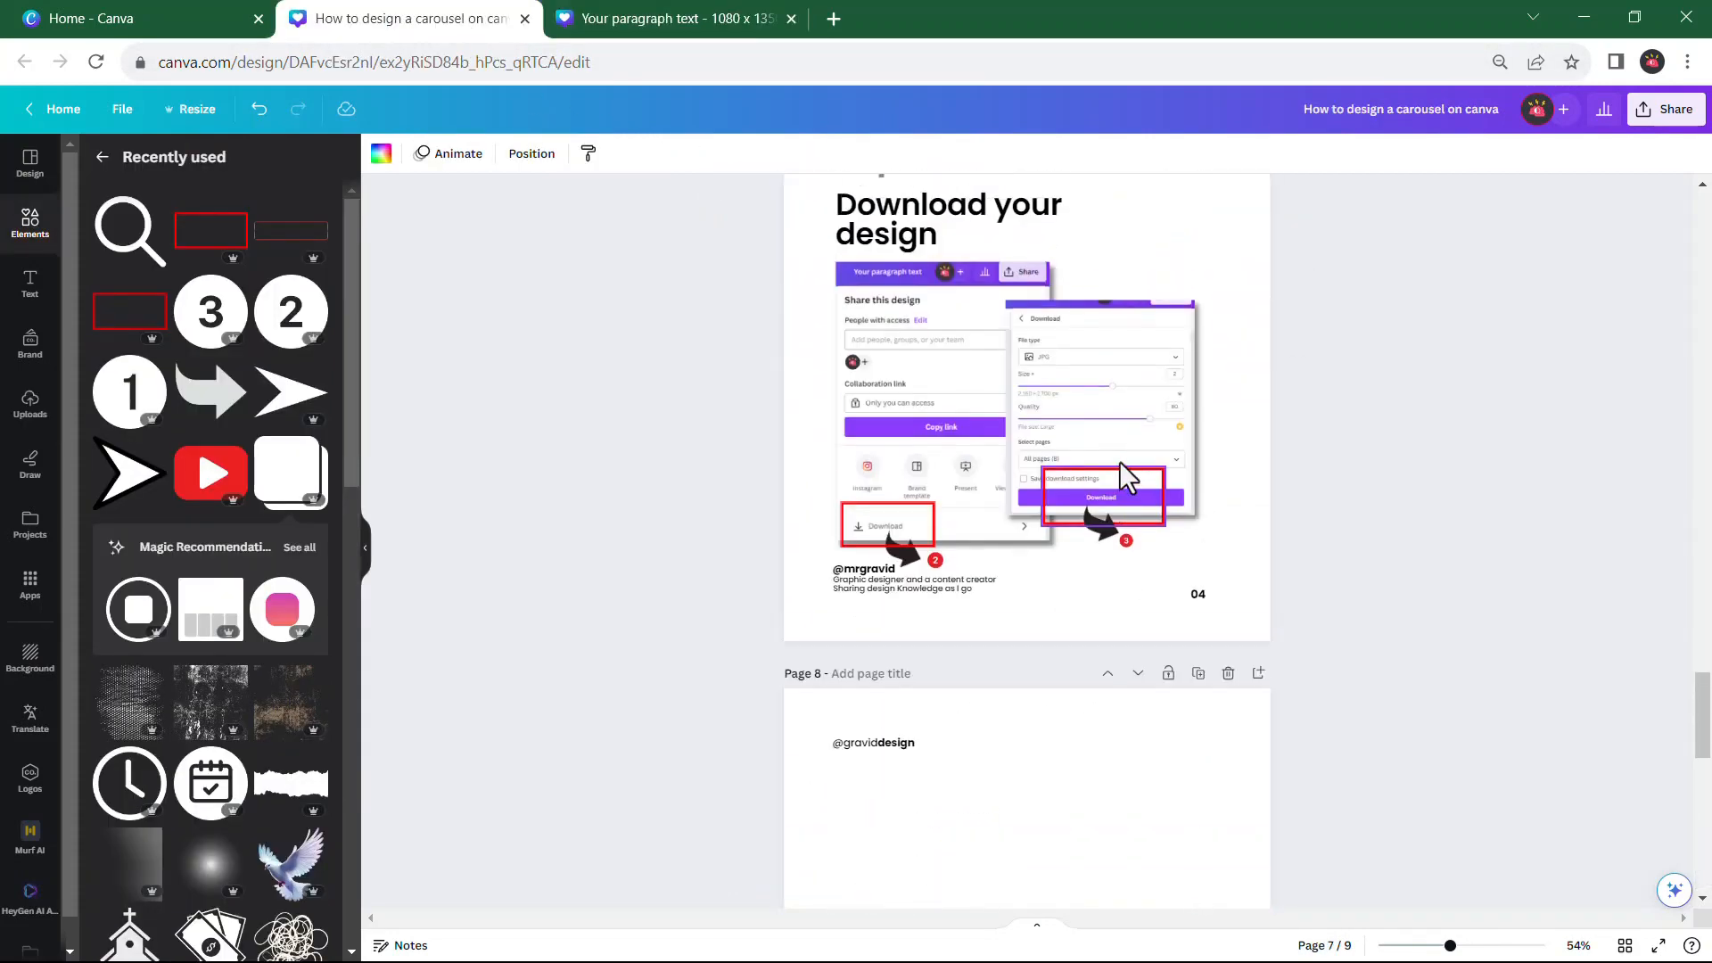
scroll(950, 539, "down", 1)
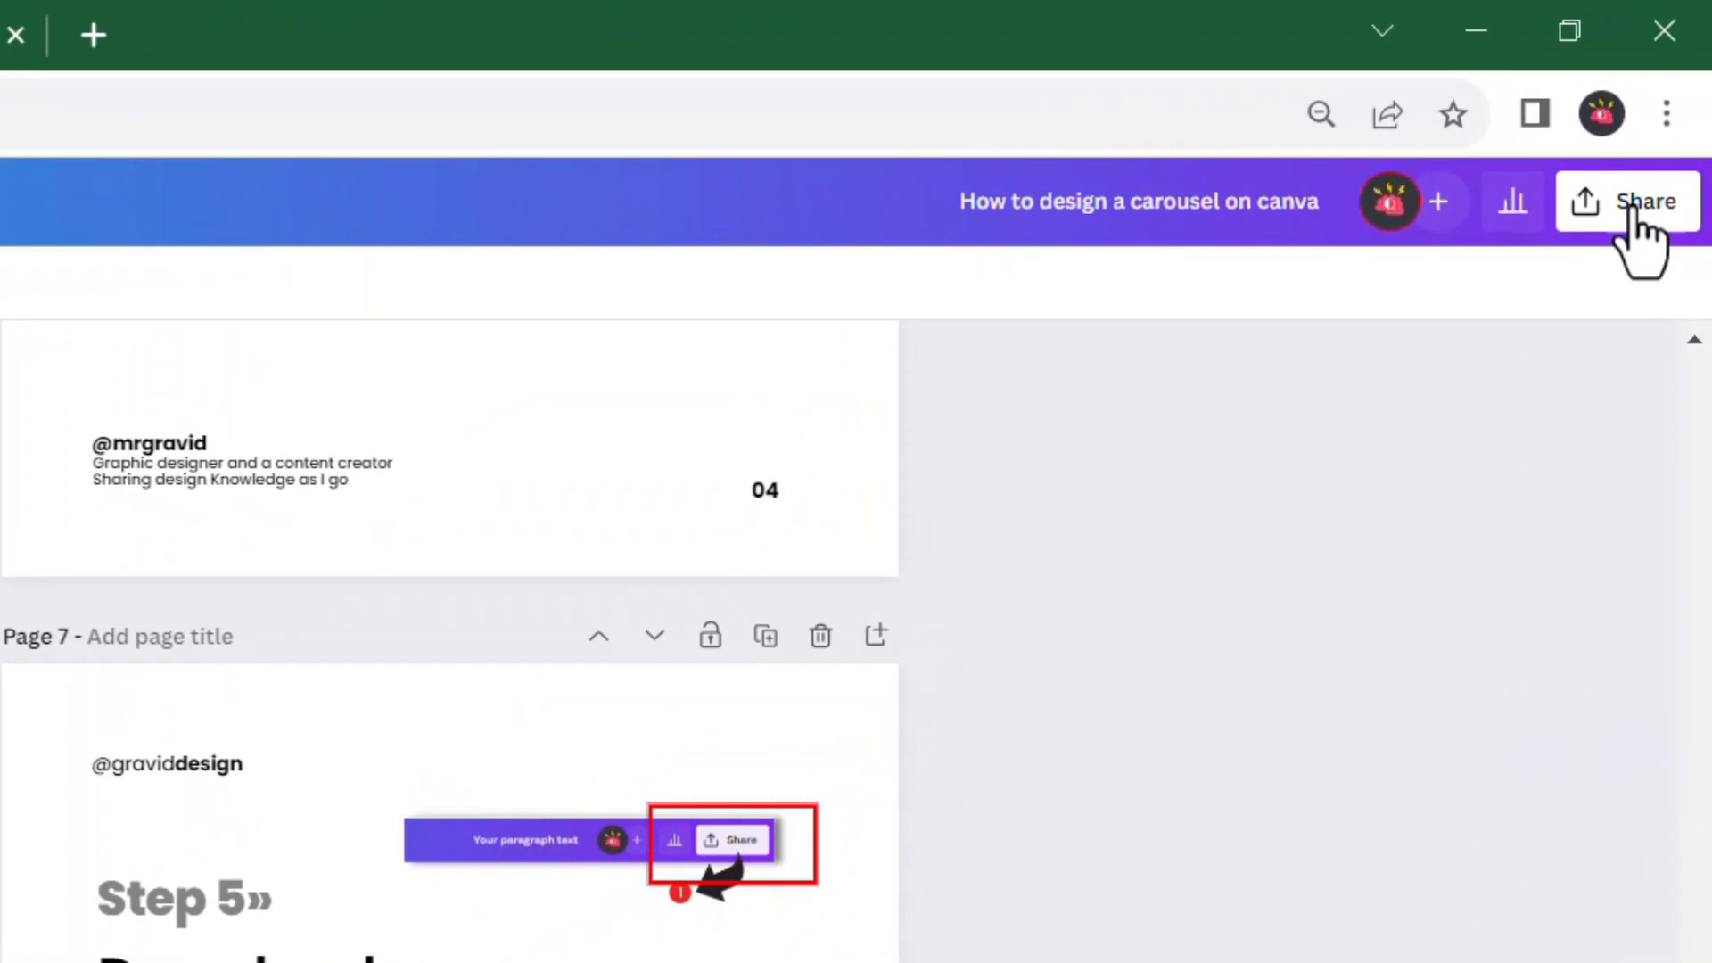
left_click(1630, 210)
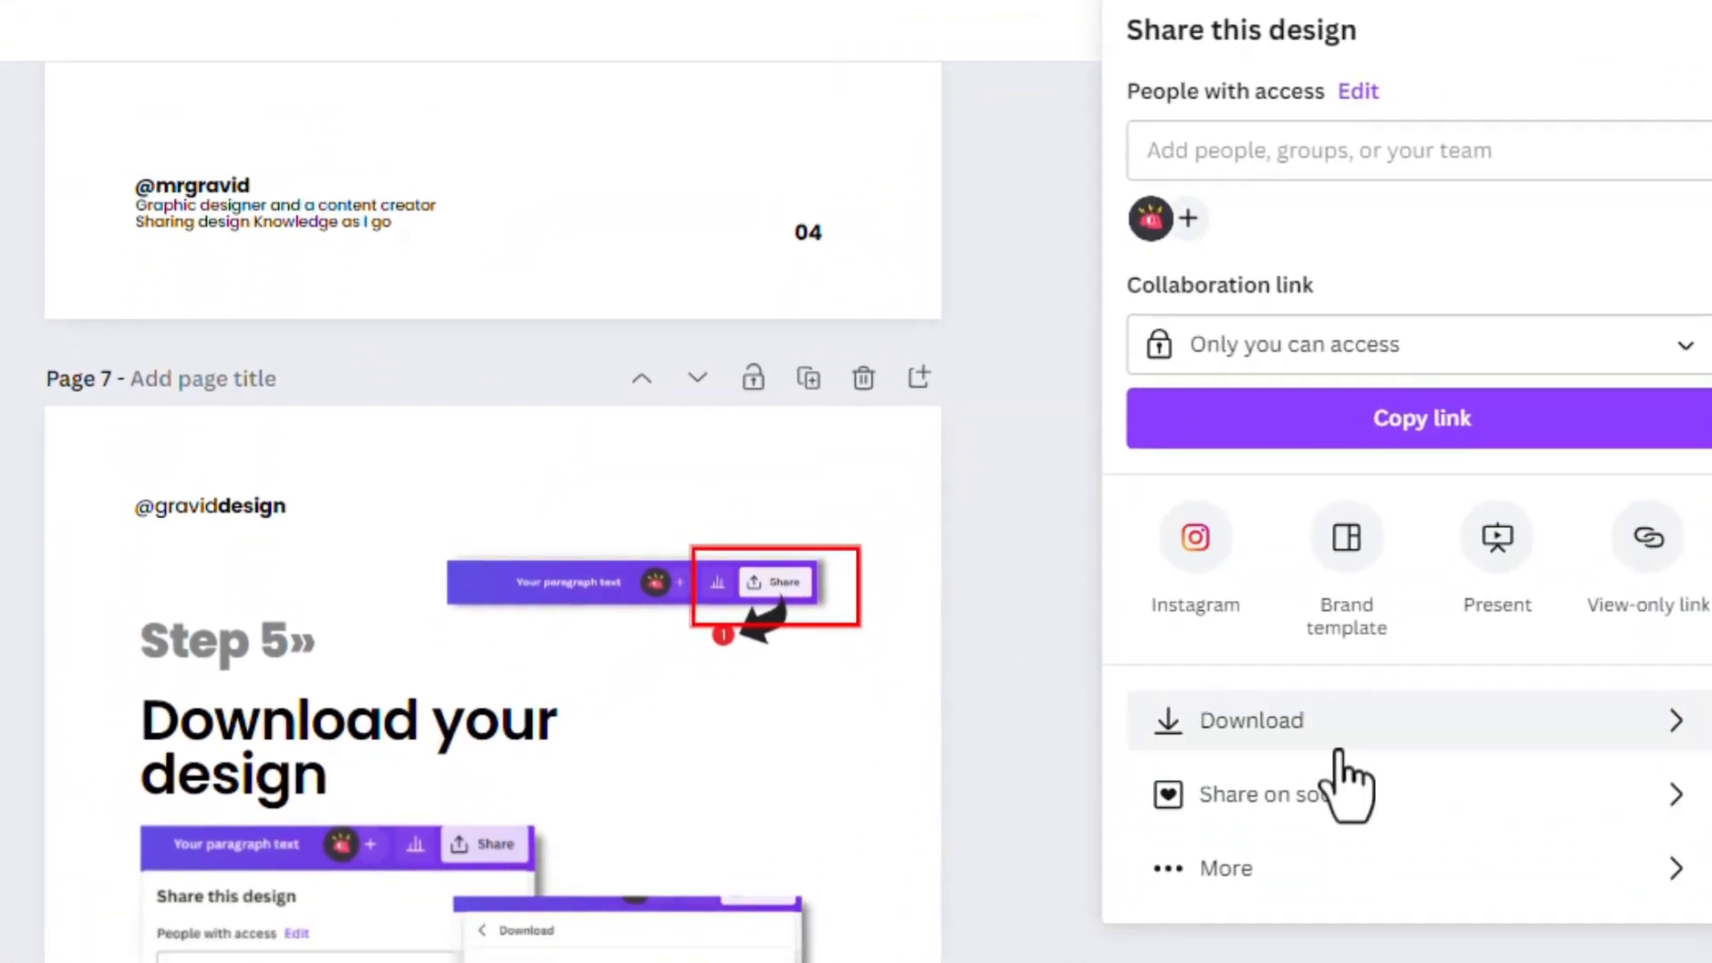
left_click(1337, 745)
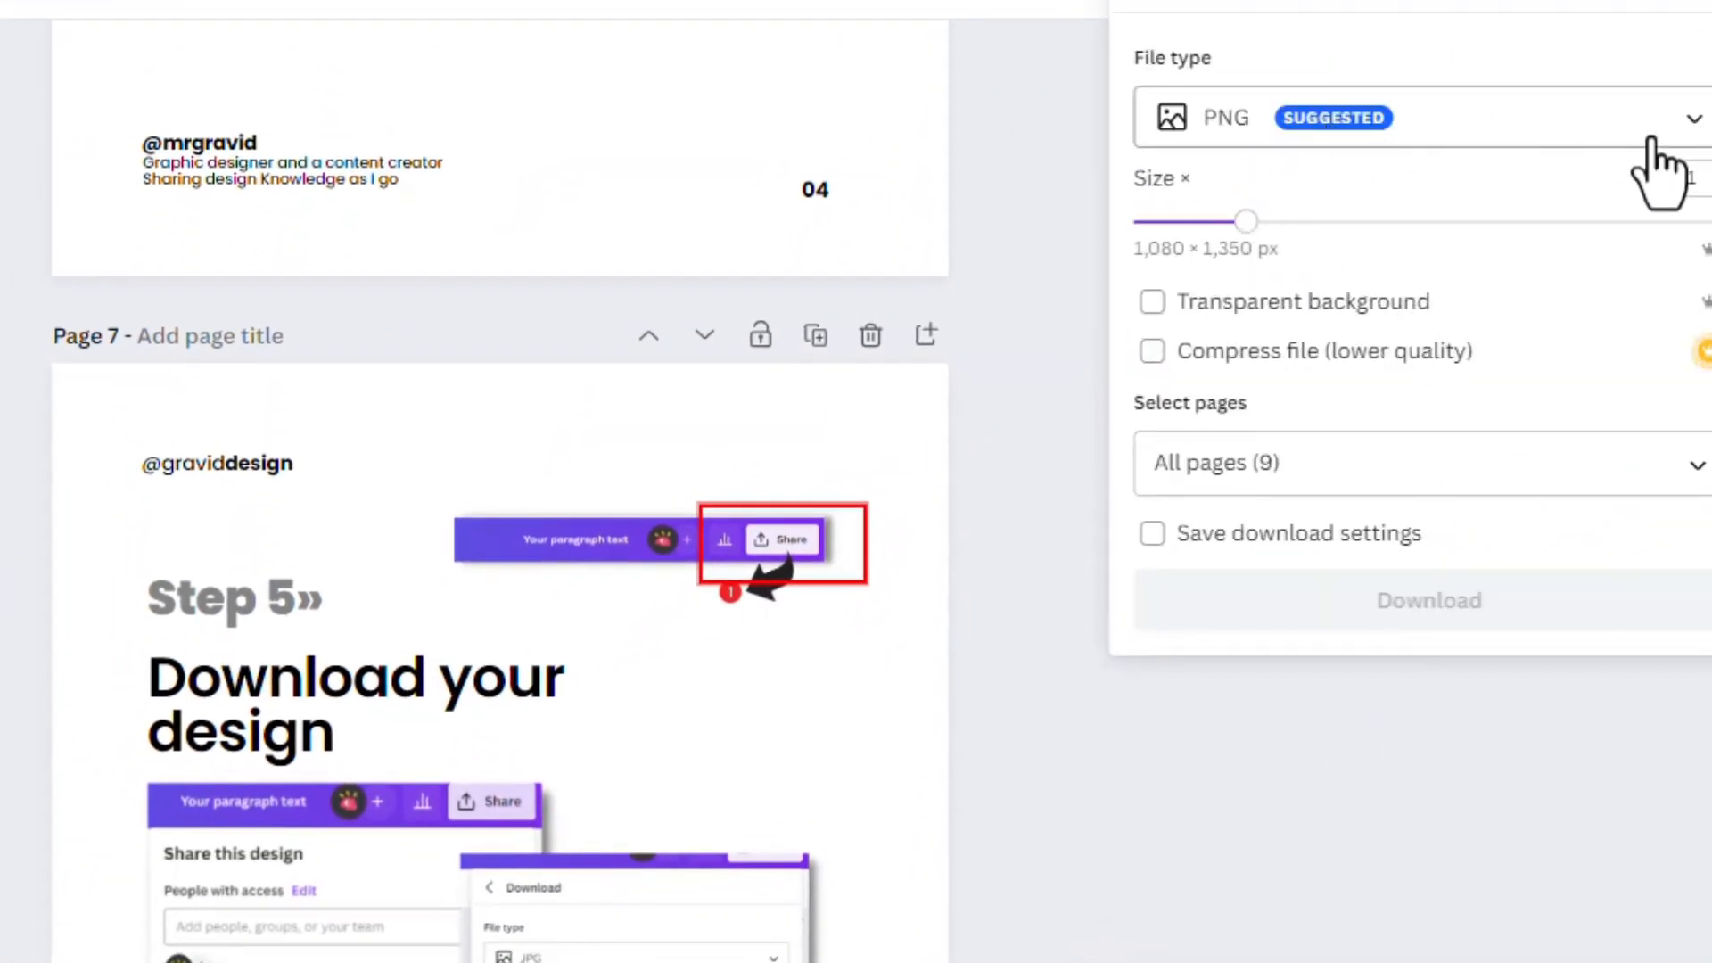
left_click(1685, 133)
left_click(1359, 245)
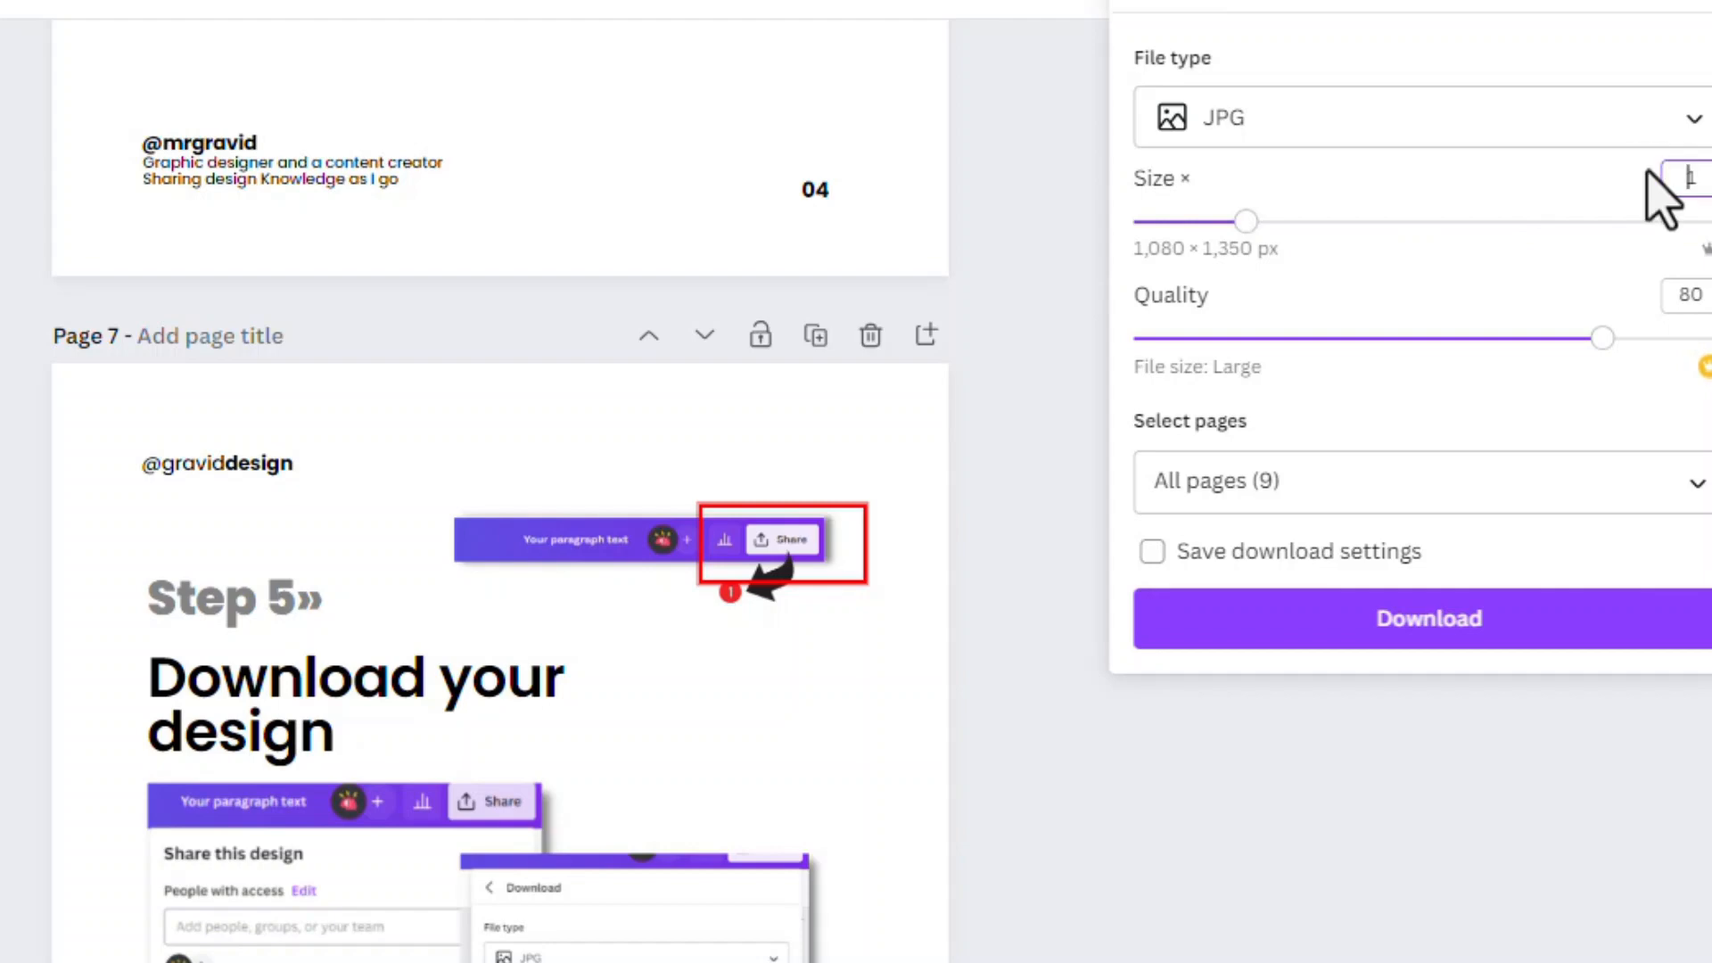
Set the JPG download's size multiplier to 2 and its quality to 100
left_click(1694, 183)
double_click(1694, 181)
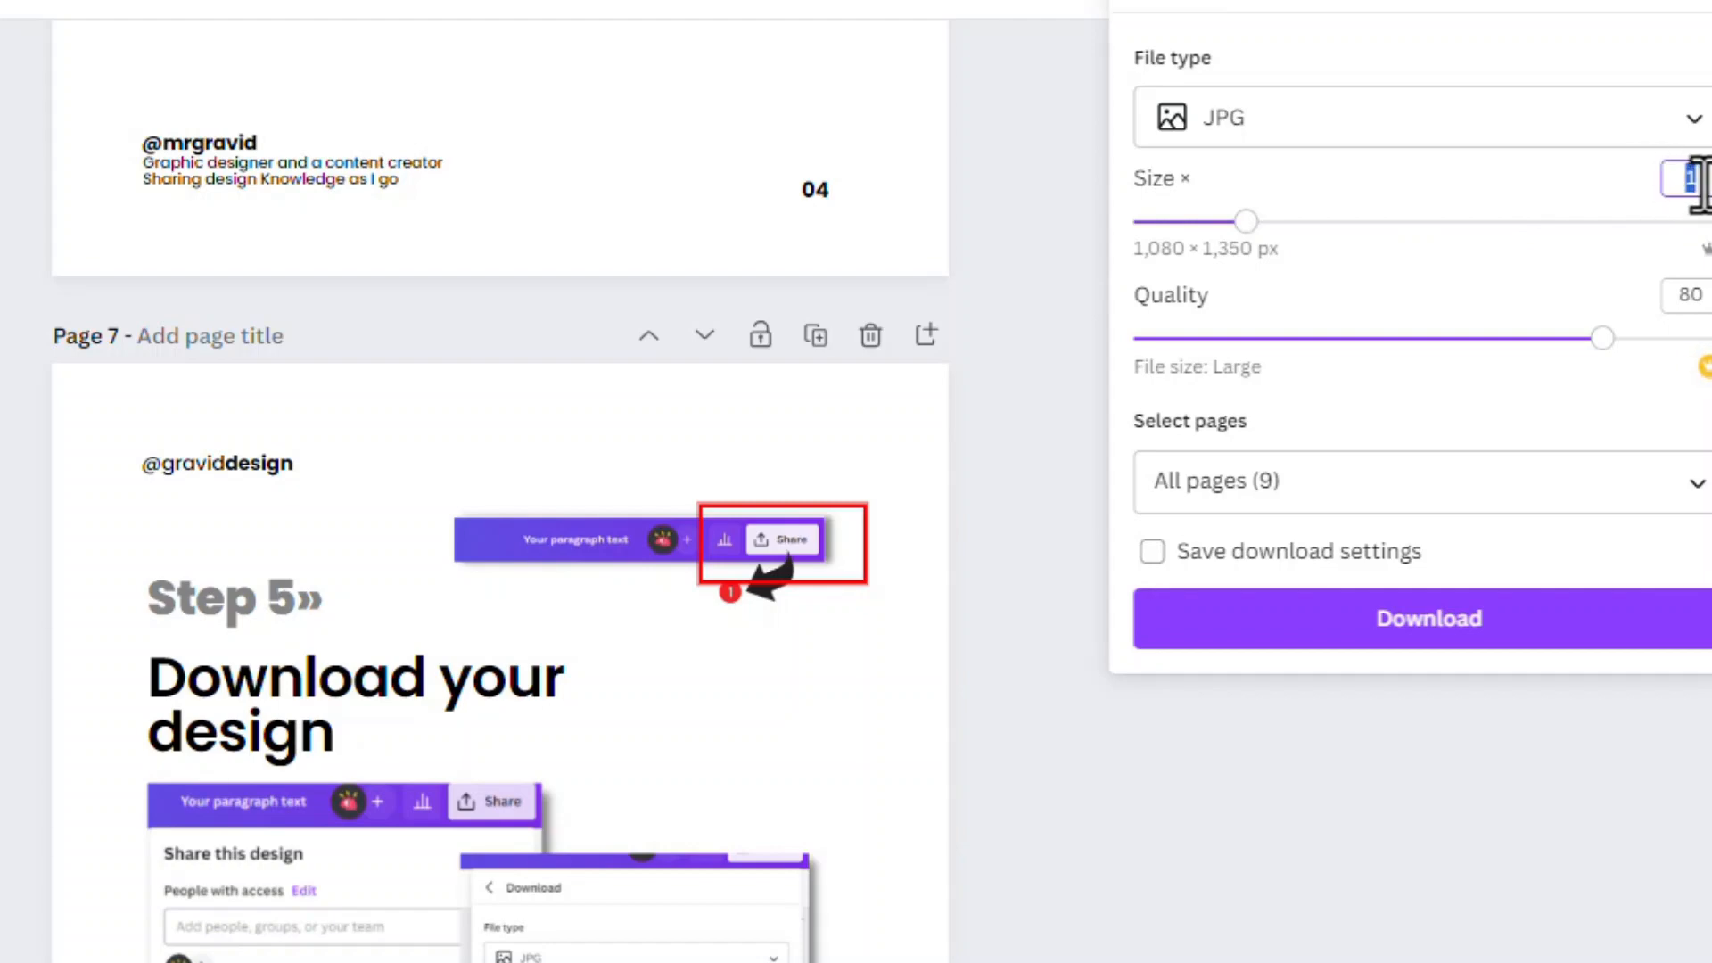
type("2")
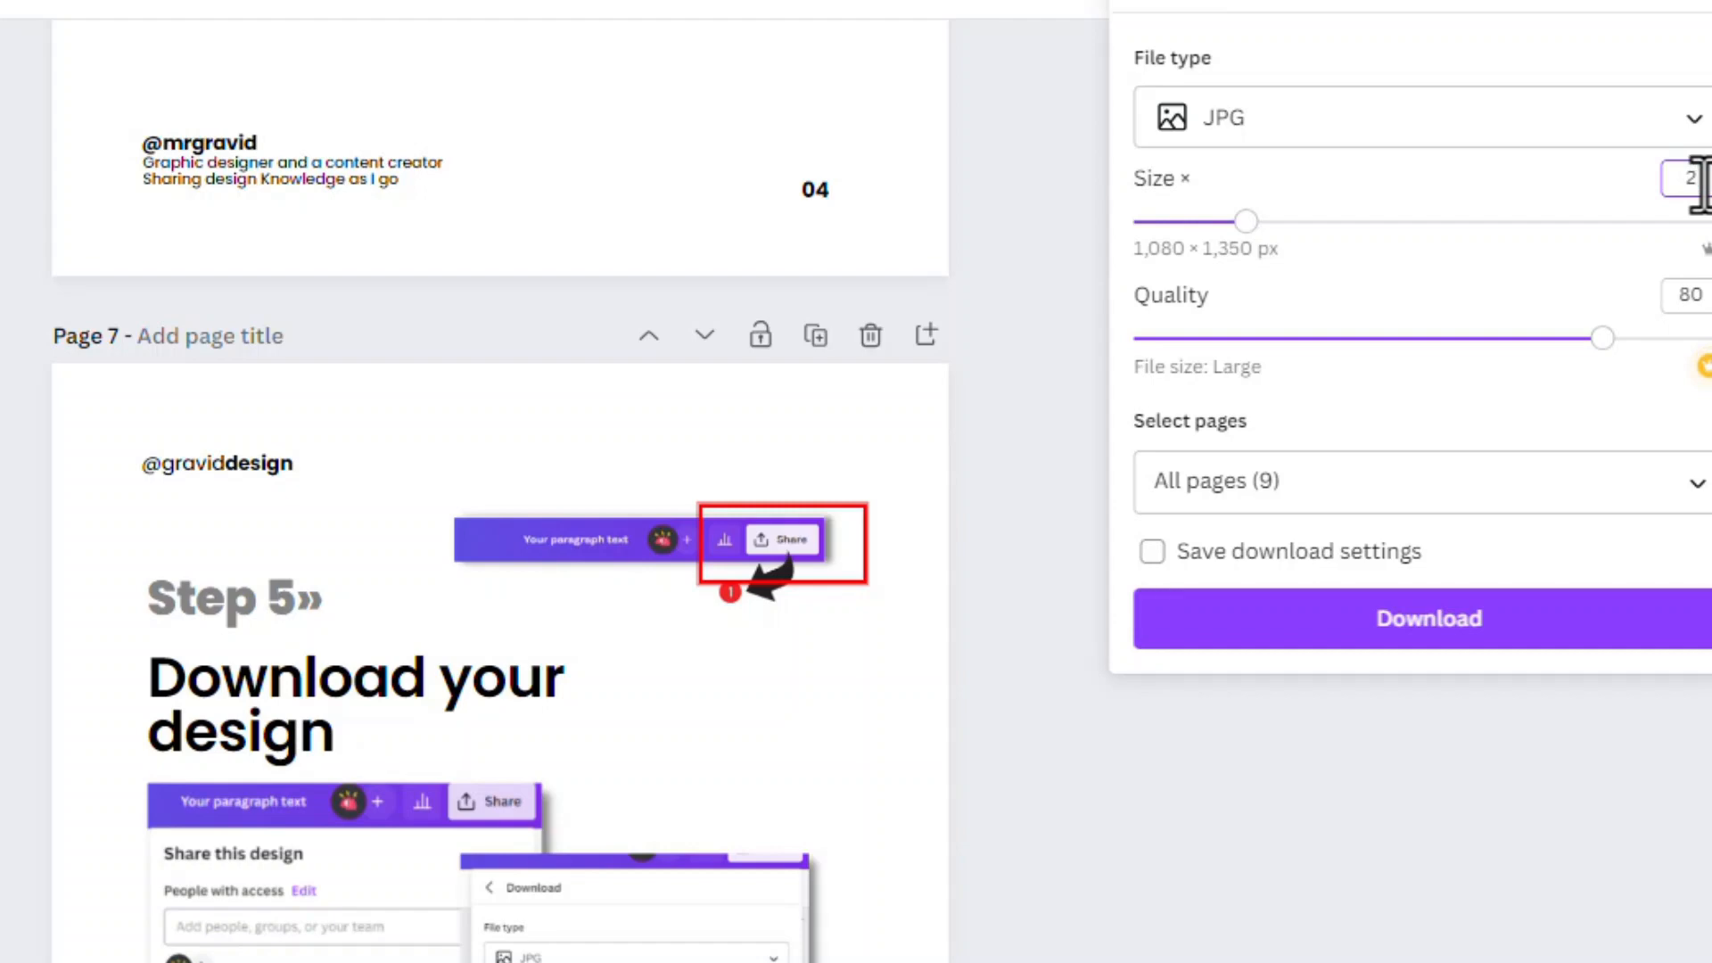
left_click(1497, 210)
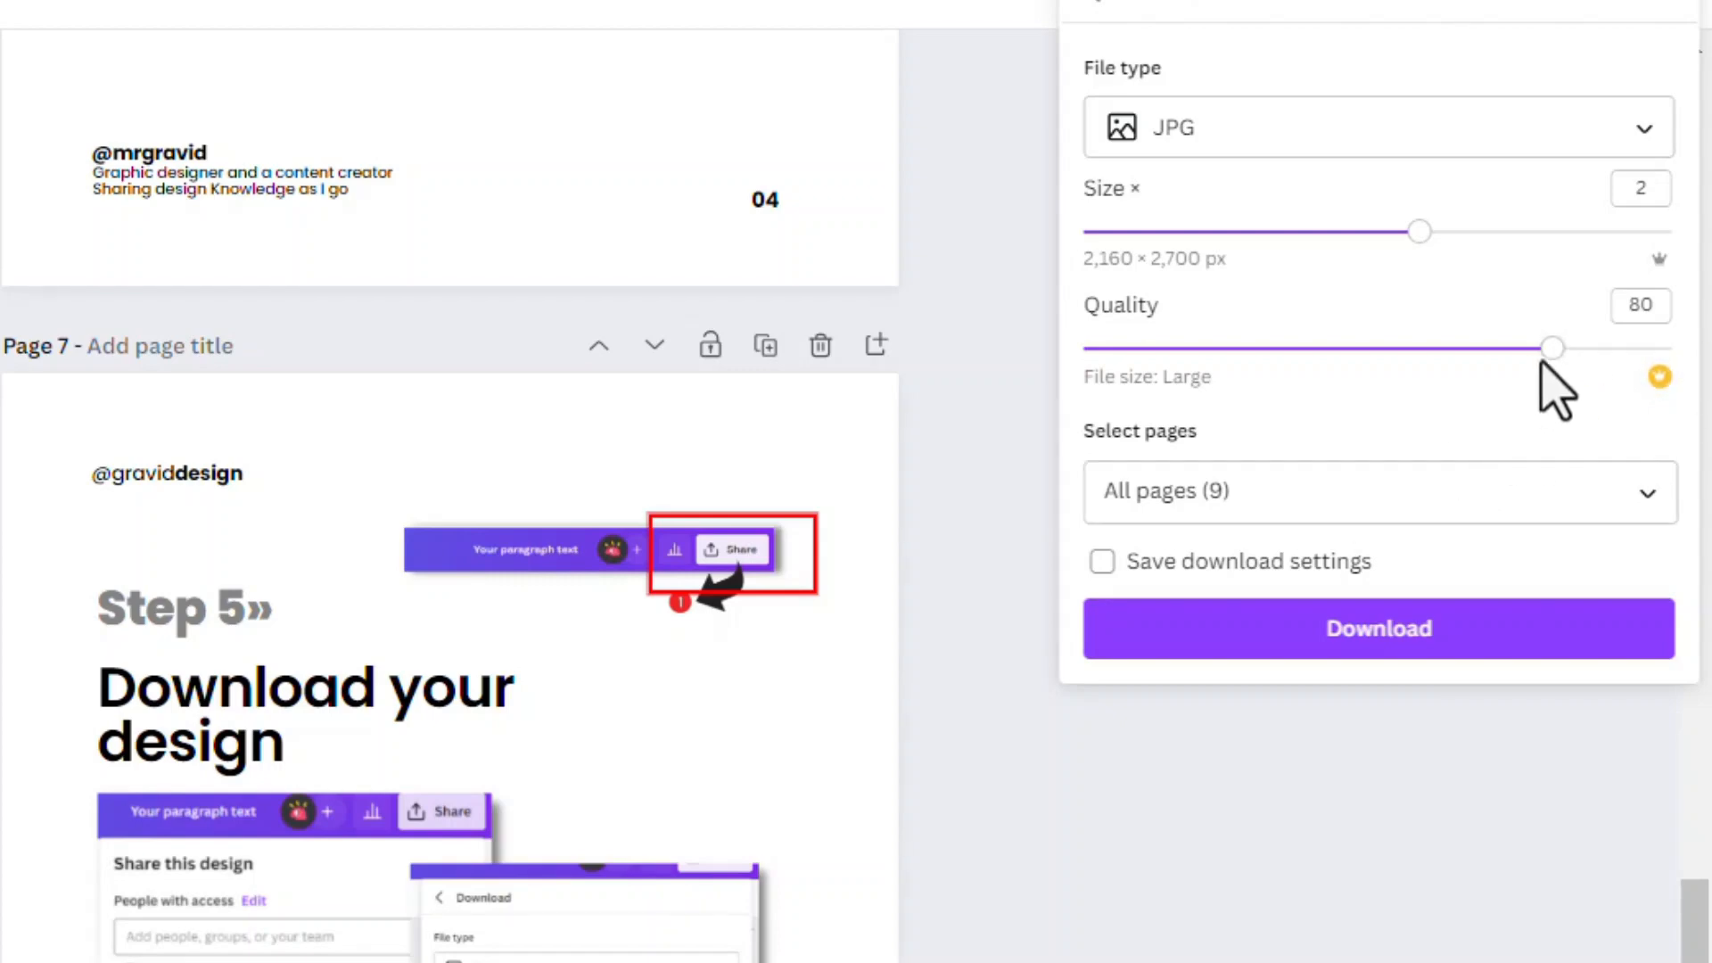
left_click_drag(1552, 347, 1672, 348)
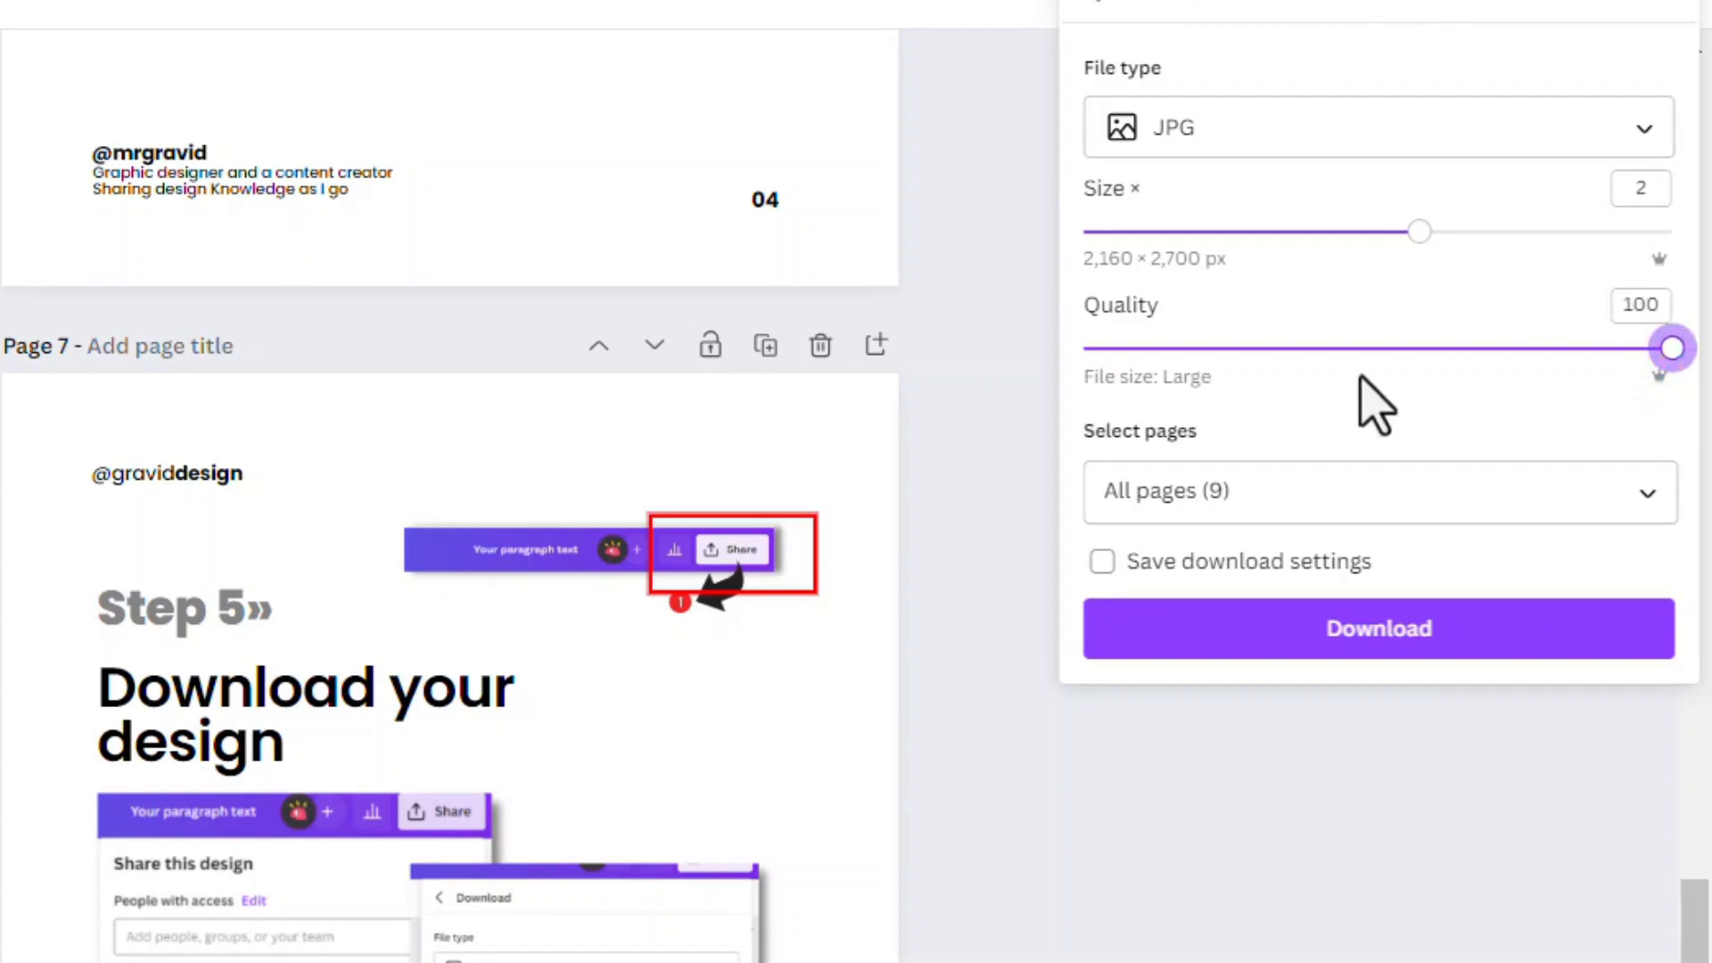
Check the page selection, keep all 9 pages included, and download the carousel
left_click(1657, 495)
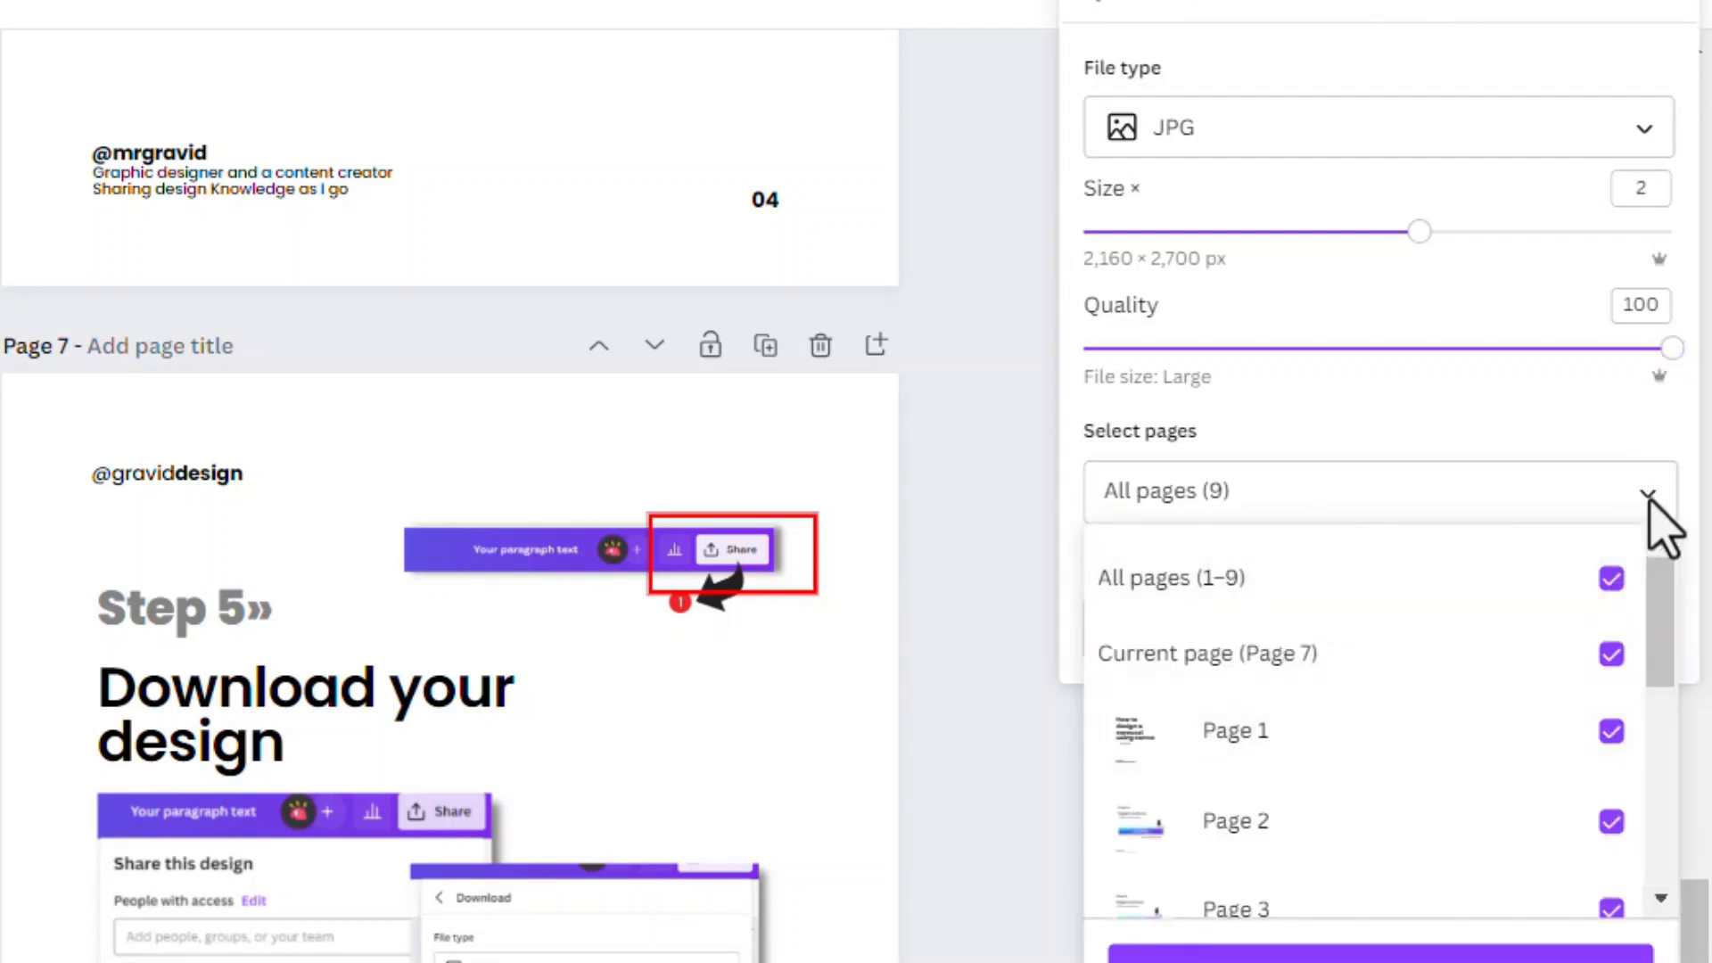
left_click(1648, 504)
left_click(1288, 634)
scroll(1406, 581, "down", 5)
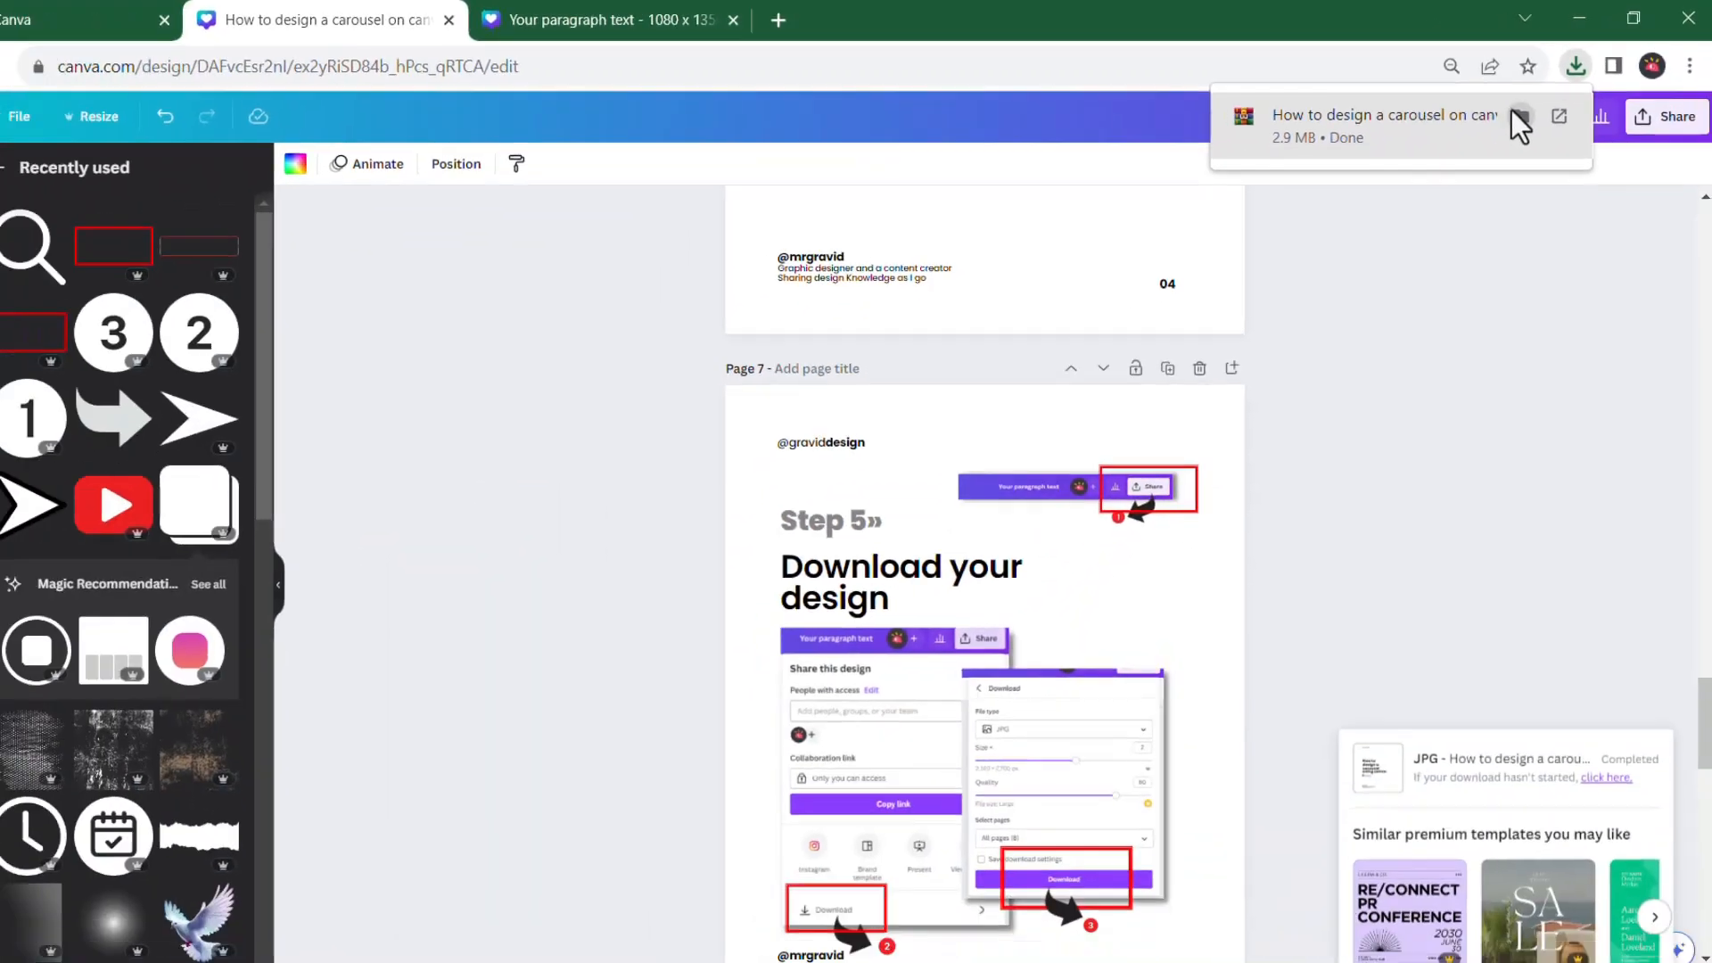
Show the downloaded zip in File Explorer and extract it to its own "How to design a carousel on canva" folder
left_click(1442, 185)
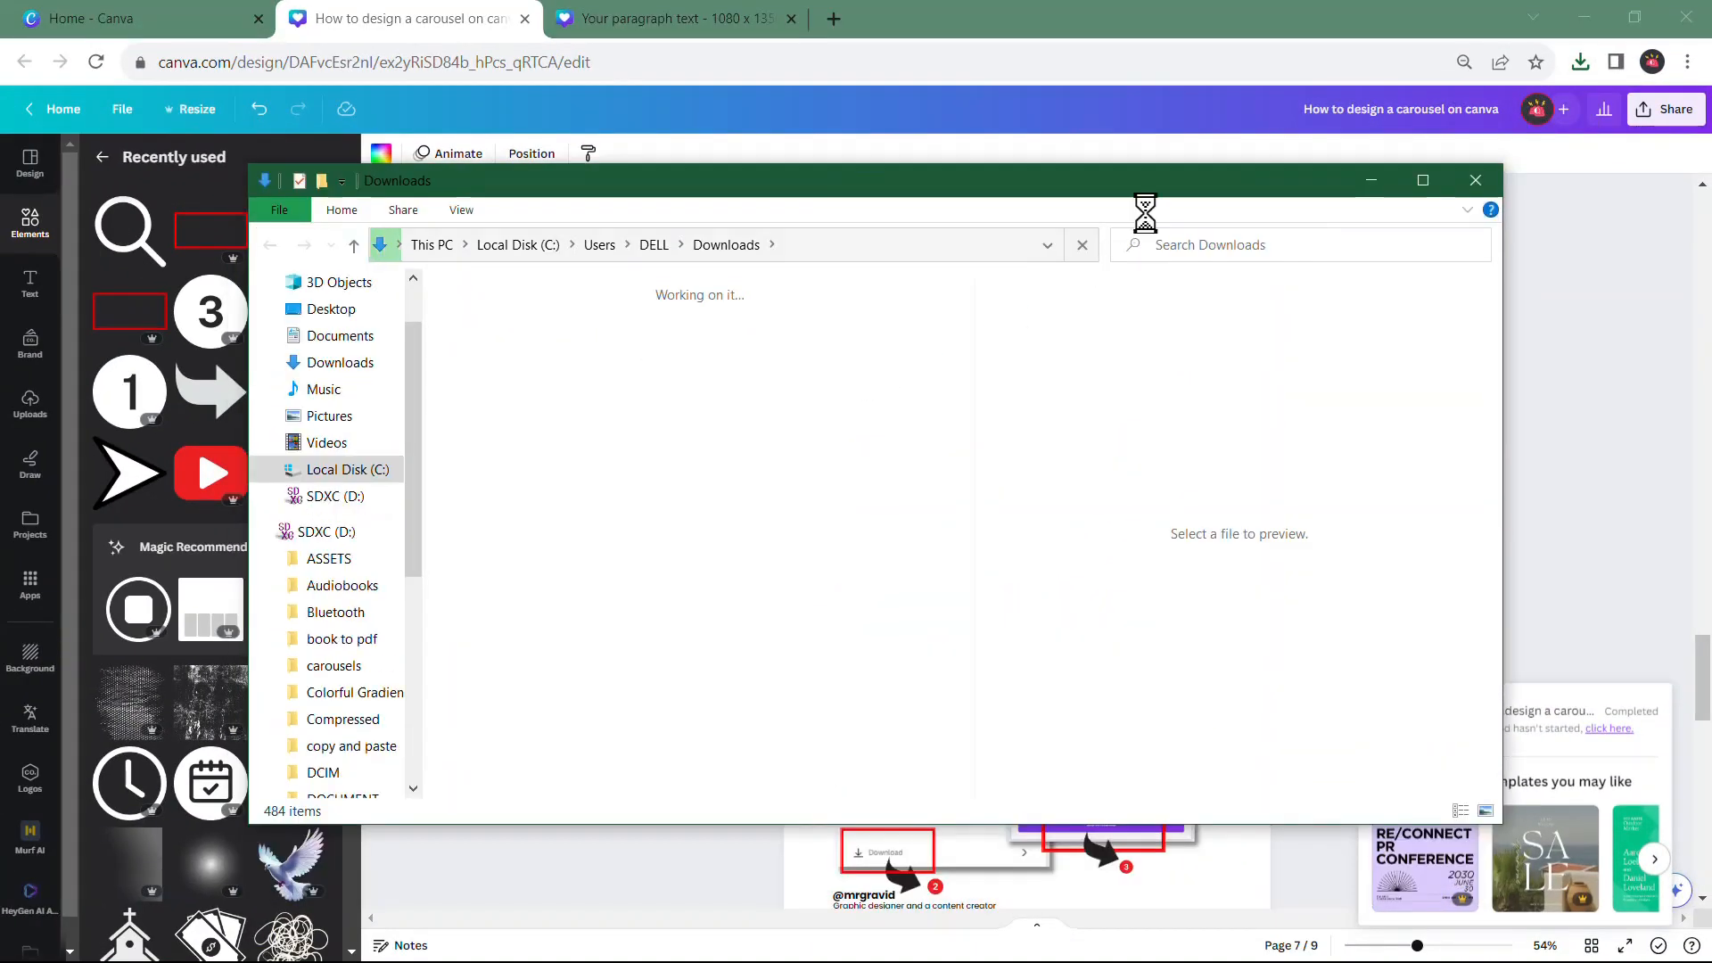
left_click(1423, 181)
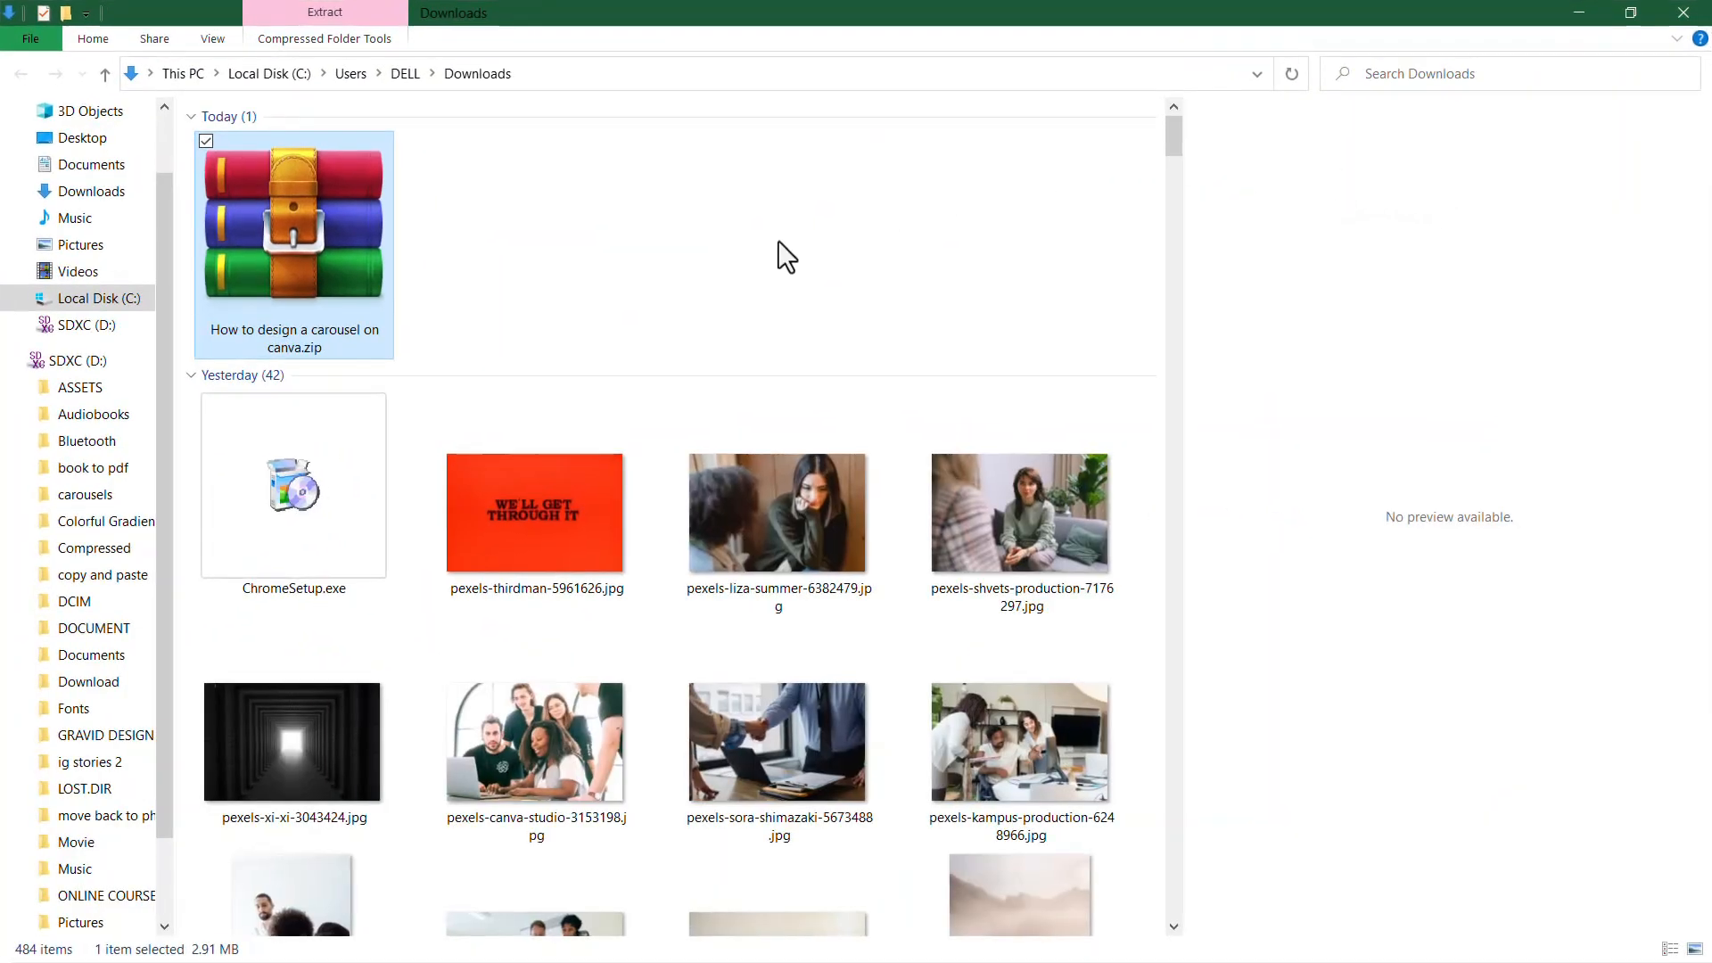
right_click(286, 290)
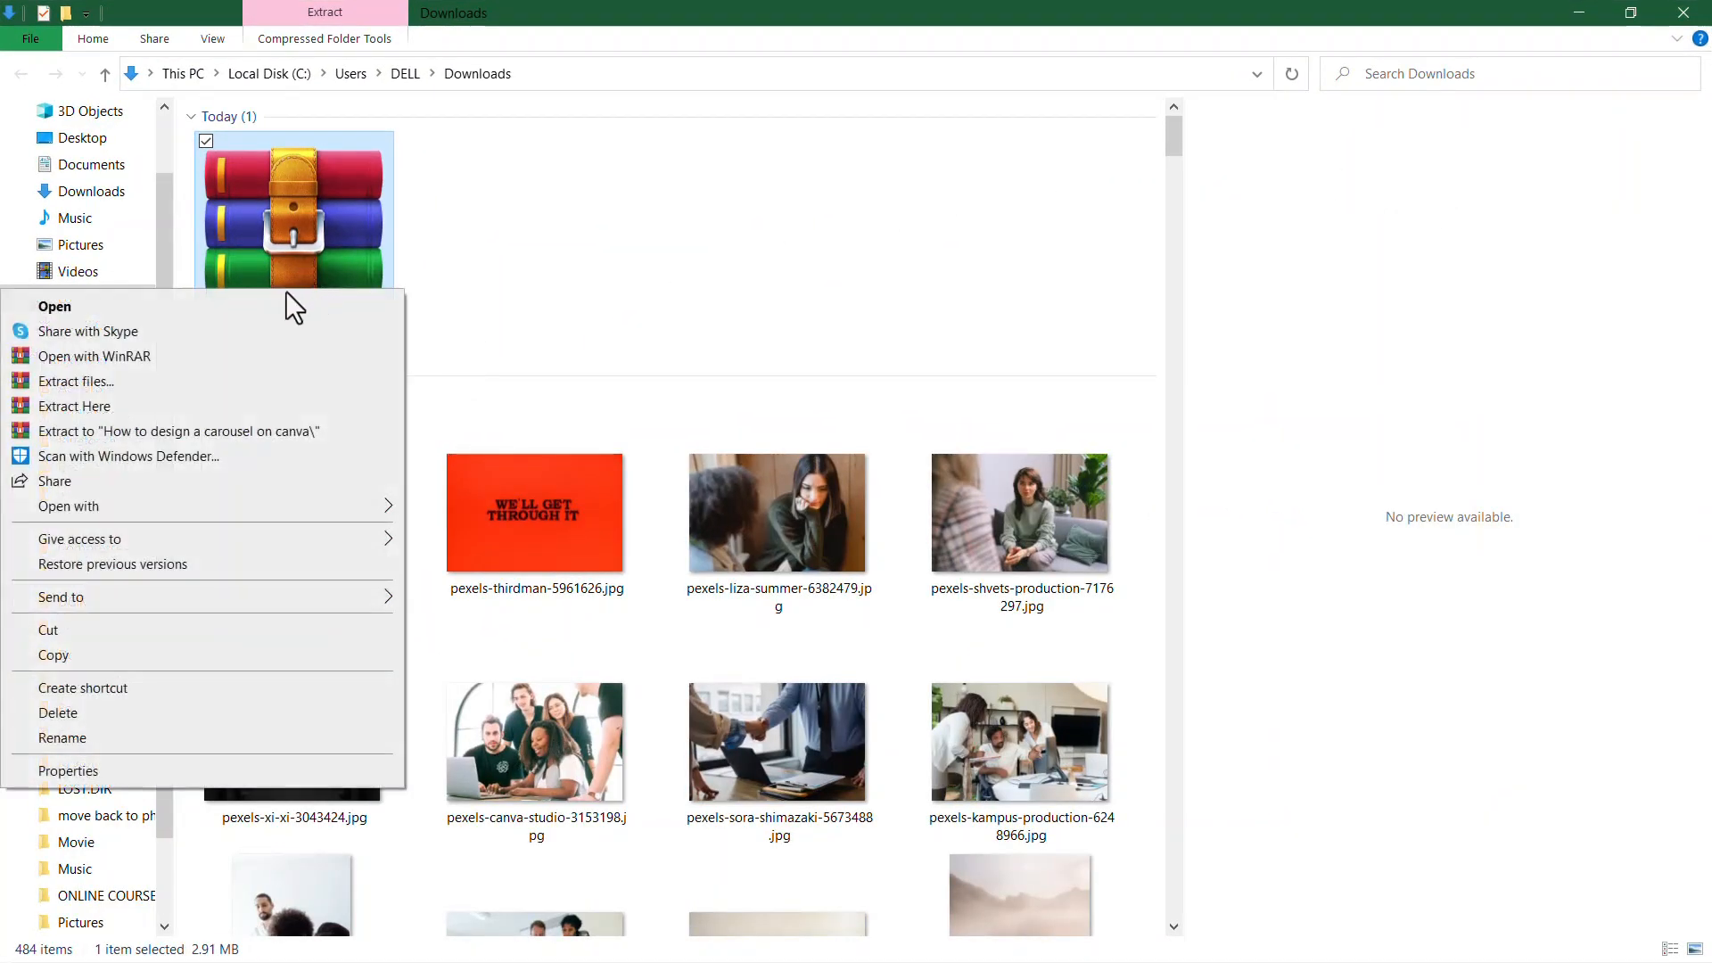
left_click(196, 434)
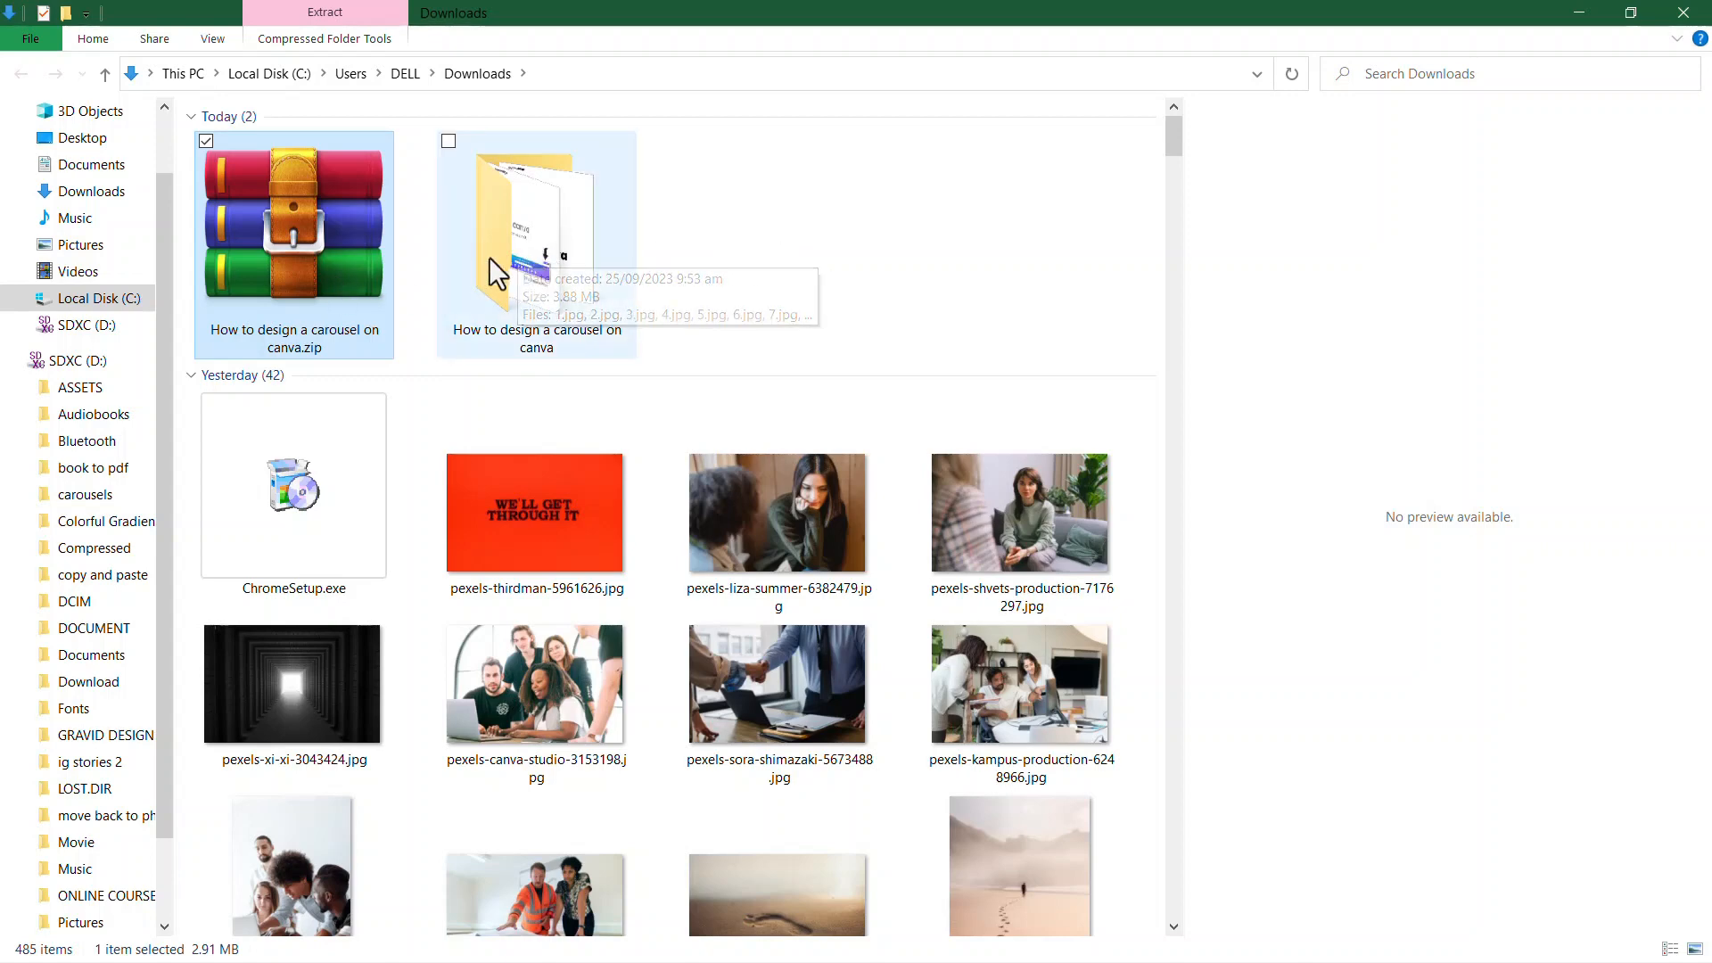
Delete the "How to design a carousel on canva.zip" archive from Downloads, keeping the extracted folder
left_click(730, 250)
left_click(370, 256)
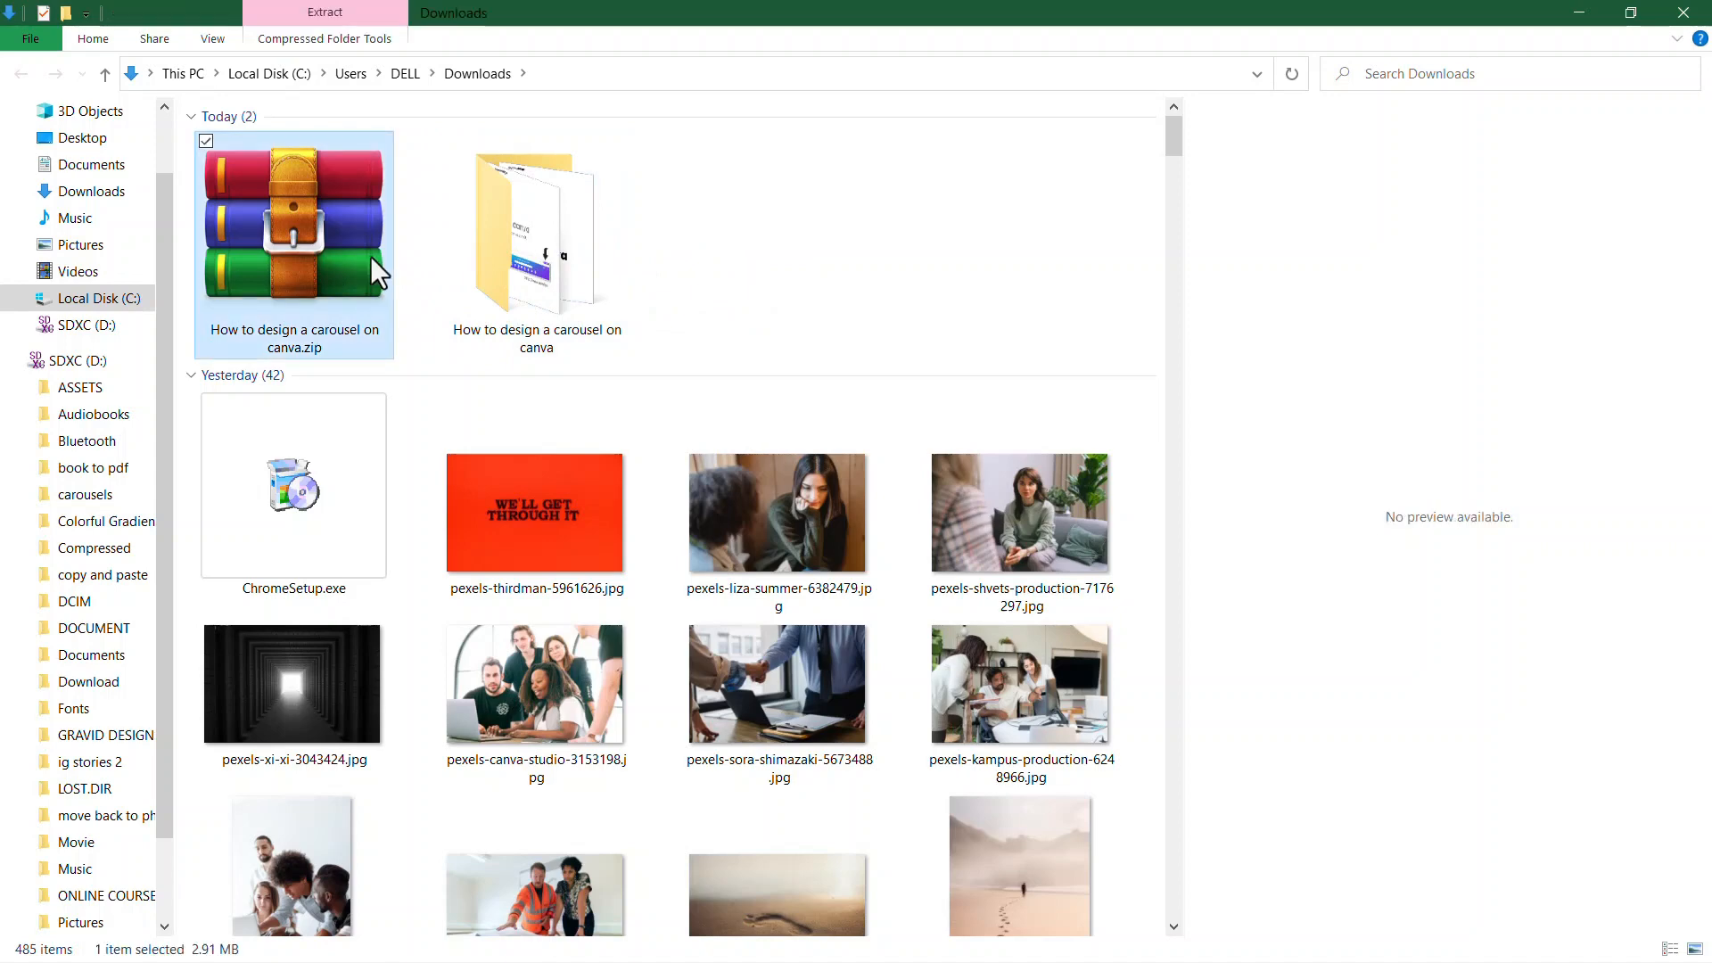
key("Delete")
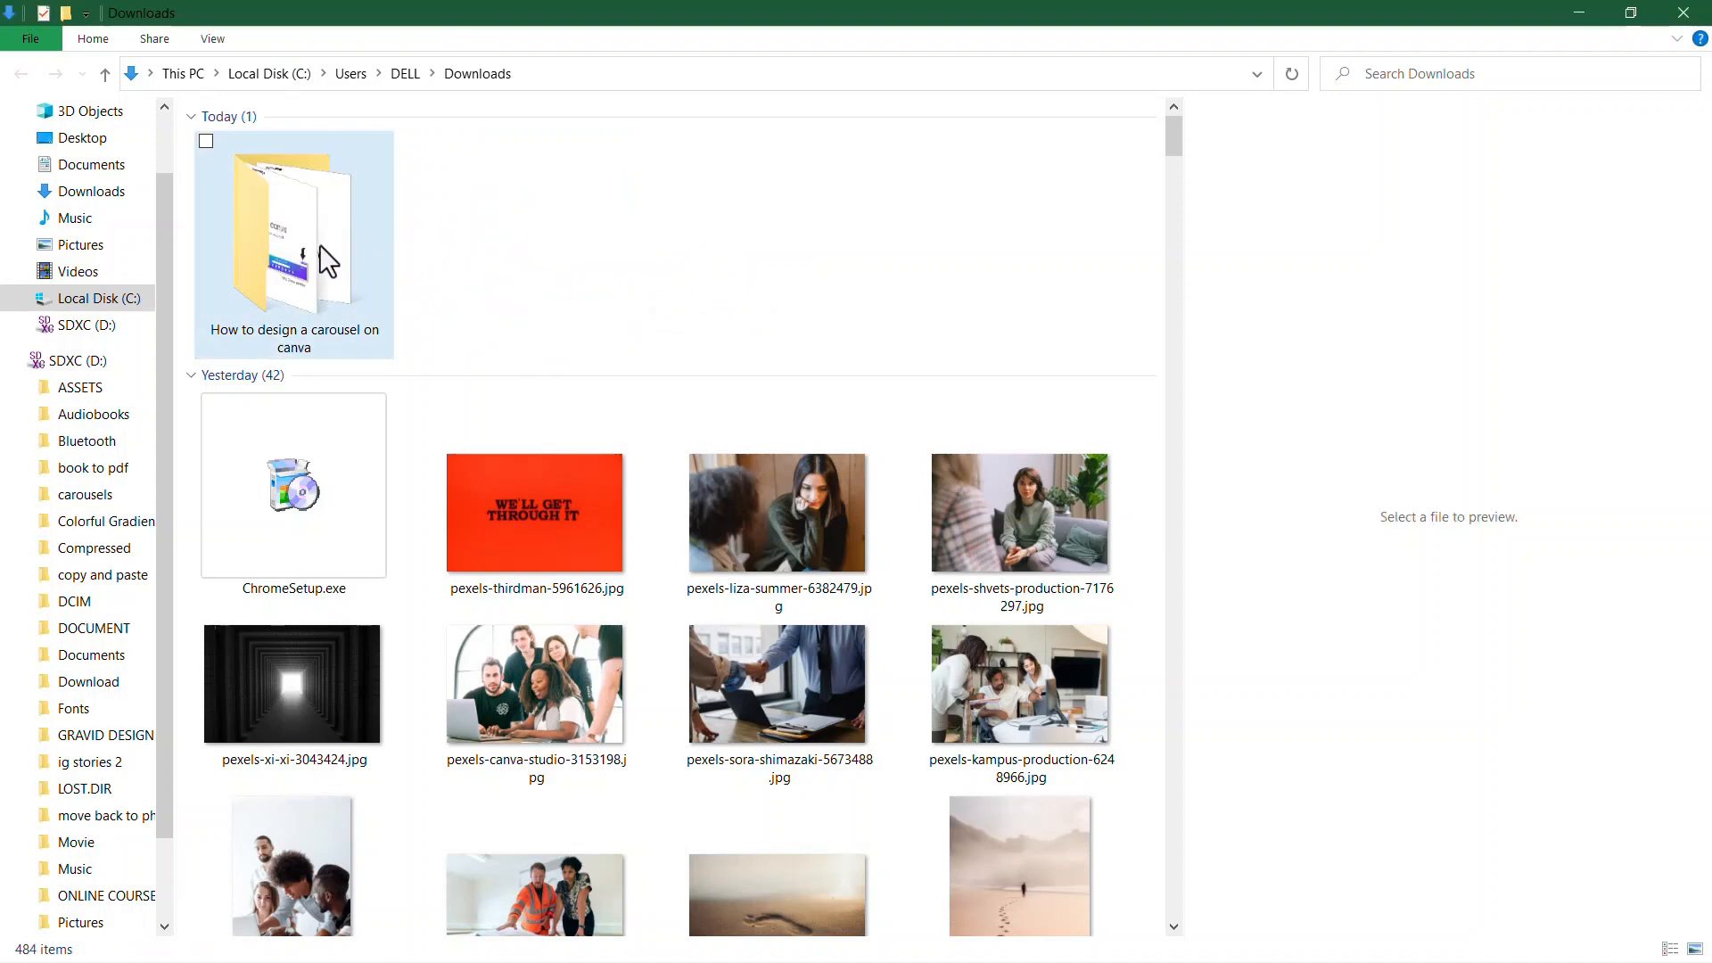
Open the extracted "How to design a carousel on canva" folder and preview 1.jpg through 4.jpg one by one
double_click(319, 245)
left_click(289, 174)
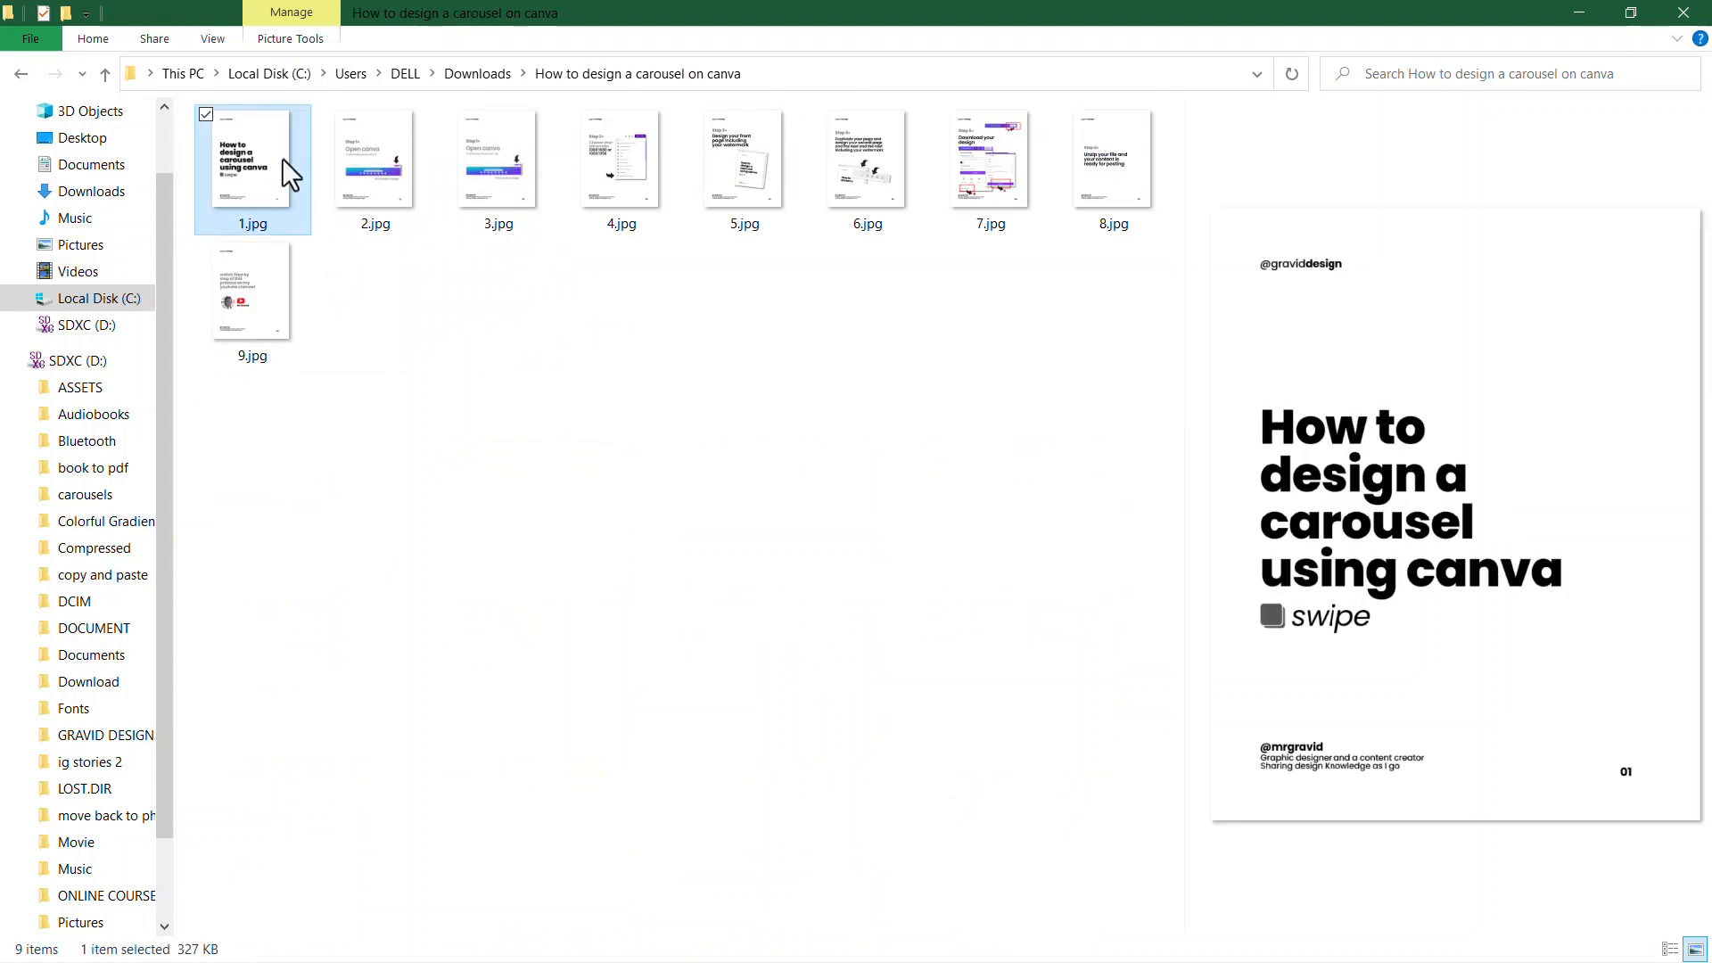
left_click(374, 159)
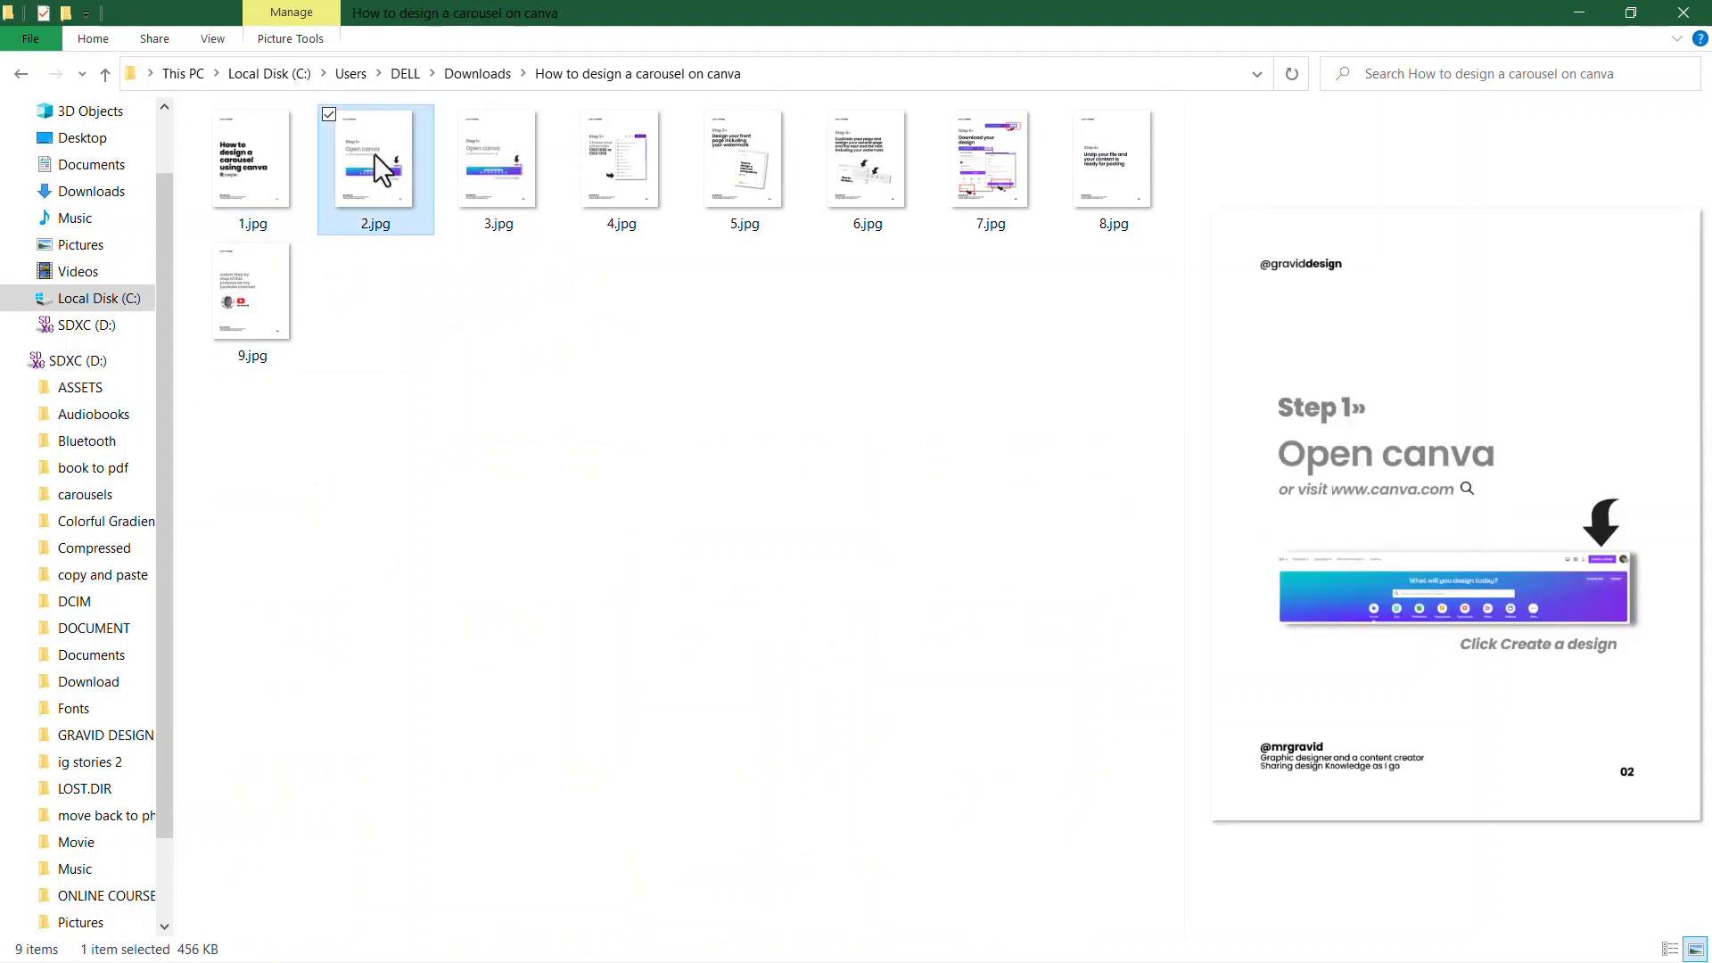
left_click(502, 183)
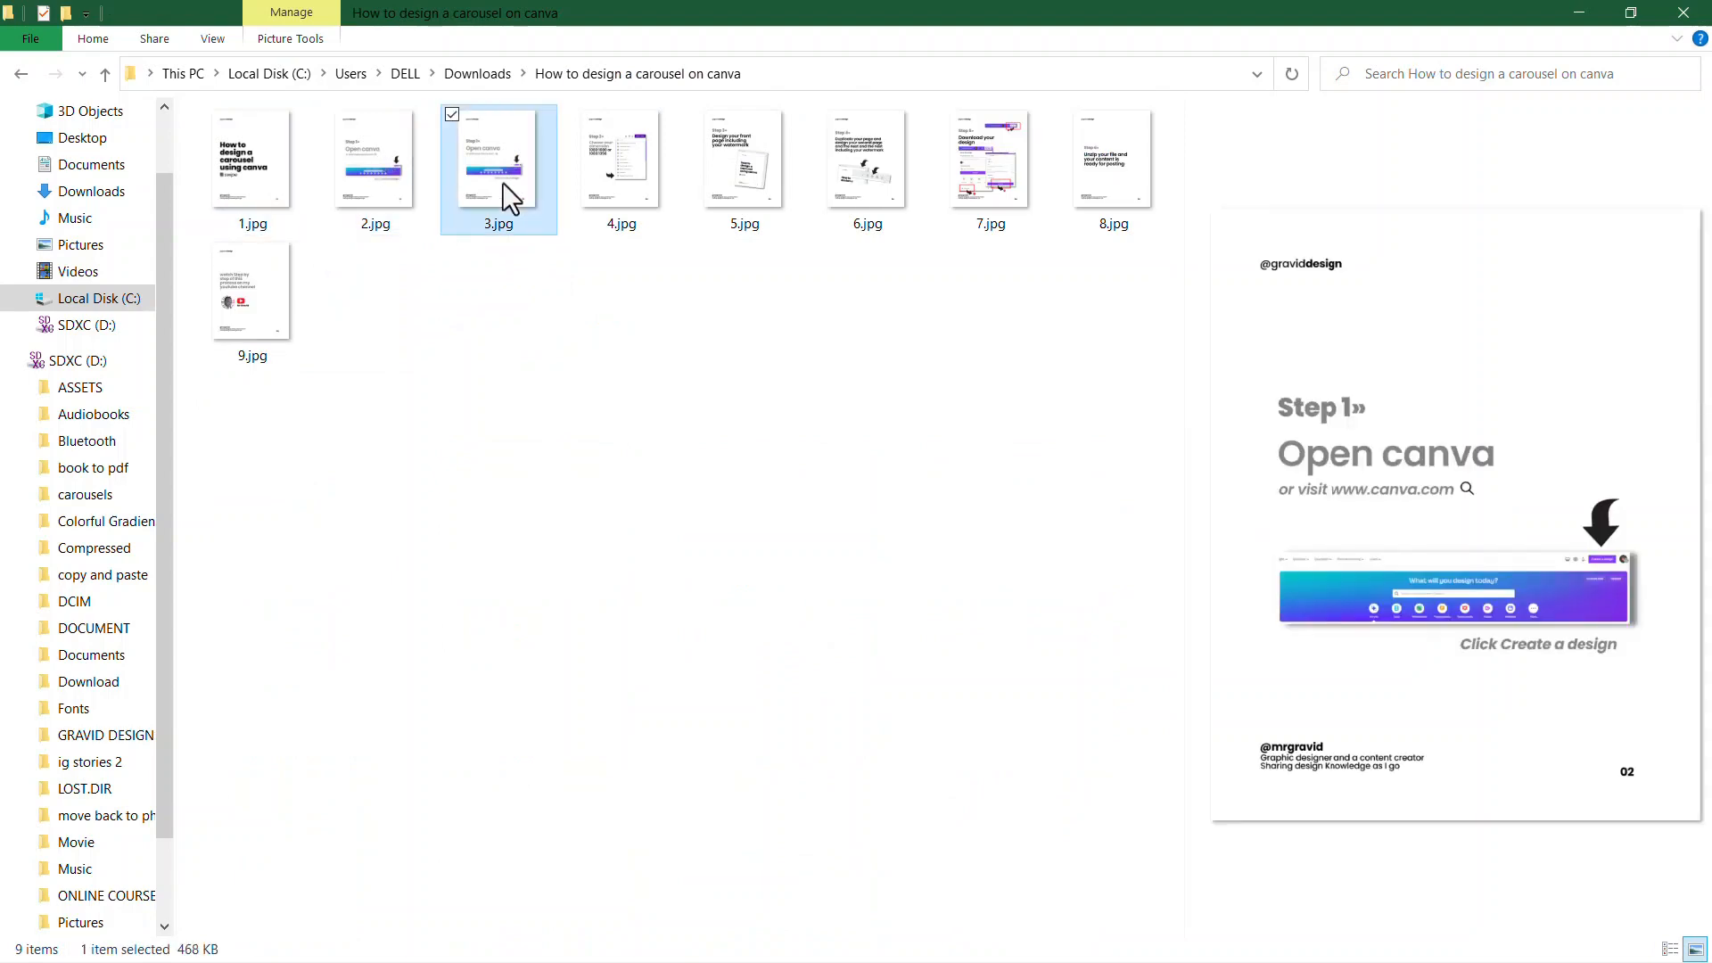
left_click(600, 189)
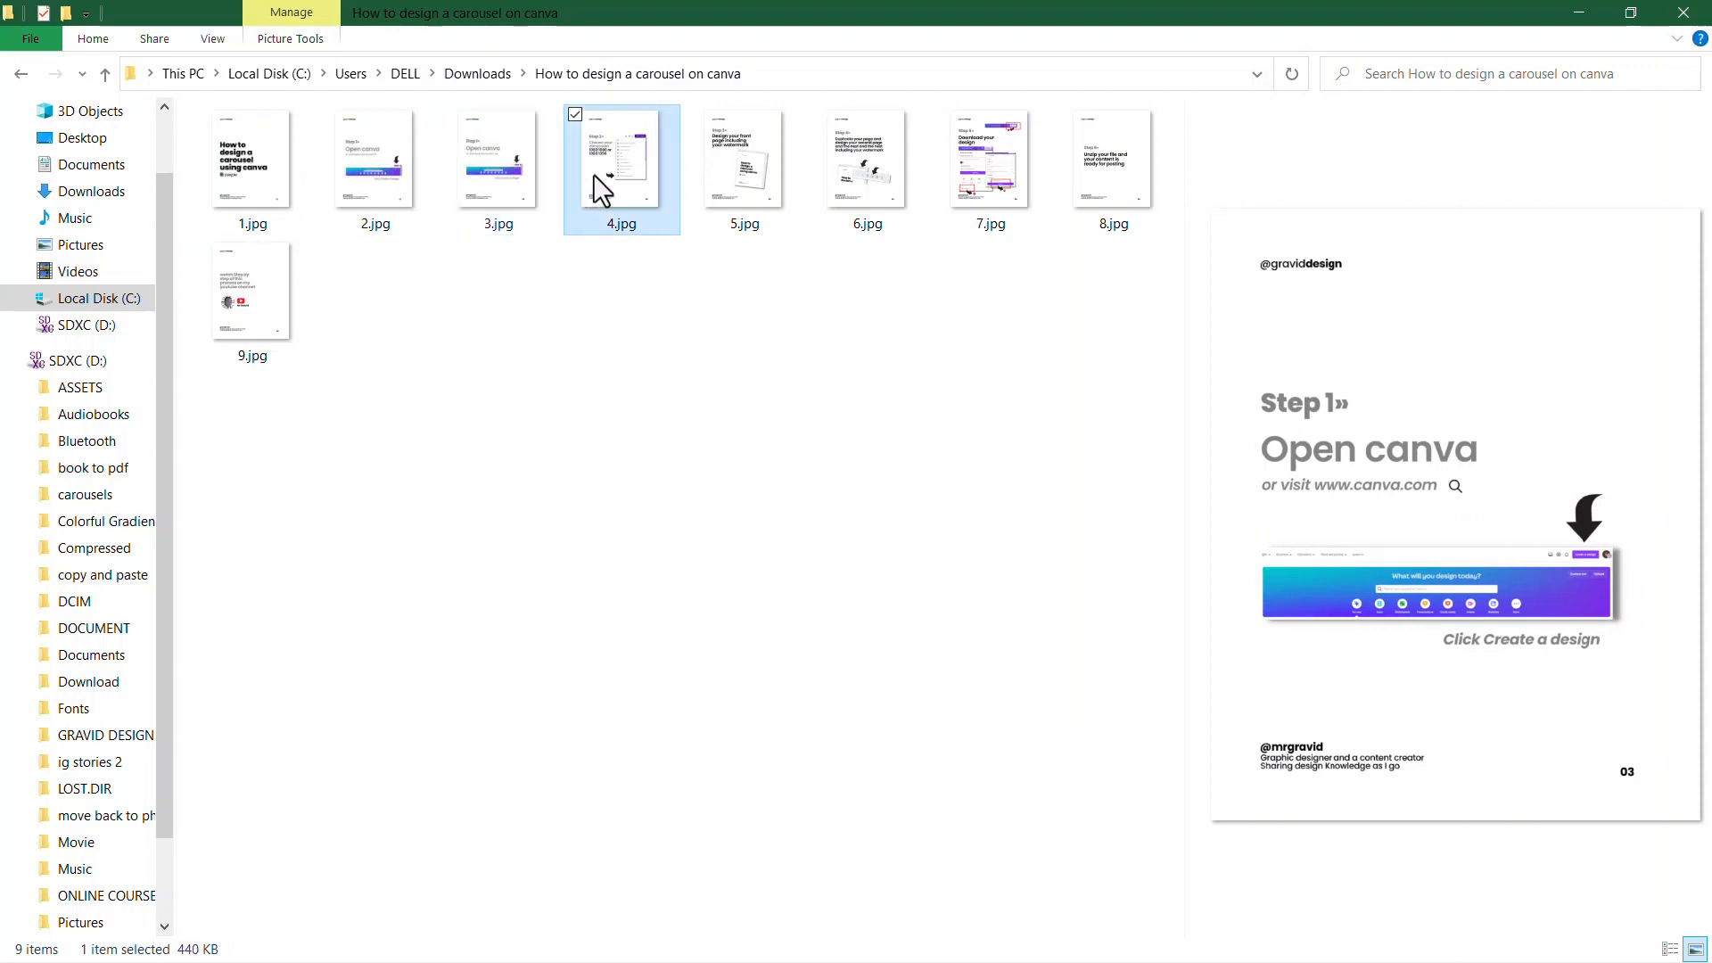
View the carousel images full size from 1.jpg through 9.jpg, go back to 7.jpg, and close the image viewer
left_click(286, 169)
double_click(286, 169)
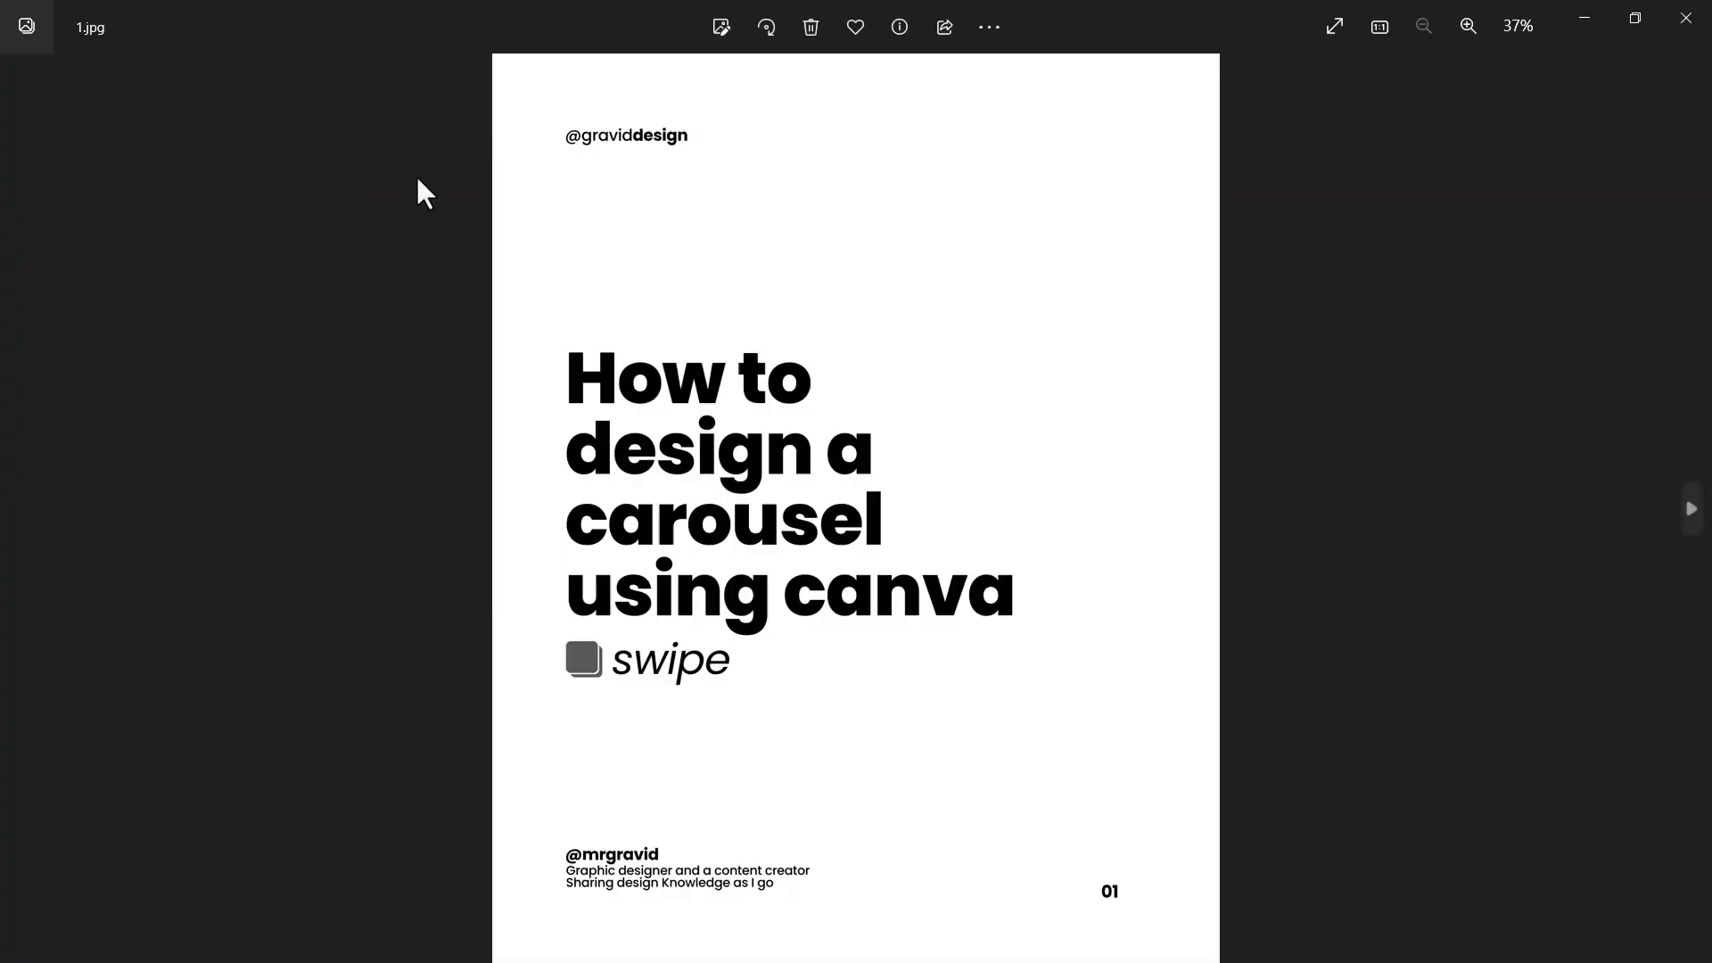
left_click(1692, 510)
left_click(1692, 510)
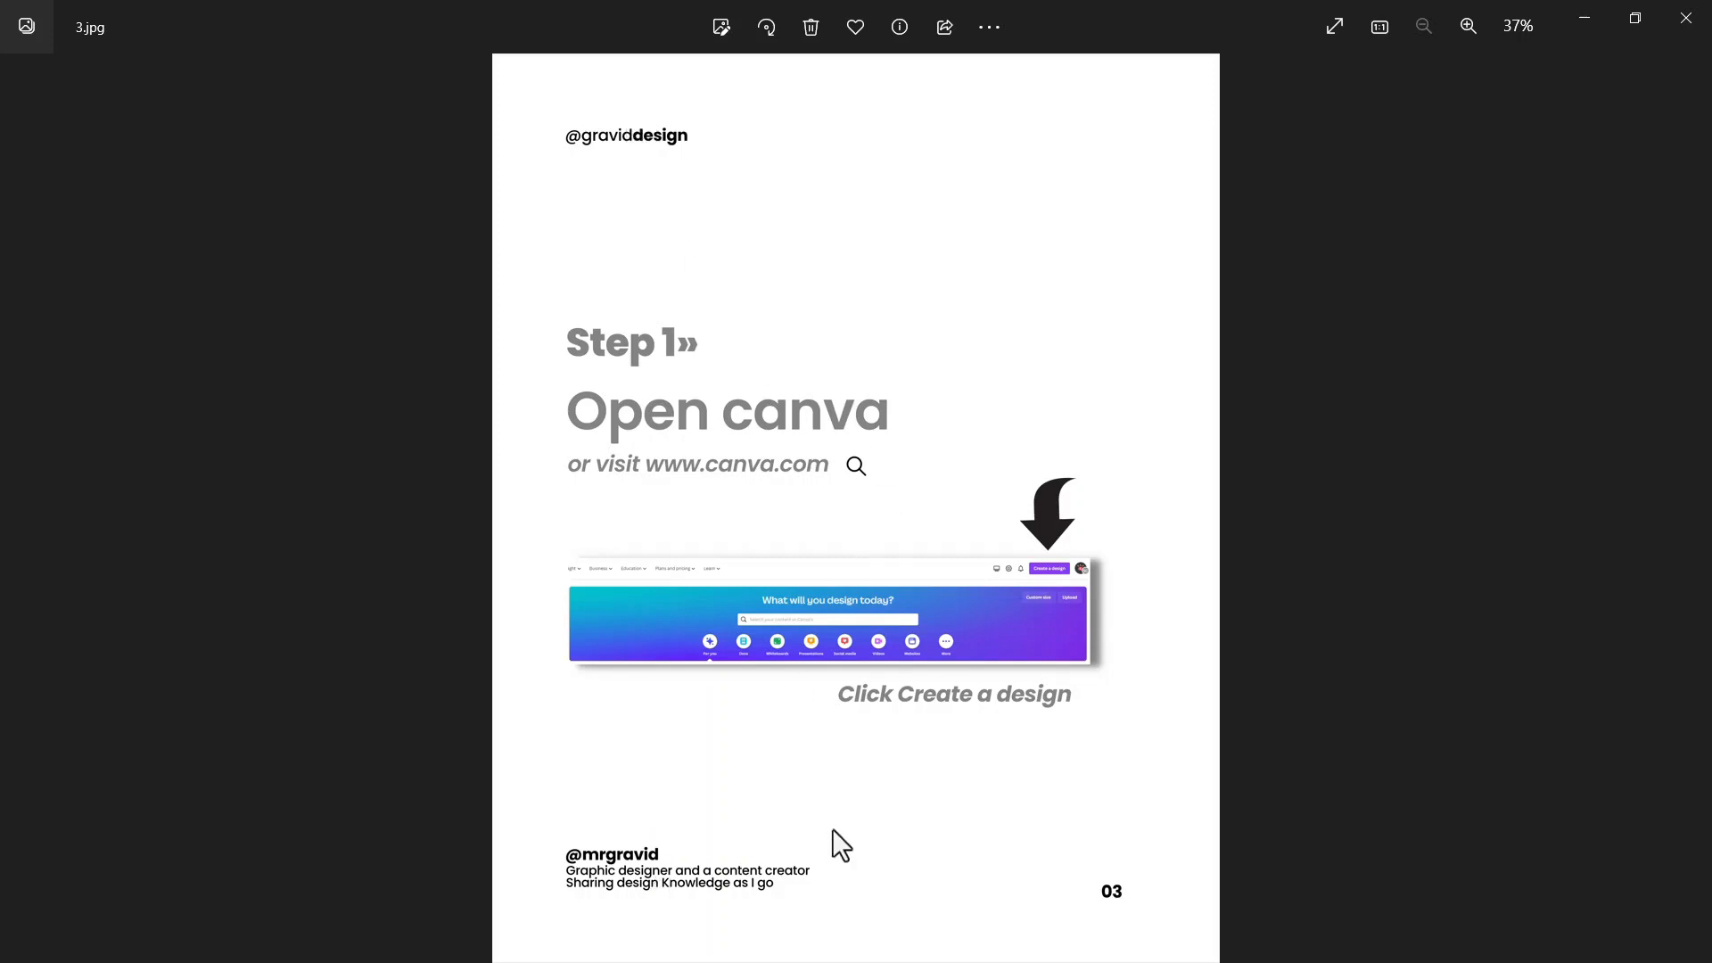
left_click(1693, 508)
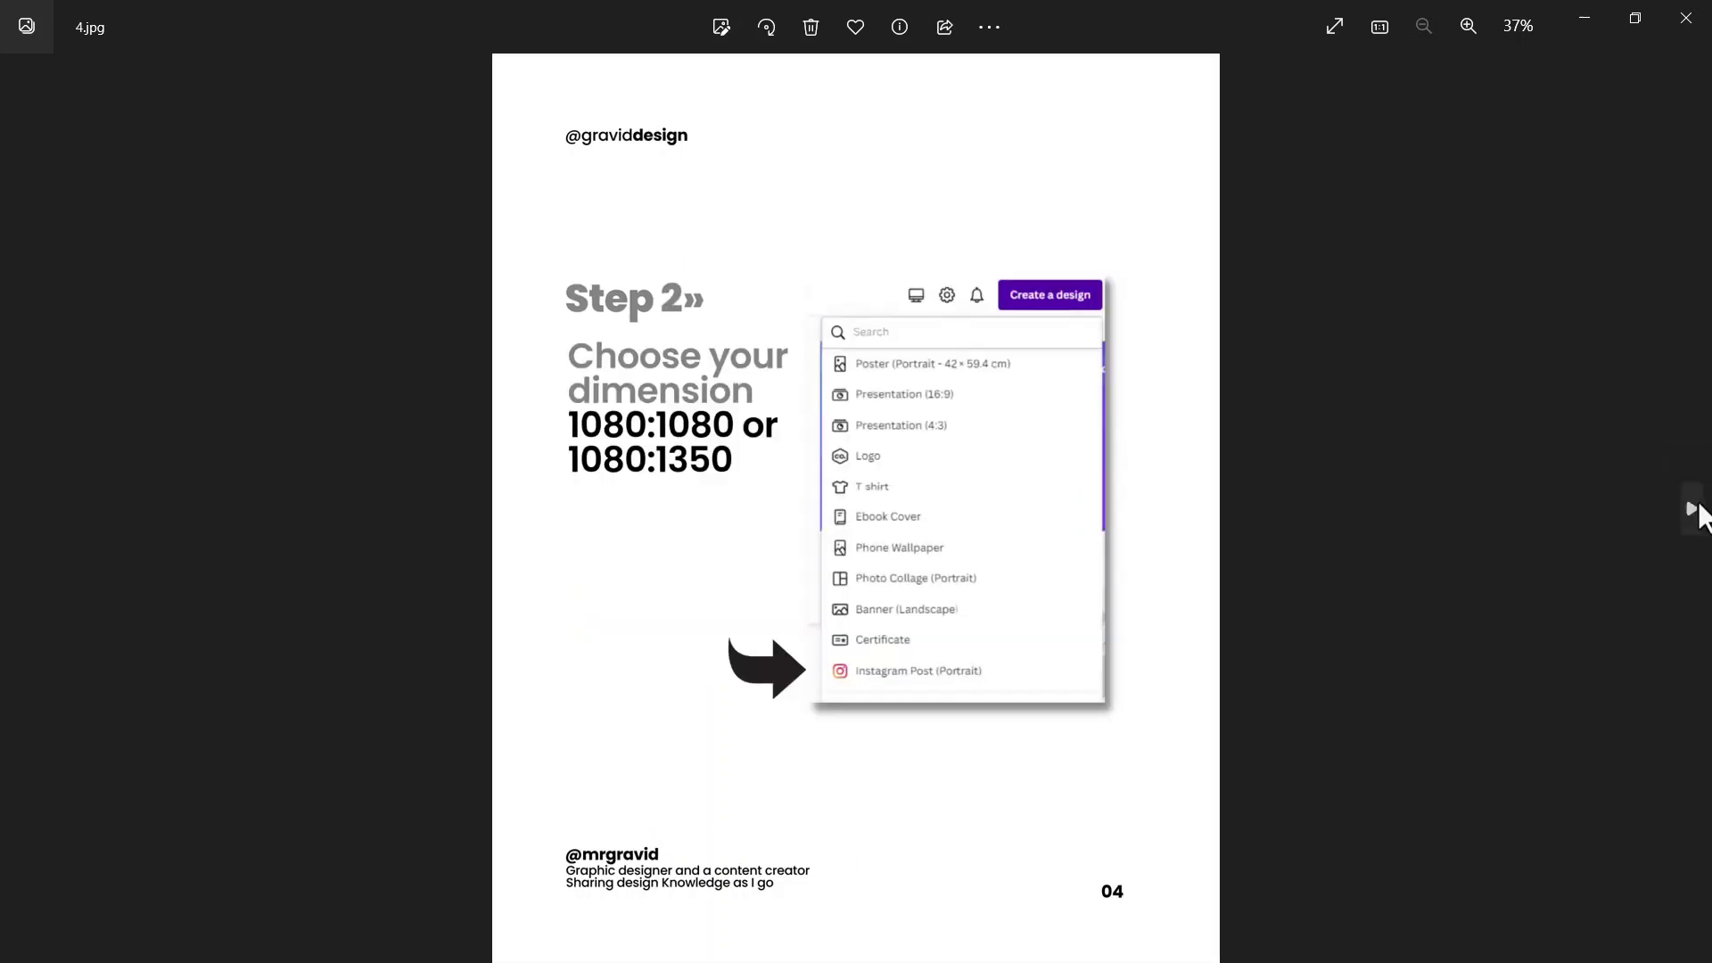
left_click(1693, 508)
left_click(1693, 508)
left_click(1693, 508)
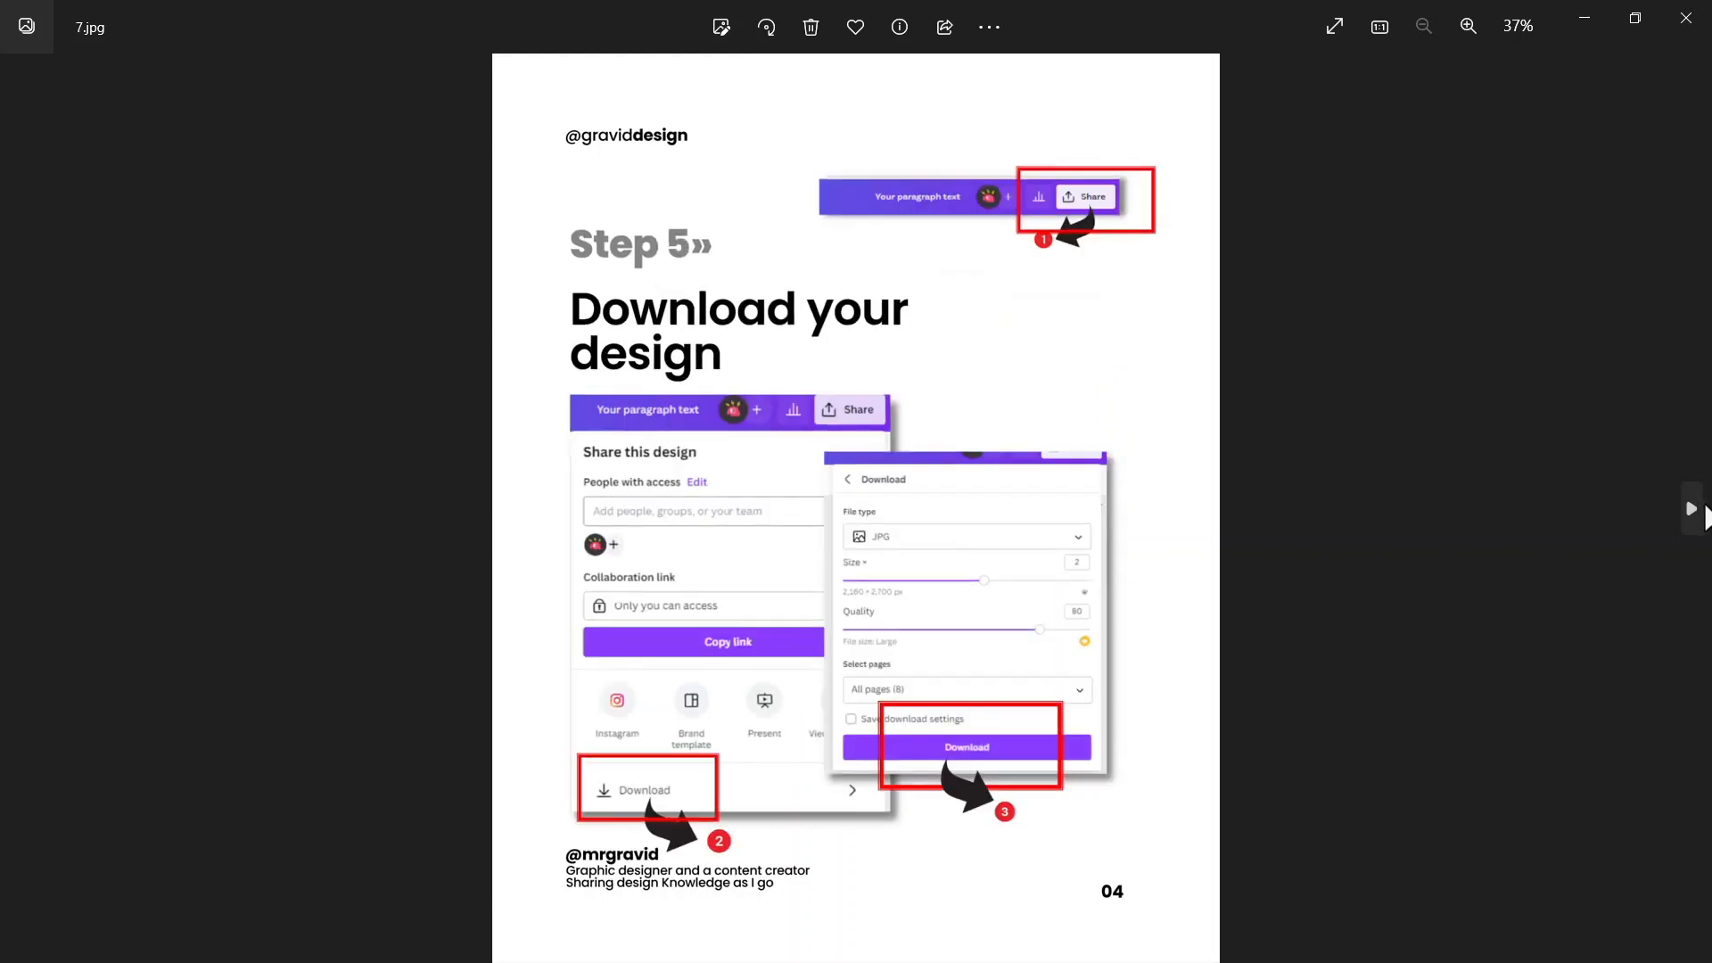
left_click(1693, 508)
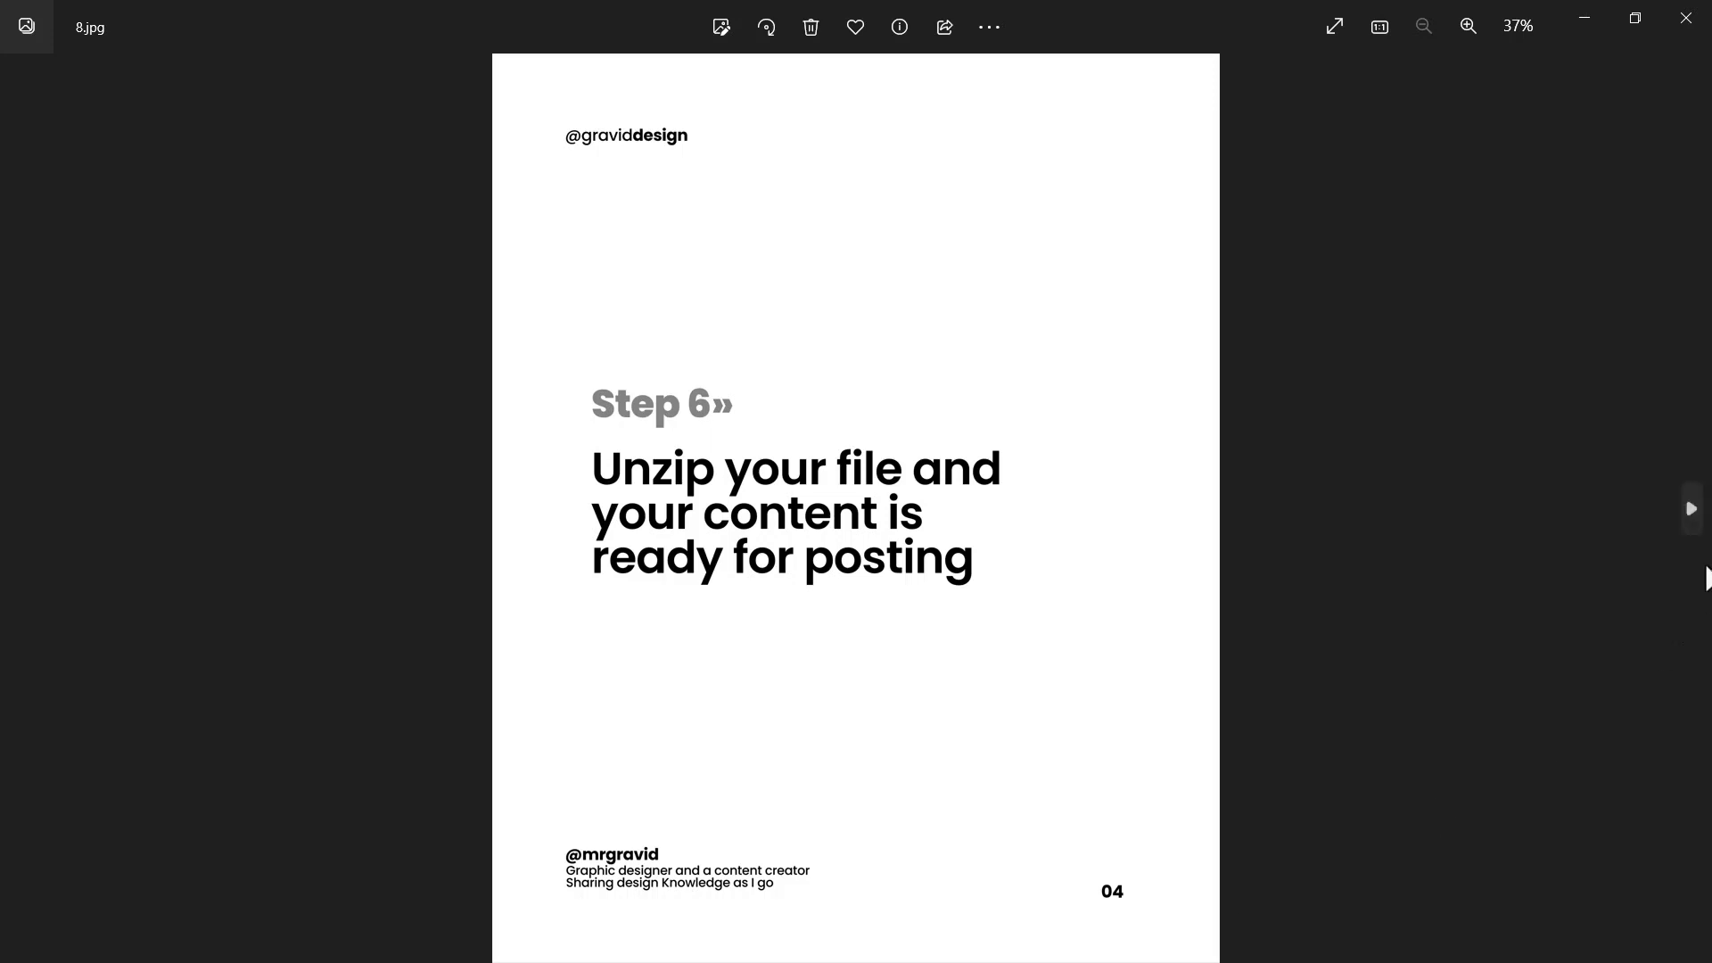
left_click(1694, 508)
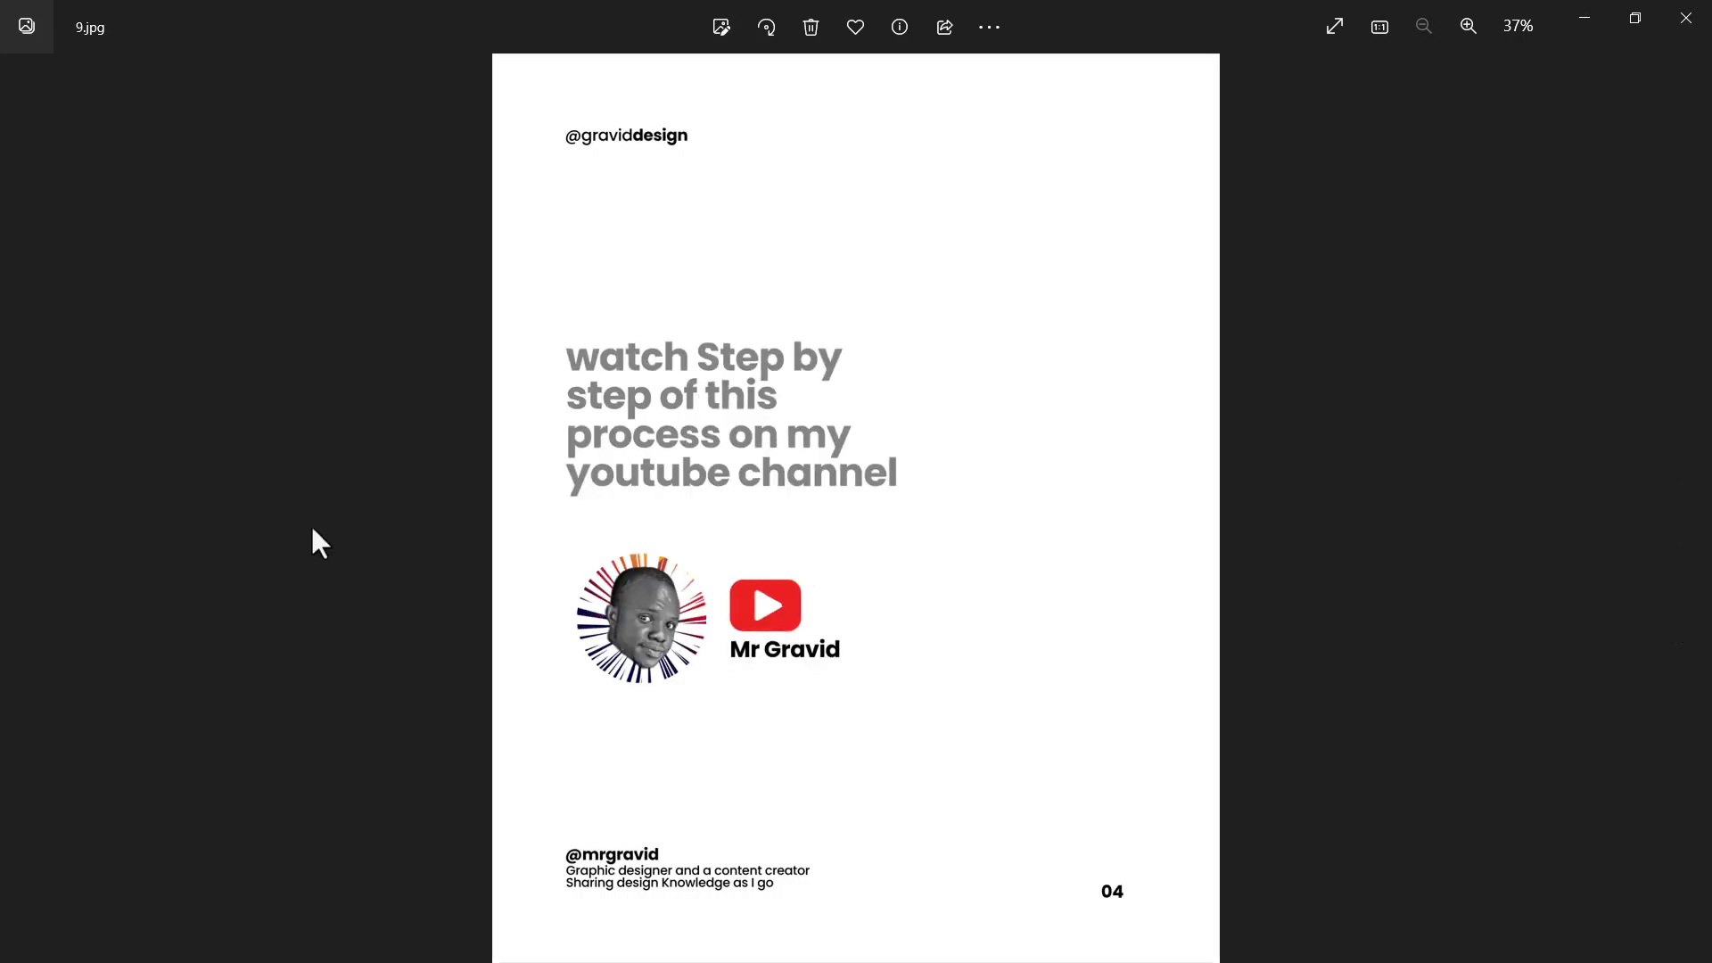
left_click(15, 504)
left_click(15, 504)
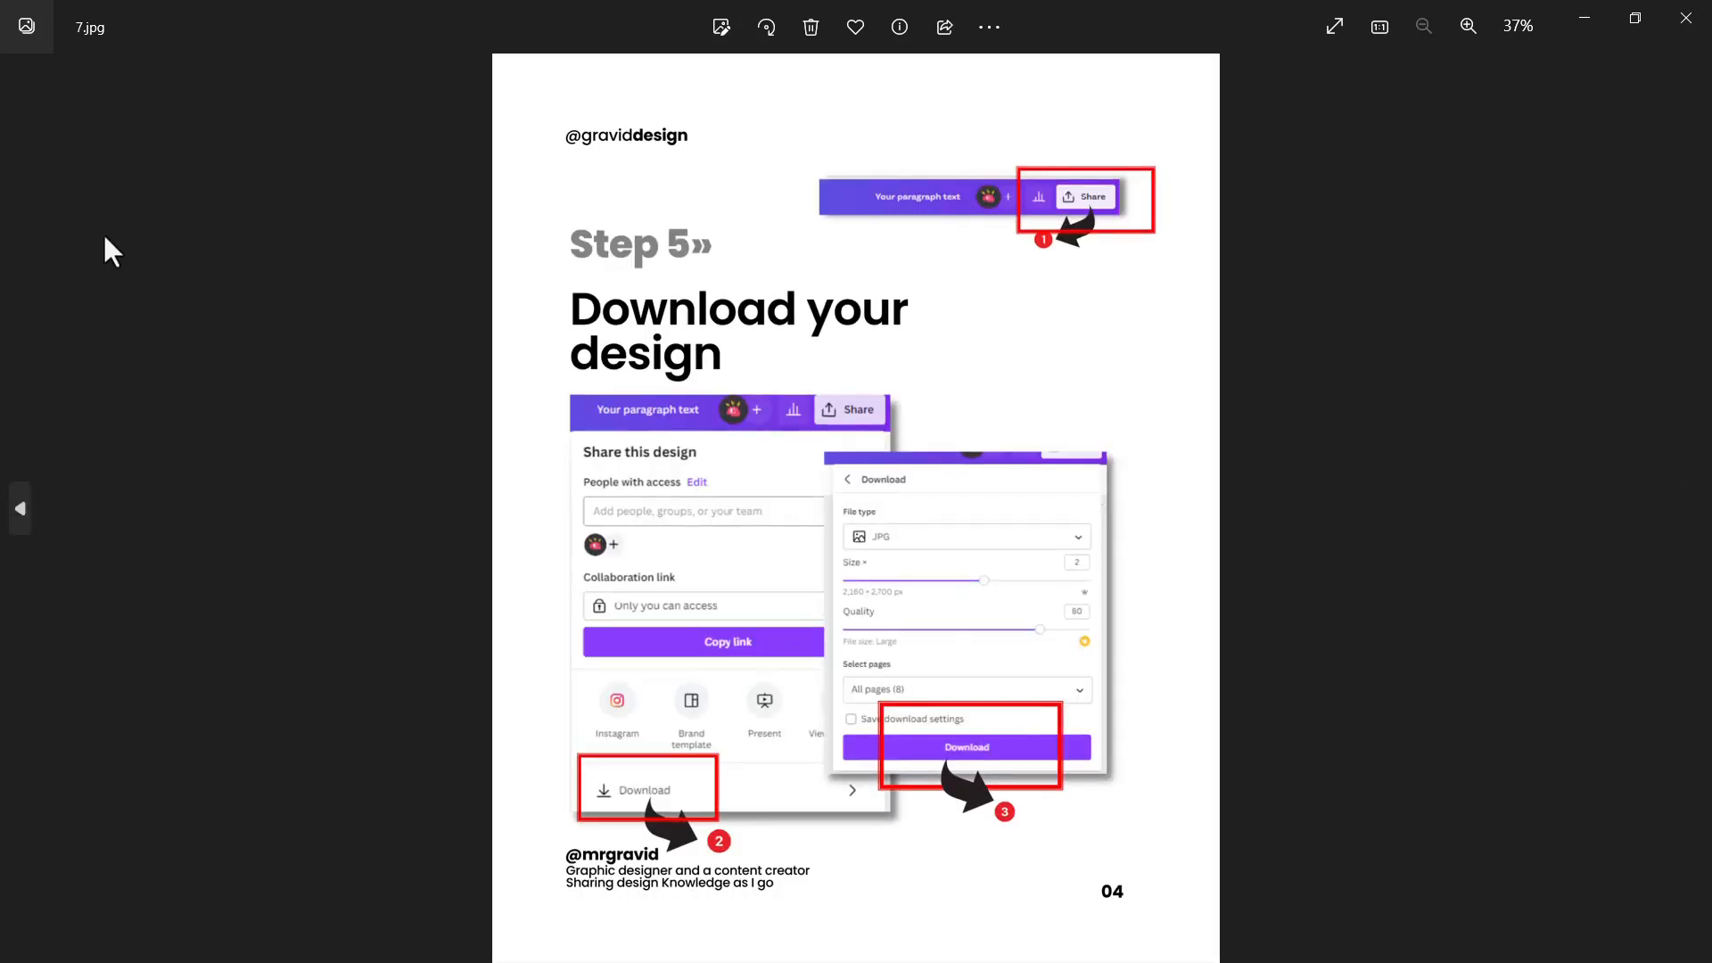
left_click(1685, 18)
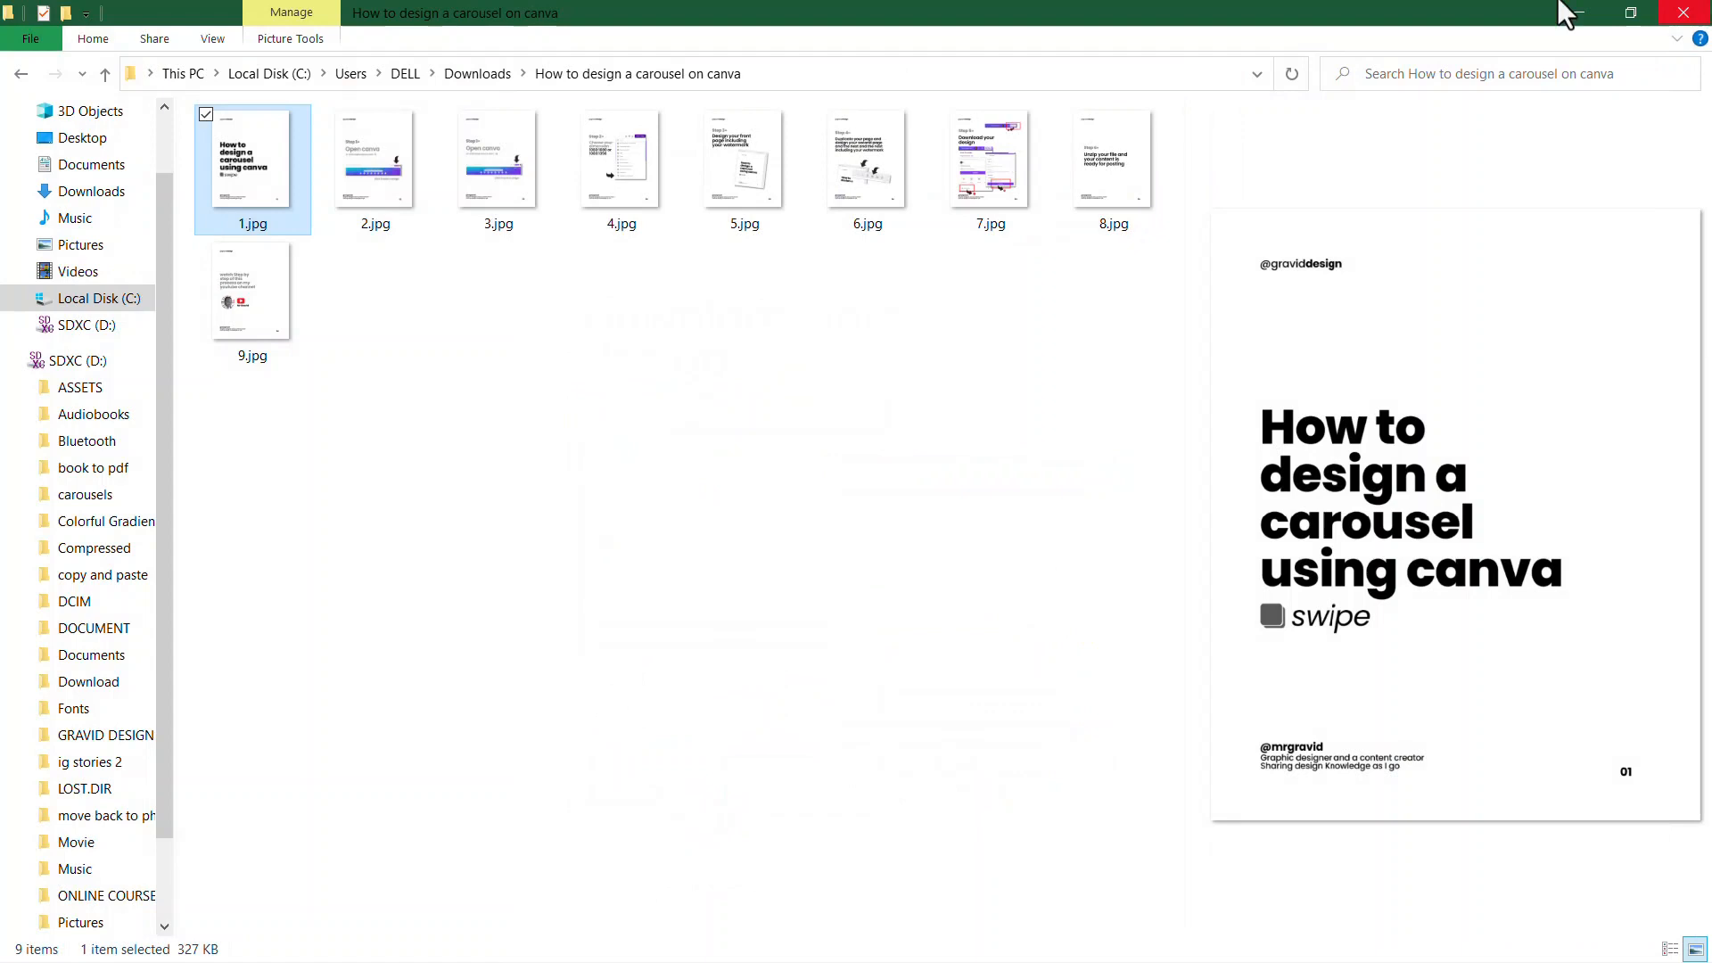
Return to the Downloads folder and switch to the Canva carousel design in Chrome
left_click(21, 75)
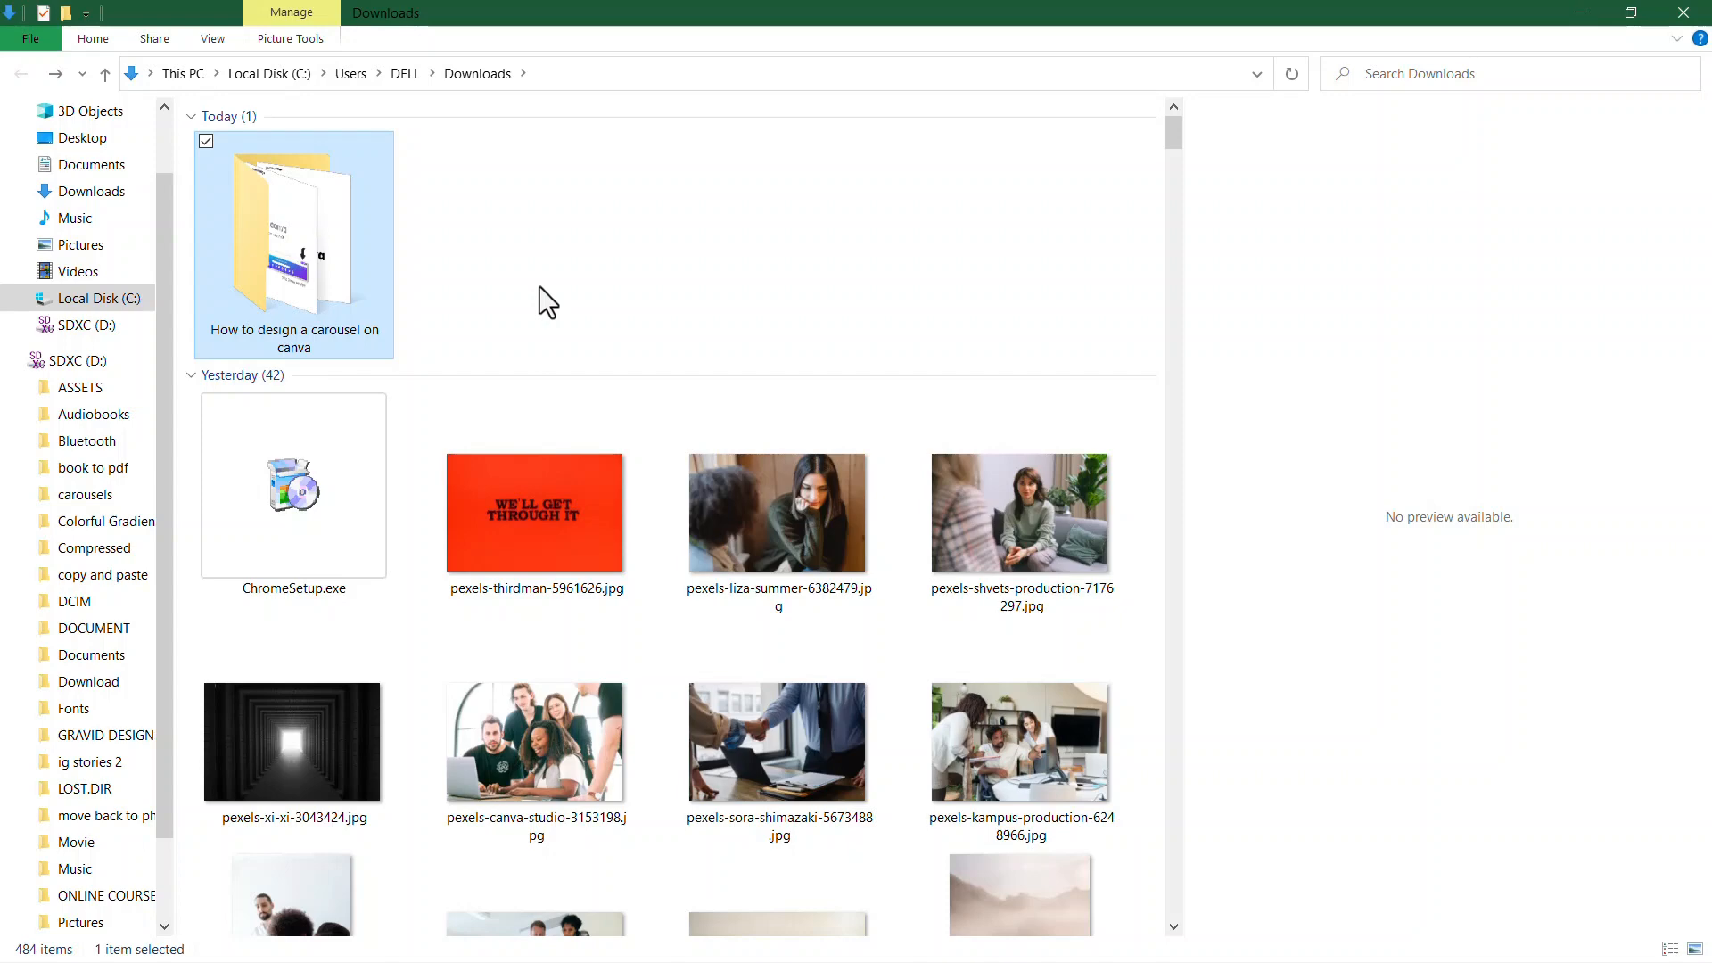
key("alt+Tab")
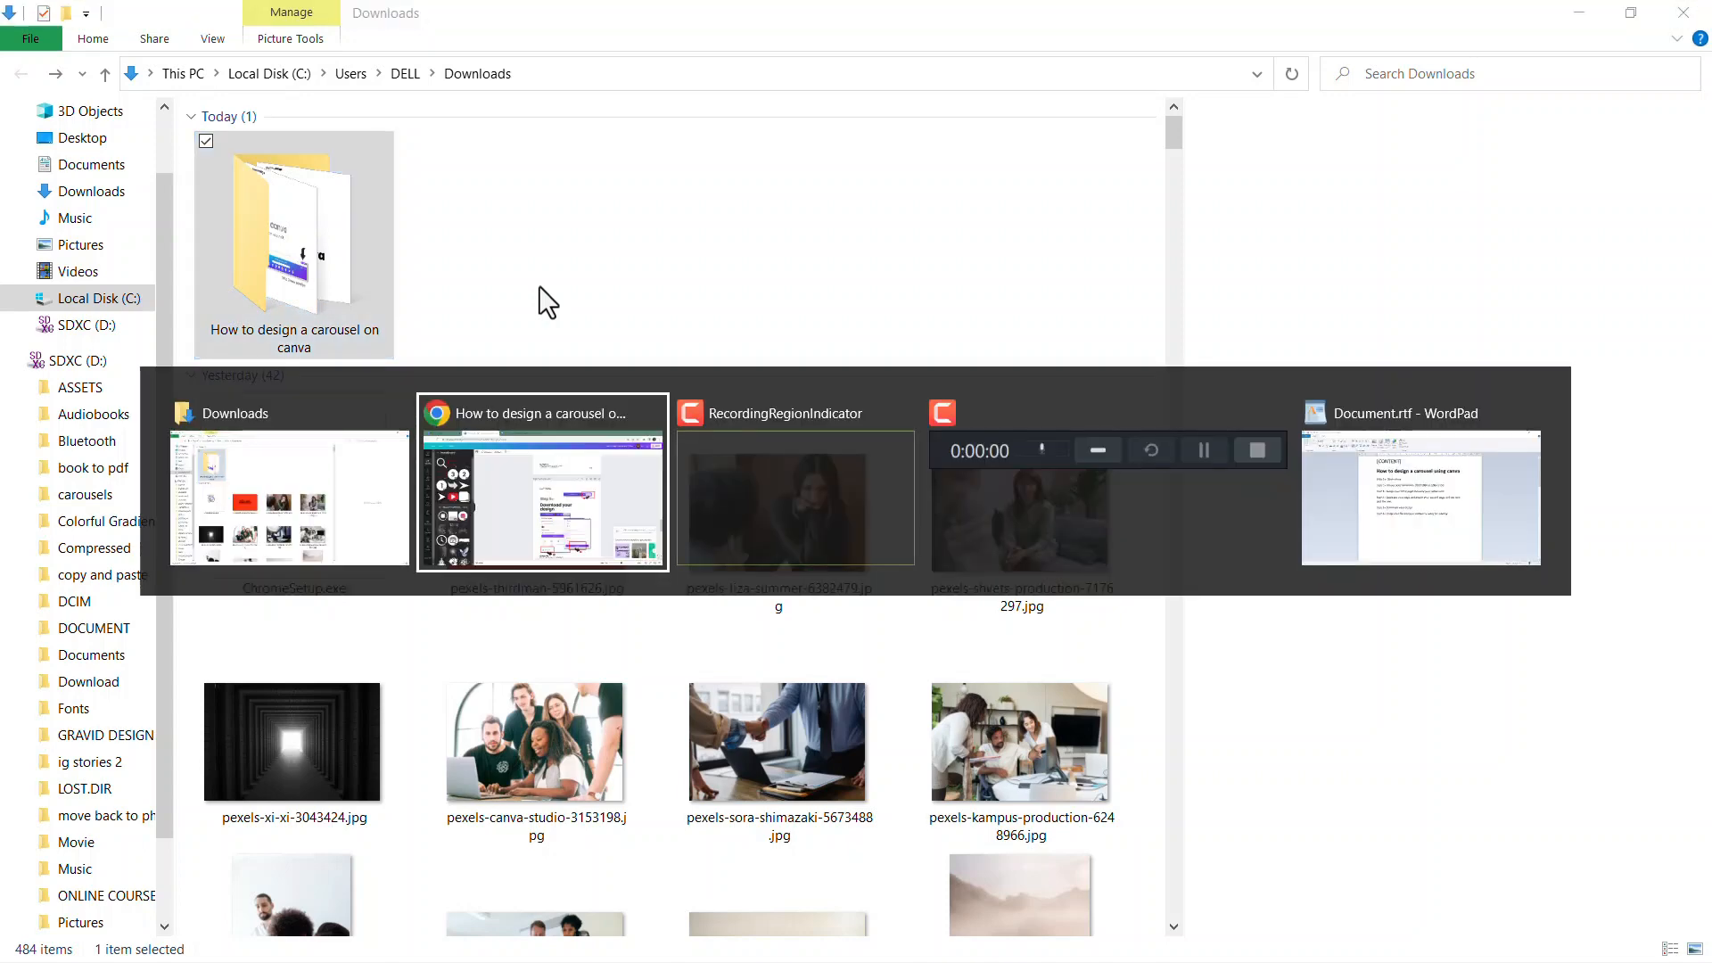